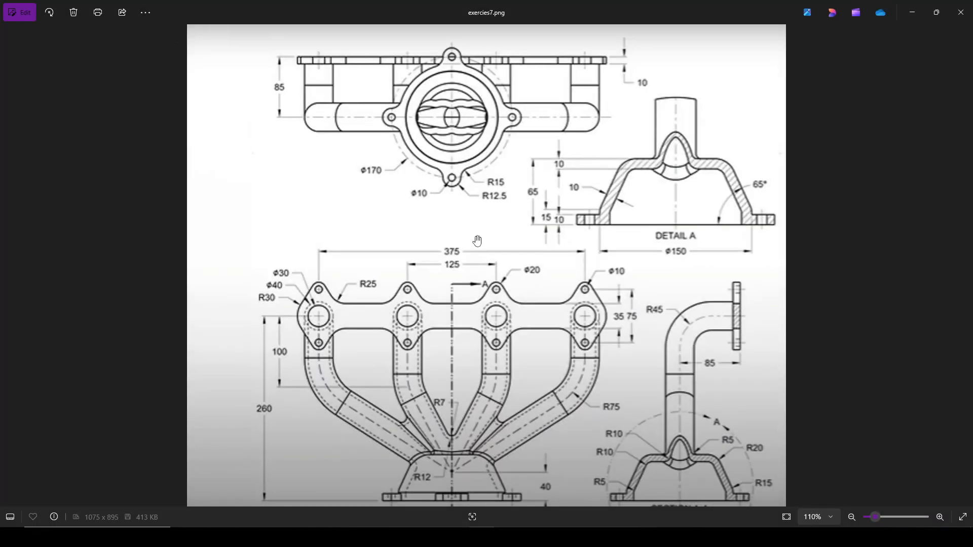
Capture the drawing area of exercies7.png and mark the front view's base, pipes and upper flange with three red rectangles
{"action": "key", "text": "F1"}
{"action": "mouse_move", "coordinate": [201, 38]}
{"action": "left_mouse_down"}
{"action": "mouse_move", "coordinate": [494, 324]}
{"action": "mouse_move", "coordinate": [839, 516]}
{"action": "left_mouse_up"}
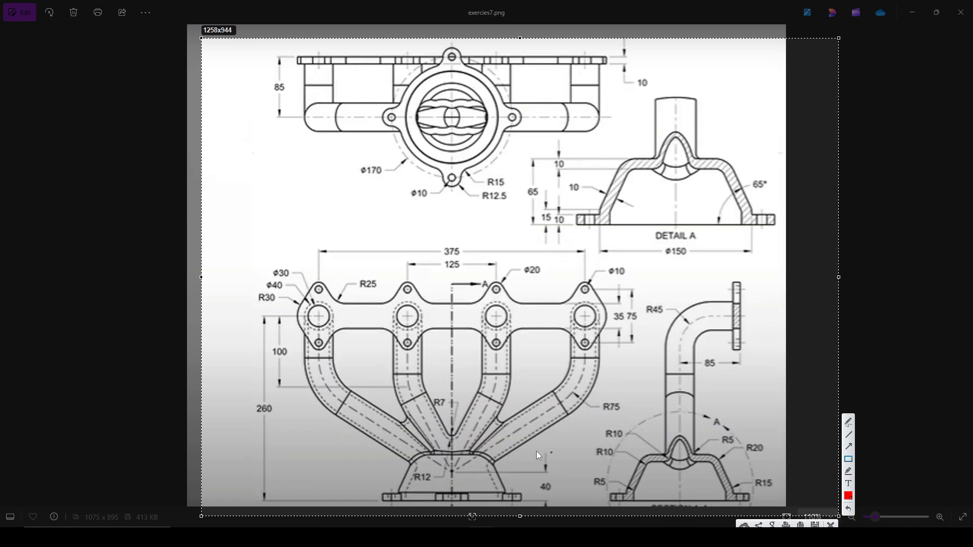
{"action": "left_click_drag", "start_coordinate": [333, 446], "coordinate": [564, 505]}
{"action": "mouse_move", "coordinate": [268, 333]}
{"action": "left_mouse_down"}
{"action": "mouse_move", "coordinate": [523, 427]}
{"action": "mouse_move", "coordinate": [638, 440]}
{"action": "left_mouse_up"}
{"action": "left_click_drag", "start_coordinate": [224, 254], "coordinate": [671, 331]}
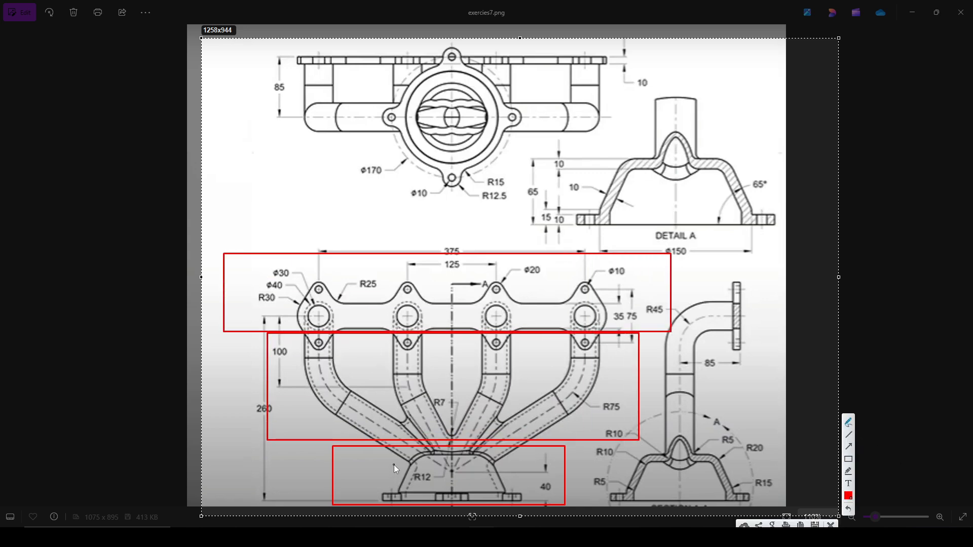
Number the base 1 and 4, the flange 2 and the pipes 3, circling 2 and 3, and discard the annotated capture
{"action": "mouse_move", "coordinate": [351, 479]}
{"action": "left_mouse_down"}
{"action": "mouse_move", "coordinate": [360, 470]}
{"action": "mouse_move", "coordinate": [357, 493]}
{"action": "mouse_move", "coordinate": [373, 493]}
{"action": "left_mouse_up"}
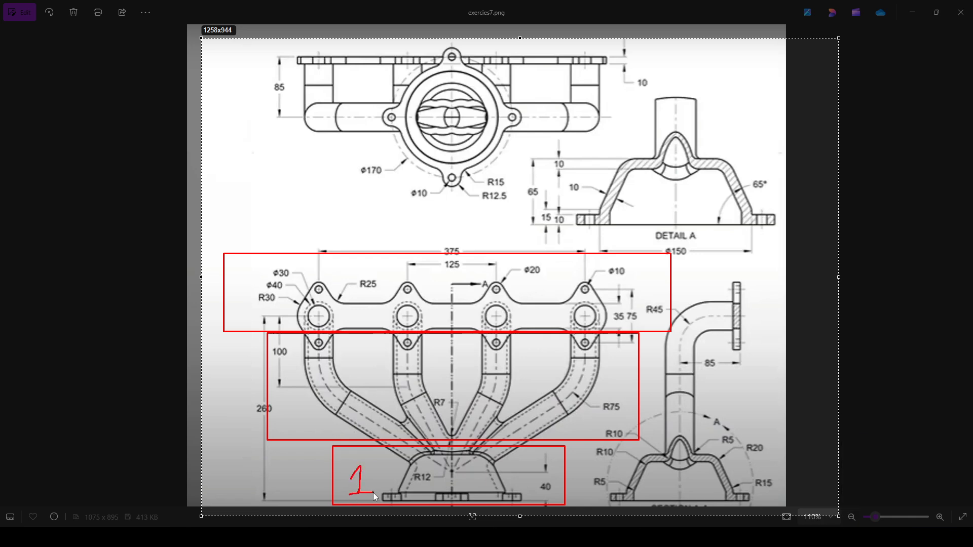
{"action": "mouse_move", "coordinate": [539, 467]}
{"action": "left_mouse_down"}
{"action": "mouse_move", "coordinate": [533, 487]}
{"action": "mouse_move", "coordinate": [545, 490]}
{"action": "mouse_move", "coordinate": [554, 477]}
{"action": "left_mouse_up"}
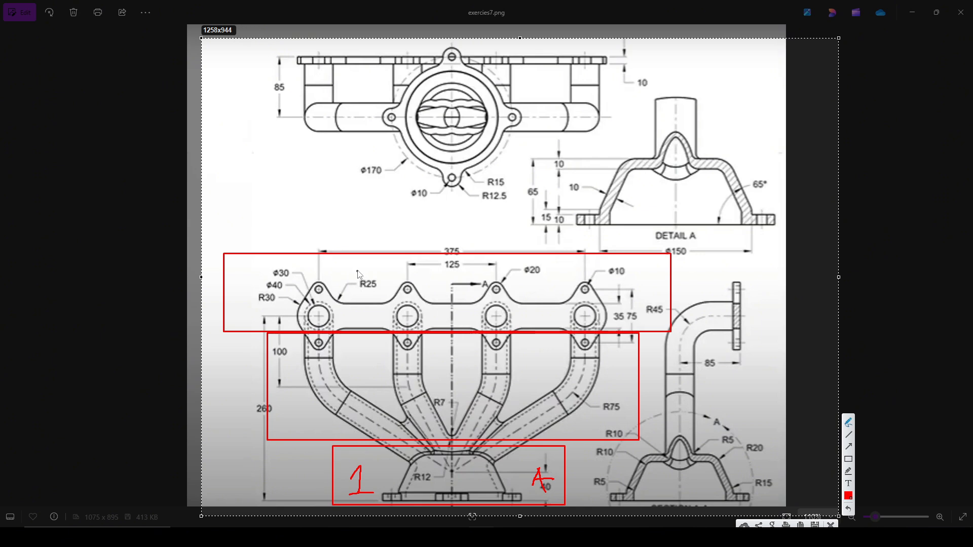
{"action": "mouse_move", "coordinate": [343, 267]}
{"action": "left_mouse_down"}
{"action": "mouse_move", "coordinate": [370, 280]}
{"action": "mouse_move", "coordinate": [375, 256]}
{"action": "mouse_move", "coordinate": [396, 288]}
{"action": "mouse_move", "coordinate": [388, 263]}
{"action": "left_mouse_up"}
{"action": "left_click_drag", "start_coordinate": [284, 406], "coordinate": [297, 384]}
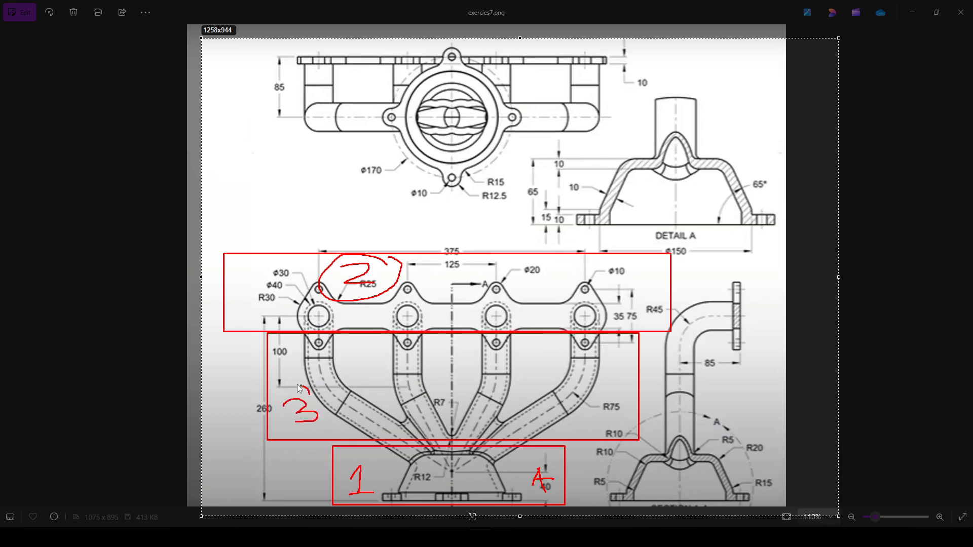
{"action": "left_click_drag", "start_coordinate": [326, 419], "coordinate": [307, 384]}
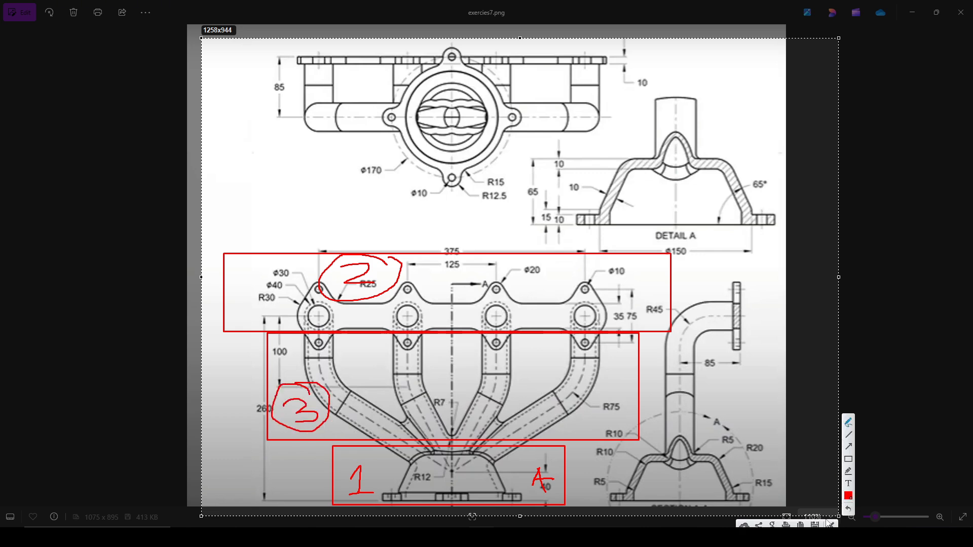
{"action": "left_click", "coordinate": [831, 524]}
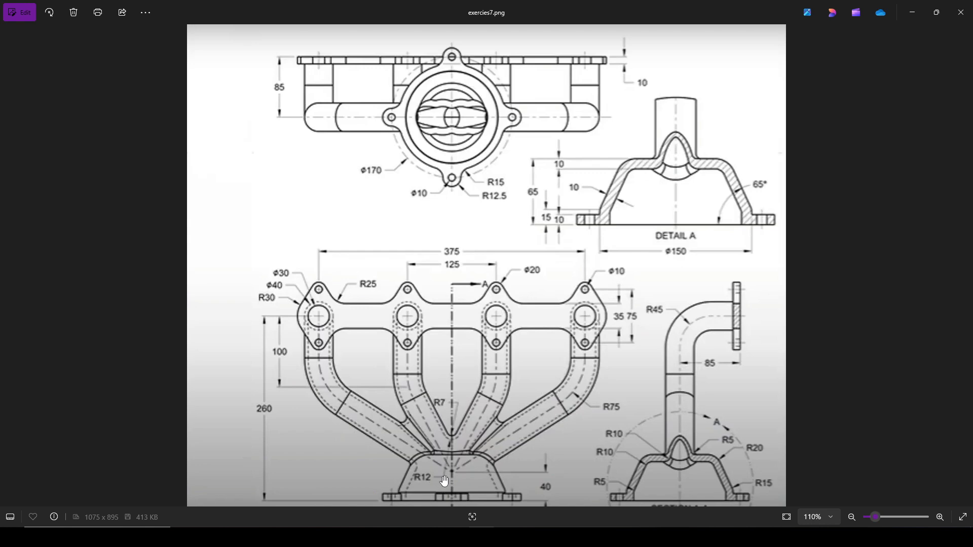
Capture Detail A, circle its ø150 dimension and trace the outer half-profile of the base in red
{"action": "scroll", "coordinate": [750, 200], "scroll_direction": "up", "scroll_amount": 4}
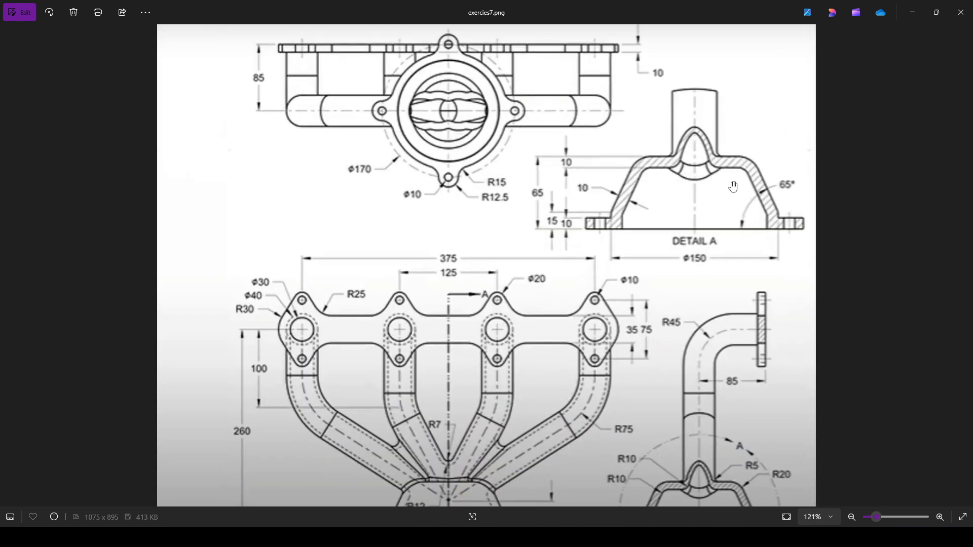
{"action": "scroll", "coordinate": [756, 203], "scroll_direction": "up", "scroll_amount": 1}
{"action": "left_click_drag", "start_coordinate": [788, 208], "coordinate": [751, 270]}
{"action": "scroll", "coordinate": [904, 228], "scroll_direction": "up", "scroll_amount": 1}
{"action": "scroll", "coordinate": [922, 289], "scroll_direction": "down", "scroll_amount": 1}
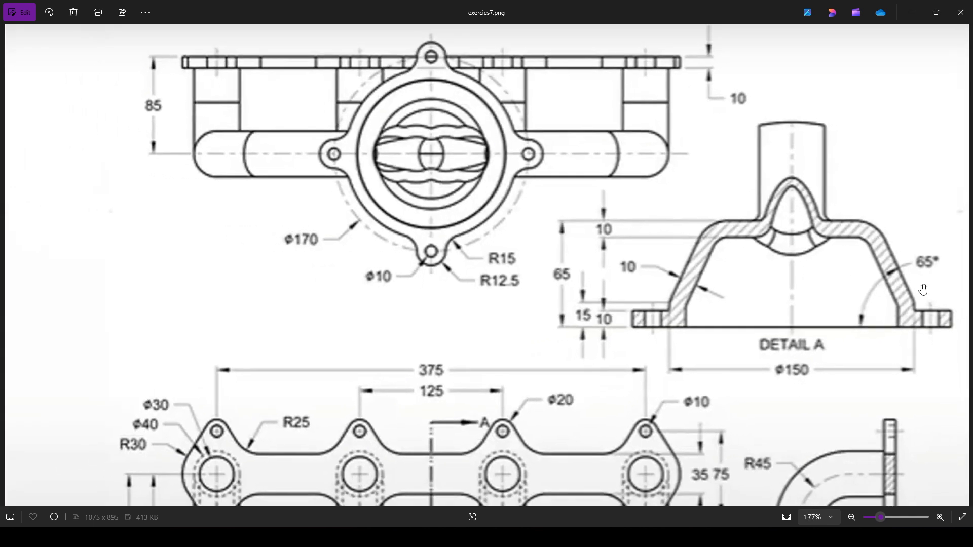
{"action": "key", "text": "Print"}
{"action": "left_click_drag", "start_coordinate": [507, 66], "coordinate": [958, 439]}
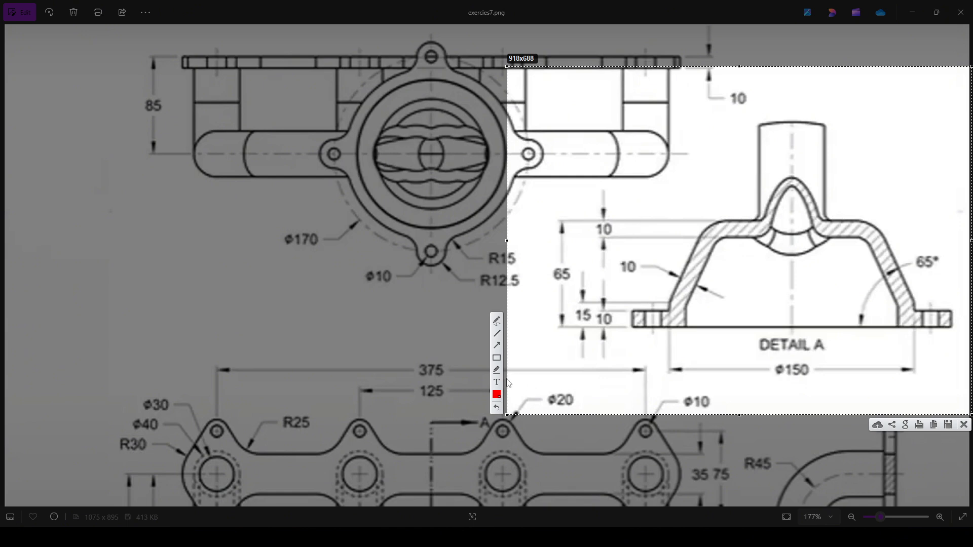
{"action": "mouse_move", "coordinate": [821, 360]}
{"action": "left_mouse_down"}
{"action": "mouse_move", "coordinate": [783, 385]}
{"action": "mouse_move", "coordinate": [826, 372]}
{"action": "mouse_move", "coordinate": [820, 363]}
{"action": "left_mouse_up"}
{"action": "left_click_drag", "start_coordinate": [669, 333], "coordinate": [670, 333]}
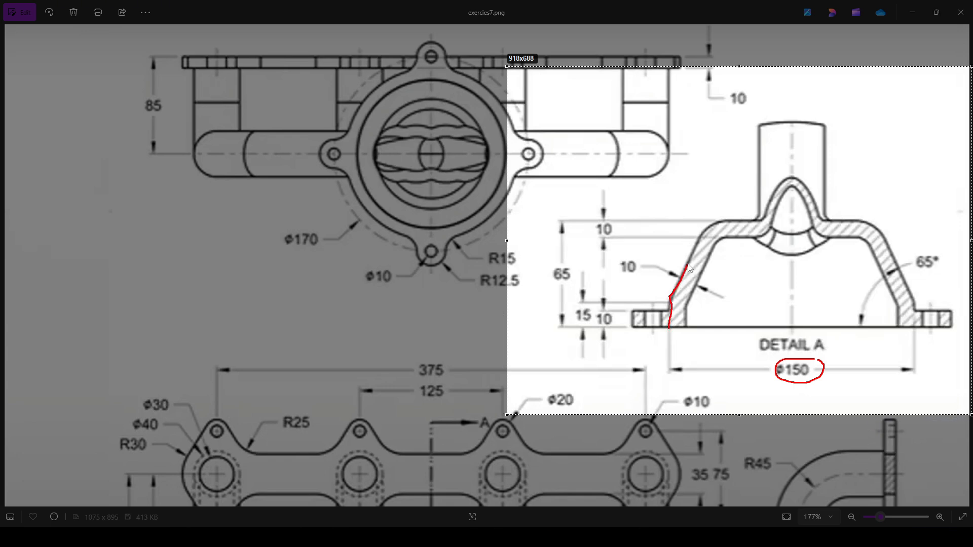
{"action": "mouse_move", "coordinate": [688, 268]}
{"action": "left_mouse_down"}
{"action": "mouse_move", "coordinate": [701, 228]}
{"action": "mouse_move", "coordinate": [799, 219]}
{"action": "mouse_move", "coordinate": [794, 329]}
{"action": "mouse_move", "coordinate": [664, 332]}
{"action": "left_mouse_up"}
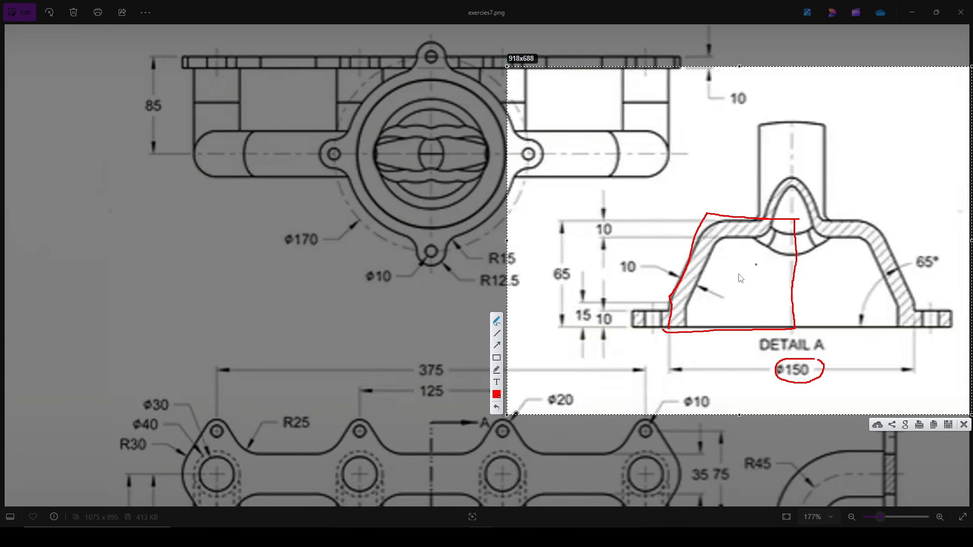
Trace the inner half-profile of the base in Detail A and discard the annotated capture
{"action": "left_click_drag", "start_coordinate": [688, 331], "coordinate": [694, 331]}
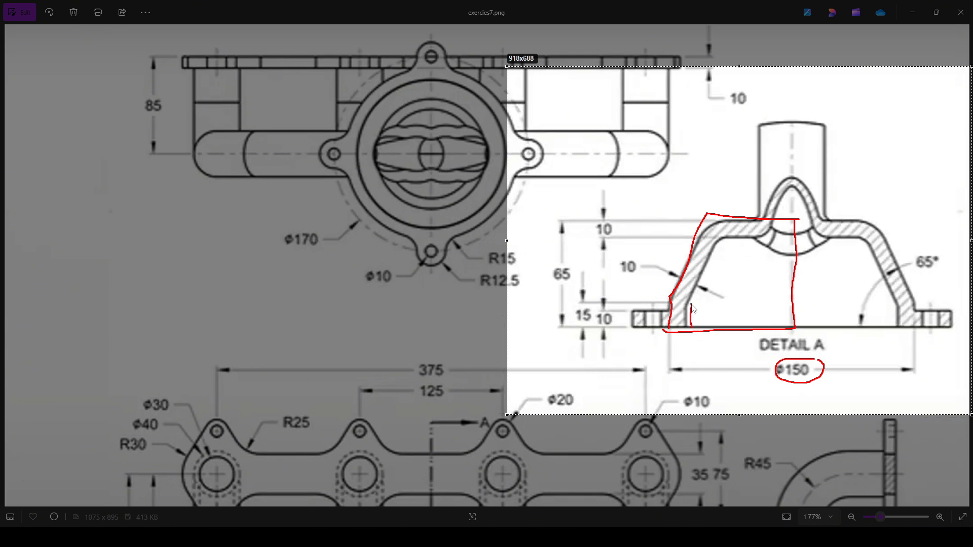
{"action": "mouse_move", "coordinate": [698, 297]}
{"action": "left_mouse_down"}
{"action": "mouse_move", "coordinate": [711, 258]}
{"action": "mouse_move", "coordinate": [776, 242]}
{"action": "mouse_move", "coordinate": [805, 333]}
{"action": "mouse_move", "coordinate": [686, 336]}
{"action": "left_mouse_up"}
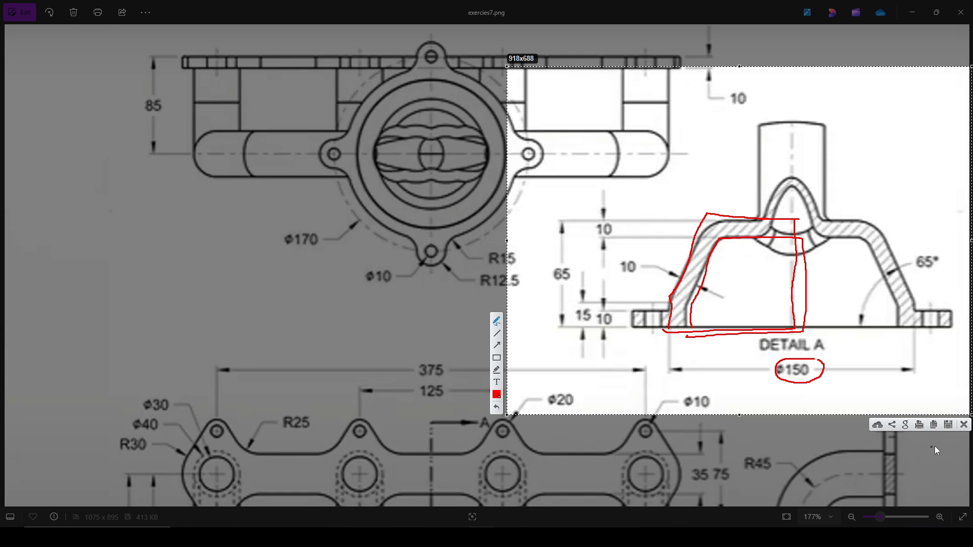
{"action": "left_click", "coordinate": [964, 425]}
Switch to FreeCAD and create a new sketch on the XZ-plane
{"action": "scroll", "coordinate": [805, 276], "scroll_direction": "down", "scroll_amount": 5}
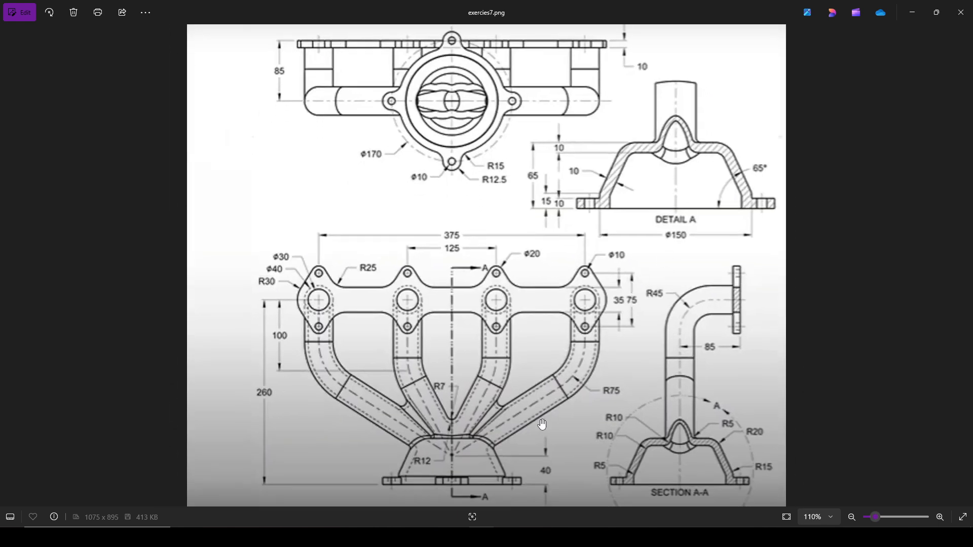
{"action": "scroll", "coordinate": [456, 471], "scroll_direction": "up", "scroll_amount": 4}
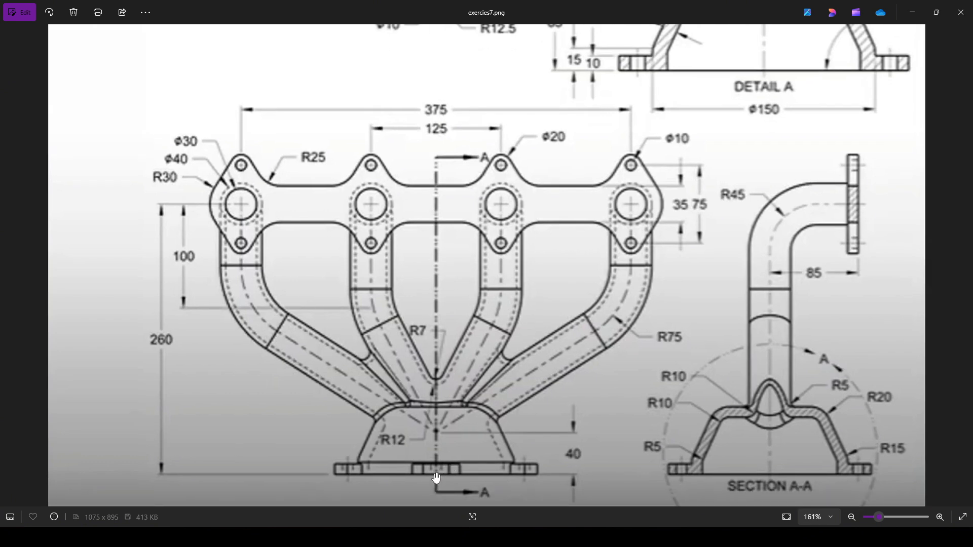
{"action": "scroll", "coordinate": [521, 390], "scroll_direction": "down", "scroll_amount": 4}
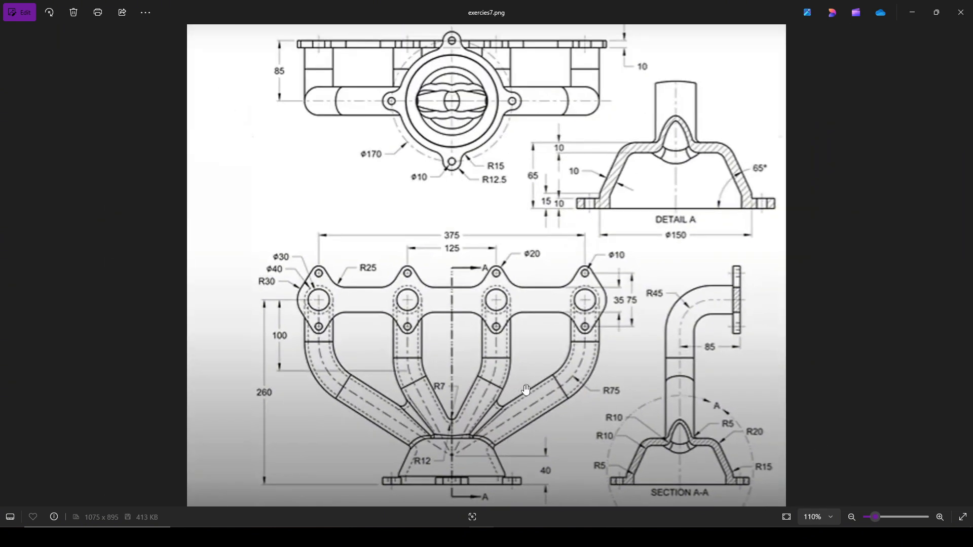
{"action": "left_click", "coordinate": [432, 537]}
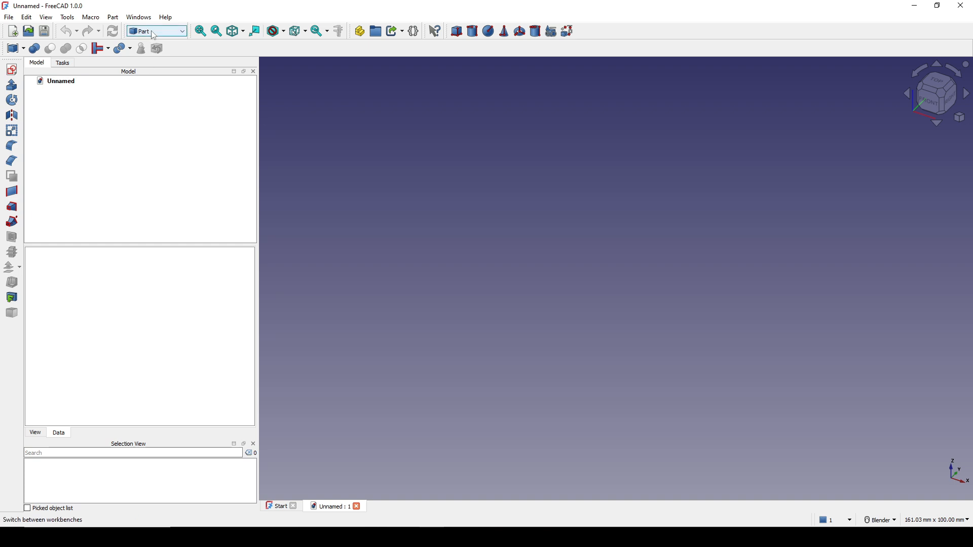
{"action": "left_click", "coordinate": [12, 69]}
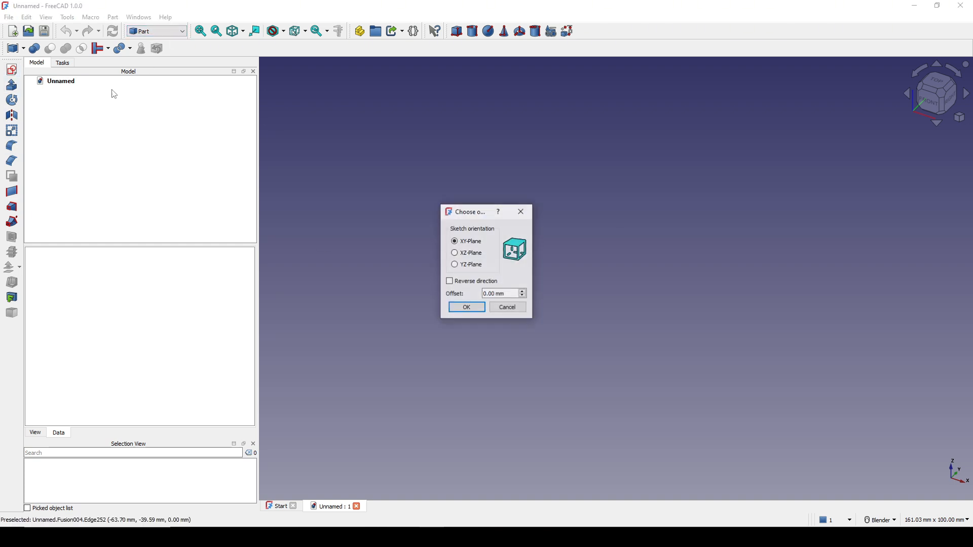
{"action": "left_click", "coordinate": [470, 253]}
{"action": "left_click", "coordinate": [467, 308]}
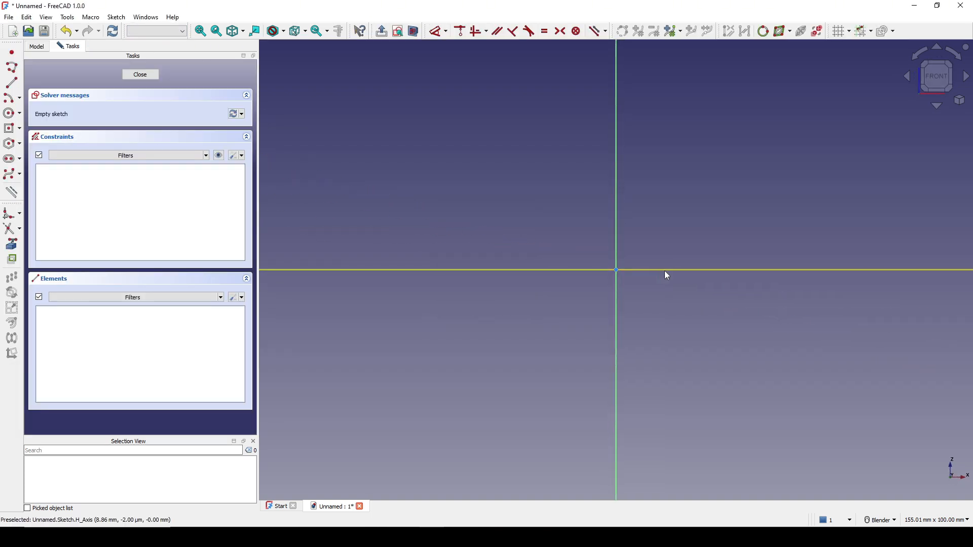
Check Detail A's base diameter in the drawing and, back in FreeCAD, draw a line about 36 mm long leftward from the origin along the horizontal axis
{"action": "key", "text": "alt+Tab"}
{"action": "scroll", "coordinate": [691, 277], "scroll_direction": "up", "scroll_amount": 4}
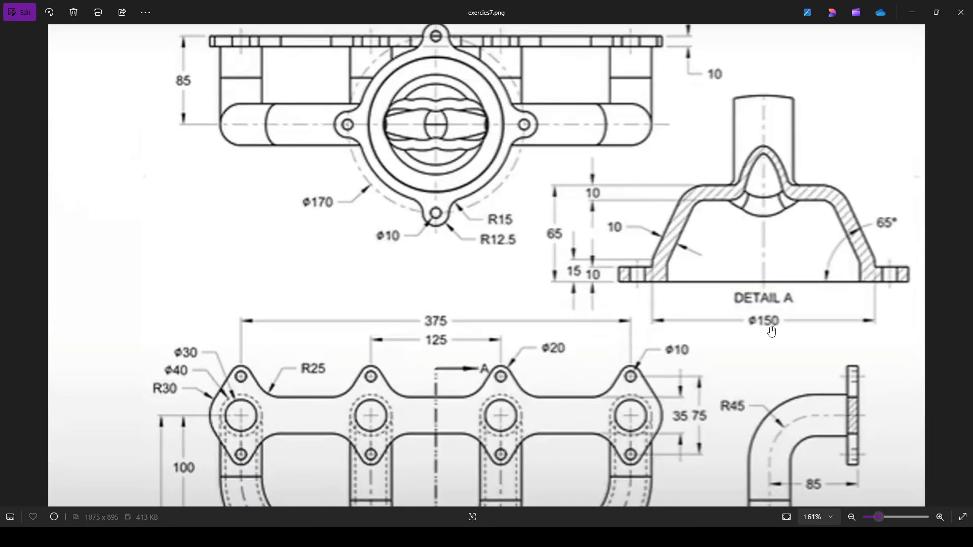
{"action": "scroll", "coordinate": [772, 331], "scroll_direction": "down", "scroll_amount": 1}
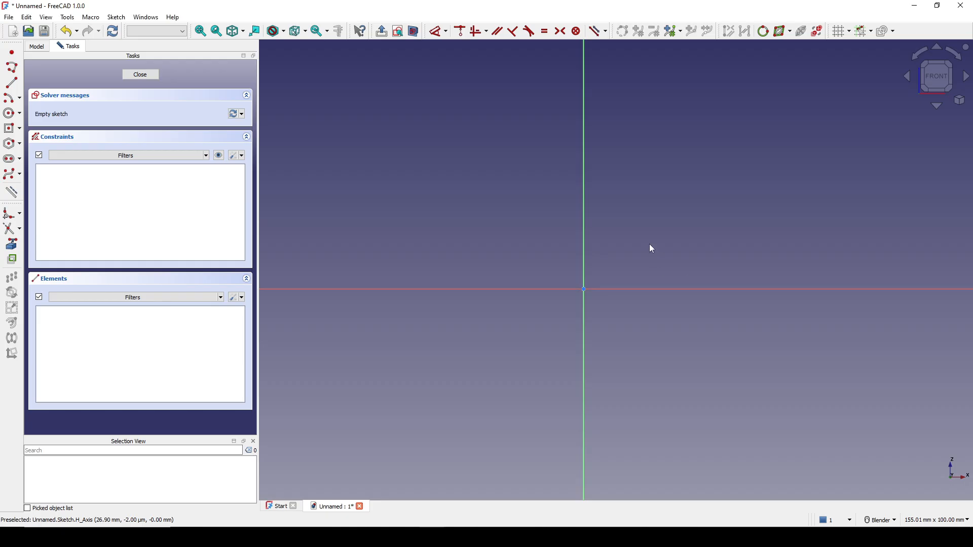
{"action": "left_click", "coordinate": [15, 86]}
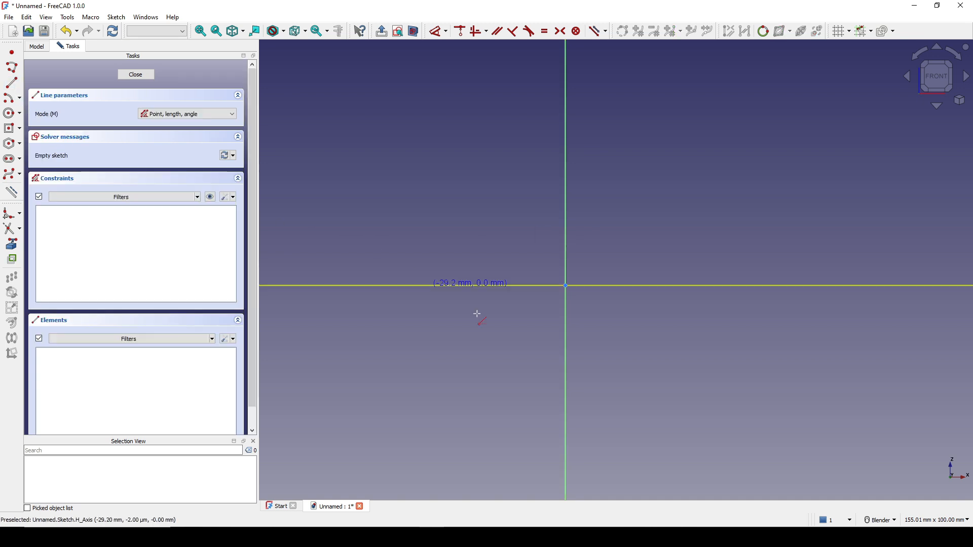
{"action": "left_click", "coordinate": [566, 286]}
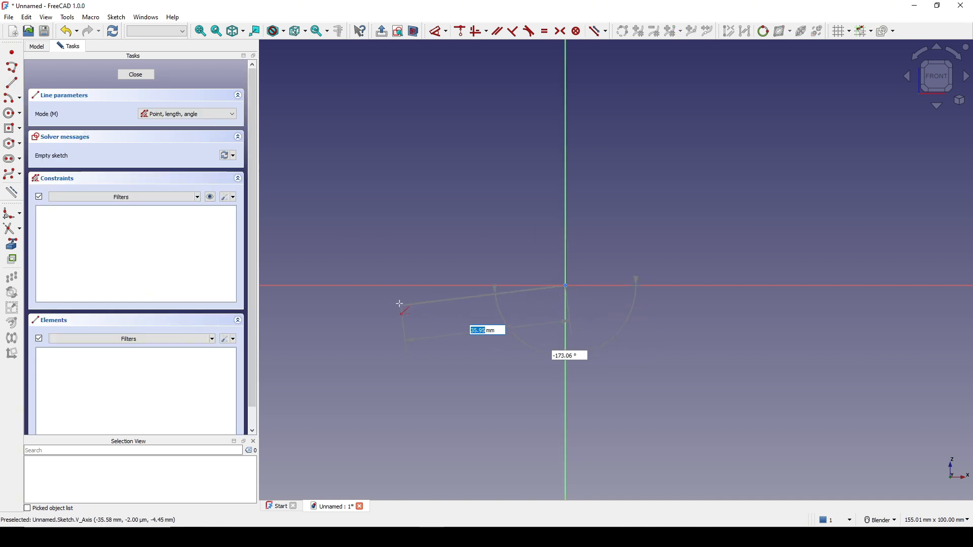
{"action": "left_click", "coordinate": [401, 278]}
{"action": "middle_click_drag", "start_coordinate": [481, 306], "coordinate": [482, 295], "text": "shift"}
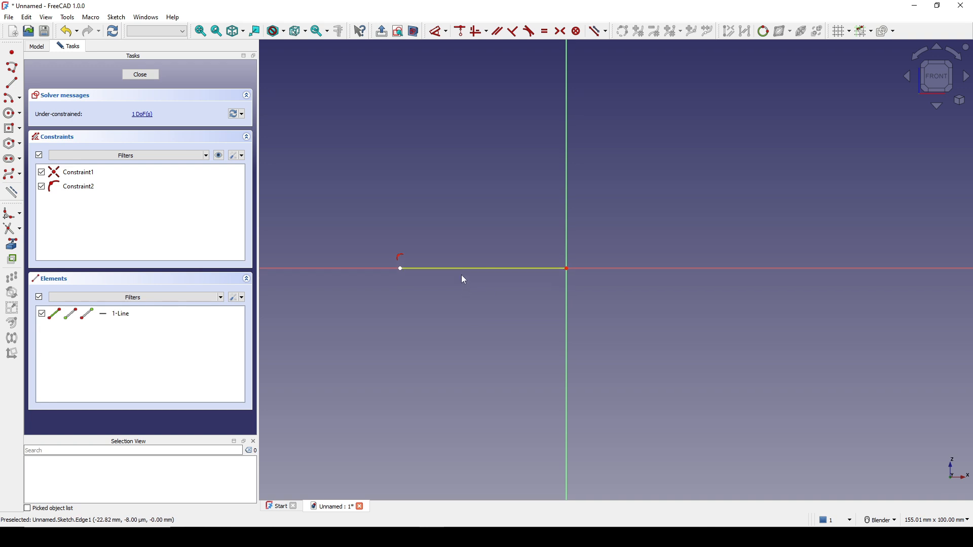
Dimension the horizontal base line with a length of 150/2 mm
{"action": "key", "text": "d"}
{"action": "left_click", "coordinate": [461, 273]}
{"action": "left_click", "coordinate": [454, 345]}
{"action": "type", "text": "150/2mm"}
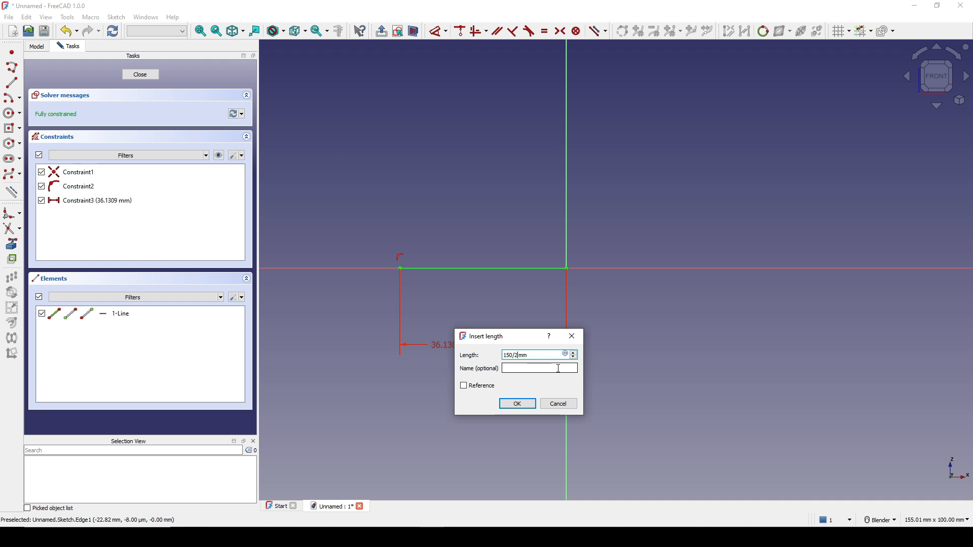
{"action": "key", "text": "Return"}
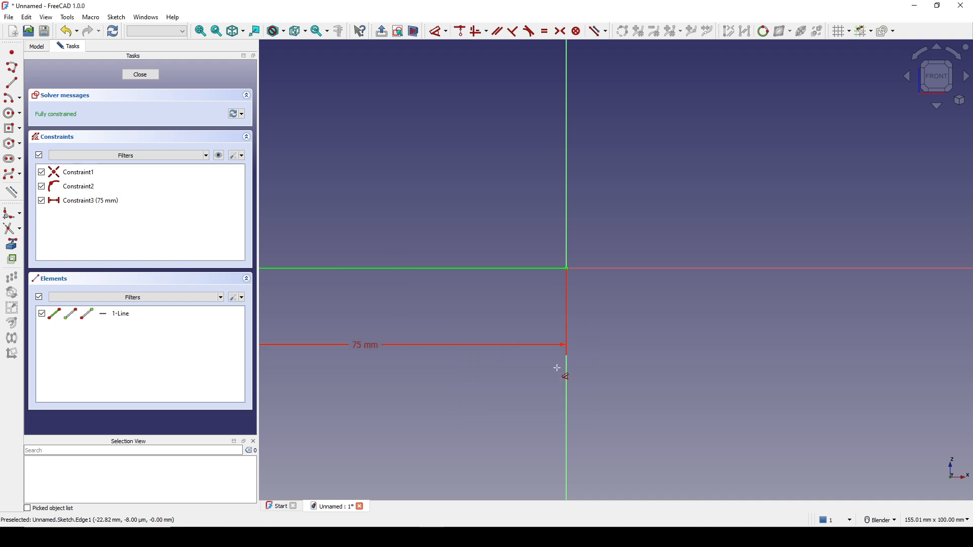
{"action": "scroll", "coordinate": [558, 368], "scroll_direction": "down", "scroll_amount": 5}
{"action": "scroll", "coordinate": [565, 258], "scroll_direction": "up", "scroll_amount": 2}
{"action": "mouse_move", "coordinate": [529, 312]}
{"action": "middle_mouse_down", "text": "shift"}
{"action": "mouse_move", "coordinate": [565, 258]}
{"action": "mouse_move", "coordinate": [565, 282]}
{"action": "middle_mouse_up", "text": "shift"}
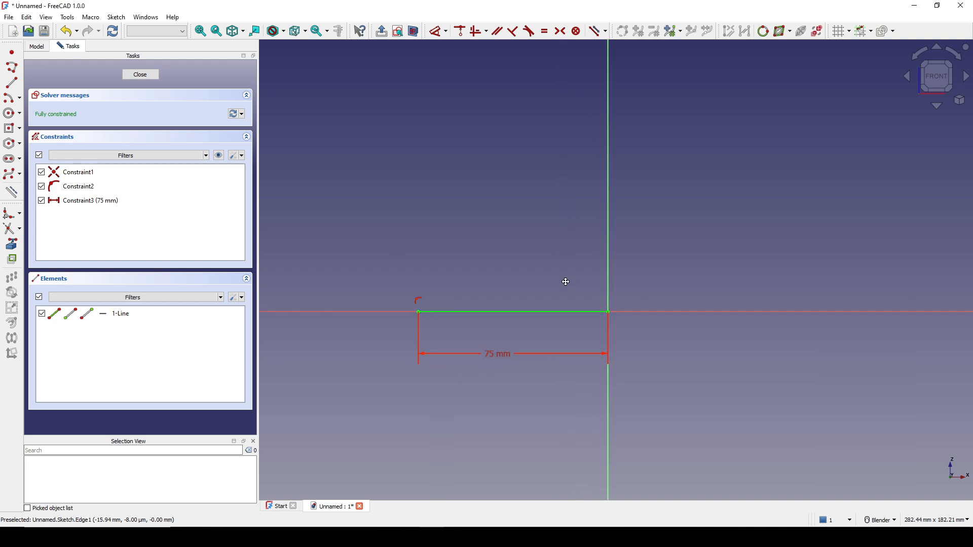
Check Detail A's heights and close the half-profile with a polyline: vertical edge about 16 mm, slope about 56°, top edge to the vertical axis, origin
{"action": "key", "text": "alt+Tab"}
{"action": "scroll", "coordinate": [757, 266], "scroll_direction": "up", "scroll_amount": 2}
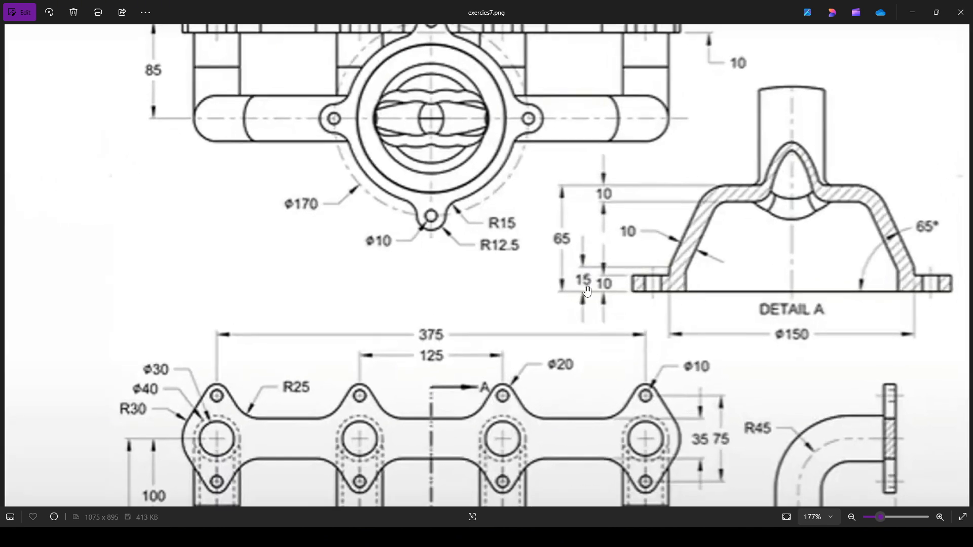
{"action": "key", "text": "alt+Tab"}
{"action": "middle_click_drag", "start_coordinate": [580, 278], "coordinate": [554, 281], "text": "shift"}
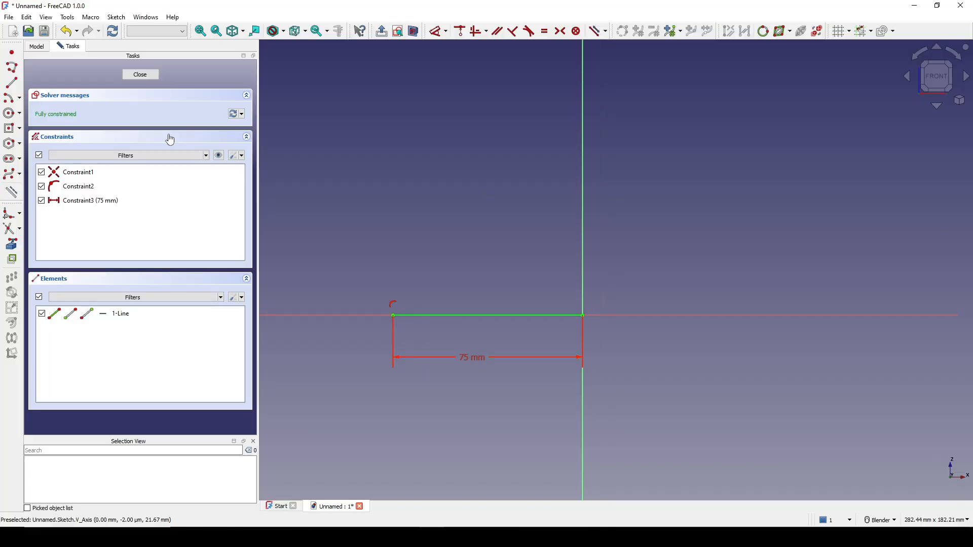
{"action": "left_click", "coordinate": [11, 67]}
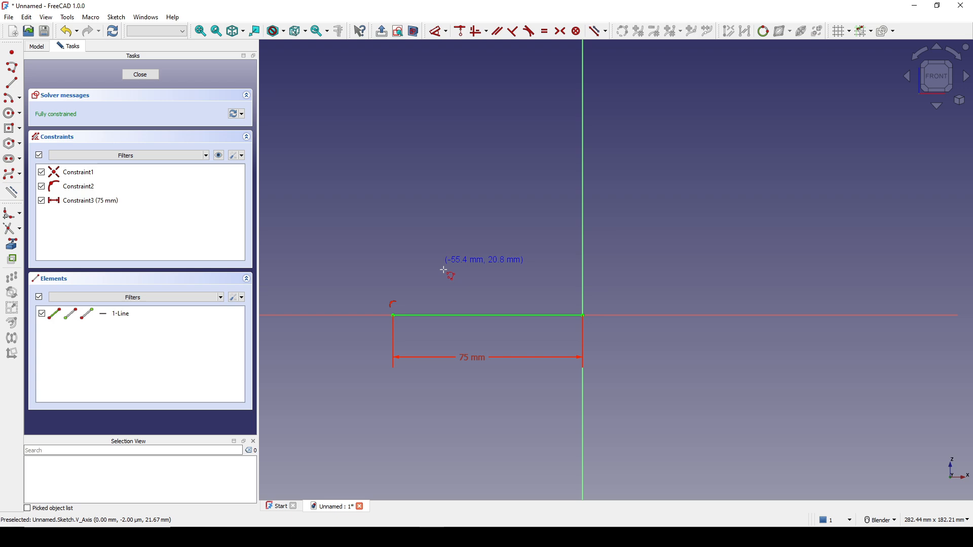
{"action": "left_click", "coordinate": [394, 315]}
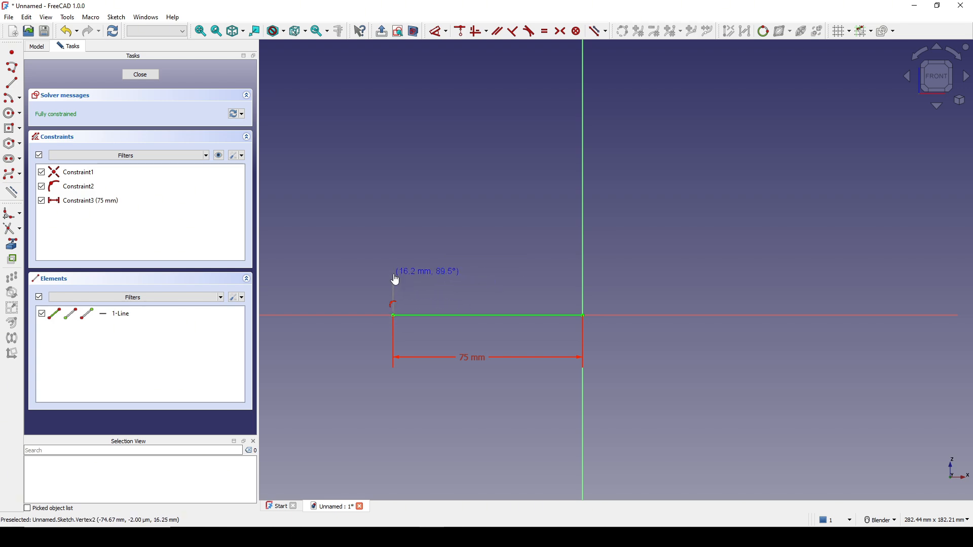
{"action": "left_click", "coordinate": [395, 270]}
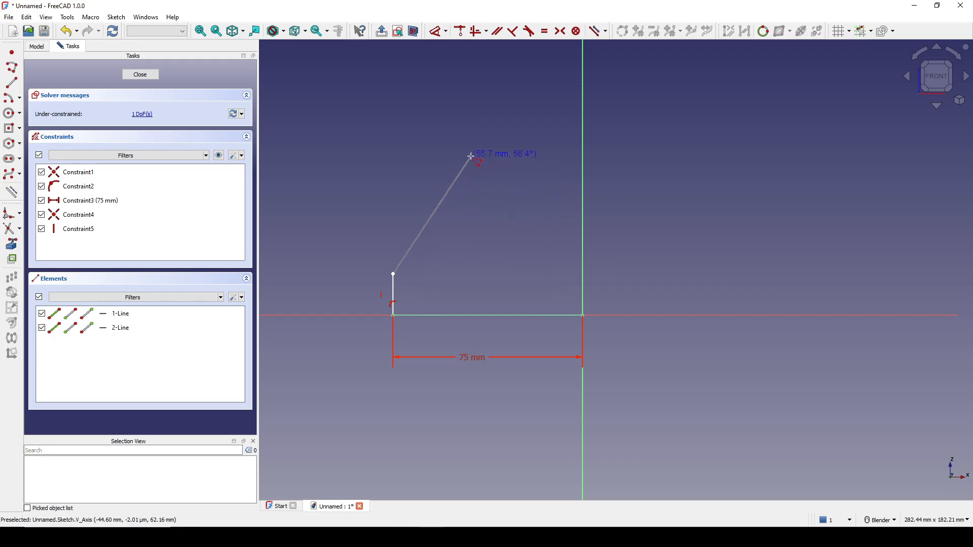
{"action": "left_click", "coordinate": [584, 160]}
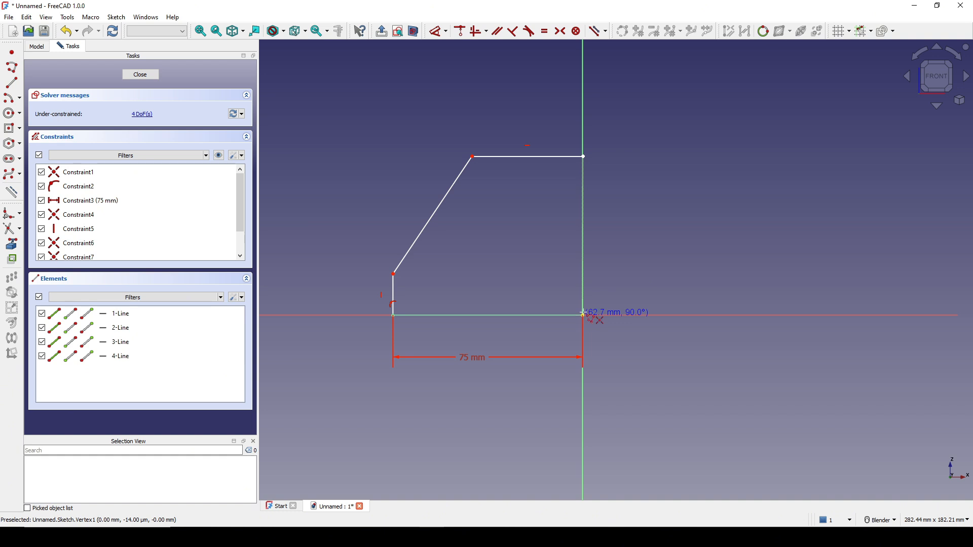
{"action": "scroll", "coordinate": [659, 208], "scroll_direction": "up", "scroll_amount": 1}
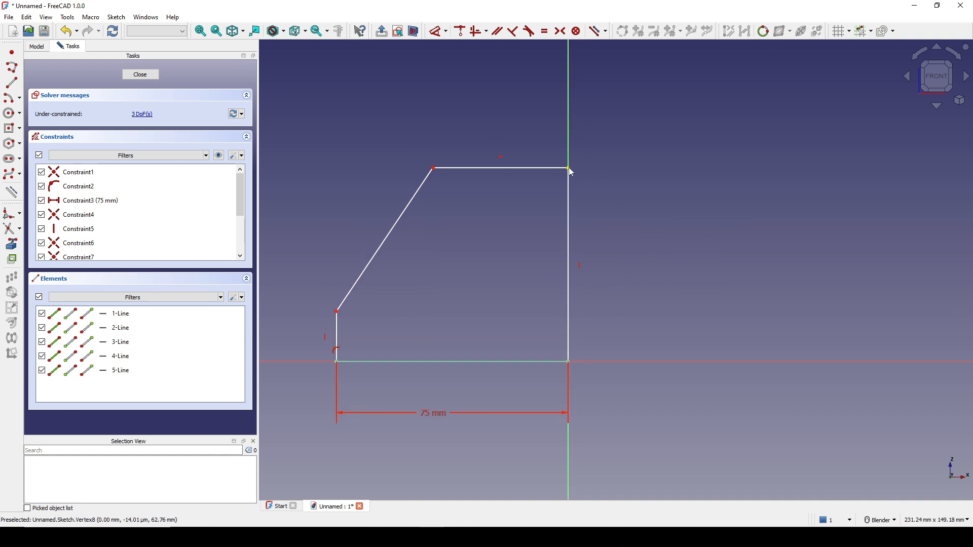
Dimension the short vertical edge at the profile's outer side with a length of 15 mm
{"action": "middle_click_drag", "start_coordinate": [644, 188], "coordinate": [677, 177], "text": "shift"}
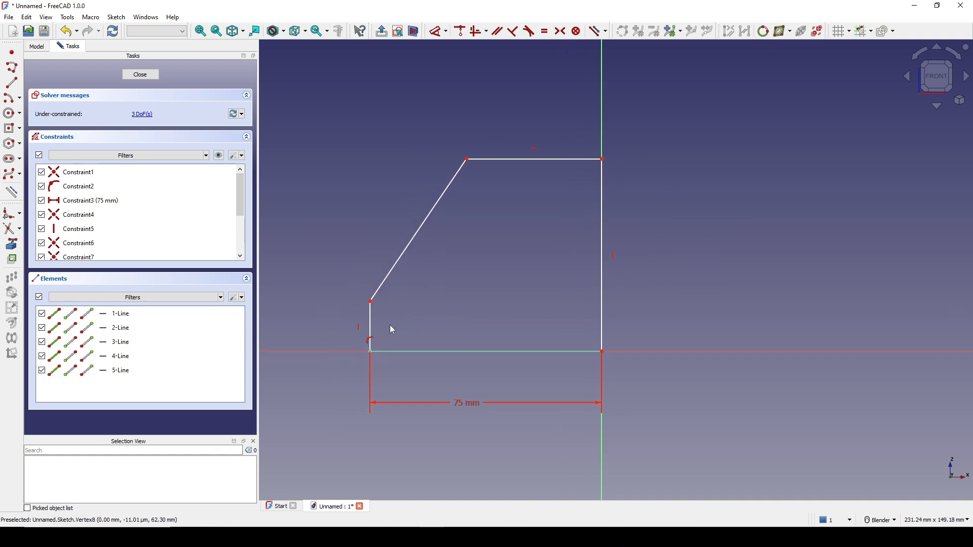
{"action": "left_click", "coordinate": [371, 329]}
{"action": "key", "text": "d"}
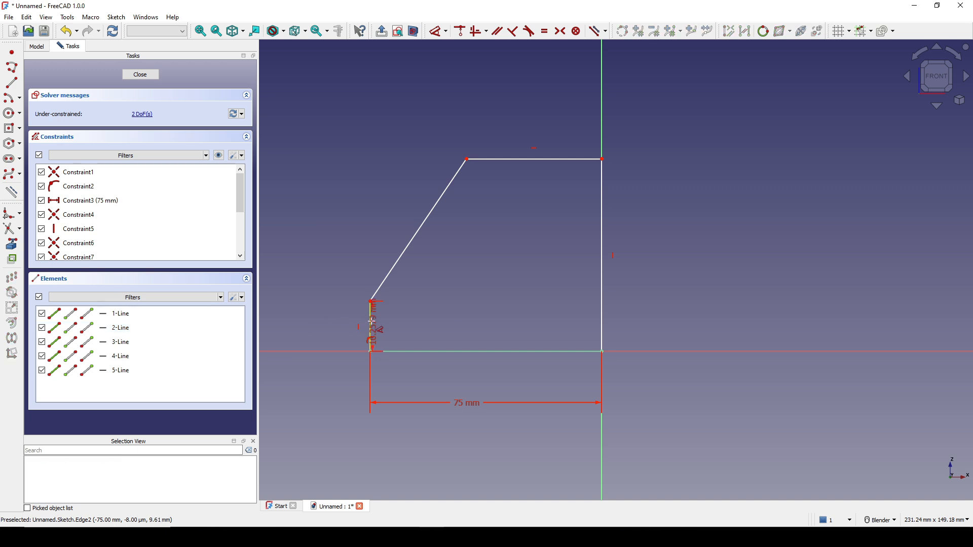
{"action": "left_click", "coordinate": [318, 326]}
{"action": "type", "text": "15"}
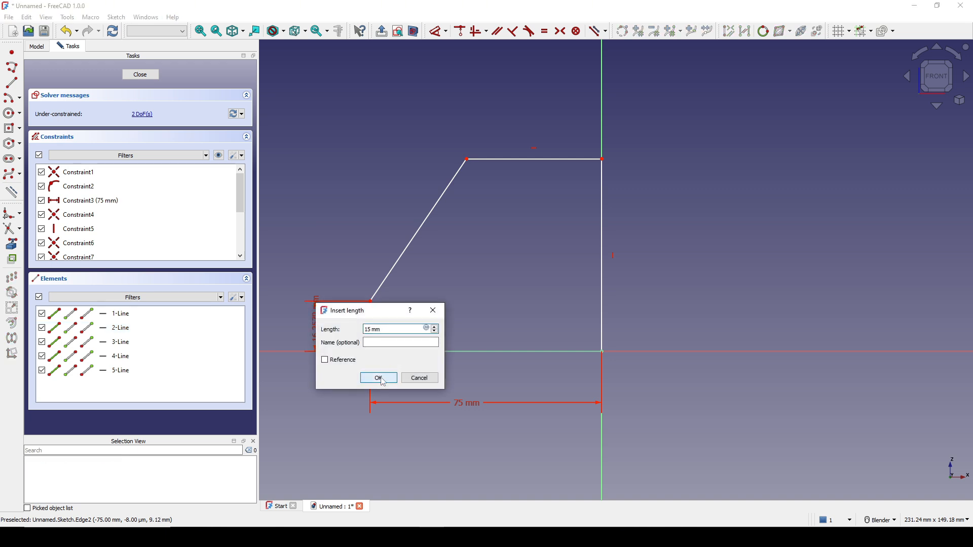
{"action": "left_click", "coordinate": [383, 381]}
Check Detail A's overall height in the drawing and, back in FreeCAD, dimension the slope's upper corner 65 mm above the base line
{"action": "middle_click_drag", "start_coordinate": [437, 303], "coordinate": [457, 266], "text": "shift"}
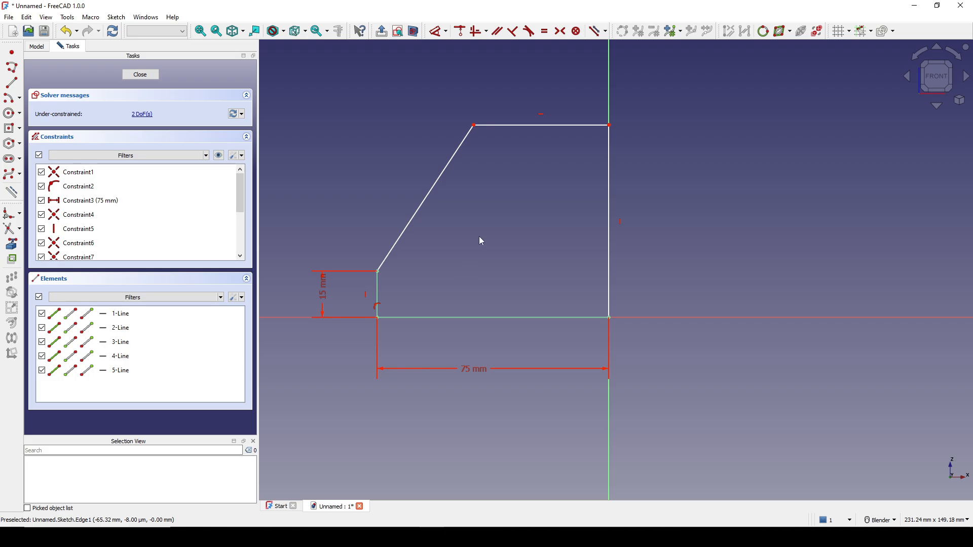
{"action": "scroll", "coordinate": [479, 226], "scroll_direction": "down", "scroll_amount": 2}
{"action": "key", "text": "alt+Tab"}
{"action": "scroll", "coordinate": [768, 201], "scroll_direction": "up", "scroll_amount": 1}
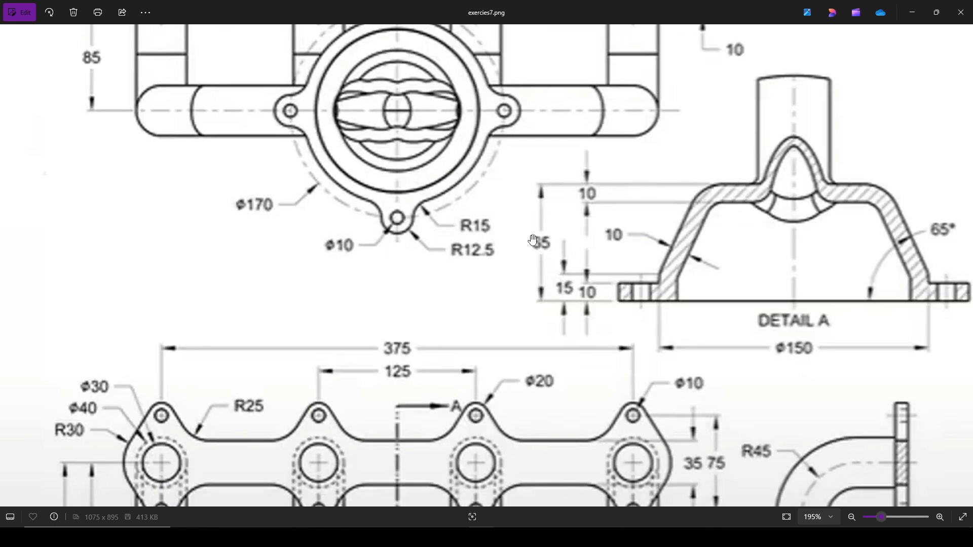
{"action": "key", "text": "alt+Tab"}
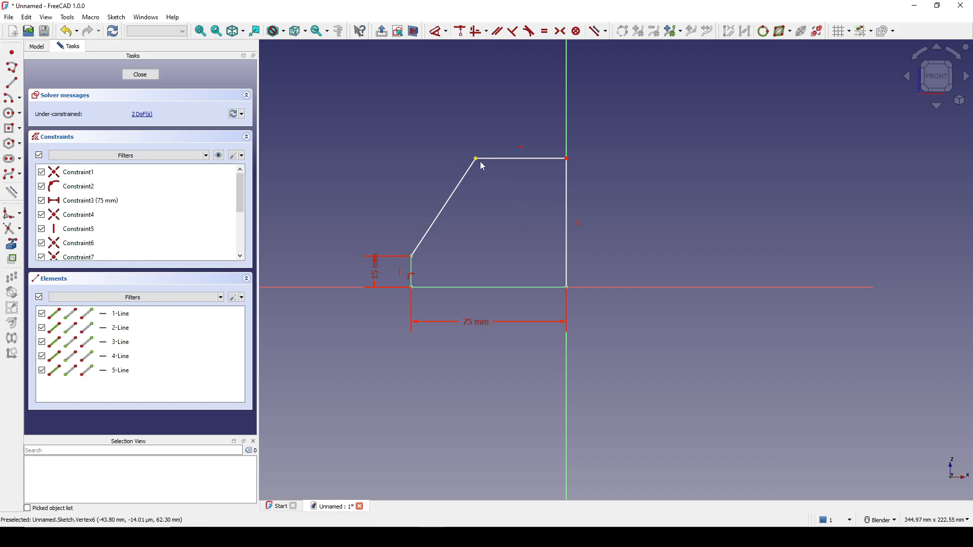
{"action": "left_click", "coordinate": [478, 160]}
{"action": "left_click", "coordinate": [310, 207]}
{"action": "type", "text": "65"}
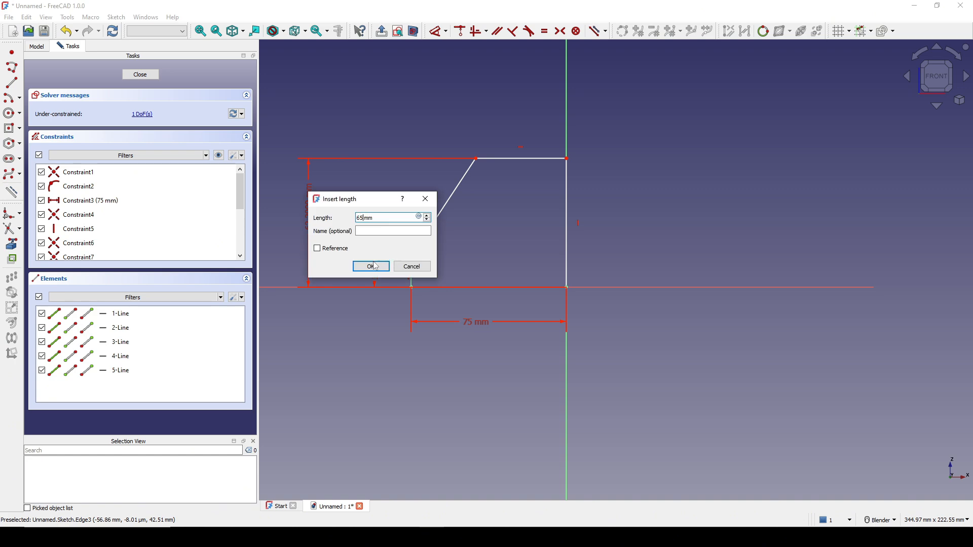
{"action": "left_click", "coordinate": [369, 265]}
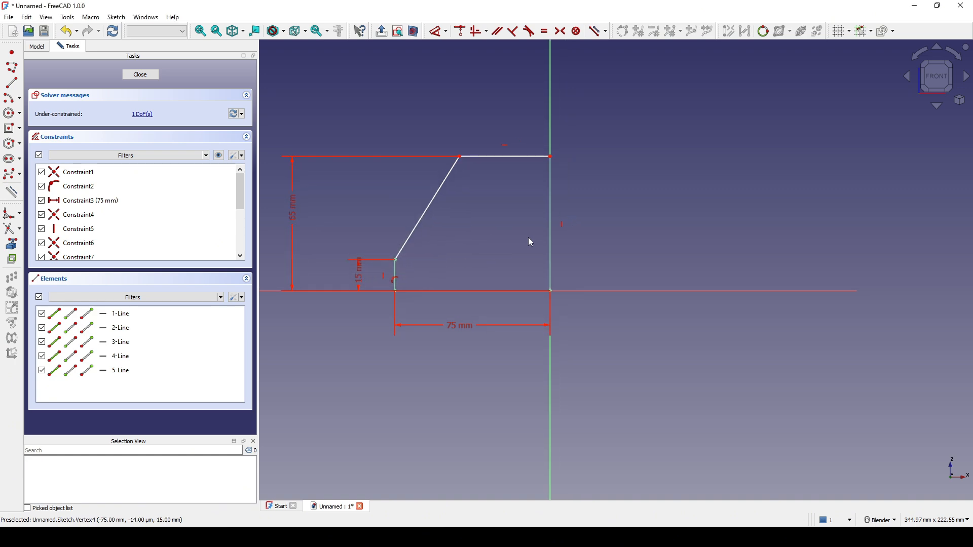
Check Detail A's slope angle in the drawing and, back in FreeCAD, constrain the slanted edge at 65° to the base line
{"action": "key", "text": "alt+Tab"}
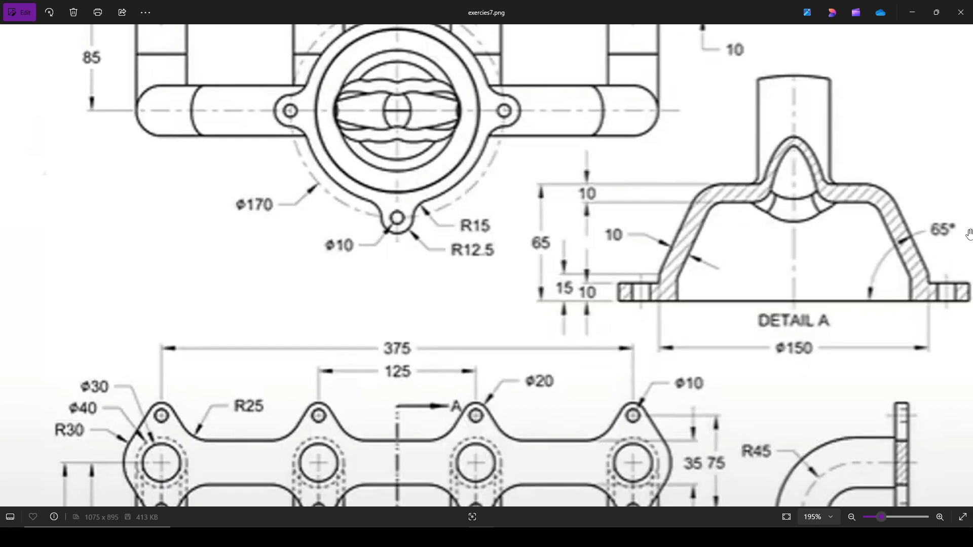
{"action": "key", "text": "alt+Tab"}
{"action": "left_click", "coordinate": [429, 219]}
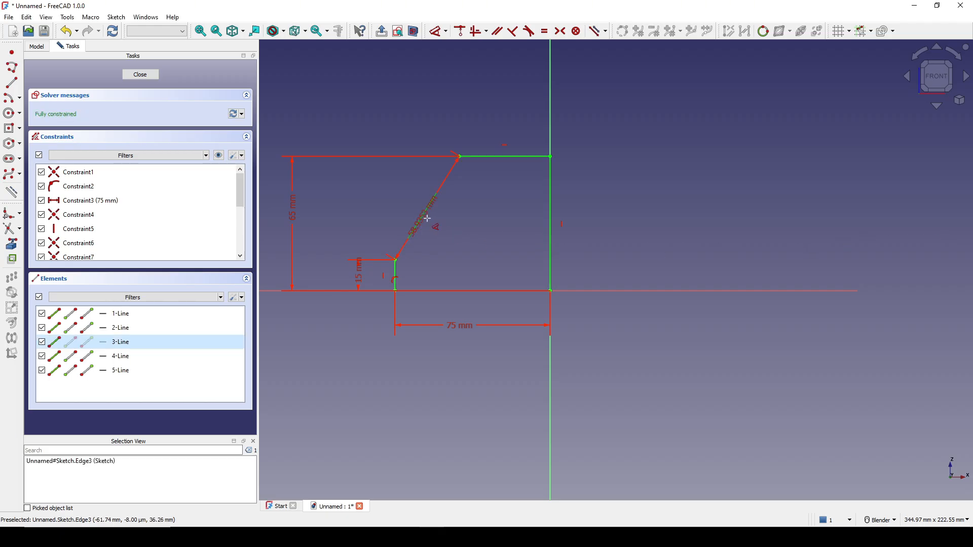
{"action": "left_click", "coordinate": [476, 290]}
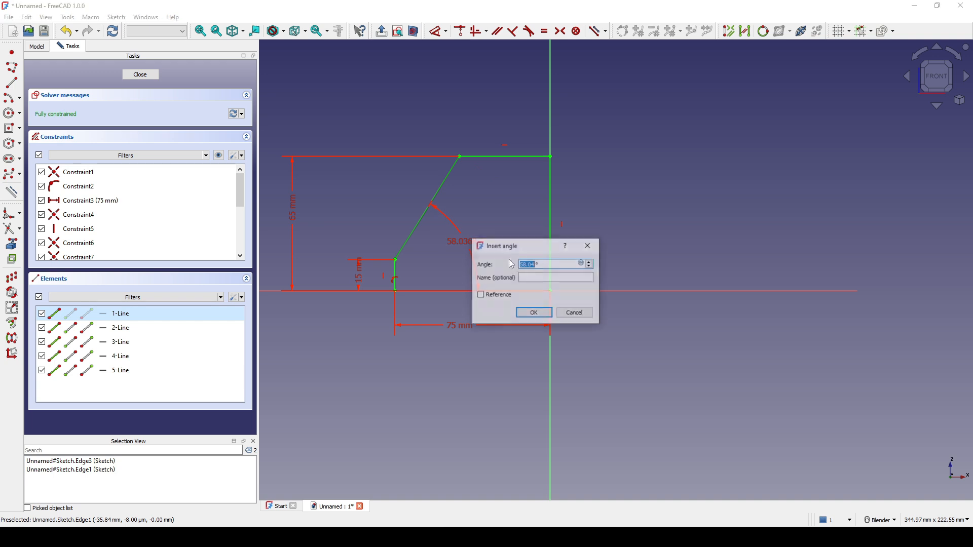
{"action": "type", "text": "65"}
{"action": "left_click", "coordinate": [535, 313]}
{"action": "right_click", "coordinate": [618, 241]}
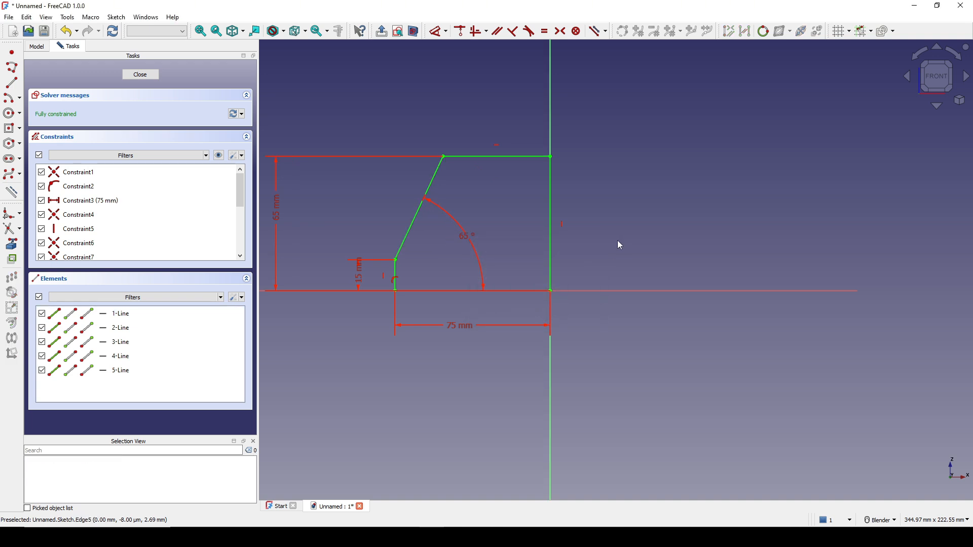
{"action": "middle_click_drag", "start_coordinate": [620, 218], "coordinate": [654, 225], "text": "shift"}
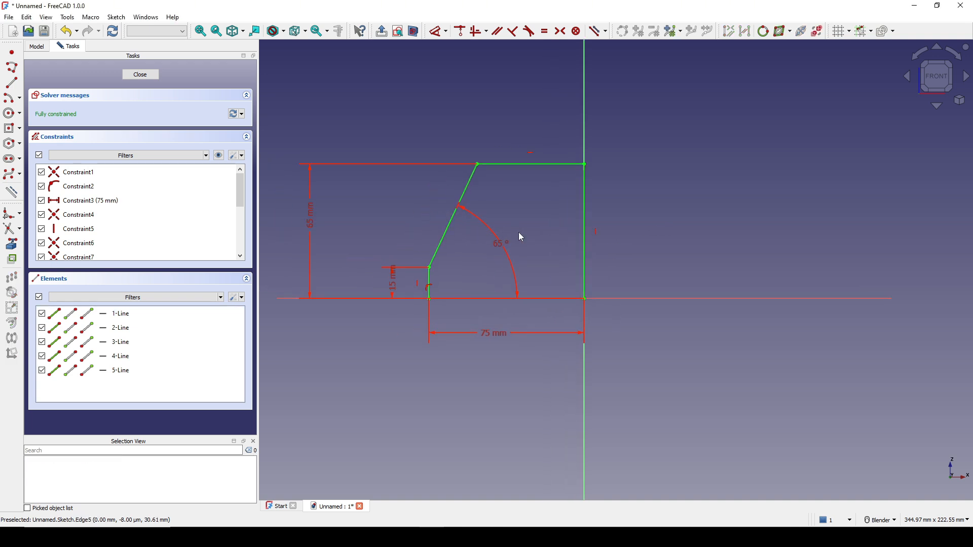
Close the sketch and revolve the half-profile 360° about the Z axis as a solid
{"action": "left_click", "coordinate": [140, 75]}
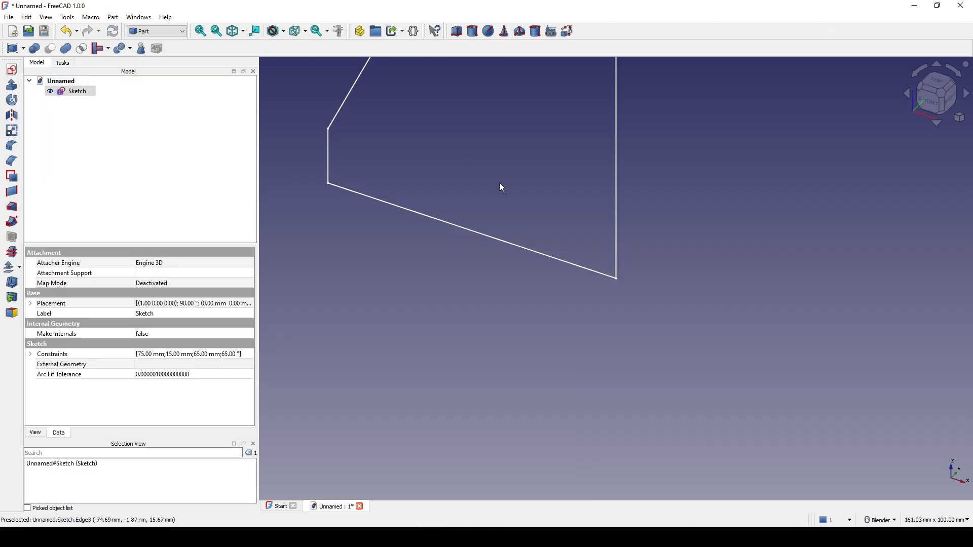
{"action": "mouse_move", "coordinate": [509, 197]}
{"action": "middle_mouse_down", "text": "shift"}
{"action": "mouse_move", "coordinate": [514, 301]}
{"action": "mouse_move", "coordinate": [540, 293]}
{"action": "middle_mouse_up", "text": "shift"}
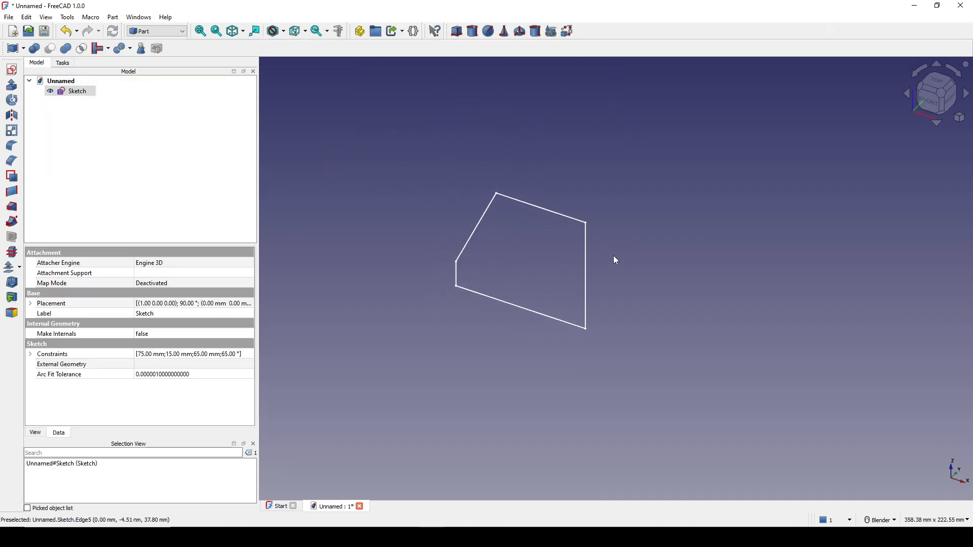
{"action": "left_click", "coordinate": [12, 100]}
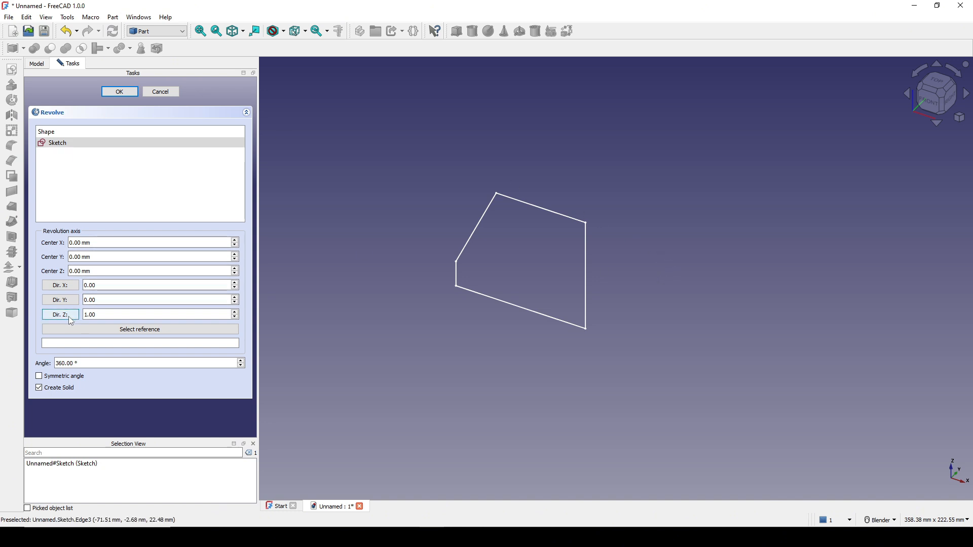
{"action": "left_click", "coordinate": [119, 92]}
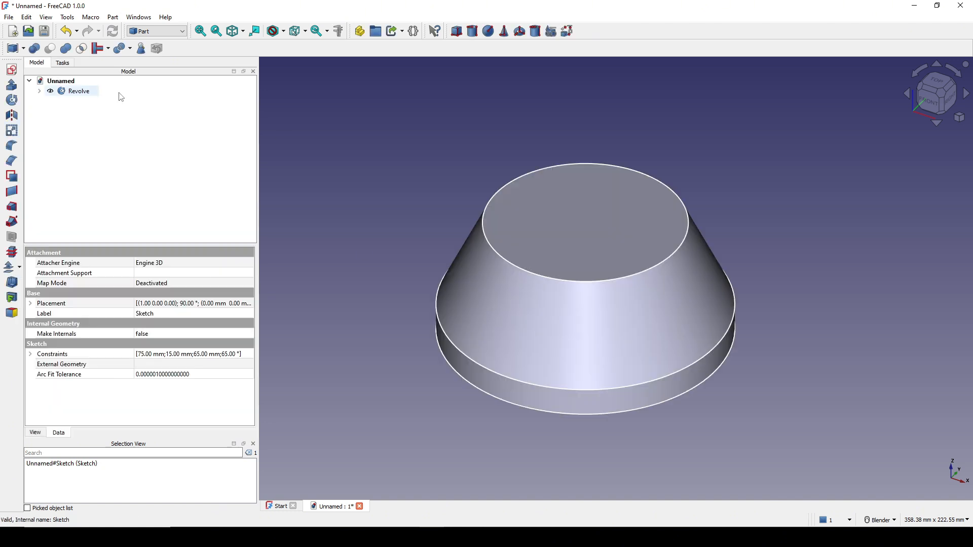
{"action": "scroll", "coordinate": [701, 379], "scroll_direction": "down", "scroll_amount": 3}
{"action": "mouse_move", "coordinate": [652, 352]}
{"action": "middle_mouse_down"}
{"action": "mouse_move", "coordinate": [667, 304]}
{"action": "mouse_move", "coordinate": [730, 290]}
{"action": "mouse_move", "coordinate": [718, 262]}
{"action": "mouse_move", "coordinate": [626, 319]}
{"action": "mouse_move", "coordinate": [667, 283]}
{"action": "mouse_move", "coordinate": [695, 299]}
{"action": "mouse_move", "coordinate": [728, 280]}
{"action": "mouse_move", "coordinate": [726, 315]}
{"action": "middle_mouse_up"}
{"action": "left_click", "coordinate": [730, 291]}
{"action": "scroll", "coordinate": [728, 335], "scroll_direction": "up", "scroll_amount": 1}
Switch to the exercies7.png drawing and examine the front view's four-hole flange, pipes and base together with Section A-A
{"action": "key", "text": "alt+Tab"}
{"action": "scroll", "coordinate": [719, 313], "scroll_direction": "down", "scroll_amount": 2}
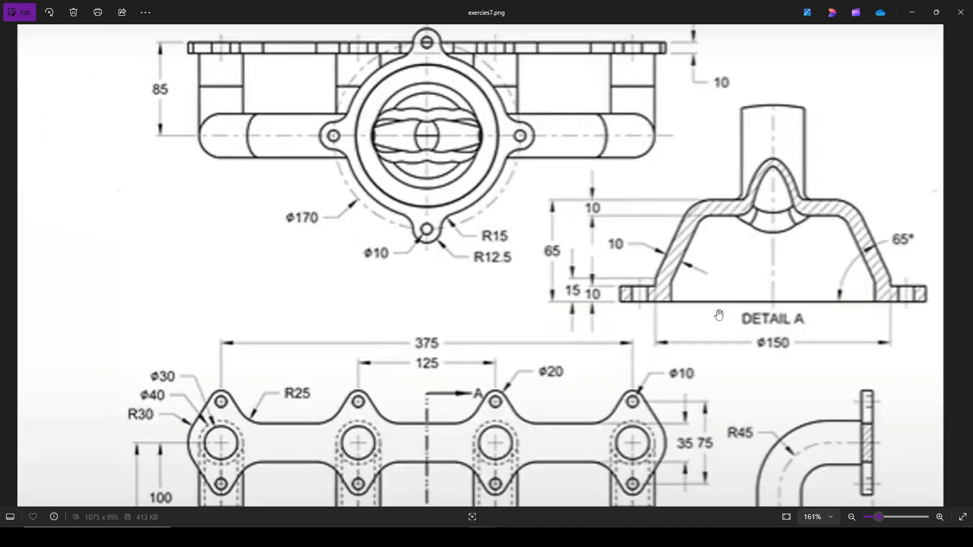
{"action": "scroll", "coordinate": [784, 276], "scroll_direction": "down", "scroll_amount": 2}
{"action": "left_click_drag", "start_coordinate": [684, 364], "coordinate": [564, 243]}
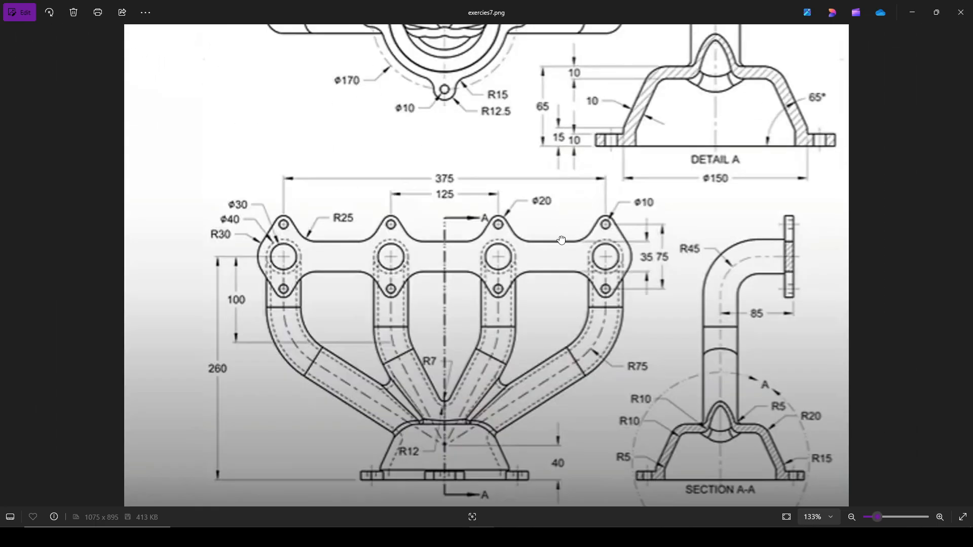
{"action": "scroll", "coordinate": [542, 398], "scroll_direction": "up", "scroll_amount": 2}
{"action": "scroll", "coordinate": [550, 396], "scroll_direction": "down", "scroll_amount": 2}
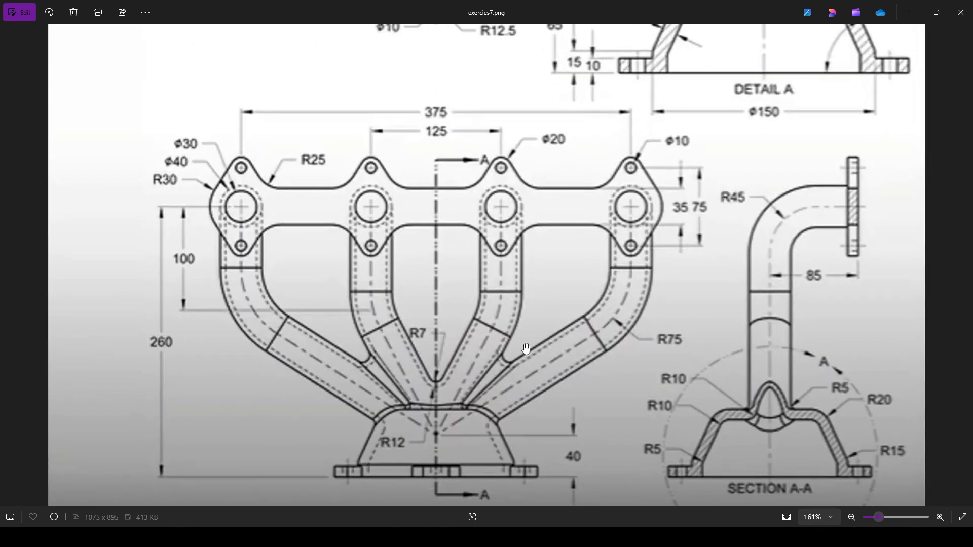
{"action": "scroll", "coordinate": [530, 343], "scroll_direction": "up", "scroll_amount": 1}
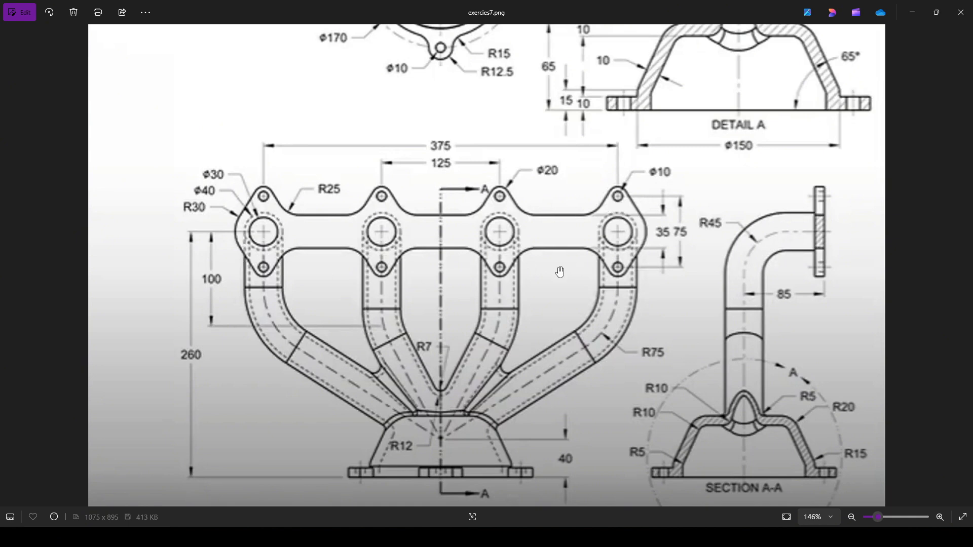
{"action": "scroll", "coordinate": [560, 274], "scroll_direction": "down", "scroll_amount": 3}
Capture the whole drawing, mark the four-hole flange, its 260 height above the base and the 85 offset, and discard the capture
{"action": "key", "text": "Print"}
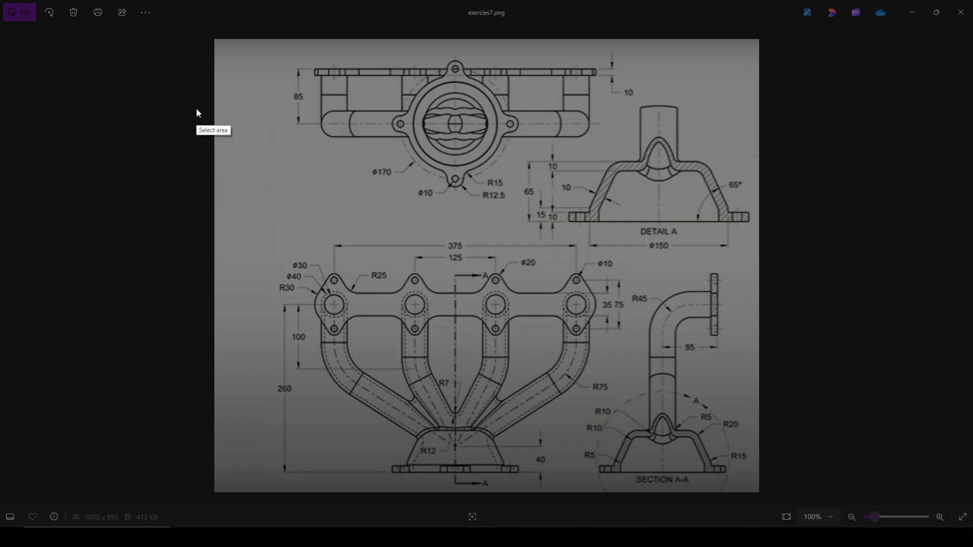
{"action": "mouse_move", "coordinate": [181, 34]}
{"action": "left_mouse_down"}
{"action": "mouse_move", "coordinate": [814, 460]}
{"action": "mouse_move", "coordinate": [875, 513]}
{"action": "left_mouse_up"}
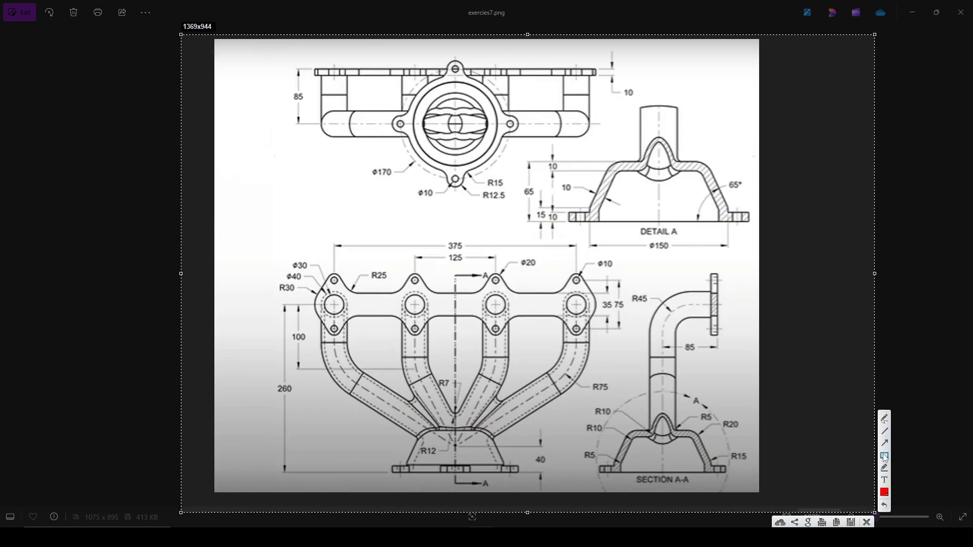
{"action": "left_click_drag", "start_coordinate": [293, 262], "coordinate": [607, 334]}
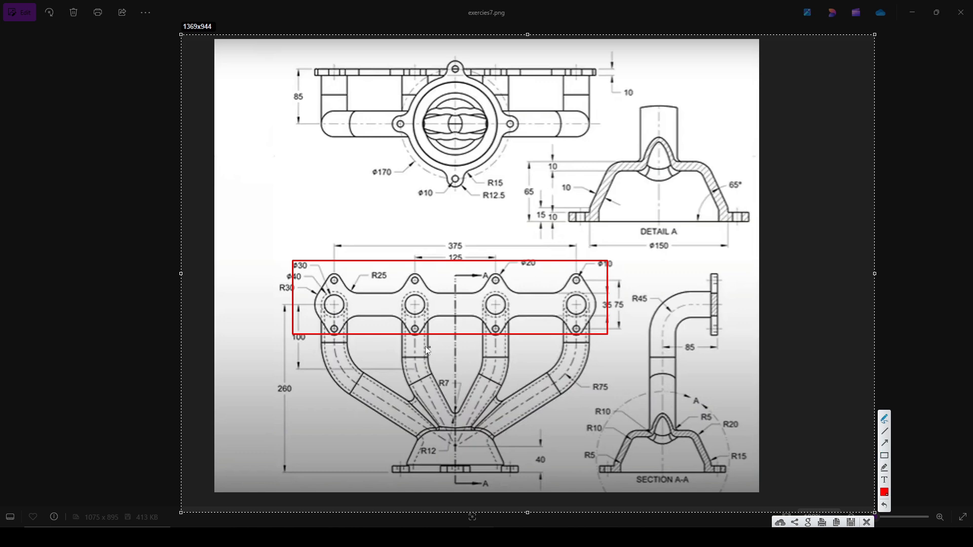
{"action": "left_click_drag", "start_coordinate": [335, 303], "coordinate": [276, 301]}
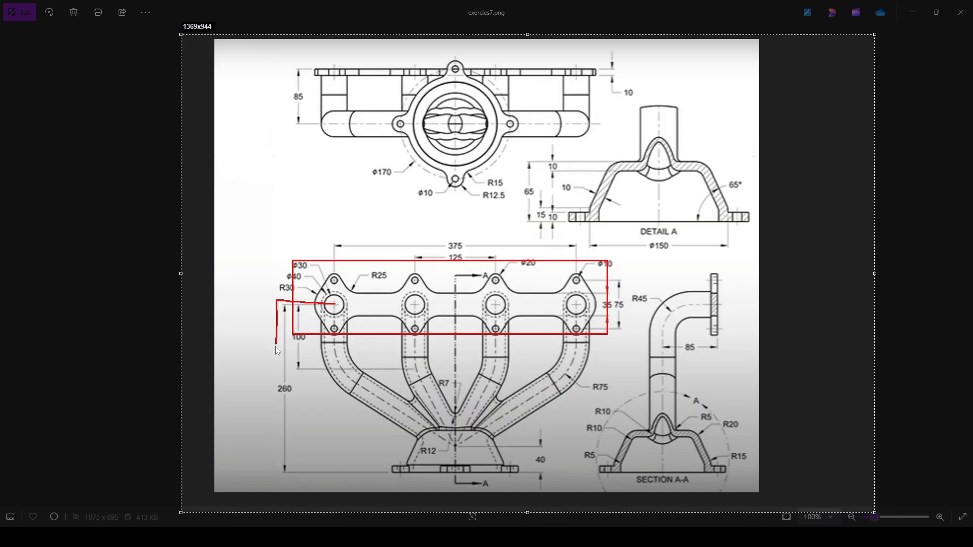
{"action": "left_click_drag", "start_coordinate": [285, 467], "coordinate": [282, 480]}
{"action": "mouse_move", "coordinate": [290, 376]}
{"action": "left_mouse_down"}
{"action": "mouse_move", "coordinate": [259, 389]}
{"action": "mouse_move", "coordinate": [278, 376]}
{"action": "left_mouse_up"}
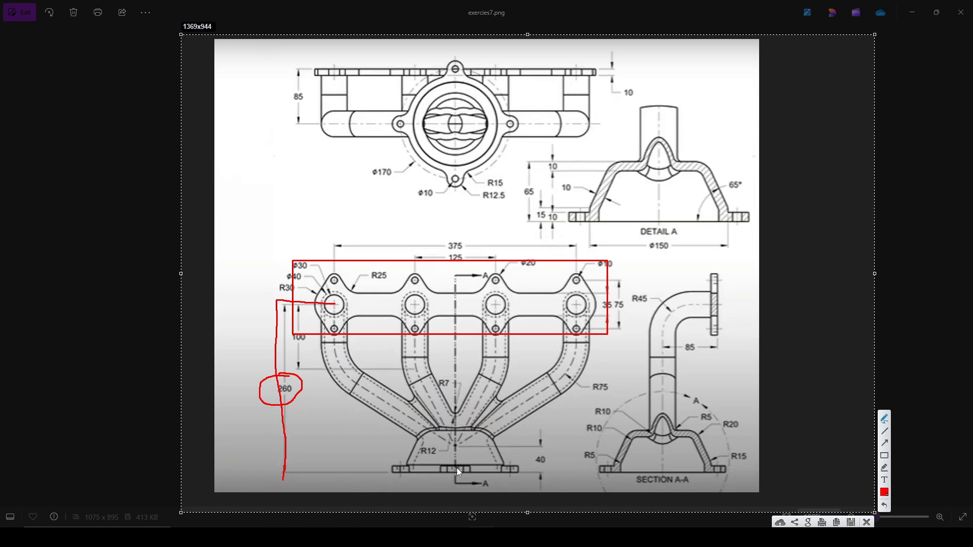
{"action": "mouse_move", "coordinate": [457, 469]}
{"action": "left_mouse_down"}
{"action": "mouse_move", "coordinate": [464, 378]}
{"action": "mouse_move", "coordinate": [471, 402]}
{"action": "left_mouse_up"}
{"action": "mouse_move", "coordinate": [313, 95]}
{"action": "left_mouse_down"}
{"action": "mouse_move", "coordinate": [283, 101]}
{"action": "mouse_move", "coordinate": [310, 113]}
{"action": "mouse_move", "coordinate": [316, 93]}
{"action": "left_mouse_up"}
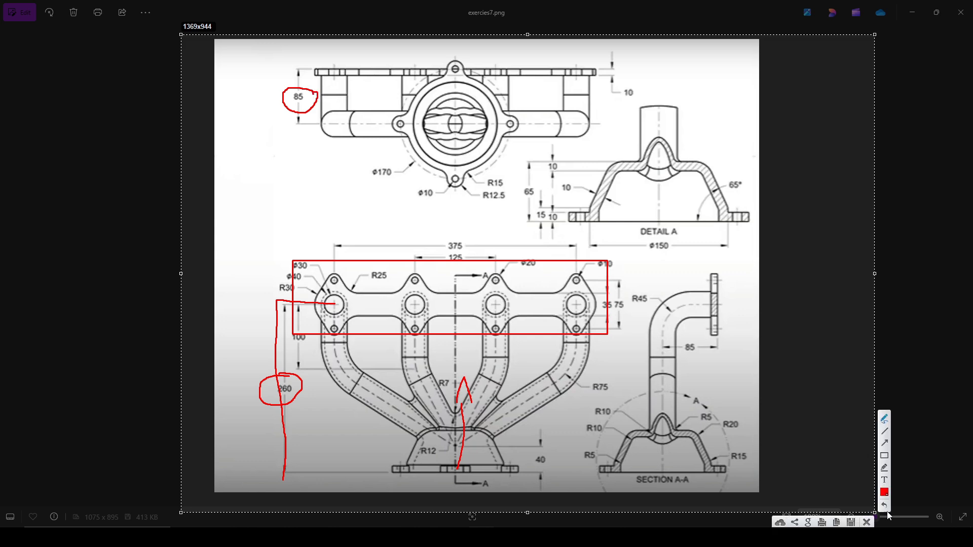
{"action": "left_click", "coordinate": [867, 523]}
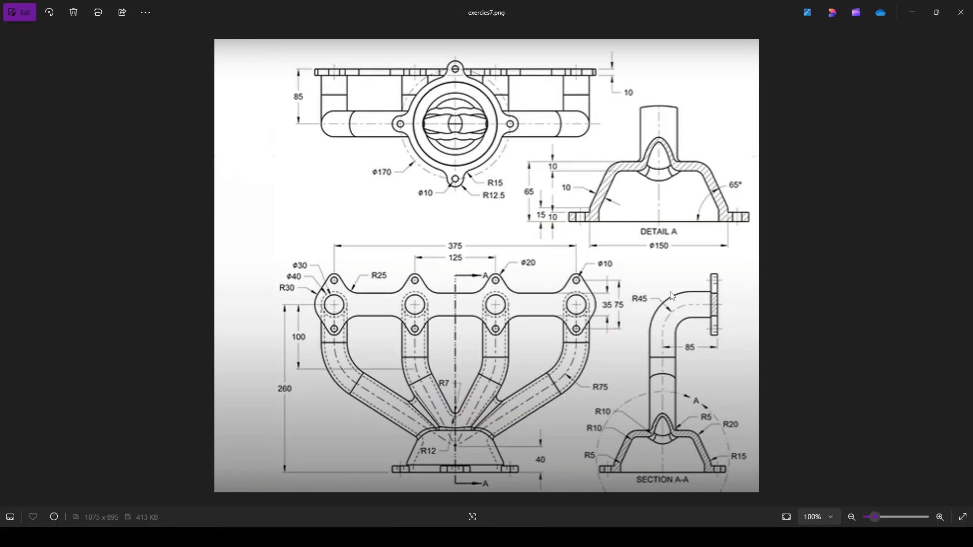
Switch to FreeCAD and create a new sketch on the XZ-plane with an offset of 85 mm
{"action": "key", "text": "alt+Tab"}
{"action": "middle_click_drag", "start_coordinate": [584, 263], "coordinate": [610, 287]}
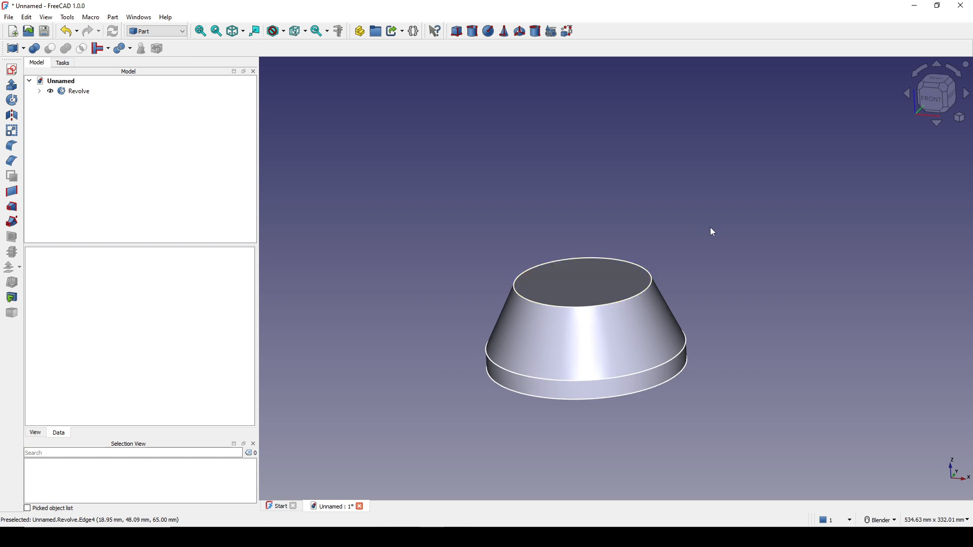
{"action": "middle_click_drag", "start_coordinate": [615, 221], "coordinate": [633, 227]}
{"action": "left_click", "coordinate": [12, 70]}
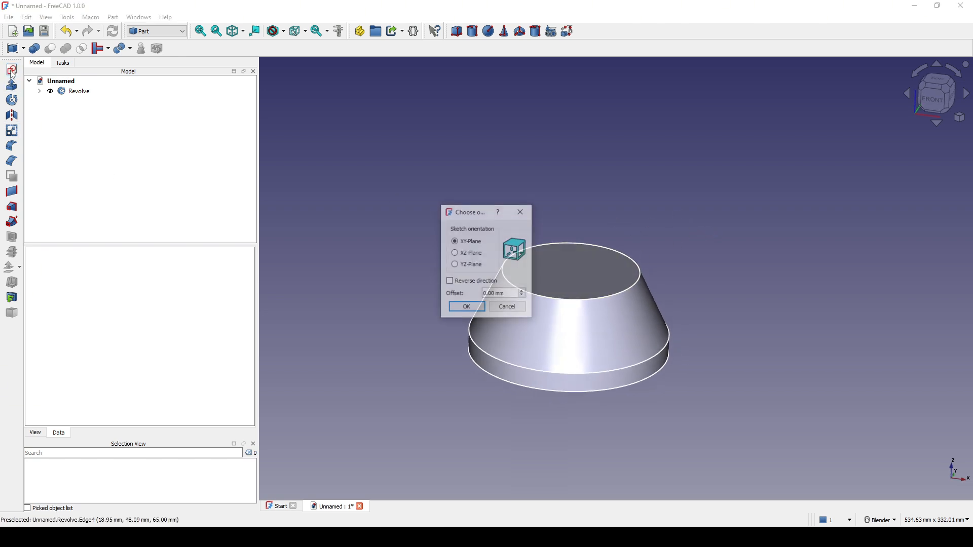
{"action": "left_click", "coordinate": [455, 253]}
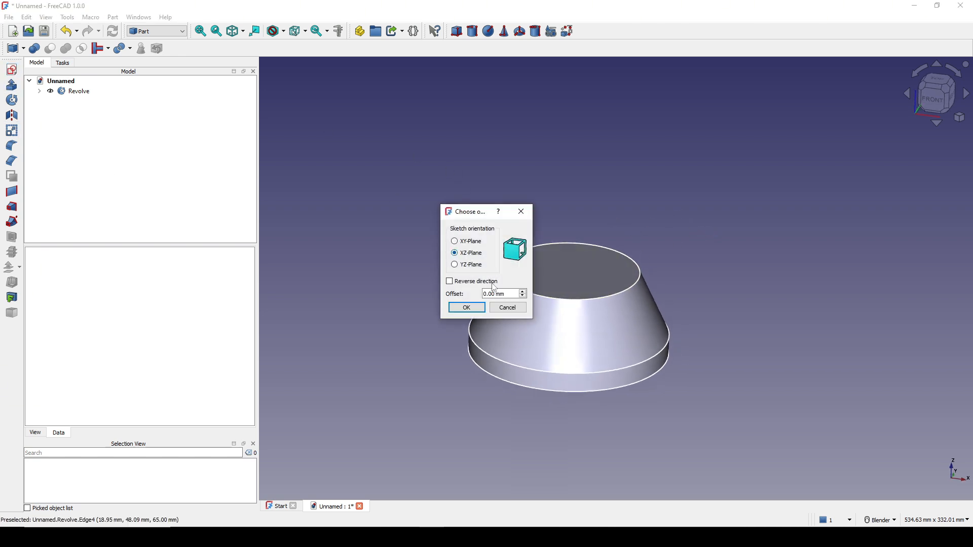
{"action": "left_click_drag", "start_coordinate": [510, 294], "coordinate": [483, 294]}
{"action": "type", "text": "85"}
{"action": "left_click", "coordinate": [466, 307]}
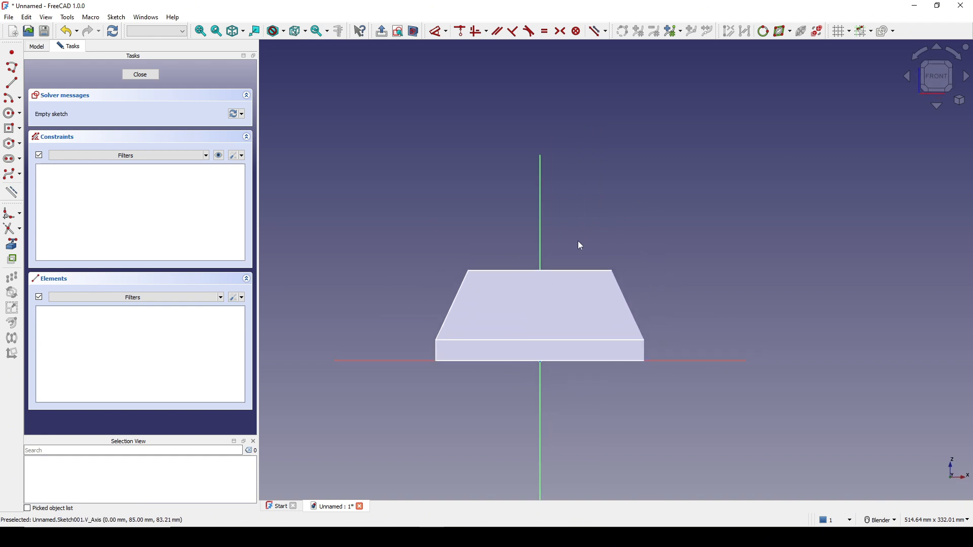
Switch to the exercies7.png drawing, capture the flange front view, mark the bar with its 35 height and 375 hole span, and discard the capture
{"action": "key", "text": "alt+Tab"}
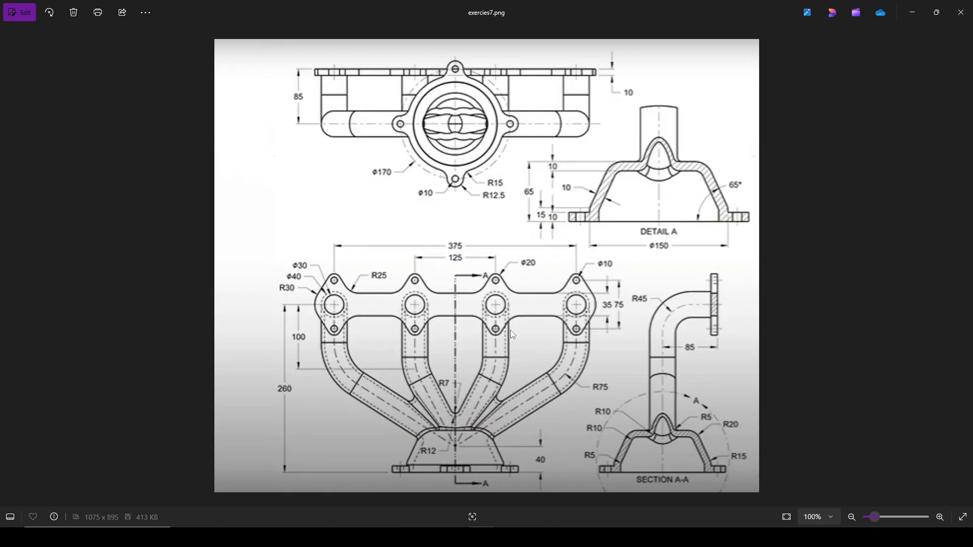
{"action": "scroll", "coordinate": [528, 321], "scroll_direction": "up", "scroll_amount": 5}
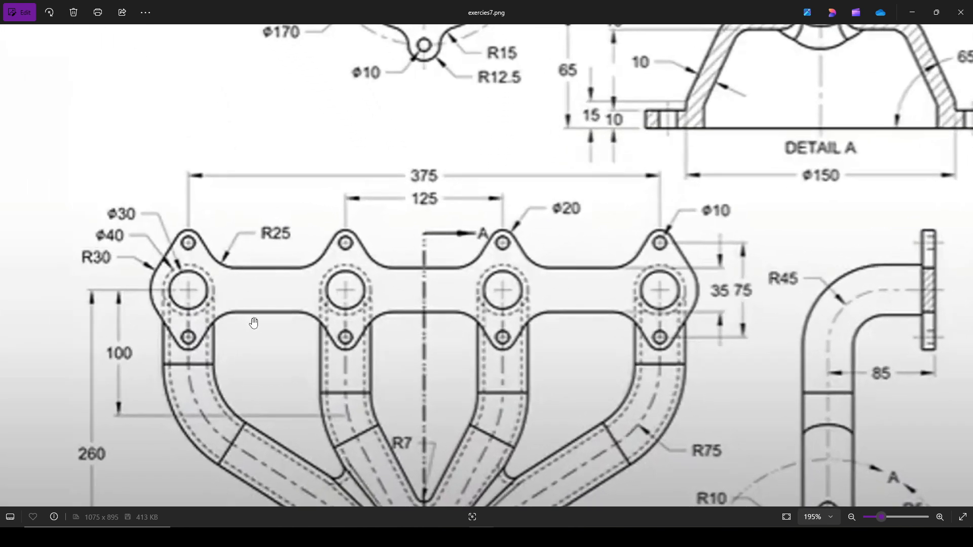
{"action": "key", "text": "super+shift+s"}
{"action": "mouse_move", "coordinate": [55, 145]}
{"action": "left_mouse_down"}
{"action": "mouse_move", "coordinate": [786, 456]}
{"action": "mouse_move", "coordinate": [821, 457]}
{"action": "left_mouse_up"}
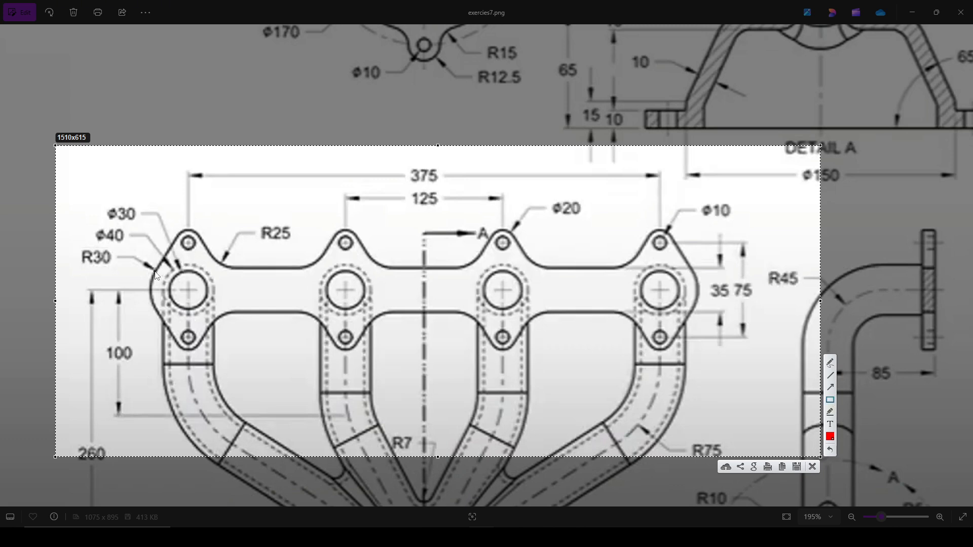
{"action": "mouse_move", "coordinate": [155, 273]}
{"action": "left_mouse_down"}
{"action": "mouse_move", "coordinate": [700, 321]}
{"action": "mouse_move", "coordinate": [689, 311]}
{"action": "left_mouse_up"}
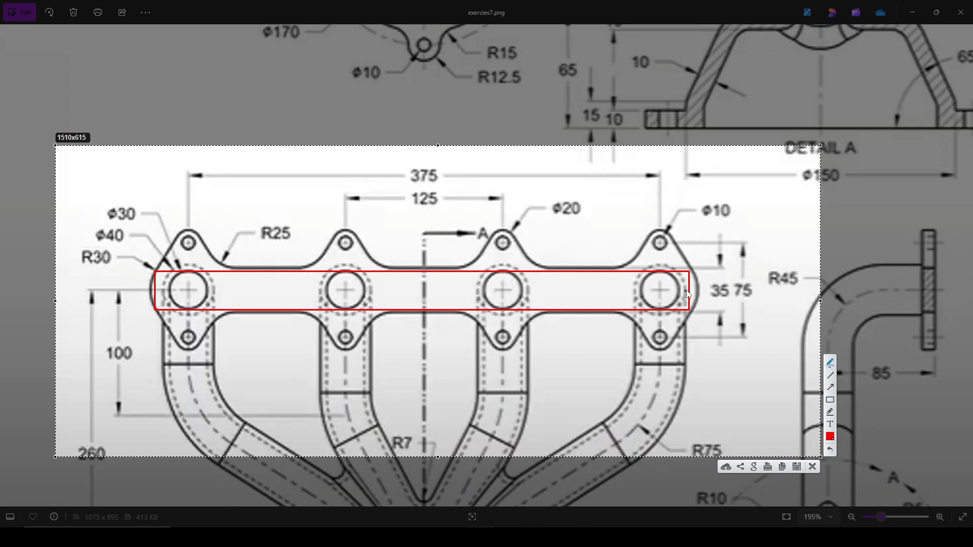
{"action": "mouse_move", "coordinate": [724, 280]}
{"action": "left_mouse_down"}
{"action": "mouse_move", "coordinate": [707, 300]}
{"action": "mouse_move", "coordinate": [734, 303]}
{"action": "mouse_move", "coordinate": [736, 285]}
{"action": "left_mouse_up"}
{"action": "left_click_drag", "start_coordinate": [653, 268], "coordinate": [689, 269]}
{"action": "left_click_drag", "start_coordinate": [674, 310], "coordinate": [683, 312]}
{"action": "mouse_move", "coordinate": [187, 272]}
{"action": "left_mouse_down"}
{"action": "mouse_move", "coordinate": [196, 205]}
{"action": "mouse_move", "coordinate": [641, 174]}
{"action": "mouse_move", "coordinate": [677, 256]}
{"action": "mouse_move", "coordinate": [668, 273]}
{"action": "left_mouse_up"}
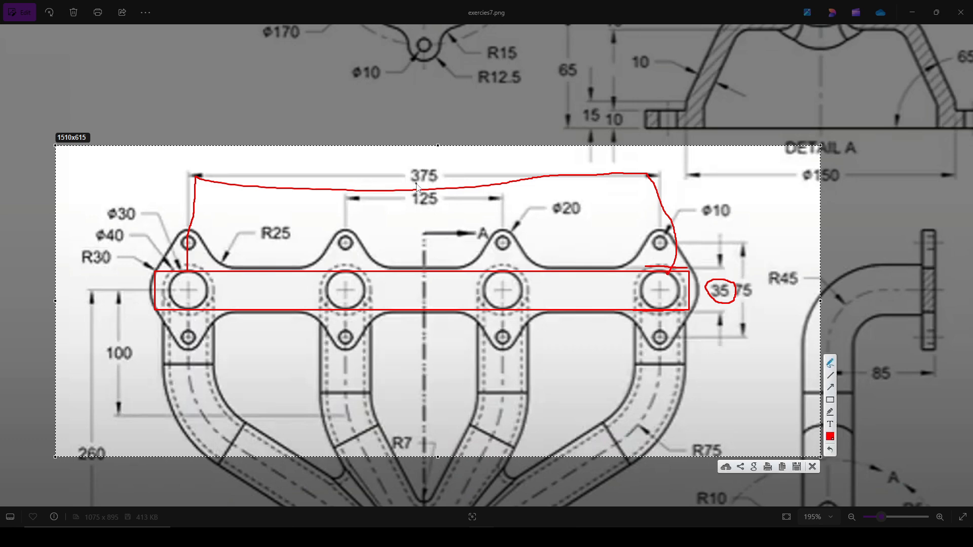
{"action": "mouse_move", "coordinate": [420, 159]}
{"action": "left_mouse_down"}
{"action": "mouse_move", "coordinate": [433, 191]}
{"action": "mouse_move", "coordinate": [420, 161]}
{"action": "left_mouse_up"}
{"action": "left_click", "coordinate": [812, 467]}
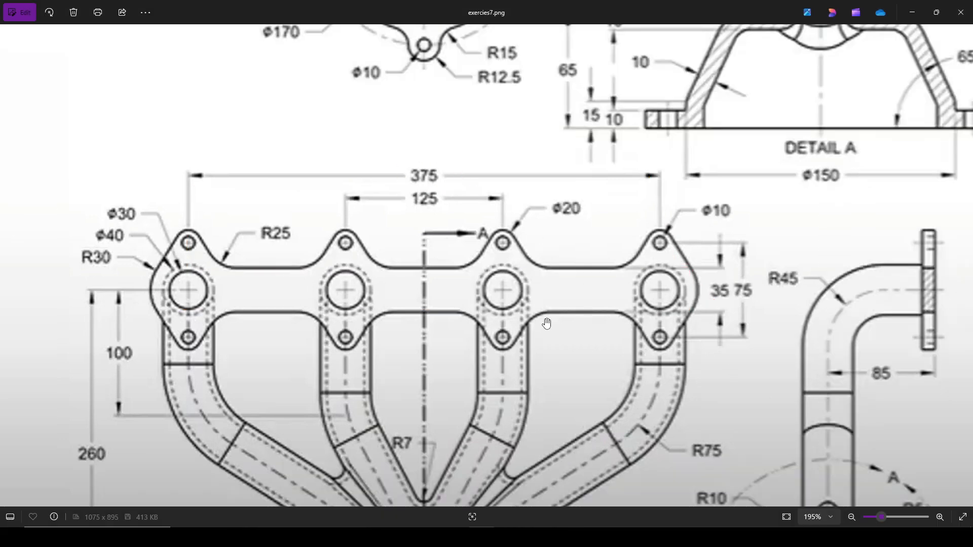
Switch to FreeCAD and draw a wide centred rectangle on the vertical axis above the revolved base
{"action": "key", "text": "alt+Tab"}
{"action": "middle_click_drag", "start_coordinate": [577, 257], "coordinate": [547, 300], "text": "shift"}
{"action": "scroll", "coordinate": [547, 301], "scroll_direction": "down", "scroll_amount": 1}
{"action": "middle_click_drag", "start_coordinate": [614, 243], "coordinate": [608, 267], "text": "shift"}
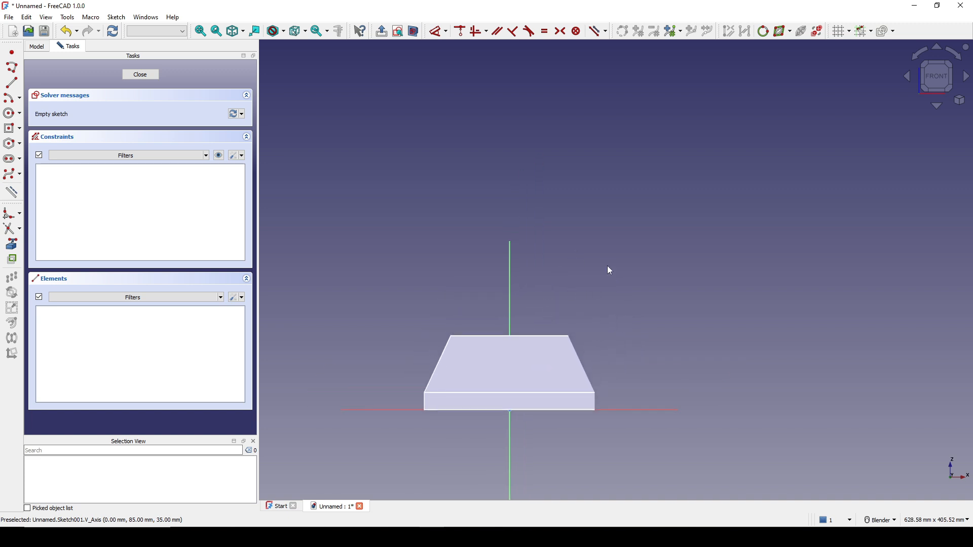
{"action": "left_click", "coordinate": [12, 128]}
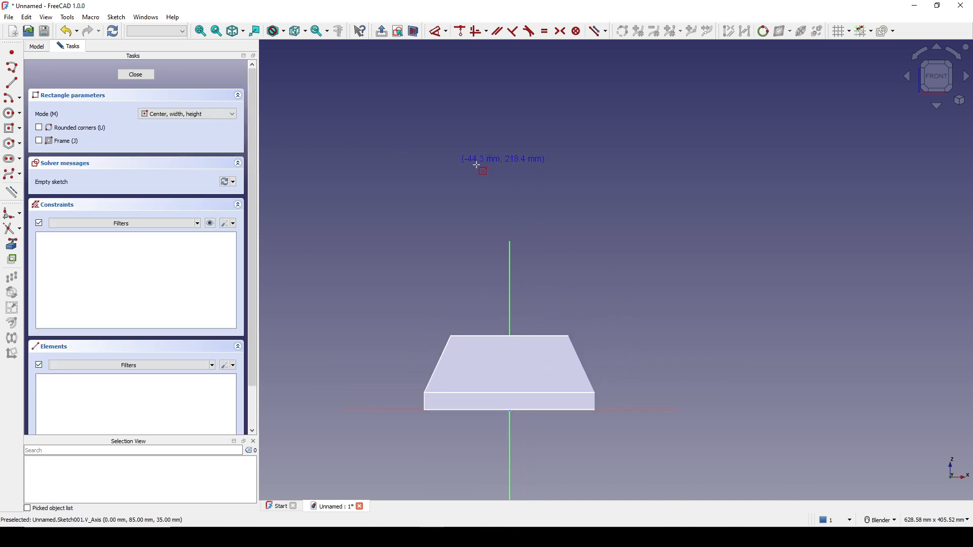
{"action": "left_click", "coordinate": [512, 189]}
{"action": "left_click", "coordinate": [637, 168]}
{"action": "right_click", "coordinate": [714, 191]}
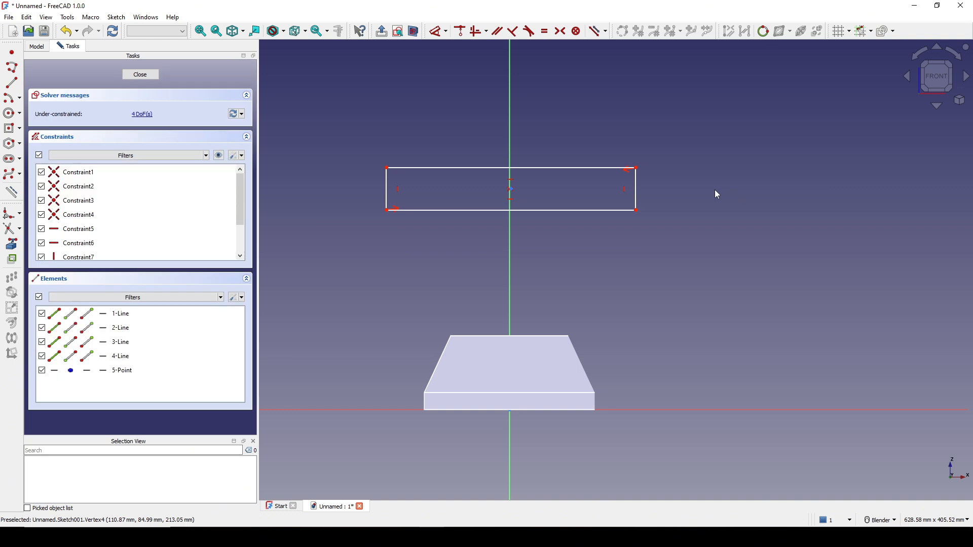
Constrain the rectangle's centre point onto the sketch's vertical axis
{"action": "left_click_drag", "start_coordinate": [512, 190], "coordinate": [524, 190]}
{"action": "left_click", "coordinate": [523, 189]}
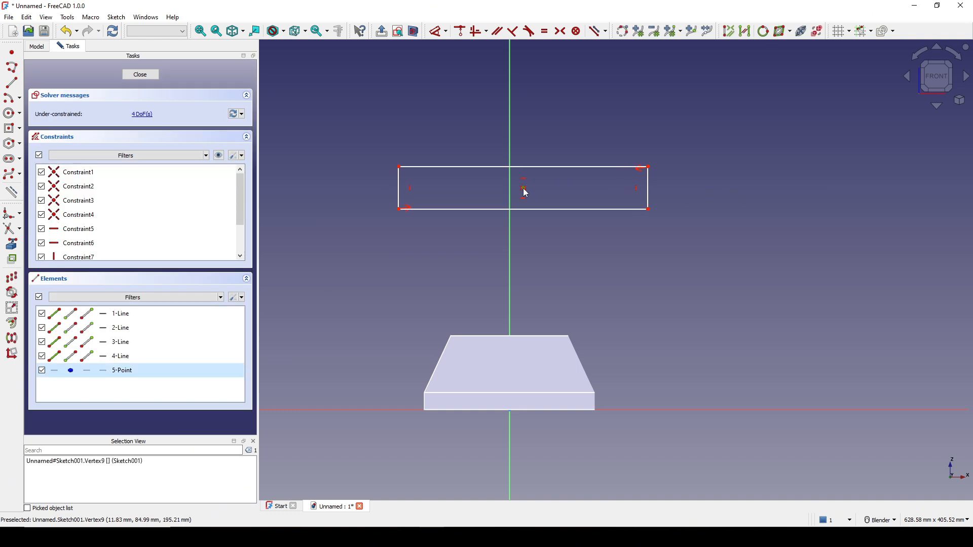
{"action": "left_click", "coordinate": [510, 232]}
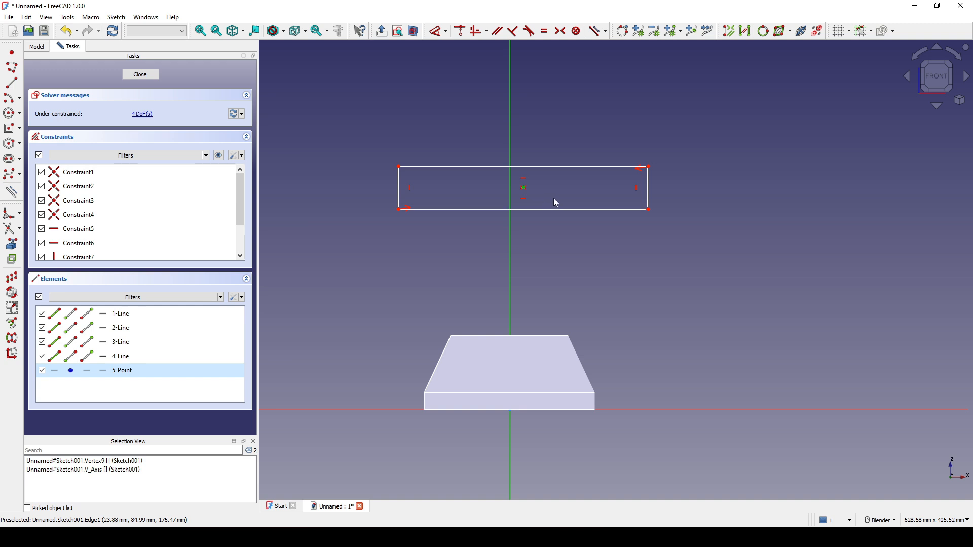
{"action": "key", "text": "c"}
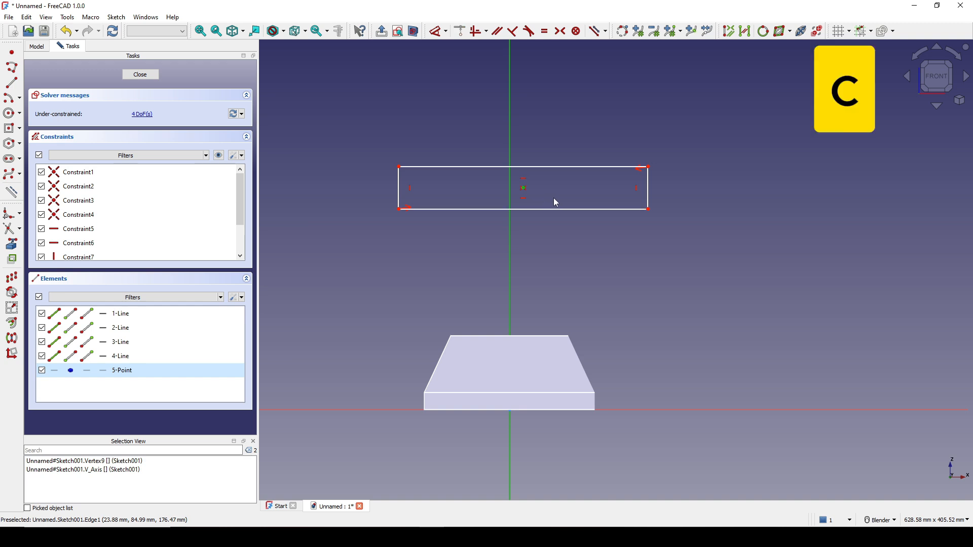
{"action": "middle_click_drag", "start_coordinate": [555, 184], "coordinate": [536, 199], "text": "shift"}
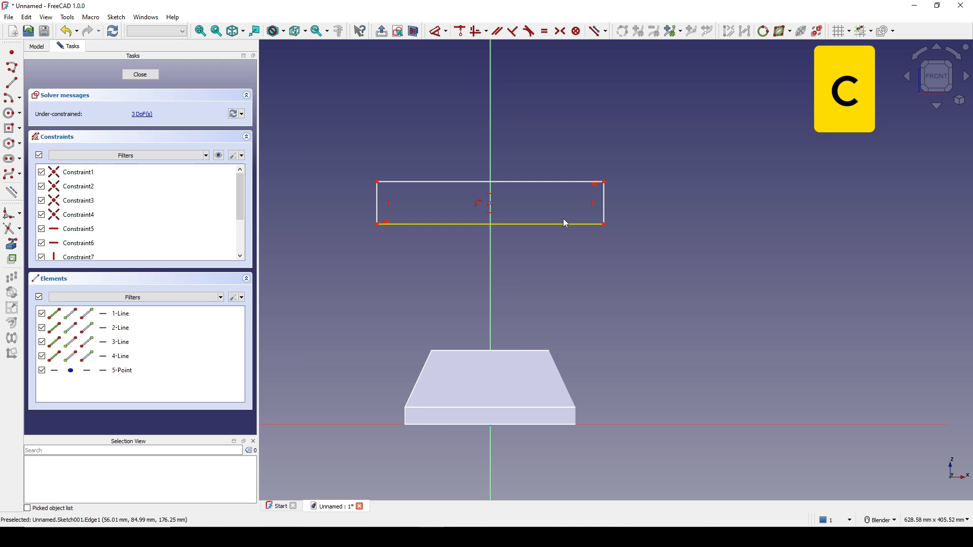
Dimension the rectangle's vertical edge and set its length to 35 mm
{"action": "left_click", "coordinate": [603, 213]}
{"action": "left_click", "coordinate": [661, 201]}
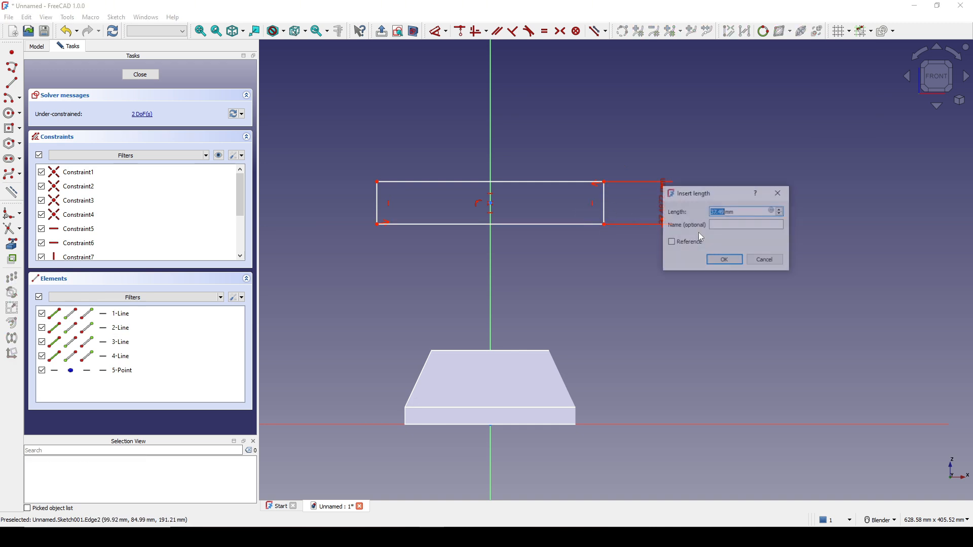
{"action": "type", "text": "35"}
{"action": "left_click", "coordinate": [725, 260]}
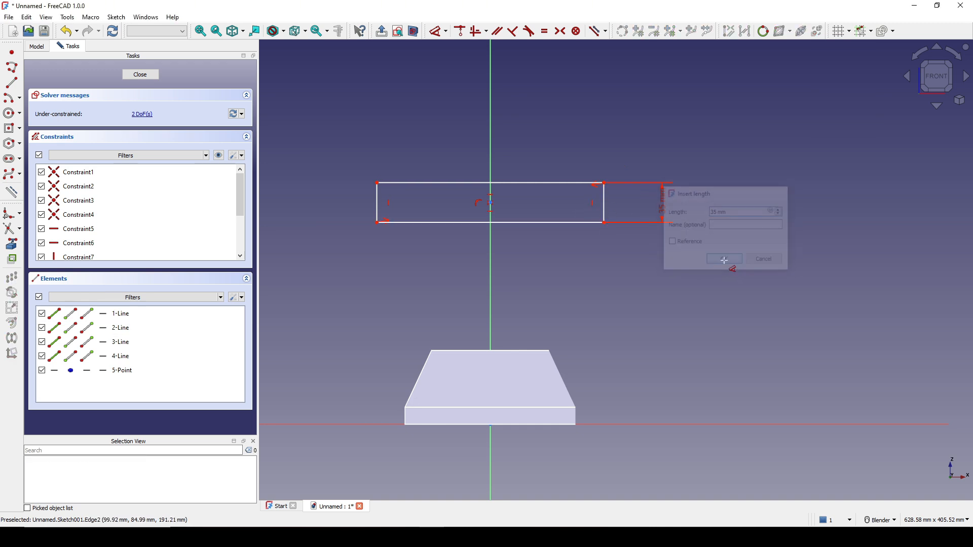
Dimension the rectangle's upper edge and set its length to 375 mm, checking the value against the drawing
{"action": "left_click", "coordinate": [538, 183]}
{"action": "left_click", "coordinate": [538, 124]}
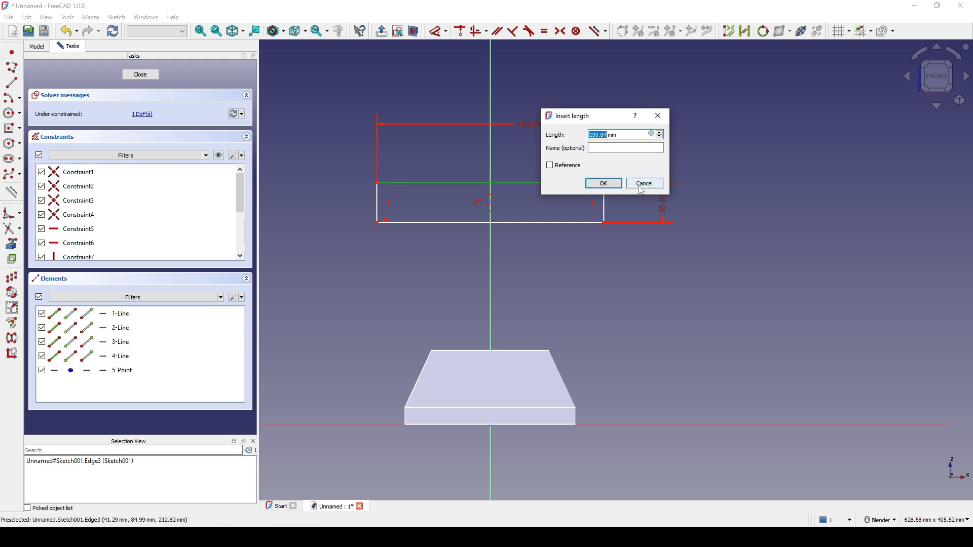
{"action": "type", "text": "3"}
{"action": "key", "text": "alt+Tab"}
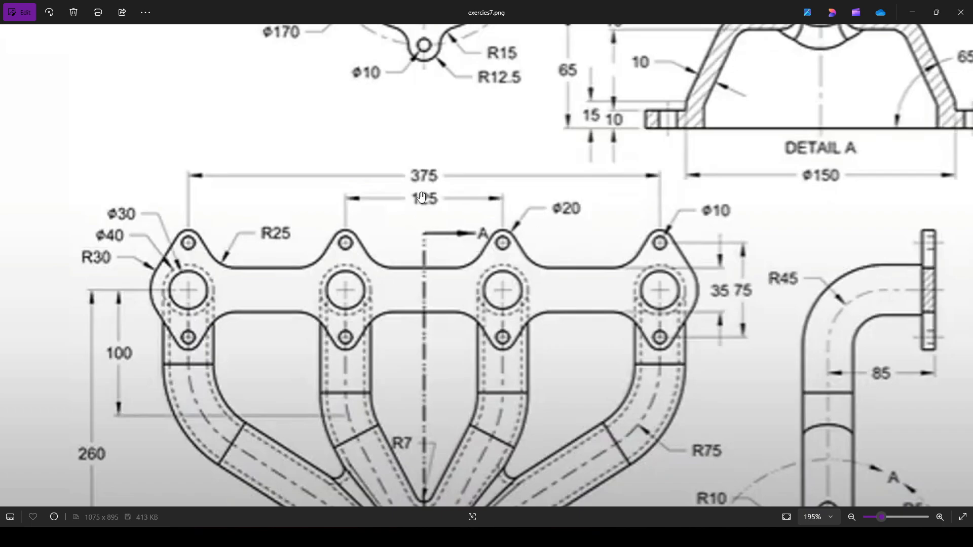
{"action": "key", "text": "alt+Tab"}
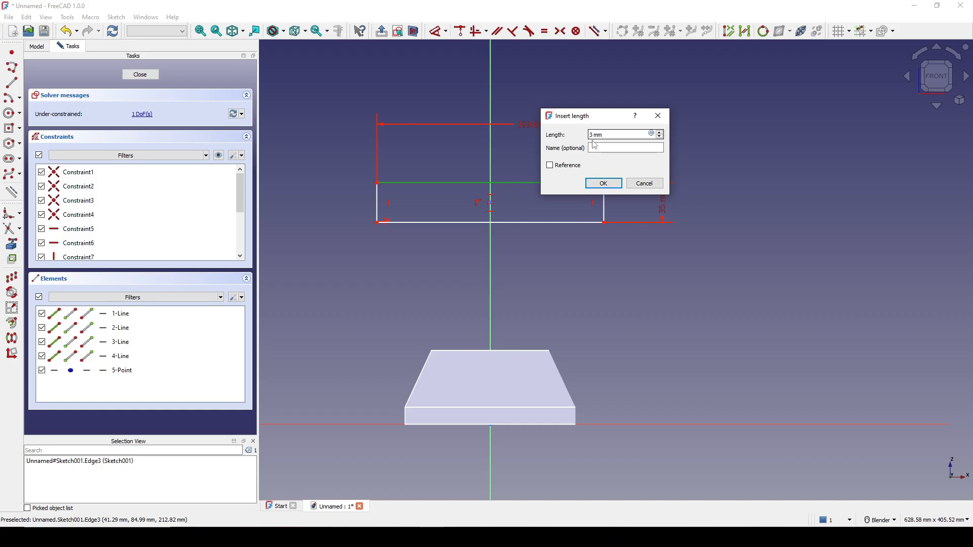
{"action": "type", "text": "75"}
{"action": "left_click", "coordinate": [603, 183]}
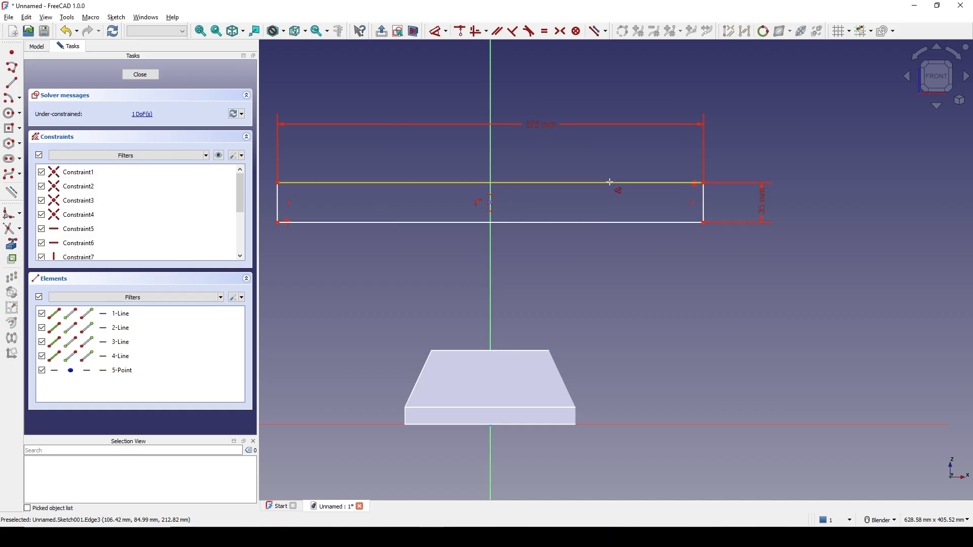
Dimension the height of the rectangle's centre point above the origin as 260 mm, checking the value against the drawing
{"action": "scroll", "coordinate": [579, 250], "scroll_direction": "down", "scroll_amount": 2}
{"action": "middle_click_drag", "start_coordinate": [578, 249], "coordinate": [585, 264], "text": "shift"}
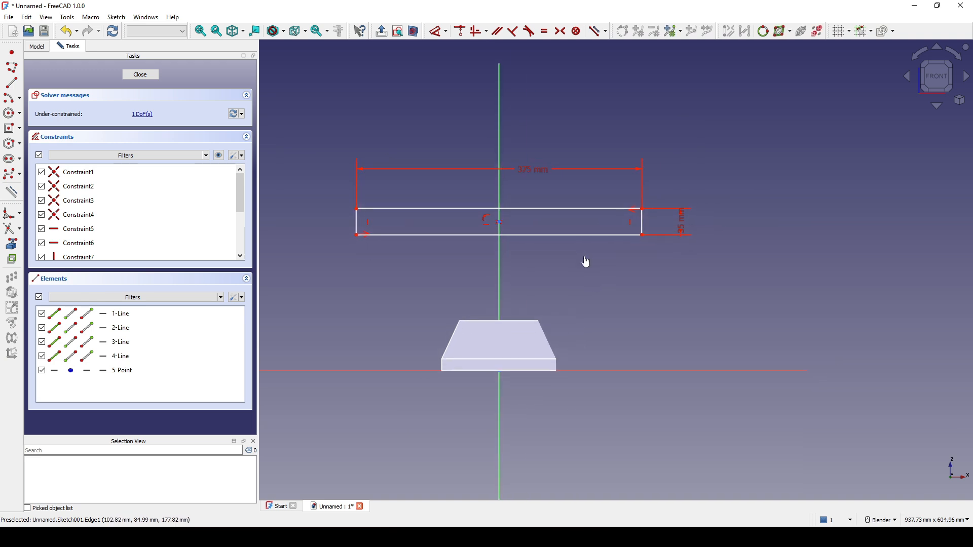
{"action": "left_click", "coordinate": [499, 225]}
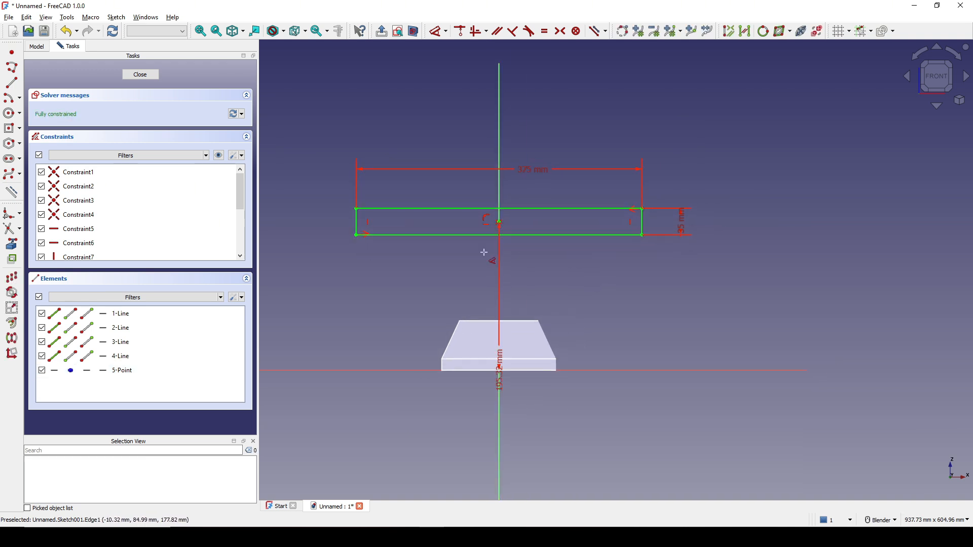
{"action": "left_click", "coordinate": [358, 274]}
{"action": "key", "text": "alt+Tab"}
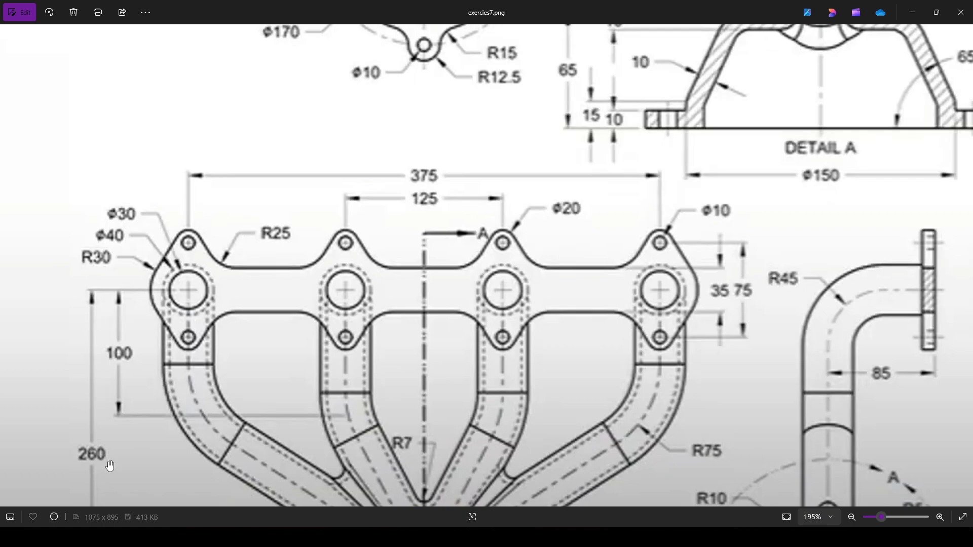
{"action": "key", "text": "alt+Tab"}
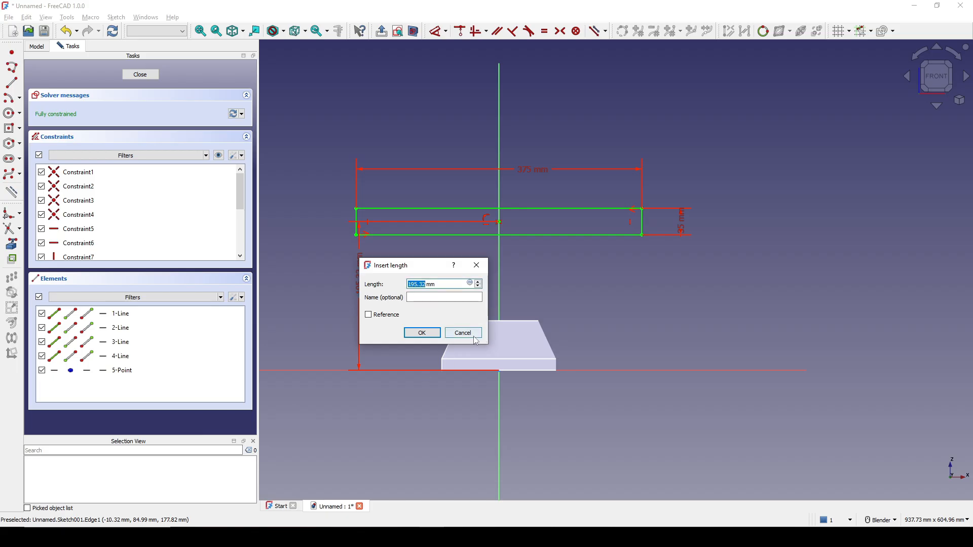
{"action": "type", "text": "2"}
{"action": "type", "text": "60"}
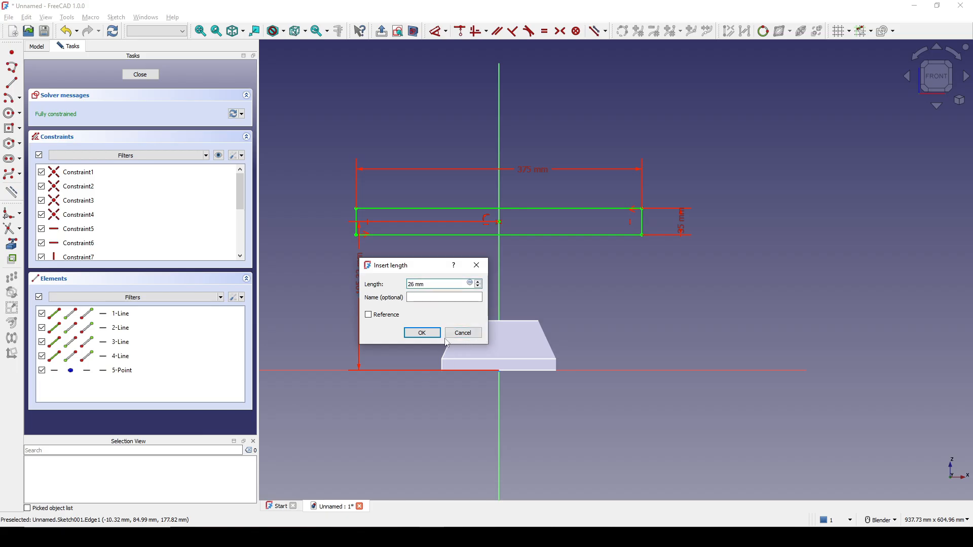
{"action": "left_click", "coordinate": [428, 334]}
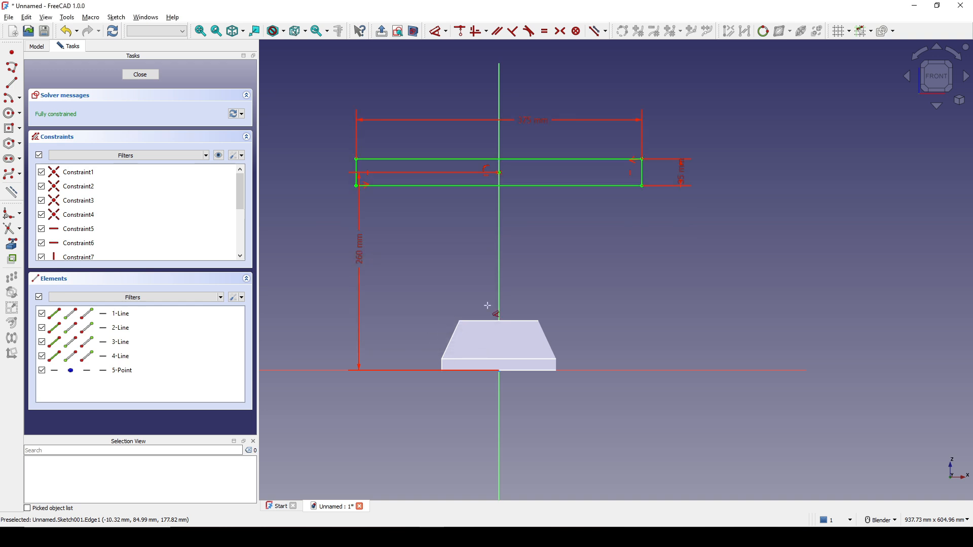
Reposition the 260 mm dimension label in line with the rectangle's edge and close the sketch
{"action": "scroll", "coordinate": [604, 275], "scroll_direction": "down", "scroll_amount": 1}
{"action": "middle_click_drag", "start_coordinate": [561, 282], "coordinate": [556, 285], "text": "shift"}
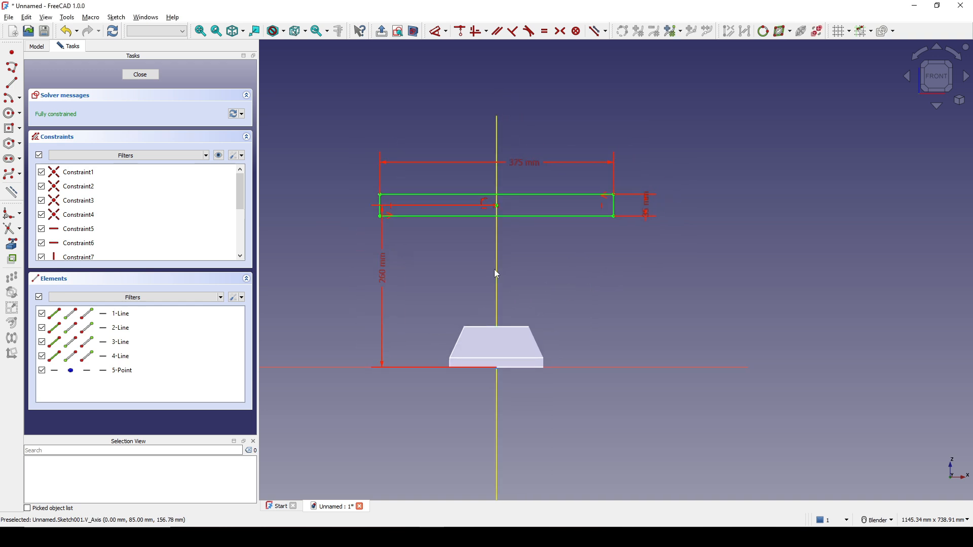
{"action": "left_click_drag", "start_coordinate": [382, 274], "coordinate": [381, 290]}
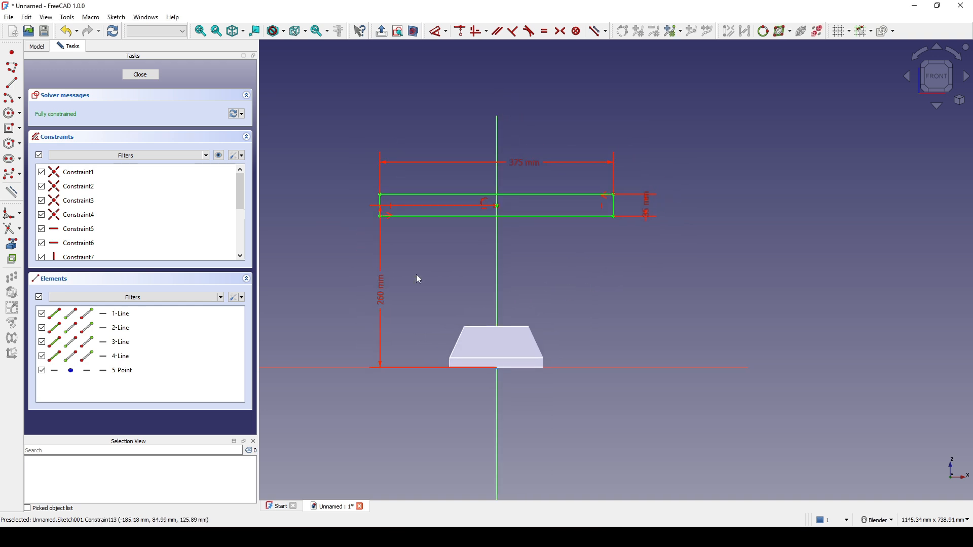
{"action": "left_click", "coordinate": [140, 75]}
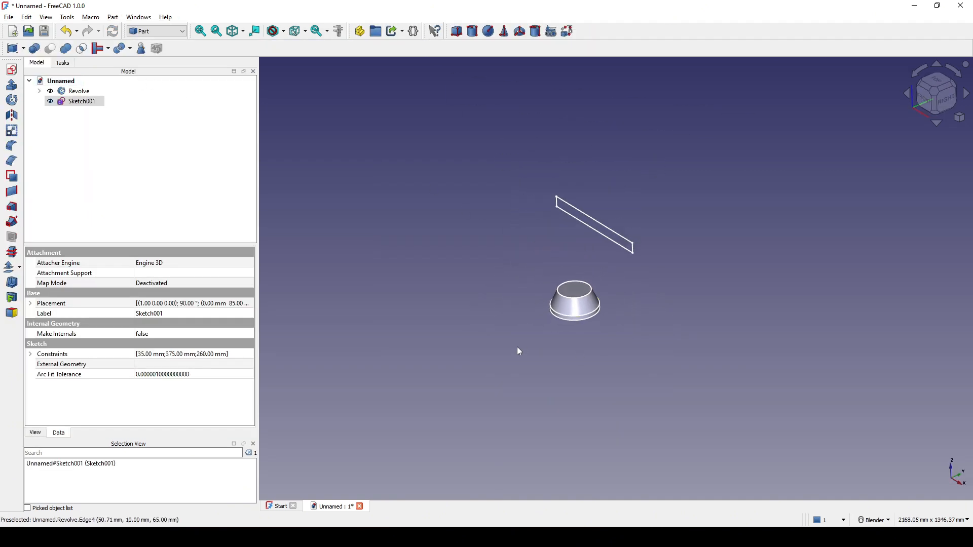
Check the flange thickness in the drawing's top view and extrude the rectangle sketch 10 mm along its normal as a solid
{"action": "key", "text": "alt+Tab"}
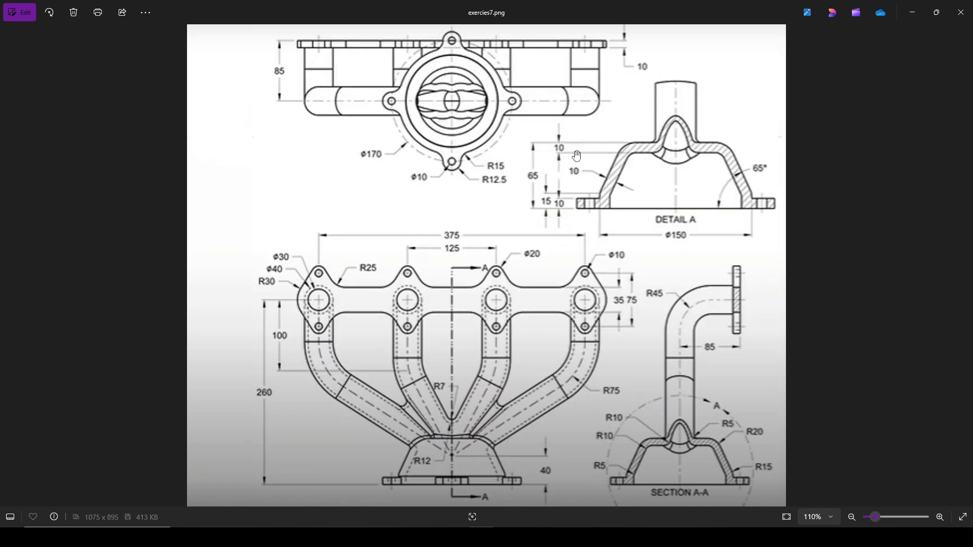
{"action": "scroll", "coordinate": [570, 127], "scroll_direction": "up", "scroll_amount": 2}
{"action": "left_click_drag", "start_coordinate": [569, 126], "coordinate": [577, 190]}
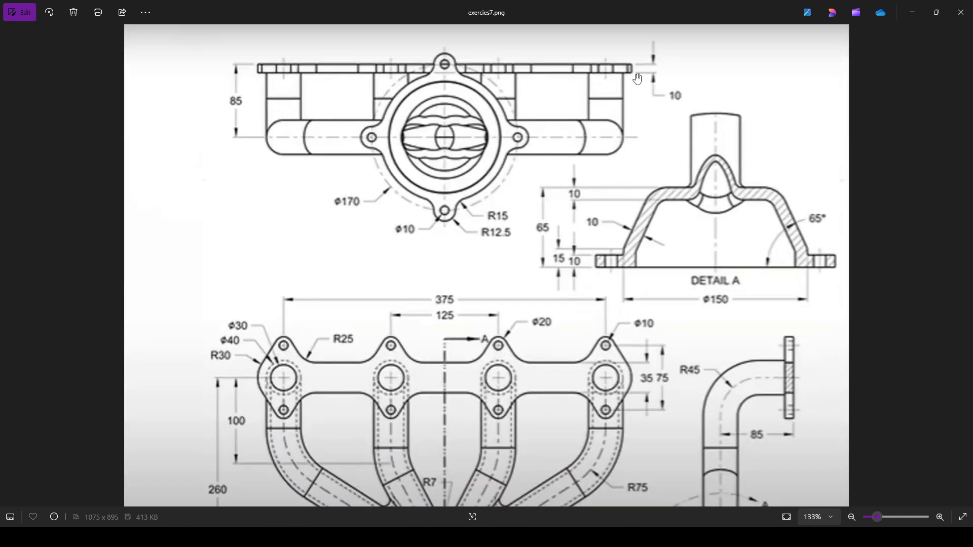
{"action": "key", "text": "alt+Tab"}
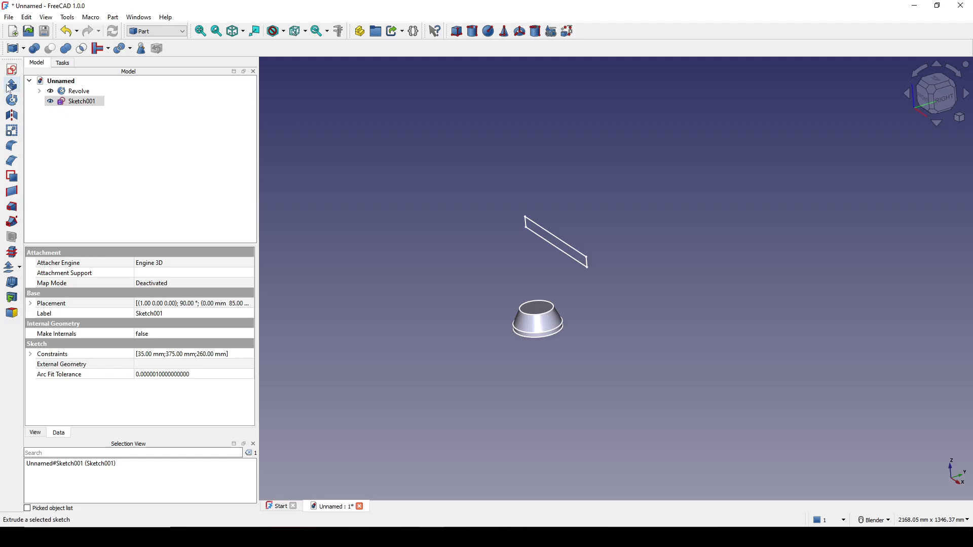
{"action": "left_click", "coordinate": [7, 87]}
{"action": "middle_click_drag", "start_coordinate": [658, 347], "coordinate": [647, 384]}
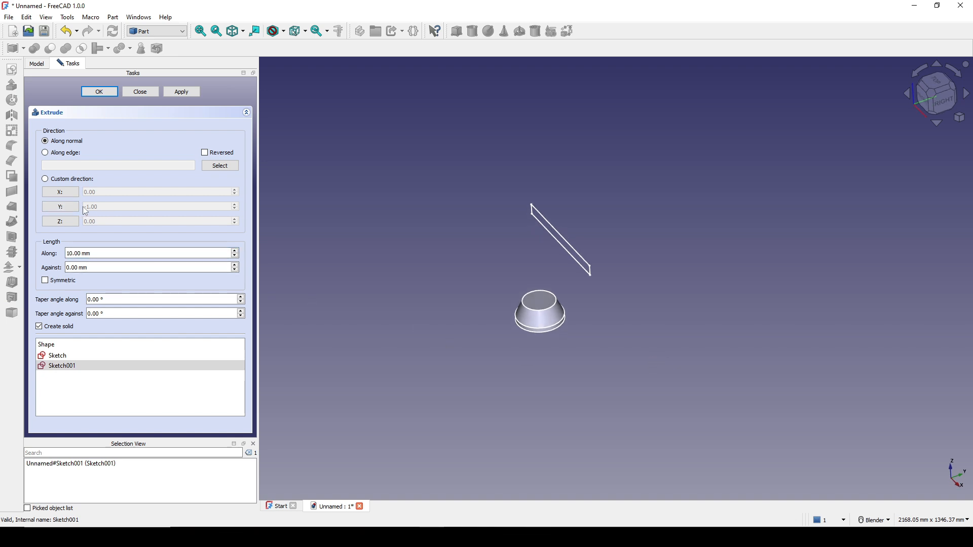
{"action": "left_click_drag", "start_coordinate": [97, 252], "coordinate": [46, 254]}
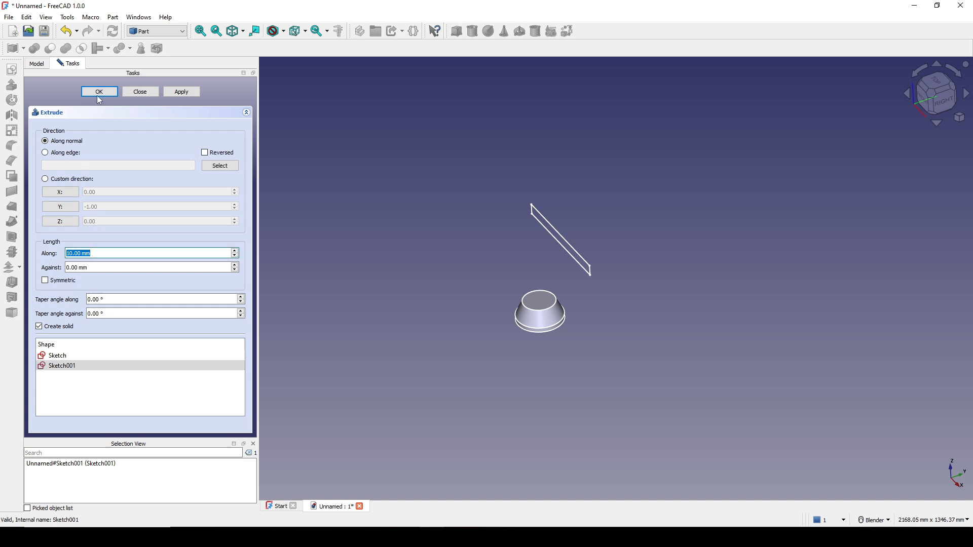
{"action": "left_click", "coordinate": [101, 94]}
{"action": "middle_click_drag", "start_coordinate": [631, 304], "coordinate": [696, 262]}
{"action": "scroll", "coordinate": [695, 262], "scroll_direction": "up", "scroll_amount": 2}
{"action": "left_click", "coordinate": [616, 283]}
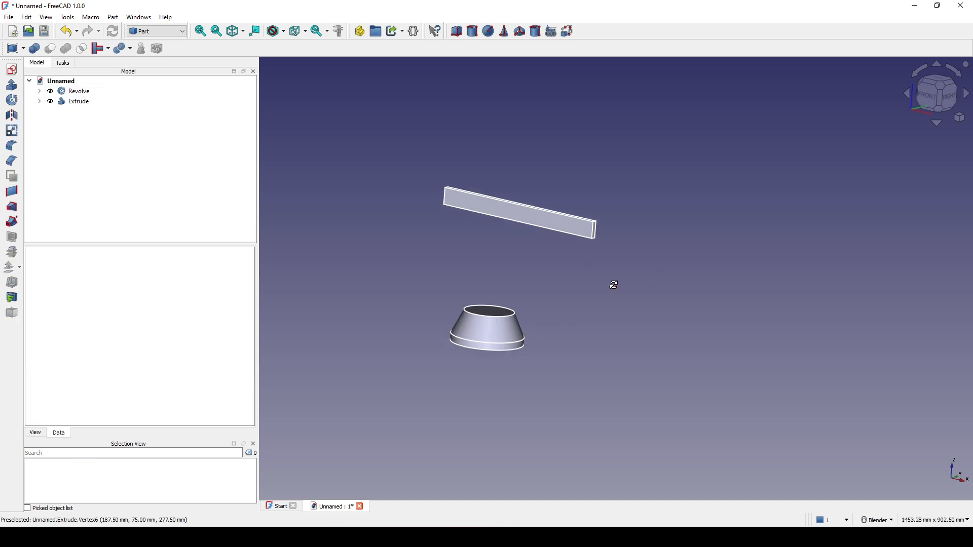
Examine the flange's front view in the exercies7.png drawing for its end radii, lug and hole sizes, and return to the FreeCAD model
{"action": "middle_click_drag", "start_coordinate": [613, 284], "coordinate": [572, 278]}
{"action": "middle_click_drag", "start_coordinate": [546, 226], "coordinate": [579, 320]}
{"action": "key", "text": "alt+Tab"}
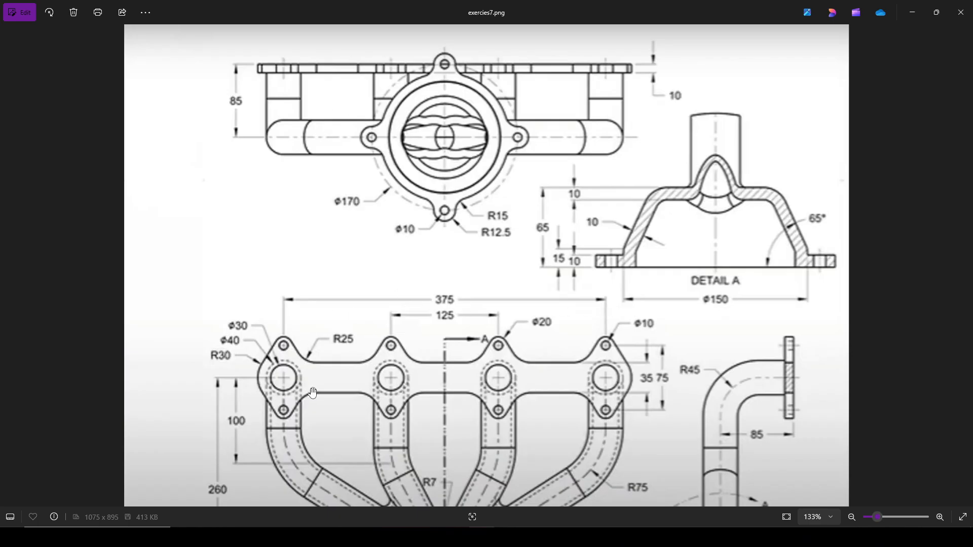
{"action": "scroll", "coordinate": [274, 394], "scroll_direction": "up", "scroll_amount": 4}
{"action": "scroll", "coordinate": [274, 394], "scroll_direction": "up", "scroll_amount": 1}
{"action": "left_click_drag", "start_coordinate": [274, 395], "coordinate": [332, 284]}
{"action": "scroll", "coordinate": [348, 311], "scroll_direction": "down", "scroll_amount": 2}
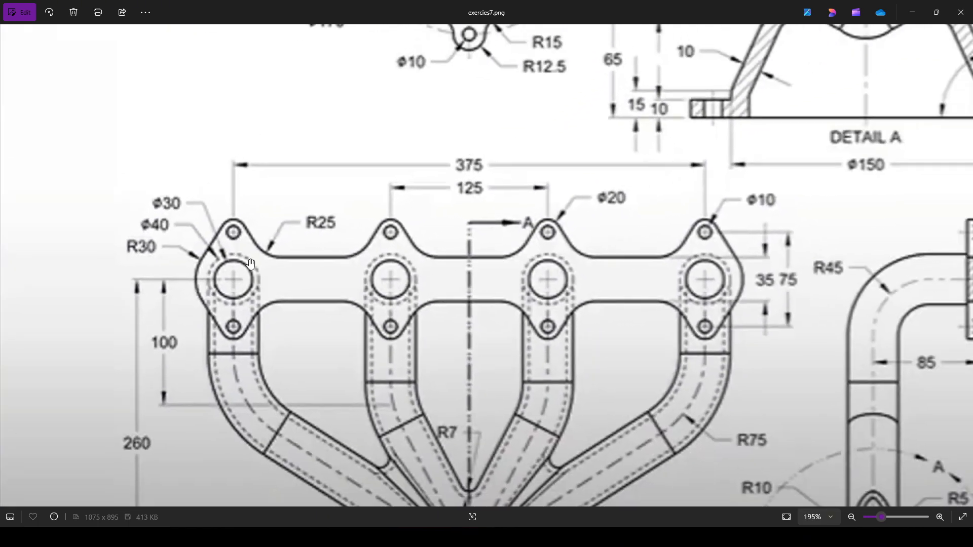
{"action": "key", "text": "alt+Tab"}
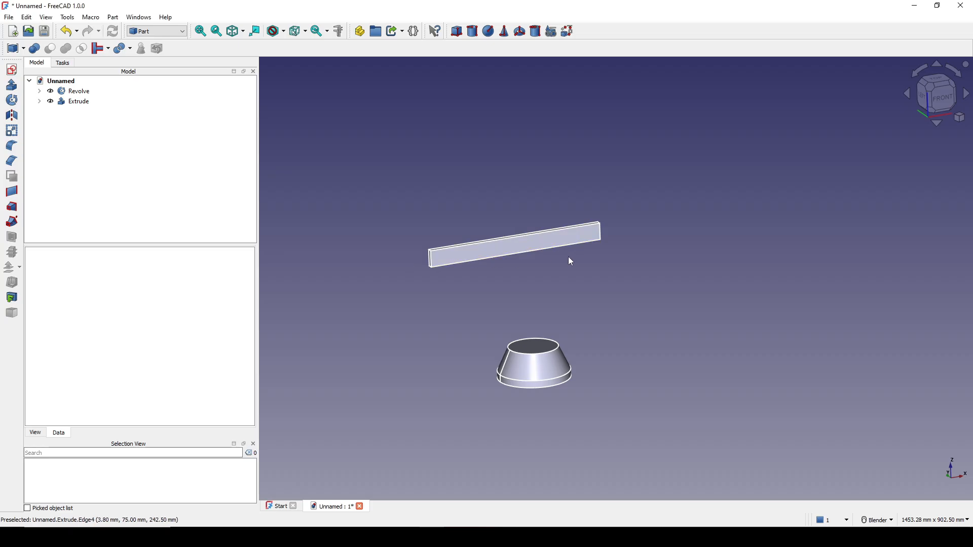
Start a new sketch on the extruded bar's large front face, attached with the Plane face method
{"action": "middle_click_drag", "start_coordinate": [568, 258], "coordinate": [542, 282], "text": "shift"}
{"action": "left_click", "coordinate": [941, 97]}
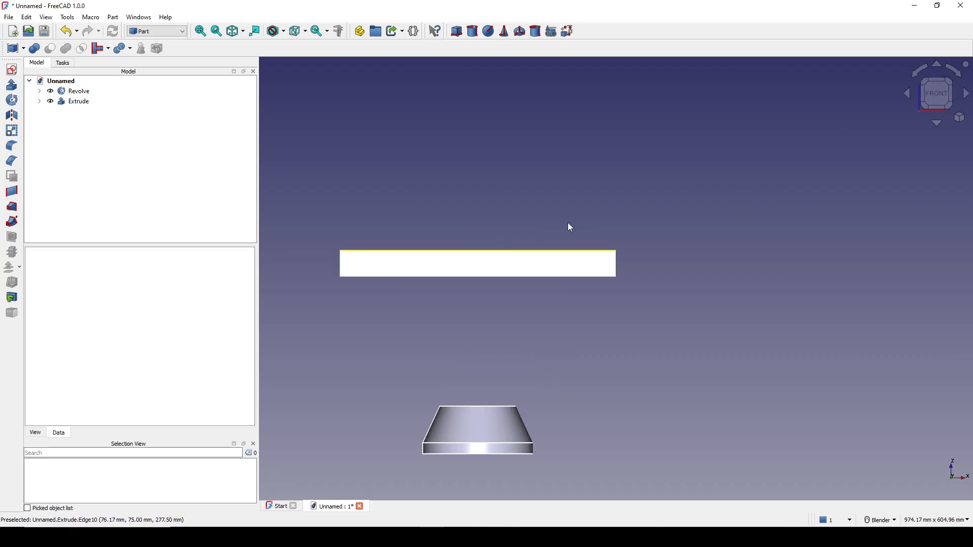
{"action": "left_click", "coordinate": [404, 269]}
{"action": "middle_click_drag", "start_coordinate": [404, 270], "coordinate": [532, 269]}
{"action": "left_click", "coordinate": [8, 71]}
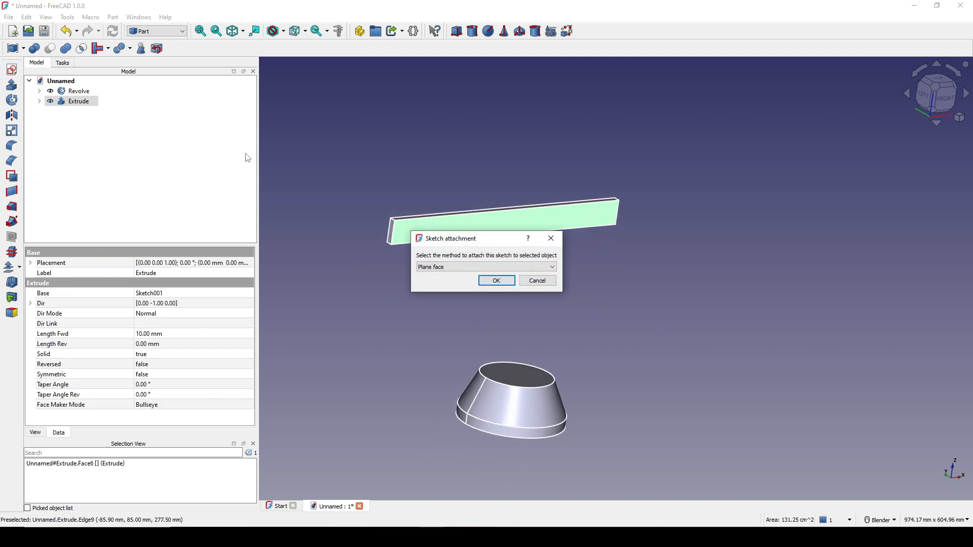
{"action": "left_click", "coordinate": [468, 268]}
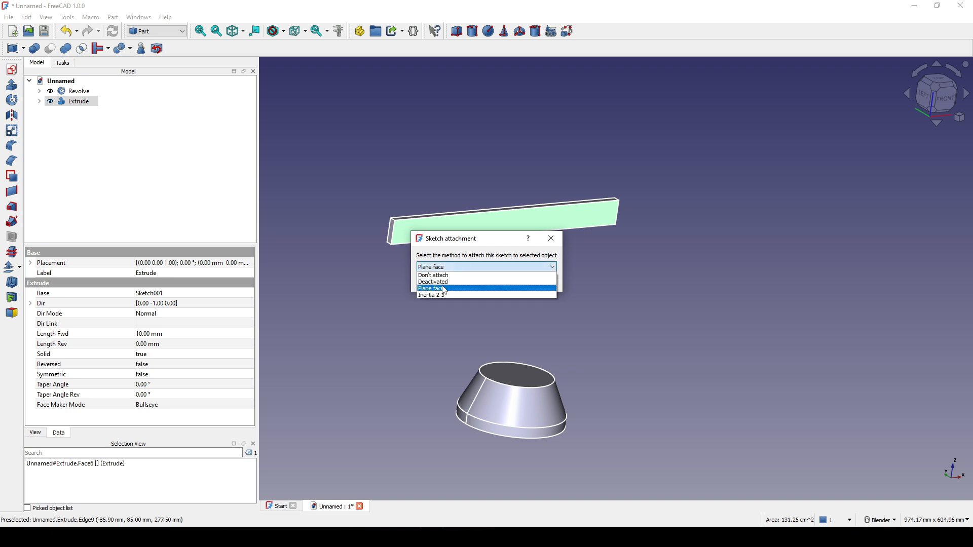
{"action": "left_click", "coordinate": [468, 268]}
{"action": "left_click", "coordinate": [508, 280]}
Link the short vertical edge at the bar's left end into the sketch as external geometry
{"action": "scroll", "coordinate": [397, 223], "scroll_direction": "up", "scroll_amount": 3}
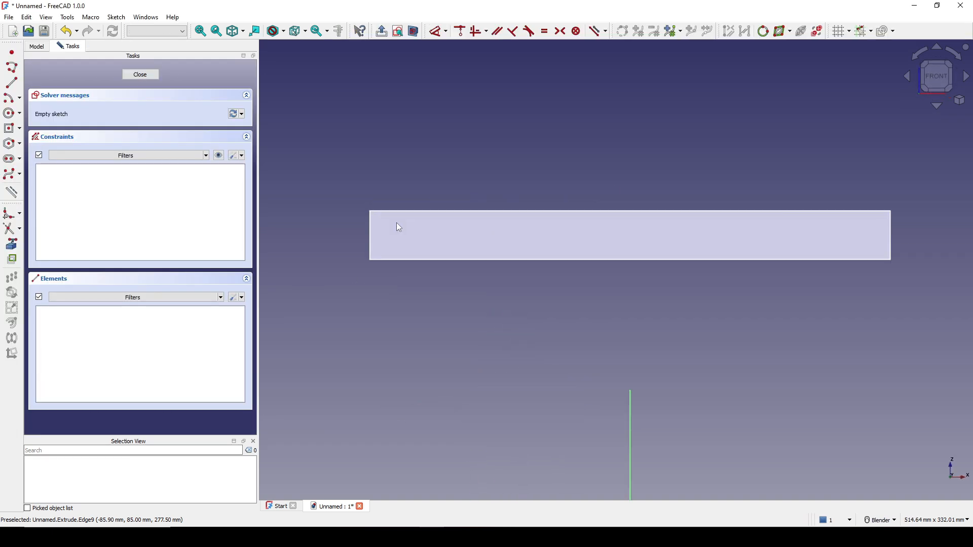
{"action": "middle_click_drag", "start_coordinate": [409, 234], "coordinate": [454, 263], "text": "shift"}
{"action": "scroll", "coordinate": [454, 263], "scroll_direction": "up", "scroll_amount": 2}
{"action": "scroll", "coordinate": [454, 264], "scroll_direction": "down", "scroll_amount": 1}
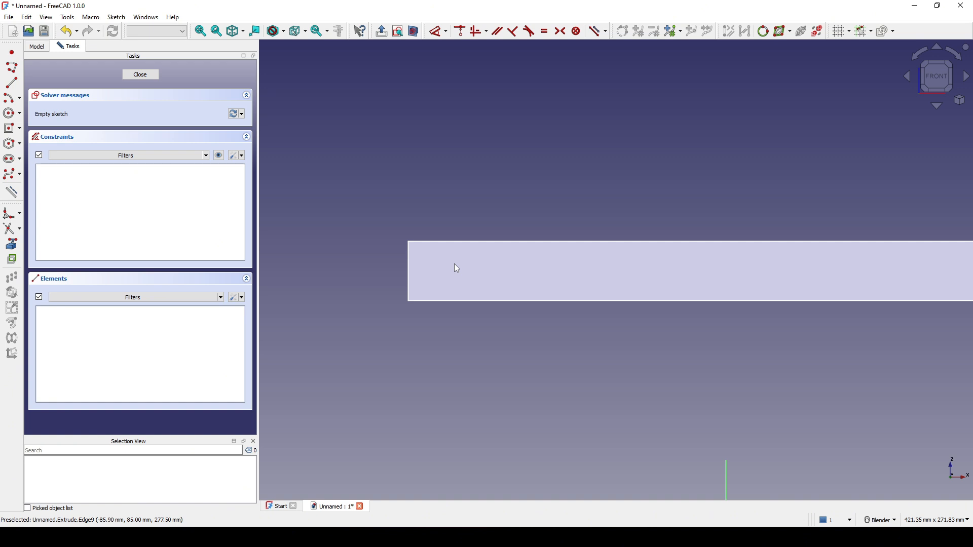
{"action": "left_click", "coordinate": [12, 245]}
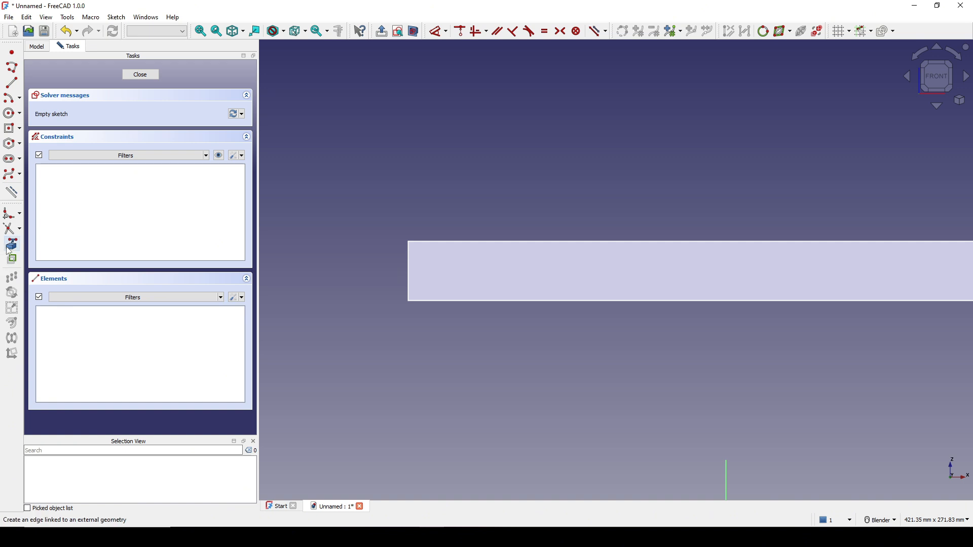
{"action": "left_click", "coordinate": [408, 272]}
{"action": "scroll", "coordinate": [512, 273], "scroll_direction": "up", "scroll_amount": 1}
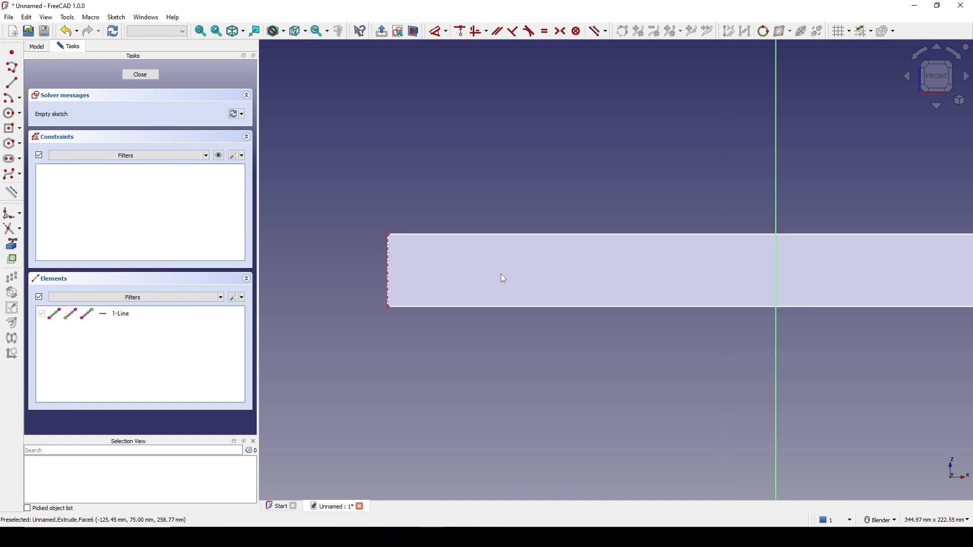
{"action": "middle_click_drag", "start_coordinate": [501, 274], "coordinate": [519, 257], "text": "shift"}
Capture the drawing's flange view, trace the left end's outline, circle the R30 and ø20 labels, discard the capture and return to FreeCAD
{"action": "key", "text": "alt+Tab"}
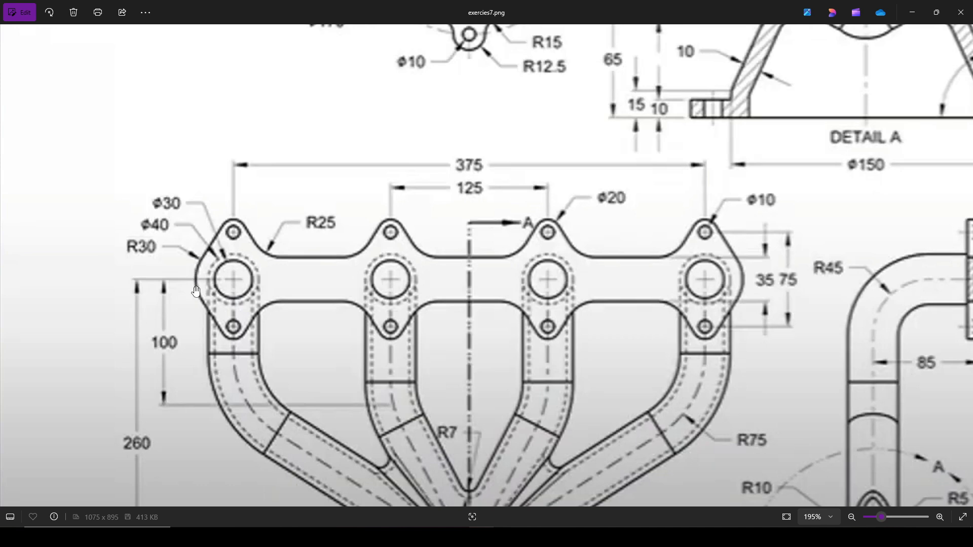
{"action": "key", "text": "Print"}
{"action": "left_click_drag", "start_coordinate": [18, 118], "coordinate": [811, 412]}
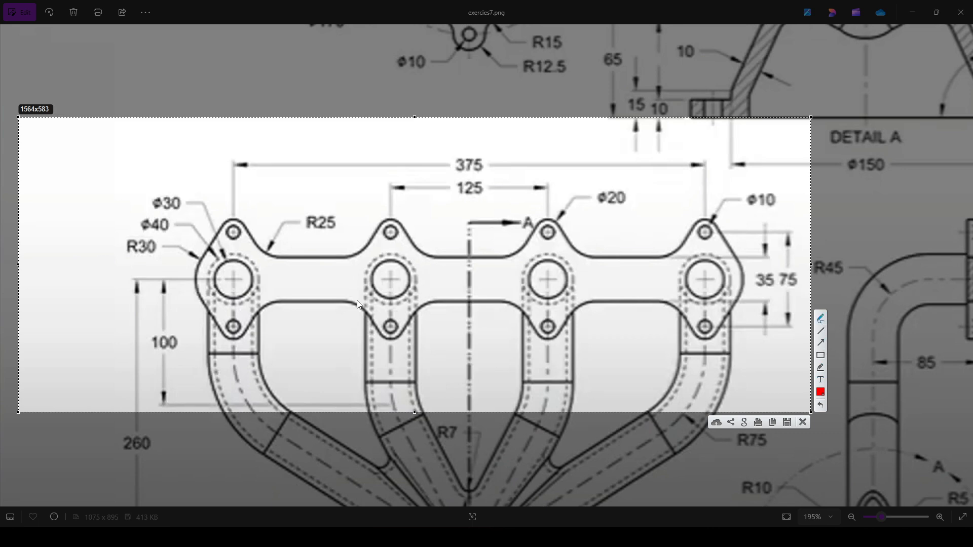
{"action": "left_click_drag", "start_coordinate": [204, 261], "coordinate": [207, 301]}
{"action": "mouse_move", "coordinate": [150, 234]}
{"action": "left_mouse_down"}
{"action": "mouse_move", "coordinate": [156, 260]}
{"action": "mouse_move", "coordinate": [150, 233]}
{"action": "left_mouse_up"}
{"action": "left_click_drag", "start_coordinate": [212, 238], "coordinate": [255, 240]}
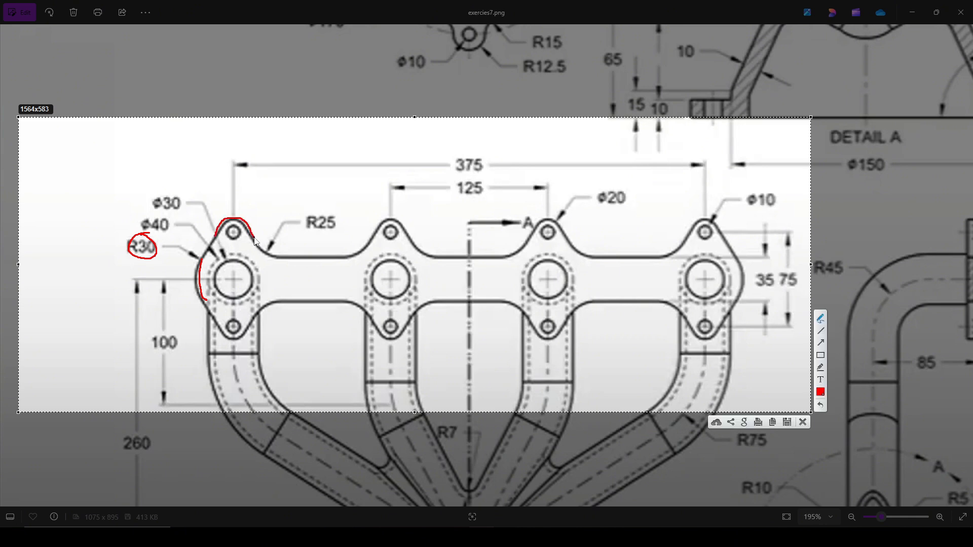
{"action": "mouse_move", "coordinate": [625, 186]}
{"action": "left_mouse_down"}
{"action": "mouse_move", "coordinate": [608, 184]}
{"action": "mouse_move", "coordinate": [616, 208]}
{"action": "mouse_move", "coordinate": [628, 186]}
{"action": "left_mouse_up"}
{"action": "mouse_move", "coordinate": [202, 259]}
{"action": "left_mouse_down"}
{"action": "mouse_move", "coordinate": [221, 233]}
{"action": "mouse_move", "coordinate": [198, 260]}
{"action": "left_mouse_up"}
{"action": "left_click_drag", "start_coordinate": [255, 241], "coordinate": [301, 259]}
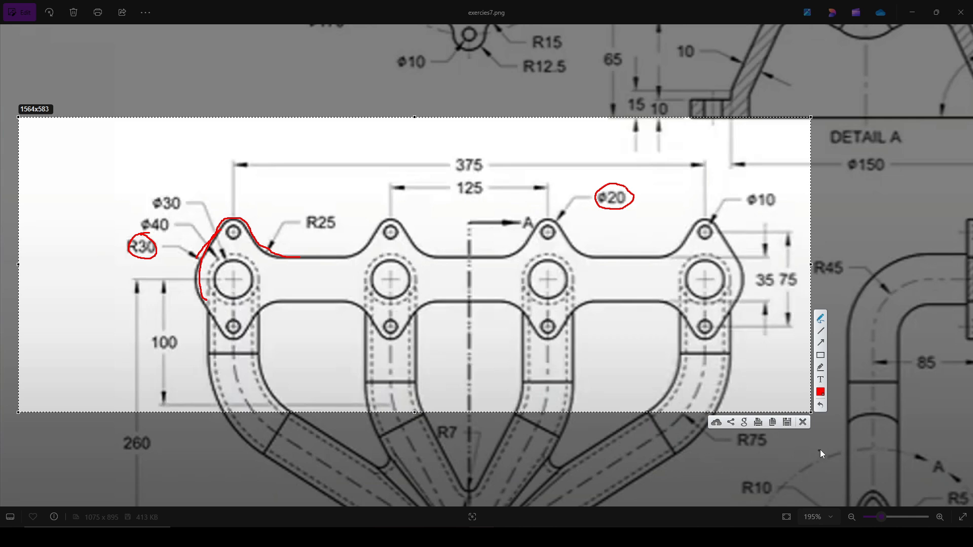
{"action": "left_click", "coordinate": [805, 422]}
{"action": "key", "text": "alt+Tab"}
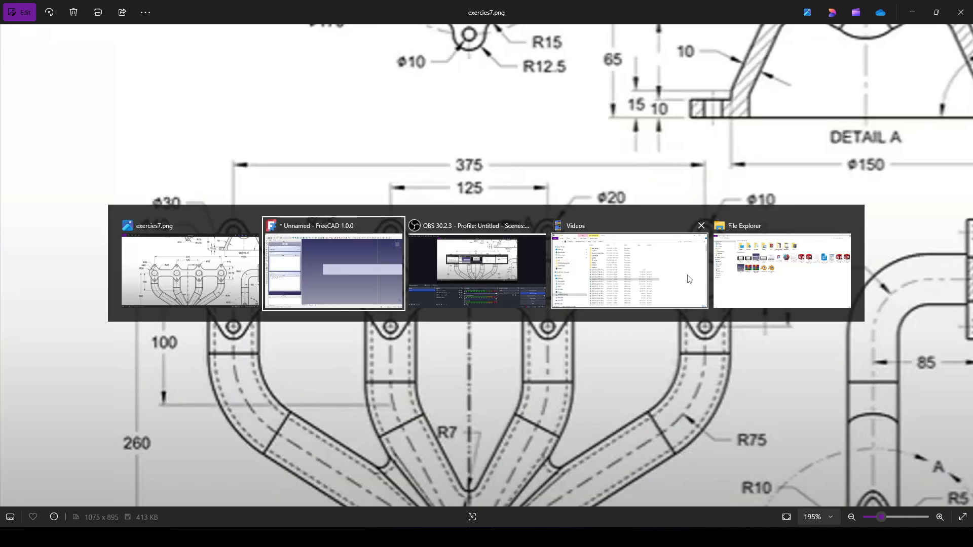
Sketch a circle about 62 mm in diameter centred on the linked edge's midpoint, with circles about 43 mm in diameter above and below it
{"action": "scroll", "coordinate": [538, 257], "scroll_direction": "down", "scroll_amount": 2}
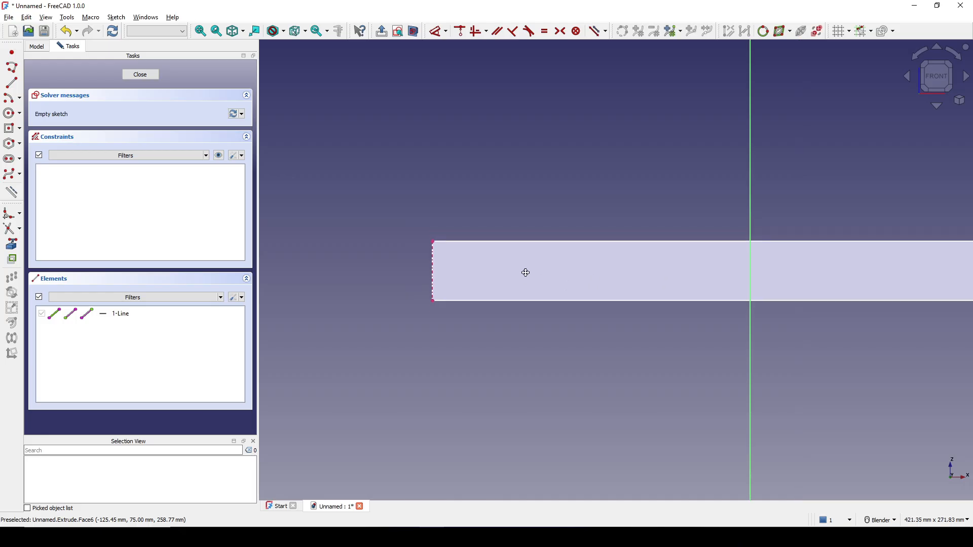
{"action": "left_click", "coordinate": [10, 113]}
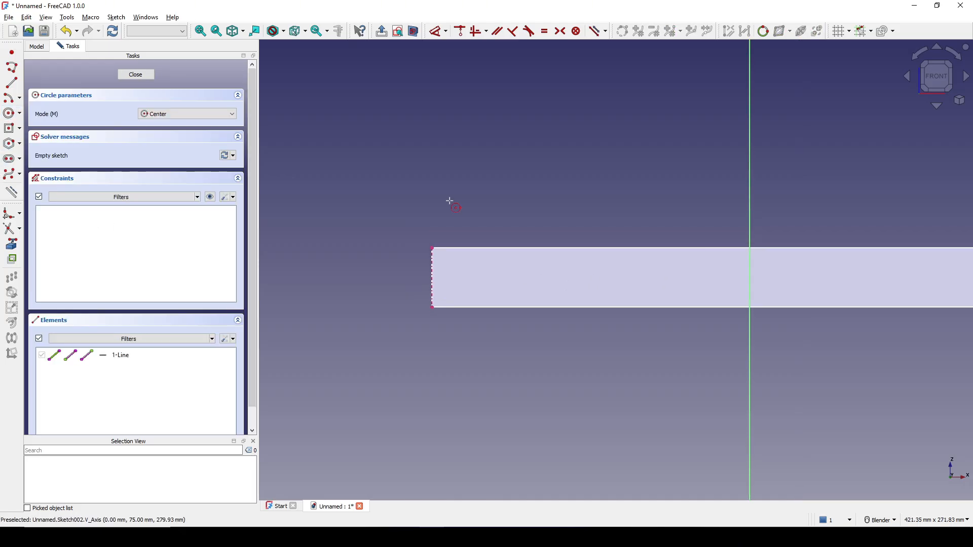
{"action": "left_click", "coordinate": [433, 277]}
{"action": "left_click", "coordinate": [457, 202]}
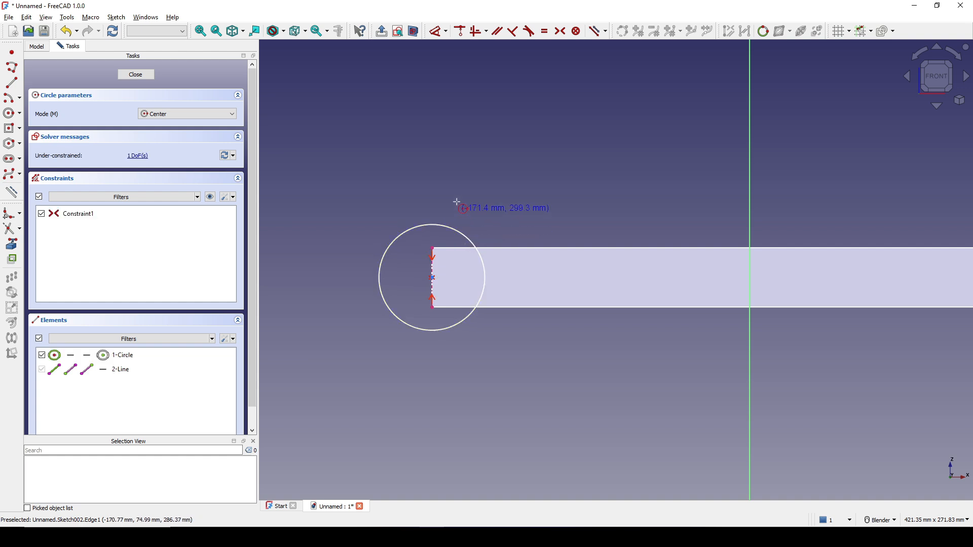
{"action": "left_click", "coordinate": [432, 177]}
{"action": "left_click", "coordinate": [455, 148]}
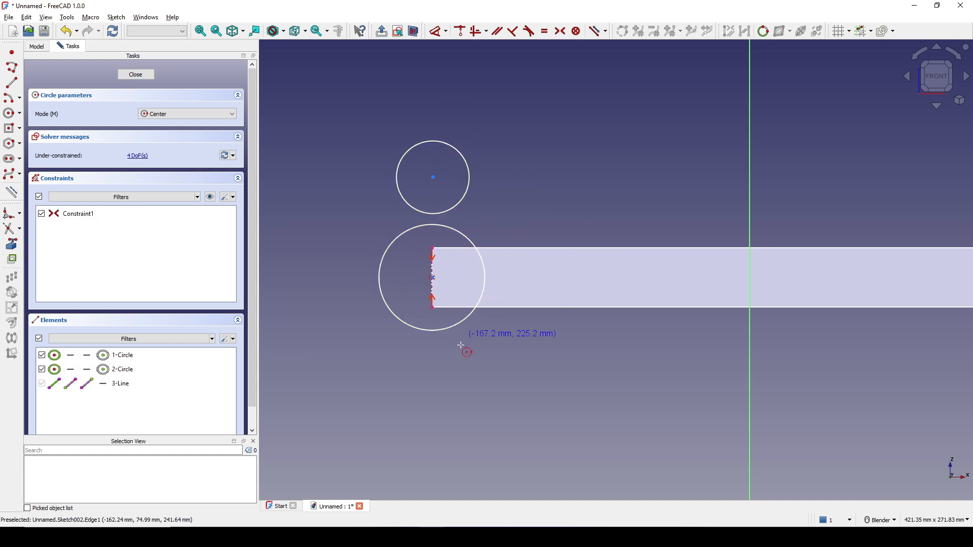
{"action": "left_click", "coordinate": [432, 379]}
{"action": "left_click", "coordinate": [459, 353]}
{"action": "right_click", "coordinate": [545, 335]}
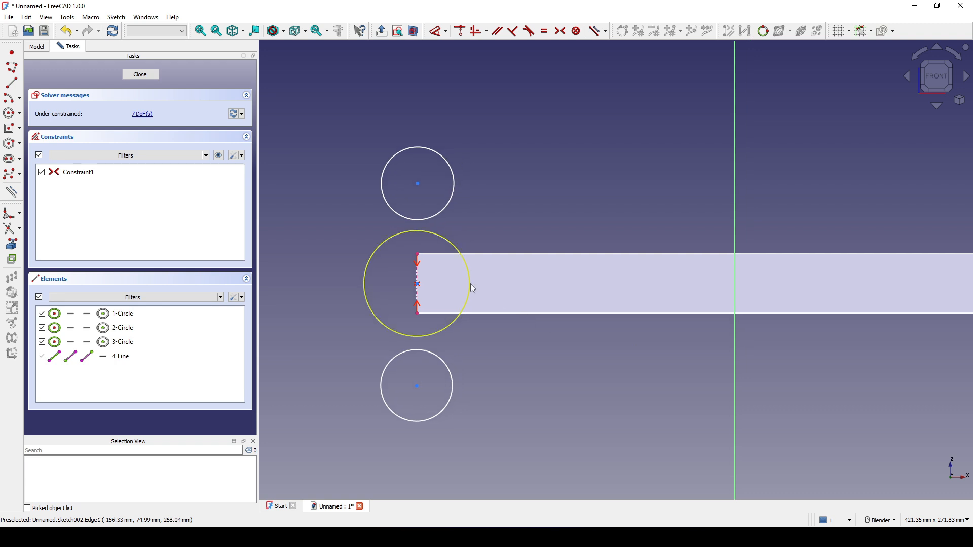
Align the centre points of the three circles vertically
{"action": "left_click", "coordinate": [418, 184]}
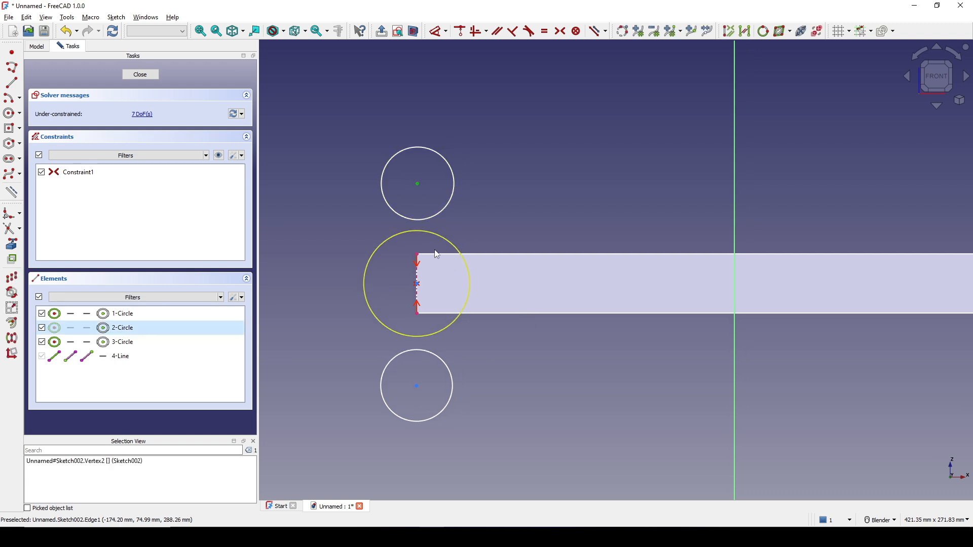
{"action": "left_click", "coordinate": [417, 283]}
{"action": "left_click", "coordinate": [417, 388]}
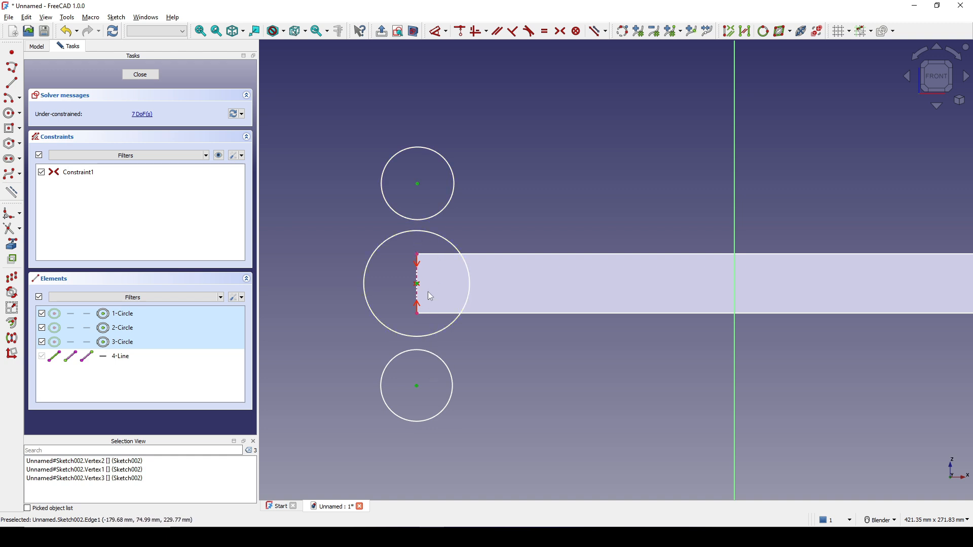
{"action": "key", "text": "v"}
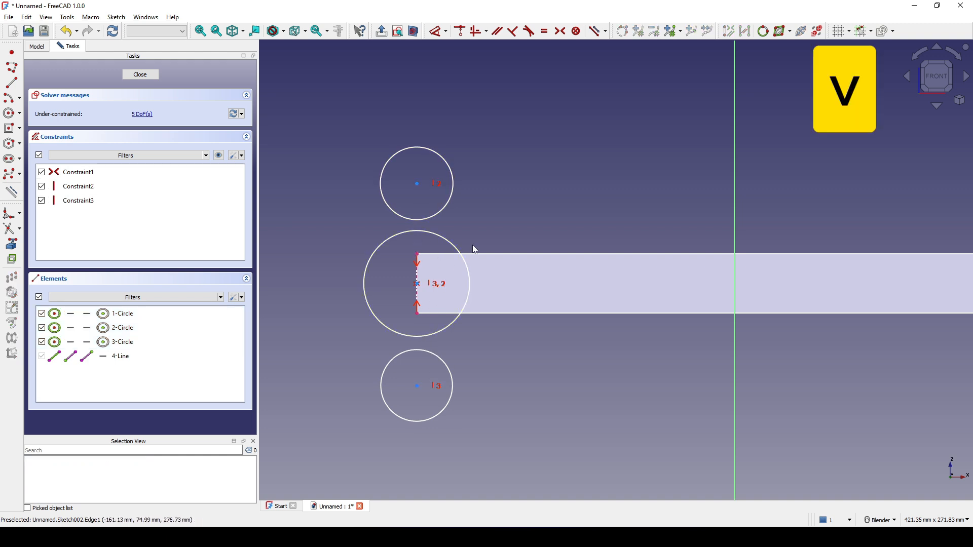
Constrain the middle circle's diameter to 60 mm, taking the R30 end radius from the drawing
{"action": "left_click", "coordinate": [374, 267]}
{"action": "key", "text": "d"}
{"action": "left_click", "coordinate": [311, 232]}
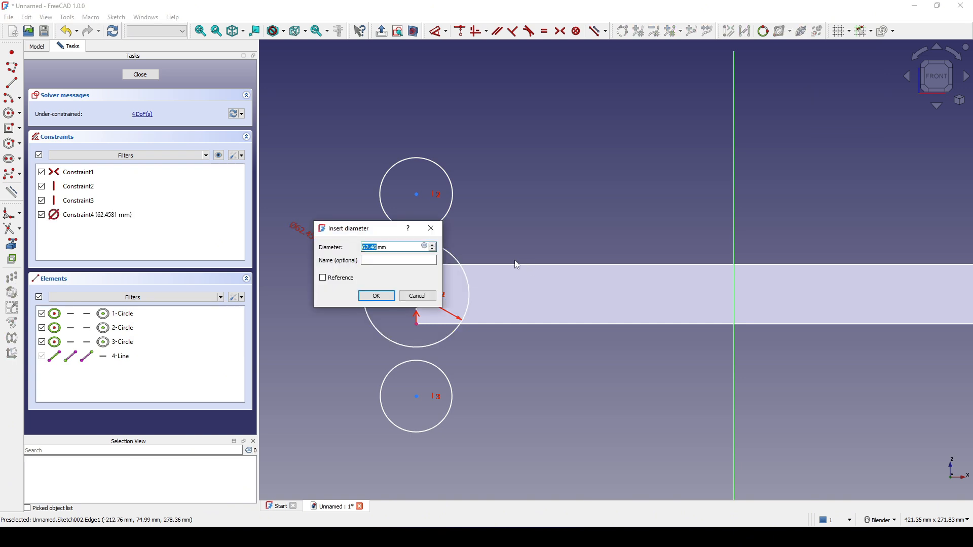
{"action": "key", "text": "alt+Tab"}
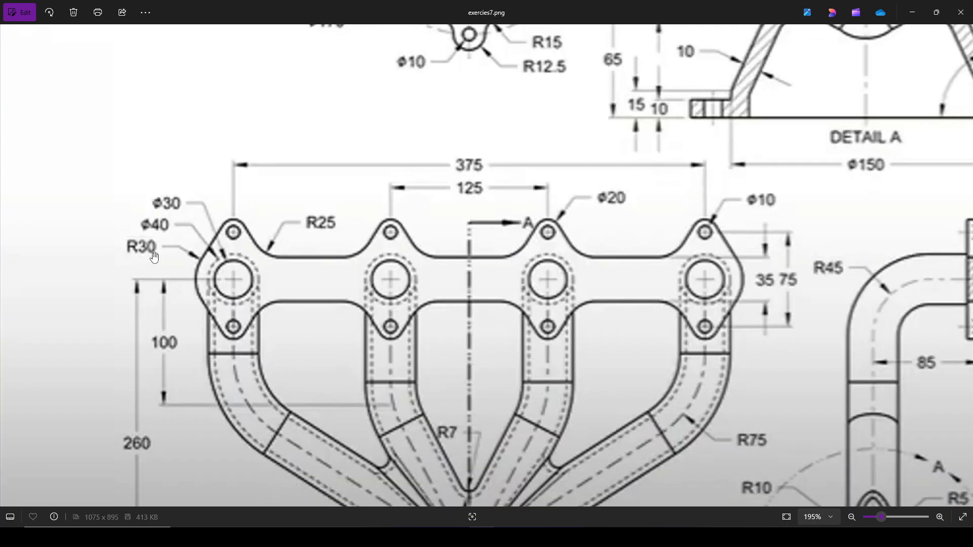
{"action": "key", "text": "alt+Tab"}
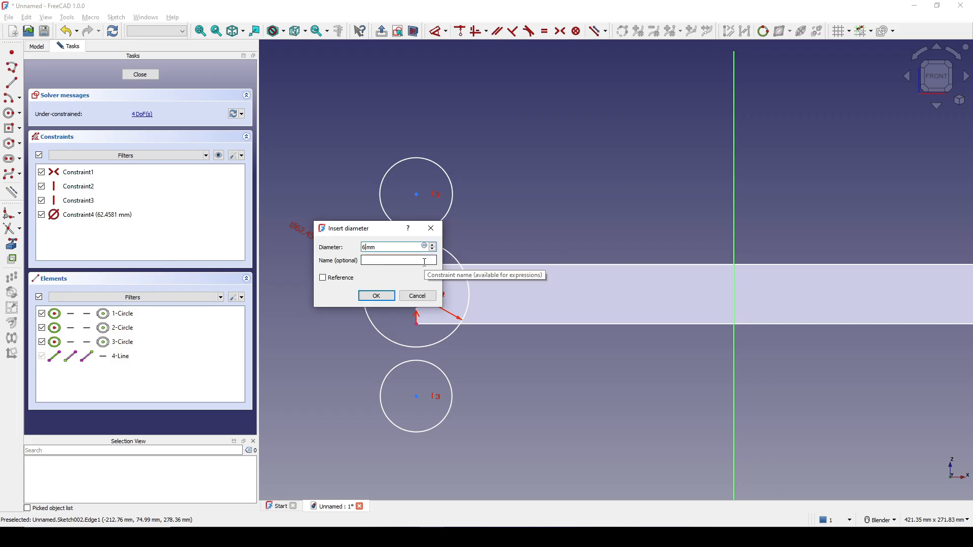
{"action": "key", "text": "Return"}
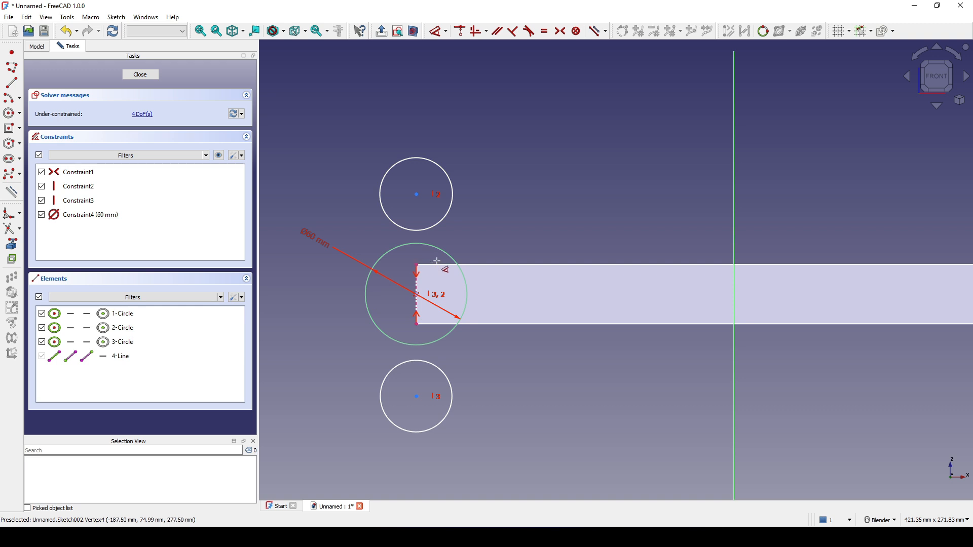
Constrain the upper and lower circles to be equal in size
{"action": "left_click", "coordinate": [448, 221]}
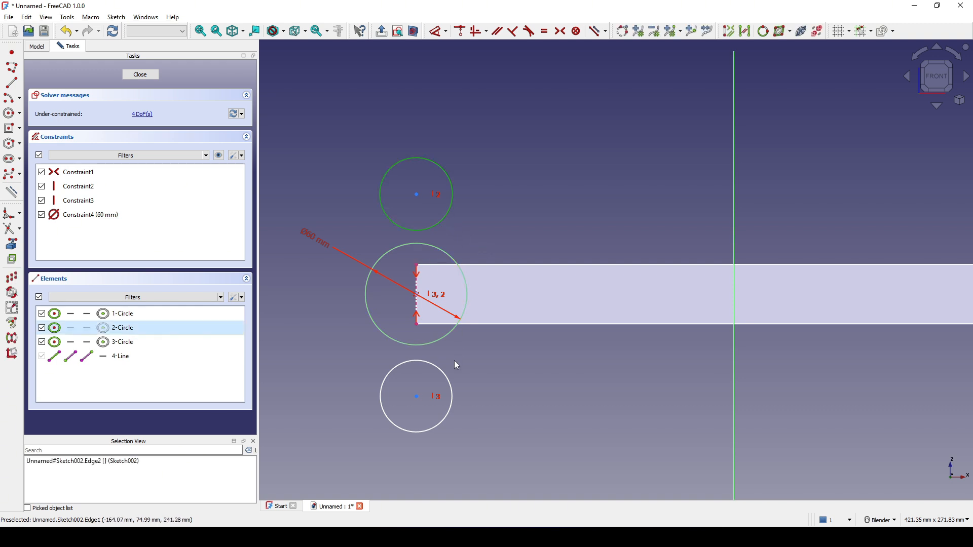
{"action": "left_click", "coordinate": [450, 376]}
{"action": "key", "text": "e"}
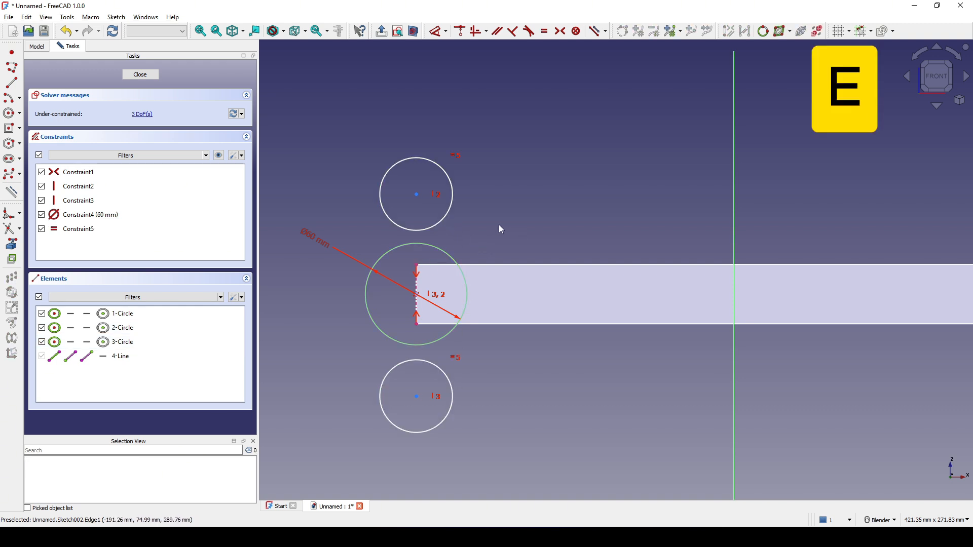
Constrain the upper circle's diameter to 20 mm, checking the lug size in the drawing
{"action": "left_click", "coordinate": [446, 207]}
{"action": "left_click", "coordinate": [783, 31]}
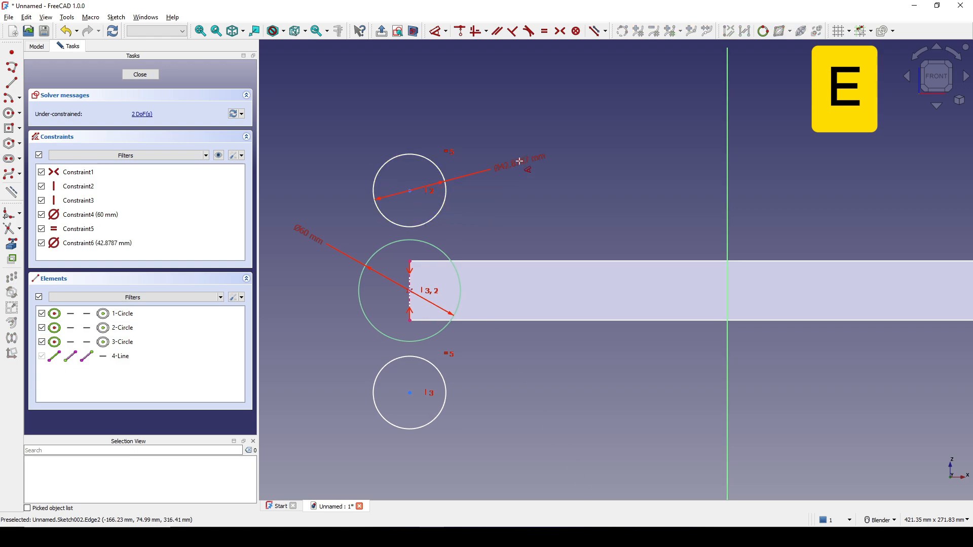
{"action": "key", "text": "alt+Tab"}
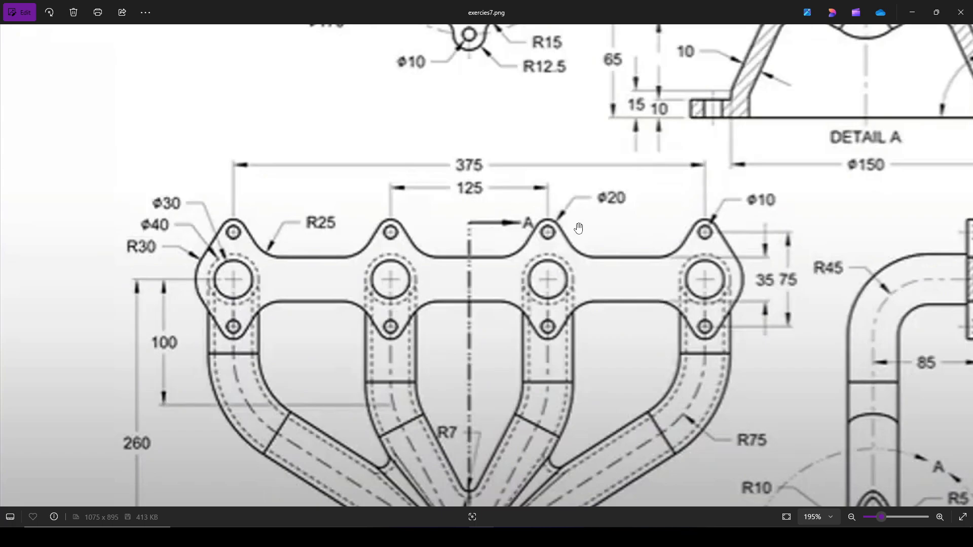
{"action": "key", "text": "alt+Tab"}
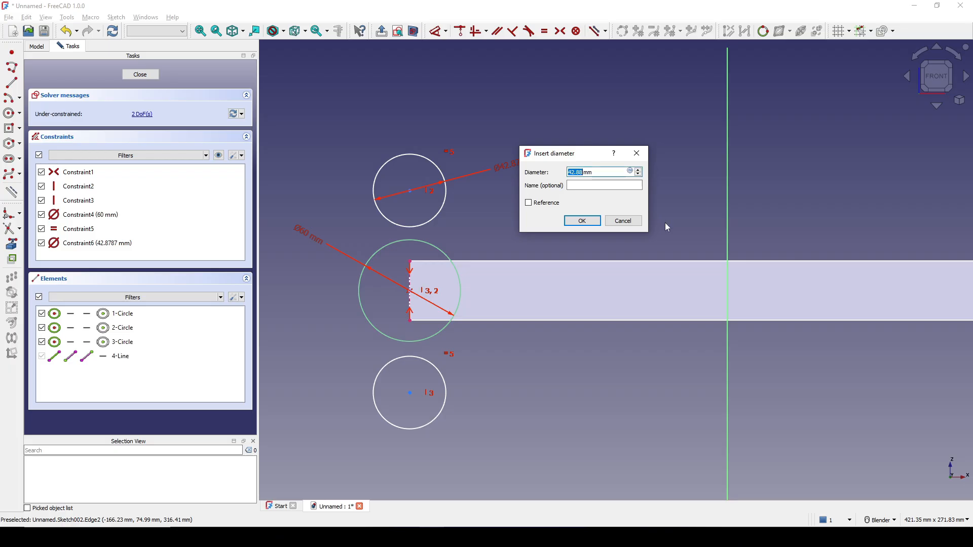
{"action": "type", "text": "20"}
{"action": "key", "text": "Return"}
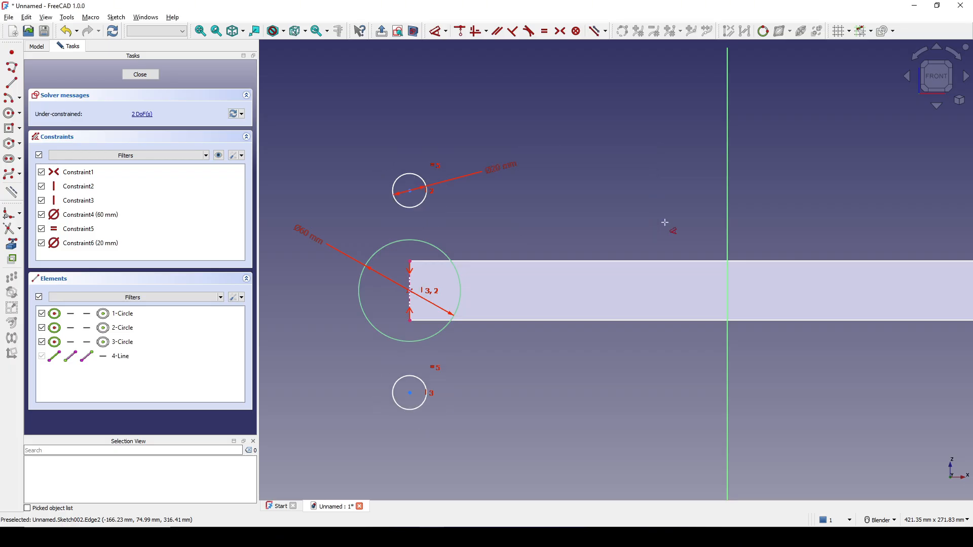
Constrain the vertical distance between the upper and lower circles' centres to 75 mm, checking the lug hole spacing in the drawing
{"action": "middle_click_drag", "start_coordinate": [532, 226], "coordinate": [530, 208], "text": "shift"}
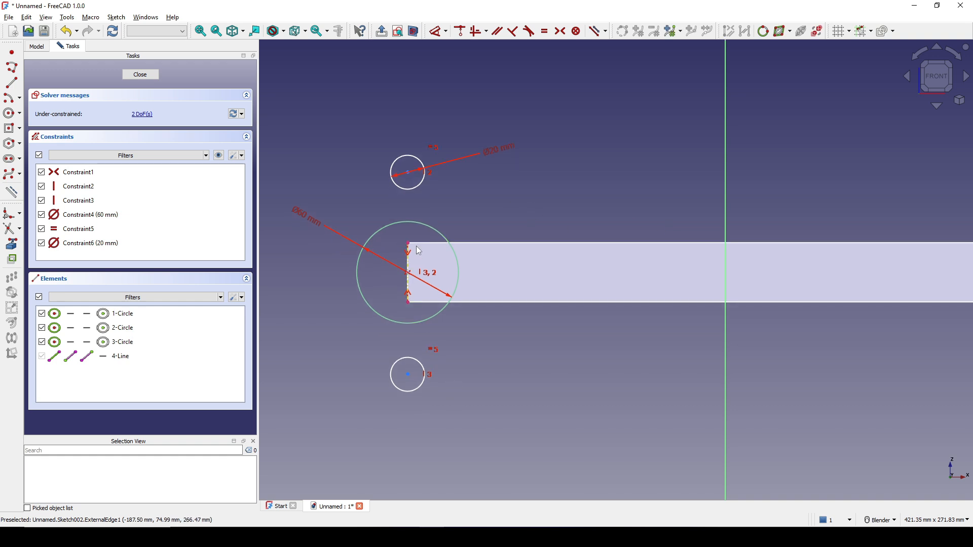
{"action": "left_click", "coordinate": [408, 173]}
{"action": "left_click", "coordinate": [408, 374]}
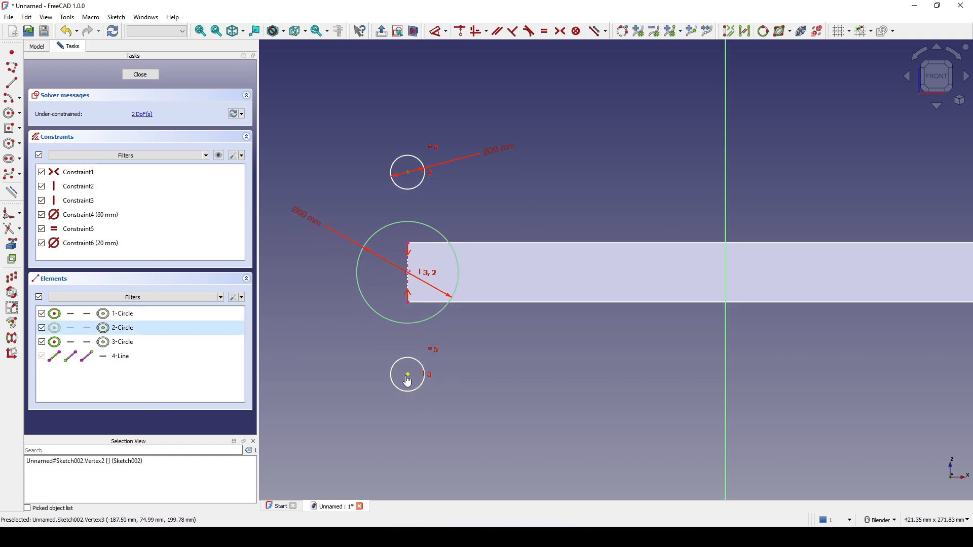
{"action": "key", "text": "i"}
{"action": "left_click", "coordinate": [308, 254]}
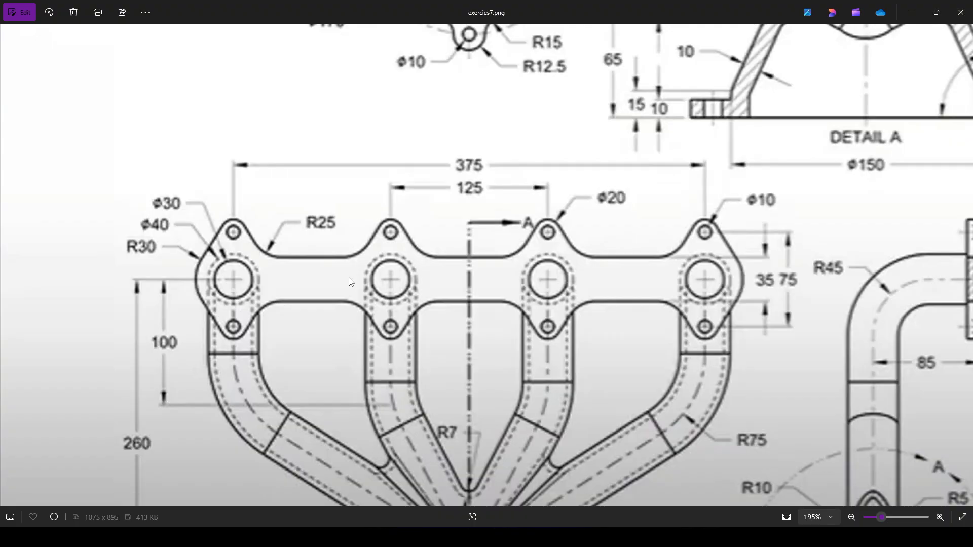
{"action": "scroll", "coordinate": [614, 284], "scroll_direction": "down", "scroll_amount": 4}
{"action": "scroll", "coordinate": [707, 282], "scroll_direction": "up", "scroll_amount": 4}
{"action": "scroll", "coordinate": [707, 282], "scroll_direction": "up", "scroll_amount": 2}
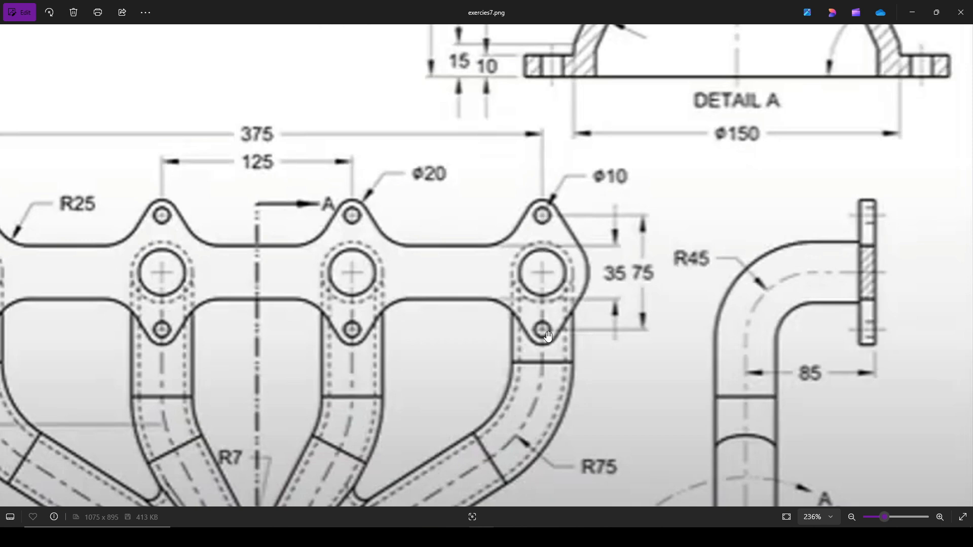
{"action": "key", "text": "alt+Tab"}
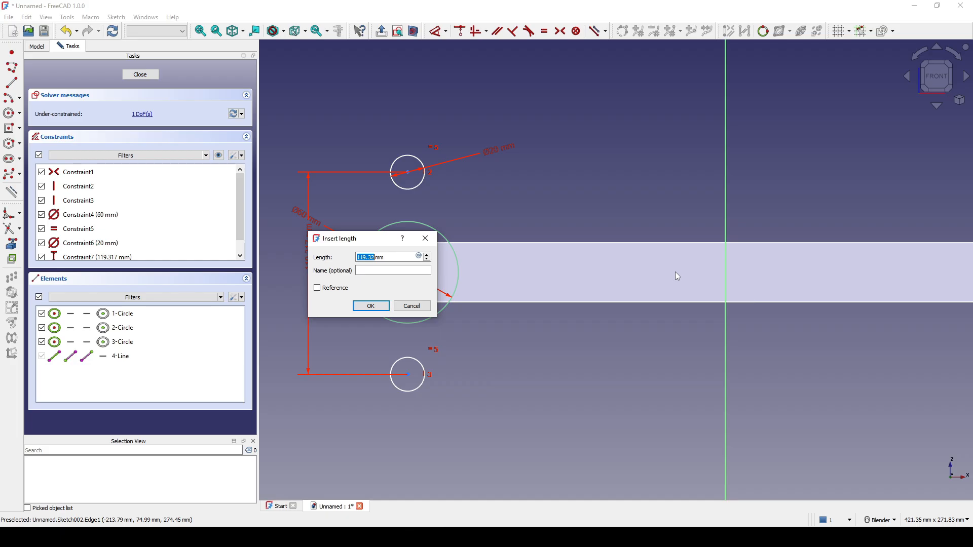
{"action": "type", "text": "75"}
{"action": "key", "text": "Return"}
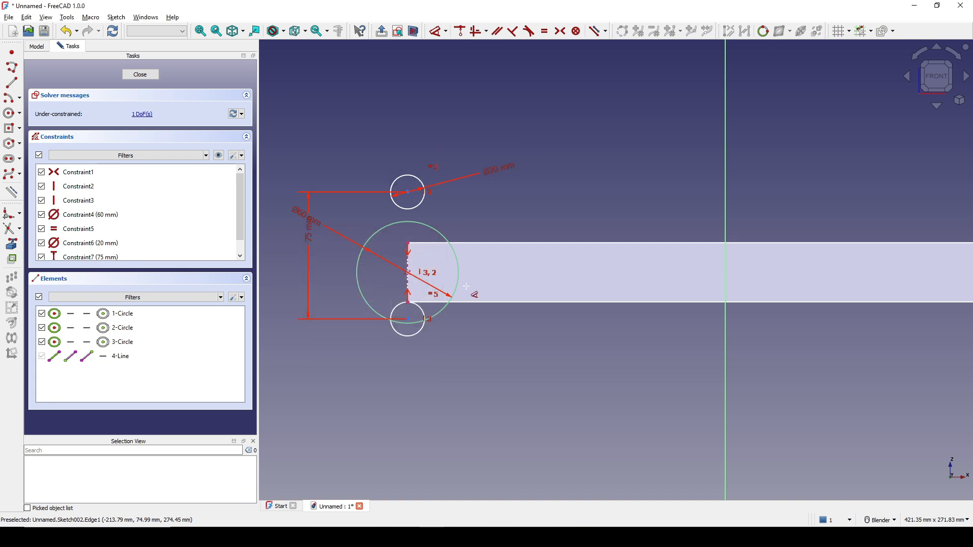
Constrain the vertical distance from the upper circle's centre to the middle circle's centre to 75/2 mm
{"action": "left_click_drag", "start_coordinate": [408, 320], "coordinate": [415, 332]}
{"action": "middle_click_drag", "start_coordinate": [438, 275], "coordinate": [501, 265], "text": "shift"}
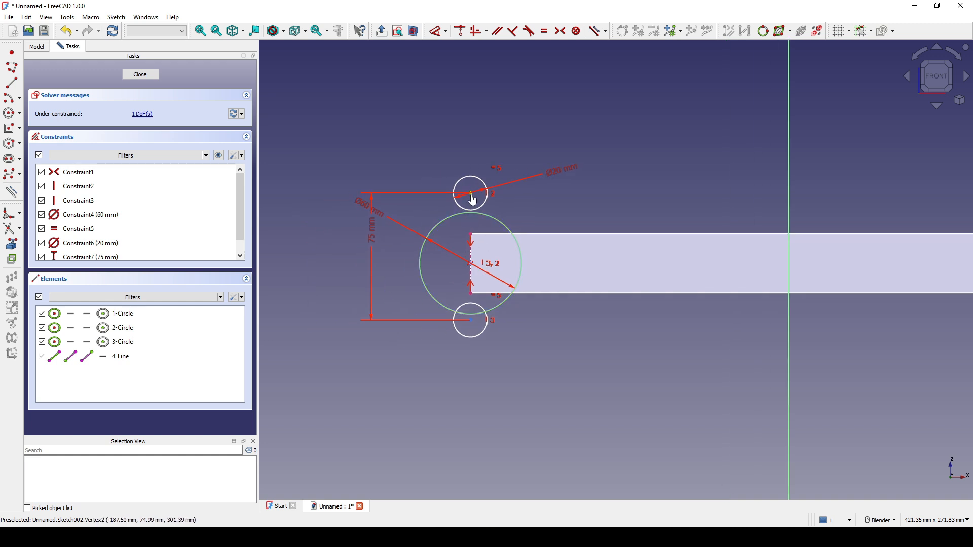
{"action": "left_click", "coordinate": [471, 197]}
{"action": "left_click", "coordinate": [472, 264]}
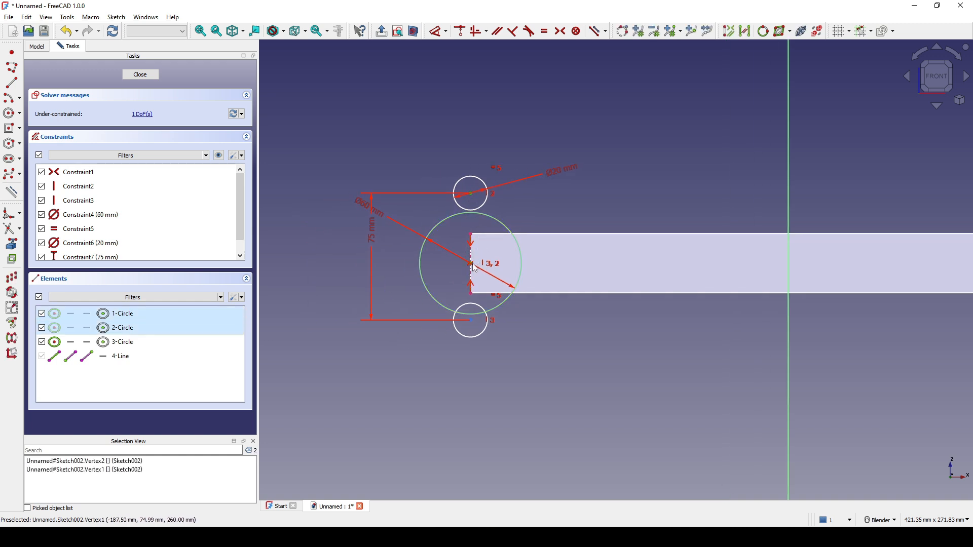
{"action": "key", "text": "d"}
{"action": "left_click", "coordinate": [321, 254]}
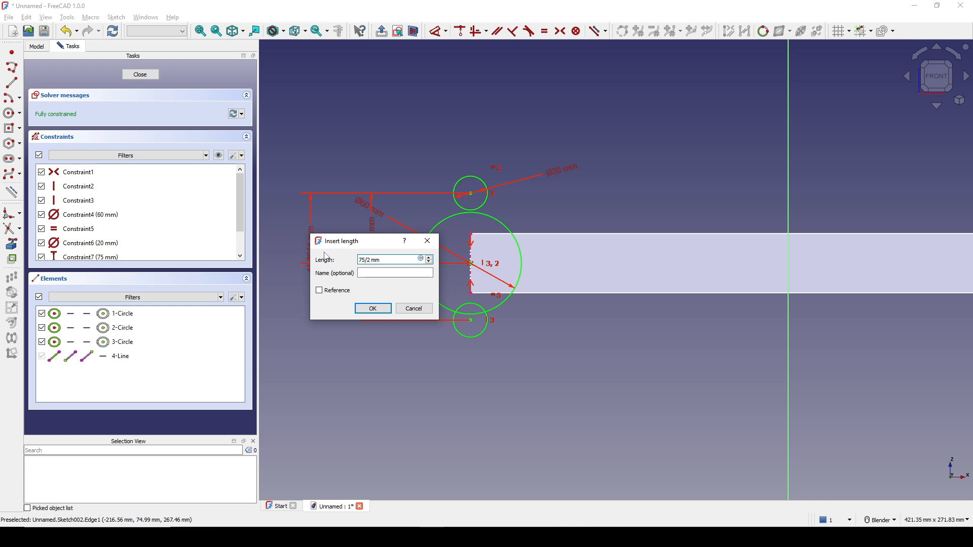
{"action": "type", "text": "75/2"}
{"action": "key", "text": "Return"}
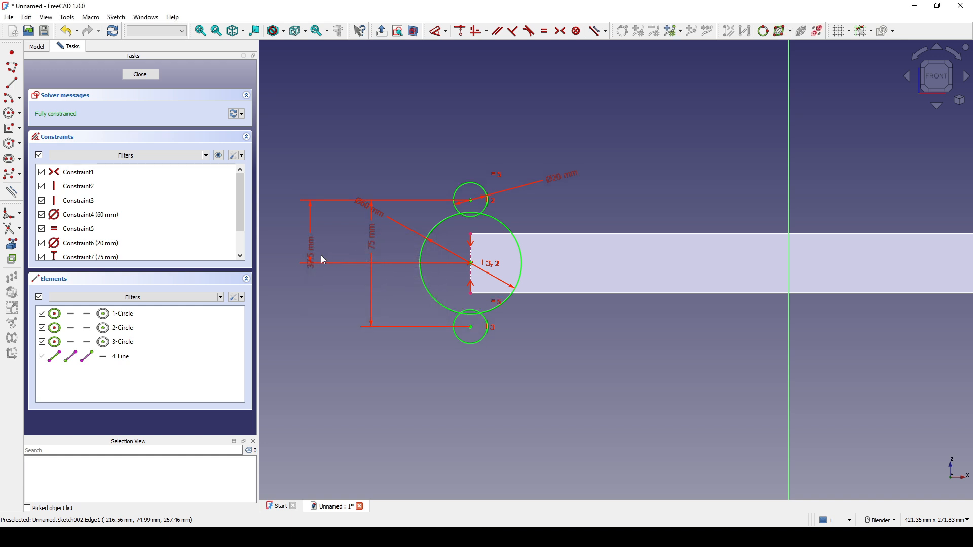
Move the vertical distance dimensions and the 60 mm diameter label clear of the circles
{"action": "left_click_drag", "start_coordinate": [310, 256], "coordinate": [289, 147]}
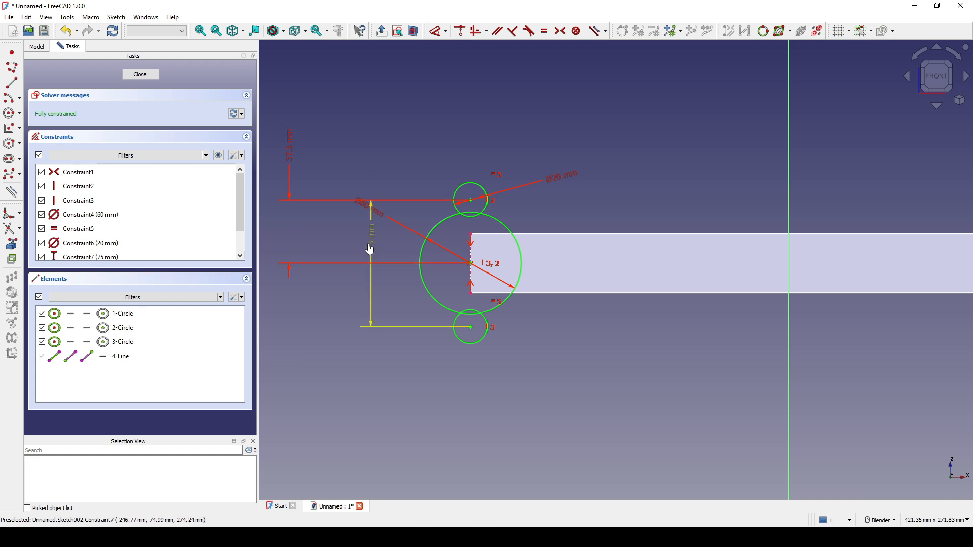
{"action": "left_click_drag", "start_coordinate": [371, 249], "coordinate": [289, 378]}
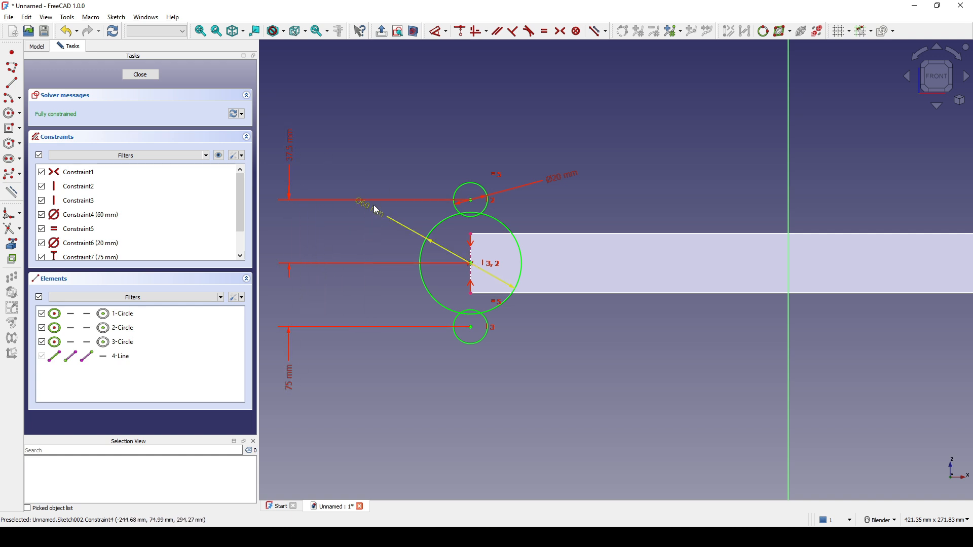
{"action": "left_click_drag", "start_coordinate": [377, 210], "coordinate": [538, 96]}
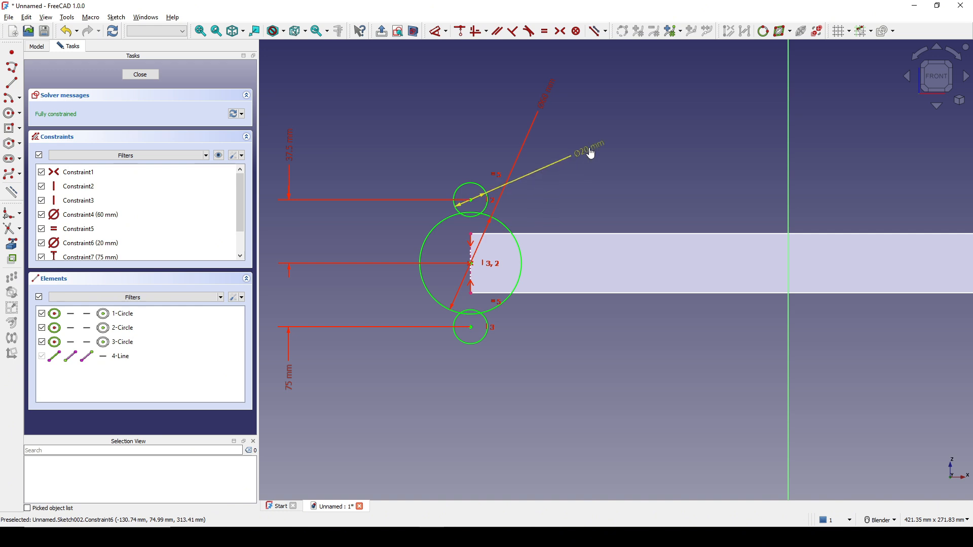
{"action": "mouse_move", "coordinate": [589, 187]}
{"action": "middle_mouse_down", "text": "shift"}
{"action": "mouse_move", "coordinate": [591, 163]}
{"action": "mouse_move", "coordinate": [564, 181]}
{"action": "middle_mouse_up", "text": "shift"}
{"action": "scroll", "coordinate": [591, 163], "scroll_direction": "up", "scroll_amount": 1}
{"action": "scroll", "coordinate": [571, 162], "scroll_direction": "down", "scroll_amount": 1}
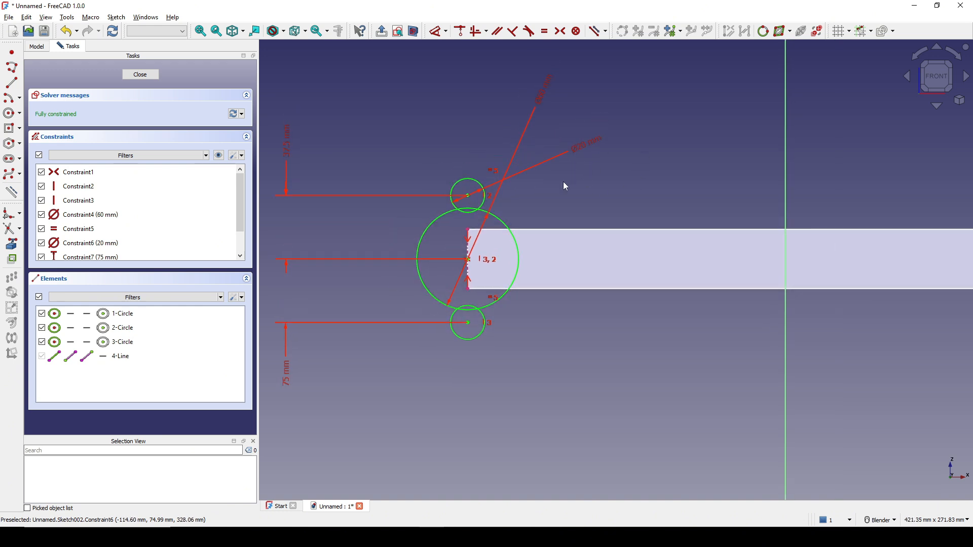
Sketch four slanted lines around the circles, one pair crossing above them and the other pair crossing below
{"action": "left_click", "coordinate": [13, 82]}
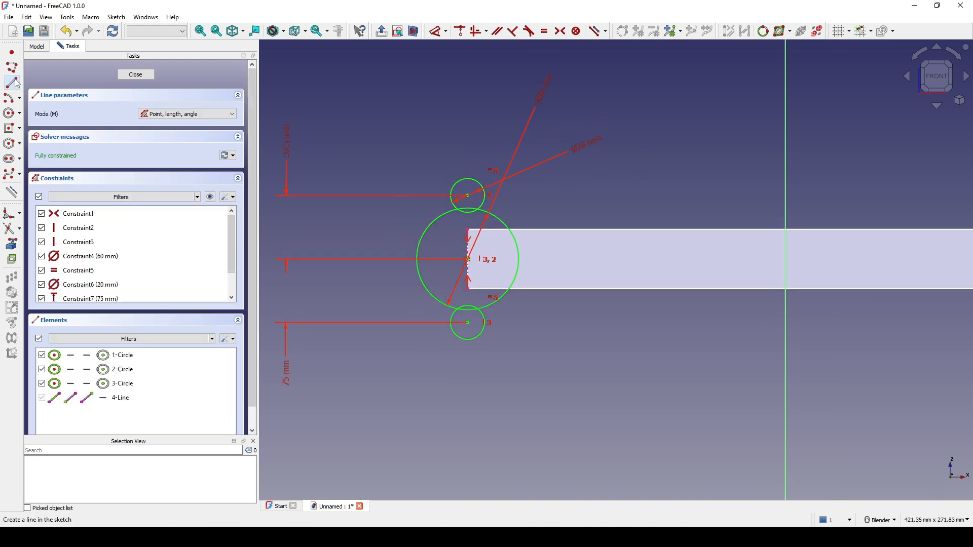
{"action": "left_click", "coordinate": [367, 276]}
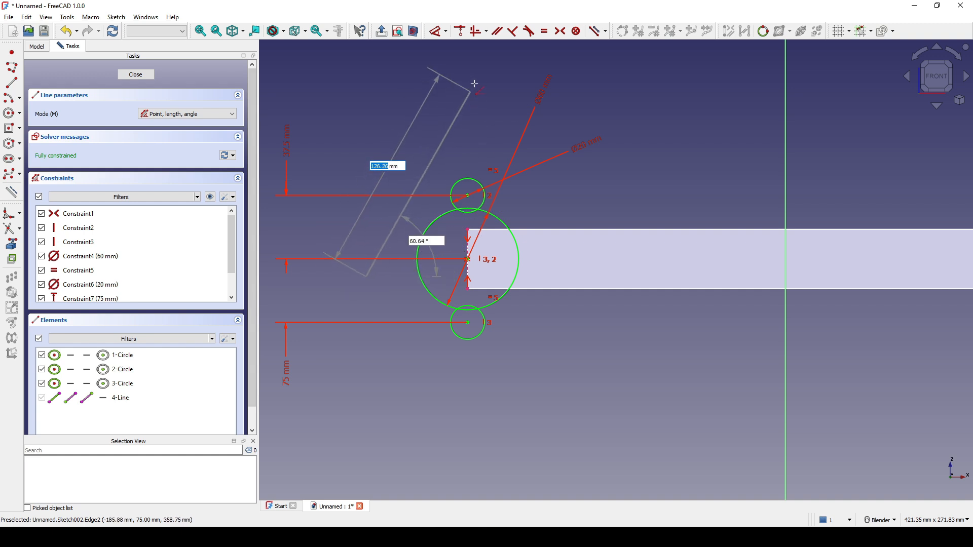
{"action": "left_click", "coordinate": [490, 74]}
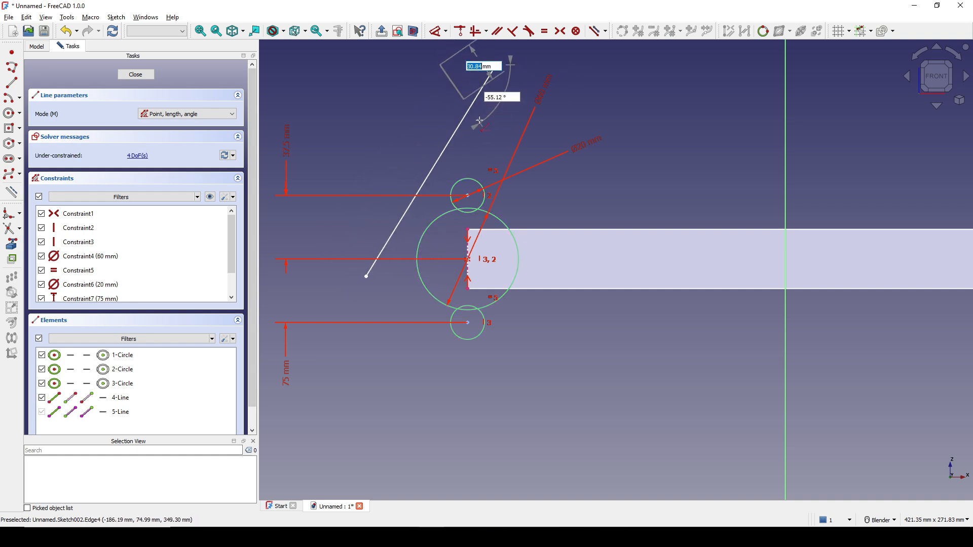
{"action": "left_click", "coordinate": [570, 266]}
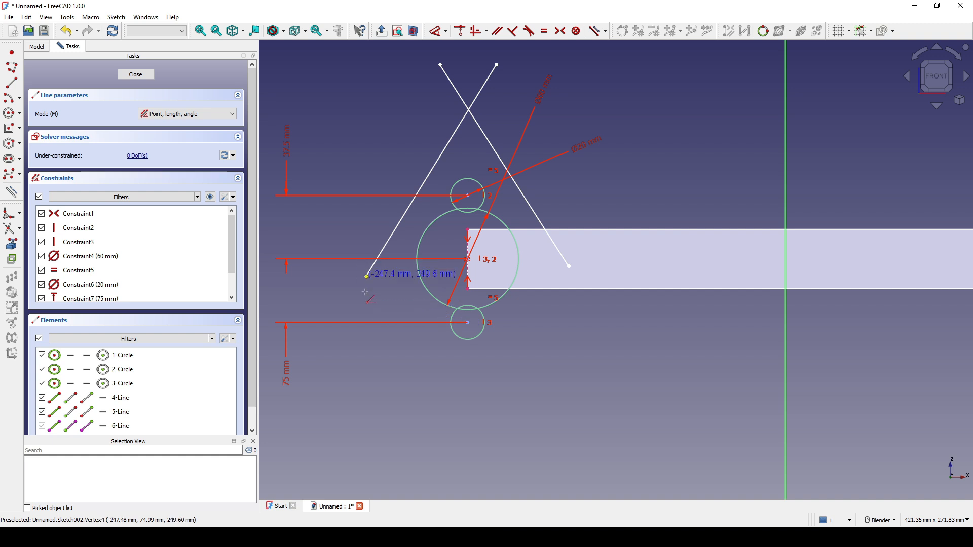
{"action": "left_click", "coordinate": [396, 290]}
{"action": "left_click", "coordinate": [527, 450]}
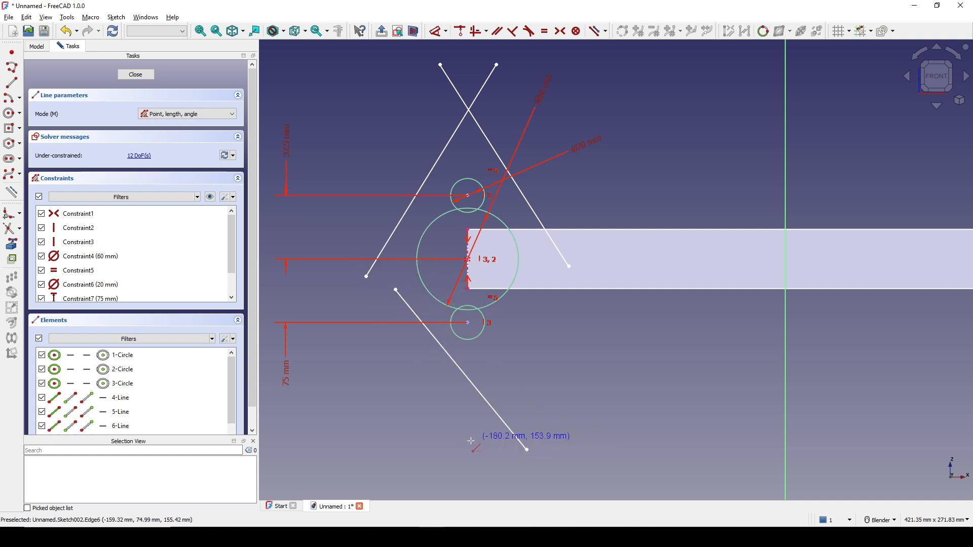
{"action": "left_click", "coordinate": [437, 449]}
{"action": "left_click", "coordinate": [603, 260]}
{"action": "right_click", "coordinate": [648, 244]}
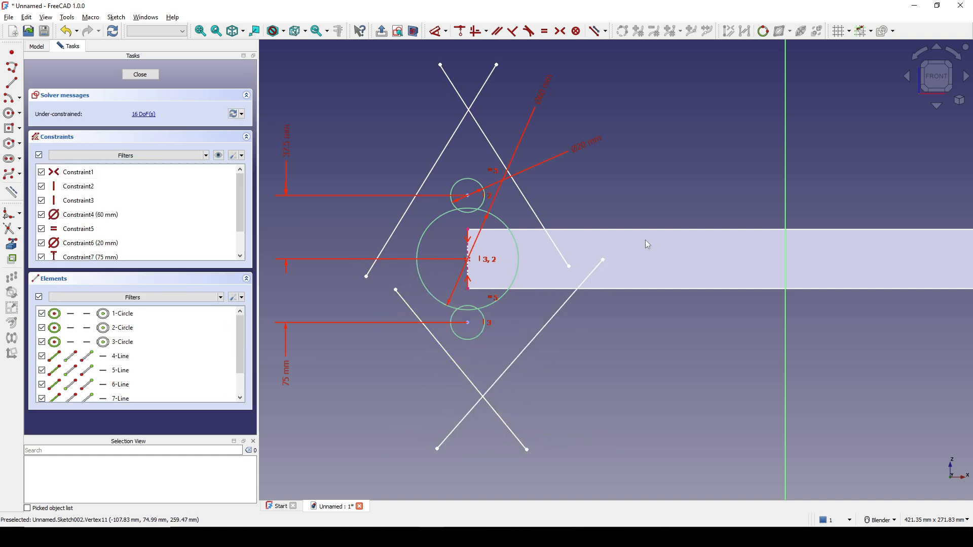
Make the upper-left slanted line tangent to both the middle circle and the upper circle
{"action": "scroll", "coordinate": [633, 228], "scroll_direction": "down", "scroll_amount": 1}
{"action": "scroll", "coordinate": [614, 213], "scroll_direction": "up", "scroll_amount": 4}
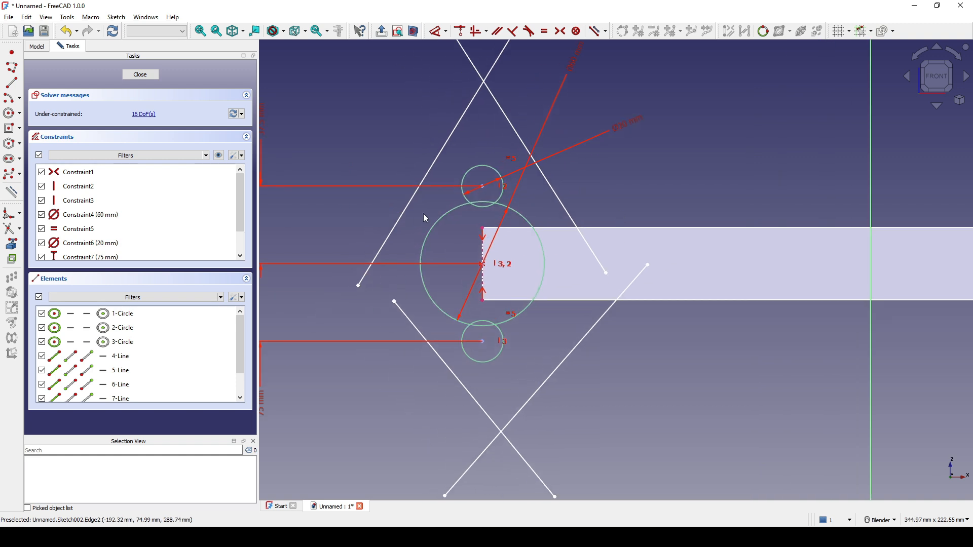
{"action": "key", "text": "t"}
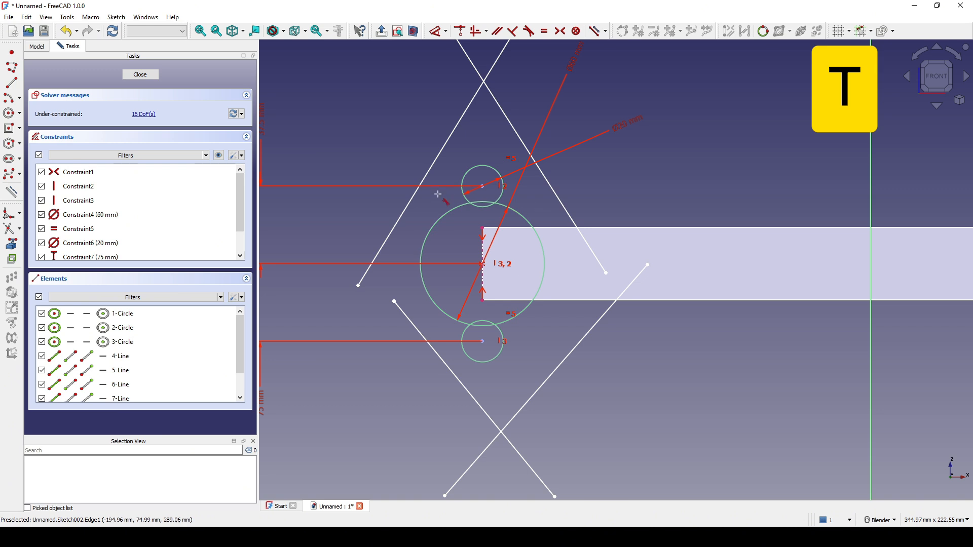
{"action": "scroll", "coordinate": [431, 213], "scroll_direction": "up", "scroll_amount": 2}
{"action": "left_click", "coordinate": [410, 203]}
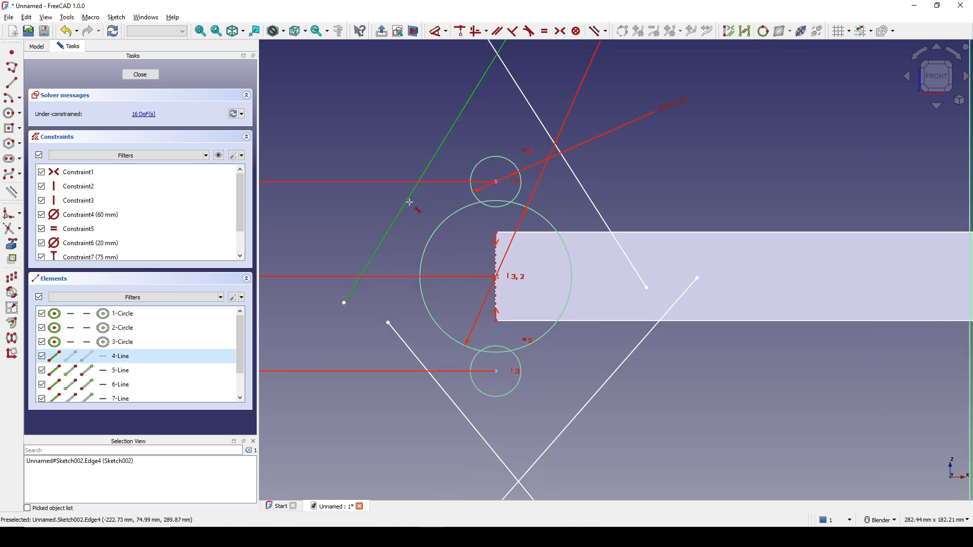
{"action": "left_click", "coordinate": [430, 237]}
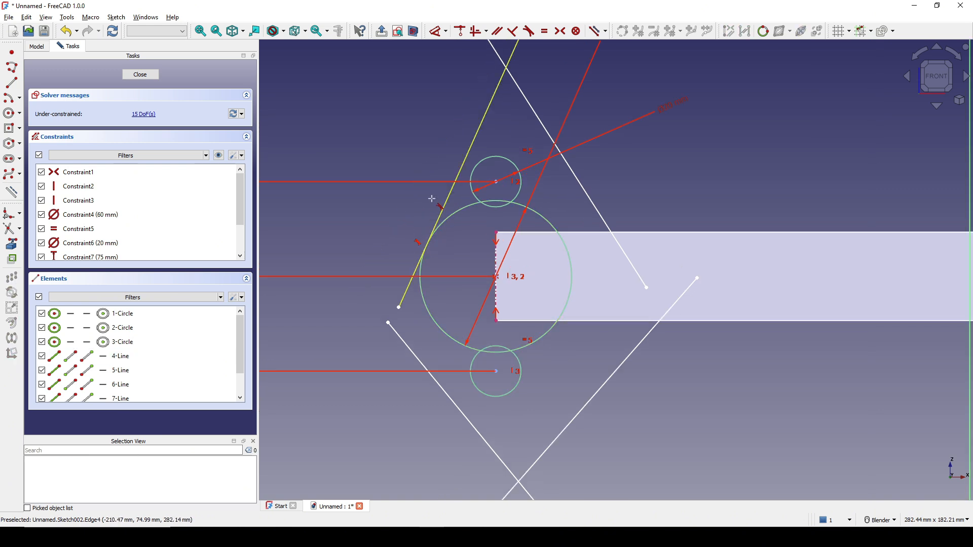
{"action": "left_click", "coordinate": [471, 137]}
{"action": "left_click", "coordinate": [484, 158]}
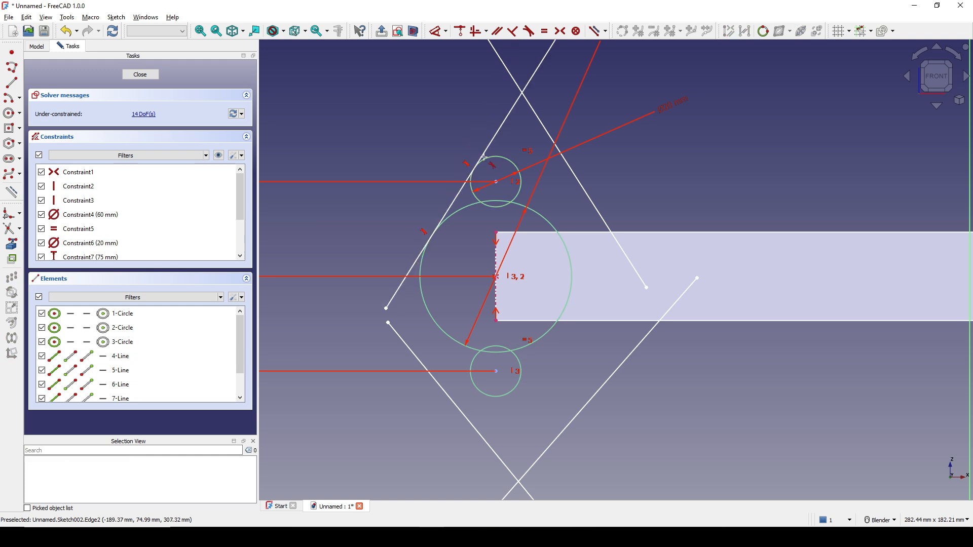
Make the upper-right slanted line tangent to both the upper circle and the middle circle
{"action": "left_click", "coordinate": [550, 136]}
{"action": "left_click", "coordinate": [512, 159]}
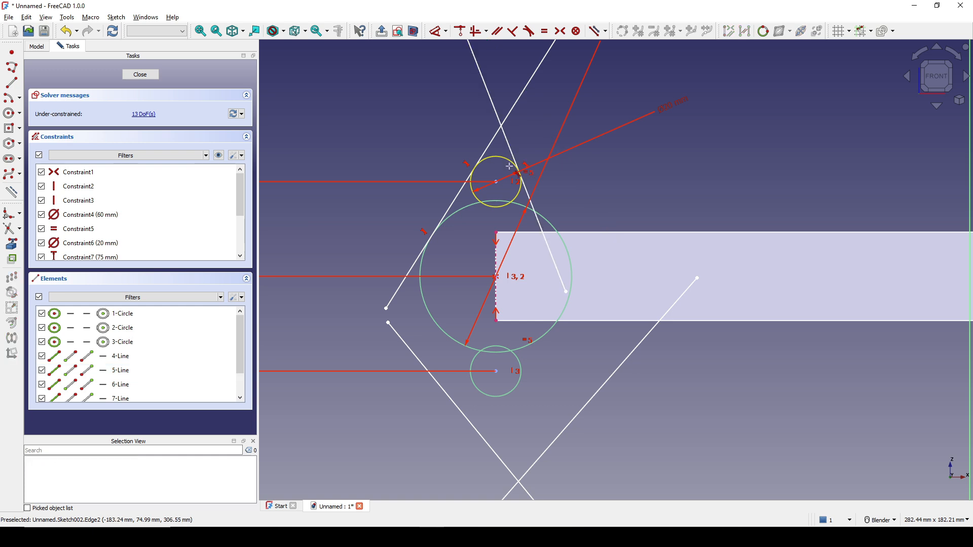
{"action": "left_click", "coordinate": [542, 241]}
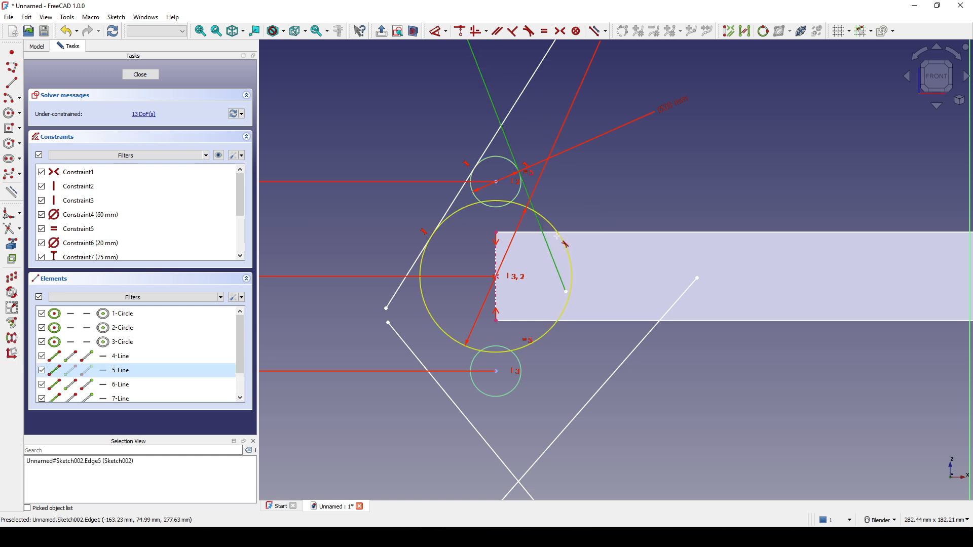
{"action": "left_click", "coordinate": [571, 278]}
{"action": "middle_click_drag", "start_coordinate": [601, 230], "coordinate": [609, 195], "text": "shift"}
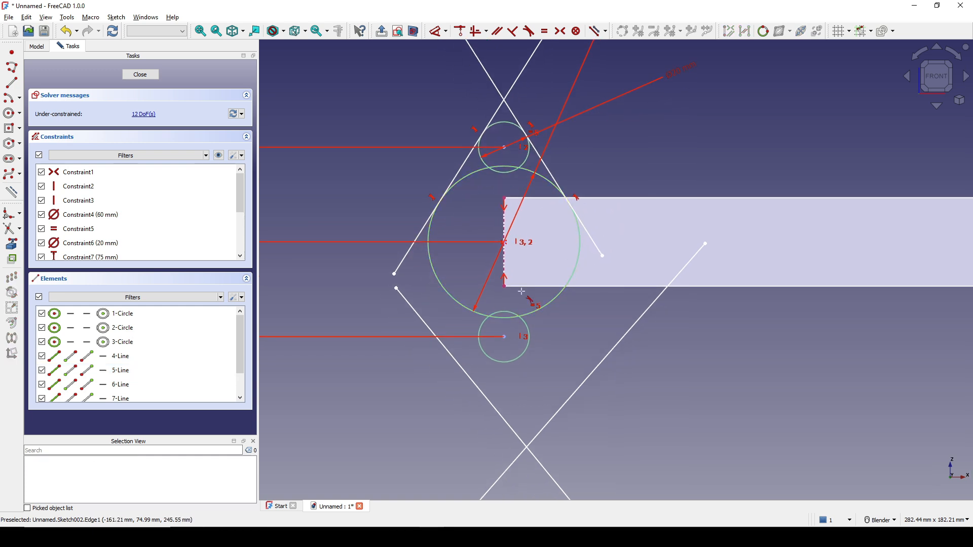
Make the lower-left slanted line tangent to both the middle circle and the lower circle
{"action": "left_click", "coordinate": [444, 328]}
{"action": "left_click", "coordinate": [449, 301]}
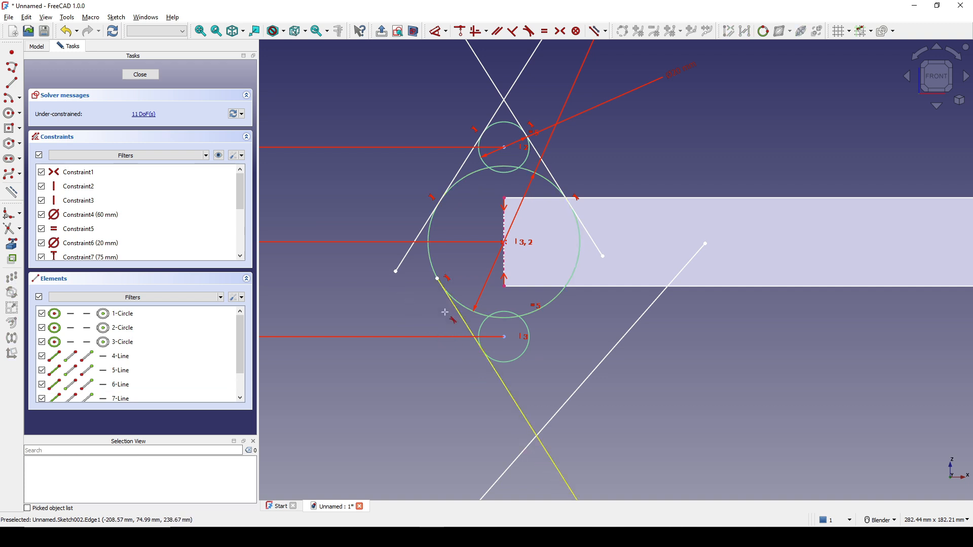
{"action": "left_click", "coordinate": [519, 358]}
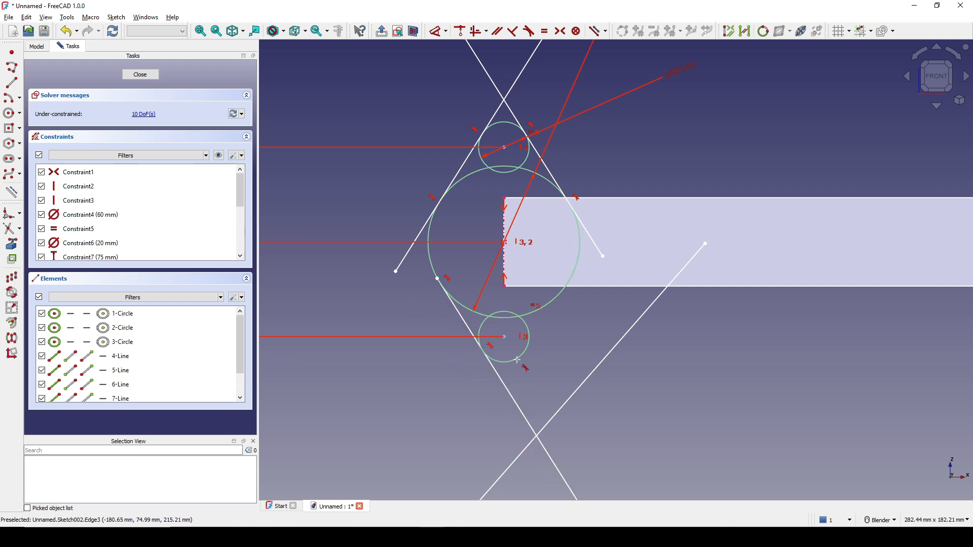
Make the lower-right slanted line tangent to both the lower circle and the middle circle
{"action": "left_click", "coordinate": [568, 395]}
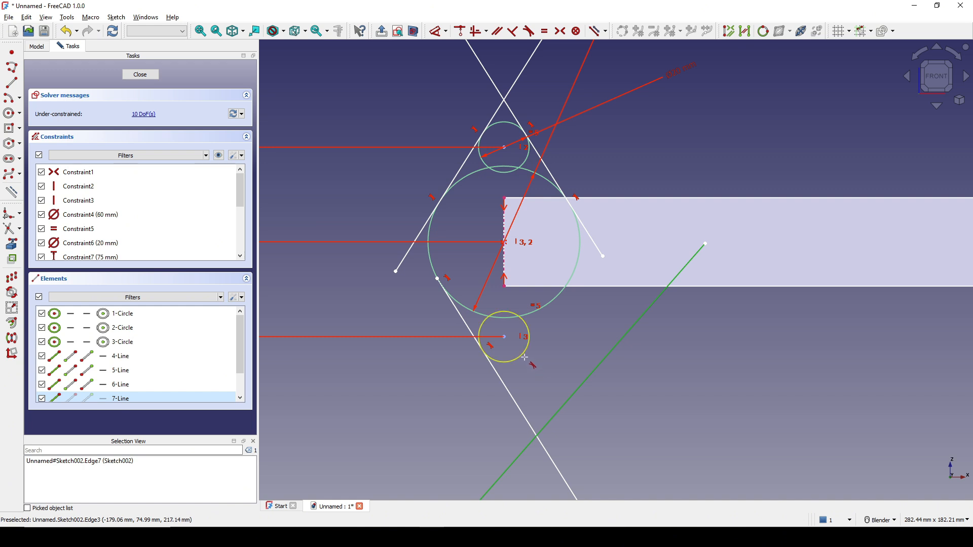
{"action": "left_click", "coordinate": [524, 358]}
{"action": "left_click", "coordinate": [577, 327]}
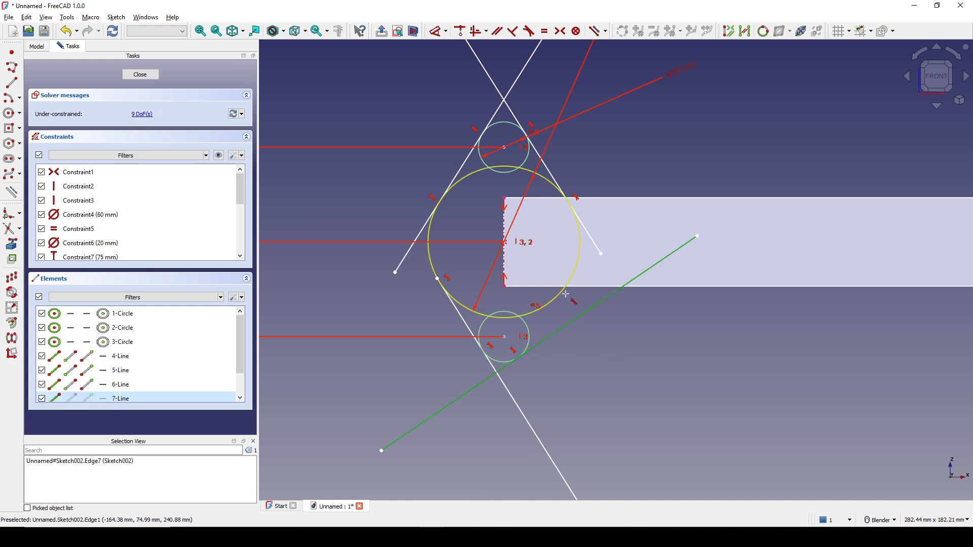
{"action": "left_click", "coordinate": [570, 301]}
Extend the upper end of the lower-left slanted line outward past the middle circle
{"action": "scroll", "coordinate": [633, 321], "scroll_direction": "down", "scroll_amount": 2}
{"action": "middle_click_drag", "start_coordinate": [627, 326], "coordinate": [608, 339], "text": "shift"}
{"action": "scroll", "coordinate": [612, 335], "scroll_direction": "up", "scroll_amount": 1}
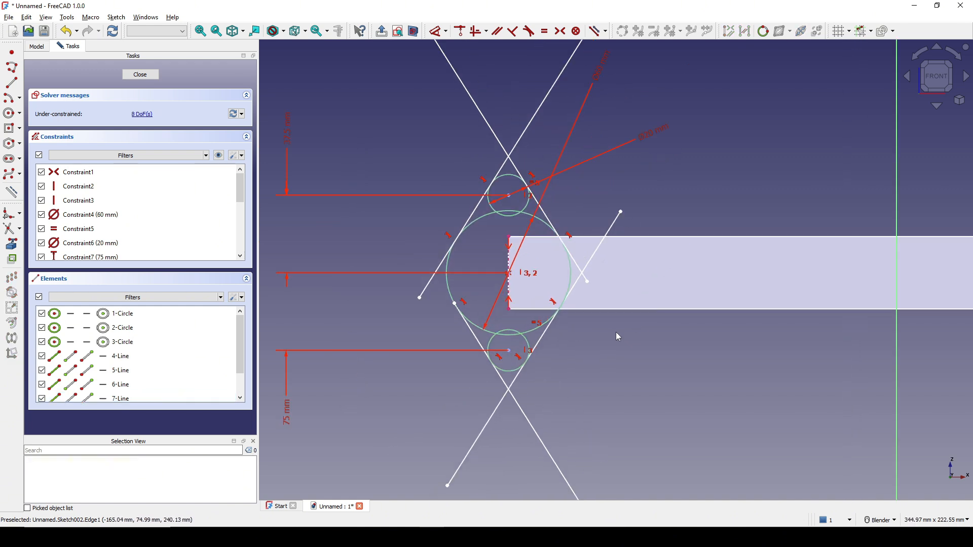
{"action": "scroll", "coordinate": [616, 333], "scroll_direction": "up", "scroll_amount": 1}
{"action": "mouse_move", "coordinate": [592, 292]}
{"action": "middle_mouse_down", "text": "shift"}
{"action": "mouse_move", "coordinate": [623, 266]}
{"action": "mouse_move", "coordinate": [582, 278]}
{"action": "middle_mouse_up", "text": "shift"}
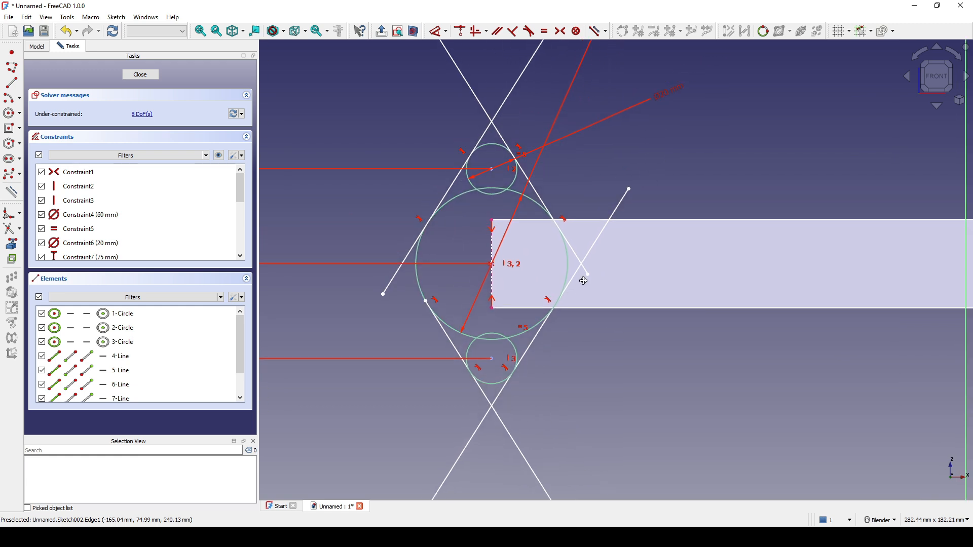
{"action": "left_click", "coordinate": [20, 229]}
{"action": "left_click", "coordinate": [56, 235]}
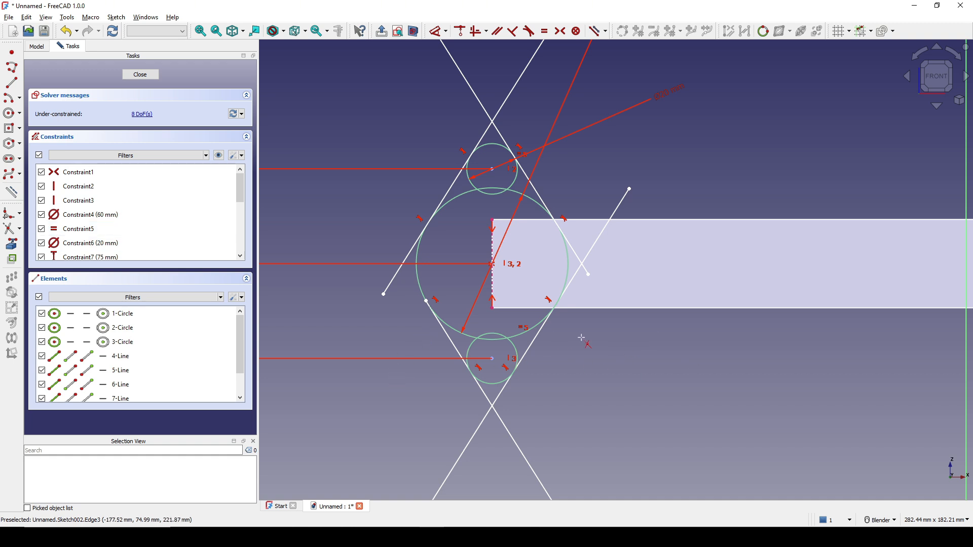
{"action": "scroll", "coordinate": [581, 338], "scroll_direction": "up", "scroll_amount": 2}
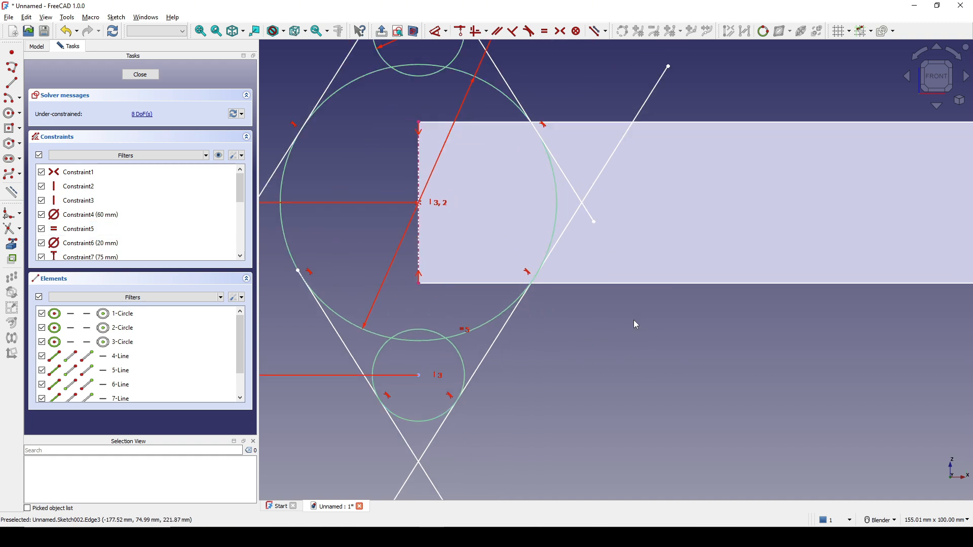
{"action": "scroll", "coordinate": [634, 320], "scroll_direction": "down", "scroll_amount": 2}
{"action": "middle_click_drag", "start_coordinate": [537, 301], "coordinate": [602, 340], "text": "shift"}
{"action": "scroll", "coordinate": [602, 339], "scroll_direction": "up", "scroll_amount": 2}
{"action": "middle_click_drag", "start_coordinate": [545, 329], "coordinate": [564, 305], "text": "shift"}
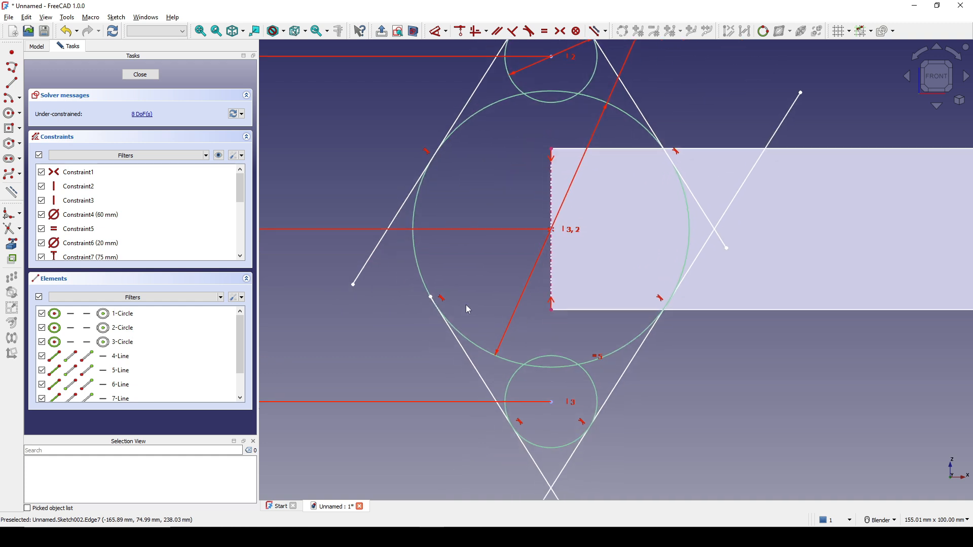
{"action": "left_click_drag", "start_coordinate": [435, 302], "coordinate": [395, 257]}
{"action": "middle_click_drag", "start_coordinate": [558, 151], "coordinate": [500, 237], "text": "shift"}
{"action": "scroll", "coordinate": [562, 158], "scroll_direction": "down", "scroll_amount": 3}
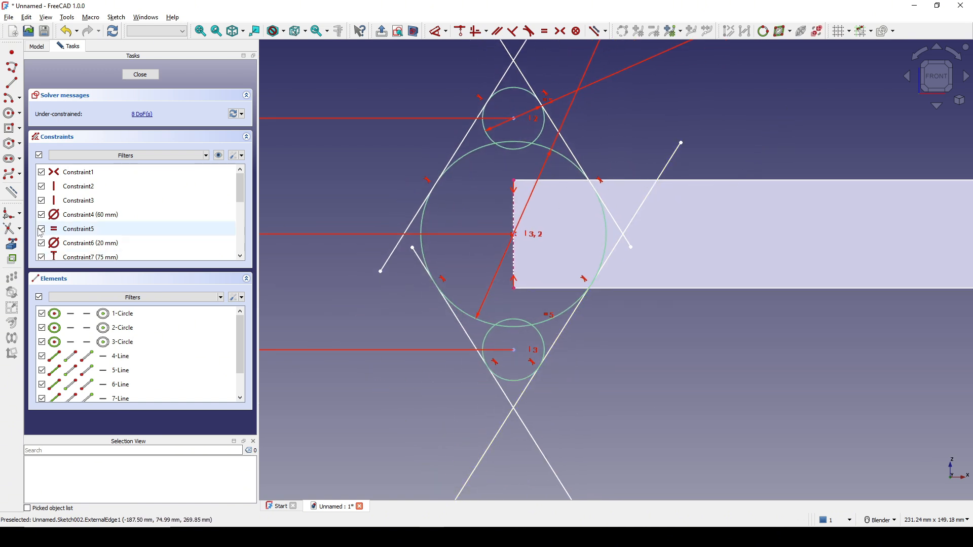
Trim the ends of both left slanted lines that overshoot their tangent points on the middle circle
{"action": "left_click", "coordinate": [11, 228]}
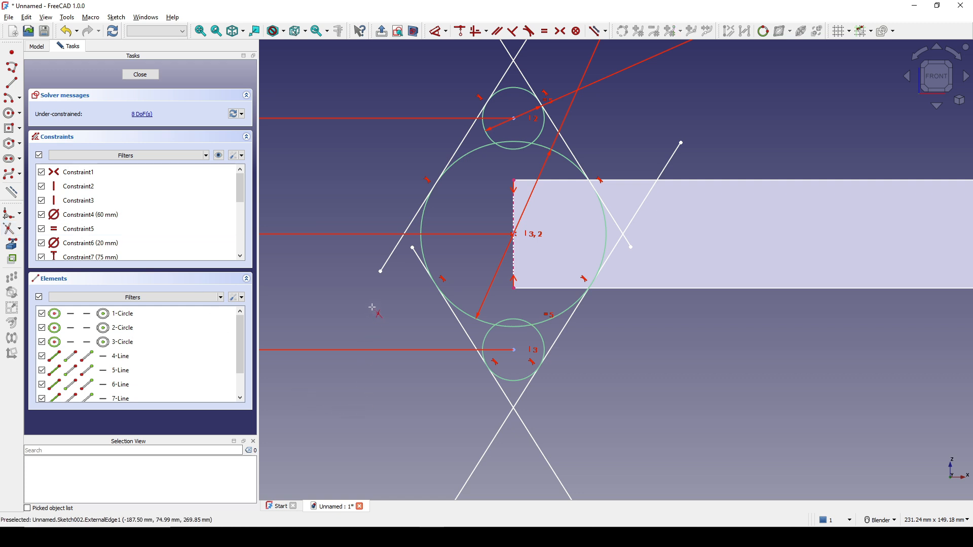
{"action": "left_click", "coordinate": [413, 259]}
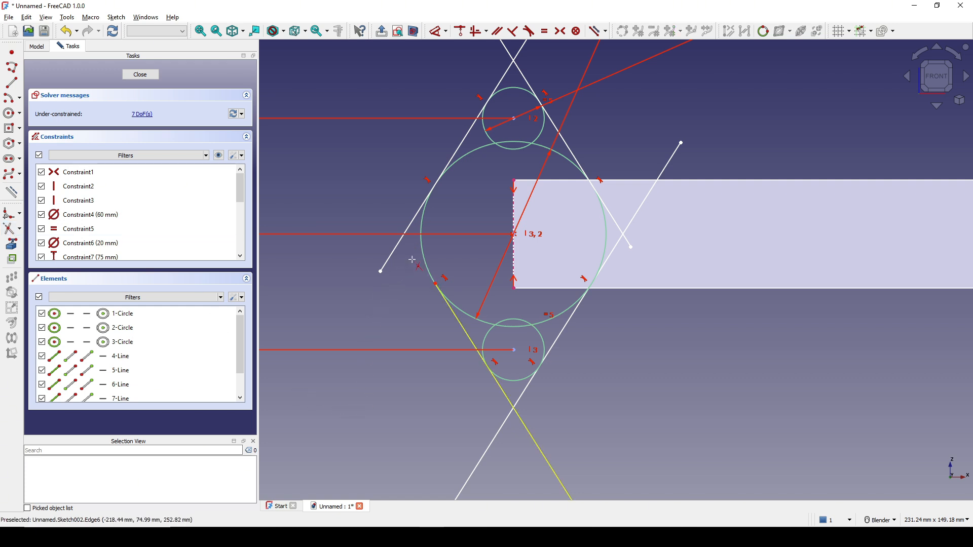
{"action": "left_click", "coordinate": [383, 259]}
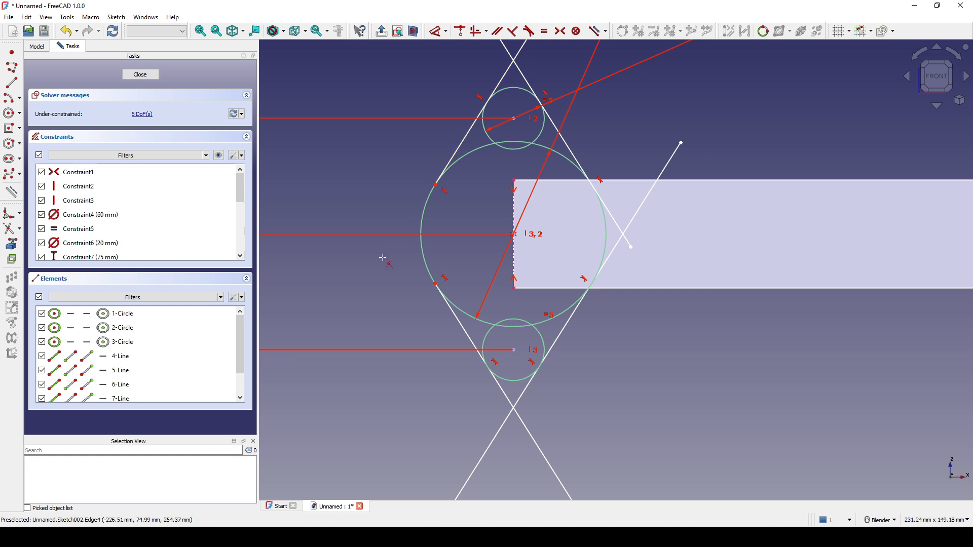
Trim the ends of the two lower slanted lines that cross and overshoot below the lower circle
{"action": "left_click", "coordinate": [481, 459]}
{"action": "left_click", "coordinate": [546, 459]}
{"action": "left_click", "coordinate": [497, 394]}
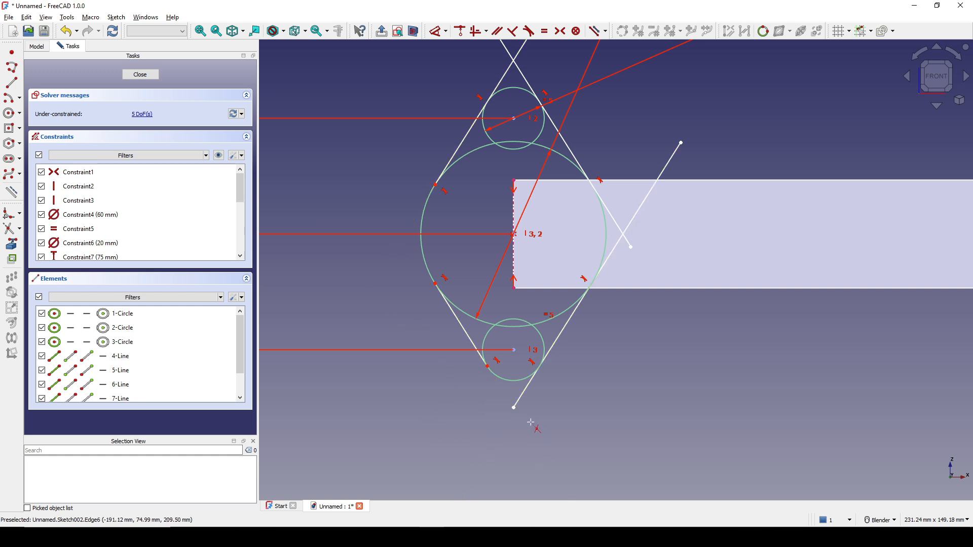
{"action": "left_click", "coordinate": [530, 400]}
Trim both right slanted lines back to the middle circle and remove their leftover pieces
{"action": "left_click", "coordinate": [615, 251]}
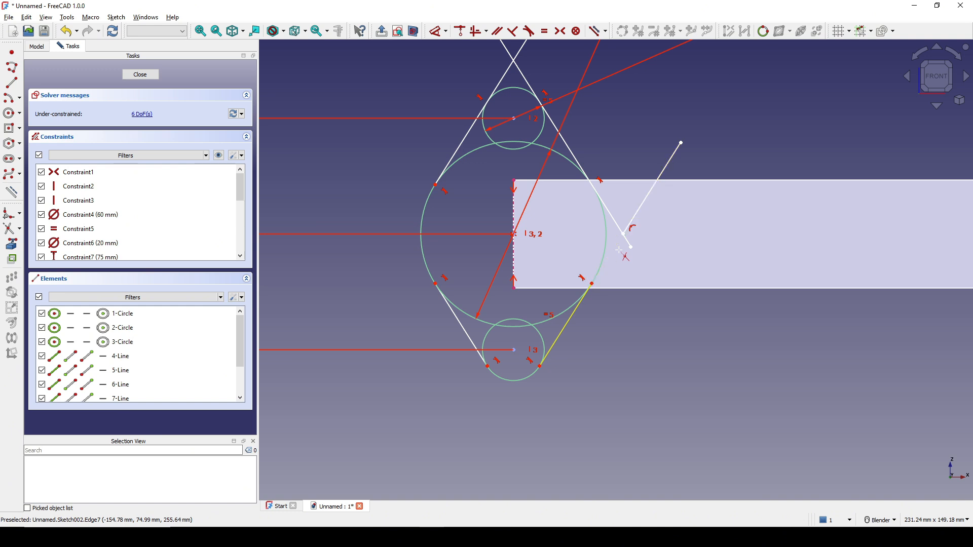
{"action": "left_click", "coordinate": [620, 232]}
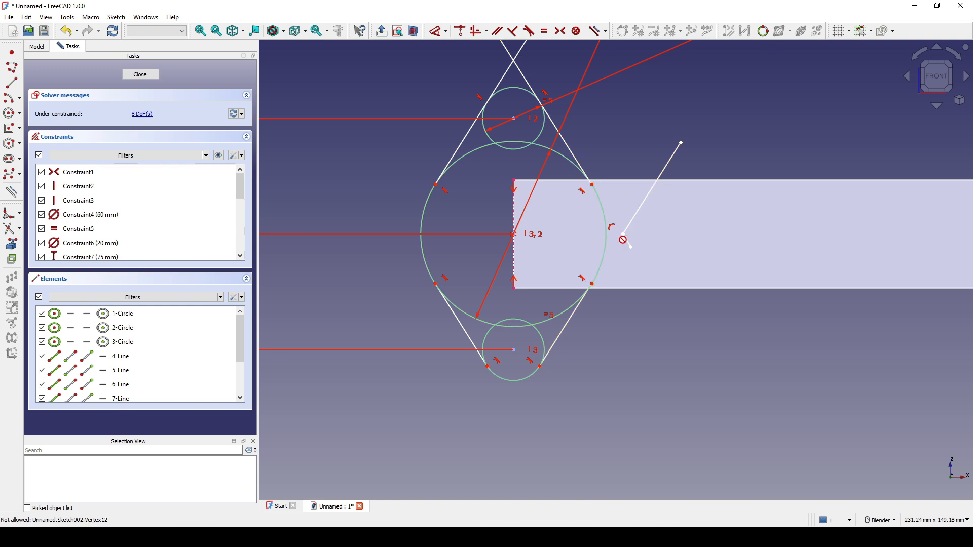
{"action": "left_click", "coordinate": [633, 221]}
{"action": "scroll", "coordinate": [628, 242], "scroll_direction": "up", "scroll_amount": 2}
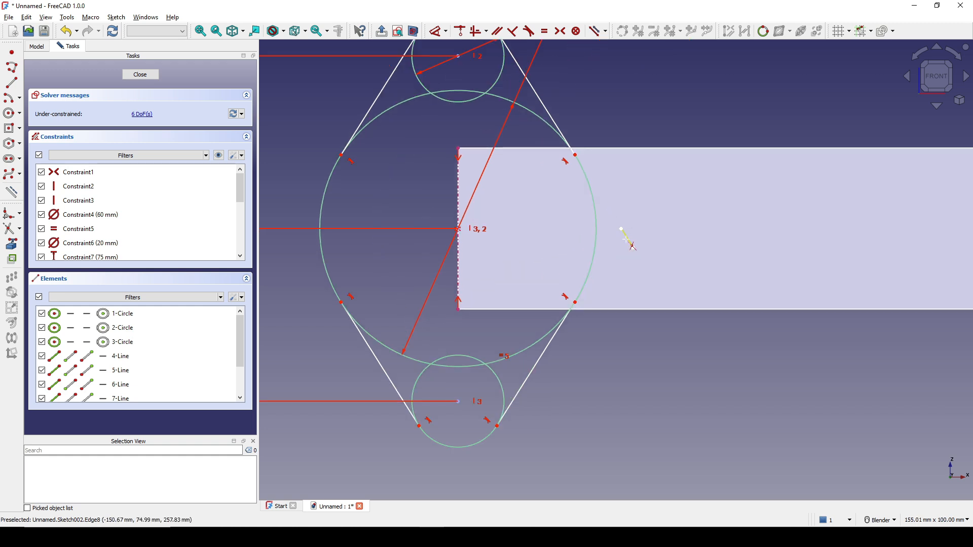
{"action": "middle_click_drag", "start_coordinate": [631, 230], "coordinate": [637, 304], "text": "shift"}
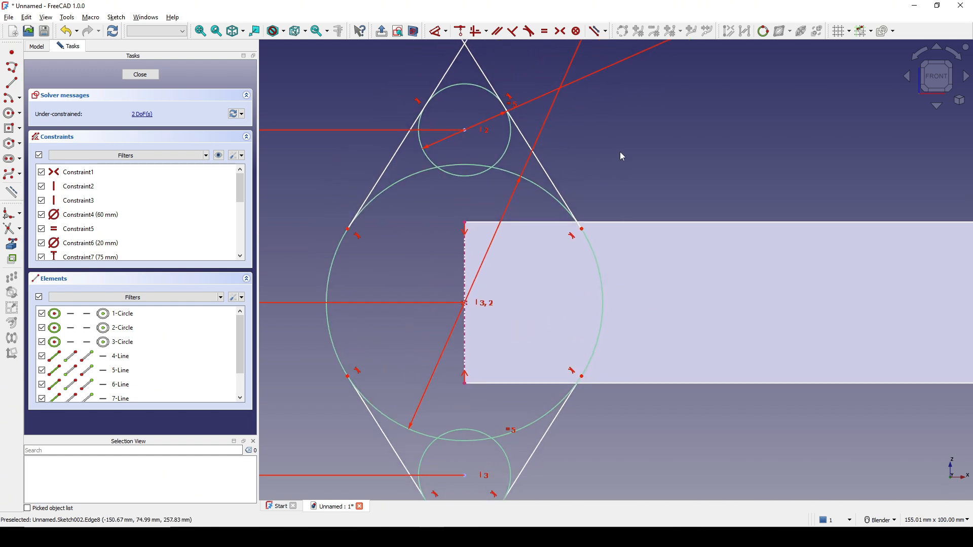
Trim the crossing ends of the two upper slanted lines back to the upper circle
{"action": "scroll", "coordinate": [608, 127], "scroll_direction": "down", "scroll_amount": 1}
{"action": "middle_click_drag", "start_coordinate": [596, 119], "coordinate": [582, 188], "text": "shift"}
{"action": "left_click", "coordinate": [502, 94]}
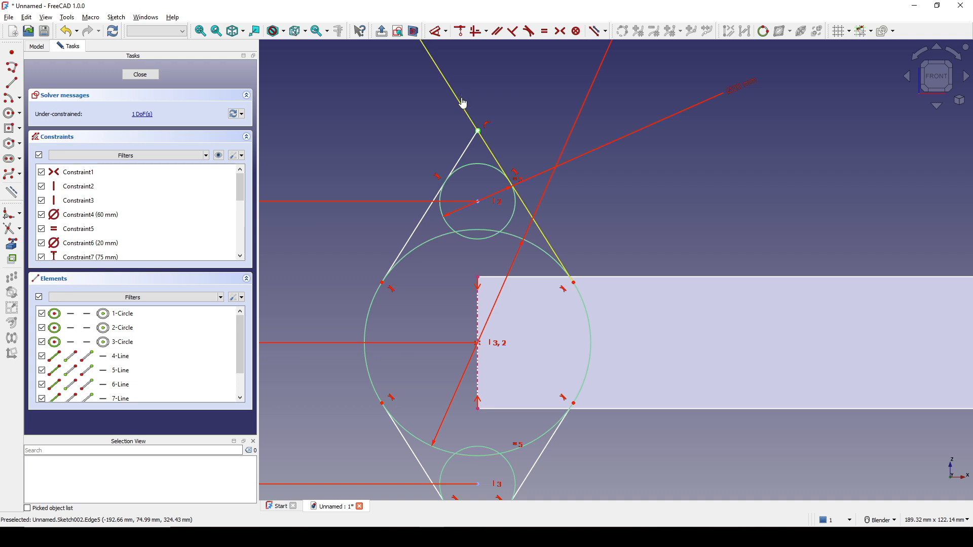
{"action": "left_click", "coordinate": [460, 101]}
{"action": "left_click", "coordinate": [467, 134]}
{"action": "left_click", "coordinate": [483, 142]}
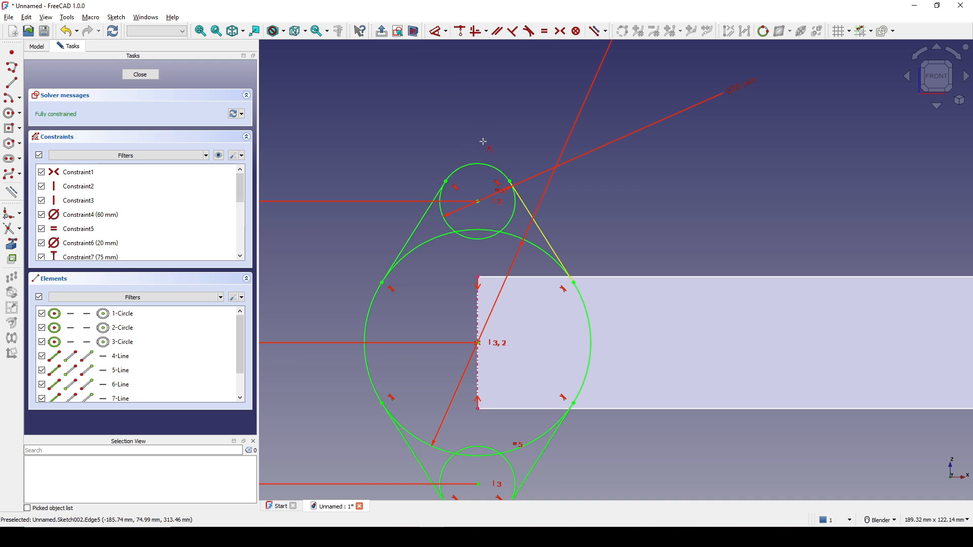
Trim away the upper circle's inner arc and the middle circle's upper arc between the tangent lines
{"action": "left_click", "coordinate": [474, 238]}
{"action": "left_click", "coordinate": [468, 232]}
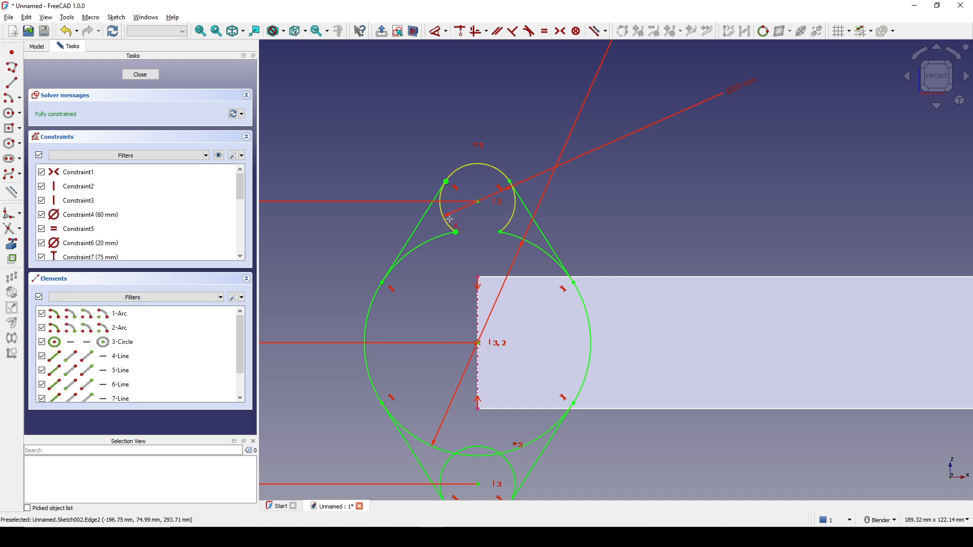
{"action": "left_click", "coordinate": [513, 213]}
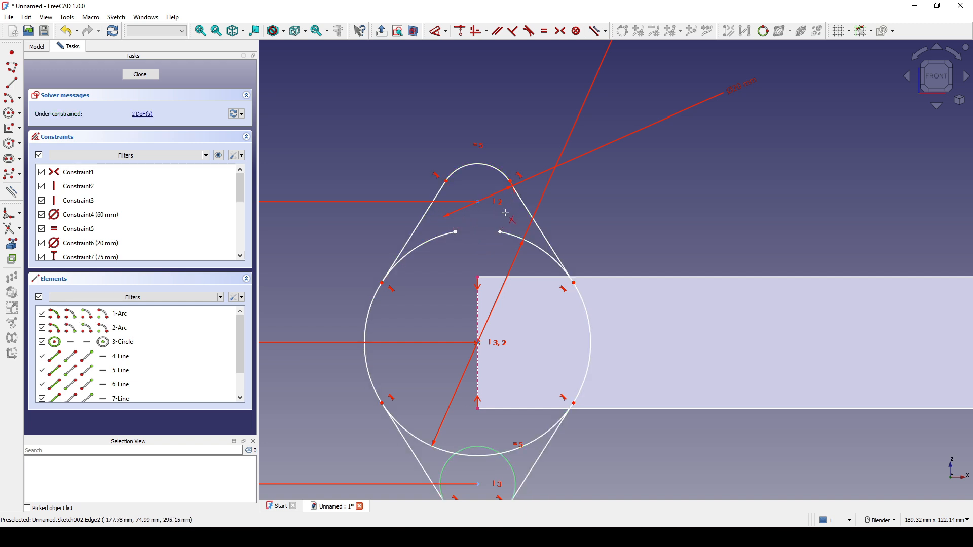
{"action": "left_click", "coordinate": [516, 237]}
{"action": "middle_click_drag", "start_coordinate": [460, 249], "coordinate": [457, 162], "text": "shift"}
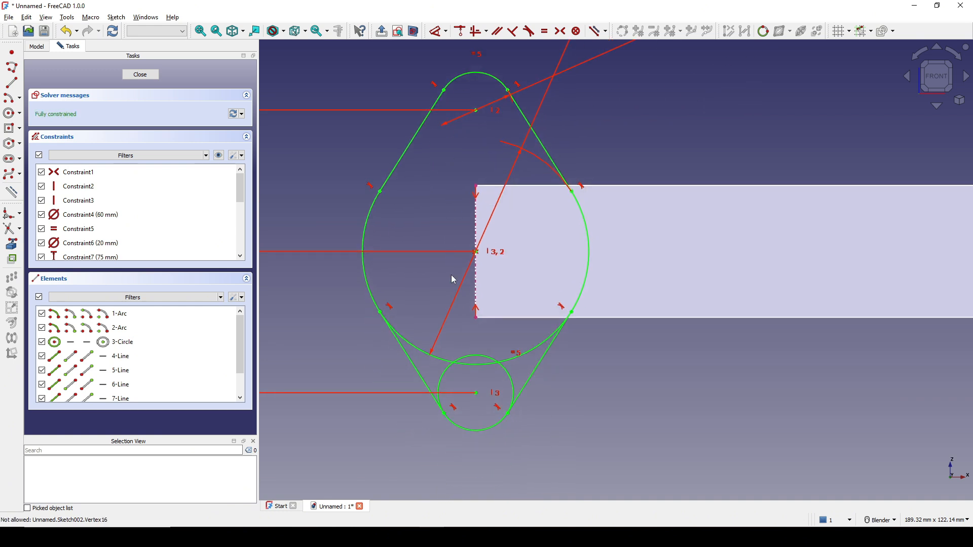
Trim away the lower circle's inner arc and the middle circle's lower arc between the tangent lines
{"action": "left_click", "coordinate": [475, 358]}
{"action": "left_click", "coordinate": [473, 361]}
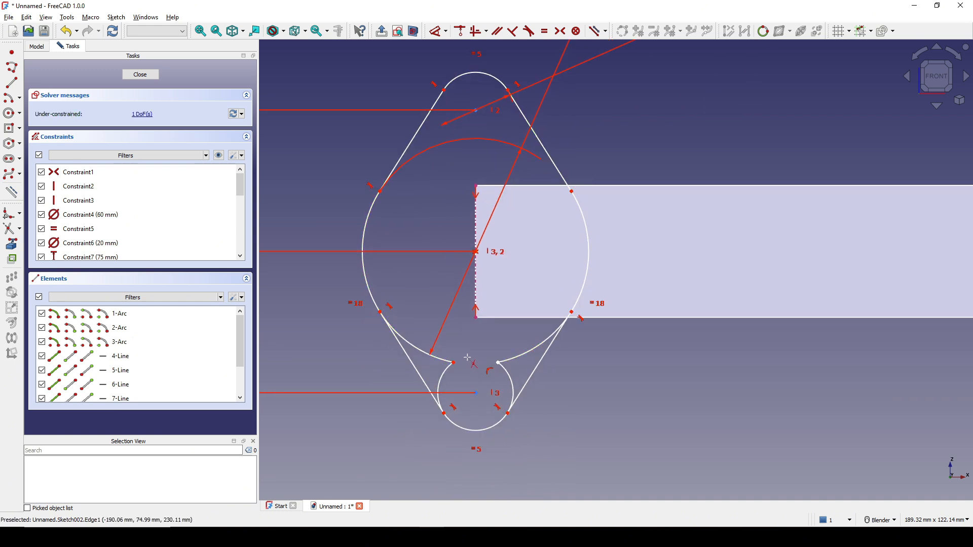
{"action": "left_click", "coordinate": [443, 376]}
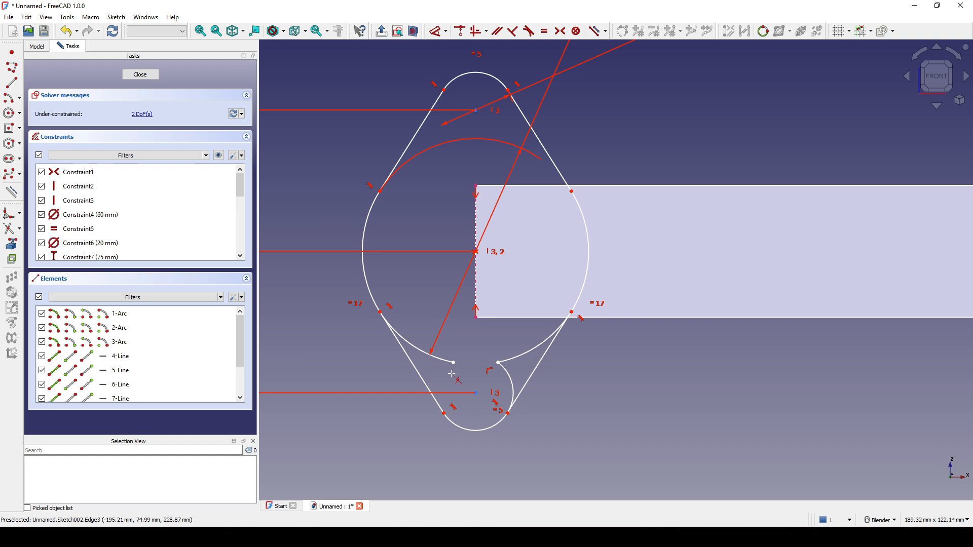
{"action": "left_click", "coordinate": [506, 359]}
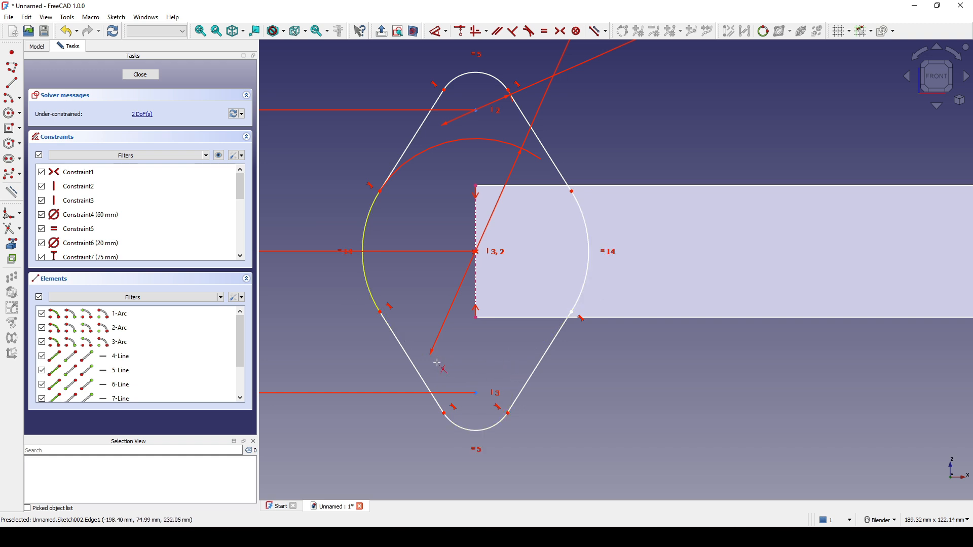
Select the under-constrained elements of the trimmed outline to locate the remaining degrees of freedom
{"action": "scroll", "coordinate": [482, 342], "scroll_direction": "down", "scroll_amount": 2}
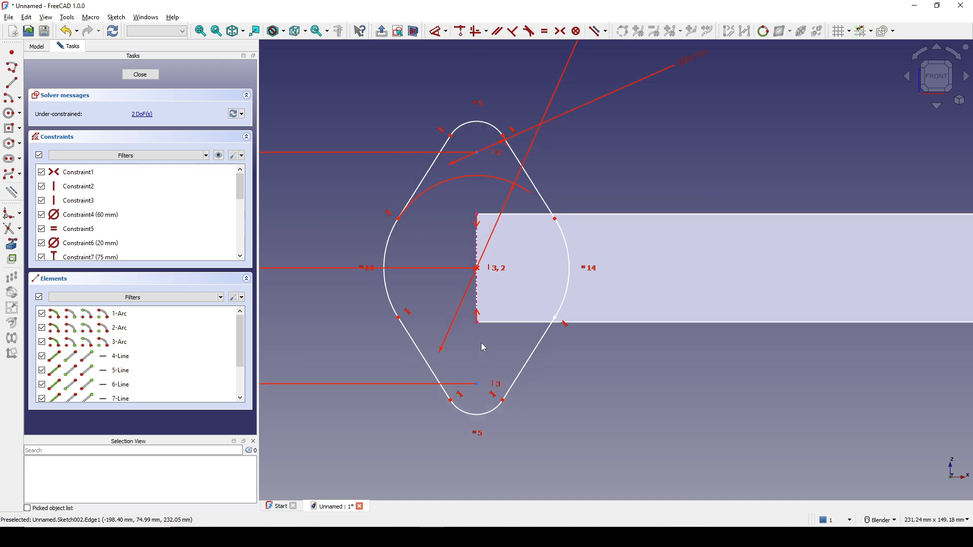
{"action": "middle_click_drag", "start_coordinate": [499, 313], "coordinate": [490, 345], "text": "shift"}
{"action": "scroll", "coordinate": [491, 345], "scroll_direction": "up", "scroll_amount": 2}
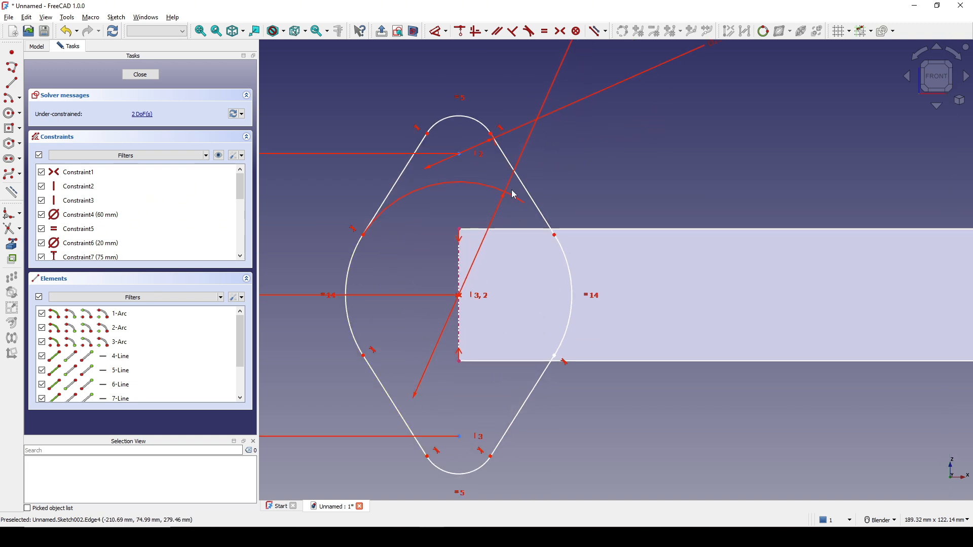
{"action": "middle_click_drag", "start_coordinate": [549, 281], "coordinate": [544, 262], "text": "shift"}
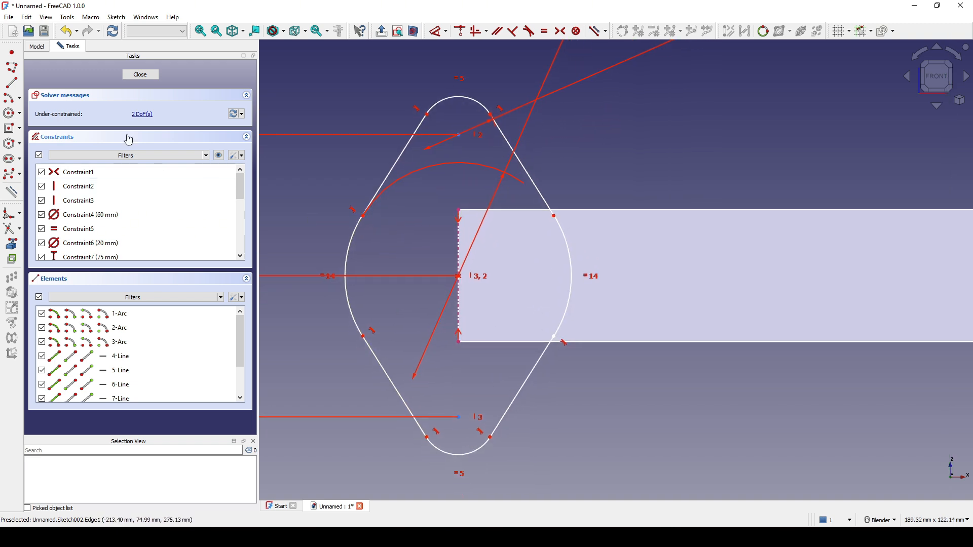
{"action": "left_click", "coordinate": [147, 118]}
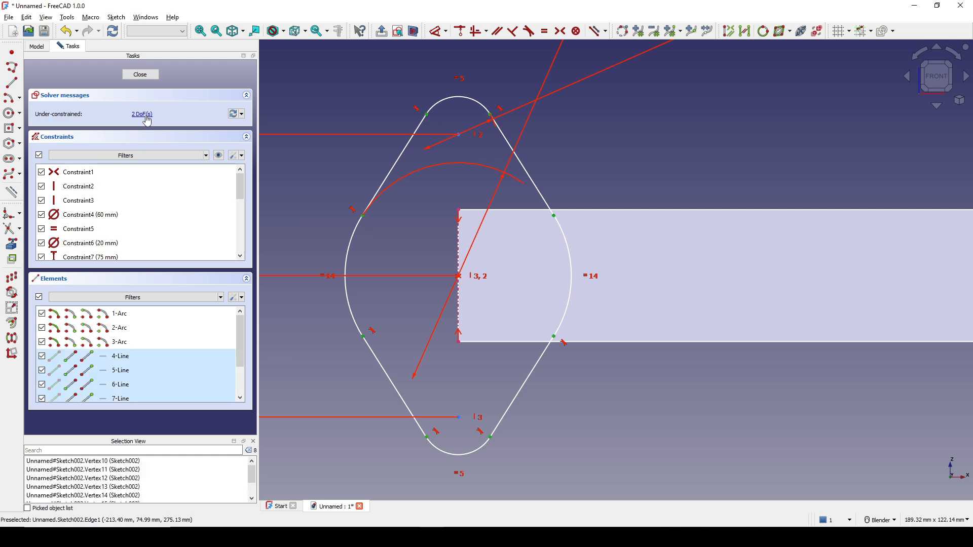
Test the loose joint between the upper-right slanted line and the right arc, and make the two tangent
{"action": "middle_click_drag", "start_coordinate": [555, 221], "coordinate": [554, 179], "text": "shift"}
{"action": "scroll", "coordinate": [586, 279], "scroll_direction": "up", "scroll_amount": 1}
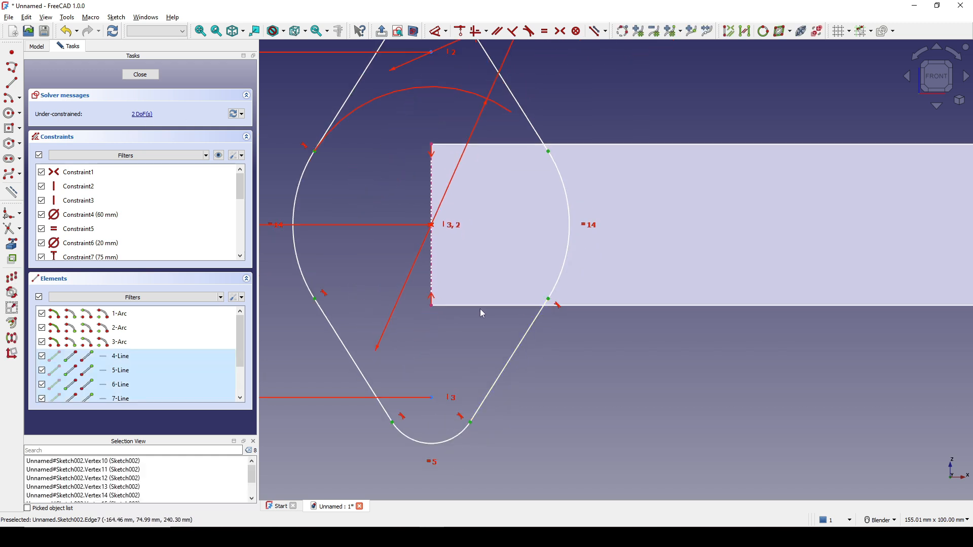
{"action": "middle_click_drag", "start_coordinate": [425, 303], "coordinate": [470, 318], "text": "shift"}
{"action": "left_click", "coordinate": [628, 147]}
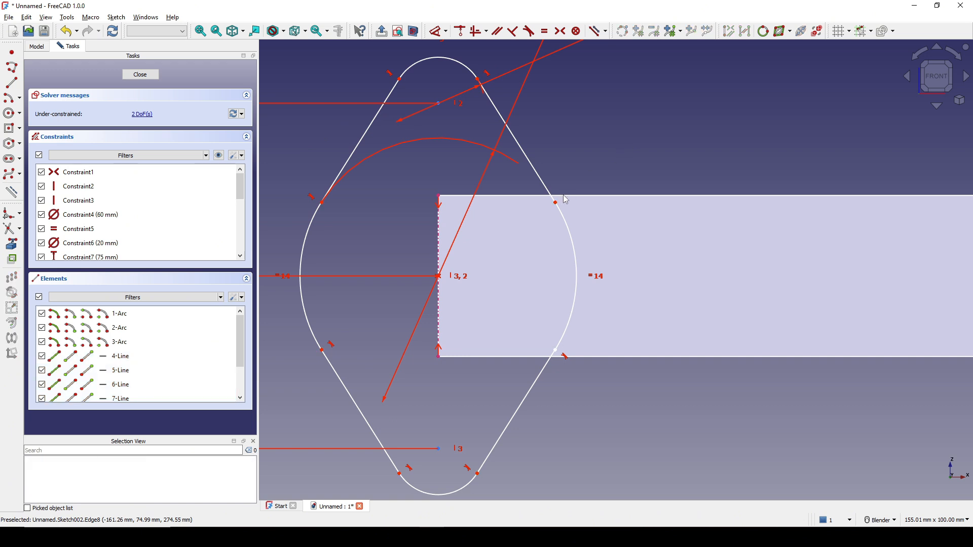
{"action": "left_click_drag", "start_coordinate": [562, 186], "coordinate": [572, 189]}
{"action": "middle_click_drag", "start_coordinate": [607, 161], "coordinate": [601, 180], "text": "shift"}
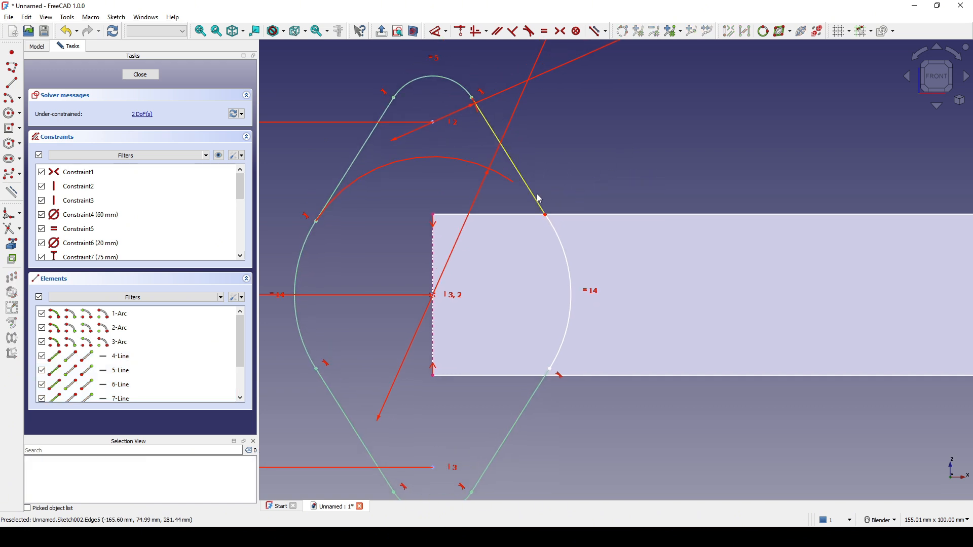
{"action": "left_click", "coordinate": [541, 198]}
{"action": "left_click", "coordinate": [553, 226]}
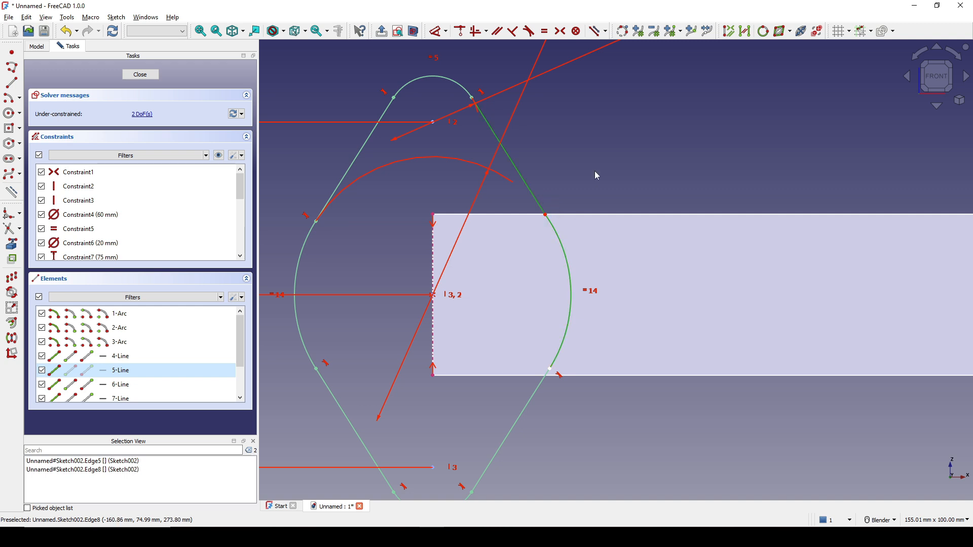
{"action": "key", "text": "t"}
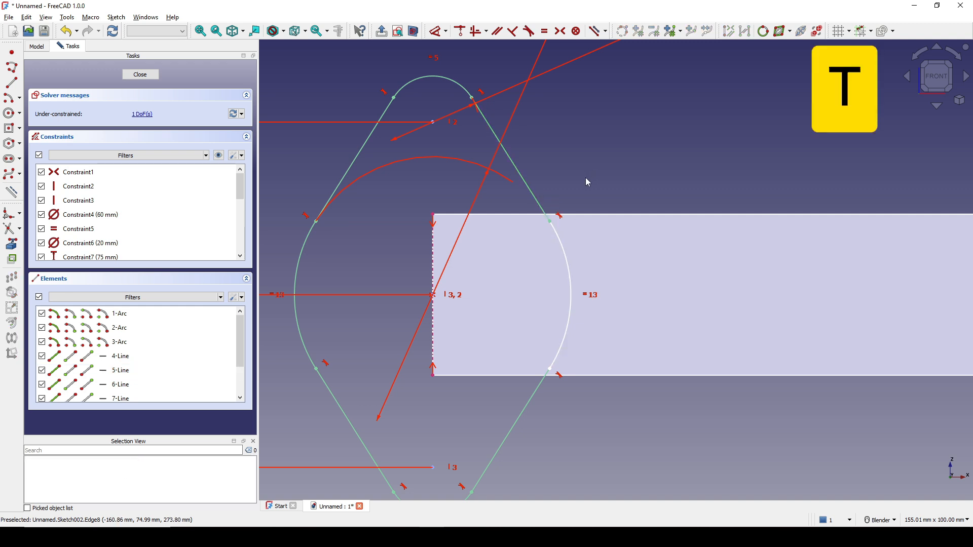
Test the loose lower end of the right arc, make it coincident with the lower-right slanted line's endpoint, and close the sketch
{"action": "scroll", "coordinate": [585, 178], "scroll_direction": "down", "scroll_amount": 1}
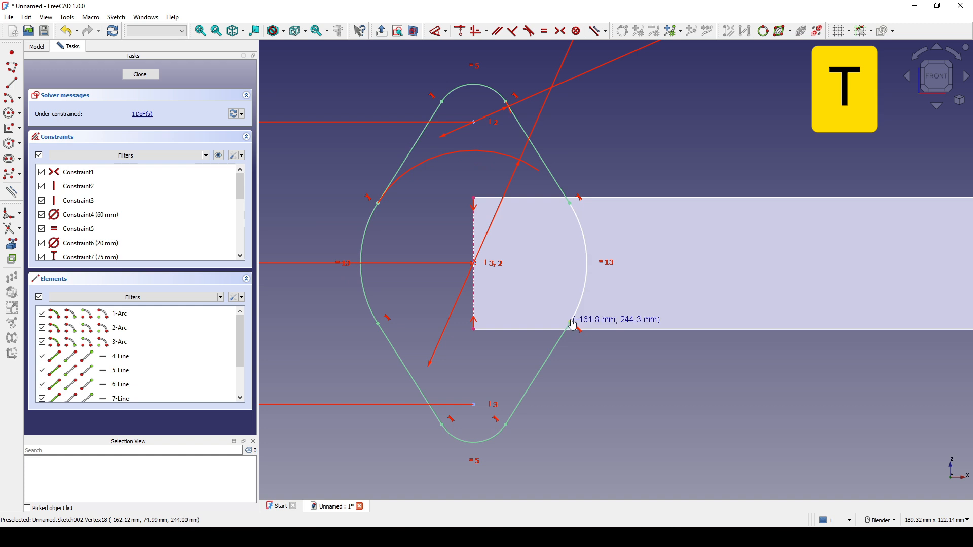
{"action": "left_click_drag", "start_coordinate": [583, 313], "coordinate": [583, 308]}
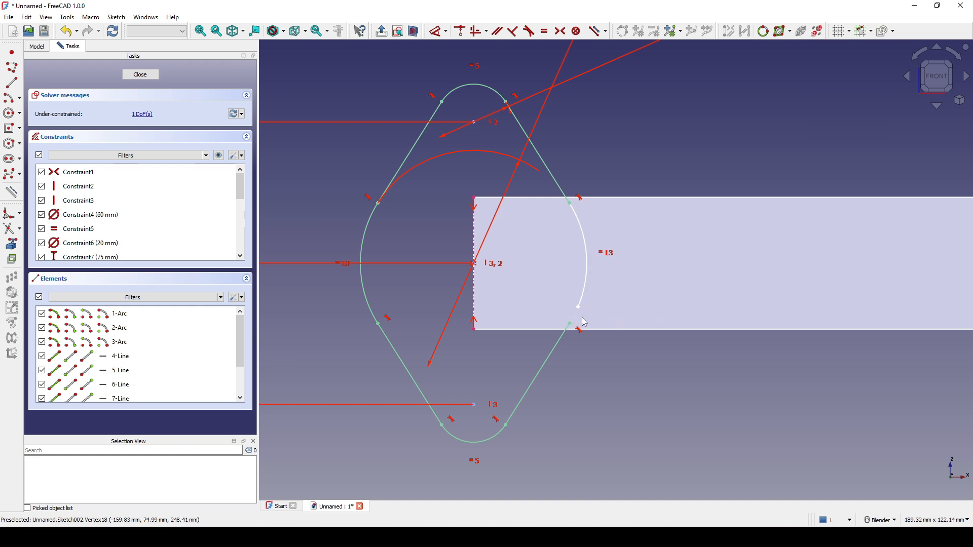
{"action": "scroll", "coordinate": [579, 327], "scroll_direction": "up", "scroll_amount": 1}
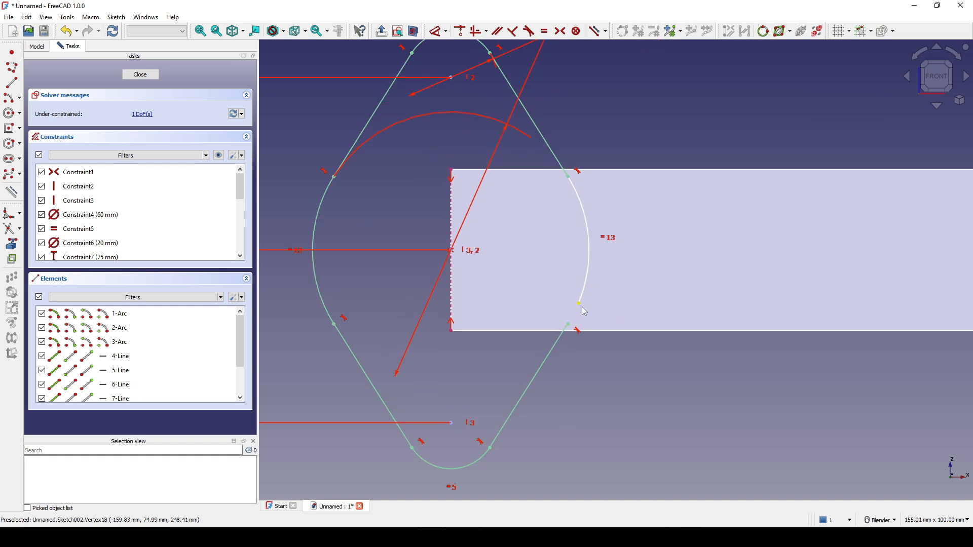
{"action": "left_click", "coordinate": [579, 303]}
{"action": "left_click", "coordinate": [569, 325]}
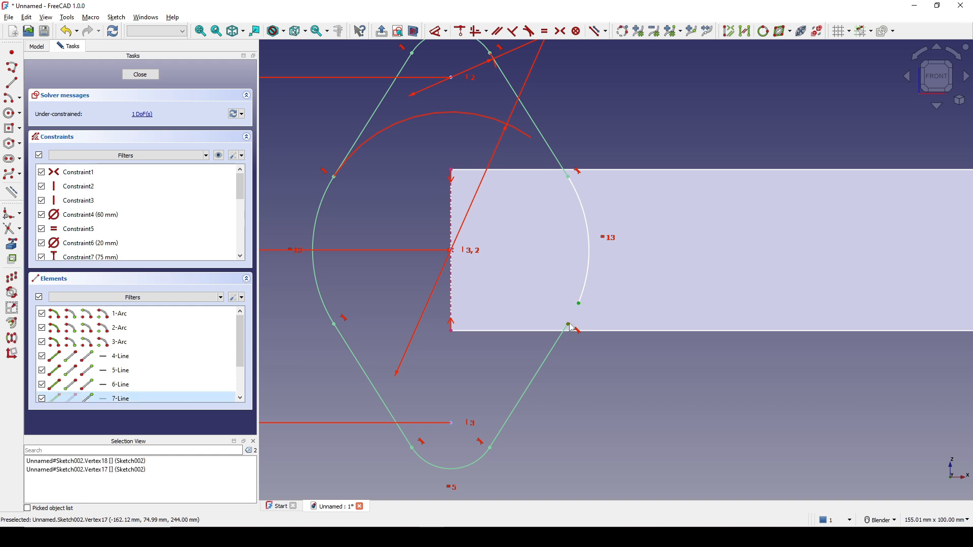
{"action": "key", "text": "c"}
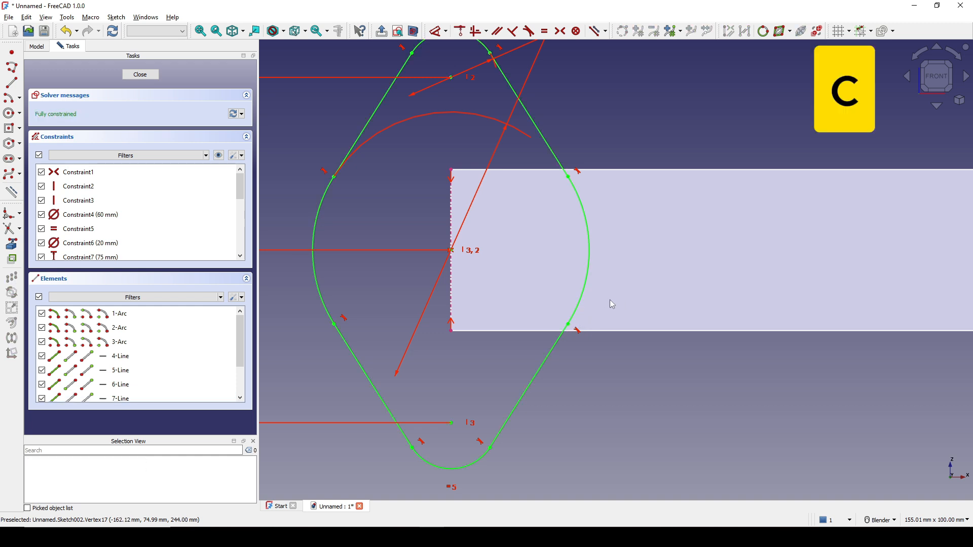
{"action": "scroll", "coordinate": [613, 294], "scroll_direction": "down", "scroll_amount": 2}
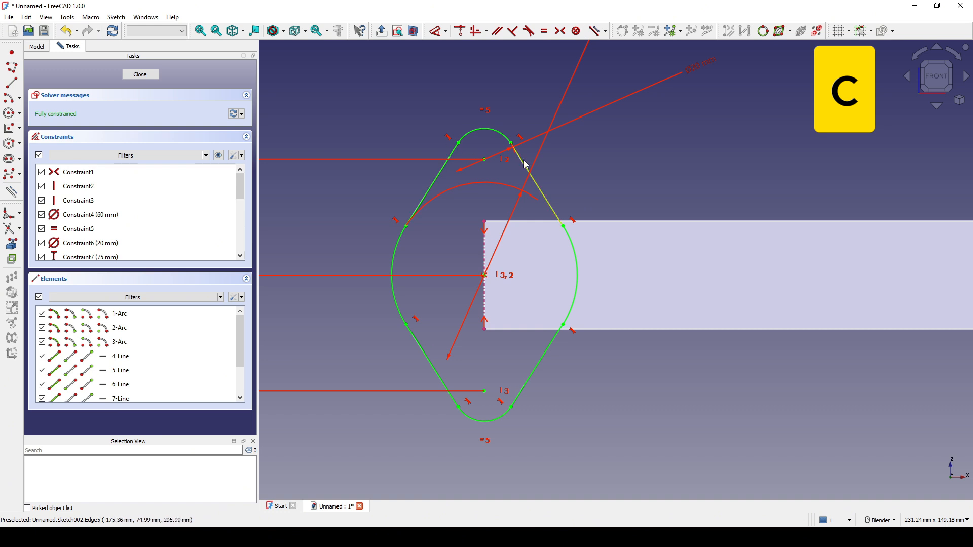
{"action": "middle_click_drag", "start_coordinate": [567, 190], "coordinate": [558, 203], "text": "shift"}
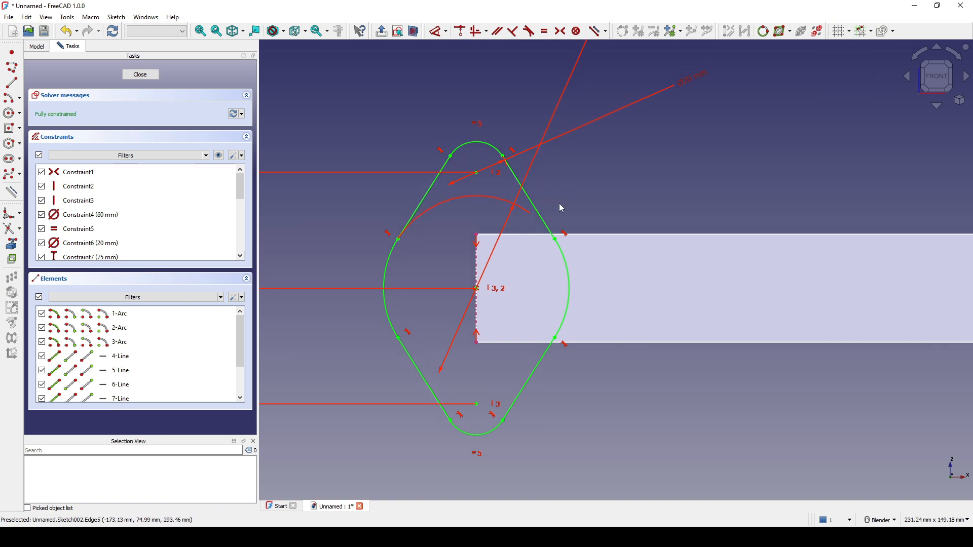
{"action": "left_click", "coordinate": [152, 76]}
Extrude the flange outline sketch 10 mm as a solid in the custom direction Y 1.00
{"action": "middle_click_drag", "start_coordinate": [460, 259], "coordinate": [523, 296]}
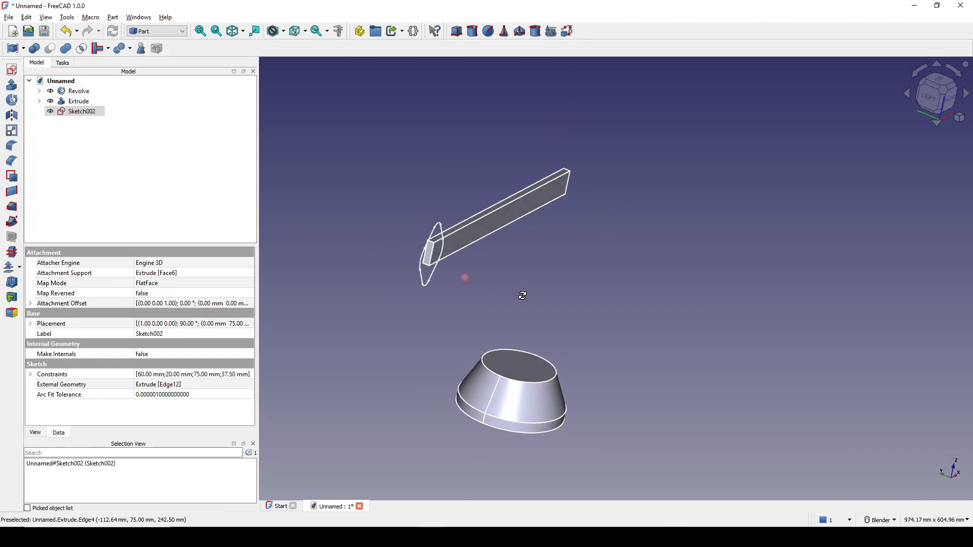
{"action": "scroll", "coordinate": [514, 293], "scroll_direction": "up", "scroll_amount": 2}
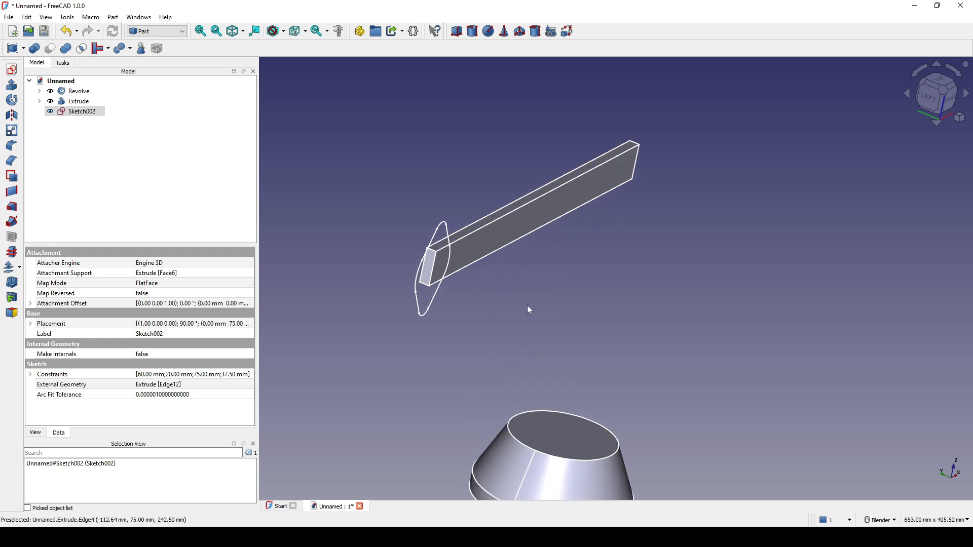
{"action": "left_click", "coordinate": [11, 84]}
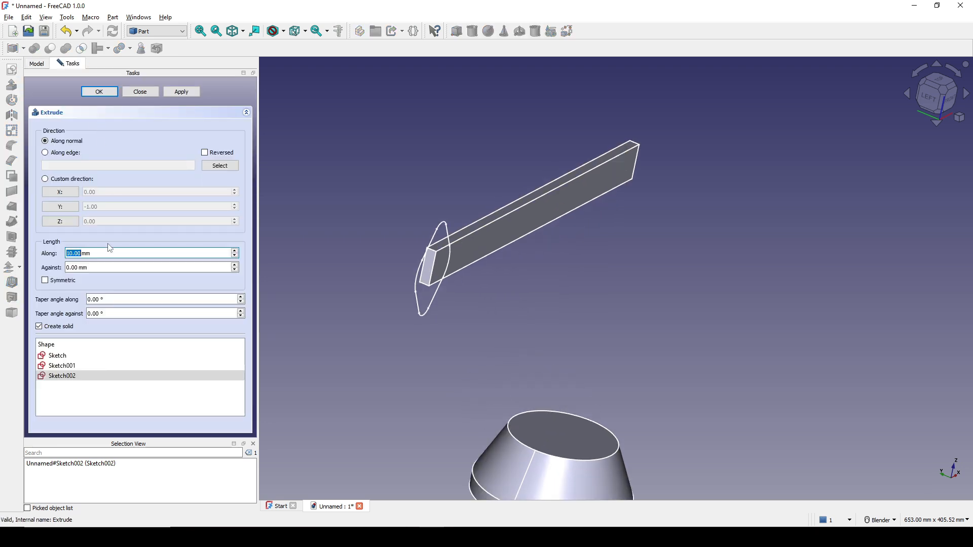
{"action": "left_click", "coordinate": [68, 208]}
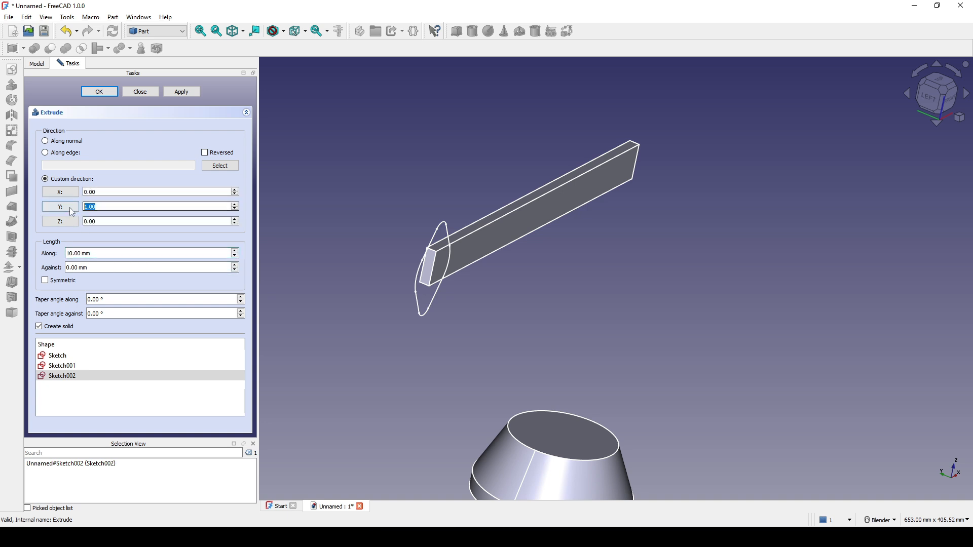
{"action": "scroll", "coordinate": [455, 271], "scroll_direction": "up", "scroll_amount": 2}
{"action": "middle_click_drag", "start_coordinate": [466, 280], "coordinate": [495, 295]}
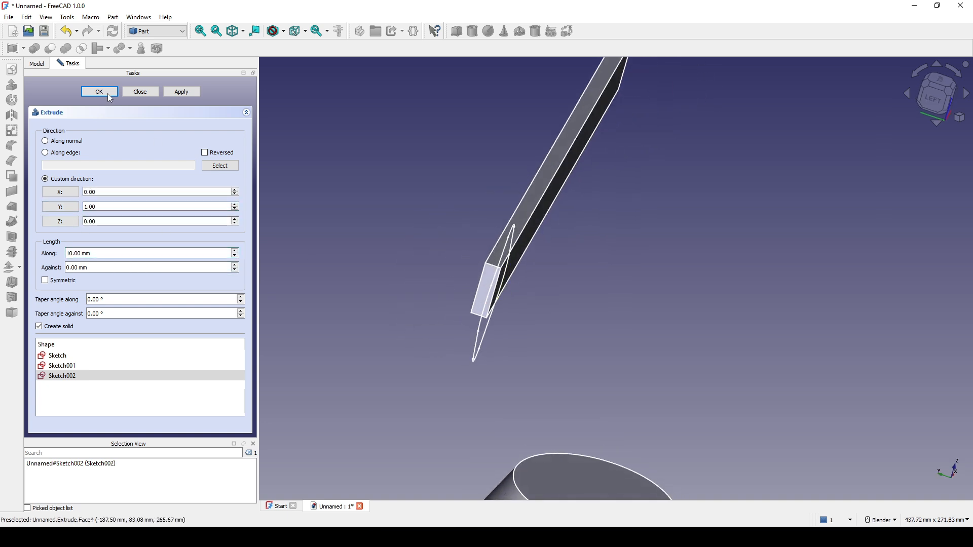
{"action": "left_click", "coordinate": [108, 92]}
View the extruded flange and switch to exercies7.png to examine the flange's hole diameters and outline dimensions
{"action": "middle_click_drag", "start_coordinate": [527, 257], "coordinate": [404, 211]}
{"action": "scroll", "coordinate": [481, 235], "scroll_direction": "down", "scroll_amount": 2}
{"action": "middle_click_drag", "start_coordinate": [497, 231], "coordinate": [499, 281]}
{"action": "left_click", "coordinate": [526, 277]}
{"action": "key", "text": "alt+Tab"}
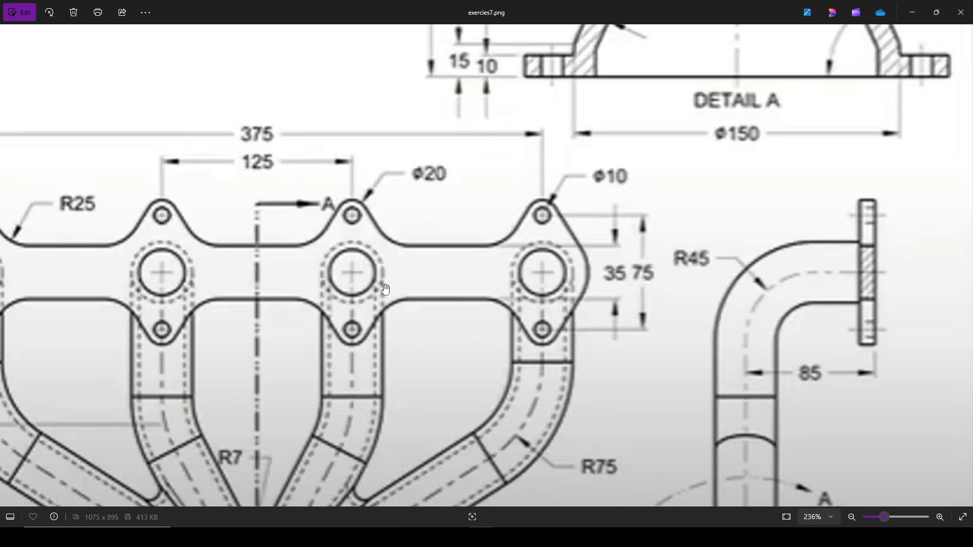
{"action": "scroll", "coordinate": [378, 290], "scroll_direction": "down", "scroll_amount": 4}
{"action": "scroll", "coordinate": [275, 295], "scroll_direction": "up", "scroll_amount": 3}
{"action": "left_click_drag", "start_coordinate": [209, 277], "coordinate": [284, 286]}
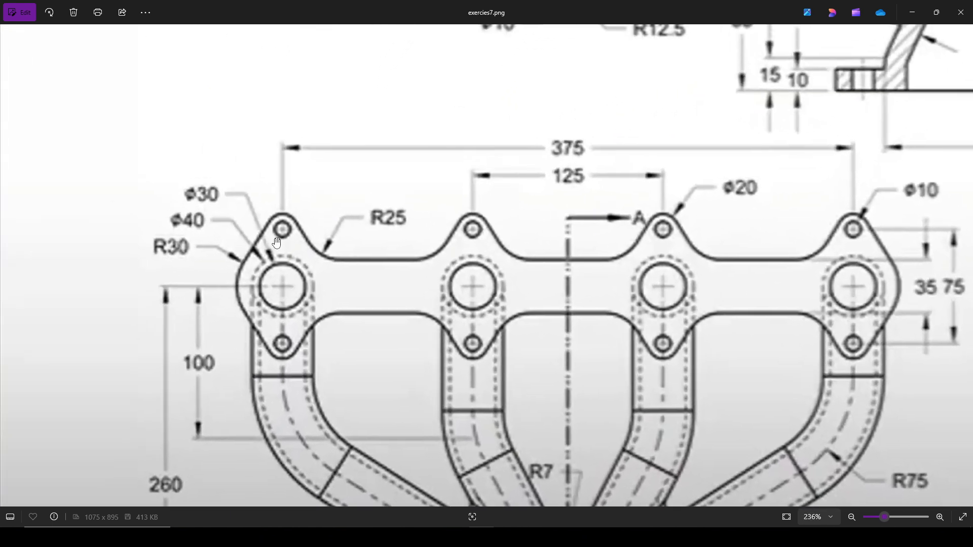
{"action": "scroll", "coordinate": [284, 284], "scroll_direction": "up", "scroll_amount": 2}
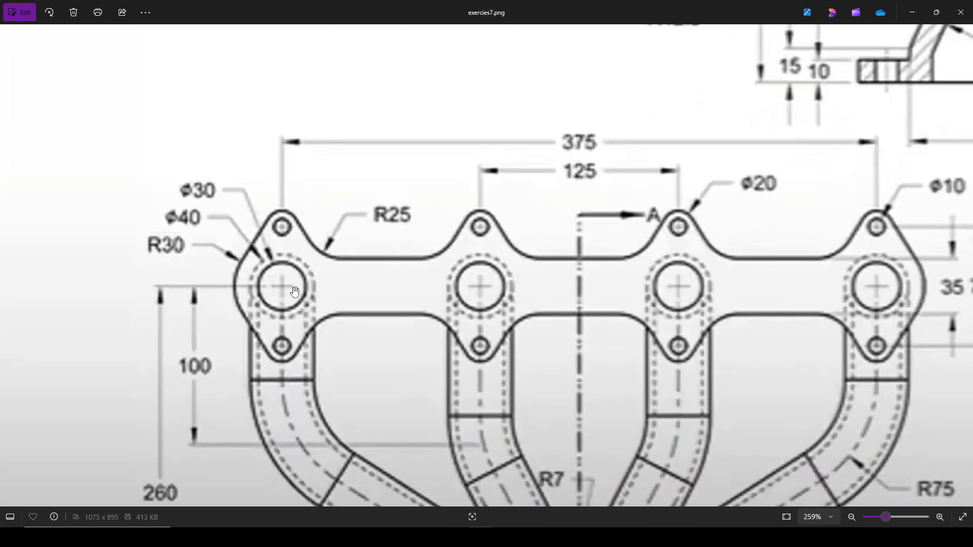
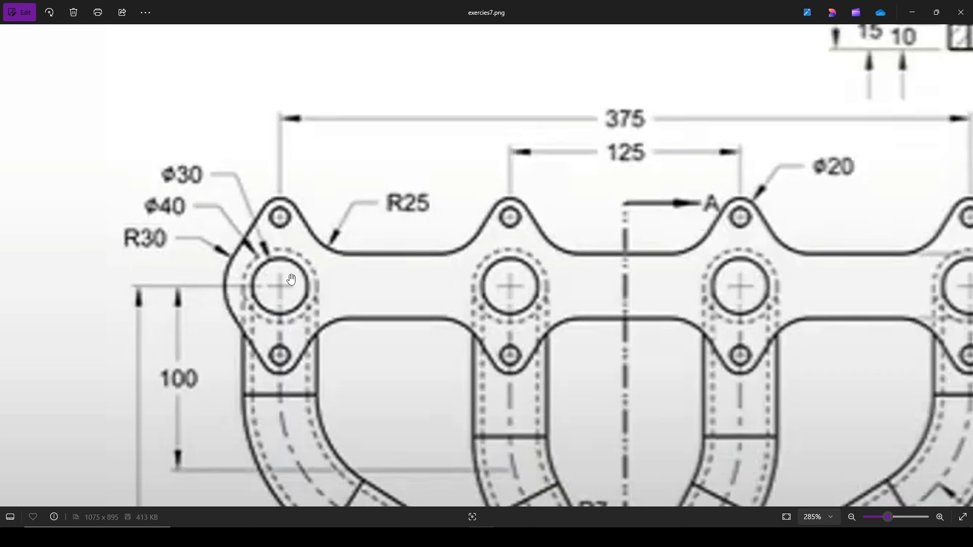
{"action": "scroll", "coordinate": [290, 280], "scroll_direction": "down", "scroll_amount": 2}
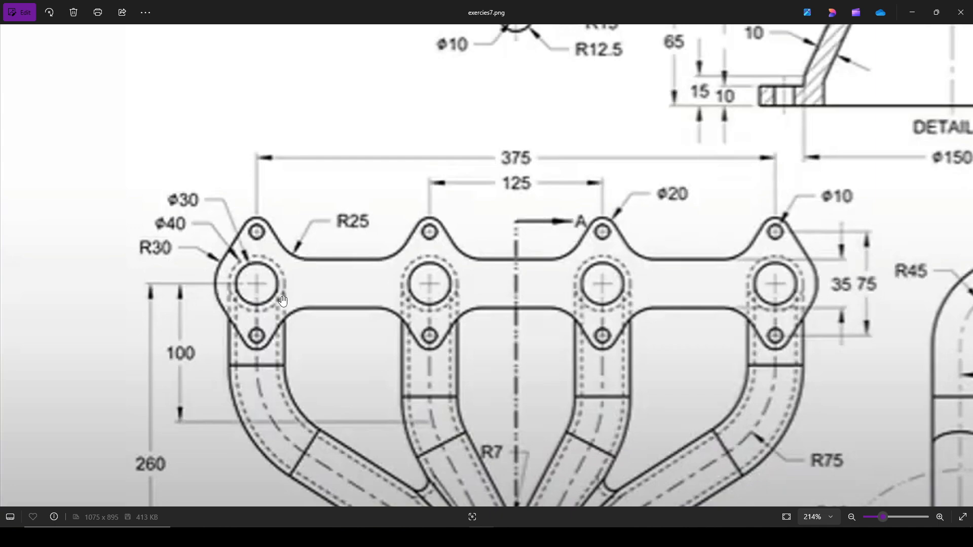
Switch back to FreeCAD and reopen the flange extrusion's sketch for editing
{"action": "key", "text": "alt+Tab"}
{"action": "middle_click_drag", "start_coordinate": [473, 269], "coordinate": [463, 267]}
{"action": "left_click", "coordinate": [80, 113]}
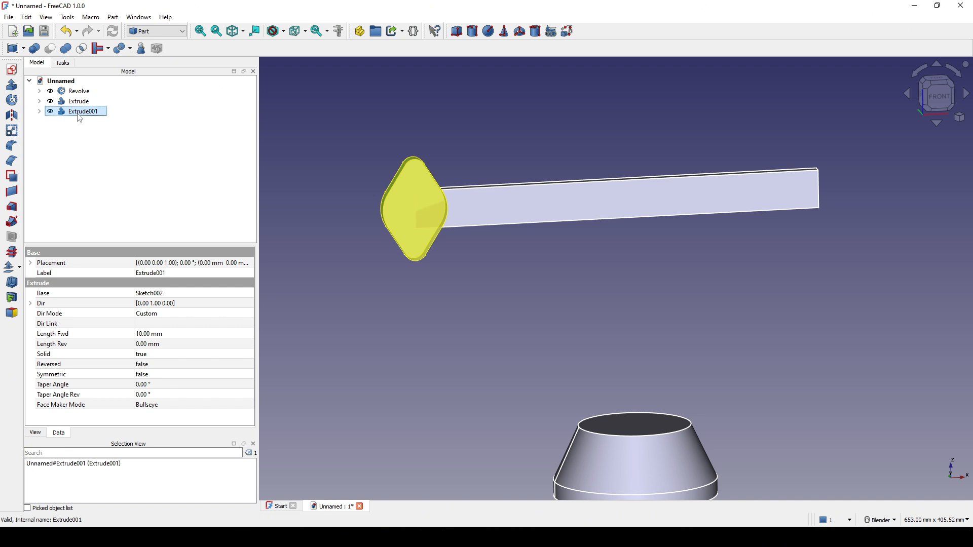
{"action": "double_click", "coordinate": [86, 122]}
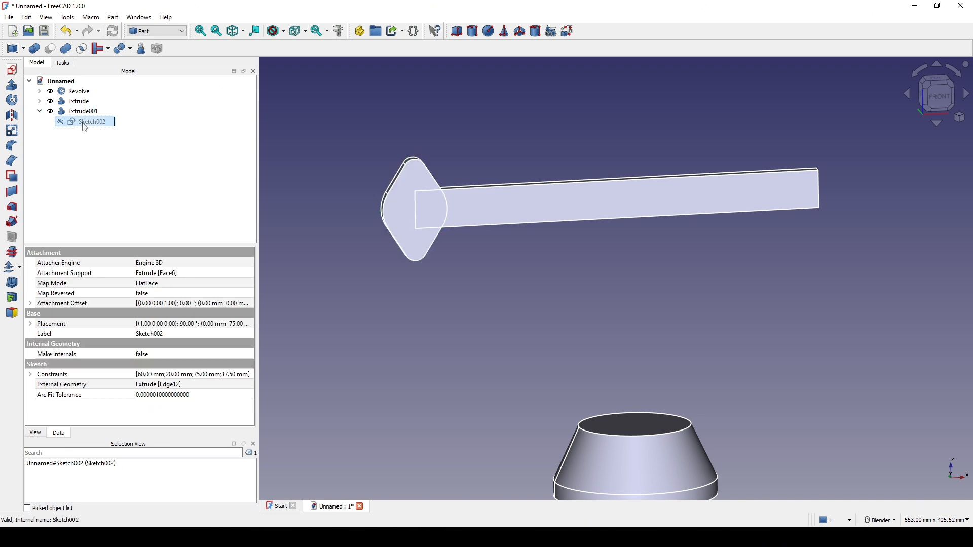
{"action": "scroll", "coordinate": [446, 155], "scroll_direction": "up", "scroll_amount": 4}
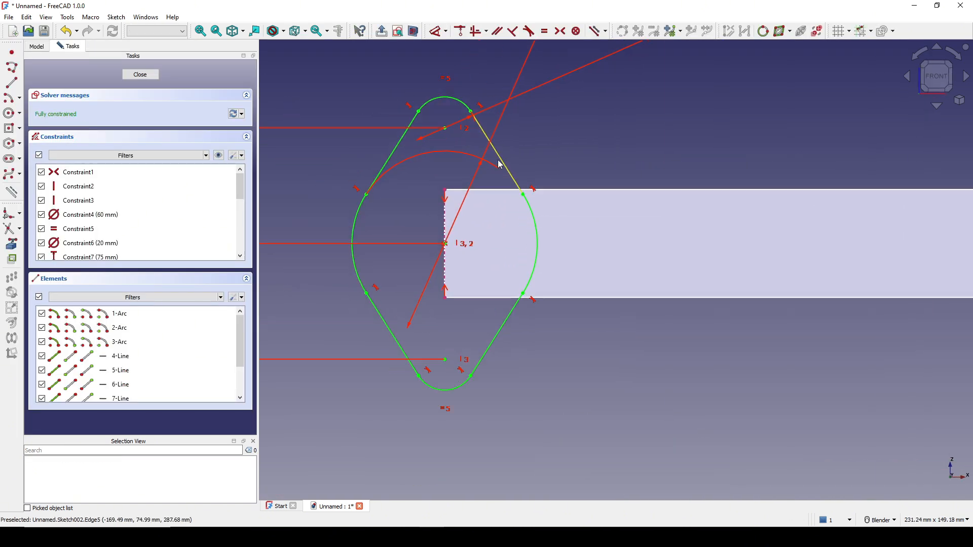
Draw two circles centred on the upper and lower arc centres, about 12 mm and 9.5 mm in diameter
{"action": "left_click", "coordinate": [10, 113]}
{"action": "left_click", "coordinate": [454, 133]}
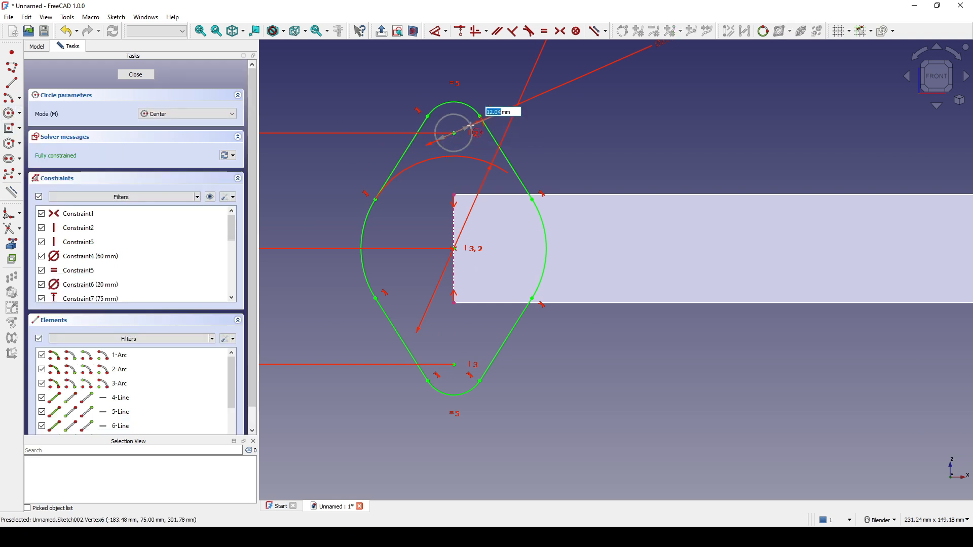
{"action": "left_click", "coordinate": [471, 126]}
{"action": "left_click", "coordinate": [454, 365]}
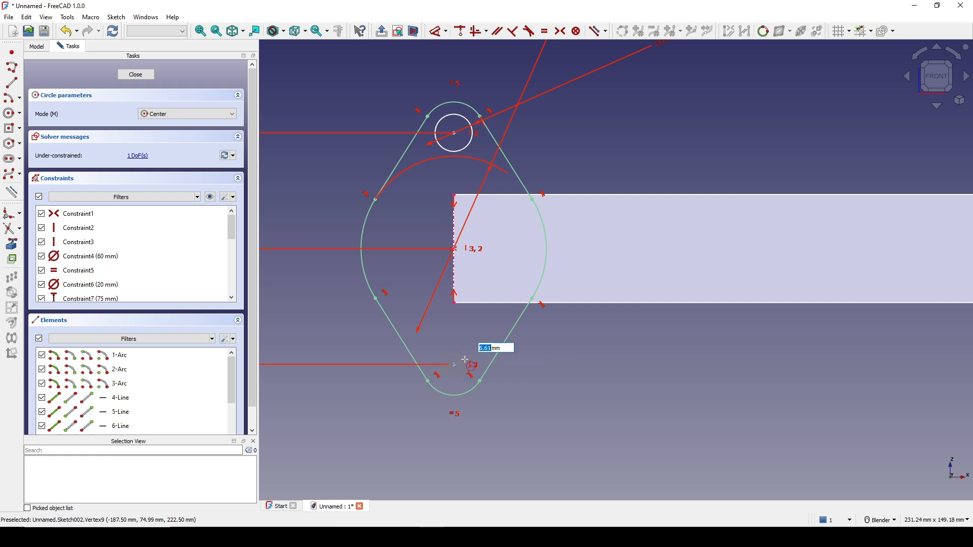
{"action": "left_click", "coordinate": [466, 354]}
{"action": "right_click", "coordinate": [482, 342]}
Constrain the upper and lower bolt-hole circles to equal size
{"action": "left_click", "coordinate": [463, 353]}
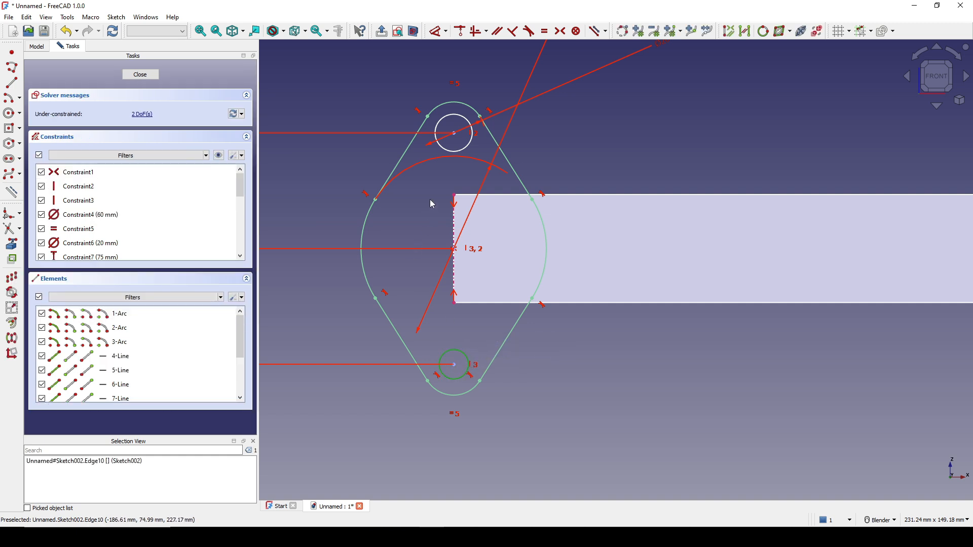
{"action": "left_click", "coordinate": [454, 152]}
{"action": "key", "text": "e"}
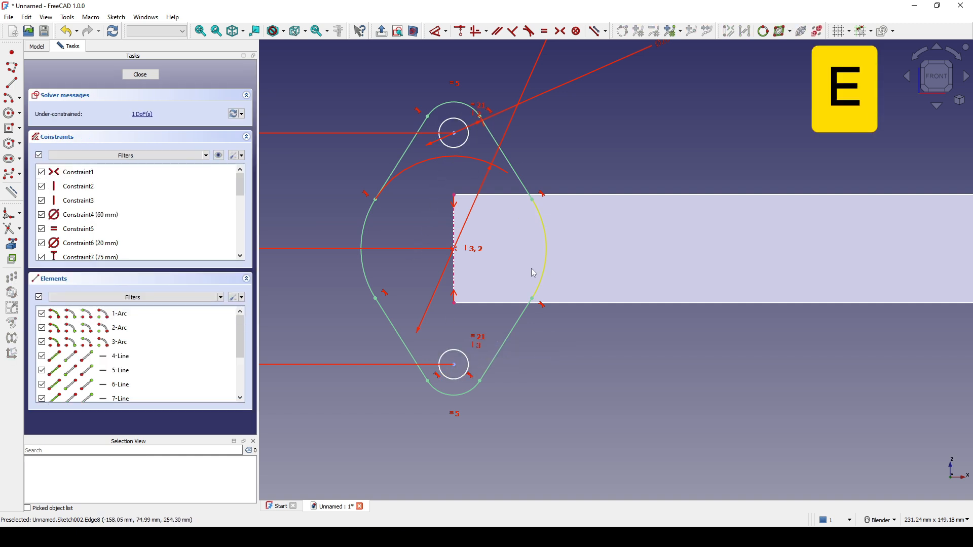
Set the lower bolt-hole circle's diameter to 10 mm after checking it against exercies7.png, and close the sketch
{"action": "middle_click_drag", "start_coordinate": [531, 269], "coordinate": [525, 240], "text": "shift"}
{"action": "left_click", "coordinate": [463, 337]}
{"action": "key", "text": "d"}
{"action": "left_click", "coordinate": [579, 370]}
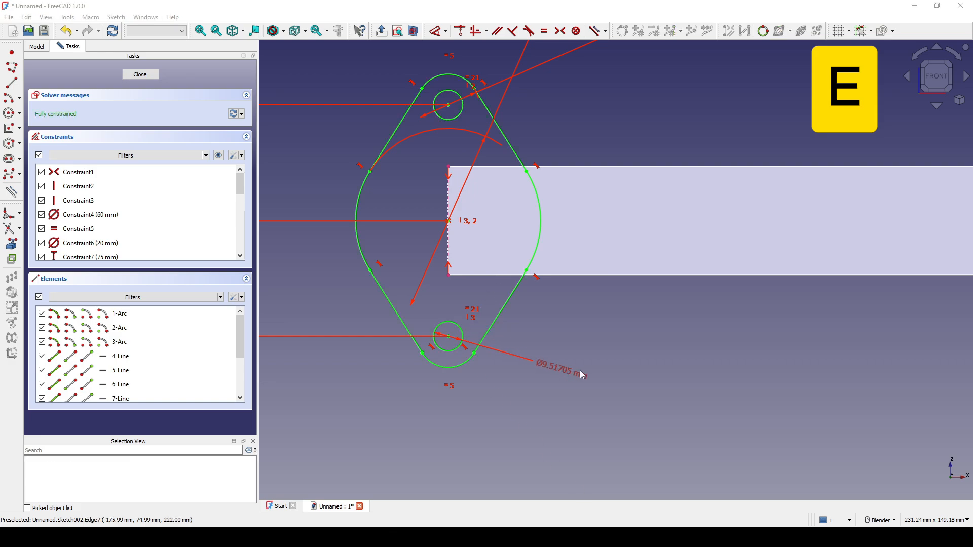
{"action": "key", "text": "alt+Tab"}
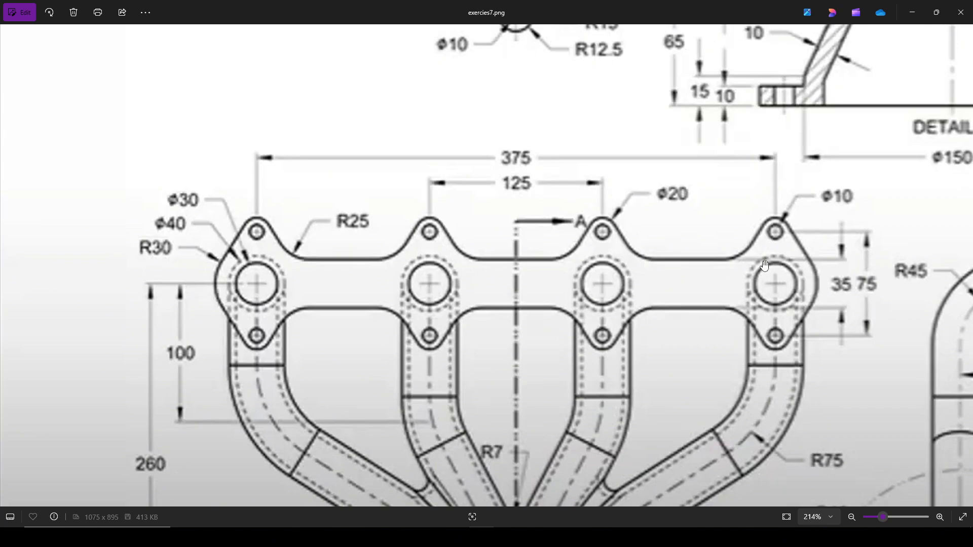
{"action": "key", "text": "alt+Tab"}
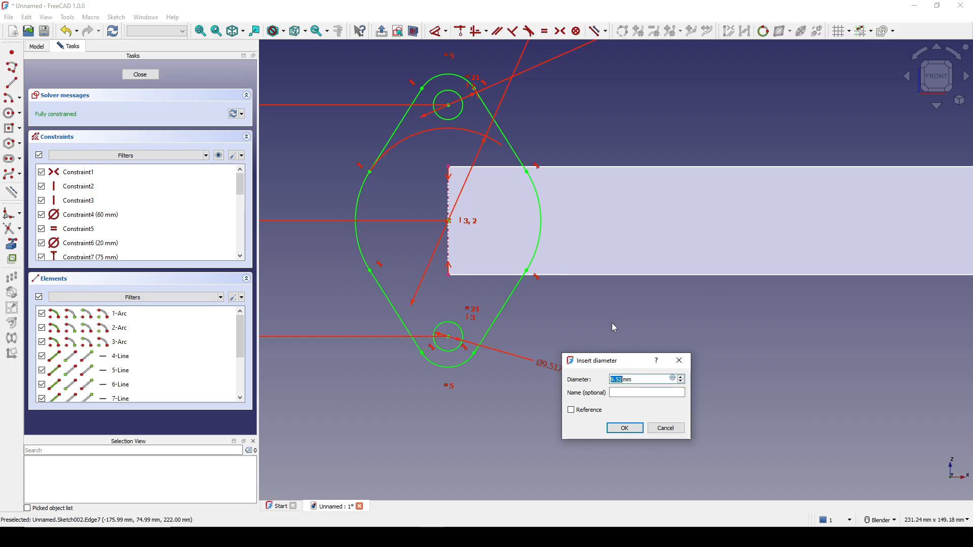
{"action": "type", "text": "10"}
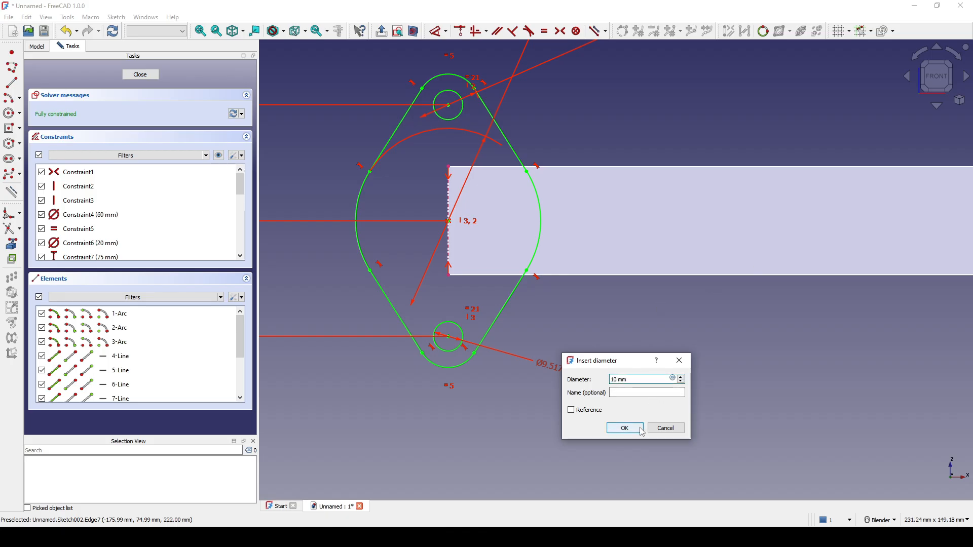
{"action": "left_click", "coordinate": [624, 429]}
{"action": "scroll", "coordinate": [623, 355], "scroll_direction": "down", "scroll_amount": 2}
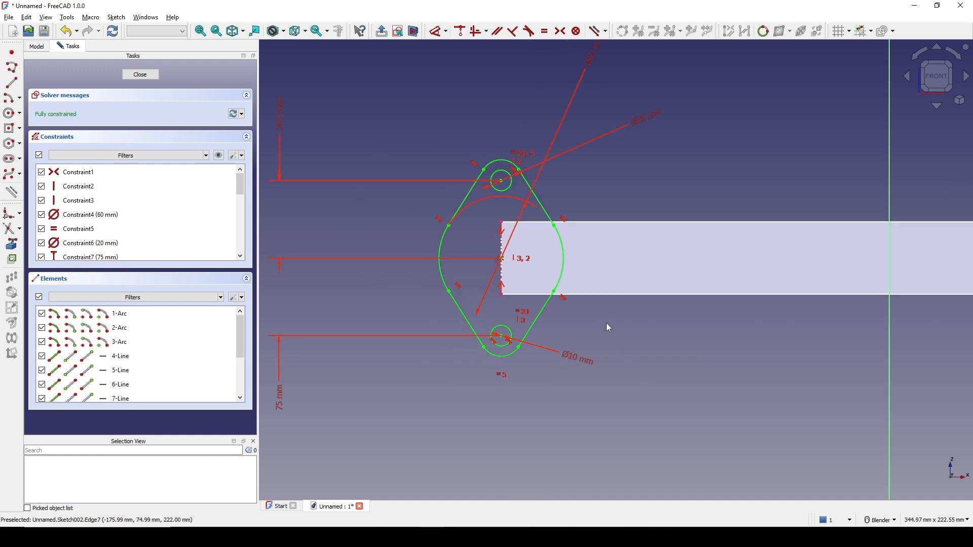
{"action": "left_click", "coordinate": [146, 77]}
Inspect the flange's two bolt holes and its overlap with the long bar from several angles
{"action": "middle_click_drag", "start_coordinate": [393, 215], "coordinate": [458, 255]}
{"action": "left_click", "coordinate": [458, 255]}
{"action": "middle_click_drag", "start_coordinate": [410, 235], "coordinate": [414, 211]}
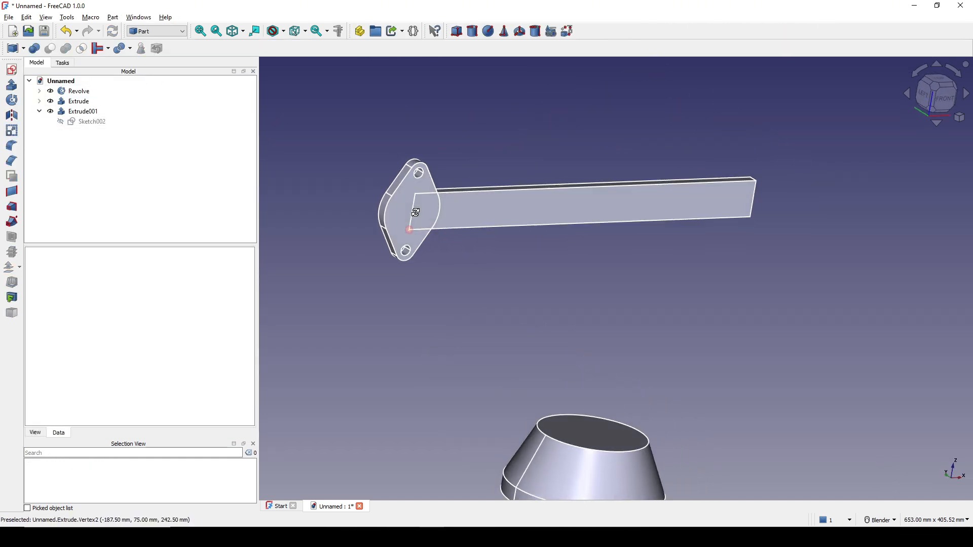
{"action": "scroll", "coordinate": [417, 181], "scroll_direction": "up", "scroll_amount": 1}
{"action": "middle_click_drag", "start_coordinate": [474, 241], "coordinate": [452, 235]}
{"action": "scroll", "coordinate": [472, 152], "scroll_direction": "up", "scroll_amount": 1}
{"action": "left_click", "coordinate": [493, 297]}
{"action": "scroll", "coordinate": [498, 285], "scroll_direction": "down", "scroll_amount": 1}
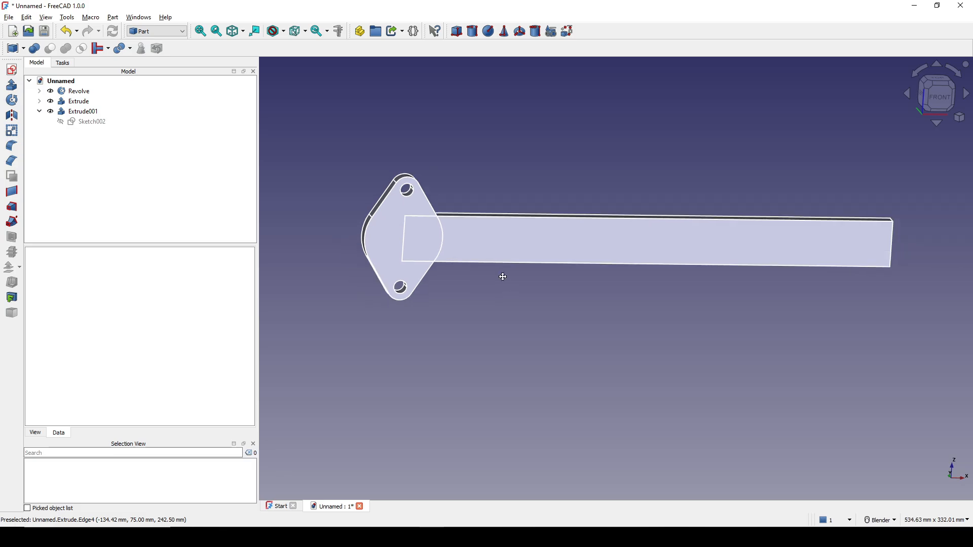
{"action": "middle_click_drag", "start_coordinate": [501, 276], "coordinate": [487, 261], "text": "shift"}
Compare the flange with exercies7.png, examining the spacing and positions of the four flanges along the plate
{"action": "key", "text": "alt+Tab"}
{"action": "scroll", "coordinate": [473, 268], "scroll_direction": "down", "scroll_amount": 1}
{"action": "scroll", "coordinate": [353, 273], "scroll_direction": "up", "scroll_amount": 1}
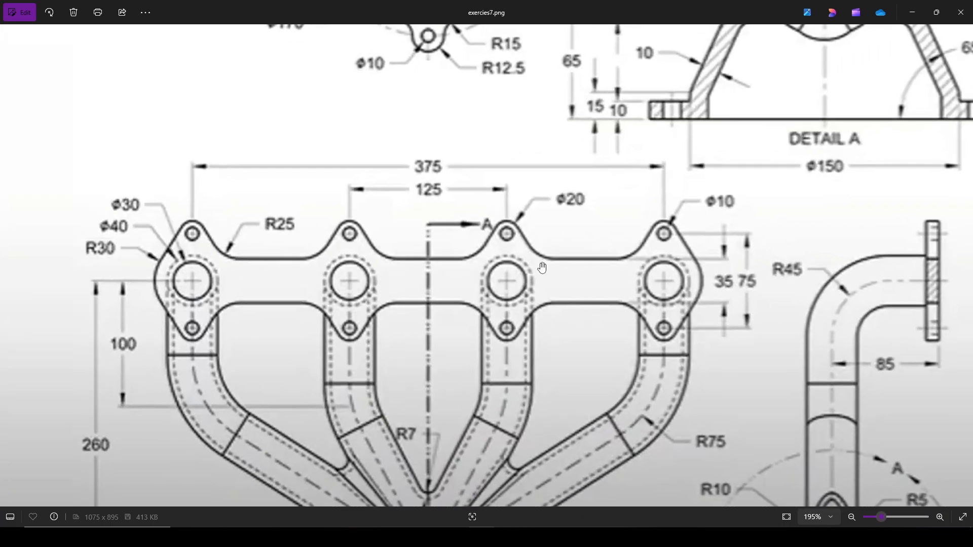
{"action": "key", "text": "alt+Tab"}
{"action": "middle_click_drag", "start_coordinate": [498, 278], "coordinate": [495, 299]}
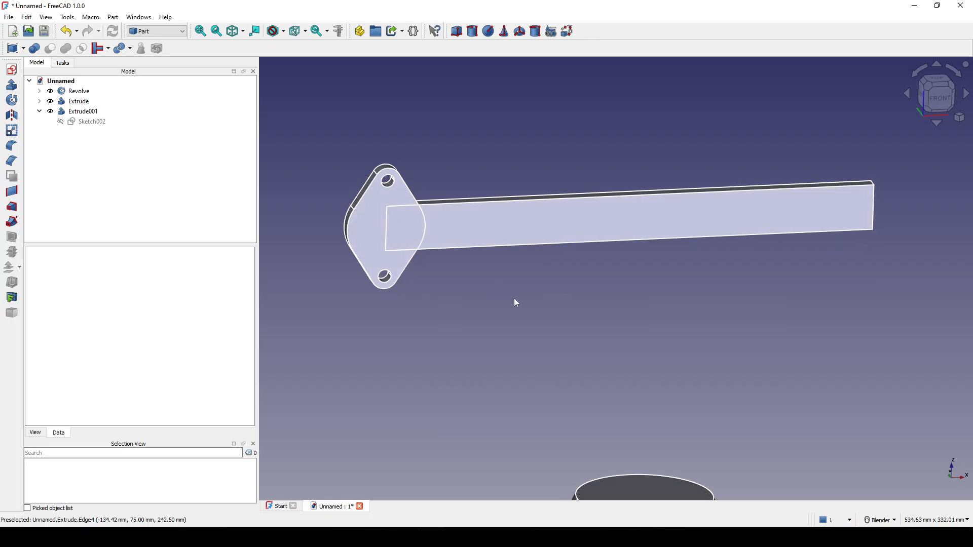
{"action": "key", "text": "alt+Tab"}
{"action": "scroll", "coordinate": [489, 278], "scroll_direction": "down", "scroll_amount": 1}
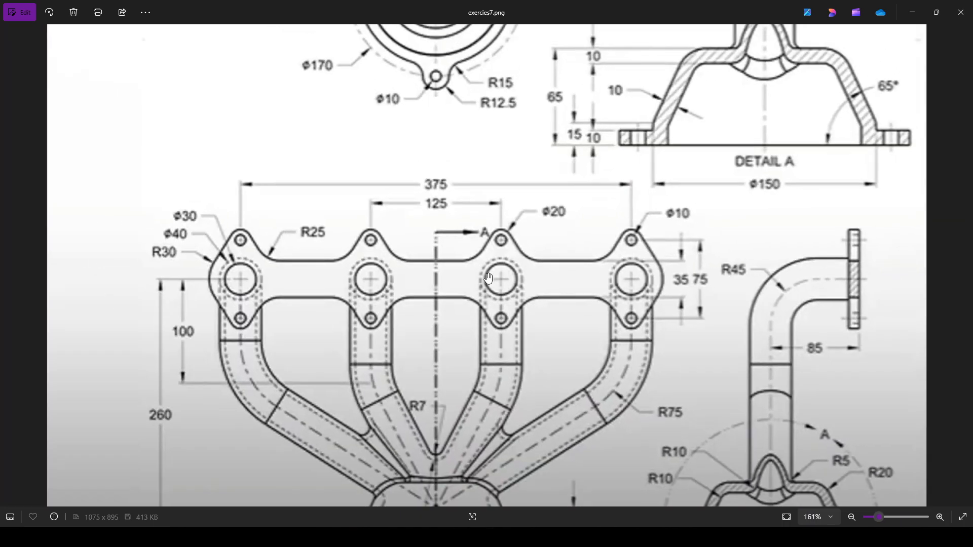
{"action": "scroll", "coordinate": [416, 223], "scroll_direction": "up", "scroll_amount": 2}
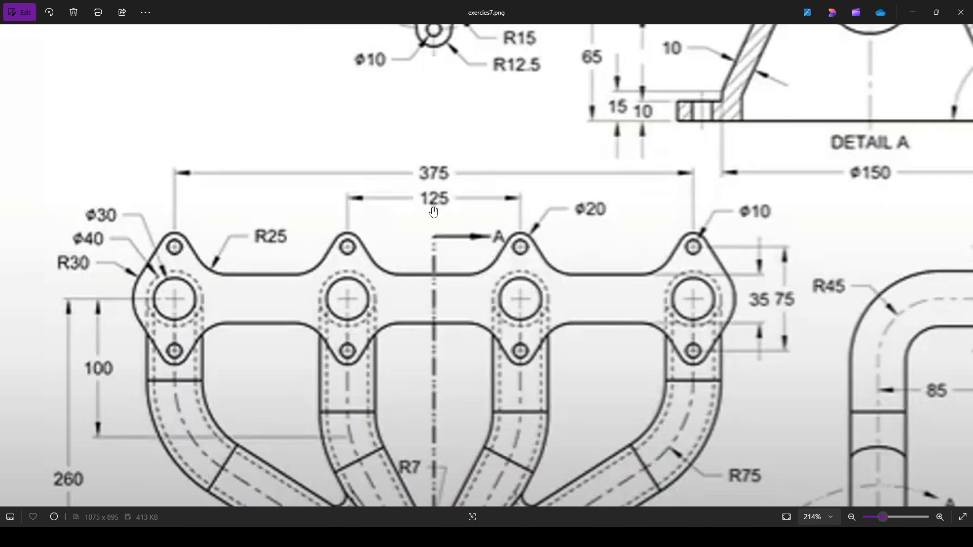
Copy only the flange extrusion without its dependencies, paste it three times, and collapse the flange entries in the model tree
{"action": "key", "text": "alt+Tab"}
{"action": "middle_click_drag", "start_coordinate": [487, 239], "coordinate": [446, 269]}
{"action": "left_click", "coordinate": [81, 111]}
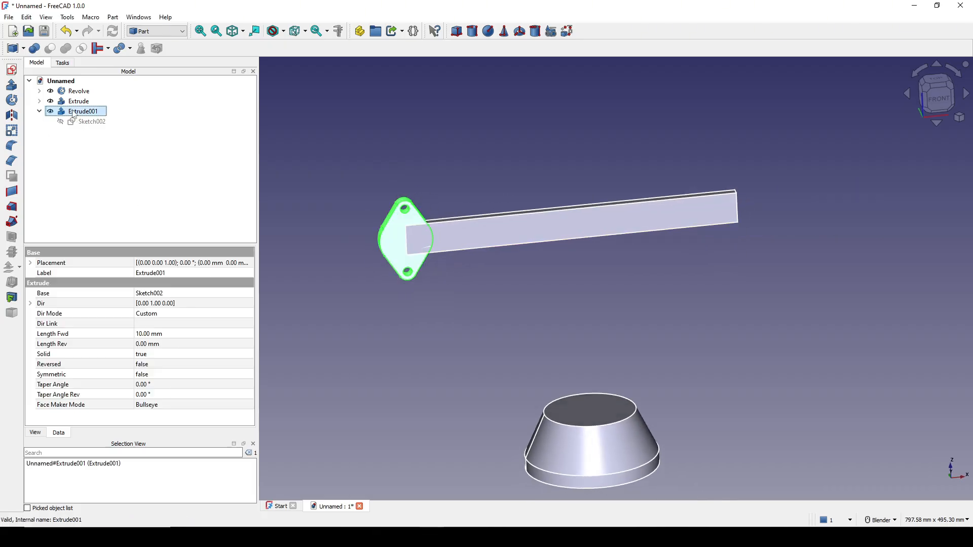
{"action": "key", "text": "ctrl+c"}
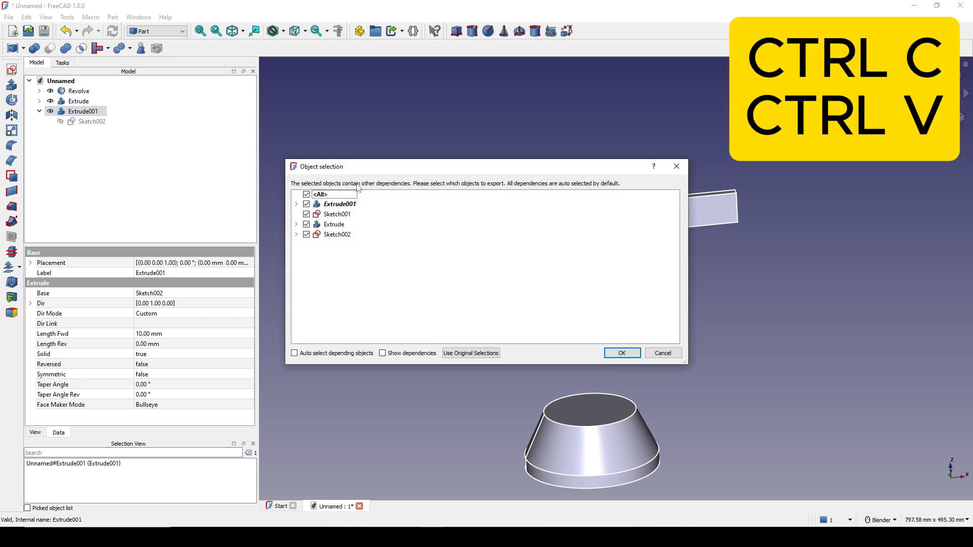
{"action": "left_click", "coordinate": [306, 195]}
{"action": "left_click", "coordinate": [306, 205]}
{"action": "left_click", "coordinate": [623, 353]}
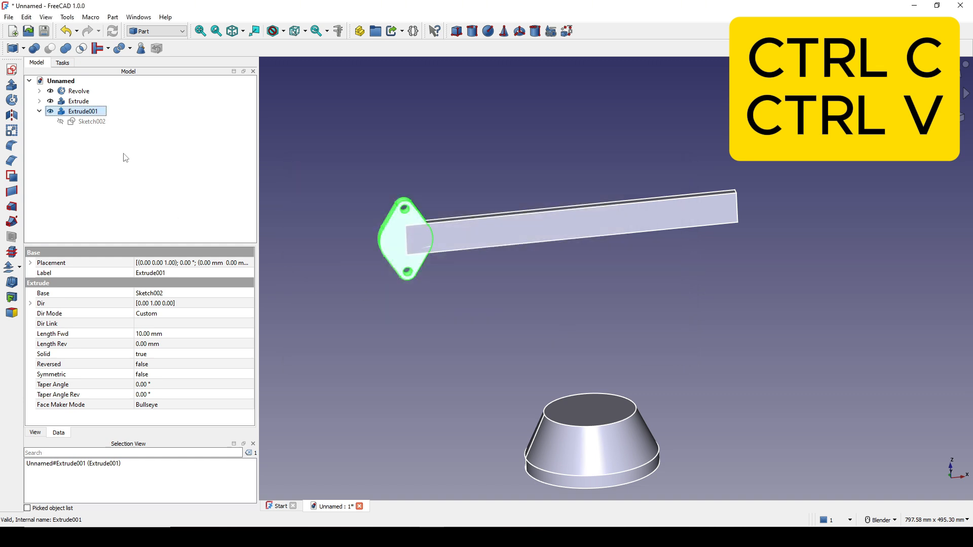
{"action": "key", "text": "ctrl+v"}
{"action": "key", "text": "ctrl+v"}
{"action": "key", "text": "ctrl+v"}
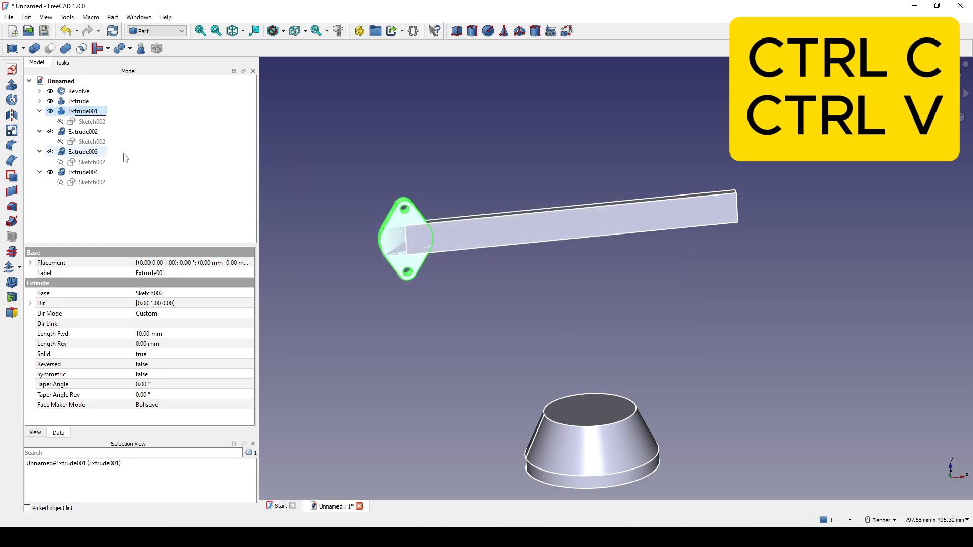
{"action": "left_click", "coordinate": [39, 111]}
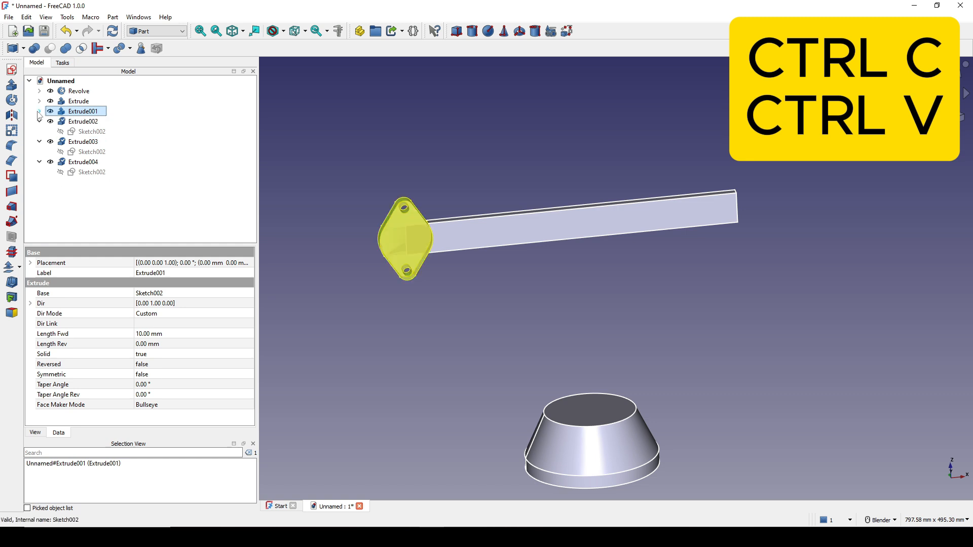
{"action": "left_click", "coordinate": [39, 121]}
{"action": "left_click", "coordinate": [39, 131]}
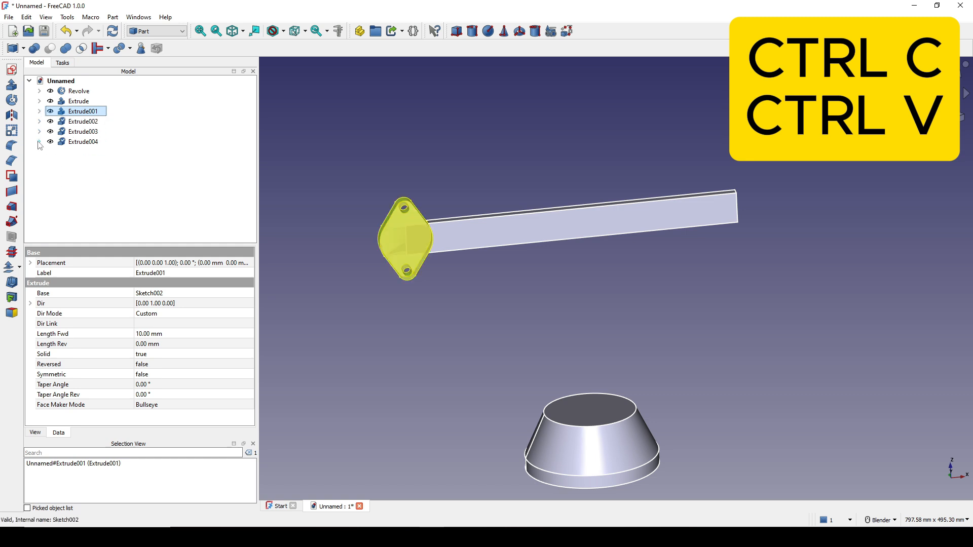
Transform the first flange copy, moving it 125 mm along the X axis
{"action": "left_click", "coordinate": [89, 123]}
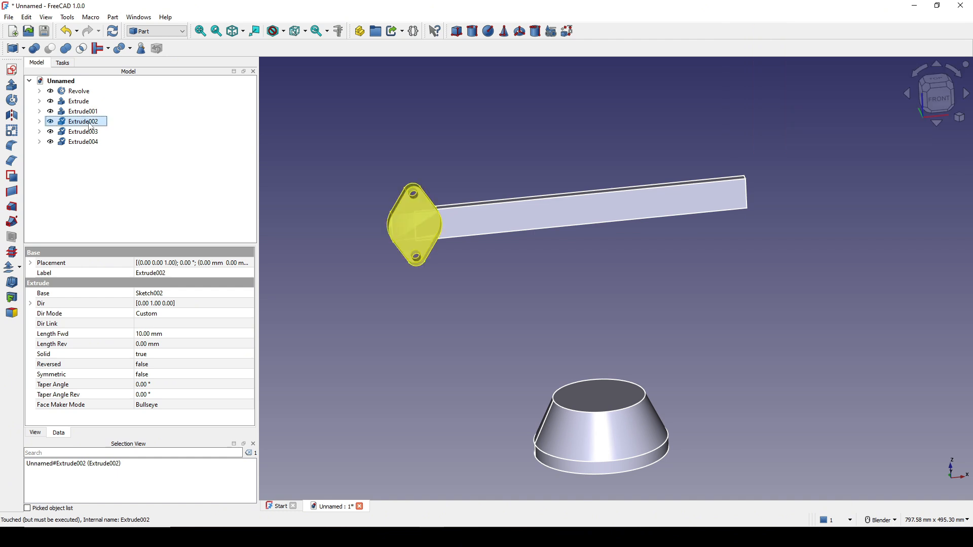
{"action": "right_click", "coordinate": [89, 125]}
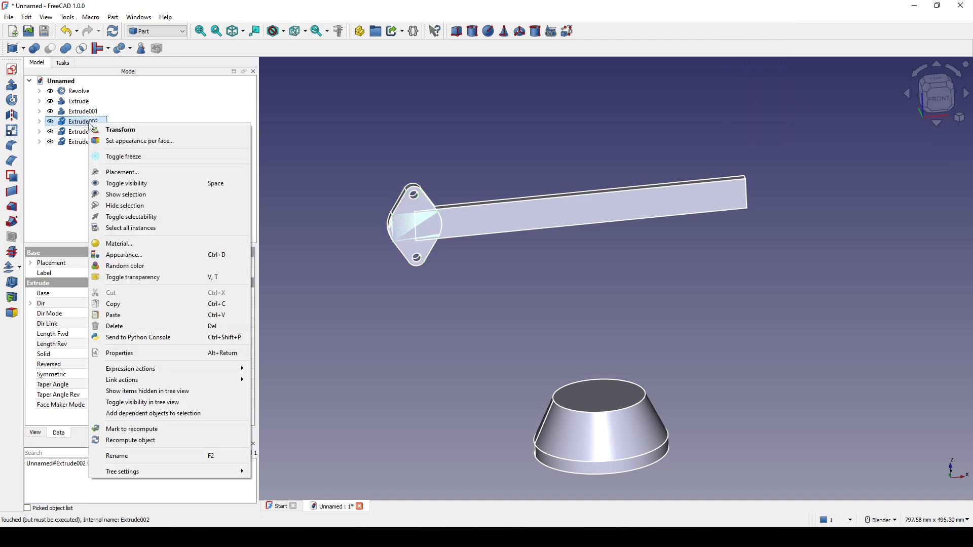
{"action": "left_click", "coordinate": [132, 131]}
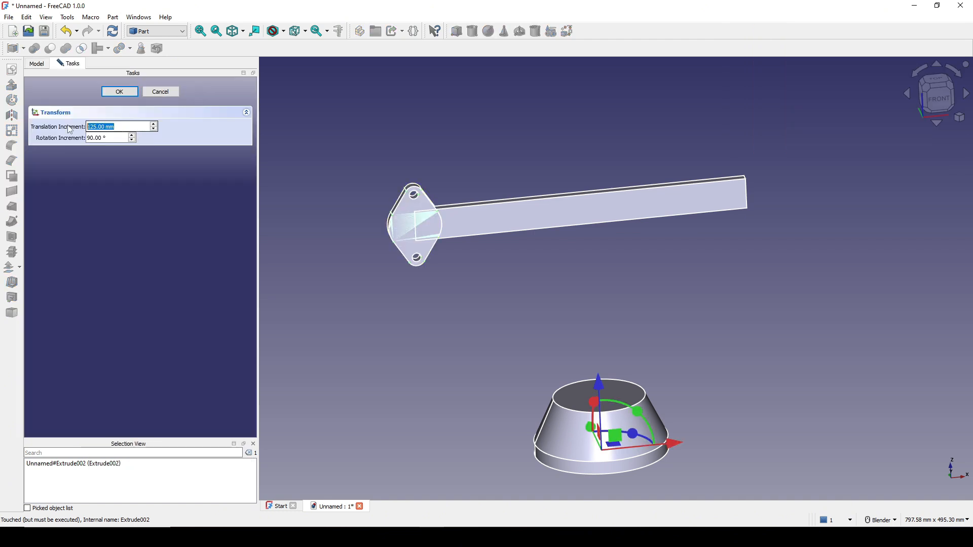
{"action": "scroll", "coordinate": [697, 427], "scroll_direction": "down", "scroll_amount": 2}
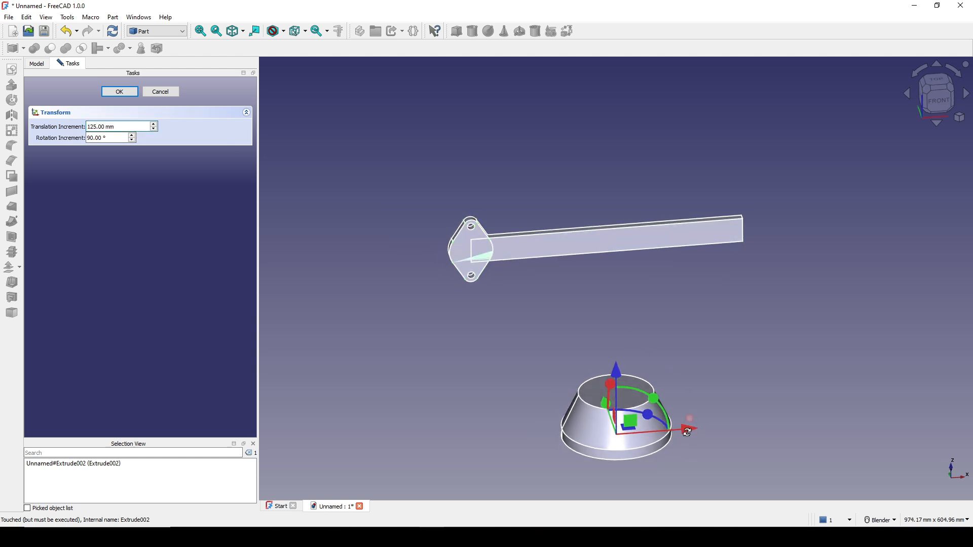
{"action": "left_click_drag", "start_coordinate": [703, 432], "coordinate": [763, 432]}
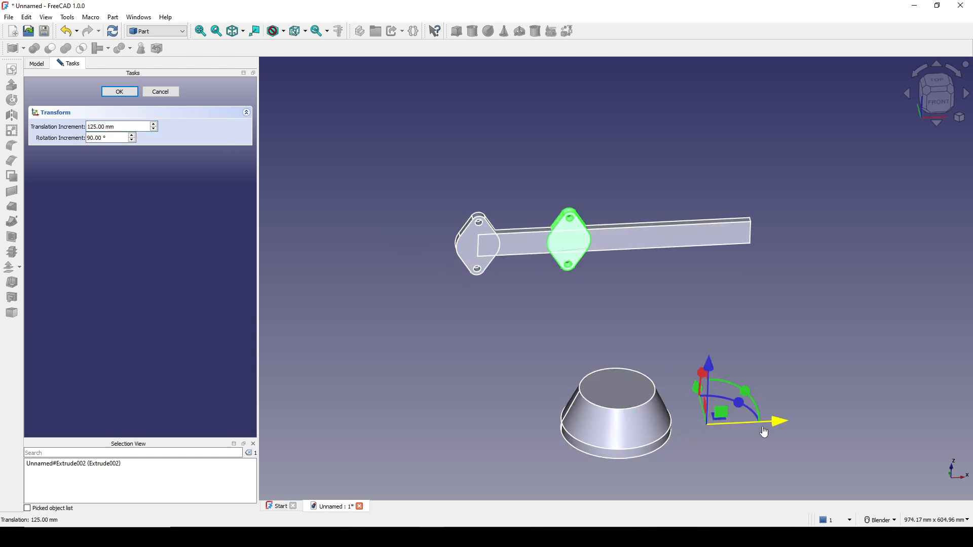
{"action": "left_click", "coordinate": [120, 92]}
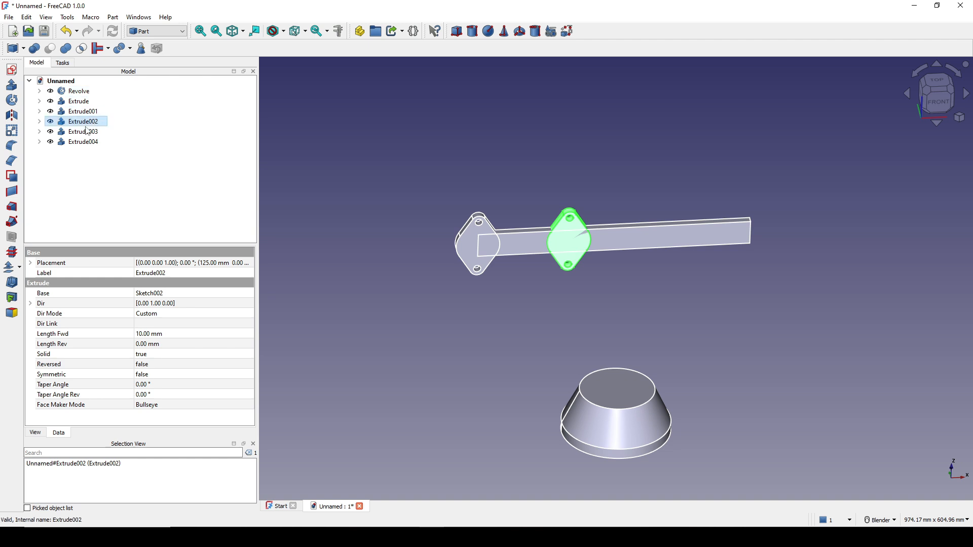
Transform the second flange copy, moving it 250 mm along the X axis
{"action": "left_click", "coordinate": [83, 132]}
{"action": "right_click", "coordinate": [84, 133]}
{"action": "left_click", "coordinate": [108, 139]}
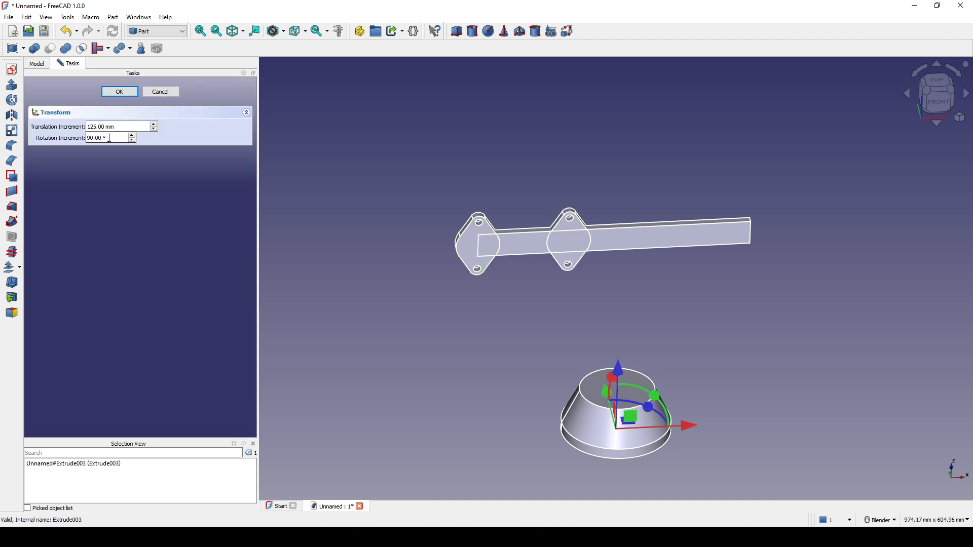
{"action": "left_click_drag", "start_coordinate": [695, 429], "coordinate": [765, 428]}
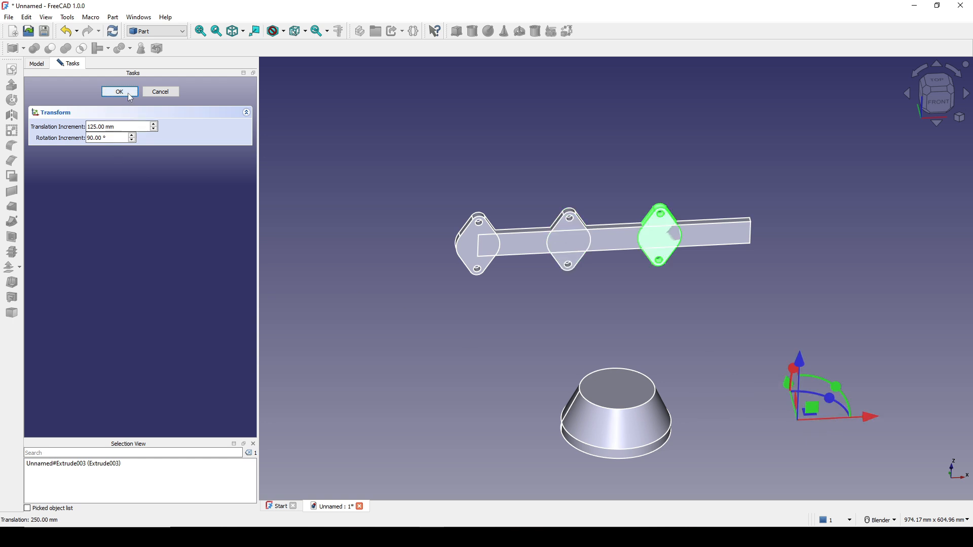
{"action": "left_click", "coordinate": [119, 92]}
Transform the third flange copy, moving it 375 mm along the X axis to the far end of the bar
{"action": "left_click", "coordinate": [95, 143]}
{"action": "right_click", "coordinate": [95, 143]}
{"action": "left_click", "coordinate": [115, 150]}
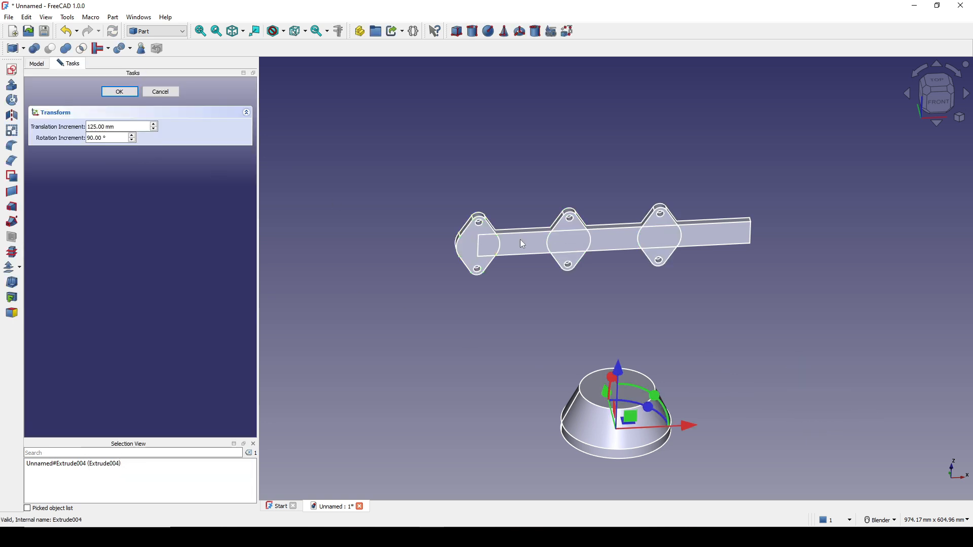
{"action": "left_click", "coordinate": [682, 408]}
{"action": "left_click_drag", "start_coordinate": [586, 411], "coordinate": [812, 399]}
{"action": "left_click", "coordinate": [120, 91]}
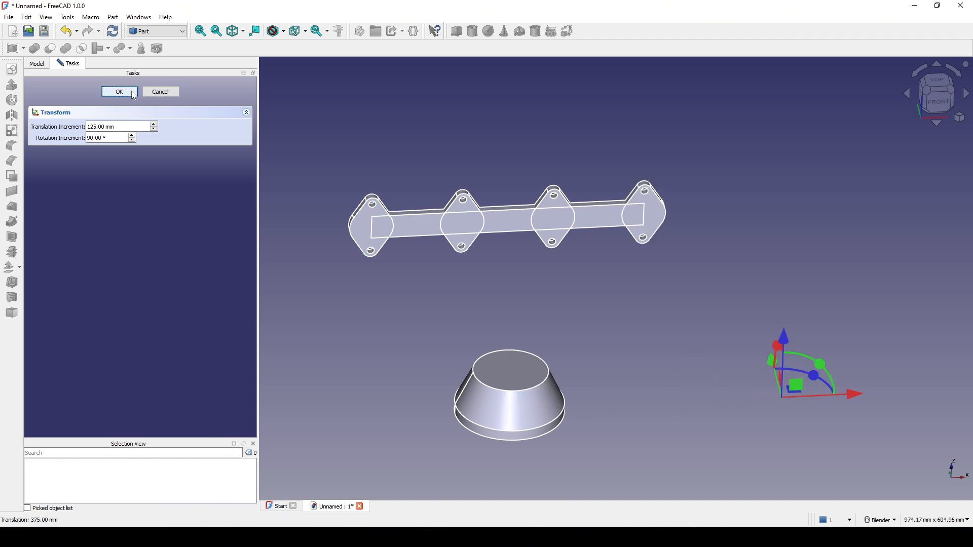
Fuse the long bar and all four flanges into one solid with a Boolean union
{"action": "middle_click_drag", "start_coordinate": [411, 309], "coordinate": [449, 313]}
{"action": "scroll", "coordinate": [449, 314], "scroll_direction": "up", "scroll_amount": 2}
{"action": "mouse_move", "coordinate": [444, 272]}
{"action": "middle_mouse_down", "text": "shift"}
{"action": "mouse_move", "coordinate": [449, 325]}
{"action": "mouse_move", "coordinate": [457, 302]}
{"action": "mouse_move", "coordinate": [437, 266]}
{"action": "middle_mouse_up", "text": "shift"}
{"action": "scroll", "coordinate": [434, 266], "scroll_direction": "down", "scroll_amount": 2}
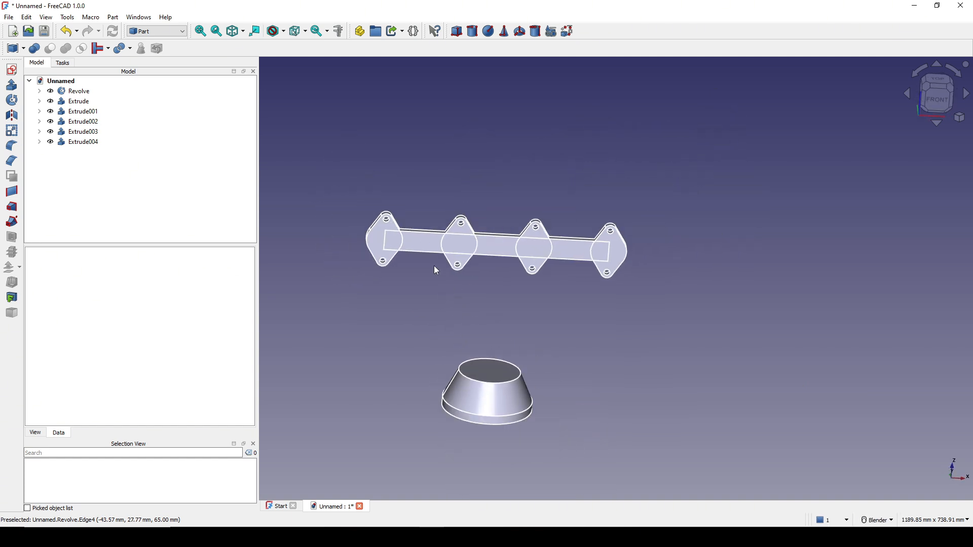
{"action": "key", "text": "shift+b"}
{"action": "left_click_drag", "start_coordinate": [309, 159], "coordinate": [686, 313]}
{"action": "scroll", "coordinate": [388, 230], "scroll_direction": "up", "scroll_amount": 1}
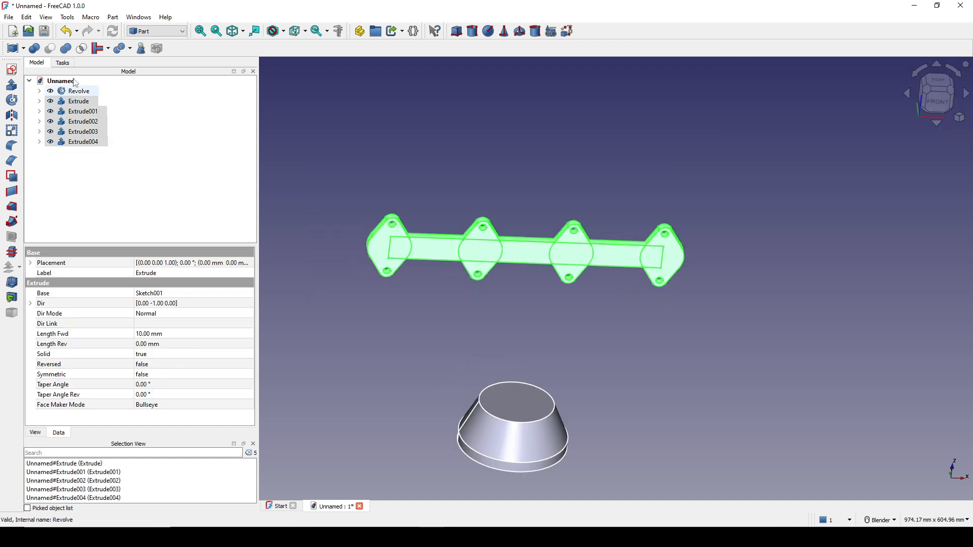
{"action": "left_click", "coordinate": [66, 48]}
{"action": "middle_click_drag", "start_coordinate": [586, 341], "coordinate": [602, 307]}
{"action": "scroll", "coordinate": [602, 306], "scroll_direction": "up", "scroll_amount": 2}
{"action": "middle_click_drag", "start_coordinate": [425, 309], "coordinate": [493, 281], "text": "shift"}
{"action": "scroll", "coordinate": [495, 285], "scroll_direction": "down", "scroll_amount": 2}
Review the fused plate's Refine property, keep it set to true, and inspect the merged faces
{"action": "left_click", "coordinate": [78, 101]}
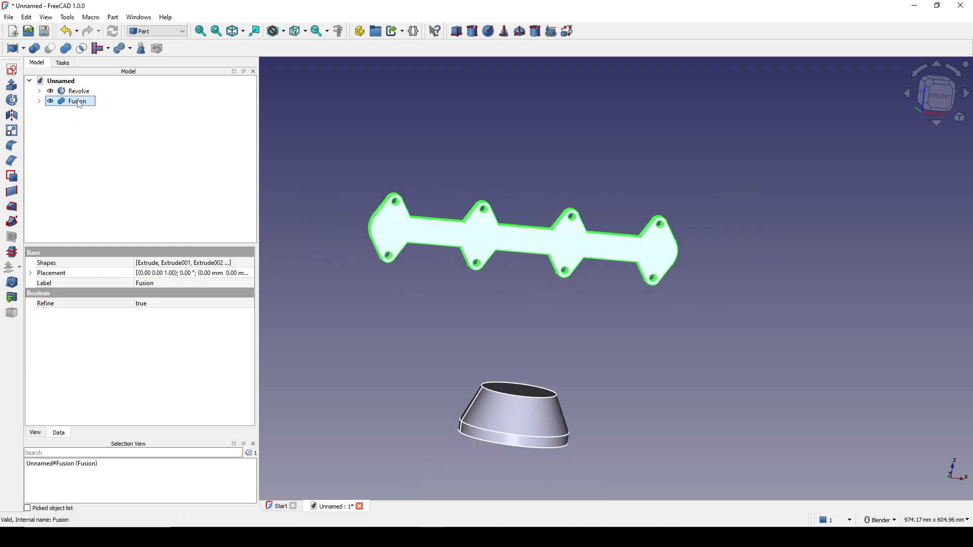
{"action": "left_click", "coordinate": [59, 304]}
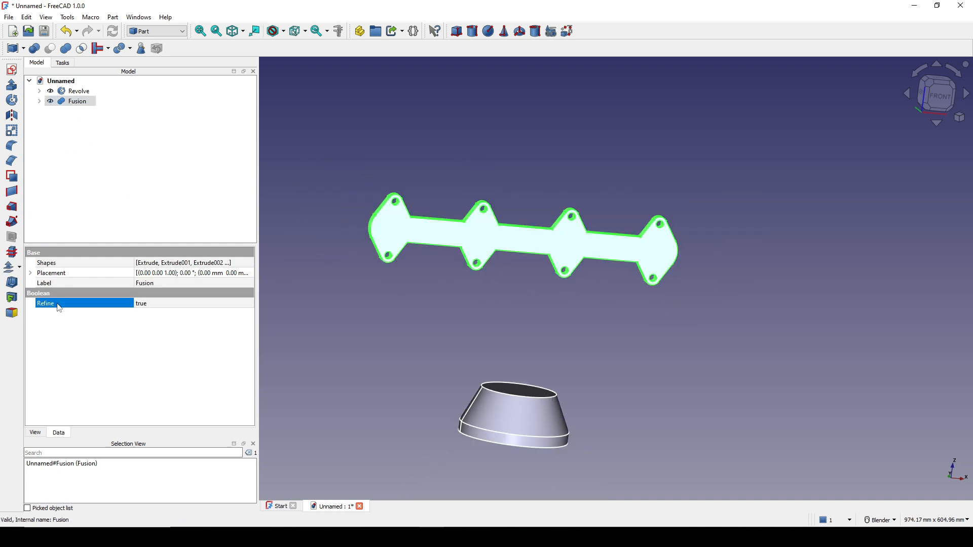
{"action": "left_click", "coordinate": [182, 307]}
{"action": "left_click", "coordinate": [180, 305]}
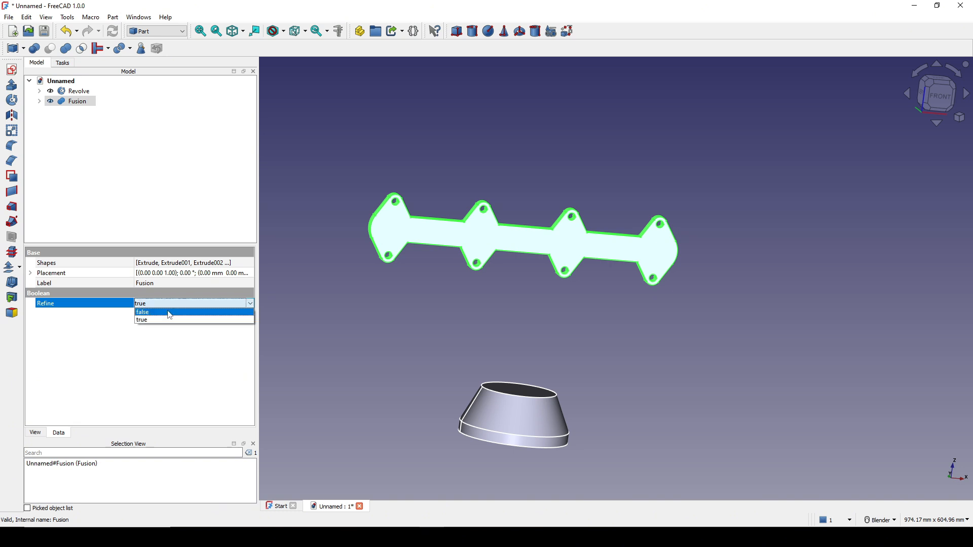
{"action": "left_click", "coordinate": [158, 322]}
{"action": "scroll", "coordinate": [583, 269], "scroll_direction": "up", "scroll_amount": 1}
{"action": "middle_click_drag", "start_coordinate": [497, 276], "coordinate": [542, 328]}
{"action": "left_click", "coordinate": [495, 283]}
{"action": "middle_click_drag", "start_coordinate": [498, 327], "coordinate": [473, 323]}
Check the corner radii where the flanges meet the bar in exercies7.png
{"action": "key", "text": "alt+Tab"}
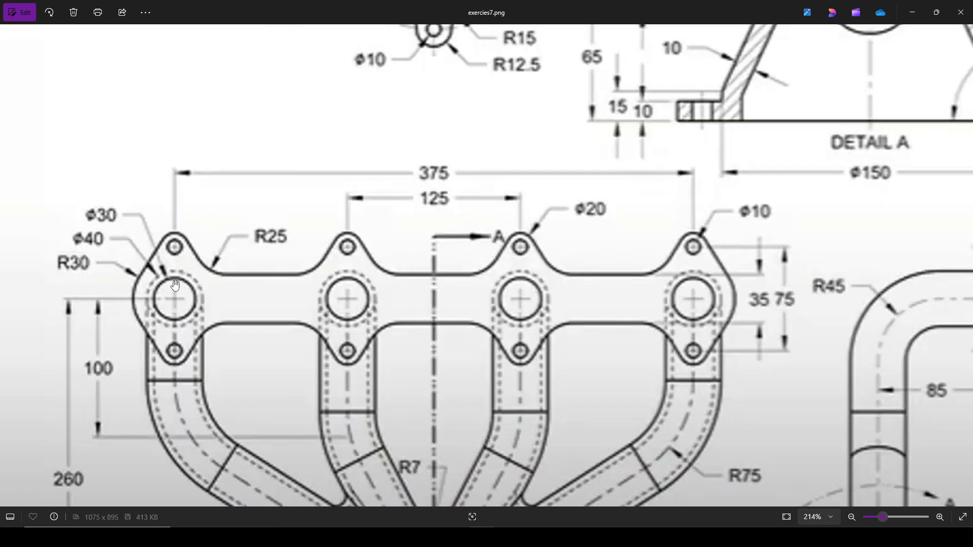
{"action": "scroll", "coordinate": [201, 268], "scroll_direction": "up", "scroll_amount": 2}
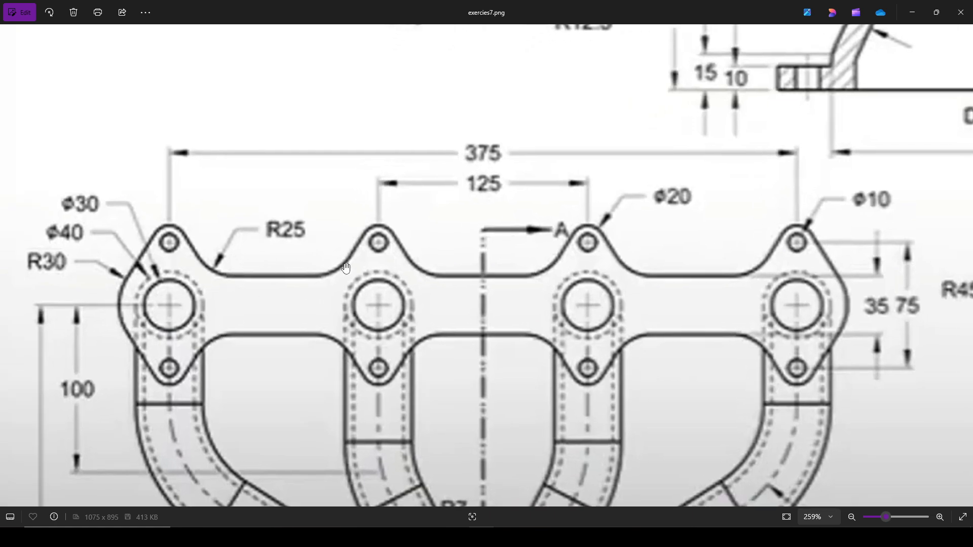
{"action": "key", "text": "alt+Tab"}
Select the upper and lower inner corner edges where the first flange meets the bar
{"action": "middle_click_drag", "start_coordinate": [439, 319], "coordinate": [440, 334]}
{"action": "scroll", "coordinate": [463, 265], "scroll_direction": "up", "scroll_amount": 2}
{"action": "scroll", "coordinate": [458, 309], "scroll_direction": "up", "scroll_amount": 2}
{"action": "middle_click_drag", "start_coordinate": [464, 264], "coordinate": [456, 326], "text": "shift"}
{"action": "scroll", "coordinate": [424, 246], "scroll_direction": "up", "scroll_amount": 3}
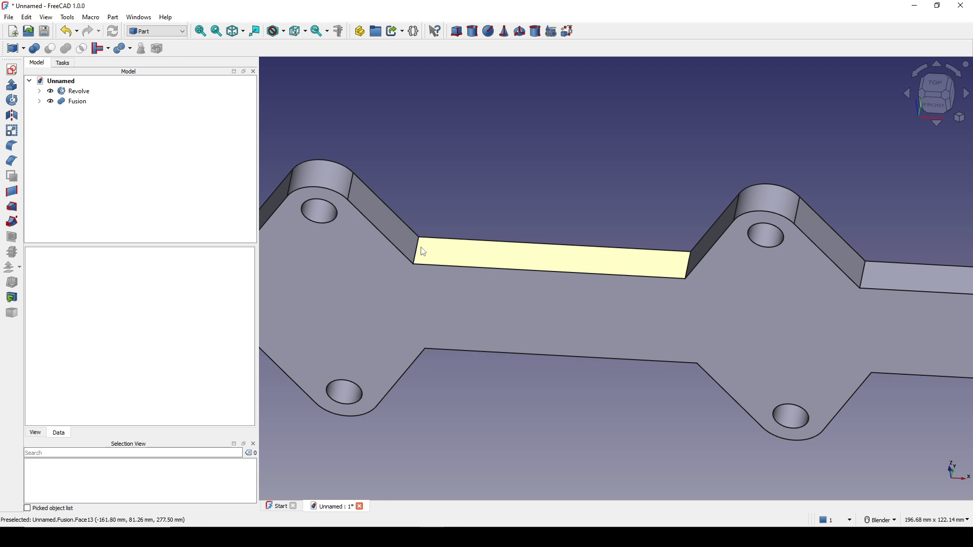
{"action": "left_click", "coordinate": [416, 247]}
{"action": "middle_click_drag", "start_coordinate": [460, 304], "coordinate": [459, 236]}
{"action": "scroll", "coordinate": [456, 283], "scroll_direction": "up", "scroll_amount": 2}
{"action": "left_click", "coordinate": [457, 282], "text": "ctrl"}
{"action": "scroll", "coordinate": [472, 302], "scroll_direction": "down", "scroll_amount": 4}
{"action": "middle_click_drag", "start_coordinate": [594, 298], "coordinate": [495, 262], "text": "shift"}
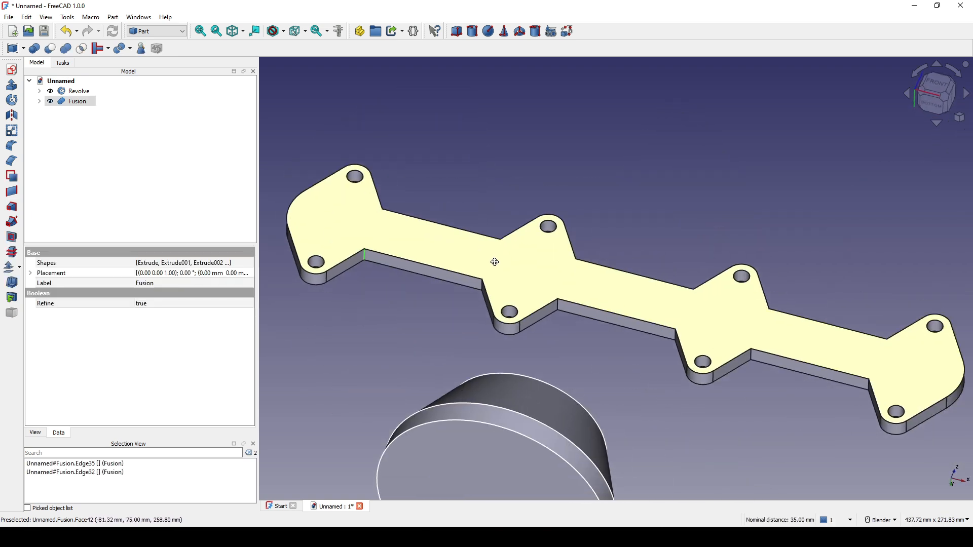
Add the four inner corner edges where the second flange meets the bar to the selection
{"action": "middle_click_drag", "start_coordinate": [488, 295], "coordinate": [546, 307]}
{"action": "scroll", "coordinate": [545, 309], "scroll_direction": "up", "scroll_amount": 1}
{"action": "left_click", "coordinate": [455, 280], "text": "ctrl"}
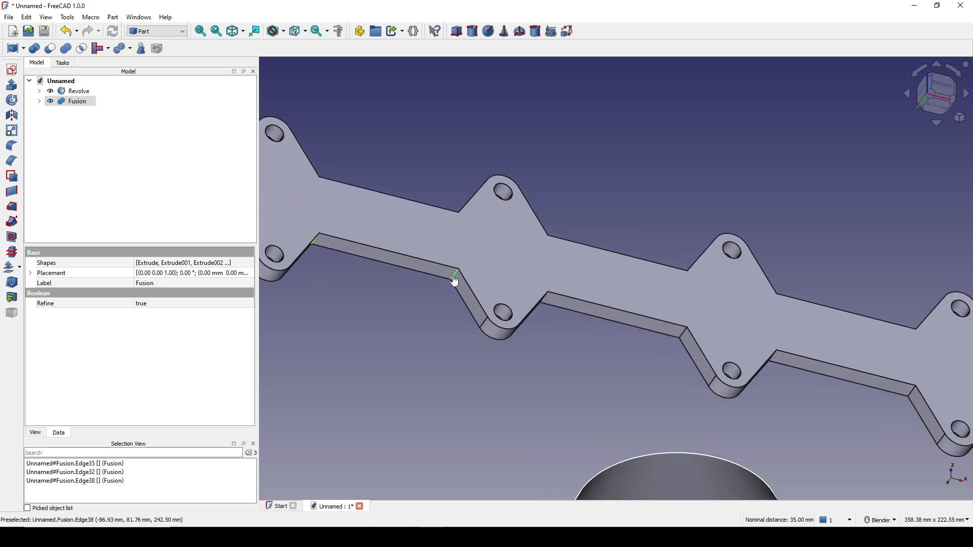
{"action": "middle_click_drag", "start_coordinate": [454, 278], "coordinate": [445, 276]}
{"action": "scroll", "coordinate": [546, 303], "scroll_direction": "up", "scroll_amount": 2}
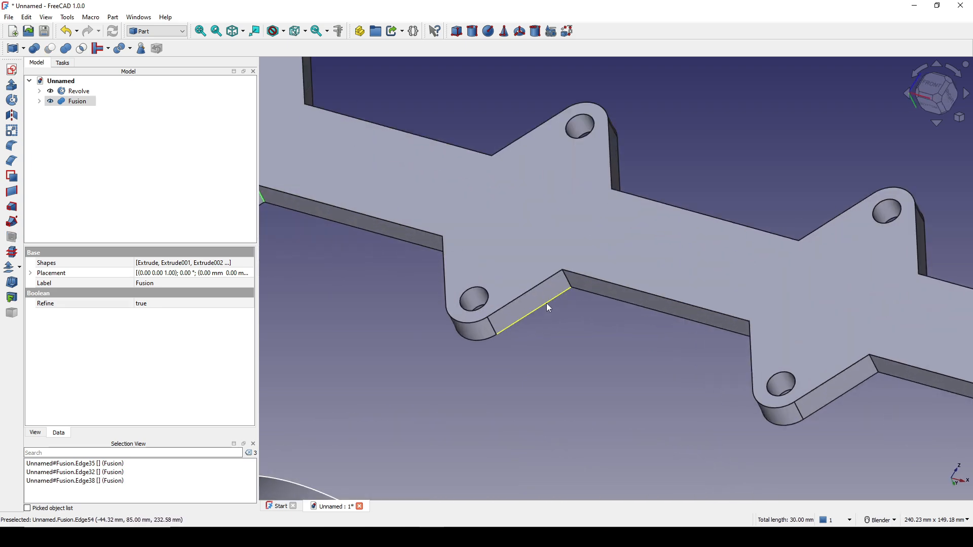
{"action": "left_click", "coordinate": [566, 283], "text": "ctrl"}
{"action": "middle_click_drag", "start_coordinate": [633, 211], "coordinate": [563, 248]}
{"action": "left_click", "coordinate": [579, 233], "text": "ctrl"}
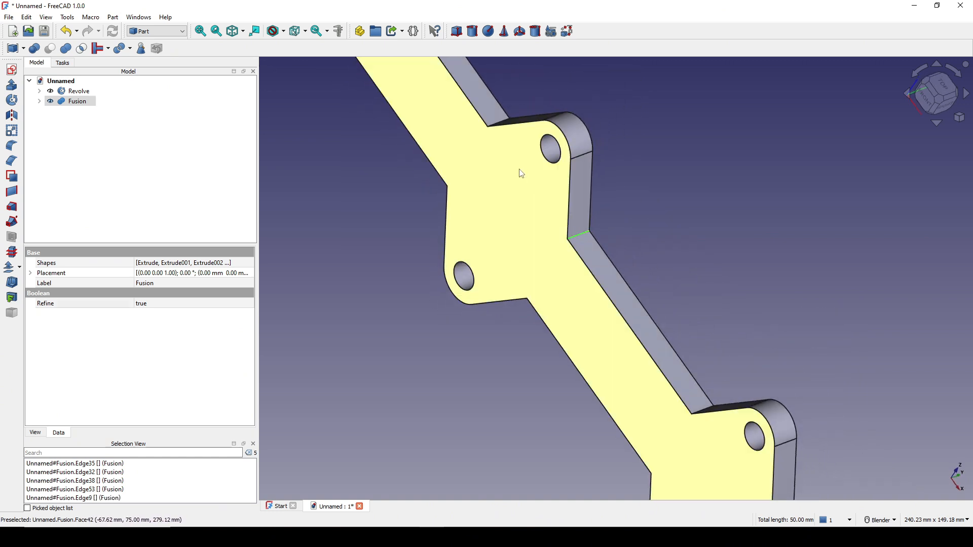
{"action": "middle_click_drag", "start_coordinate": [521, 173], "coordinate": [499, 220]}
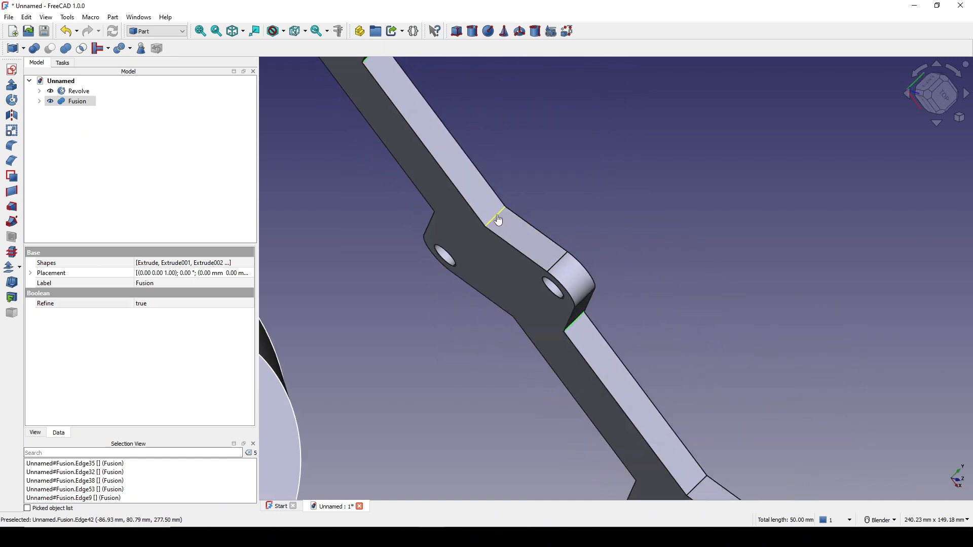
{"action": "left_click", "coordinate": [499, 220], "text": "ctrl"}
Add the four inner corner edges where the third flange meets the bar to the selection
{"action": "scroll", "coordinate": [649, 357], "scroll_direction": "down", "scroll_amount": 2}
{"action": "middle_click_drag", "start_coordinate": [648, 357], "coordinate": [615, 276]}
{"action": "scroll", "coordinate": [613, 281], "scroll_direction": "up", "scroll_amount": 1}
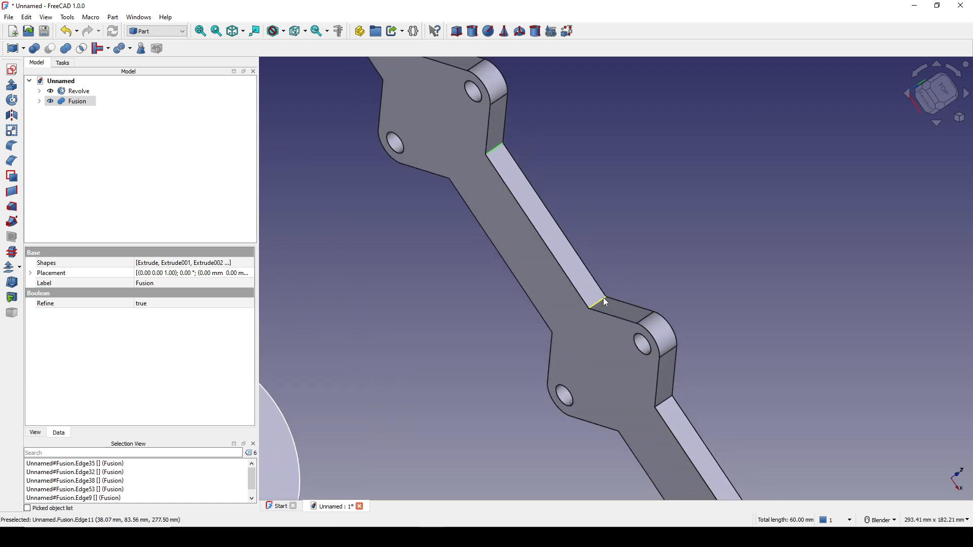
{"action": "left_click", "coordinate": [602, 300], "text": "ctrl"}
{"action": "left_click", "coordinate": [670, 405], "text": "ctrl"}
{"action": "scroll", "coordinate": [720, 427], "scroll_direction": "down", "scroll_amount": 2}
{"action": "middle_click_drag", "start_coordinate": [720, 427], "coordinate": [569, 404]}
{"action": "scroll", "coordinate": [568, 389], "scroll_direction": "up", "scroll_amount": 2}
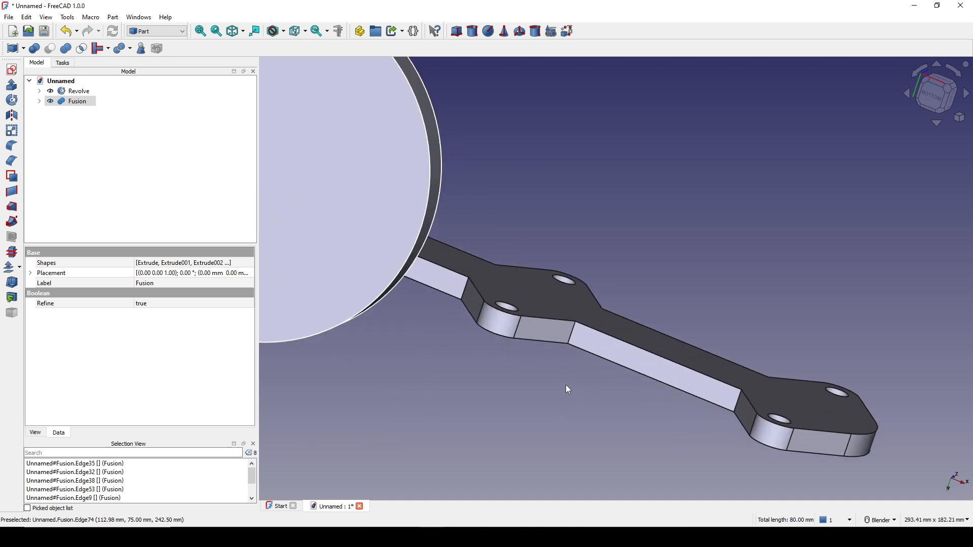
{"action": "left_click", "coordinate": [572, 343], "text": "ctrl"}
{"action": "middle_click_drag", "start_coordinate": [572, 343], "coordinate": [431, 250]}
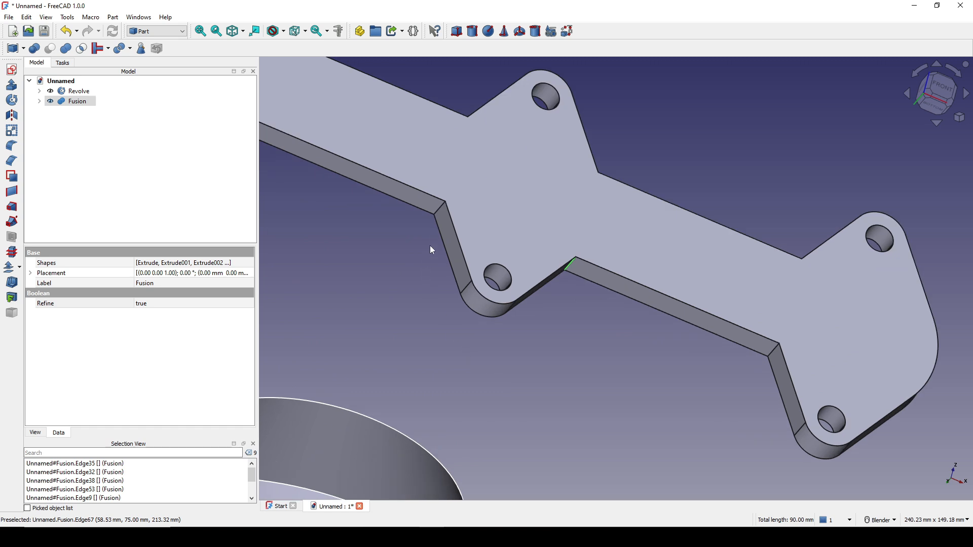
{"action": "left_click", "coordinate": [438, 208], "text": "ctrl"}
Add the last inner corner edge at the third flange and the two at the fourth flange to the selection
{"action": "scroll", "coordinate": [609, 218], "scroll_direction": "up", "scroll_amount": 1}
{"action": "scroll", "coordinate": [606, 218], "scroll_direction": "down", "scroll_amount": 1}
{"action": "middle_click_drag", "start_coordinate": [588, 228], "coordinate": [576, 252]}
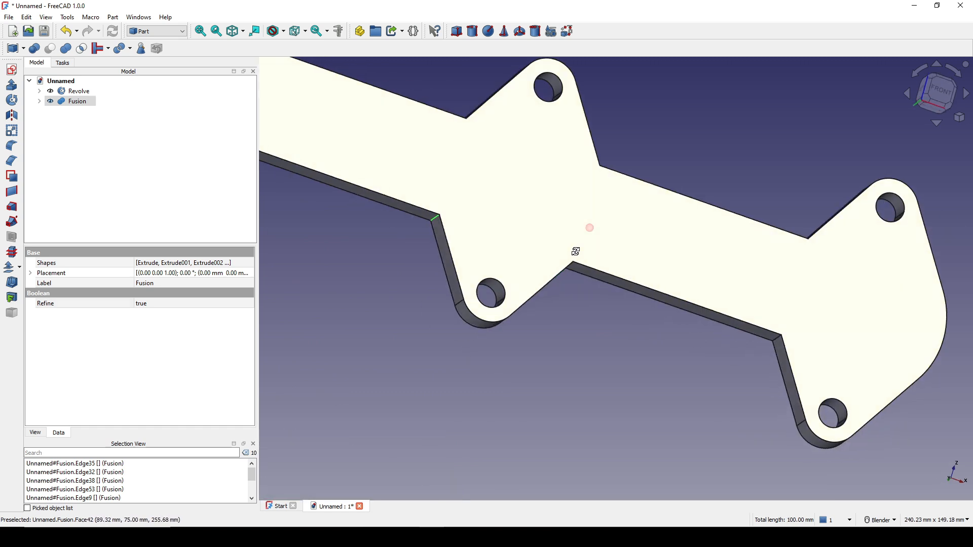
{"action": "middle_click_drag", "start_coordinate": [791, 278], "coordinate": [516, 236], "text": "shift"}
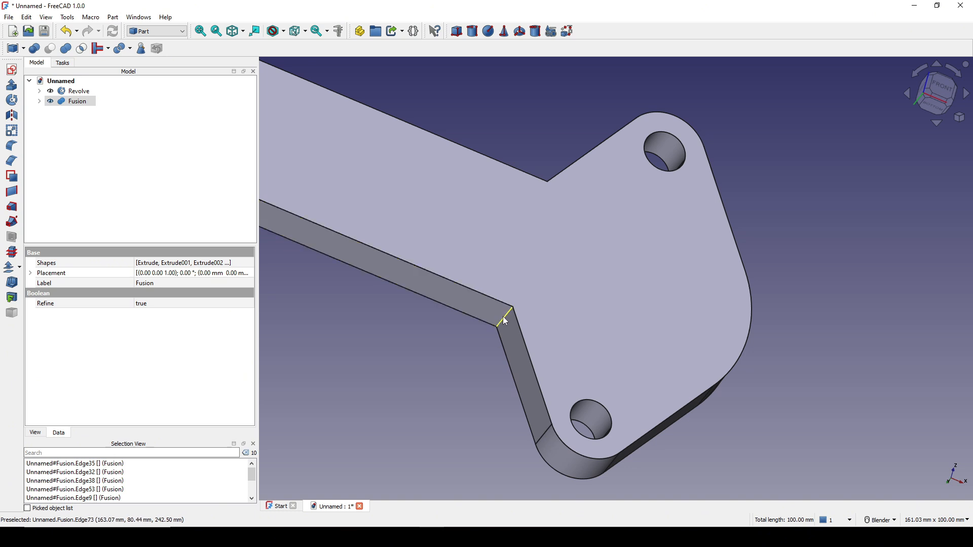
{"action": "middle_click_drag", "start_coordinate": [503, 320], "coordinate": [515, 360]}
{"action": "scroll", "coordinate": [515, 361], "scroll_direction": "up", "scroll_amount": 3}
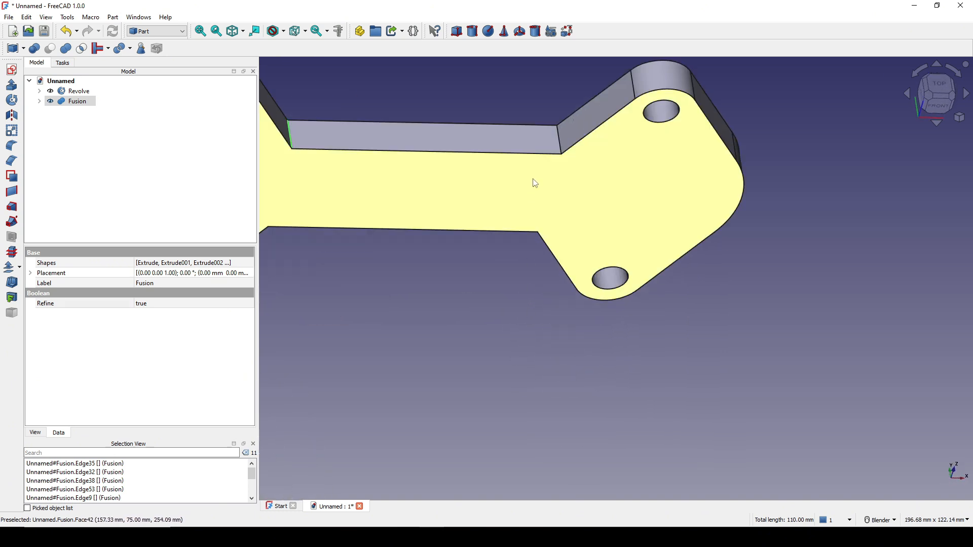
{"action": "scroll", "coordinate": [552, 192], "scroll_direction": "down", "scroll_amount": 5}
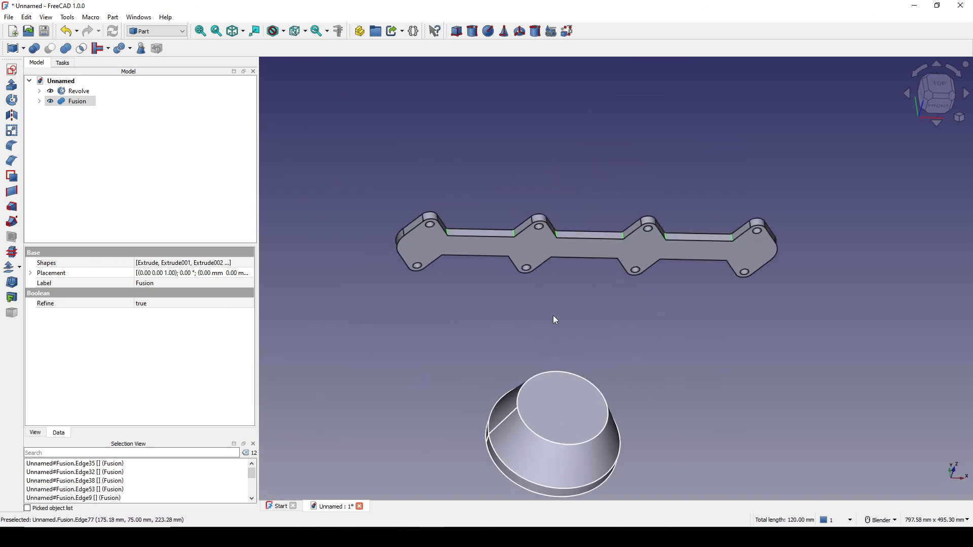
Fillet the selected inner corner edges with a constant radius of 25 mm
{"action": "left_click", "coordinate": [11, 146]}
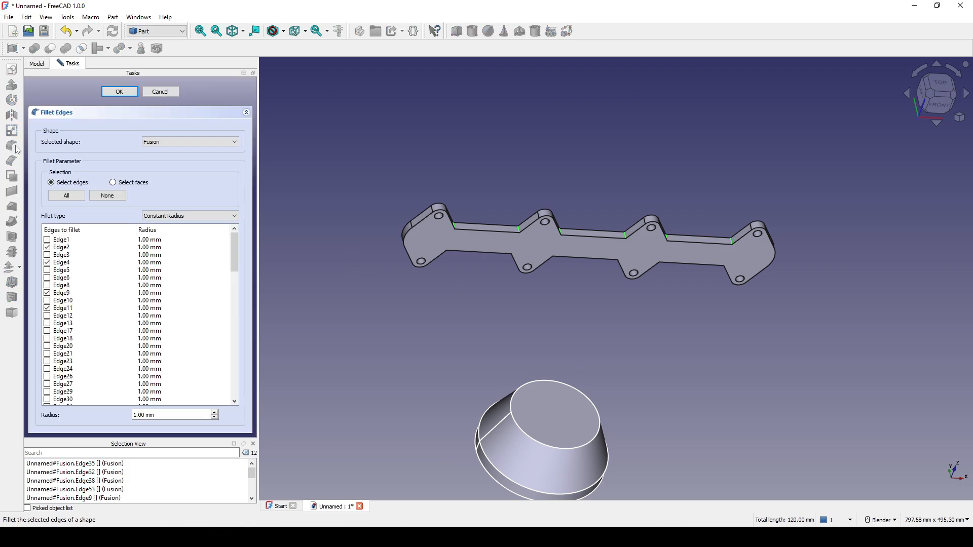
{"action": "key", "text": "alt+Tab"}
{"action": "key", "text": "alt+Tab"}
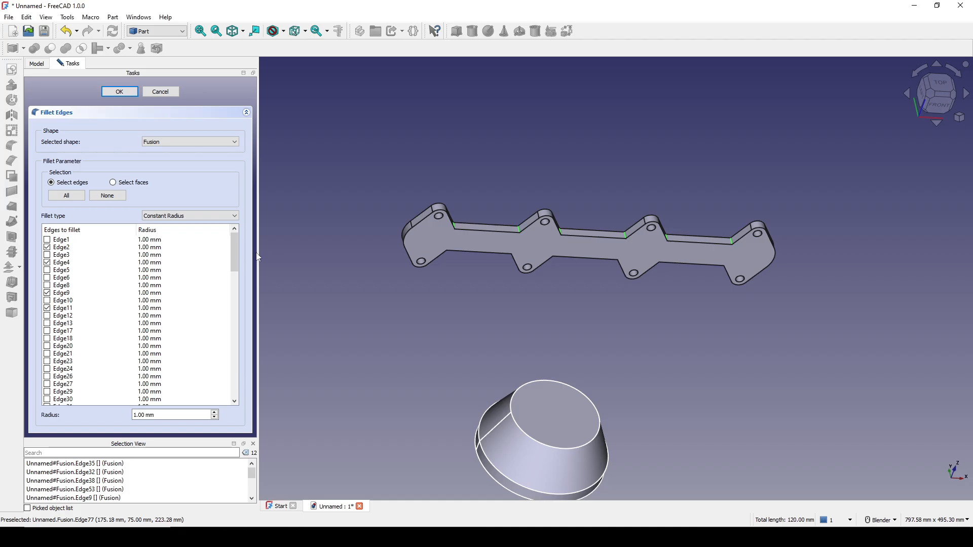
{"action": "triple_click", "coordinate": [162, 414]}
{"action": "type", "text": "25"}
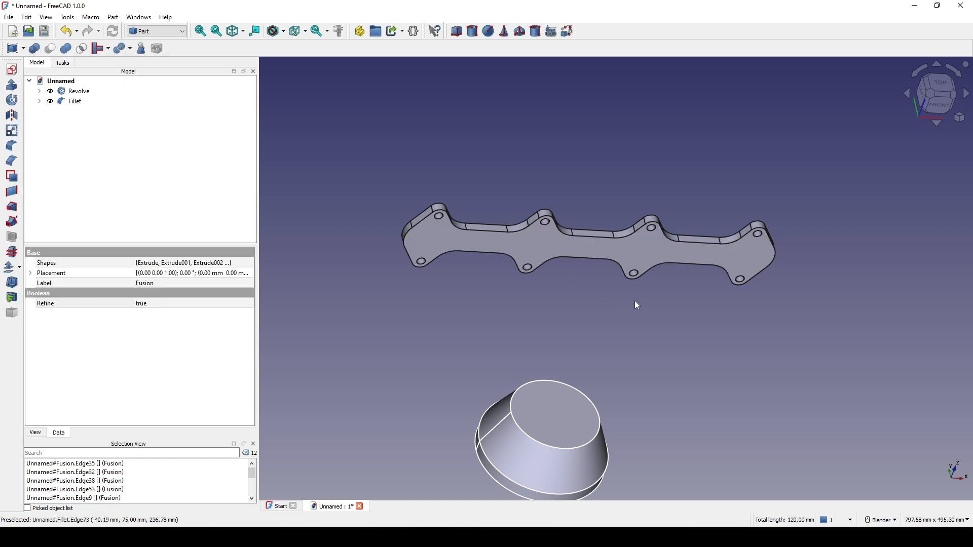
{"action": "middle_click_drag", "start_coordinate": [636, 300], "coordinate": [630, 260]}
Rename the filleted flange bar as DETAIL_B and clear the selection
{"action": "left_click", "coordinate": [511, 195]}
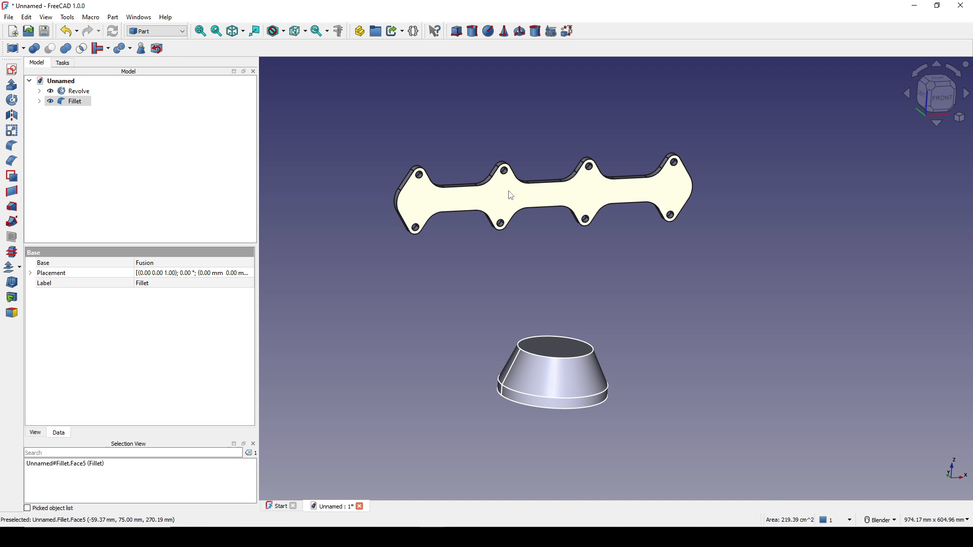
{"action": "right_click", "coordinate": [68, 101]}
{"action": "left_click", "coordinate": [140, 446]}
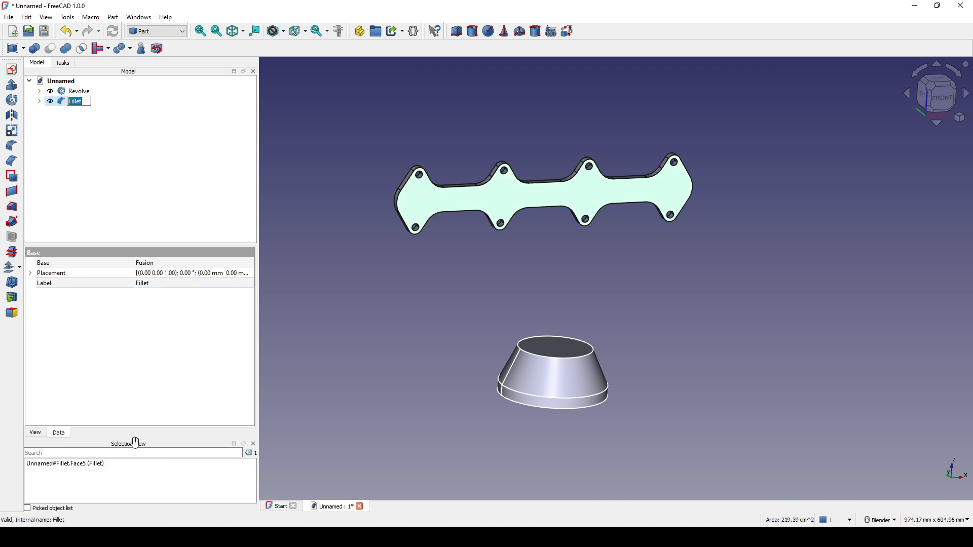
{"action": "type", "text": "DETAIL_B"}
{"action": "key", "text": "Return"}
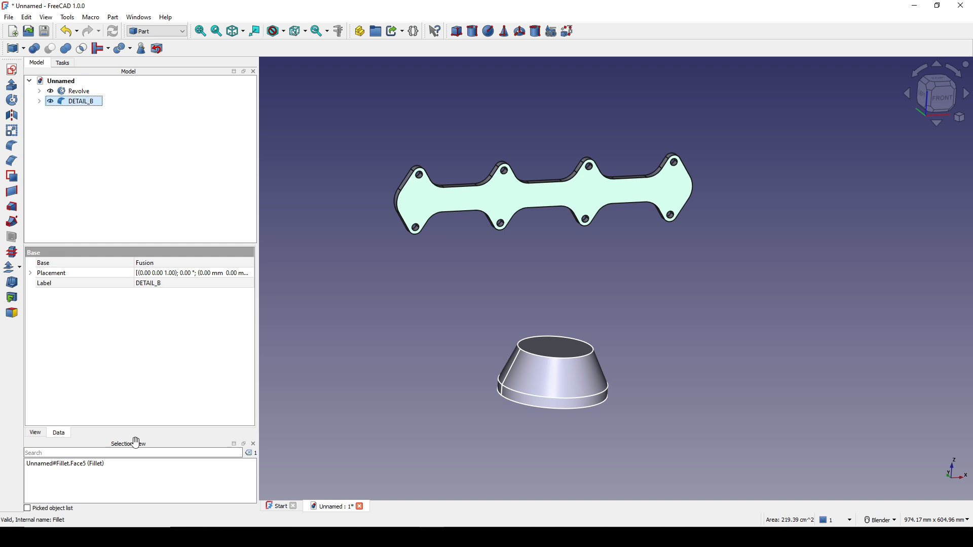
{"action": "left_click", "coordinate": [599, 333]}
{"action": "middle_click_drag", "start_coordinate": [582, 284], "coordinate": [559, 275]}
Switch to exercies7.png and examine the pipe bends and dimensions in the front and side views
{"action": "key", "text": "alt+Tab"}
{"action": "scroll", "coordinate": [547, 265], "scroll_direction": "down", "scroll_amount": 4}
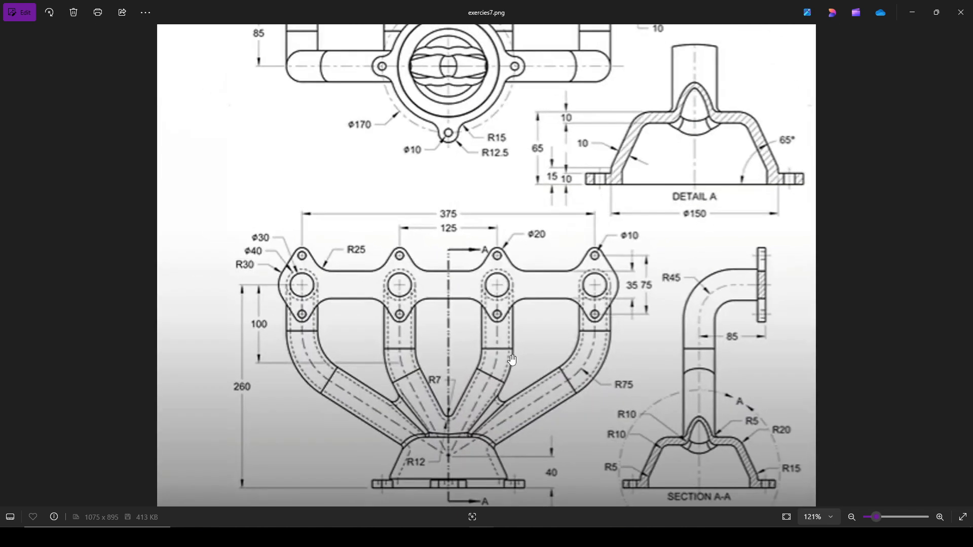
{"action": "scroll", "coordinate": [521, 344], "scroll_direction": "up", "scroll_amount": 1}
{"action": "left_click_drag", "start_coordinate": [498, 383], "coordinate": [494, 361]}
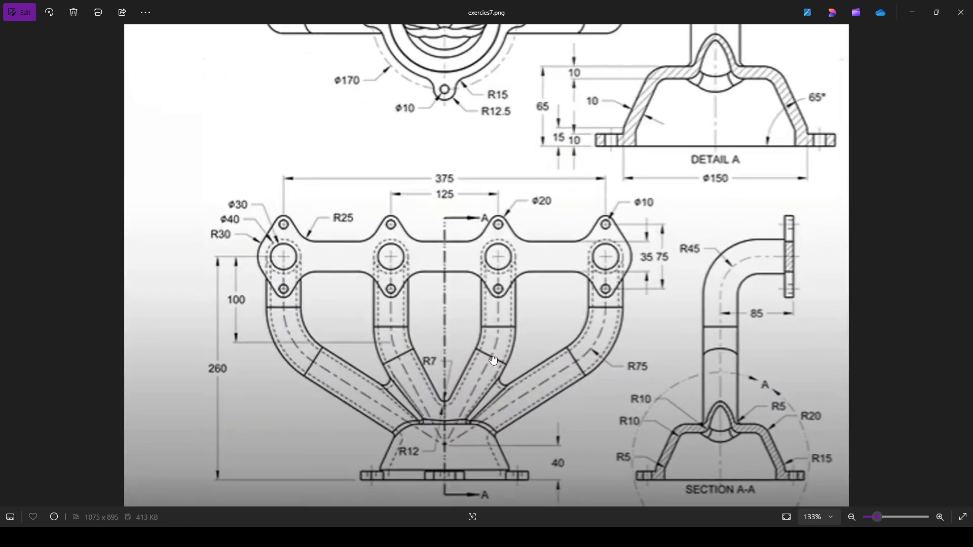
{"action": "scroll", "coordinate": [508, 329], "scroll_direction": "down", "scroll_amount": 1}
{"action": "scroll", "coordinate": [508, 329], "scroll_direction": "down", "scroll_amount": 1}
{"action": "scroll", "coordinate": [536, 367], "scroll_direction": "up", "scroll_amount": 2}
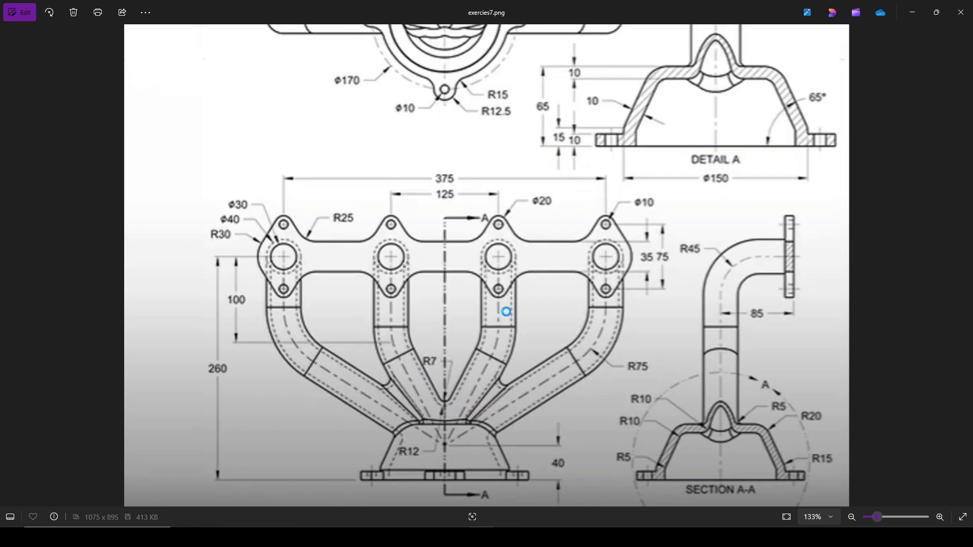
Trace the pipe centreline paths in red over a screen capture of the front and side views, and discard the capture
{"action": "key", "text": "super+shift+s"}
{"action": "mouse_move", "coordinate": [215, 125]}
{"action": "left_mouse_down"}
{"action": "mouse_move", "coordinate": [785, 499]}
{"action": "mouse_move", "coordinate": [872, 505]}
{"action": "left_mouse_up"}
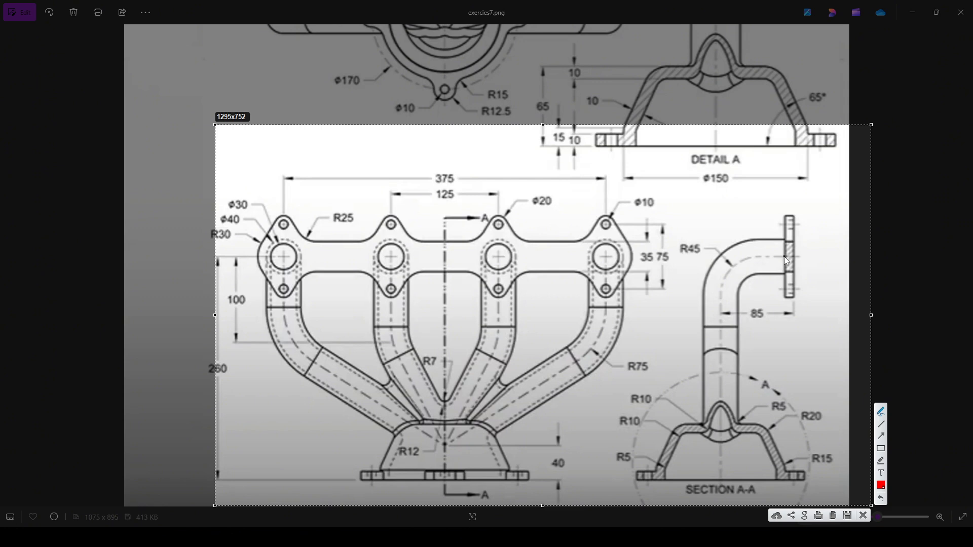
{"action": "mouse_move", "coordinate": [784, 256]}
{"action": "left_mouse_down"}
{"action": "mouse_move", "coordinate": [760, 256]}
{"action": "mouse_move", "coordinate": [721, 281]}
{"action": "left_mouse_up"}
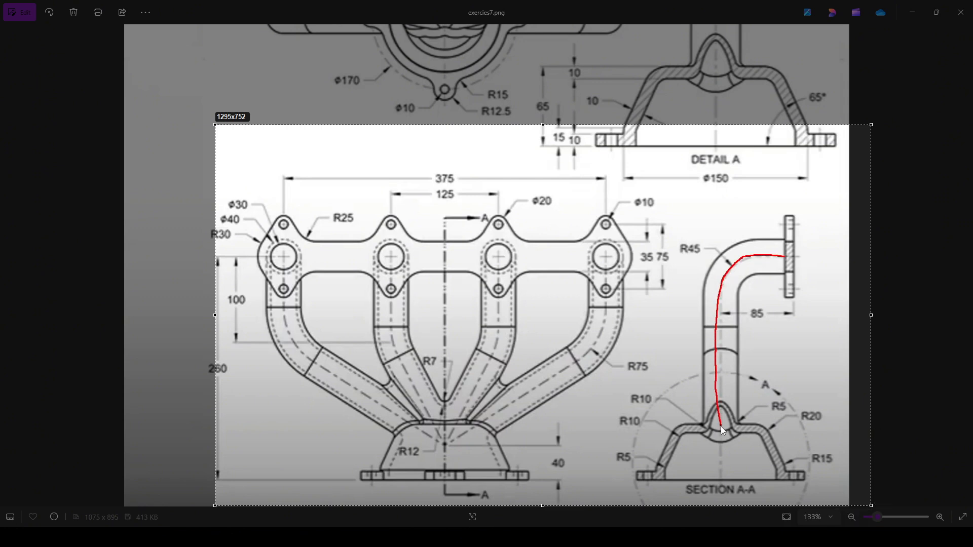
{"action": "left_click_drag", "start_coordinate": [721, 428], "coordinate": [722, 434]}
{"action": "left_click_drag", "start_coordinate": [390, 252], "coordinate": [392, 268]}
{"action": "left_click_drag", "start_coordinate": [443, 430], "coordinate": [444, 431]}
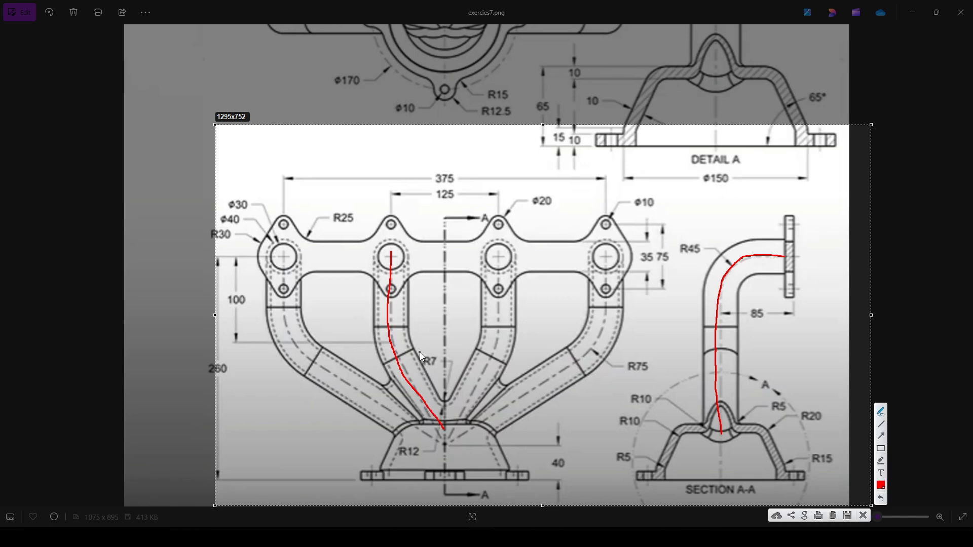
{"action": "left_click_drag", "start_coordinate": [291, 250], "coordinate": [291, 283]}
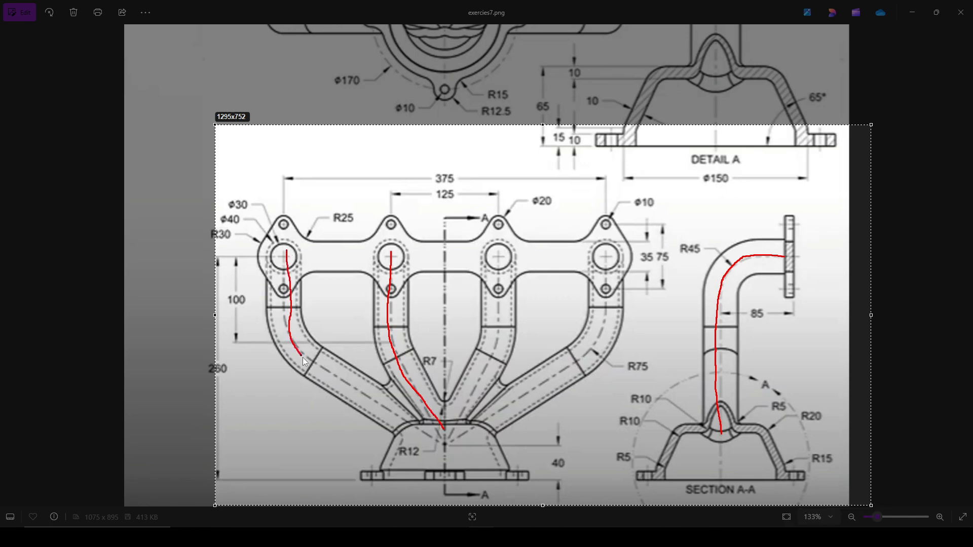
{"action": "left_click_drag", "start_coordinate": [385, 420], "coordinate": [421, 436]}
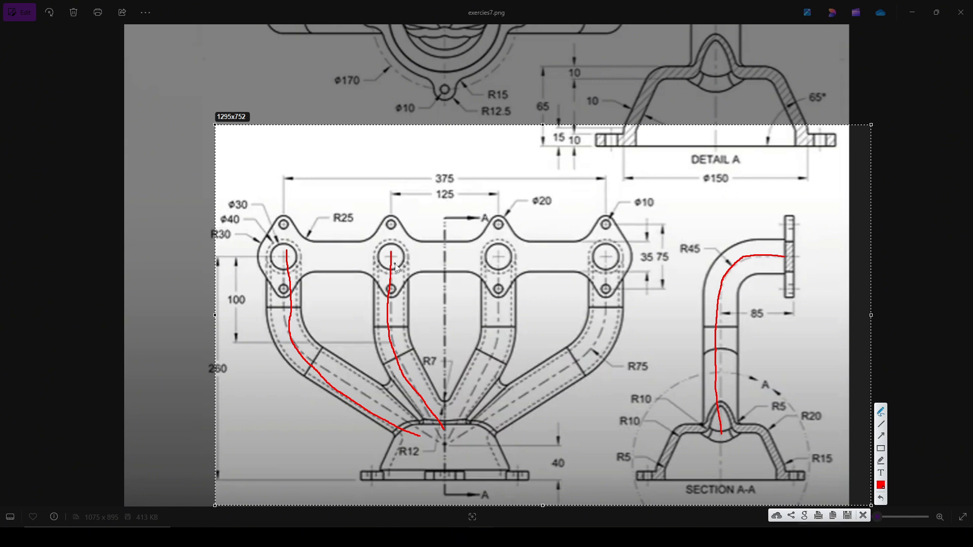
{"action": "left_click", "coordinate": [863, 516]}
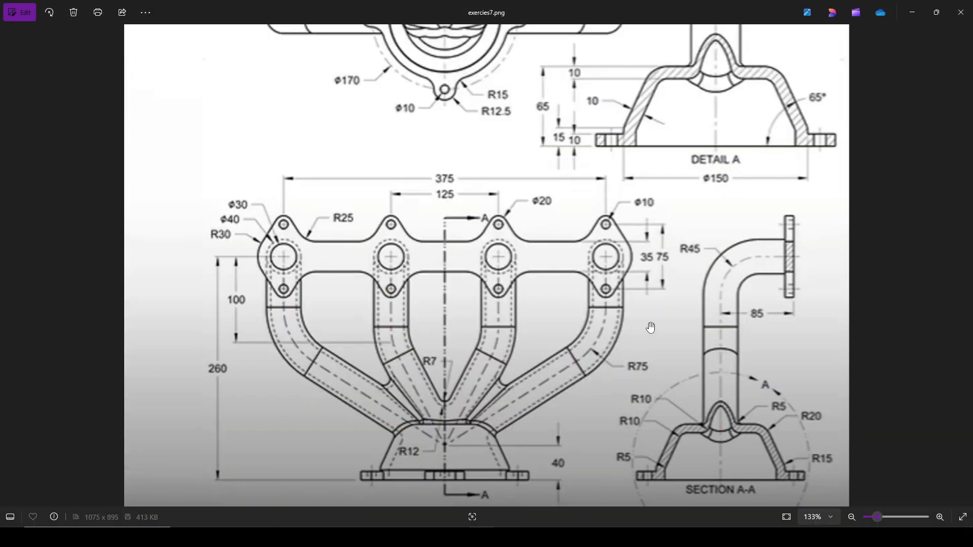
{"action": "scroll", "coordinate": [842, 376], "scroll_direction": "up", "scroll_amount": 2}
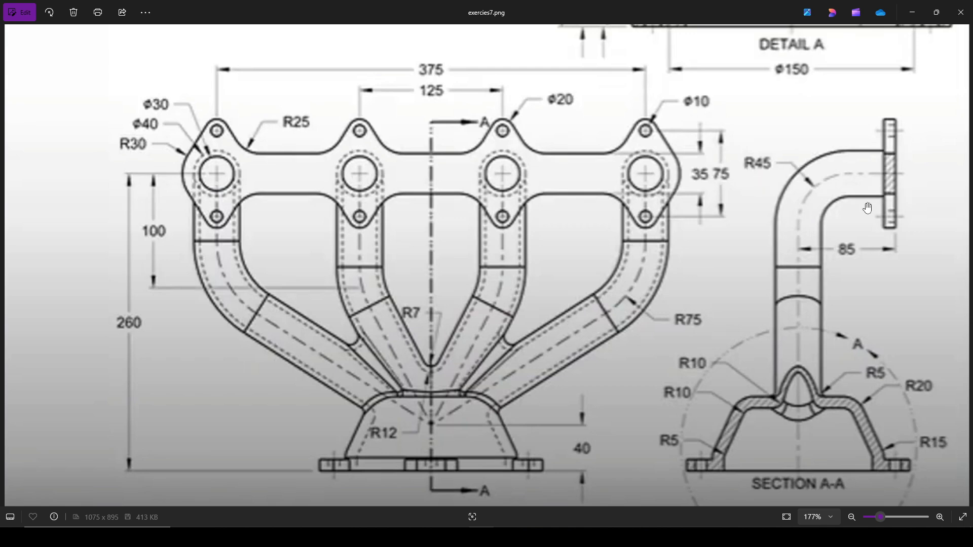
Switch to FreeCAD and create a new sketch on the YZ-Plane with the model sectioned at the sketch plane
{"action": "key", "text": "alt+Tab"}
{"action": "middle_click_drag", "start_coordinate": [636, 241], "coordinate": [613, 302]}
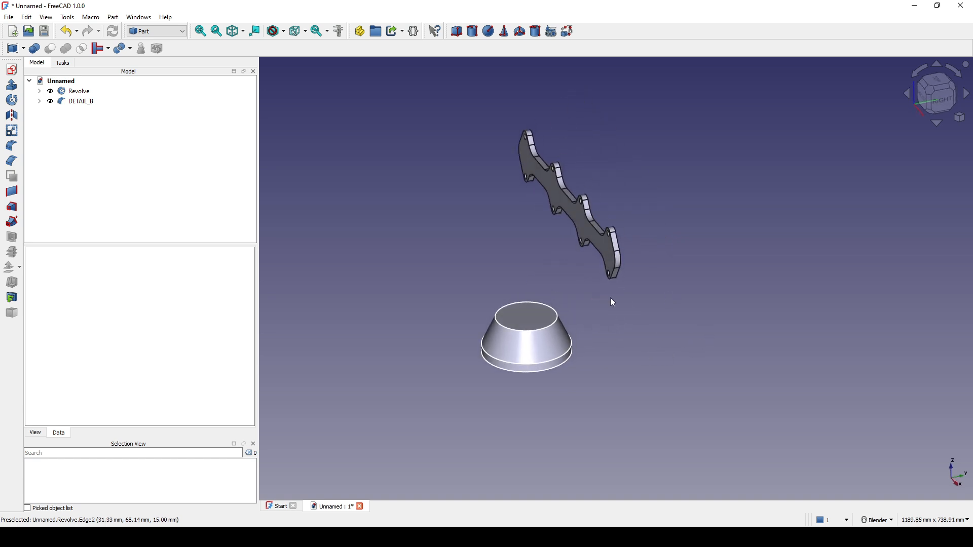
{"action": "left_click", "coordinate": [12, 70]}
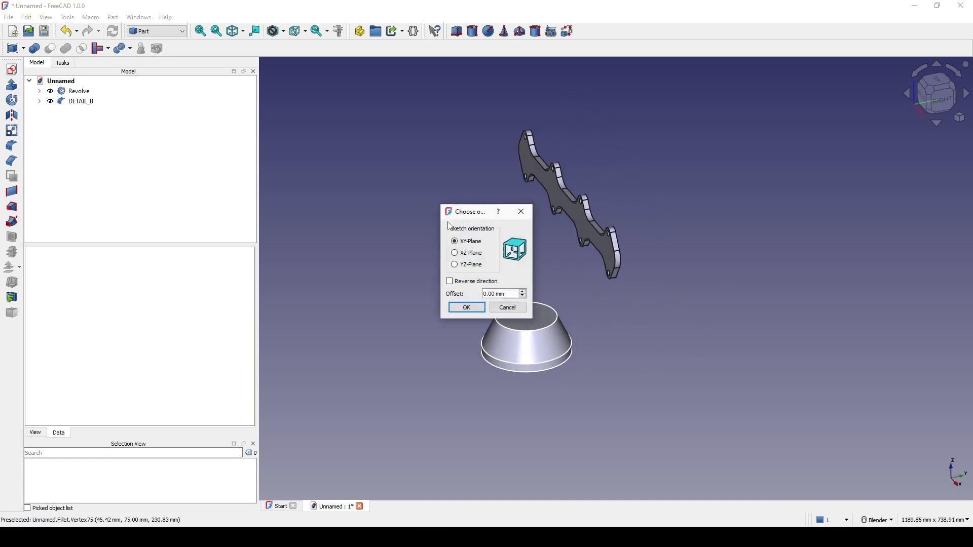
{"action": "left_click", "coordinate": [467, 265]}
{"action": "left_click", "coordinate": [467, 307]}
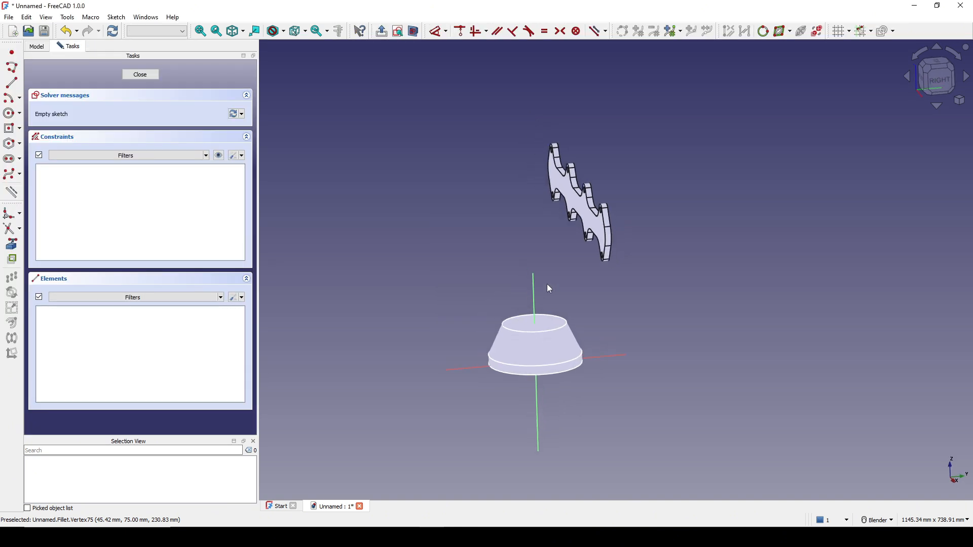
{"action": "middle_click_drag", "start_coordinate": [602, 287], "coordinate": [566, 255], "text": "shift"}
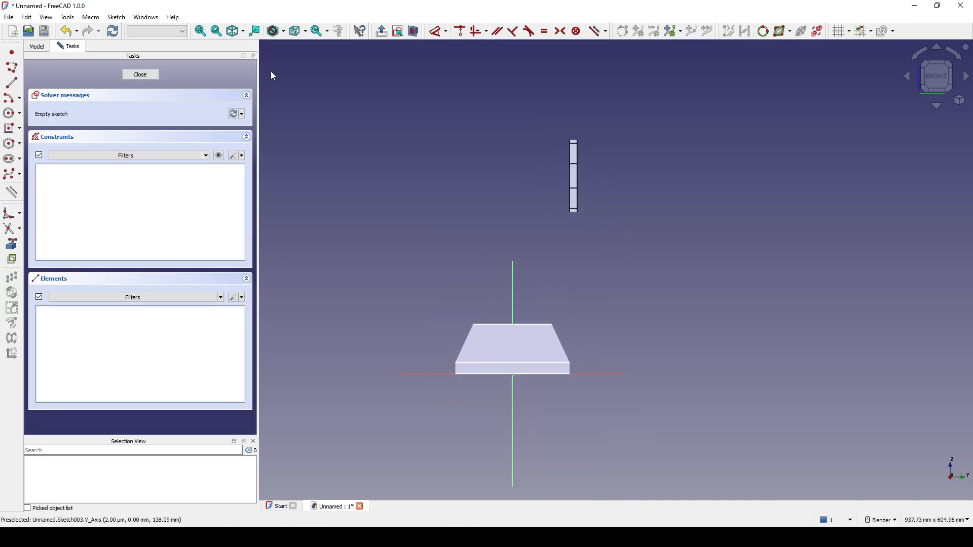
{"action": "left_click", "coordinate": [417, 35]}
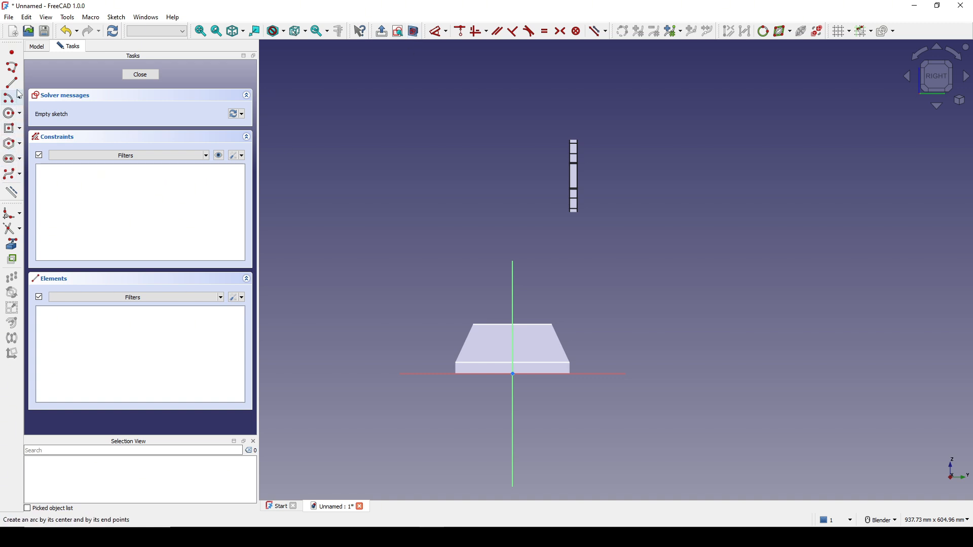
Draw a polyline running about 89 mm horizontally from beside the flange plate to the vertical axis, and straight down the axis into the cone
{"action": "left_click", "coordinate": [11, 68]}
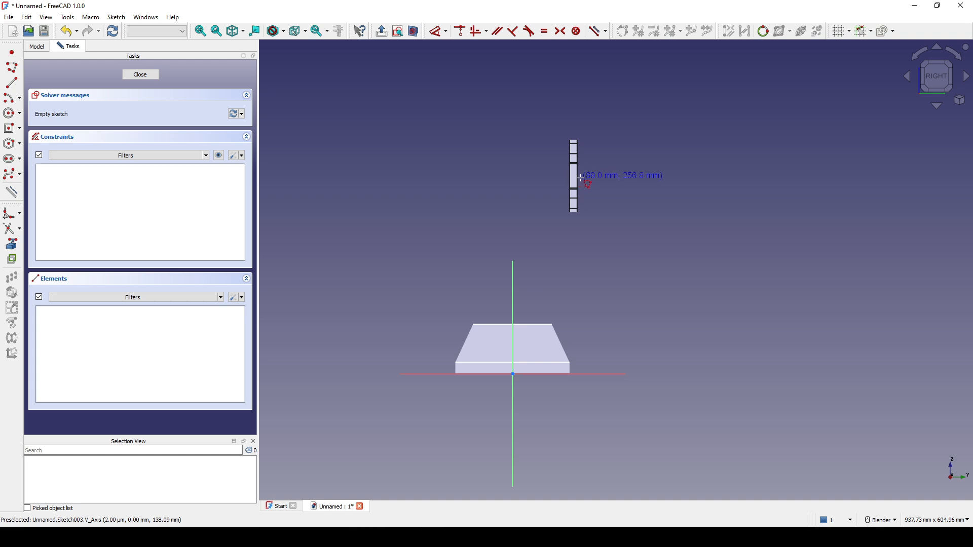
{"action": "left_click", "coordinate": [581, 178]}
{"action": "left_click", "coordinate": [514, 178]}
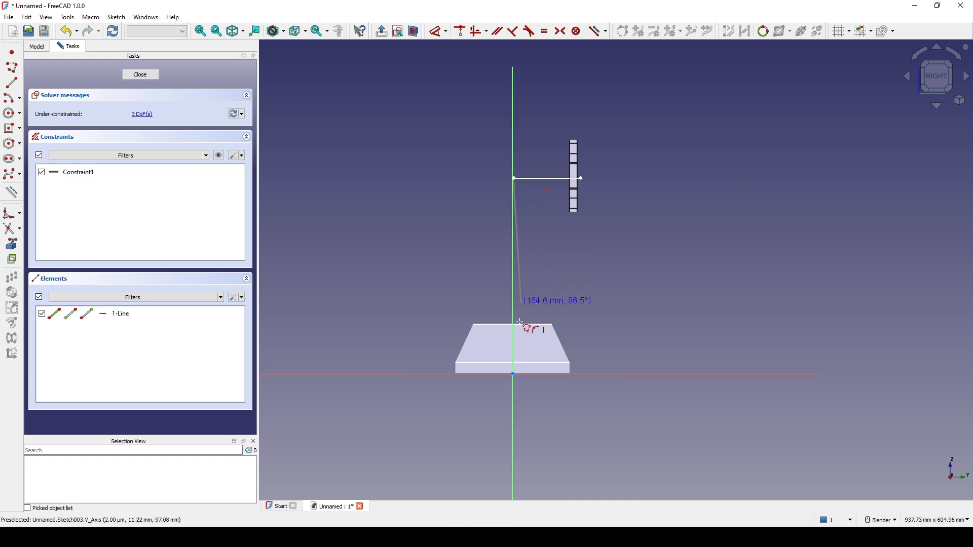
{"action": "left_click", "coordinate": [513, 341]}
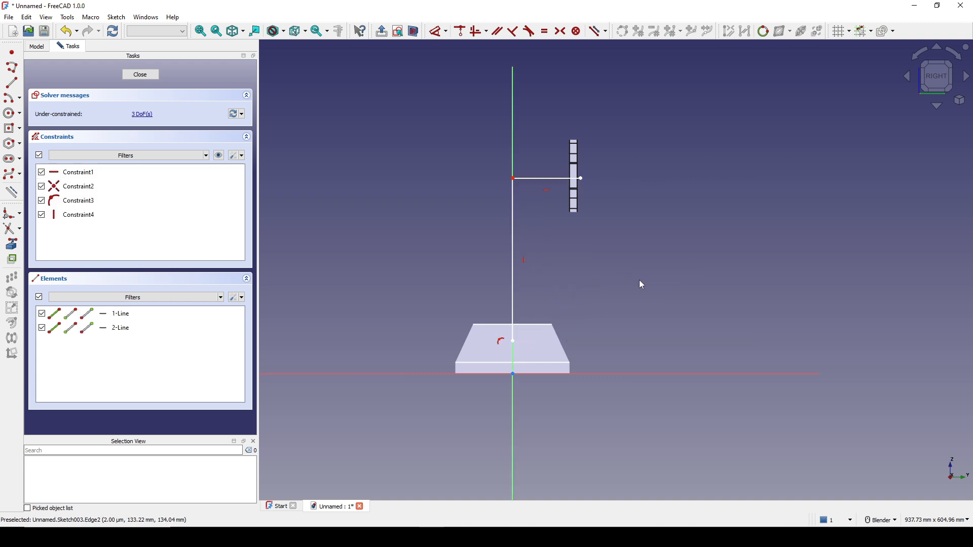
Project the middle vertical edge on the flange plate's outer face into the sketch as external geometry
{"action": "scroll", "coordinate": [639, 285], "scroll_direction": "up", "scroll_amount": 5}
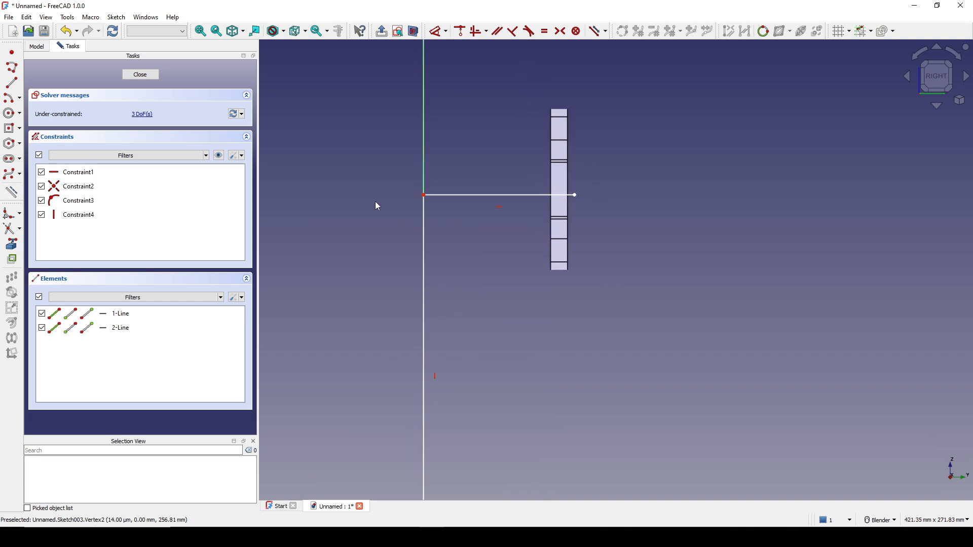
{"action": "left_click", "coordinate": [12, 244]}
{"action": "scroll", "coordinate": [674, 215], "scroll_direction": "up", "scroll_amount": 2}
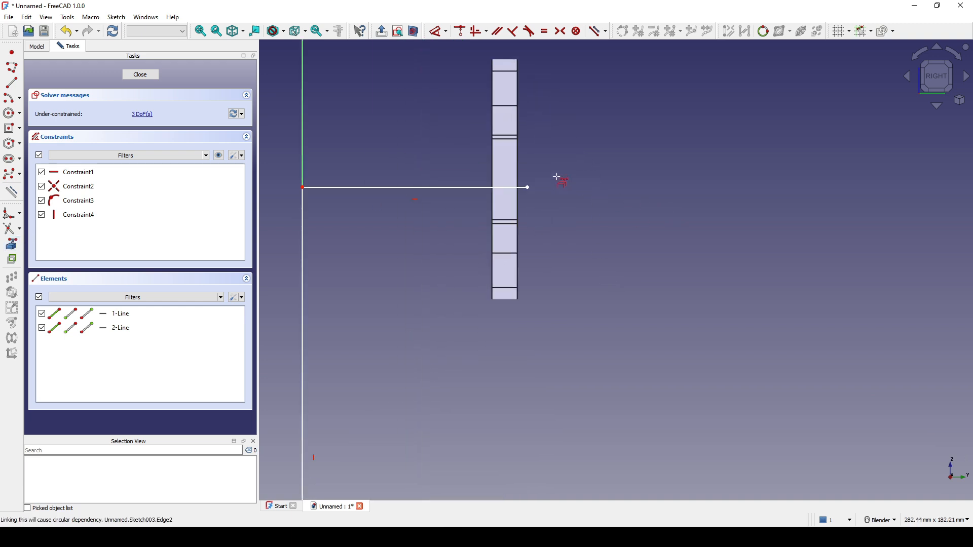
{"action": "left_click", "coordinate": [522, 168]}
{"action": "scroll", "coordinate": [607, 211], "scroll_direction": "up", "scroll_amount": 2}
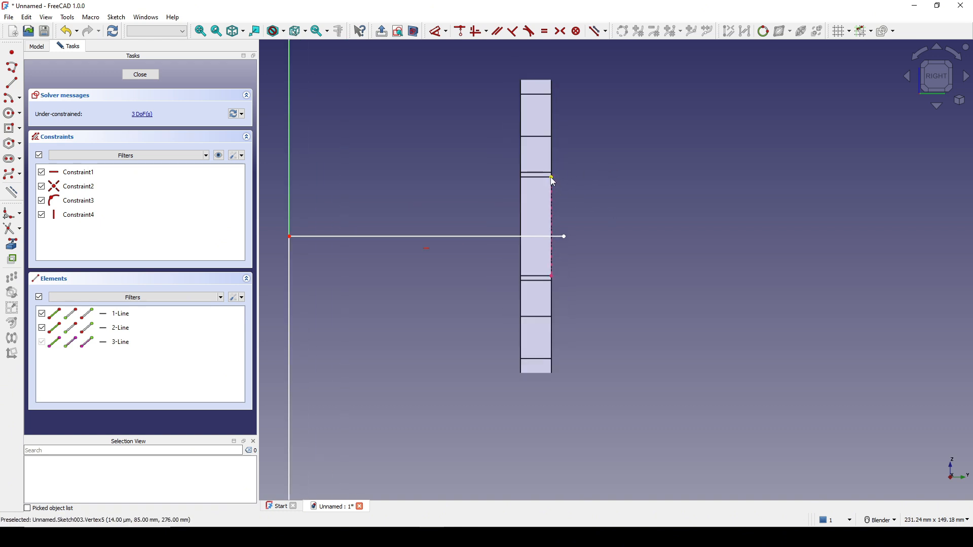
Constrain the horizontal line's free end point symmetric between the two end points of the projected flange edge
{"action": "left_click", "coordinate": [552, 178]}
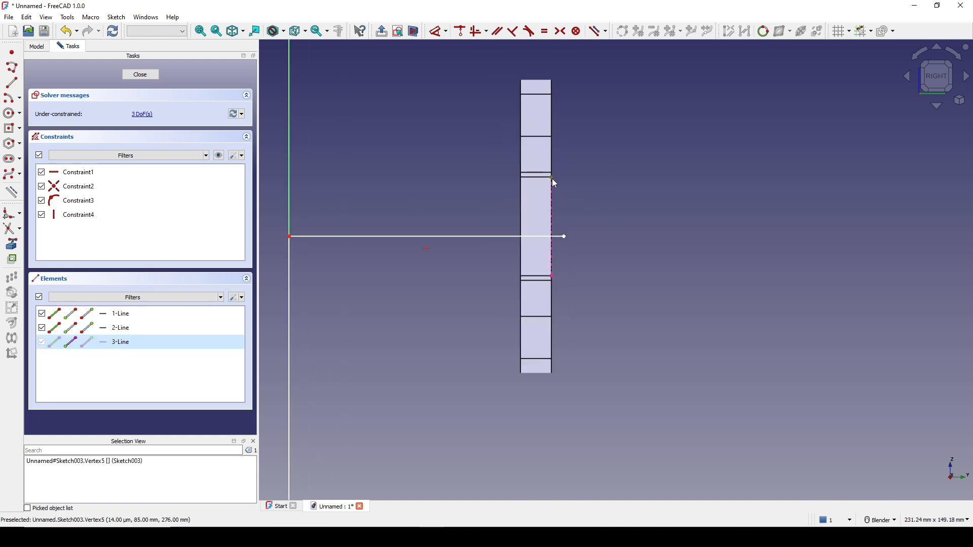
{"action": "left_click", "coordinate": [556, 275]}
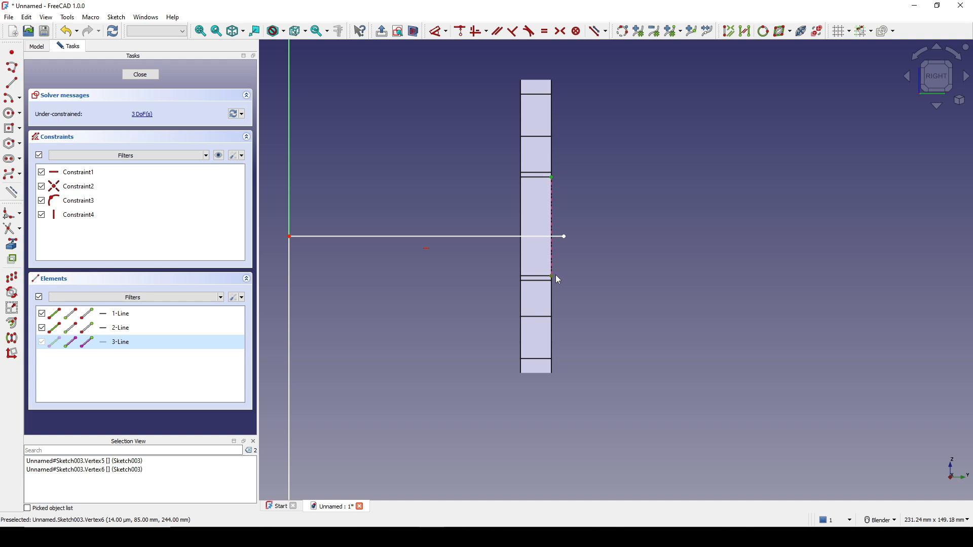
{"action": "left_click", "coordinate": [565, 238]}
{"action": "key", "text": "s"}
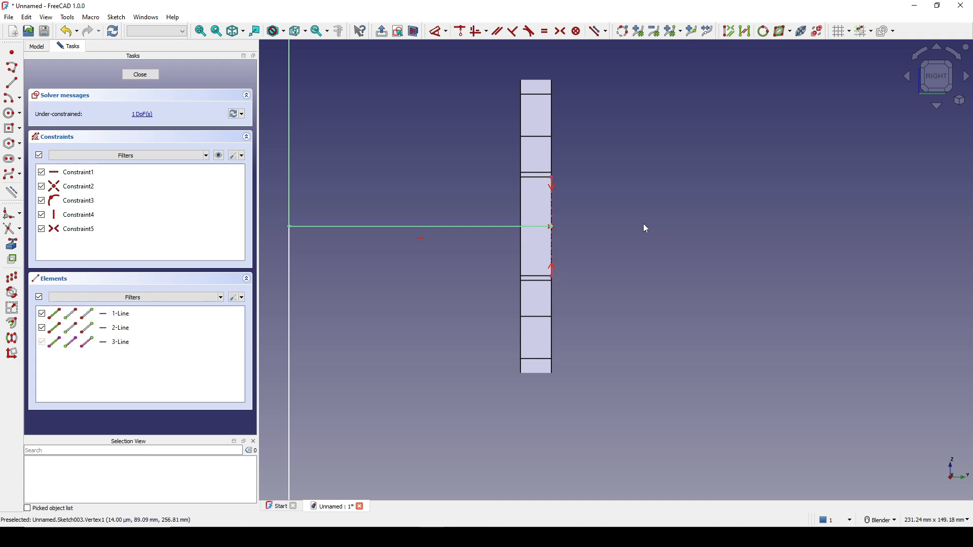
{"action": "scroll", "coordinate": [606, 219], "scroll_direction": "down", "scroll_amount": 3}
{"action": "mouse_move", "coordinate": [606, 219]}
{"action": "middle_mouse_down", "text": "shift"}
{"action": "mouse_move", "coordinate": [596, 150]}
{"action": "mouse_move", "coordinate": [618, 128]}
{"action": "middle_mouse_up", "text": "shift"}
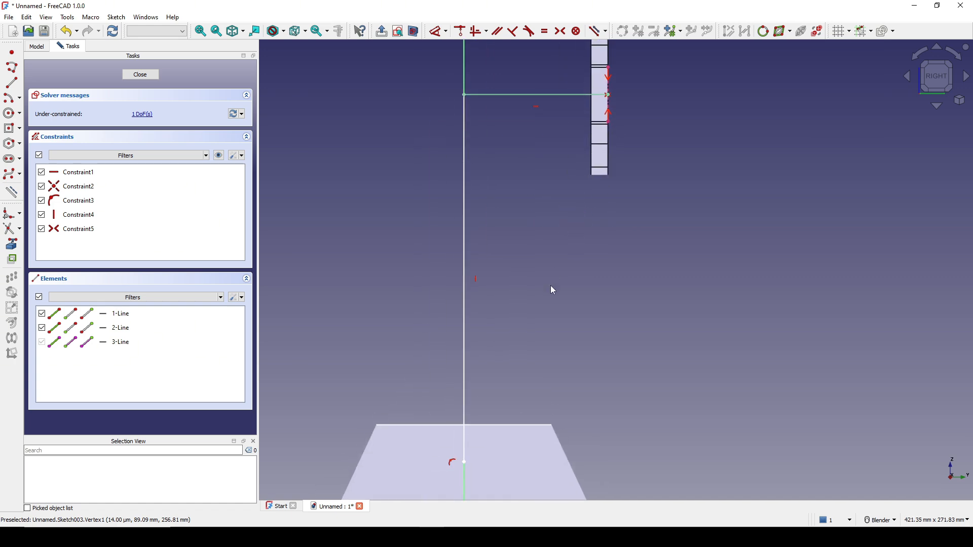
Switch to exercies7.png and examine how high the pipe centrelines' meeting point lies above the base, marking it on a temporary screen capture
{"action": "scroll", "coordinate": [550, 285], "scroll_direction": "down", "scroll_amount": 2}
{"action": "middle_click_drag", "start_coordinate": [550, 285], "coordinate": [533, 240], "text": "shift"}
{"action": "key", "text": "alt+Tab"}
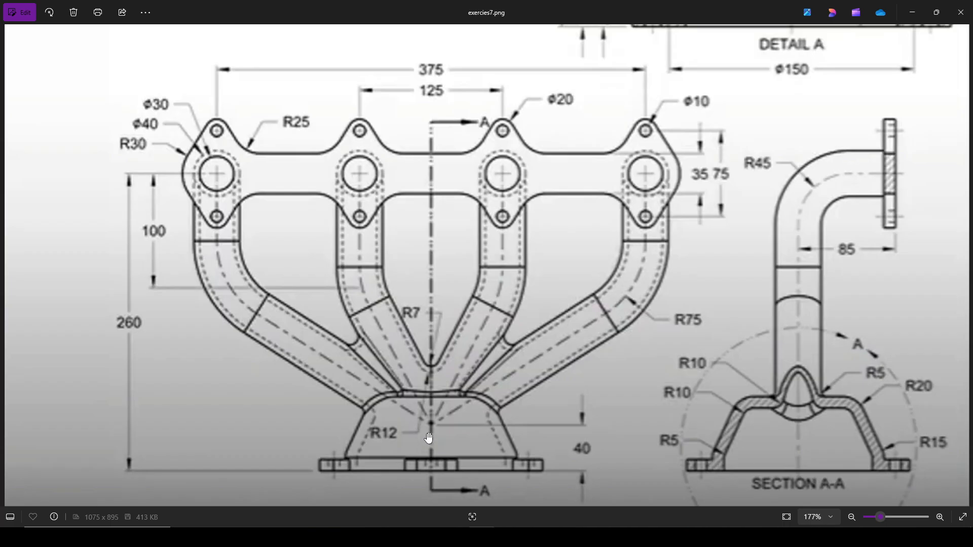
{"action": "key", "text": "super+shift+s"}
{"action": "left_click_drag", "start_coordinate": [234, 240], "coordinate": [687, 497]}
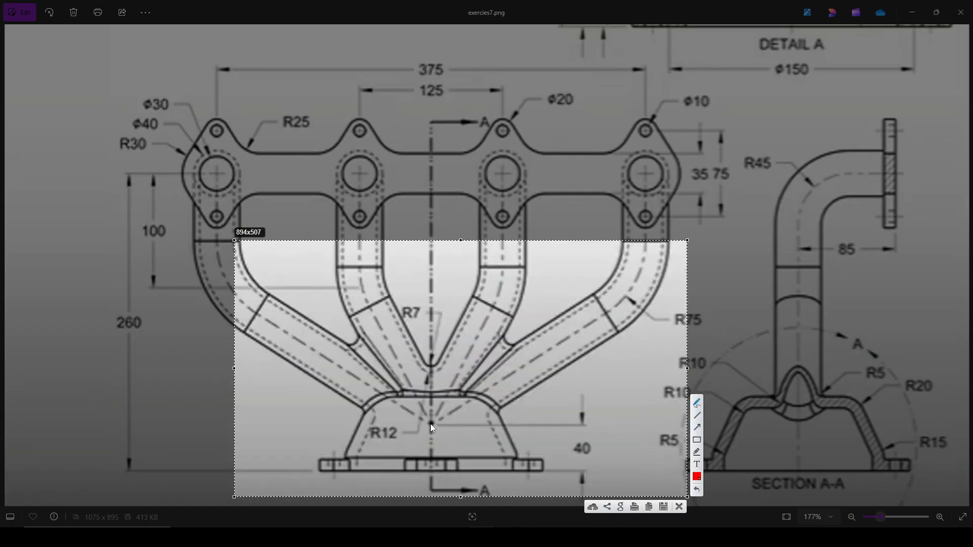
{"action": "left_click_drag", "start_coordinate": [584, 437], "coordinate": [583, 435]}
{"action": "left_click_drag", "start_coordinate": [421, 470], "coordinate": [459, 470]}
{"action": "left_click", "coordinate": [680, 508]}
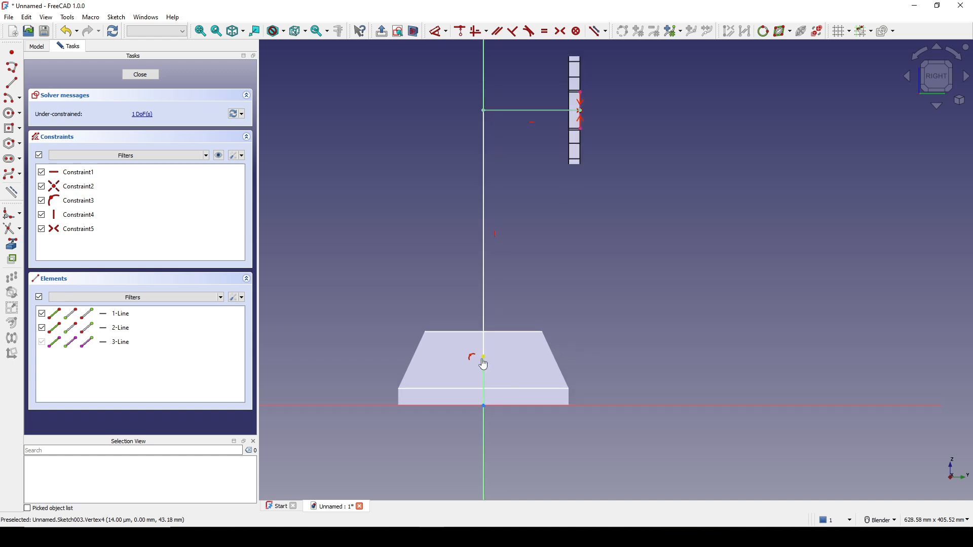
In the FreeCAD sketch, constrain the vertical line's lower end point to a vertical distance of 40 mm above the origin
{"action": "left_click", "coordinate": [484, 359]}
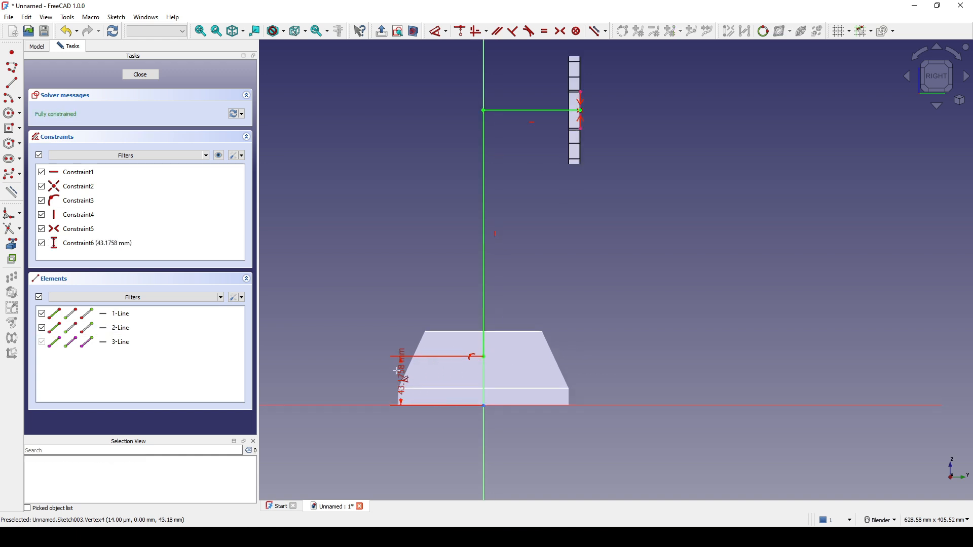
{"action": "type", "text": "40"}
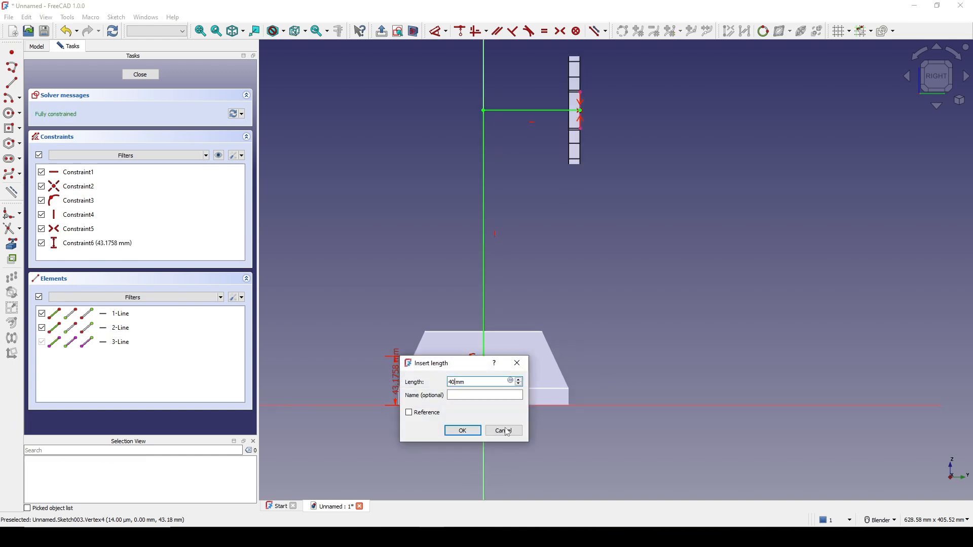
{"action": "left_click", "coordinate": [466, 432]}
Fillet the corner between the horizontal and vertical path lines with a radius of about 20.5 mm, preserving the corner point
{"action": "middle_click_drag", "start_coordinate": [622, 244], "coordinate": [615, 306], "text": "shift"}
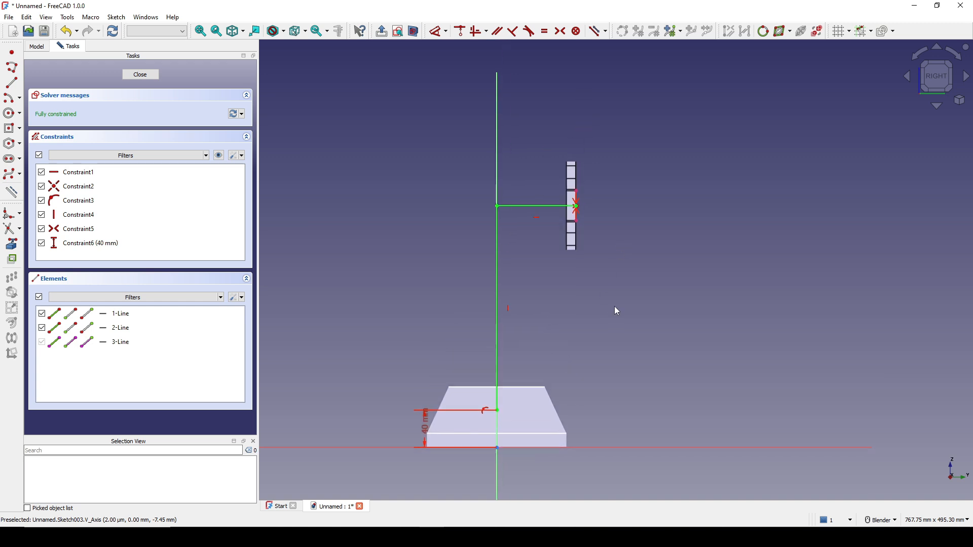
{"action": "scroll", "coordinate": [597, 272], "scroll_direction": "up", "scroll_amount": 1}
{"action": "middle_click_drag", "start_coordinate": [581, 258], "coordinate": [579, 289], "text": "shift"}
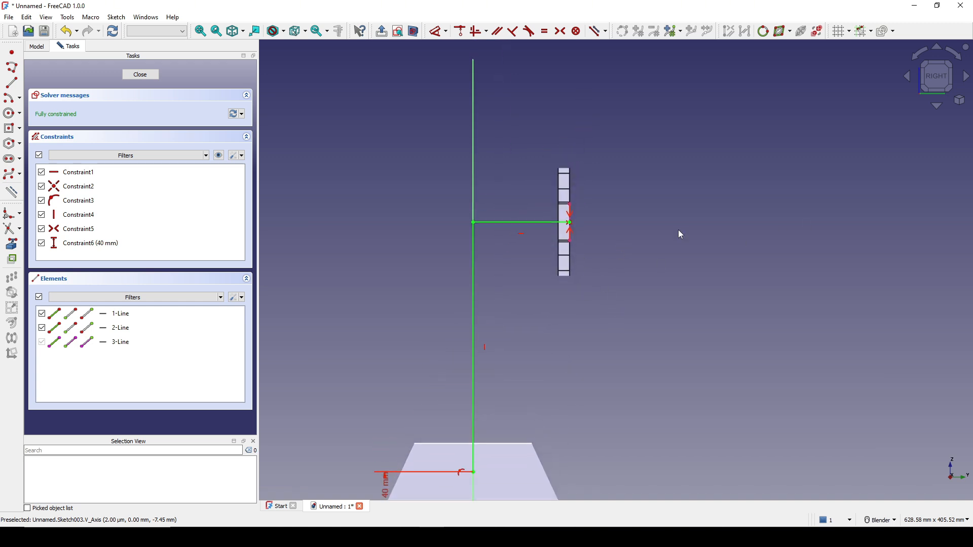
{"action": "left_click", "coordinate": [12, 213]}
{"action": "scroll", "coordinate": [508, 227], "scroll_direction": "up", "scroll_amount": 3}
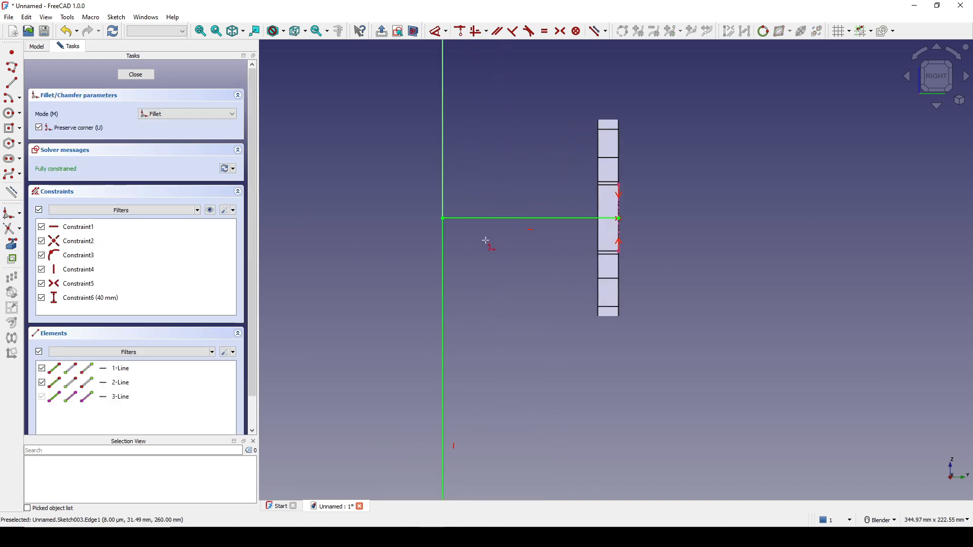
{"action": "left_click", "coordinate": [464, 239]}
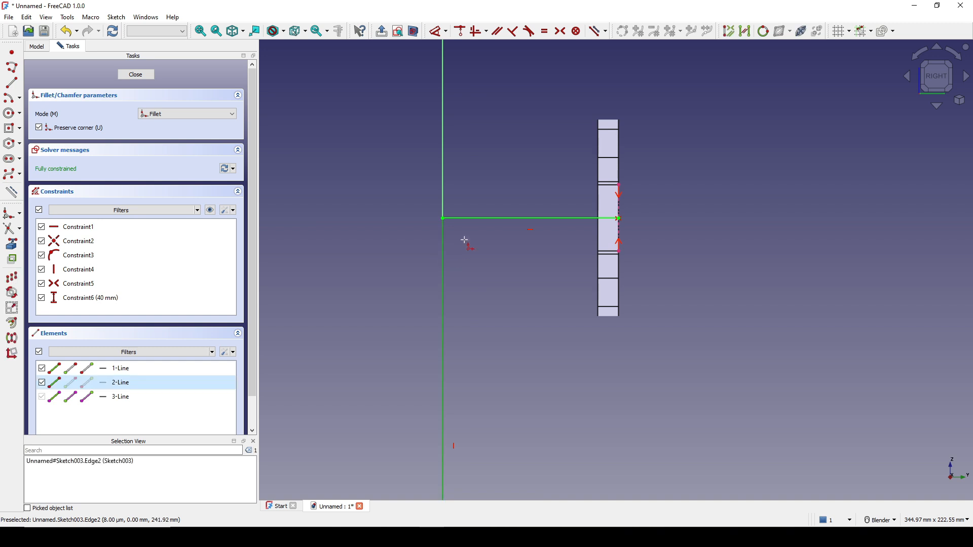
{"action": "left_click", "coordinate": [494, 219]}
{"action": "left_click", "coordinate": [469, 232]}
Check the pipe bend's radius in exercies7.png and constrain the fillet arc's radius to 45 mm
{"action": "key", "text": "d"}
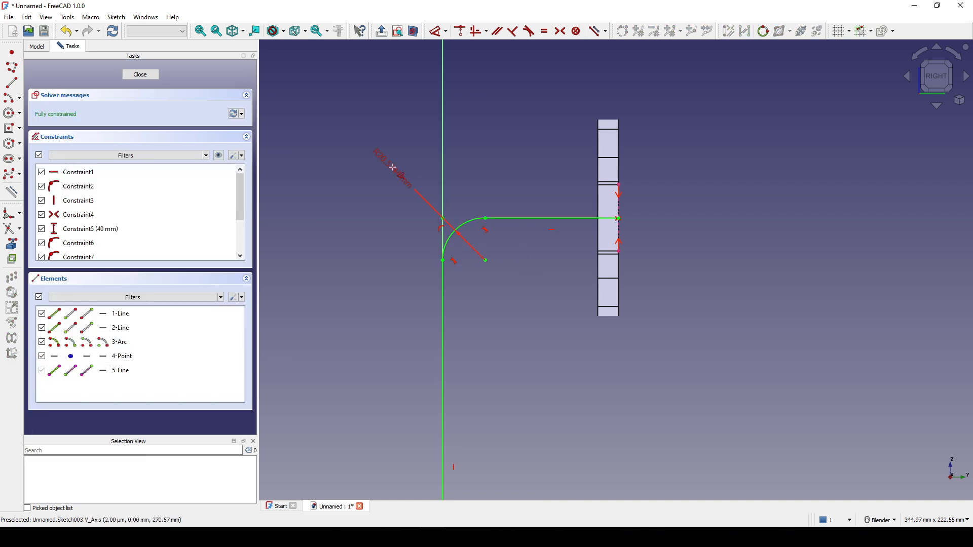
{"action": "left_click", "coordinate": [396, 169]}
{"action": "key", "text": "alt+Tab"}
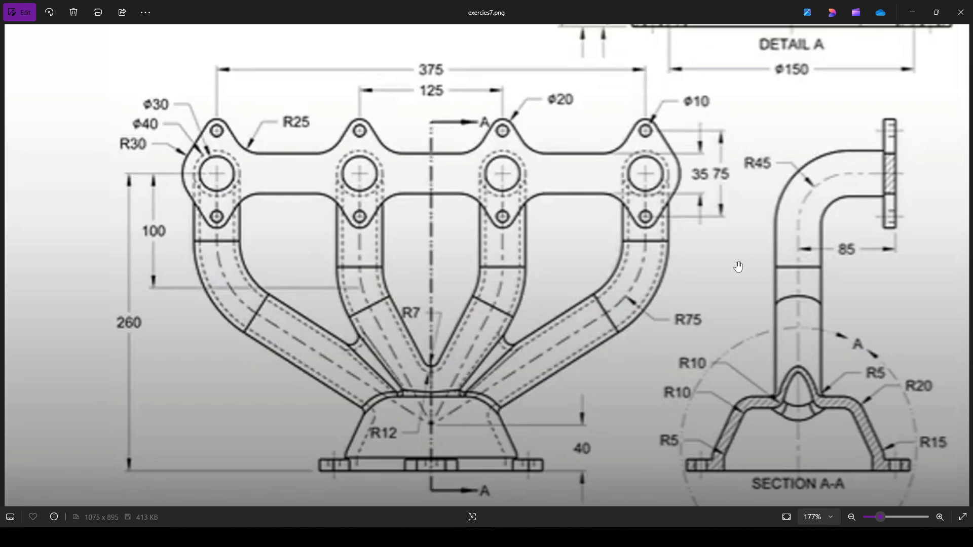
{"action": "scroll", "coordinate": [532, 308], "scroll_direction": "down", "scroll_amount": 3}
{"action": "scroll", "coordinate": [793, 304], "scroll_direction": "up", "scroll_amount": 1}
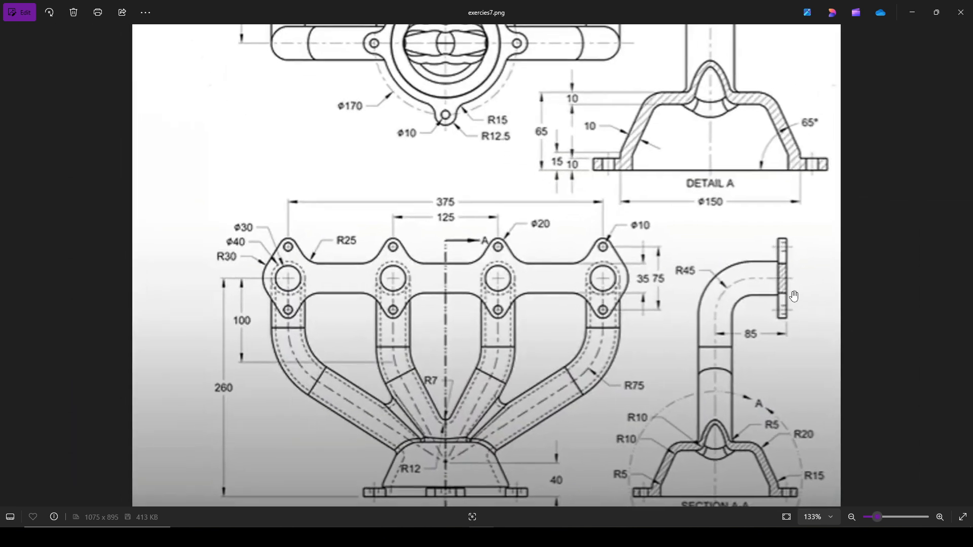
{"action": "key", "text": "alt+Tab"}
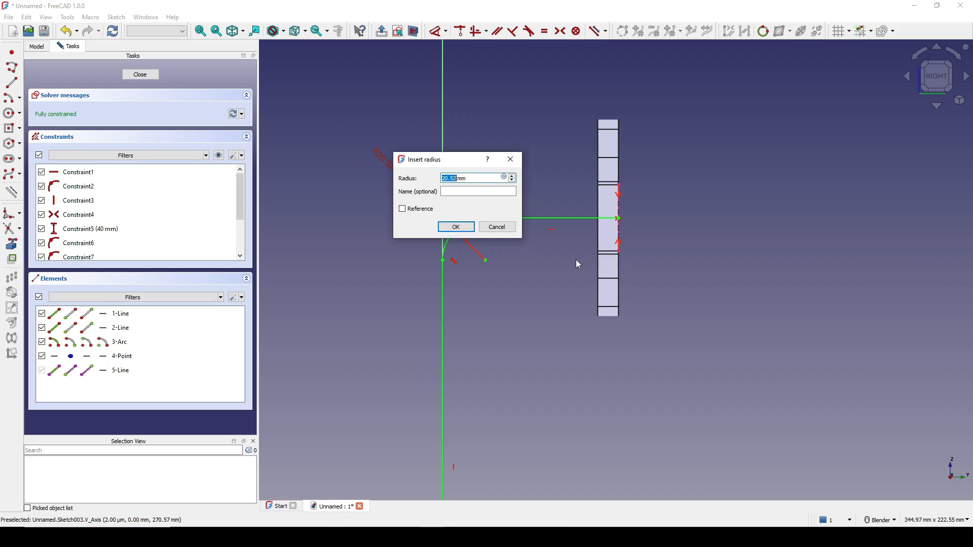
{"action": "type", "text": "45"}
{"action": "key", "text": "Return"}
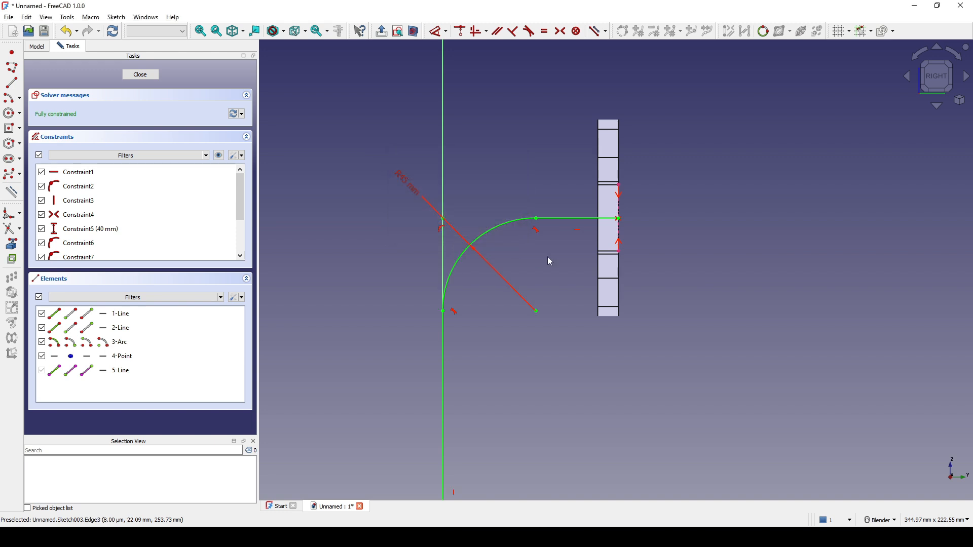
Close the side path sketch and turn the model to the front view
{"action": "scroll", "coordinate": [547, 256], "scroll_direction": "down", "scroll_amount": 1}
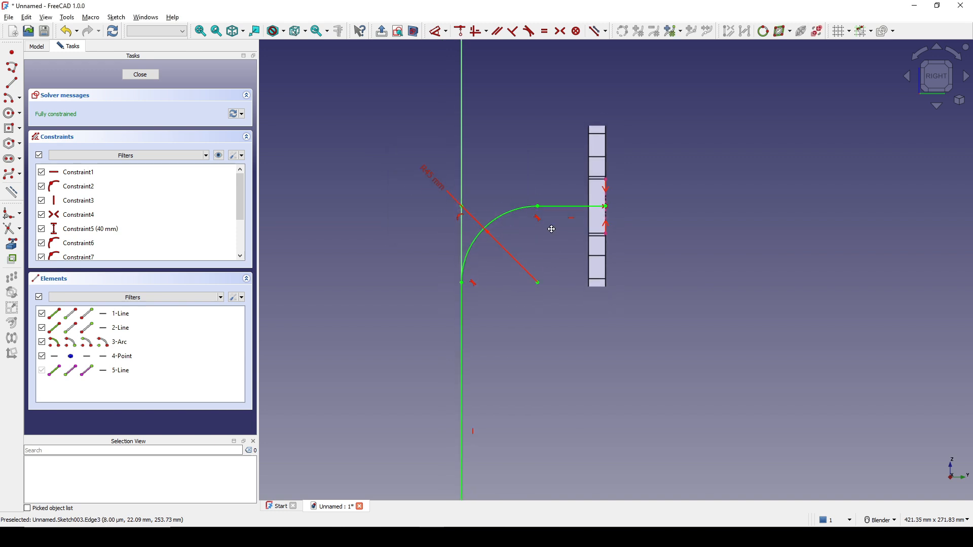
{"action": "left_click", "coordinate": [140, 75]}
{"action": "left_click", "coordinate": [622, 321]}
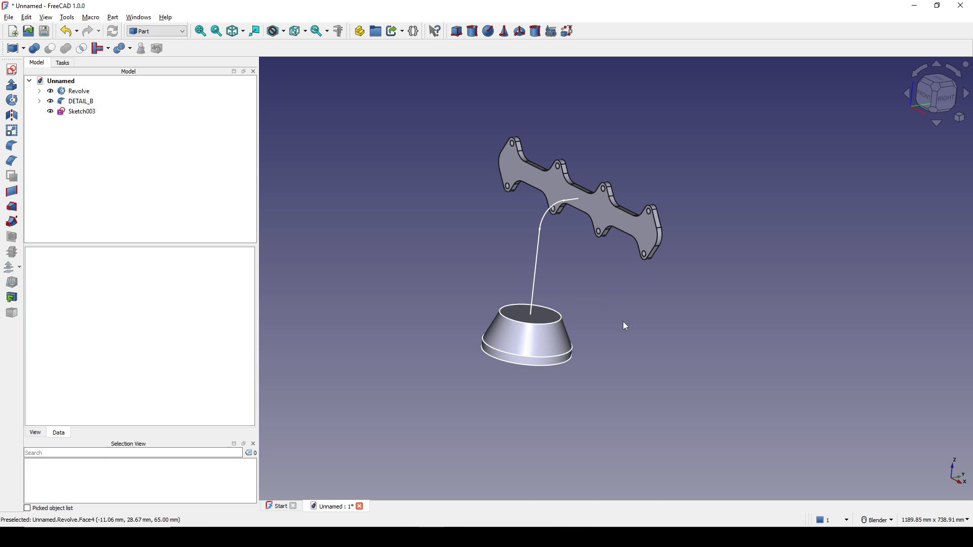
{"action": "middle_click_drag", "start_coordinate": [623, 321], "coordinate": [848, 212]}
{"action": "left_click", "coordinate": [937, 96]}
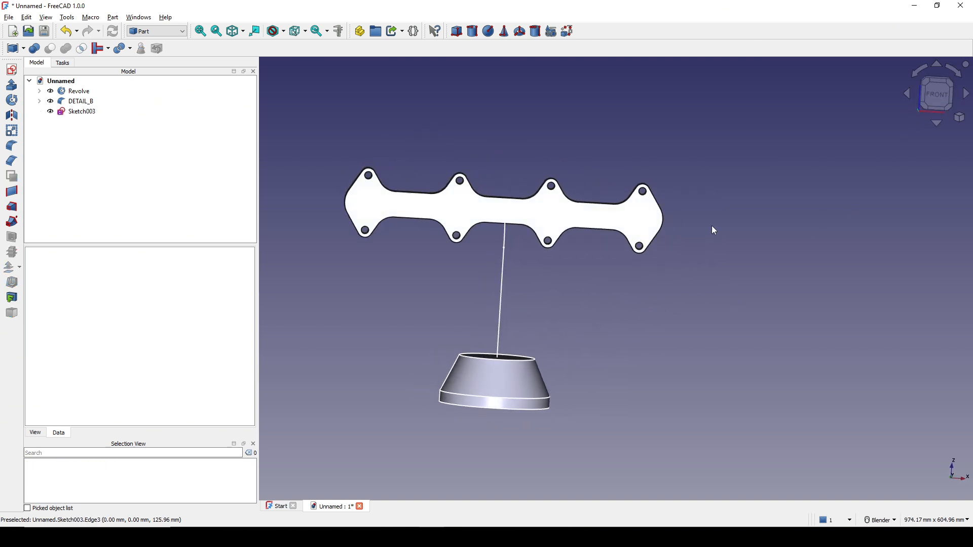
Examine the front view in exercies7.png, tracing the centrelines of the outer and inner left pipes on a temporary screen capture
{"action": "key", "text": "alt+Tab"}
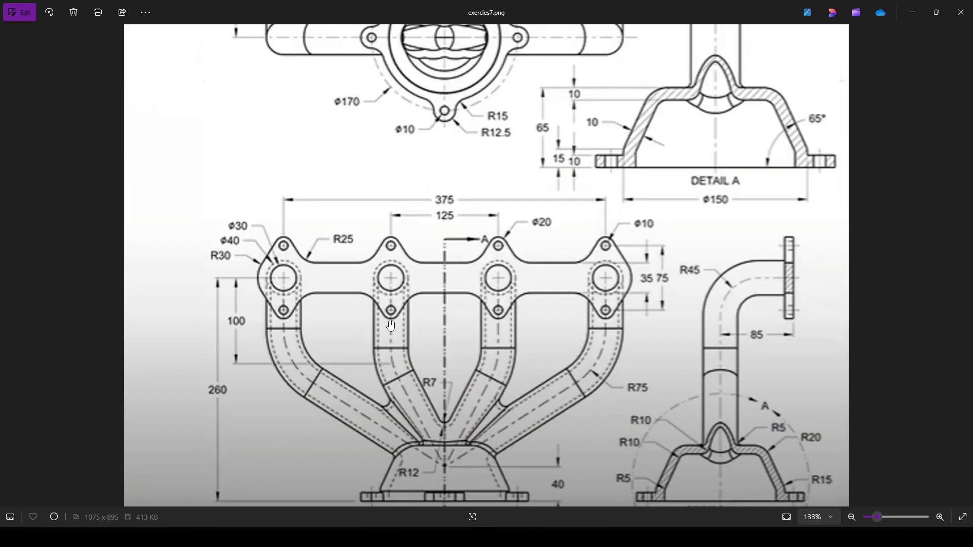
{"action": "scroll", "coordinate": [341, 357], "scroll_direction": "up", "scroll_amount": 3}
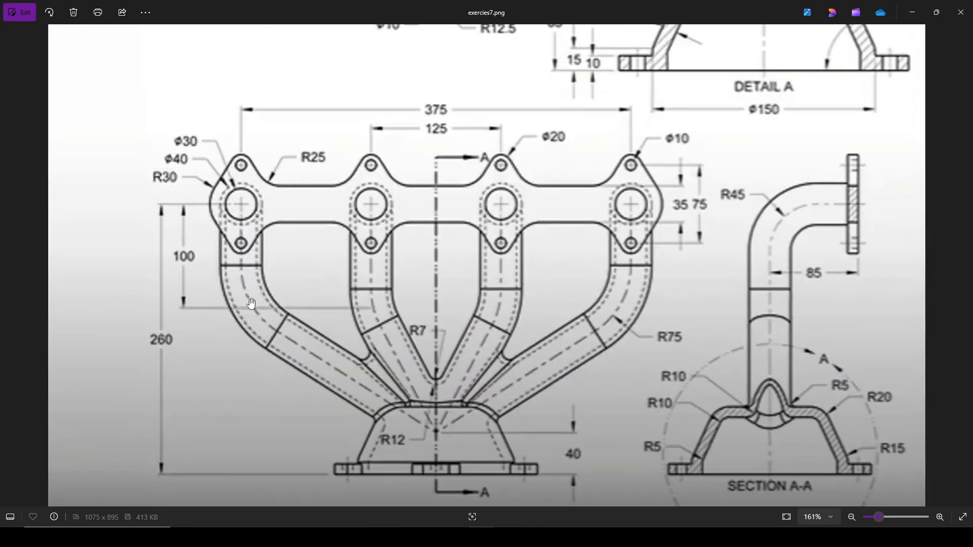
{"action": "key", "text": "Print"}
{"action": "left_click_drag", "start_coordinate": [149, 102], "coordinate": [749, 488]}
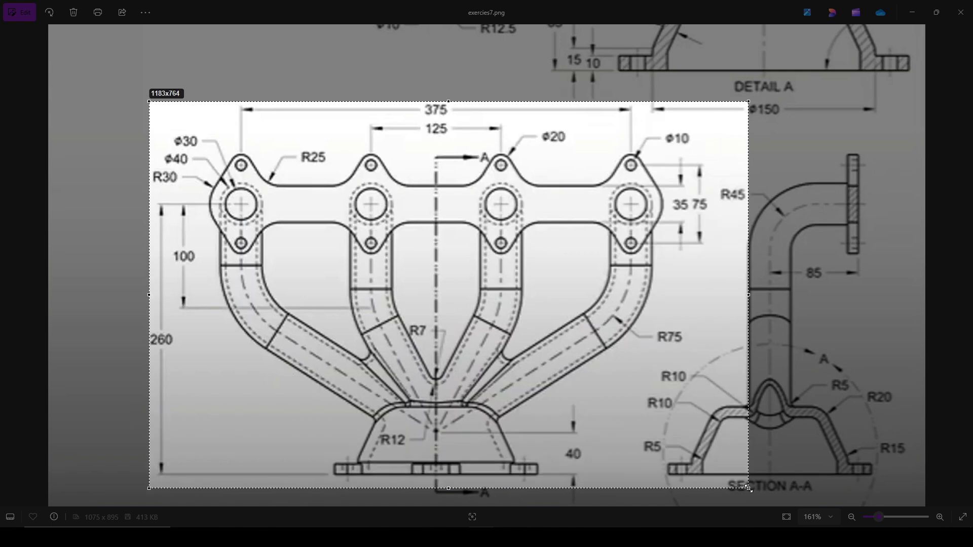
{"action": "left_click_drag", "start_coordinate": [235, 208], "coordinate": [247, 272]}
{"action": "mouse_move", "coordinate": [370, 202]}
{"action": "left_mouse_down"}
{"action": "mouse_move", "coordinate": [403, 392]}
{"action": "mouse_move", "coordinate": [430, 418]}
{"action": "left_mouse_up"}
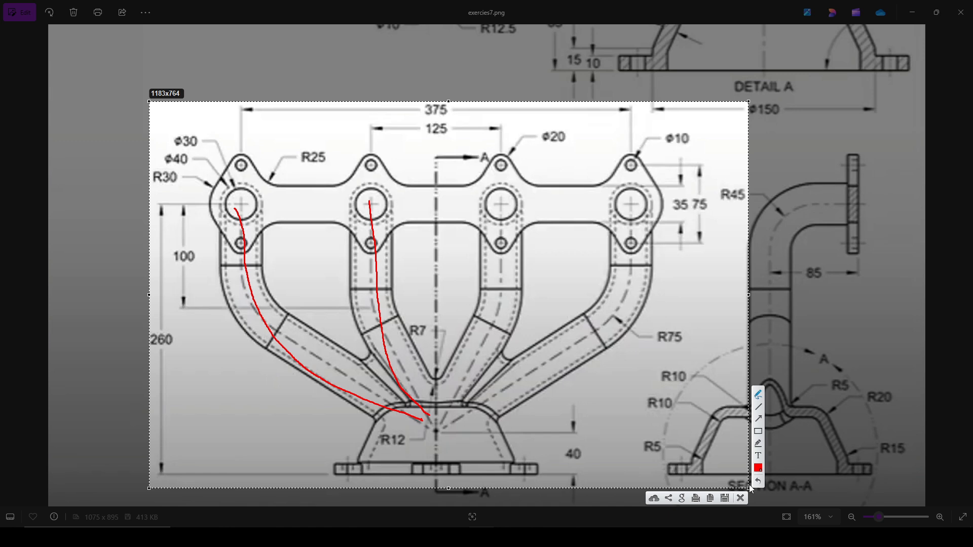
{"action": "left_click", "coordinate": [742, 499]}
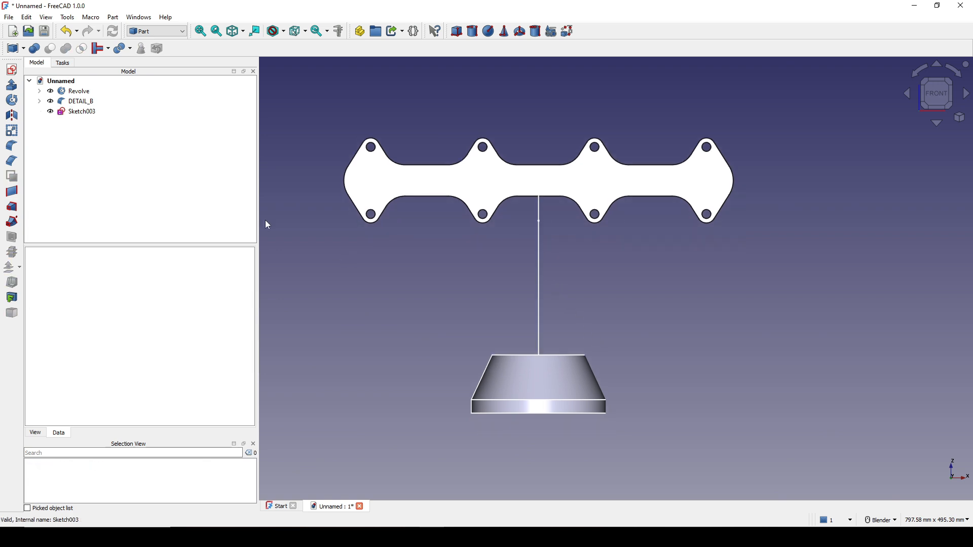
Create a new sketch on the XZ-Plane in FreeCAD
{"action": "left_click", "coordinate": [12, 69]}
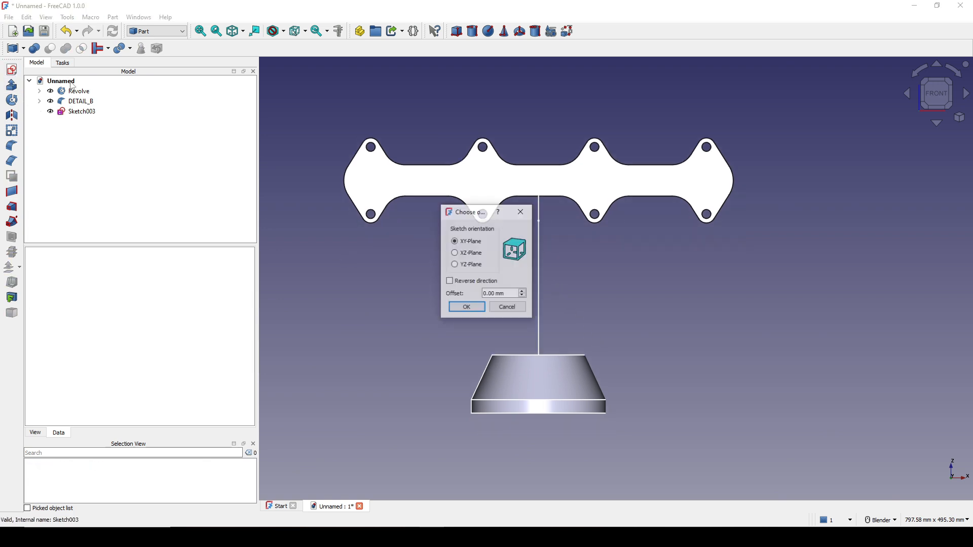
{"action": "left_click", "coordinate": [465, 253]}
{"action": "left_click", "coordinate": [466, 308]}
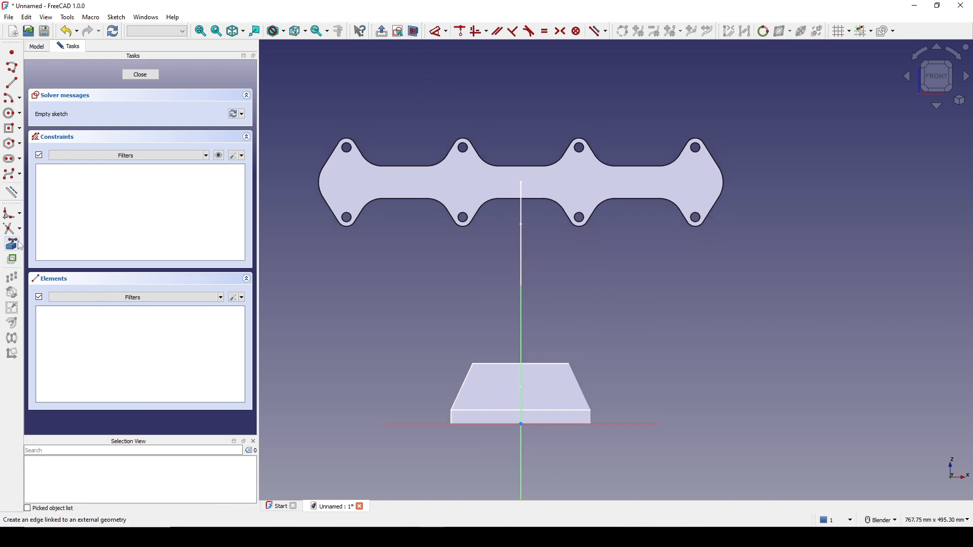
Project the flange's left end arc and the top arc of its second lobe into the sketch as external geometry
{"action": "left_click", "coordinate": [312, 183]}
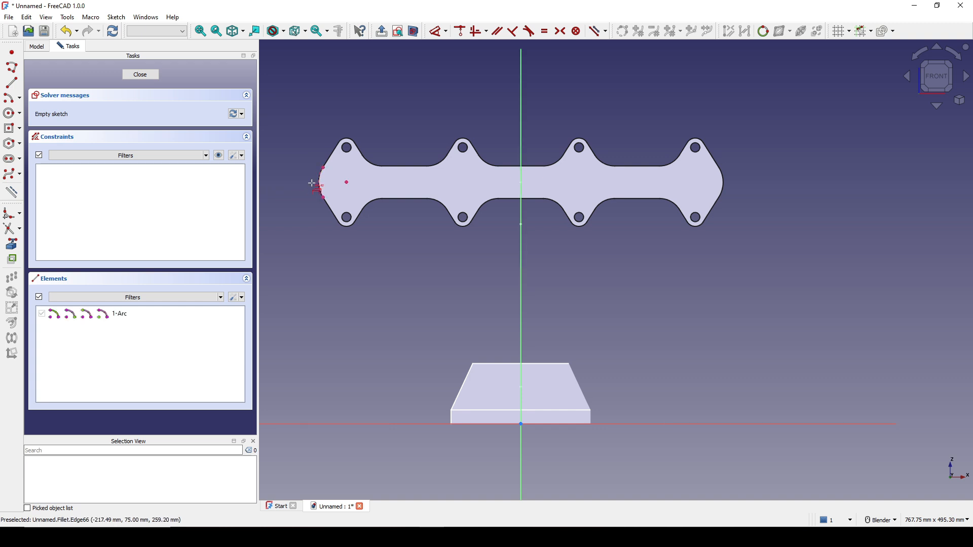
{"action": "scroll", "coordinate": [455, 215], "scroll_direction": "up", "scroll_amount": 2}
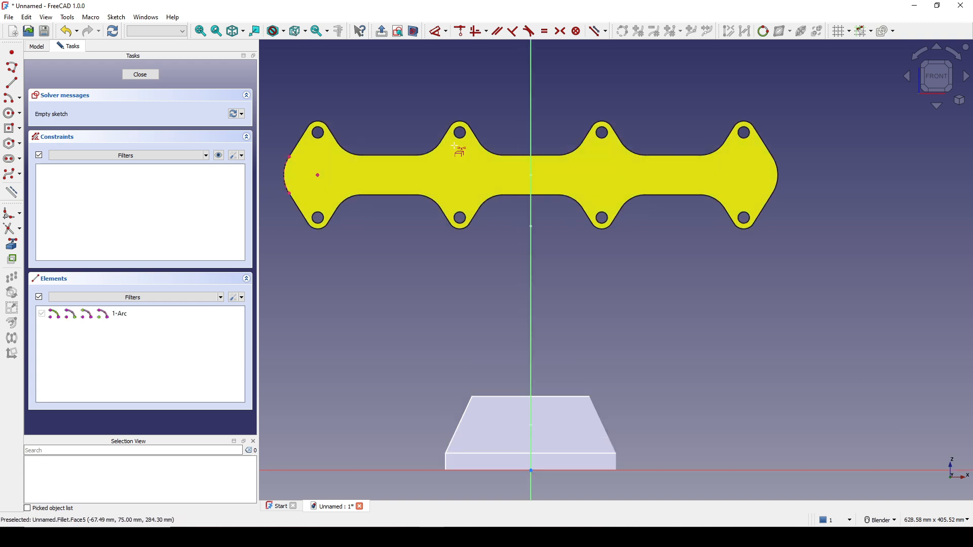
{"action": "left_click", "coordinate": [461, 127]}
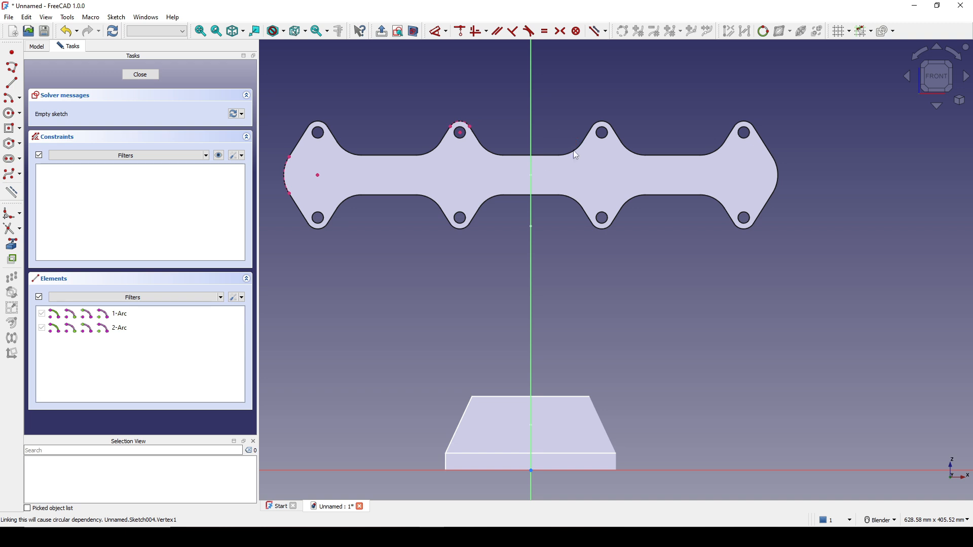
{"action": "scroll", "coordinate": [546, 185], "scroll_direction": "down", "scroll_amount": 1}
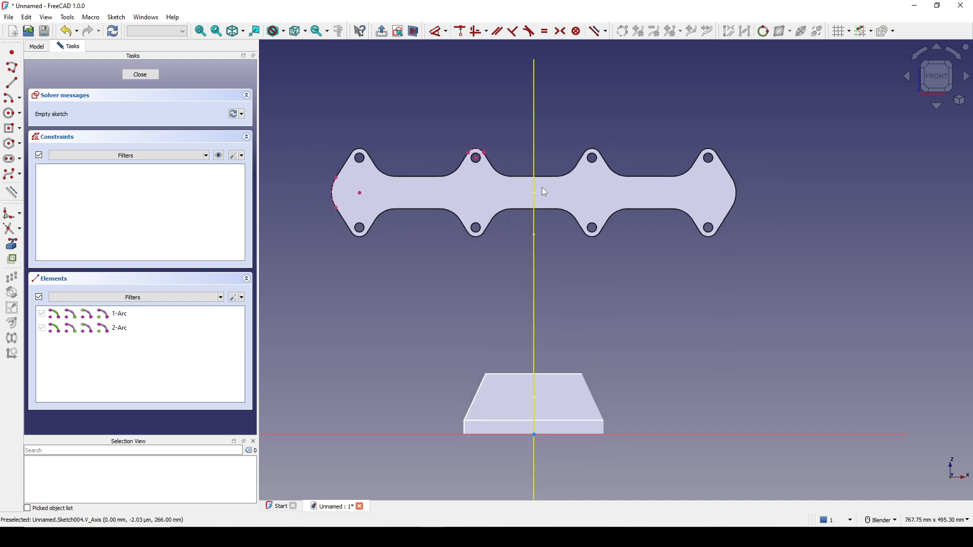
{"action": "left_click", "coordinate": [360, 195]}
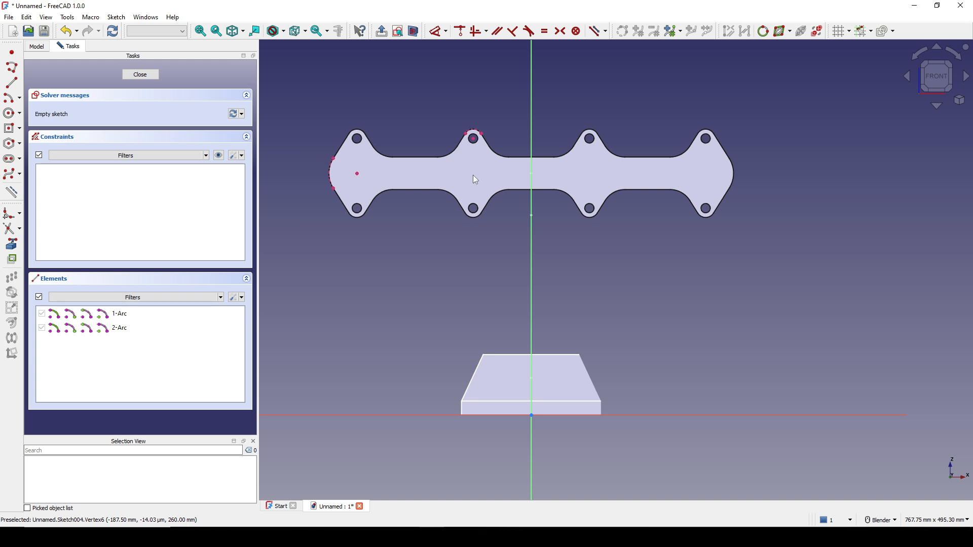
{"action": "middle_click_drag", "start_coordinate": [532, 194], "coordinate": [523, 177], "text": "shift"}
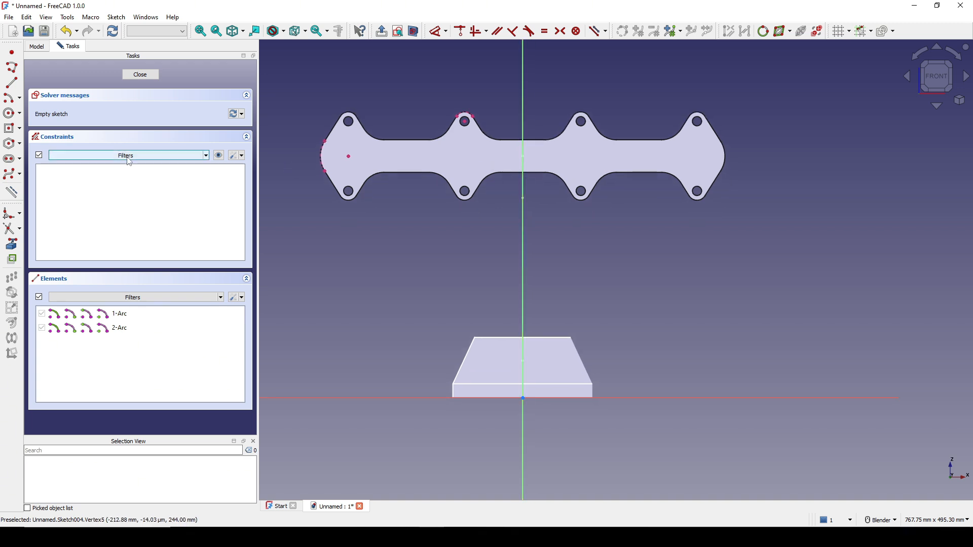
Draw a polyline from the left end arc's centre straight down, and about 212 mm diagonally at 28° to the vertical axis inside the cone
{"action": "left_click", "coordinate": [16, 72]}
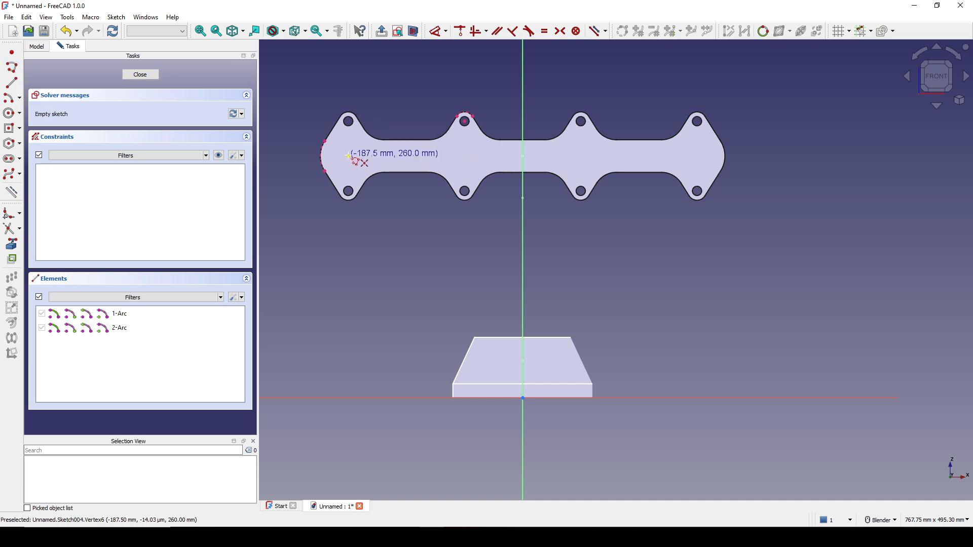
{"action": "left_click", "coordinate": [349, 158]}
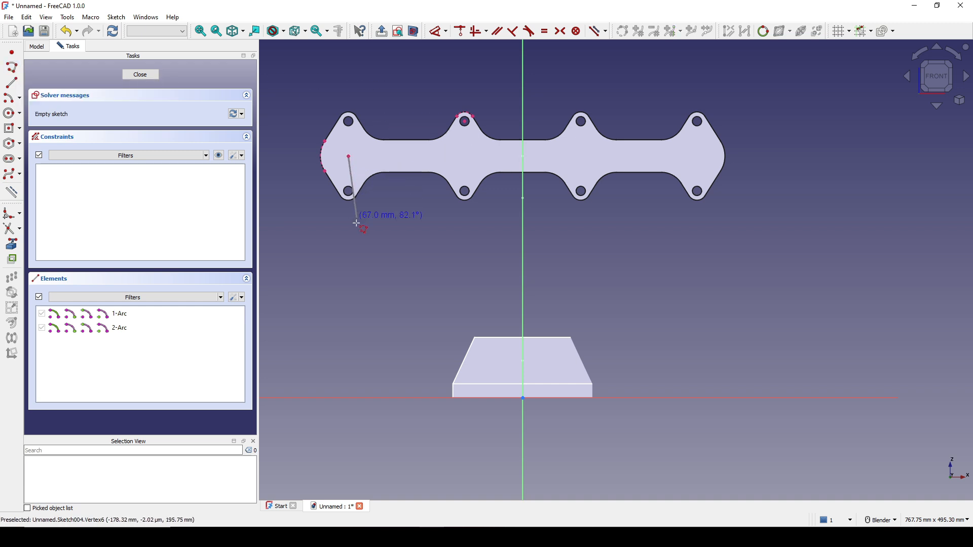
{"action": "left_click", "coordinate": [349, 270]}
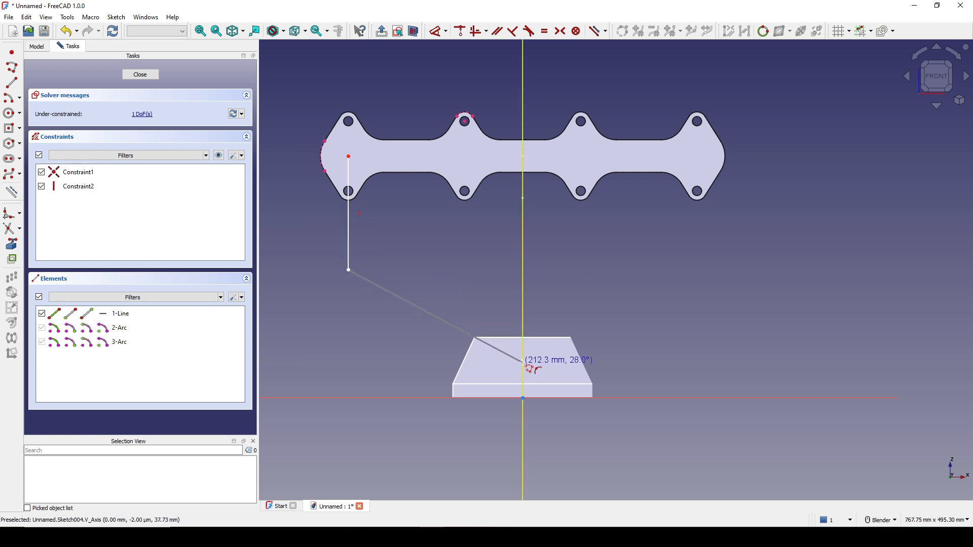
{"action": "left_click", "coordinate": [523, 363]}
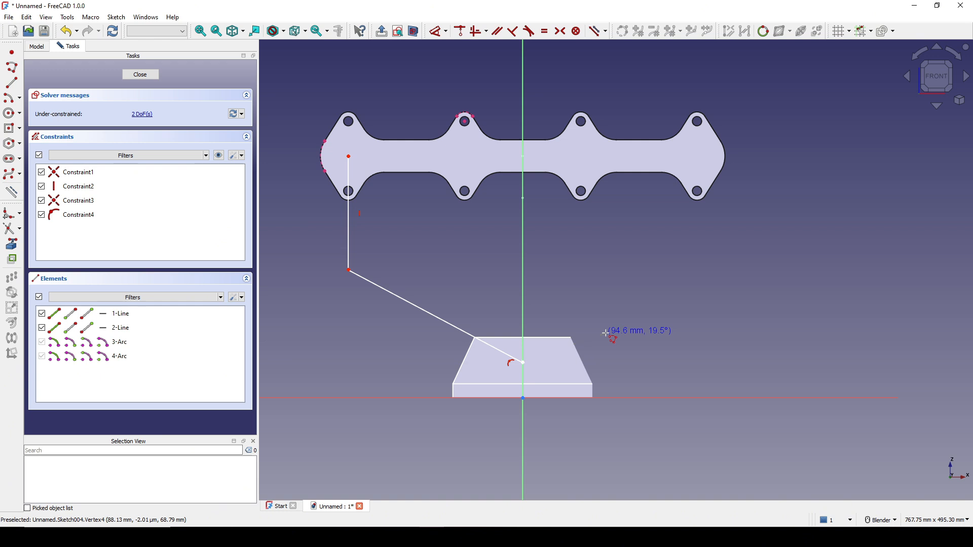
{"action": "middle_click_drag", "start_coordinate": [557, 269], "coordinate": [555, 287], "text": "shift"}
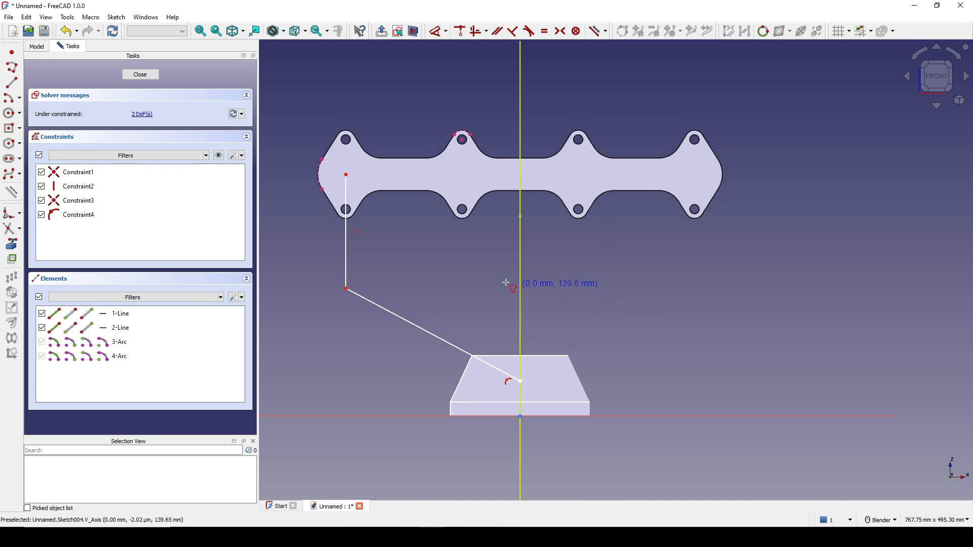
Draw a second polyline from the middle of the flange's second lobe straight down, and about 120 mm diagonally to the outer path's lower end
{"action": "left_click", "coordinate": [460, 173]}
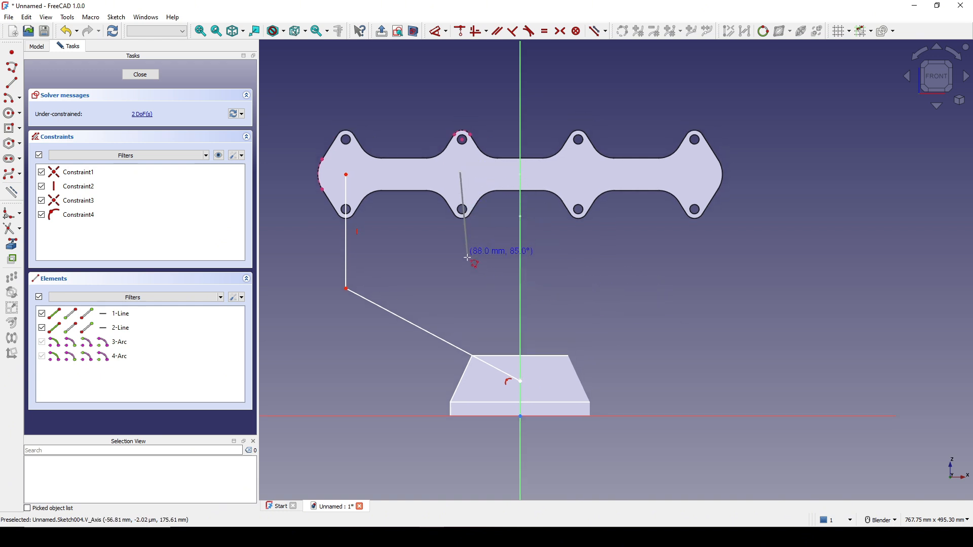
{"action": "left_click", "coordinate": [460, 287]}
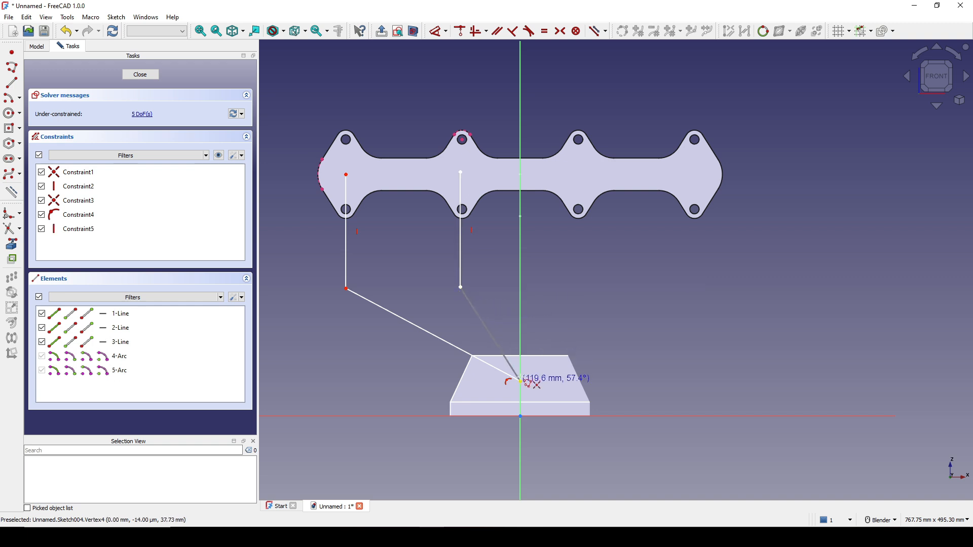
{"action": "left_click", "coordinate": [520, 380]}
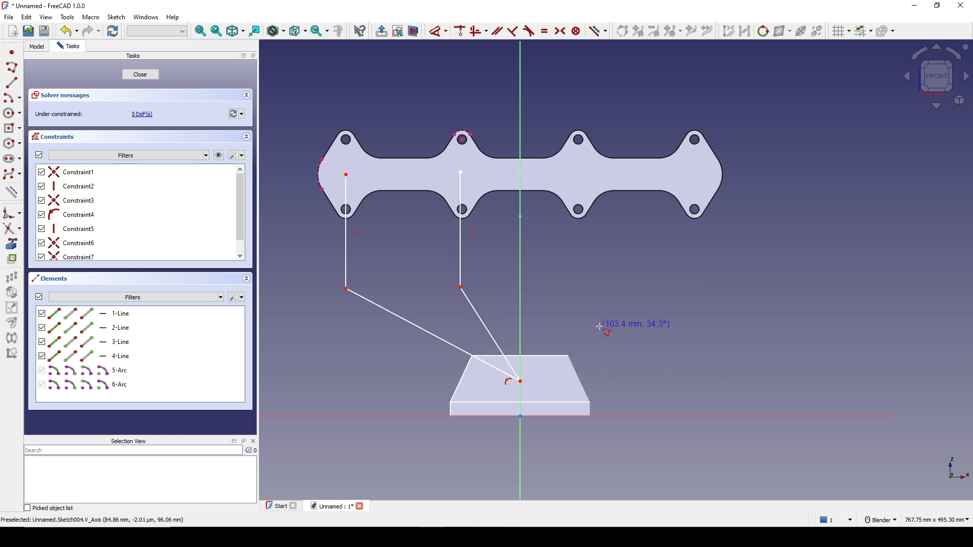
Dimension the shared lower endpoint 40 mm above the horizontal axis and place the dimension text below the cone
{"action": "left_click", "coordinate": [521, 381]}
{"action": "left_click", "coordinate": [576, 388]}
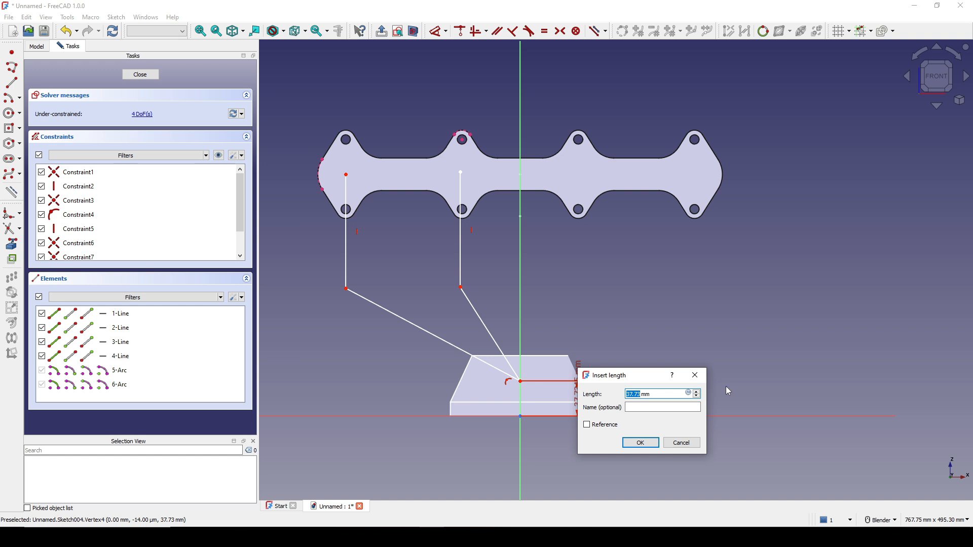
{"action": "type", "text": "40"}
{"action": "left_click", "coordinate": [641, 443]}
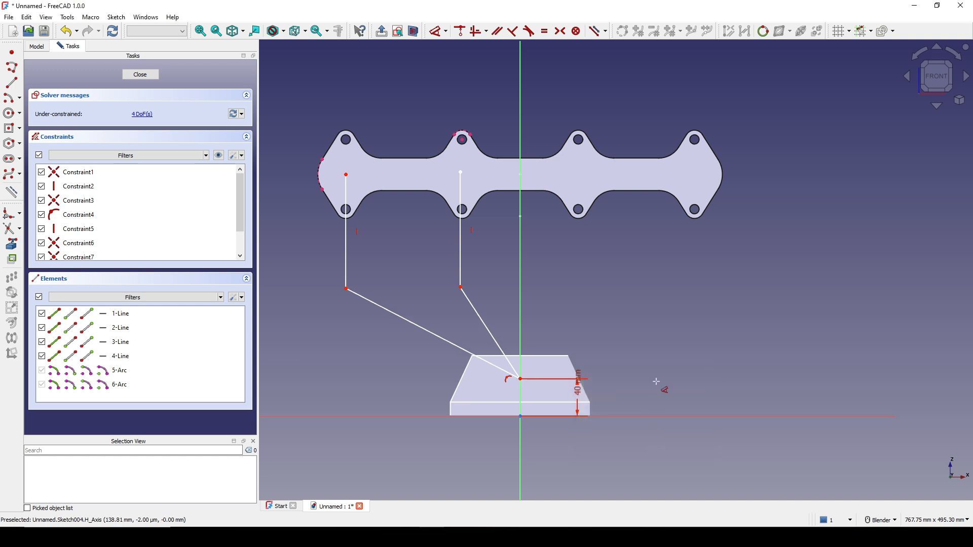
{"action": "left_click_drag", "start_coordinate": [578, 386], "coordinate": [603, 459]}
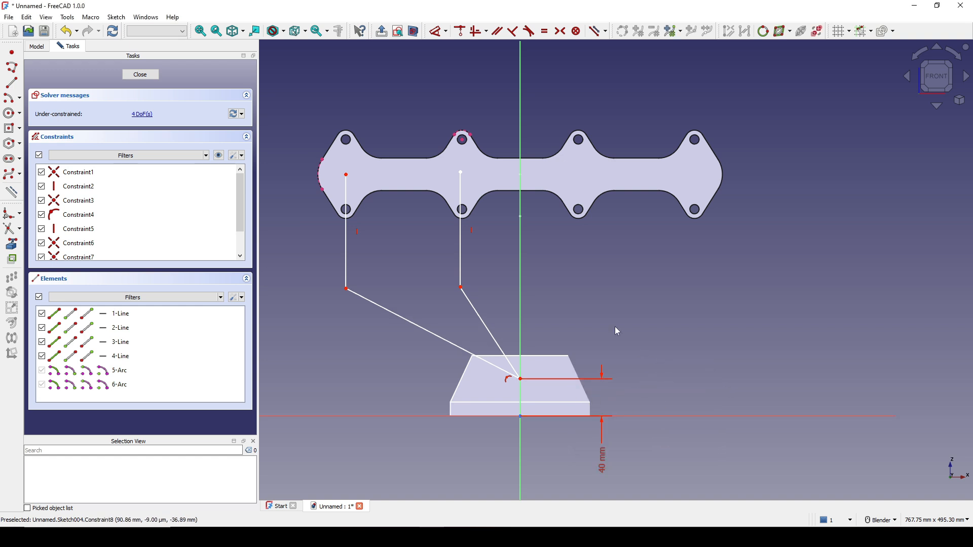
Constrain the inner path's top point horizontally to the outer path's top point and vertically to the second lobe's arc centre
{"action": "middle_click_drag", "start_coordinate": [520, 232], "coordinate": [531, 260], "text": "shift"}
{"action": "left_click", "coordinate": [477, 201]}
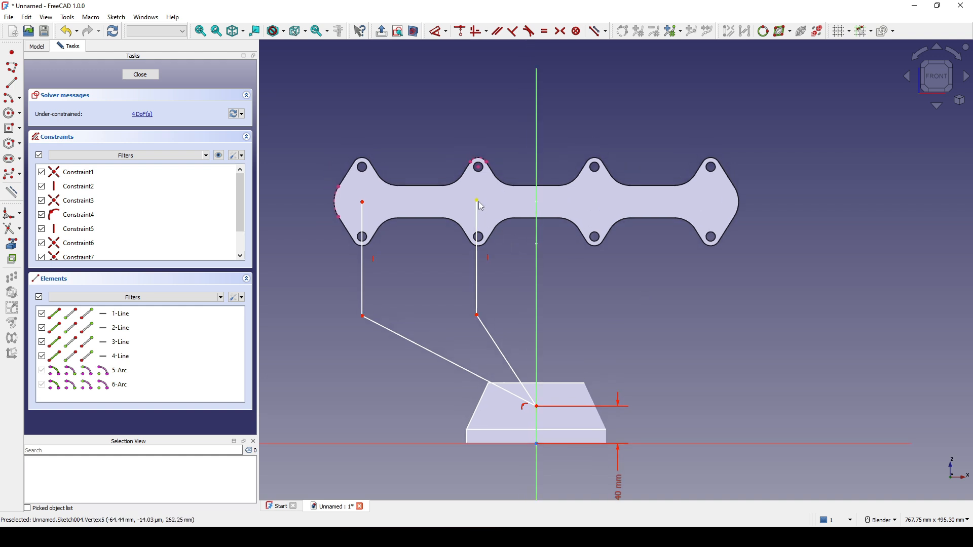
{"action": "left_click", "coordinate": [364, 204]}
{"action": "key", "text": "h"}
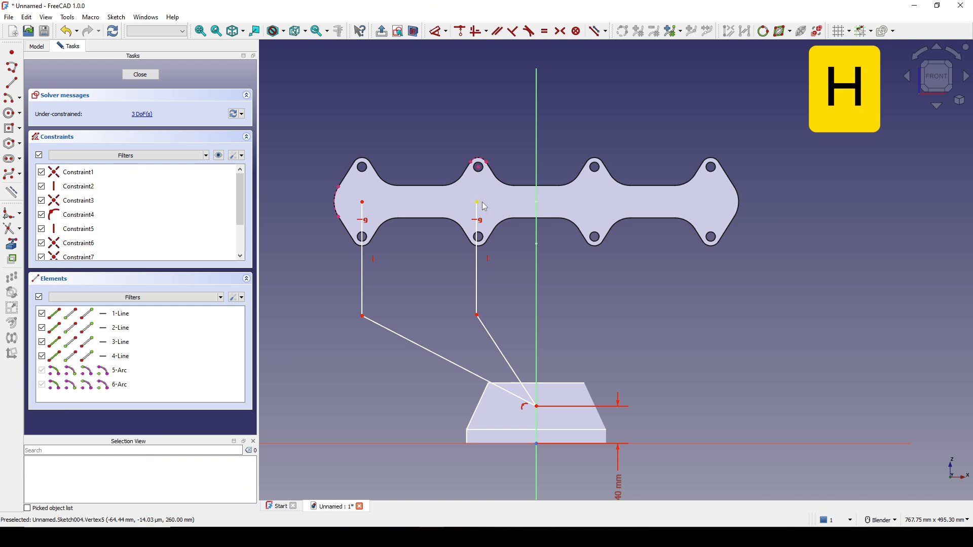
{"action": "left_click", "coordinate": [482, 202]}
{"action": "left_click", "coordinate": [479, 167]}
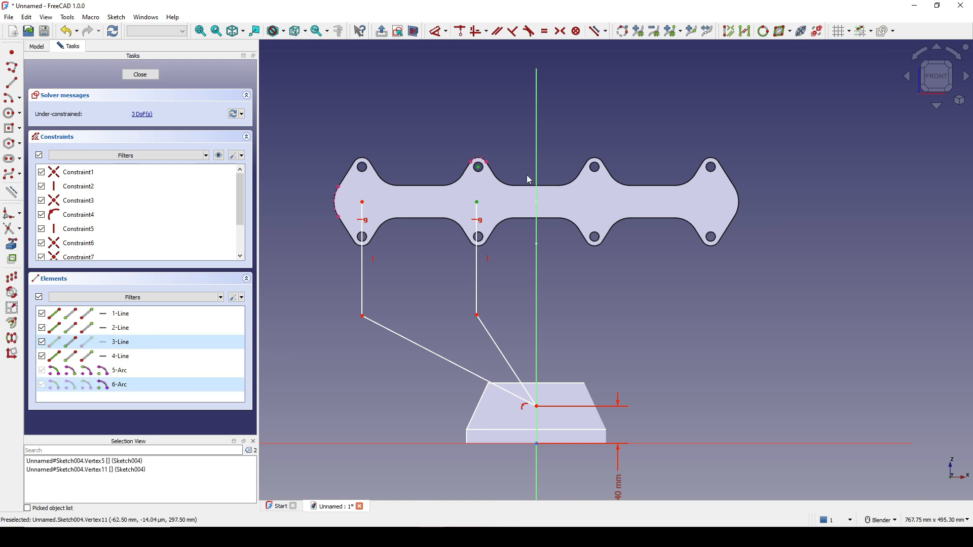
{"action": "key", "text": "v"}
{"action": "middle_click_drag", "start_coordinate": [526, 238], "coordinate": [520, 233], "text": "shift"}
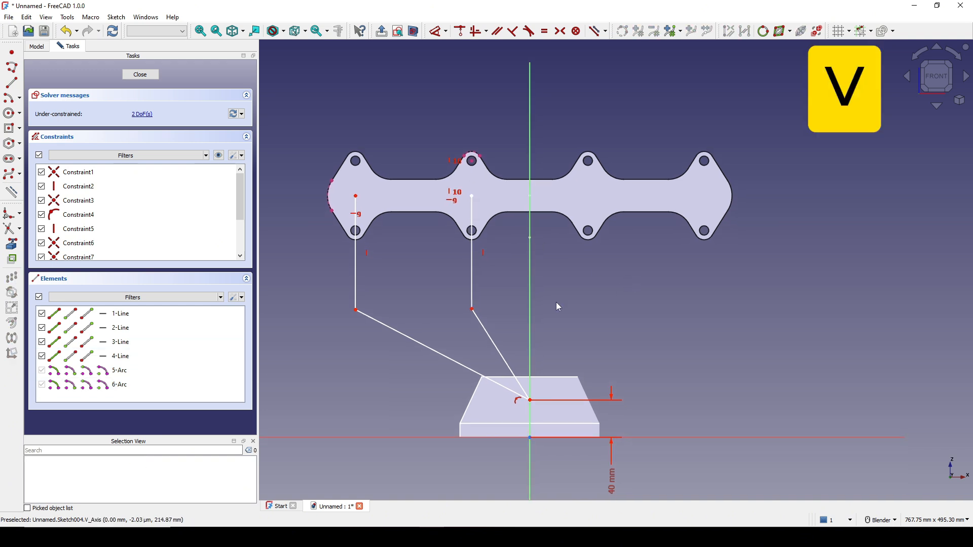
Align the corner points of both pipe paths horizontally and move the corners slightly up
{"action": "left_click", "coordinate": [356, 310]}
{"action": "left_click", "coordinate": [472, 310]}
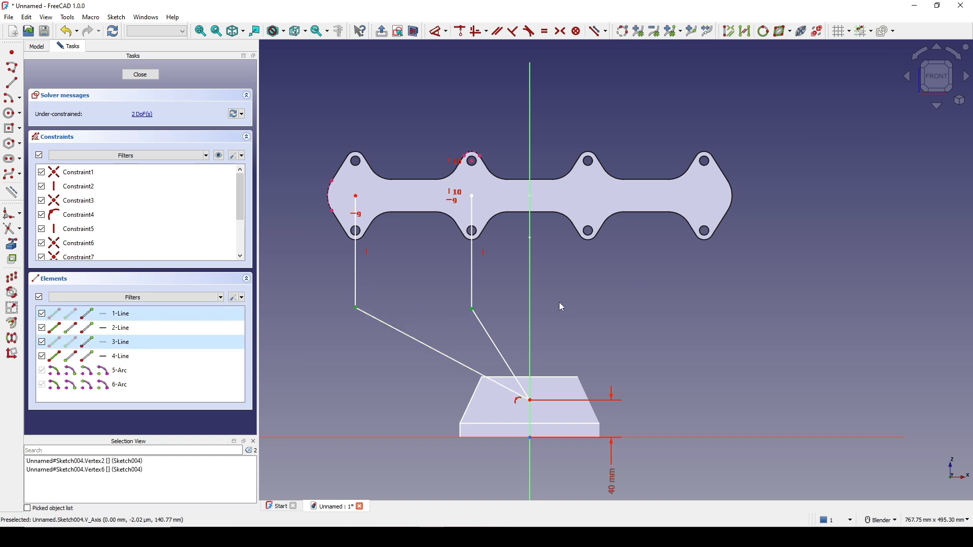
{"action": "key", "text": "h"}
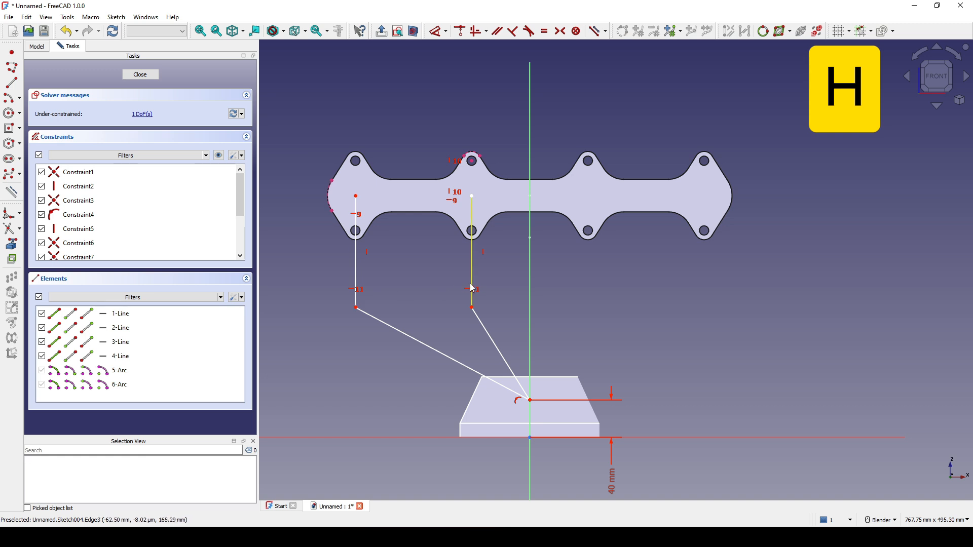
{"action": "middle_click_drag", "start_coordinate": [455, 286], "coordinate": [489, 289], "text": "shift"}
{"action": "middle_click_drag", "start_coordinate": [603, 278], "coordinate": [606, 273], "text": "shift"}
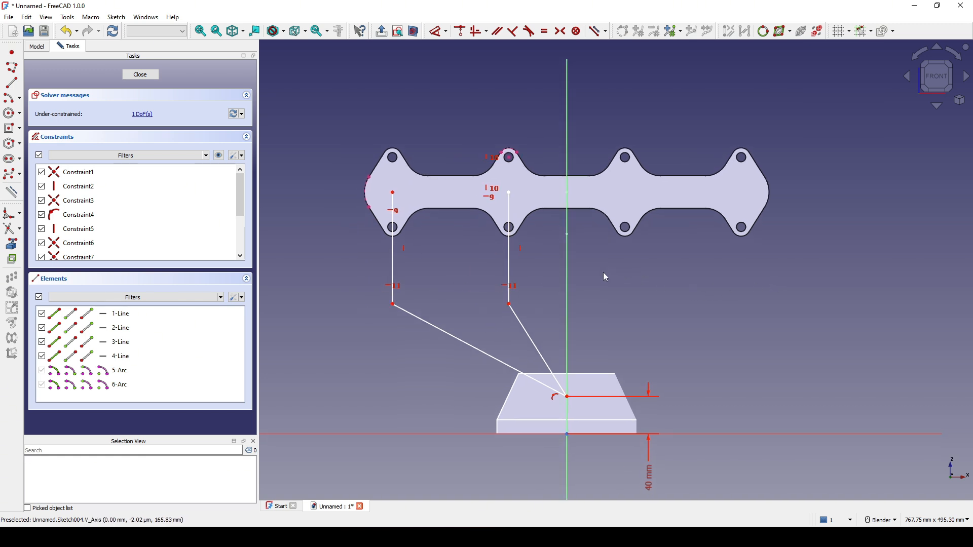
{"action": "left_click_drag", "start_coordinate": [509, 305], "coordinate": [509, 300]}
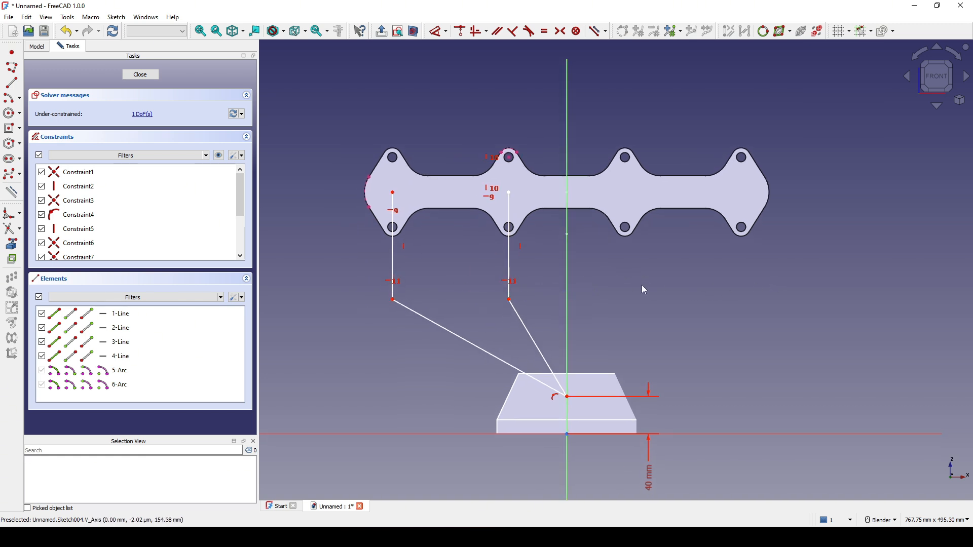
Fillet the corners of the outer and inner pipe paths with corner preservation enabled
{"action": "left_click", "coordinate": [11, 213]}
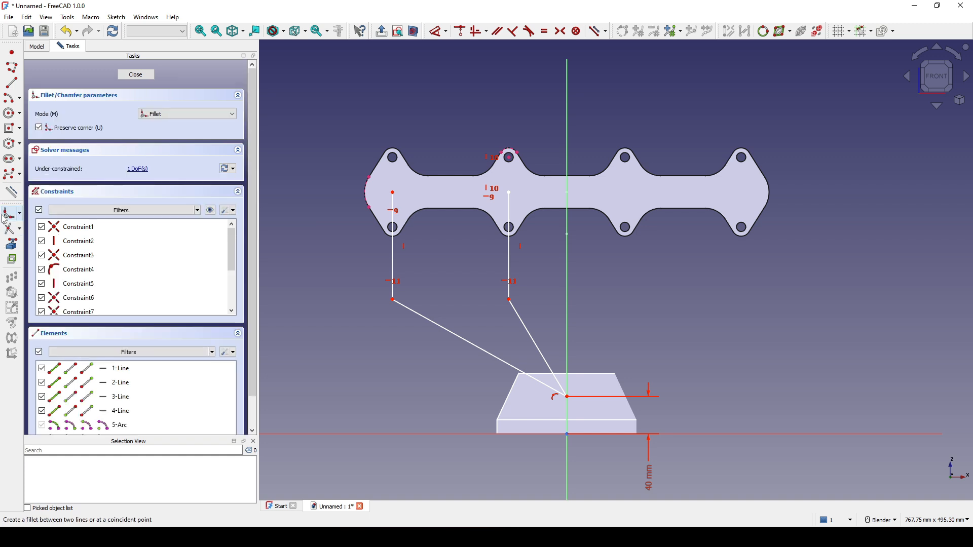
{"action": "left_click", "coordinate": [393, 268]}
{"action": "left_click", "coordinate": [409, 308]}
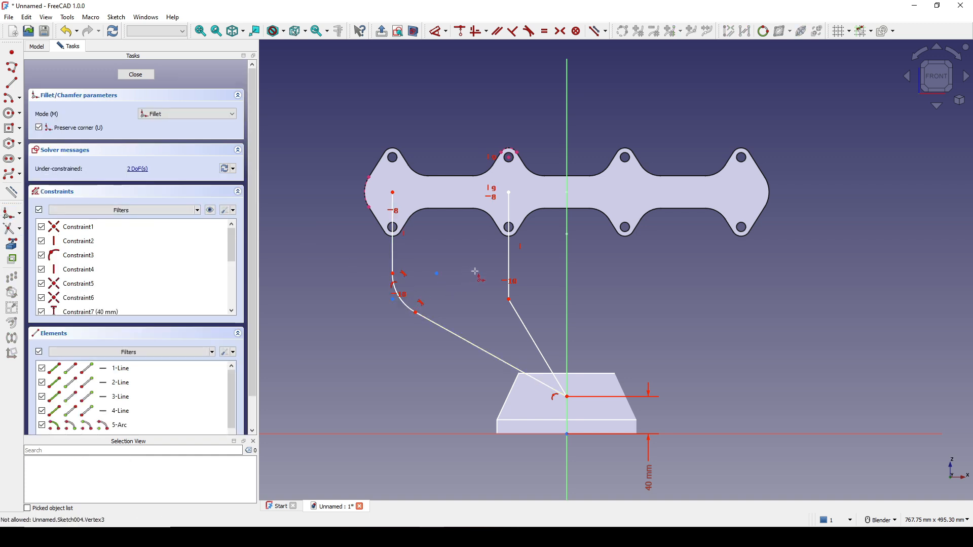
{"action": "left_click", "coordinate": [509, 264]}
{"action": "left_click", "coordinate": [527, 329]}
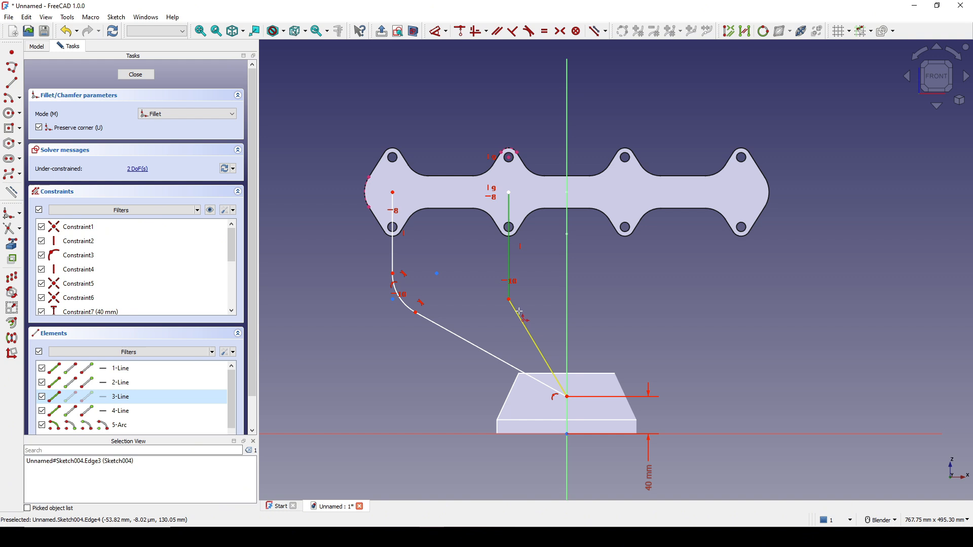
{"action": "right_click", "coordinate": [704, 295]}
Apply an equal constraint to the two fillet arcs of the outer and inner pipe paths
{"action": "scroll", "coordinate": [495, 300], "scroll_direction": "up", "scroll_amount": 2}
{"action": "left_click", "coordinate": [365, 309]}
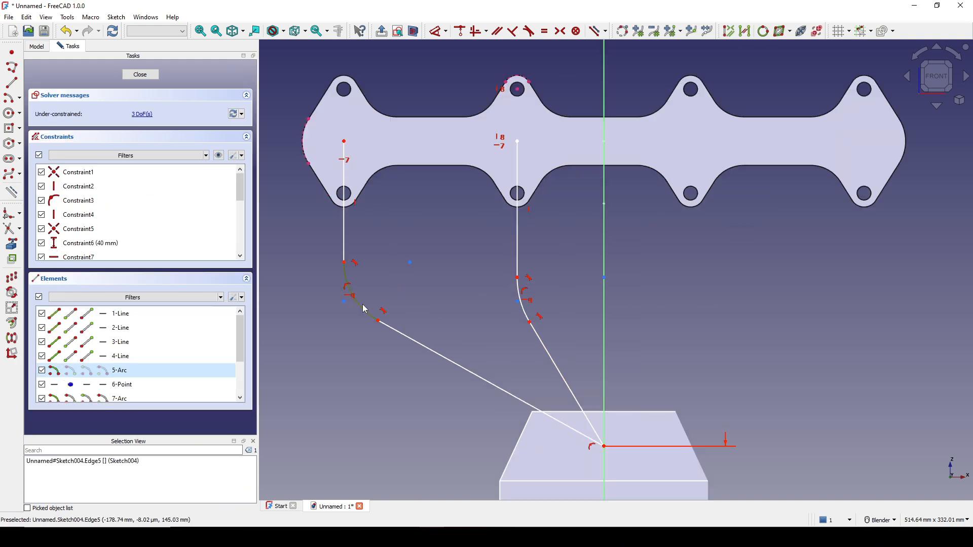
{"action": "left_click", "coordinate": [528, 317]}
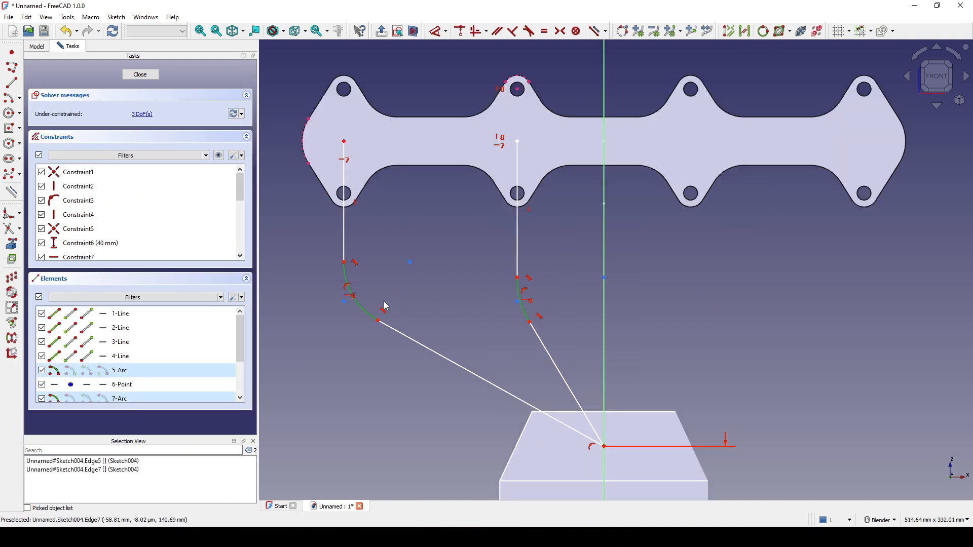
{"action": "key", "text": "e"}
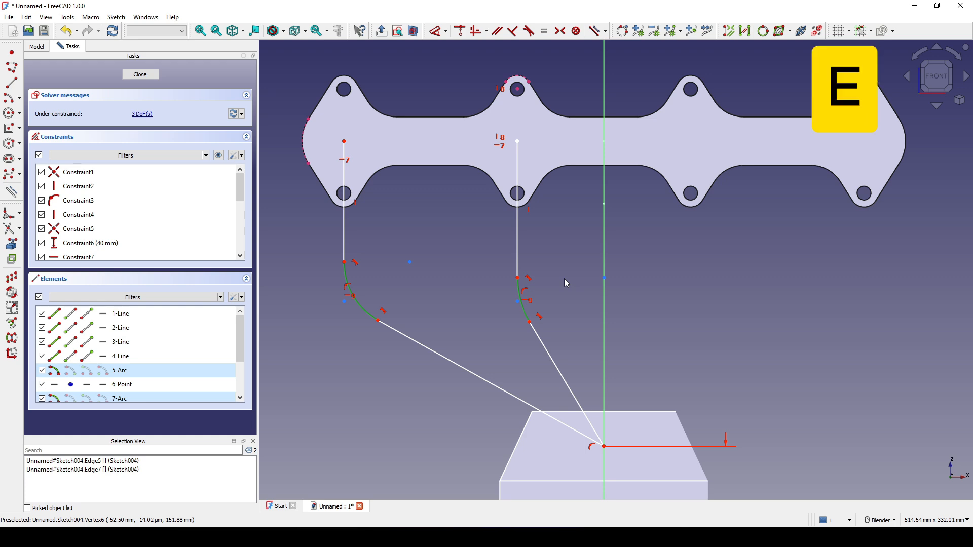
{"action": "left_click", "coordinate": [517, 242]}
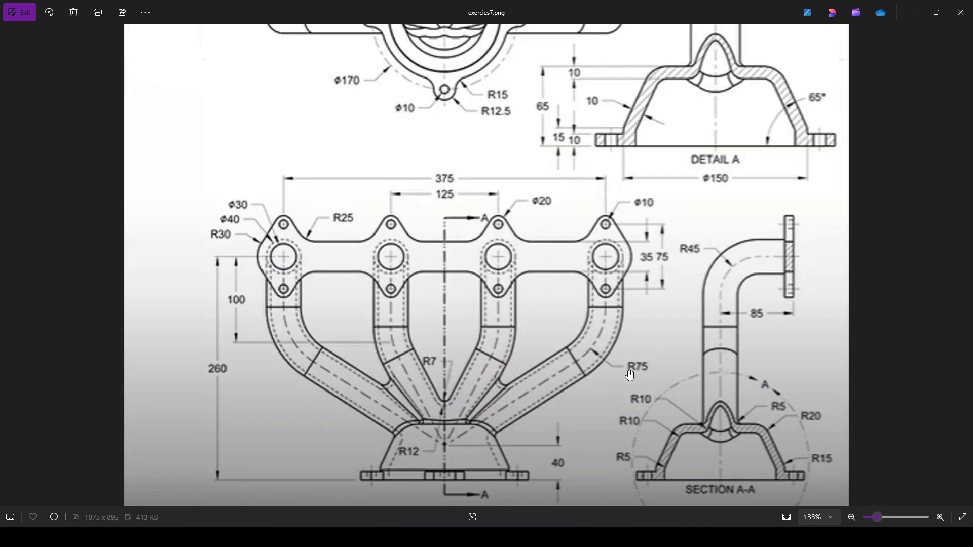
Constrain the radius of the outer pipe path's bend arc to 75 mm
{"action": "key", "text": "alt+Tab"}
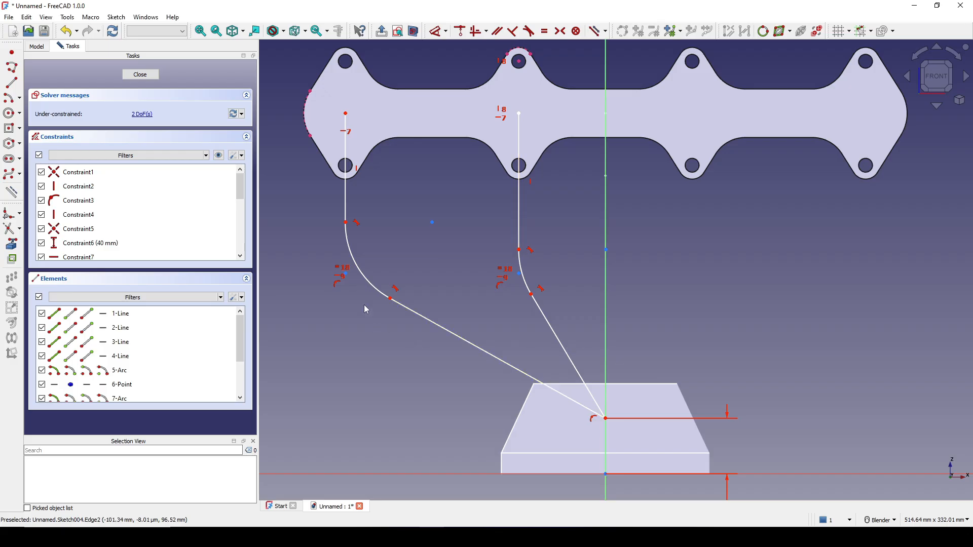
{"action": "left_click", "coordinate": [370, 290]}
{"action": "key", "text": "k"}
{"action": "key", "text": "r"}
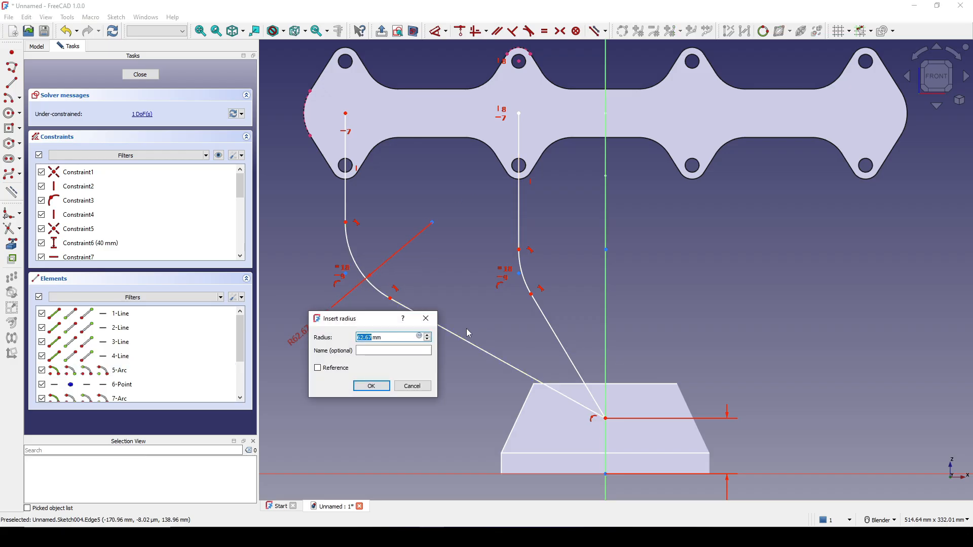
{"action": "type", "text": "75"}
{"action": "key", "text": "Return"}
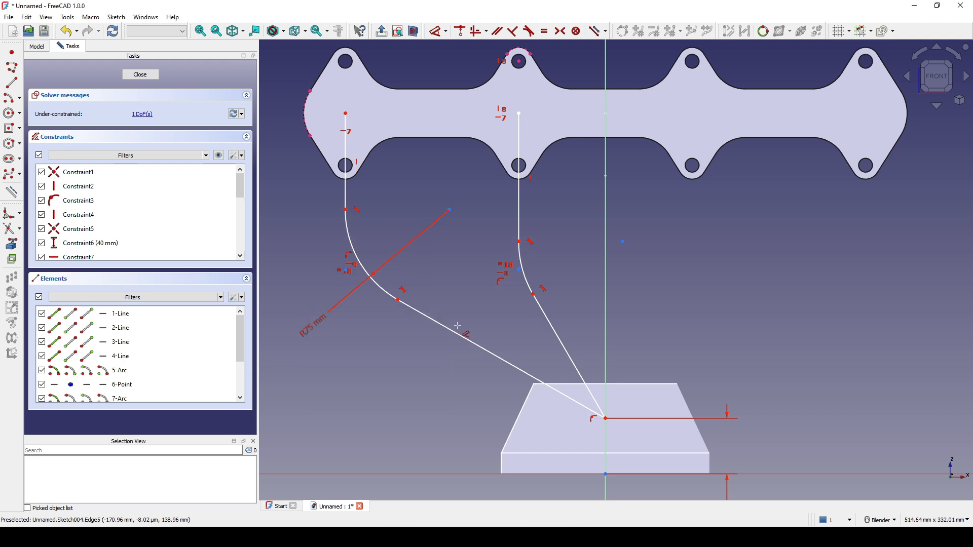
Set the vertical distance from the outer path's upper endpoint to the corner point beside its bend to 100 mm, following the reference drawing
{"action": "mouse_move", "coordinate": [401, 321]}
{"action": "middle_mouse_down", "text": "shift"}
{"action": "mouse_move", "coordinate": [382, 320]}
{"action": "mouse_move", "coordinate": [454, 312]}
{"action": "middle_mouse_up", "text": "shift"}
{"action": "key", "text": "alt+Tab"}
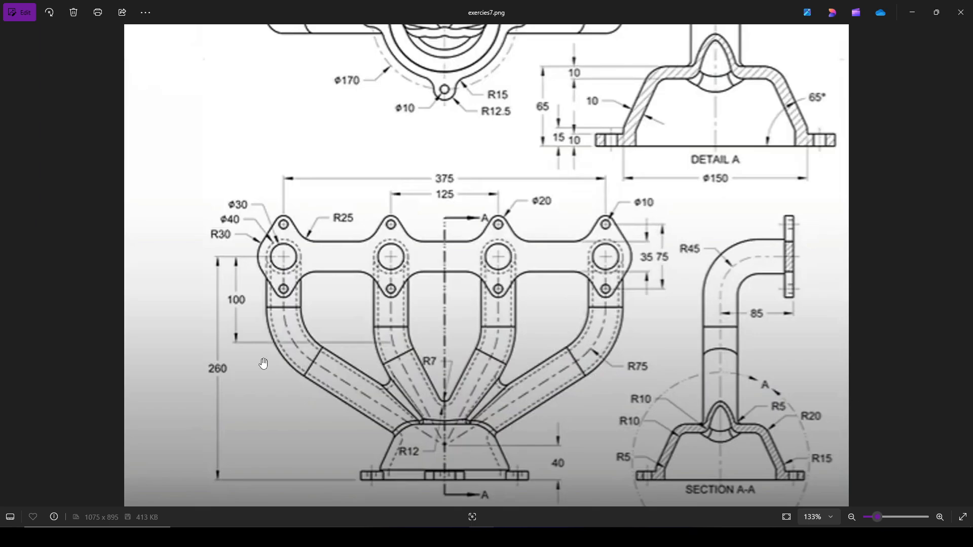
{"action": "scroll", "coordinate": [263, 363], "scroll_direction": "up", "scroll_amount": 2}
{"action": "key", "text": "alt+Tab"}
{"action": "left_click_drag", "start_coordinate": [374, 289], "coordinate": [374, 305]}
{"action": "key", "text": "alt+Tab"}
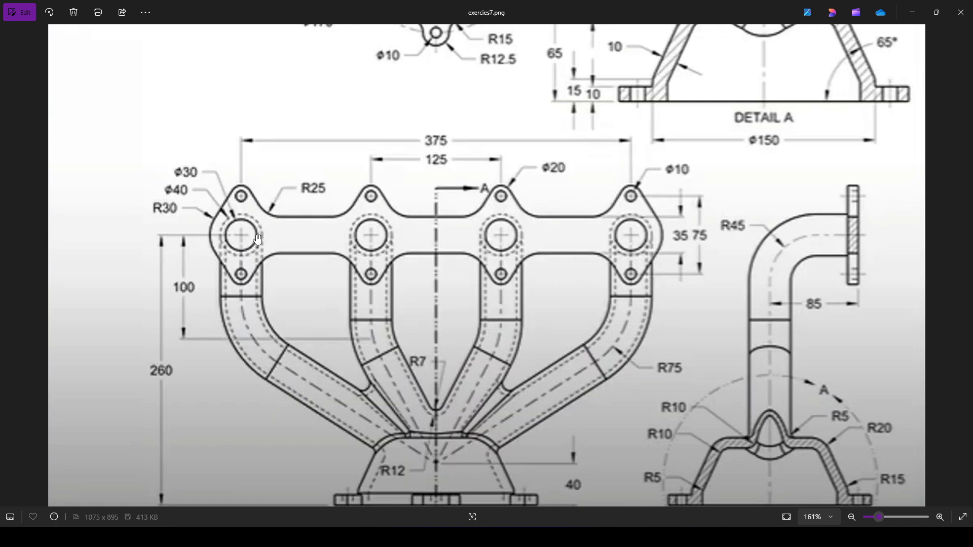
{"action": "key", "text": "alt+Tab"}
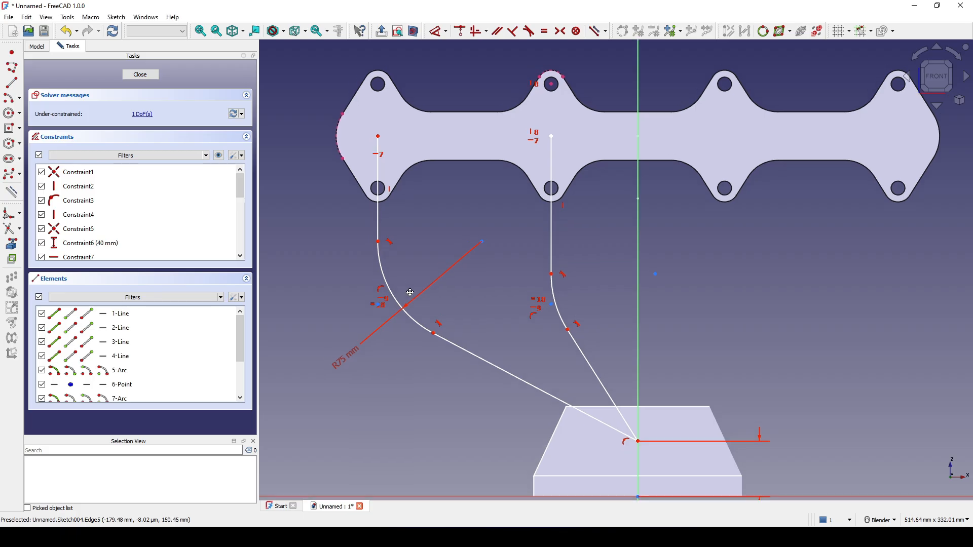
{"action": "middle_click_drag", "start_coordinate": [383, 309], "coordinate": [399, 325], "text": "shift"}
{"action": "left_click", "coordinate": [395, 322]}
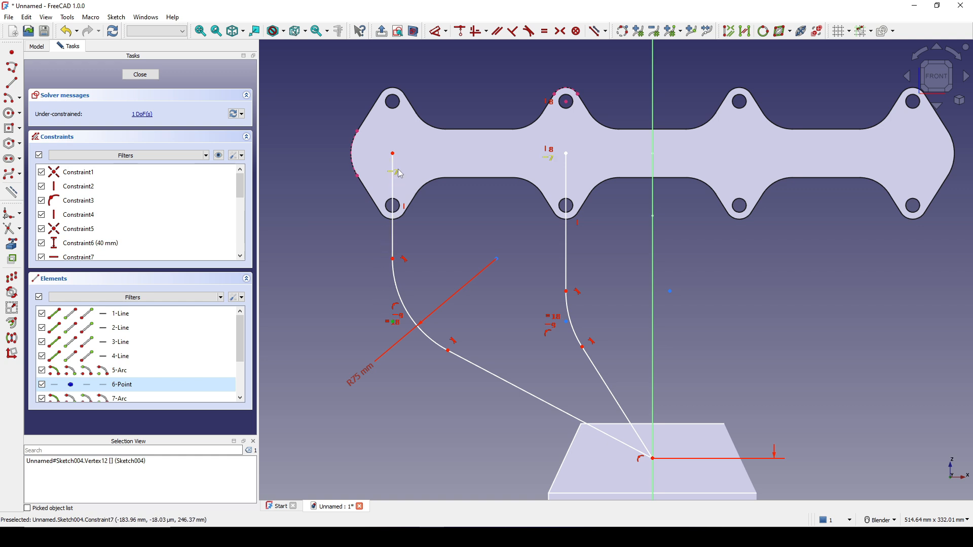
{"action": "left_click", "coordinate": [393, 154]}
{"action": "key", "text": "i"}
{"action": "left_click", "coordinate": [315, 220]}
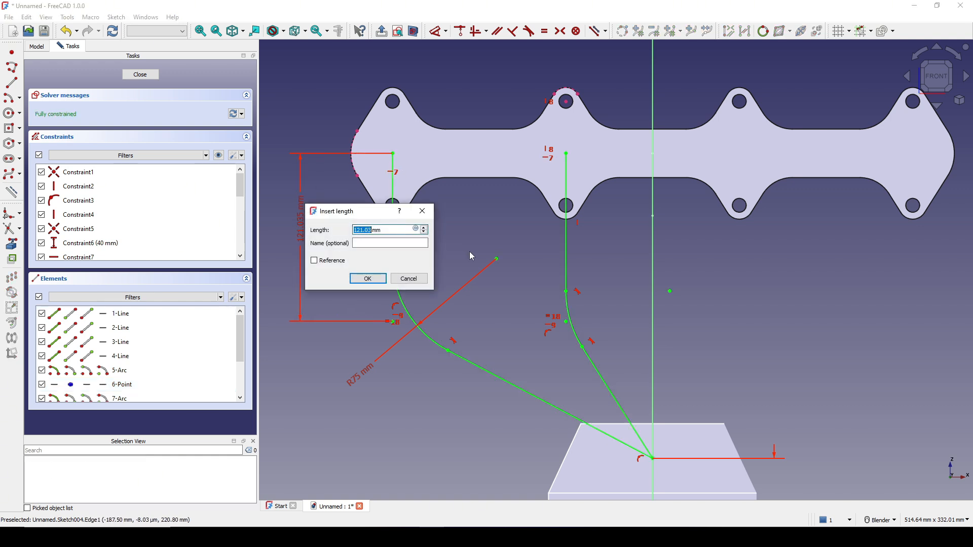
{"action": "type", "text": "100"}
{"action": "key", "text": "Return"}
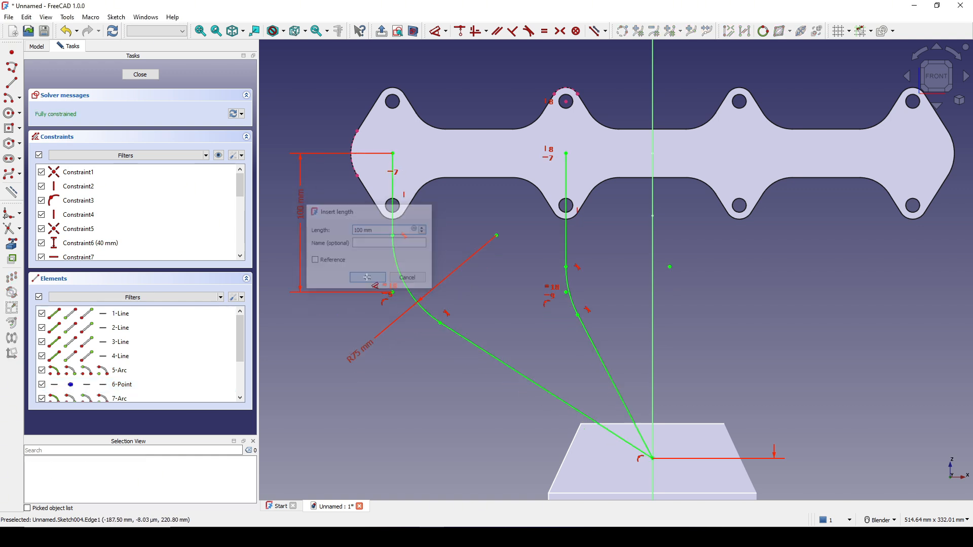
Close the fully constrained pipe path sketch and inspect both path sketches in 3D
{"action": "scroll", "coordinate": [501, 270], "scroll_direction": "down", "scroll_amount": 3}
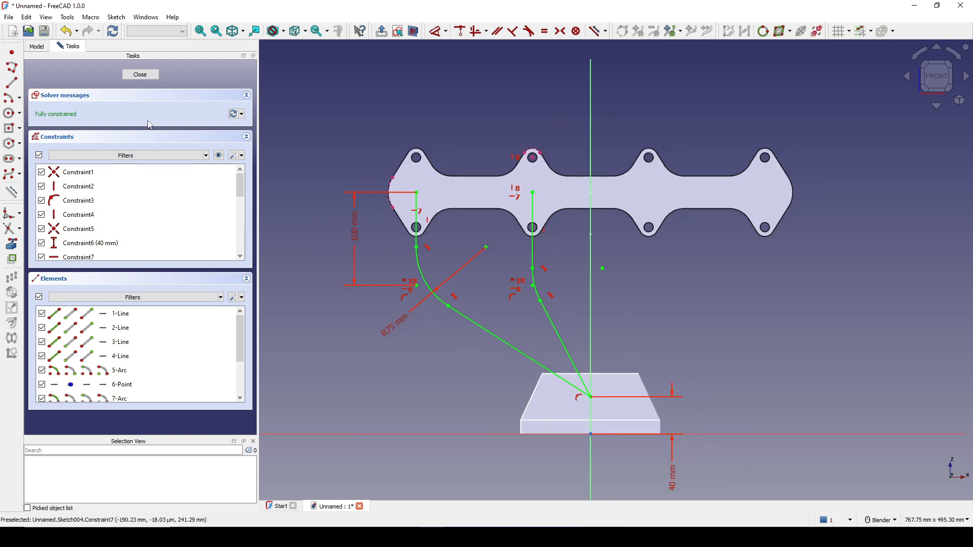
{"action": "left_click", "coordinate": [141, 75]}
{"action": "mouse_move", "coordinate": [619, 288]}
{"action": "middle_mouse_down"}
{"action": "mouse_move", "coordinate": [554, 286]}
{"action": "mouse_move", "coordinate": [643, 300]}
{"action": "mouse_move", "coordinate": [601, 293]}
{"action": "mouse_move", "coordinate": [663, 315]}
{"action": "mouse_move", "coordinate": [528, 300]}
{"action": "middle_mouse_up"}
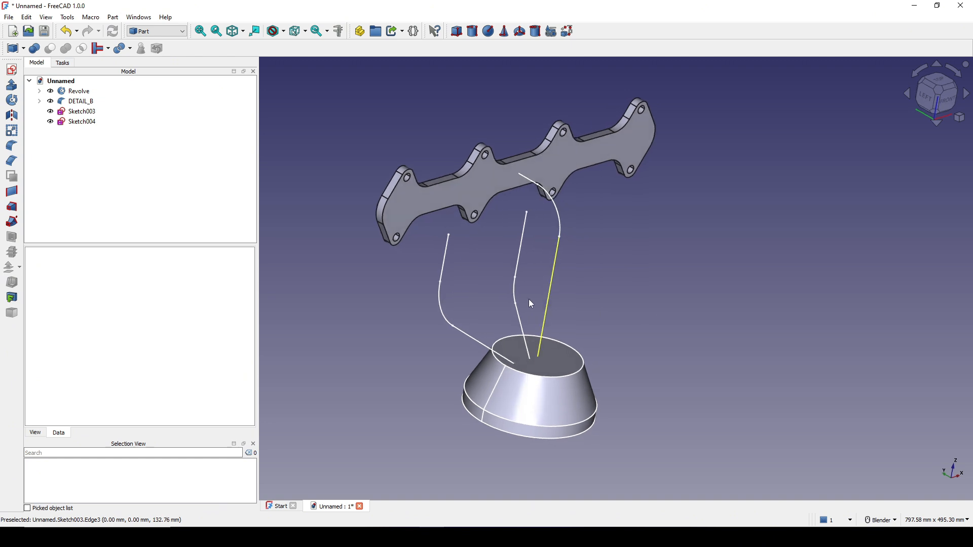
{"action": "middle_click_drag", "start_coordinate": [579, 257], "coordinate": [513, 281]}
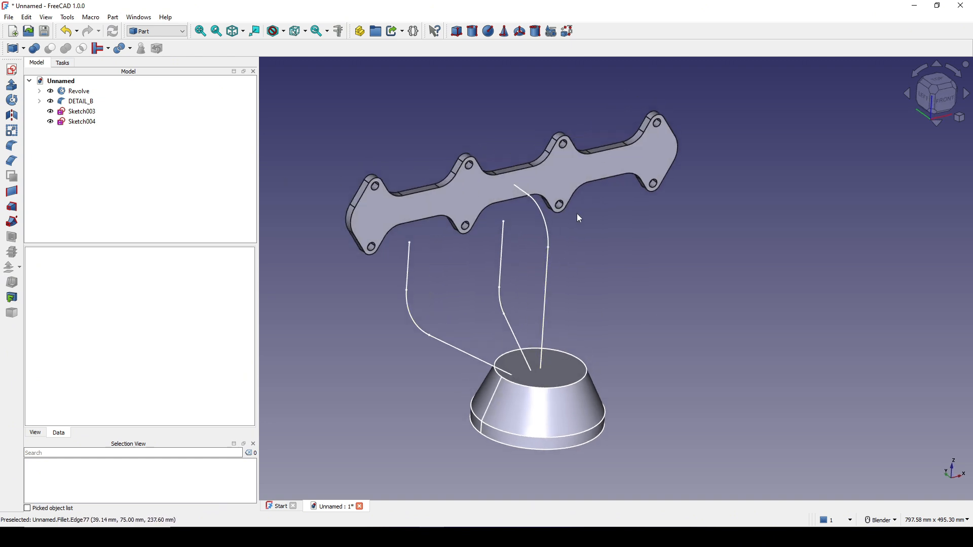
In the Curves workbench, combine Sketch003 and Sketch004 into a mixed curve
{"action": "left_click", "coordinate": [174, 34]}
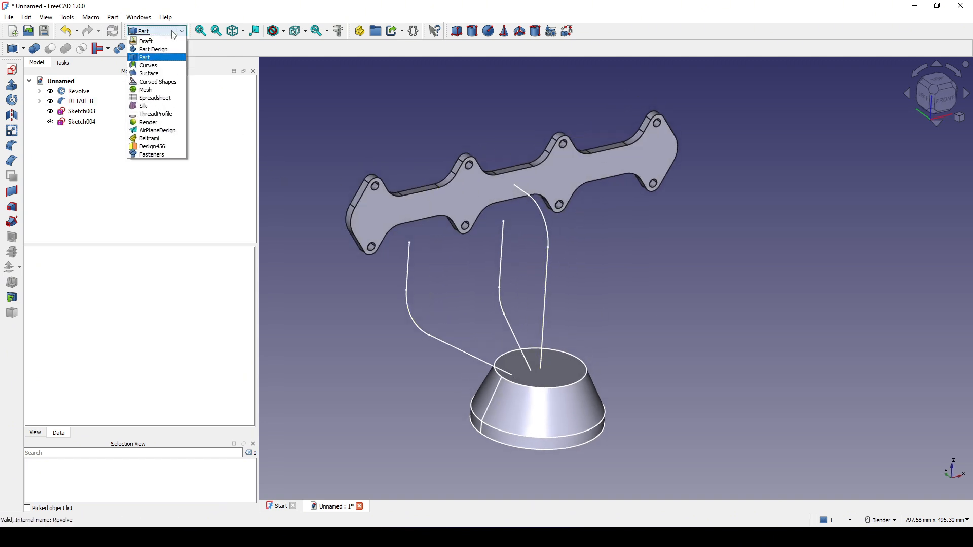
{"action": "left_click", "coordinate": [162, 65]}
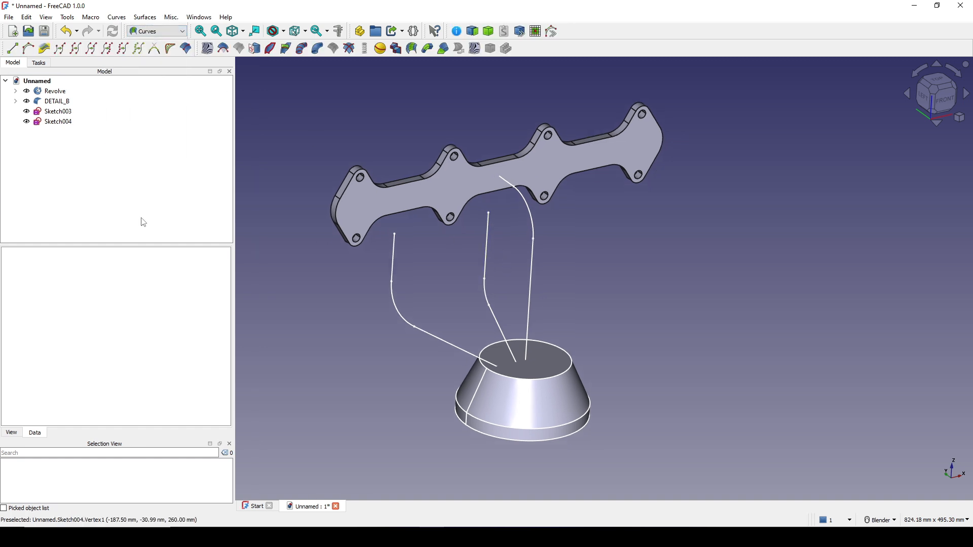
{"action": "left_click", "coordinate": [58, 111]}
{"action": "left_click", "coordinate": [66, 121], "text": "ctrl"}
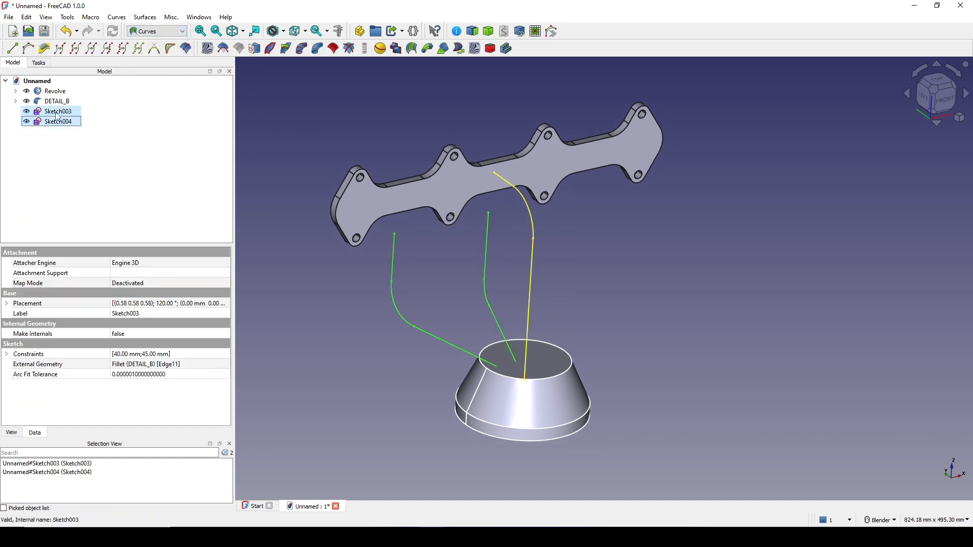
{"action": "left_click", "coordinate": [44, 48]}
{"action": "mouse_move", "coordinate": [529, 303]}
{"action": "middle_mouse_down"}
{"action": "mouse_move", "coordinate": [533, 274]}
{"action": "mouse_move", "coordinate": [583, 277]}
{"action": "mouse_move", "coordinate": [565, 297]}
{"action": "middle_mouse_up"}
{"action": "left_click", "coordinate": [582, 278]}
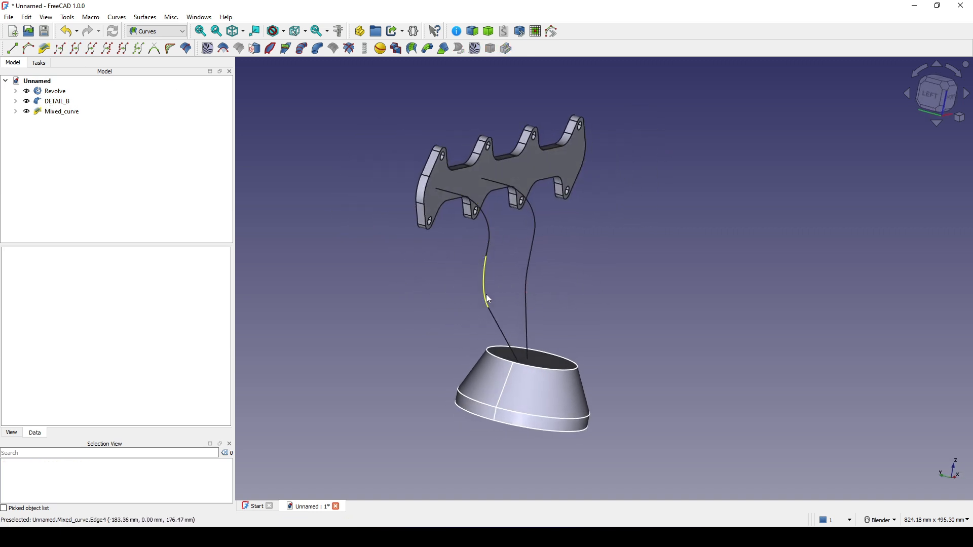
Hide the DETAIL_B flange plate so only the base and the pipe paths are shown
{"action": "middle_click_drag", "start_coordinate": [513, 323], "coordinate": [480, 309]}
{"action": "middle_click_drag", "start_coordinate": [652, 339], "coordinate": [570, 221]}
{"action": "left_click", "coordinate": [571, 221]}
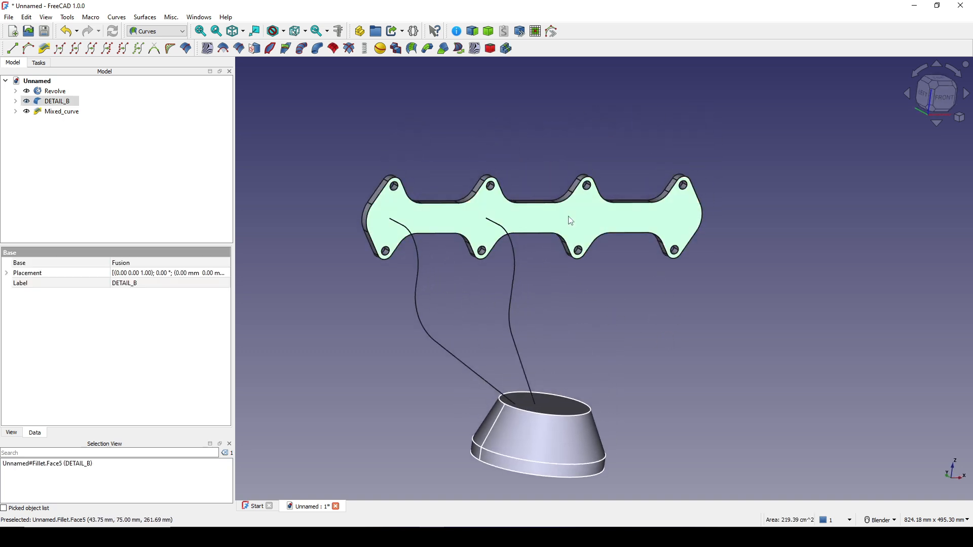
{"action": "key", "text": "space"}
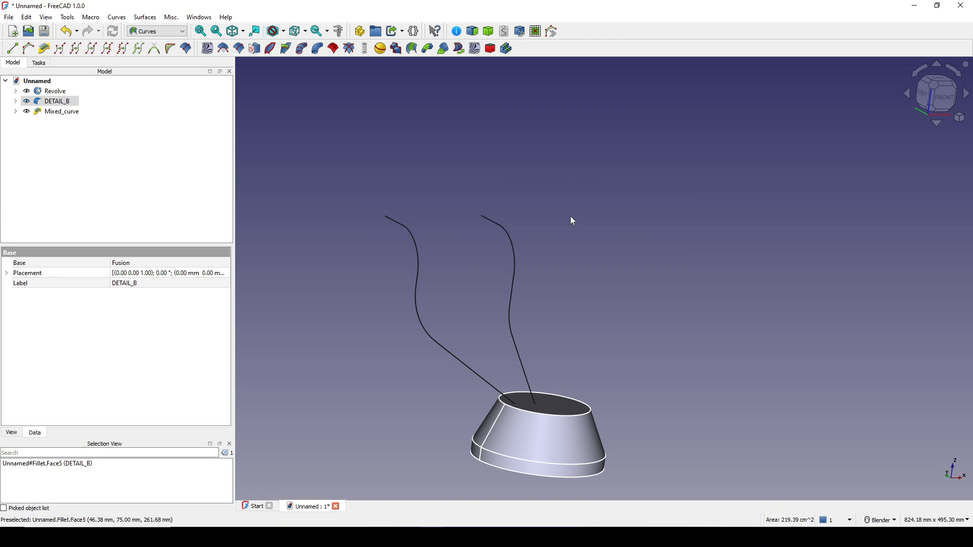
{"action": "middle_click_drag", "start_coordinate": [523, 302], "coordinate": [642, 328]}
Switch to the reference drawing and examine the pipe diameter callouts at the flange ports, then return to the model
{"action": "key", "text": "alt+Tab"}
{"action": "scroll", "coordinate": [458, 288], "scroll_direction": "down", "scroll_amount": 3}
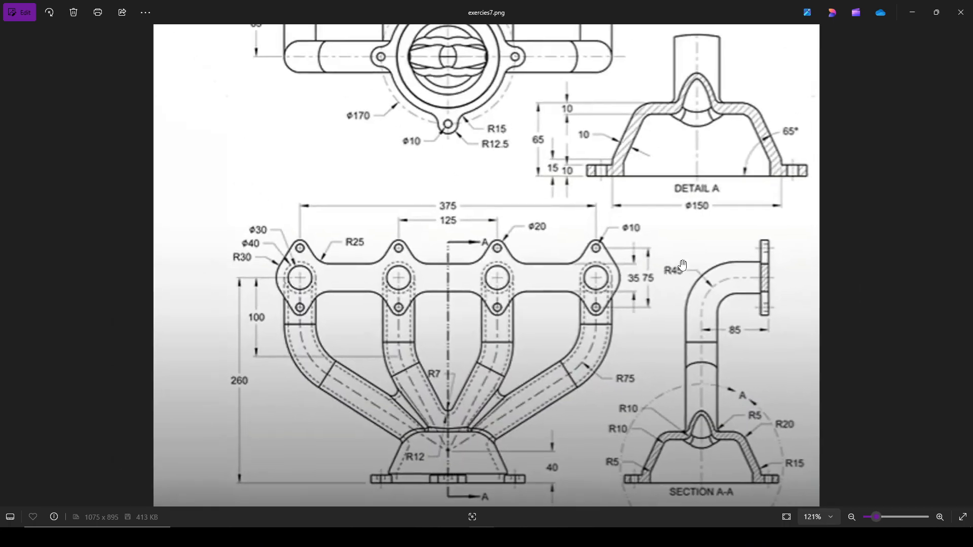
{"action": "scroll", "coordinate": [305, 284], "scroll_direction": "up", "scroll_amount": 5}
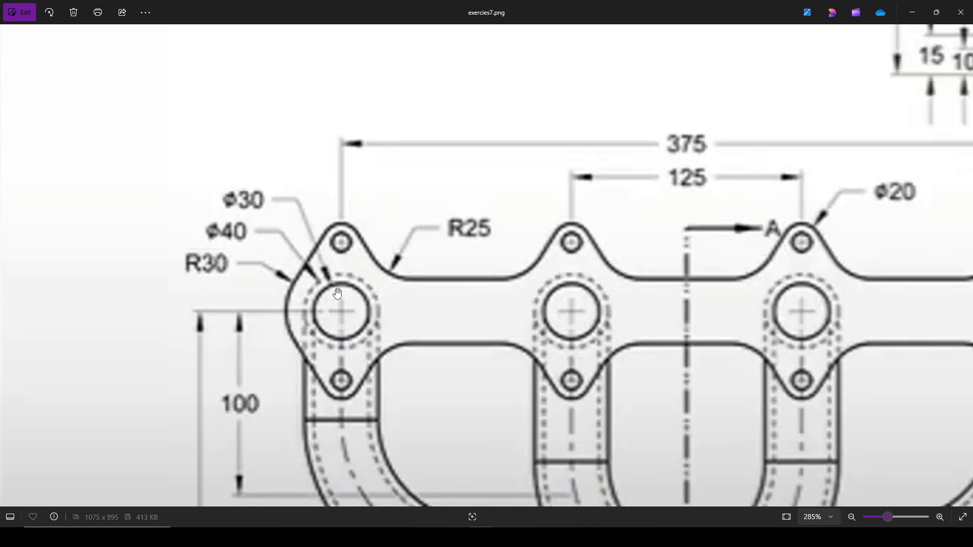
{"action": "scroll", "coordinate": [227, 240], "scroll_direction": "down", "scroll_amount": 4}
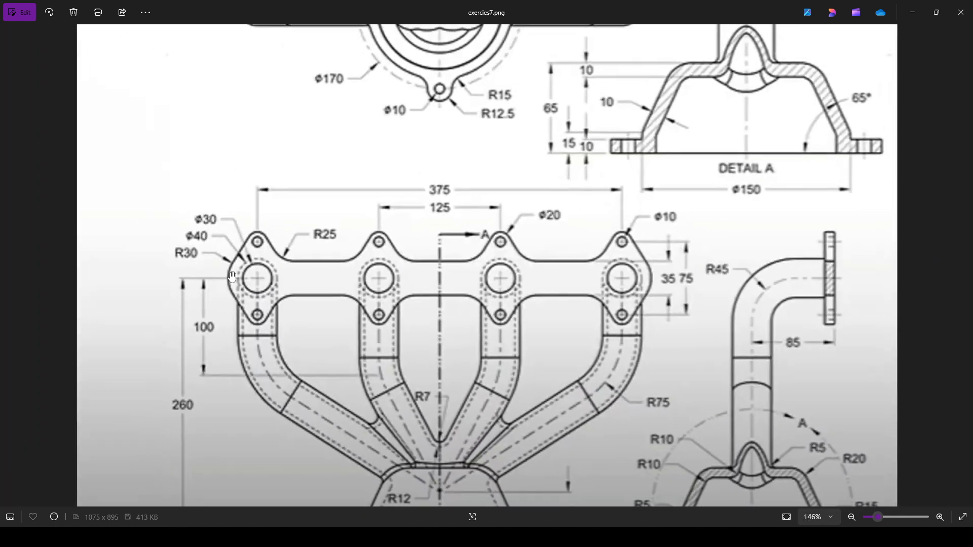
{"action": "key", "text": "alt+Tab"}
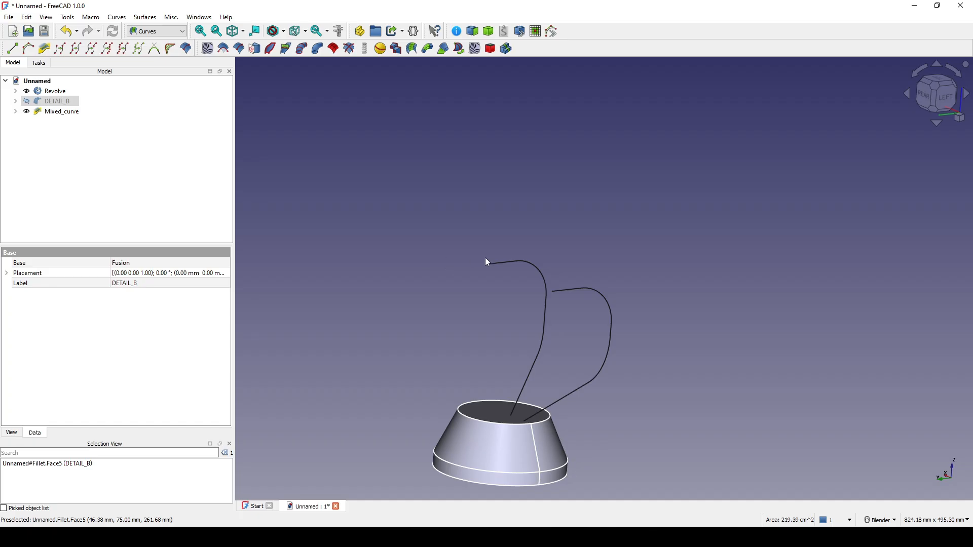
{"action": "middle_click_drag", "start_coordinate": [480, 298], "coordinate": [441, 299]}
{"action": "left_click", "coordinate": [653, 242]}
{"action": "scroll", "coordinate": [532, 278], "scroll_direction": "up", "scroll_amount": 2}
In the Part workbench, create a sketch attached Normal to edge at the upper free end of the outer pipe path
{"action": "left_click", "coordinate": [157, 31]}
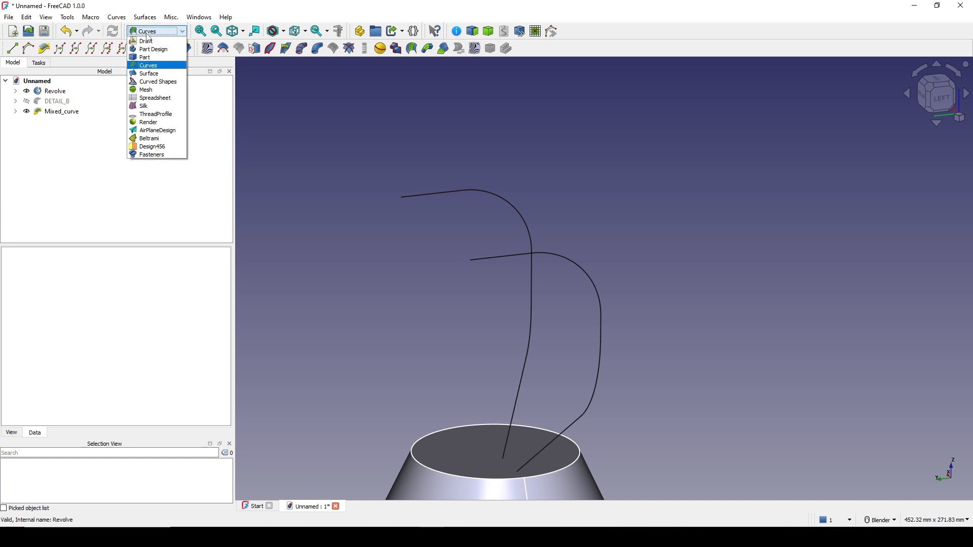
{"action": "left_click", "coordinate": [146, 58]}
{"action": "scroll", "coordinate": [474, 284], "scroll_direction": "up", "scroll_amount": 2}
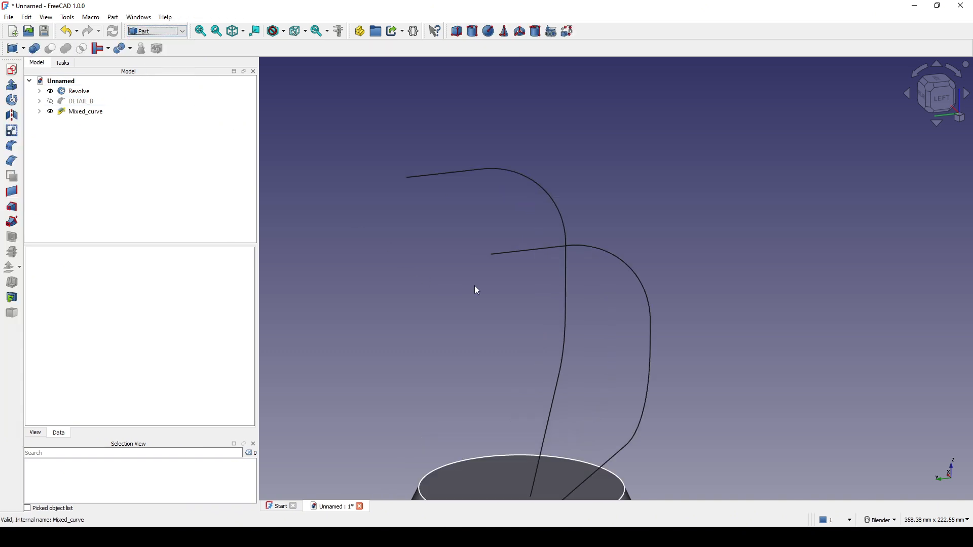
{"action": "left_click", "coordinate": [508, 252]}
{"action": "left_click", "coordinate": [493, 255], "text": "ctrl"}
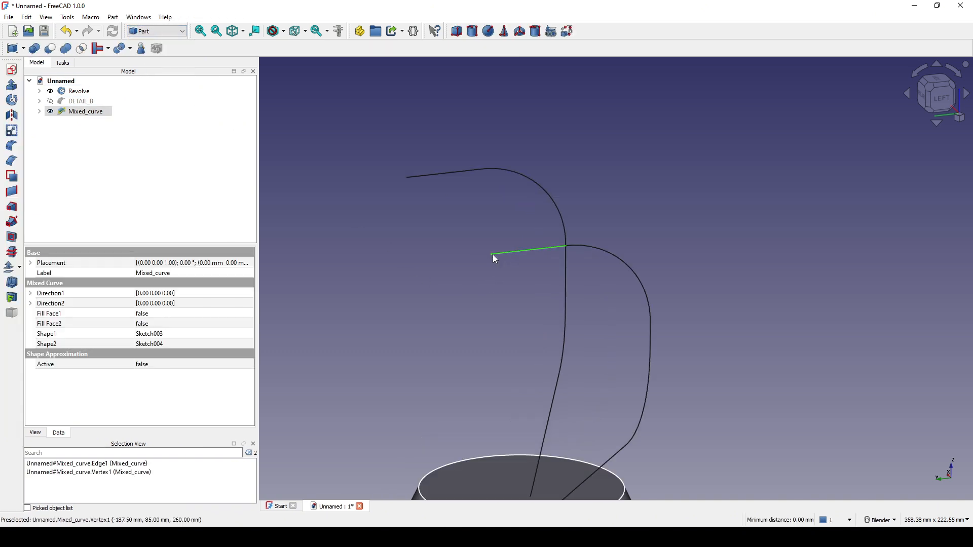
{"action": "left_click", "coordinate": [12, 69]}
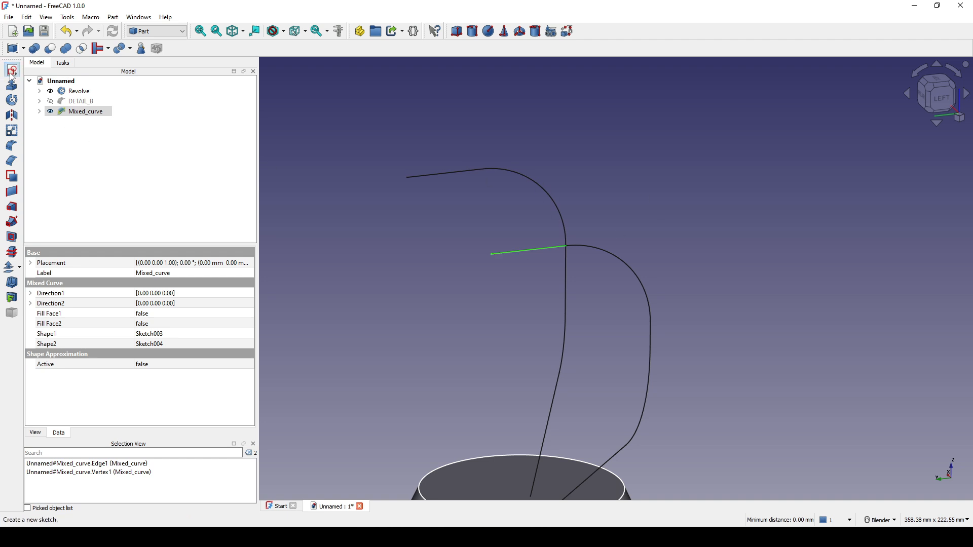
{"action": "left_click", "coordinate": [478, 267]}
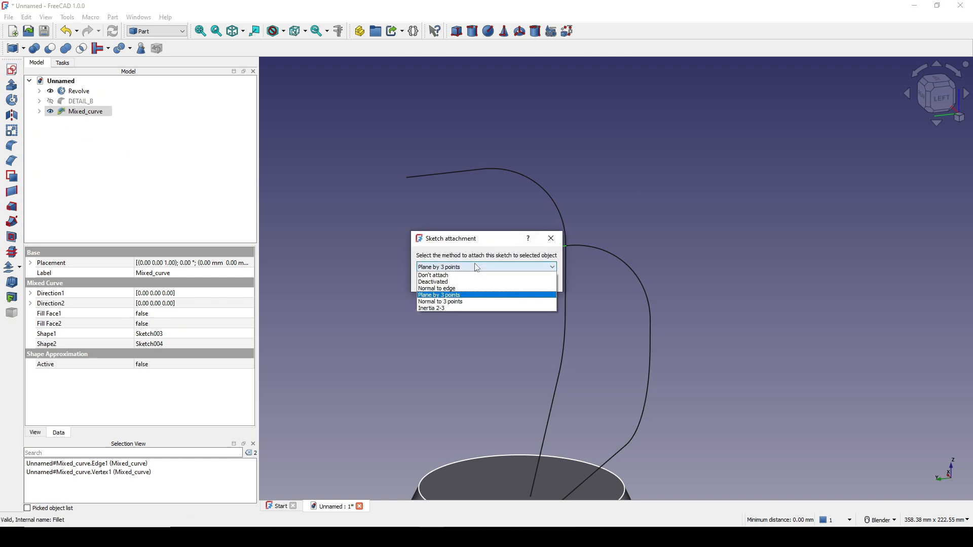
{"action": "left_click", "coordinate": [462, 287]}
{"action": "left_click", "coordinate": [497, 280]}
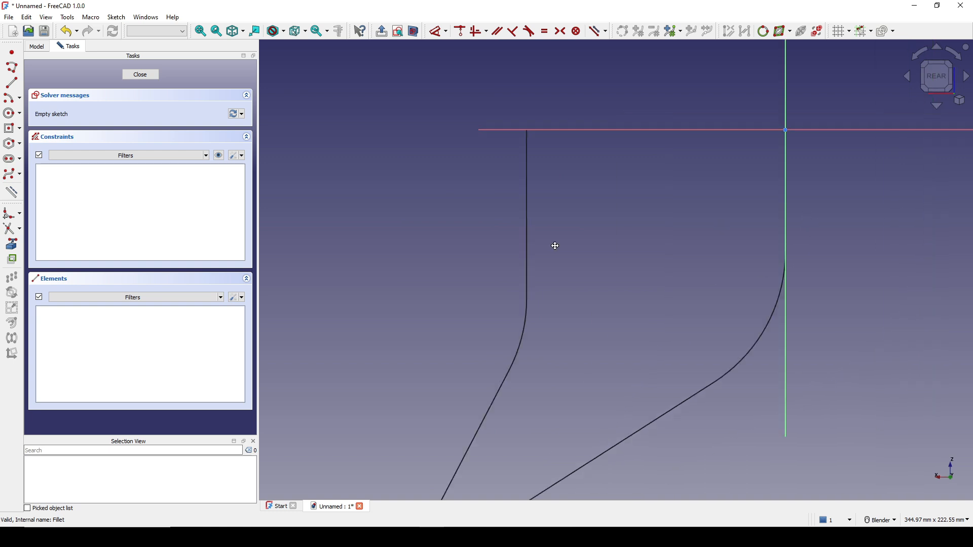
Draw a 40 mm diameter circle centred on the sketch origin and close the sketch
{"action": "left_click", "coordinate": [11, 113]}
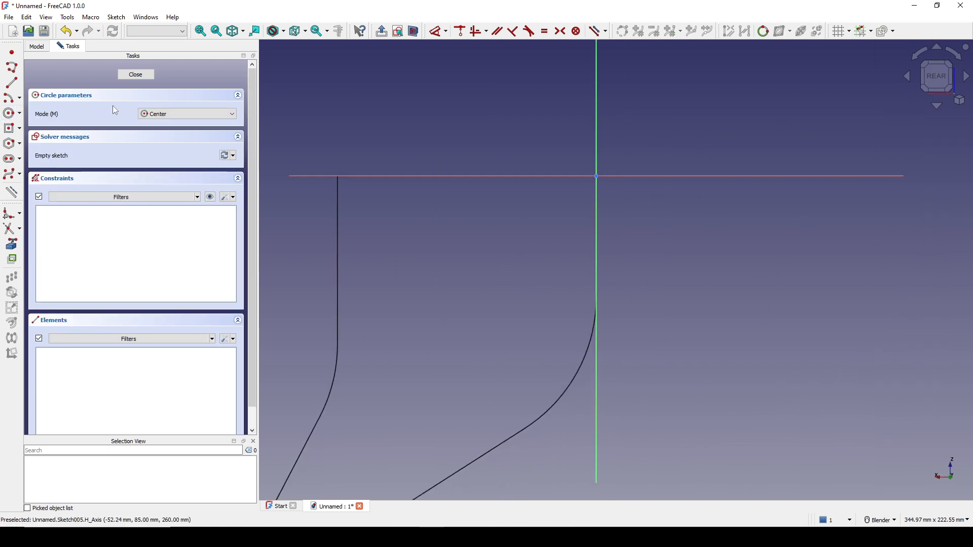
{"action": "left_click", "coordinate": [596, 176]}
{"action": "left_click", "coordinate": [634, 155]}
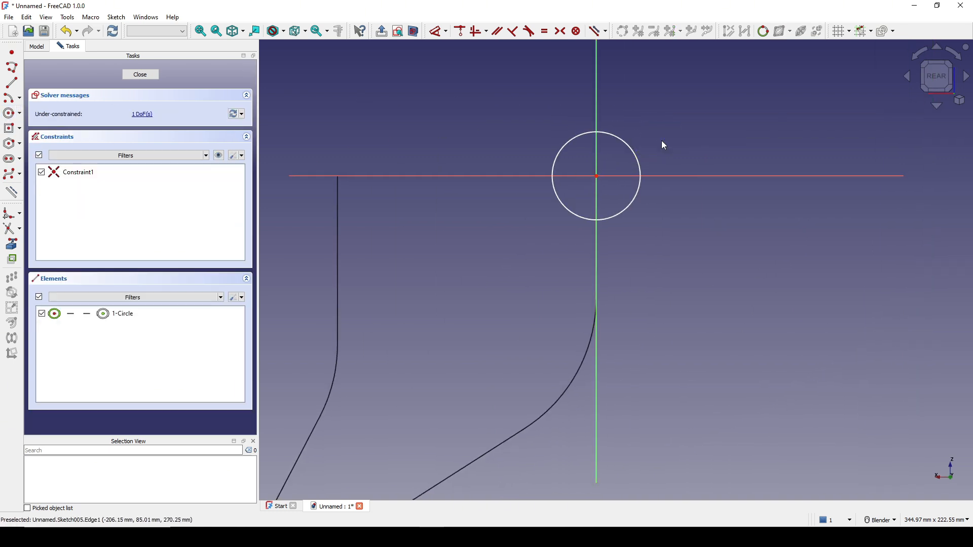
{"action": "left_click", "coordinate": [640, 157]}
{"action": "left_click", "coordinate": [683, 130]}
{"action": "type", "text": "40"}
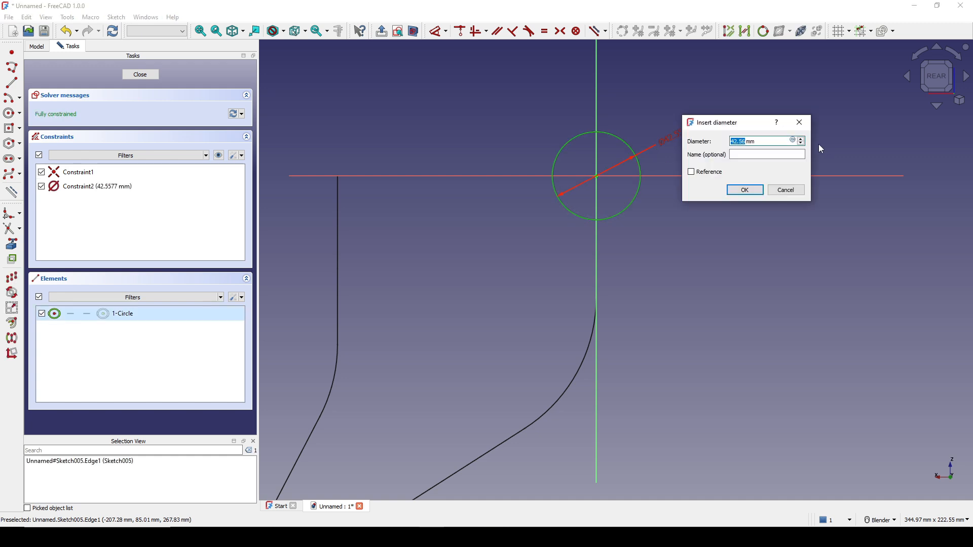
{"action": "left_click", "coordinate": [755, 192]}
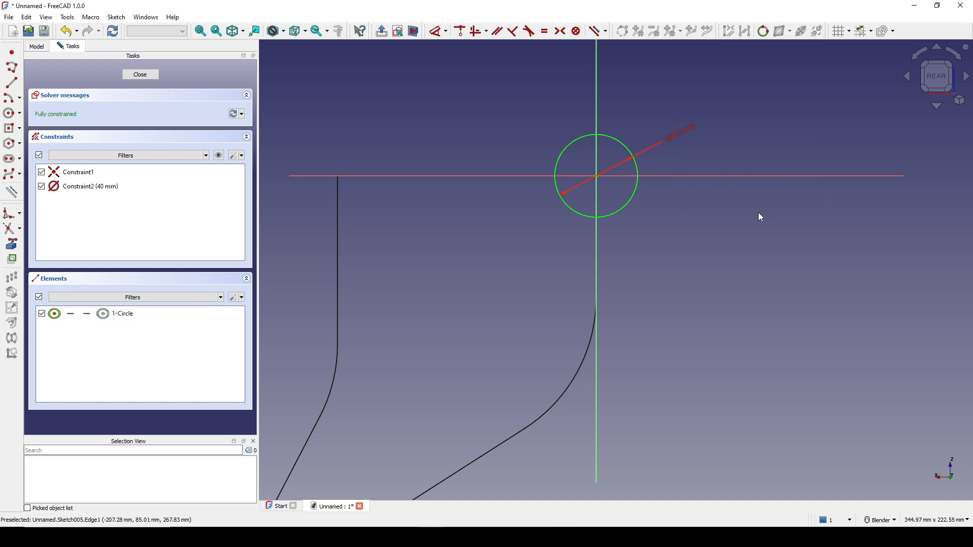
{"action": "left_click", "coordinate": [150, 77]}
Create a sketch attached Normal to edge at the upper free end of the inner pipe path
{"action": "mouse_move", "coordinate": [522, 178]}
{"action": "middle_mouse_down"}
{"action": "mouse_move", "coordinate": [656, 230]}
{"action": "mouse_move", "coordinate": [505, 297]}
{"action": "middle_mouse_up"}
{"action": "middle_click_drag", "start_coordinate": [623, 302], "coordinate": [673, 346], "text": "shift"}
{"action": "middle_click_drag", "start_coordinate": [694, 325], "coordinate": [725, 278]}
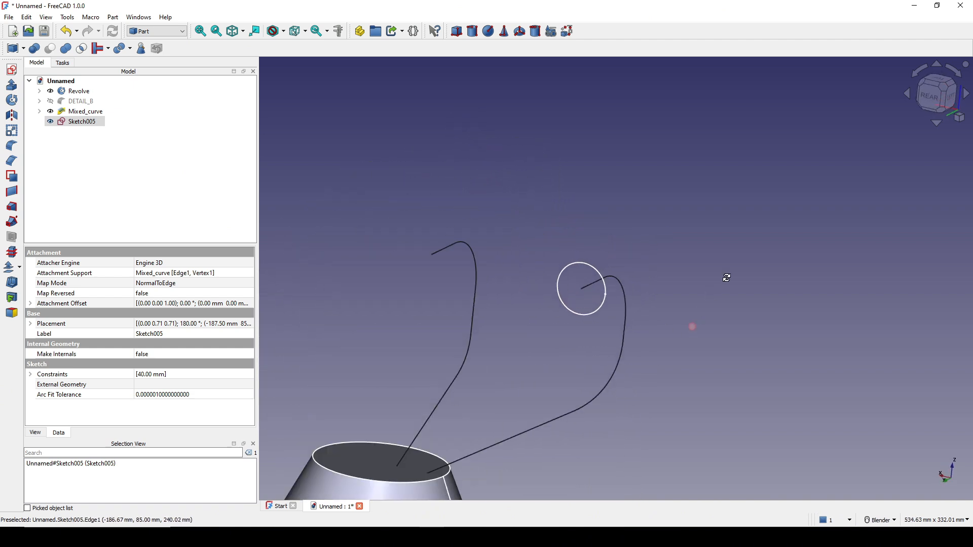
{"action": "middle_click_drag", "start_coordinate": [635, 266], "coordinate": [695, 242], "text": "shift"}
{"action": "left_click", "coordinate": [631, 216]}
{"action": "scroll", "coordinate": [631, 216], "scroll_direction": "up", "scroll_amount": 1}
{"action": "middle_click_drag", "start_coordinate": [630, 216], "coordinate": [451, 277]}
{"action": "left_click", "coordinate": [525, 219]}
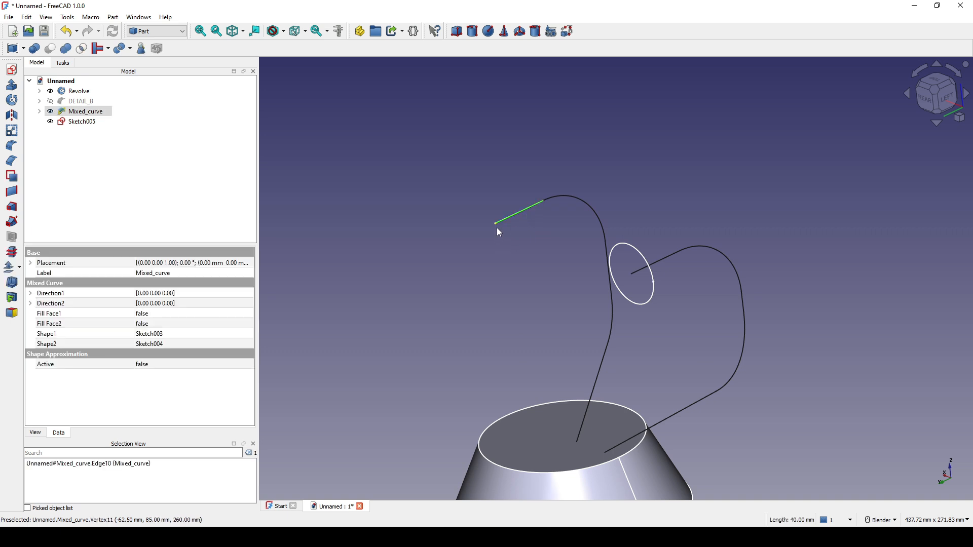
{"action": "left_click", "coordinate": [496, 224], "text": "ctrl"}
{"action": "middle_click_drag", "start_coordinate": [523, 255], "coordinate": [600, 218]}
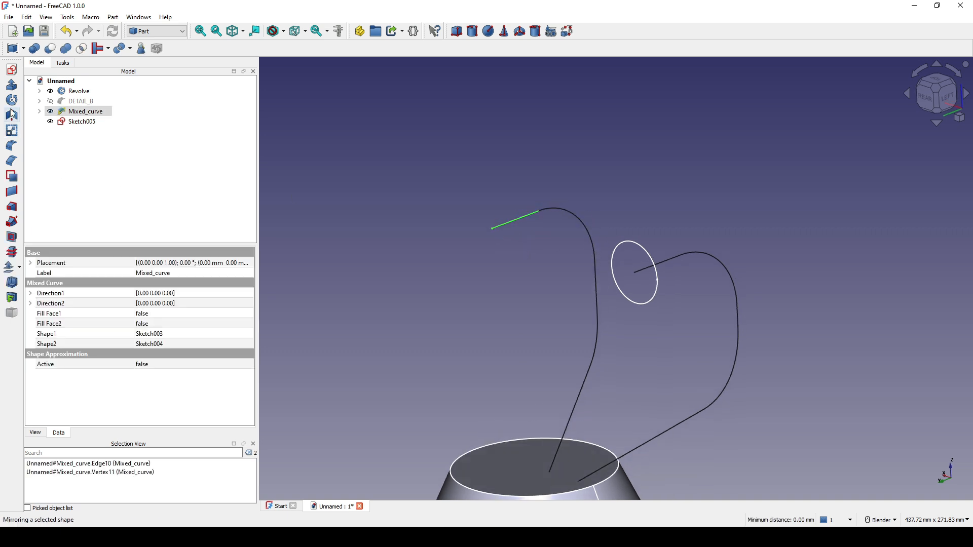
{"action": "left_click", "coordinate": [12, 70]}
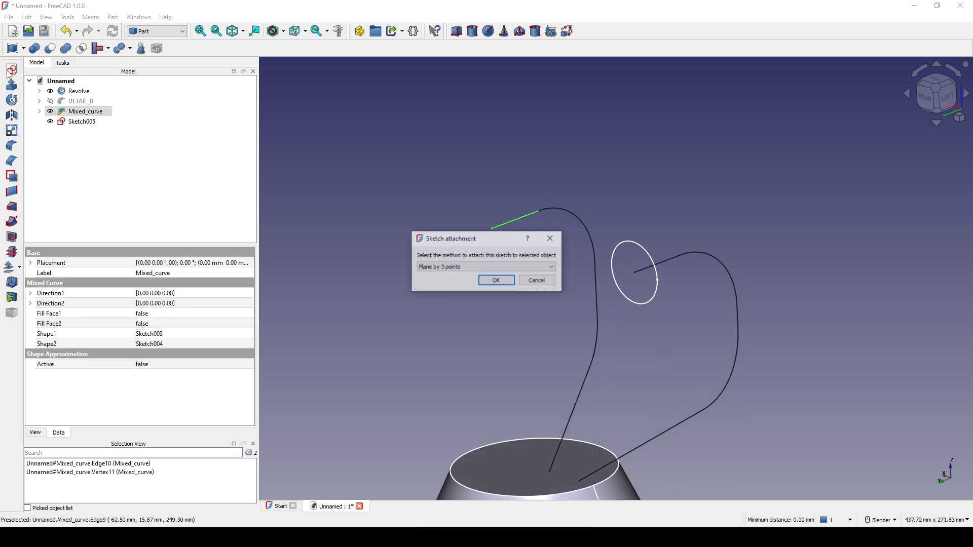
{"action": "left_click", "coordinate": [470, 265]}
{"action": "left_click", "coordinate": [481, 278]}
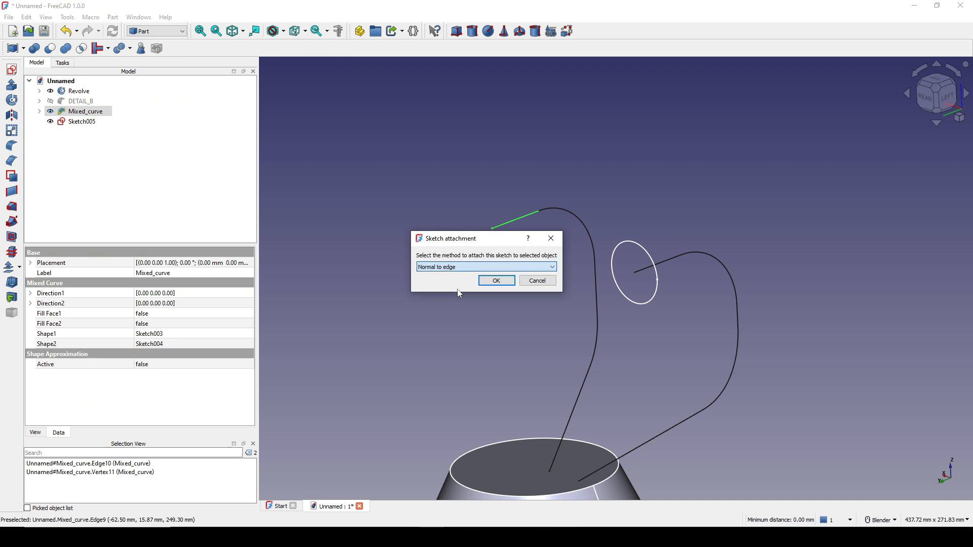
{"action": "left_click", "coordinate": [511, 284]}
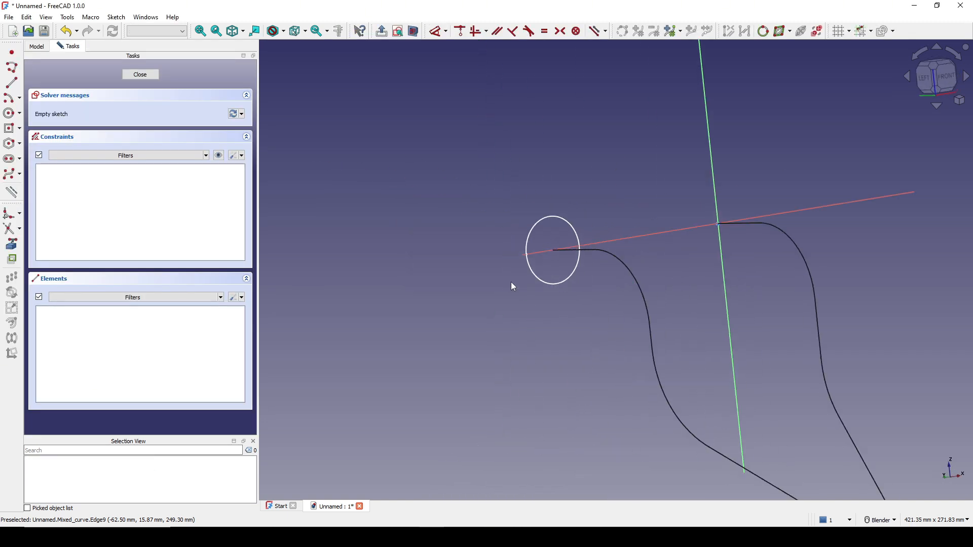
Draw a 40 mm diameter circle centred on the origin of the inner path's sketch and close the sketch
{"action": "left_click", "coordinate": [10, 114]}
{"action": "left_click", "coordinate": [570, 243]}
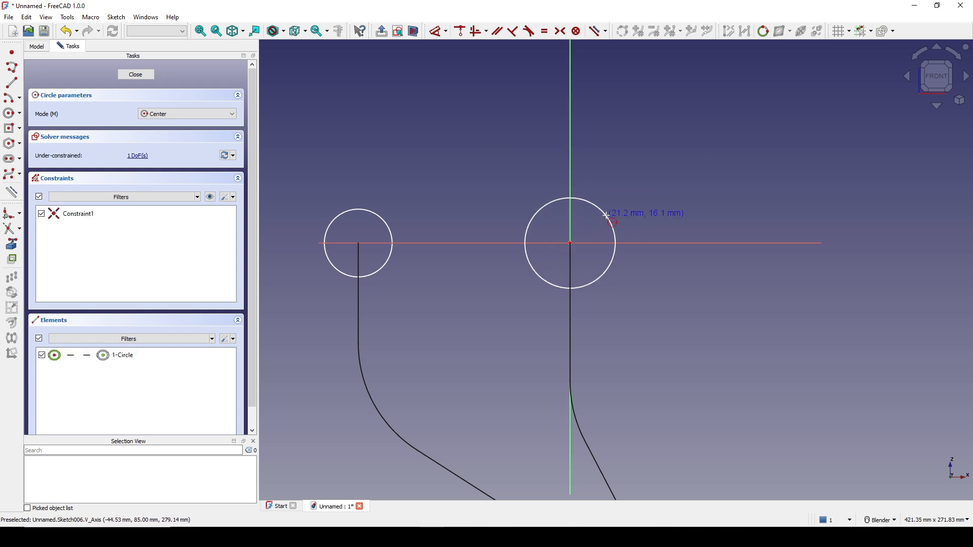
{"action": "left_click", "coordinate": [607, 215]}
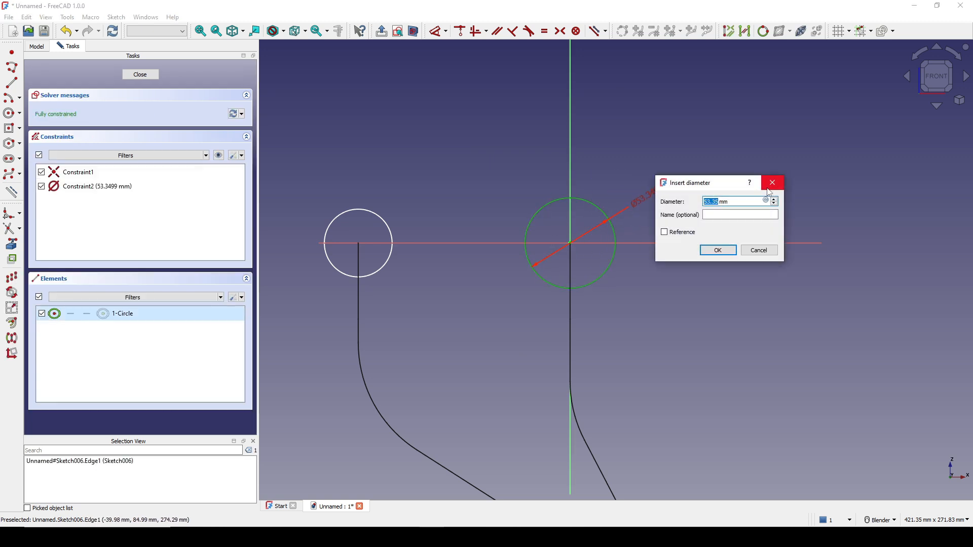
{"action": "type", "text": "40"}
{"action": "left_click", "coordinate": [722, 251]}
{"action": "left_click", "coordinate": [133, 74]}
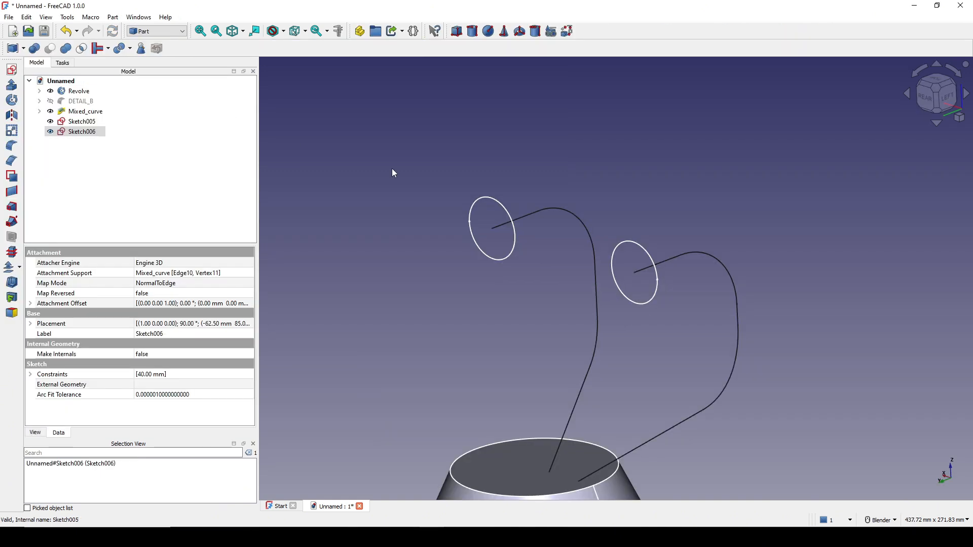
Rename the outer path's circle sketch to CIR_DIA40_1 and the inner path's circle sketch to CIR_DIA40_2
{"action": "middle_click_drag", "start_coordinate": [392, 173], "coordinate": [547, 328]}
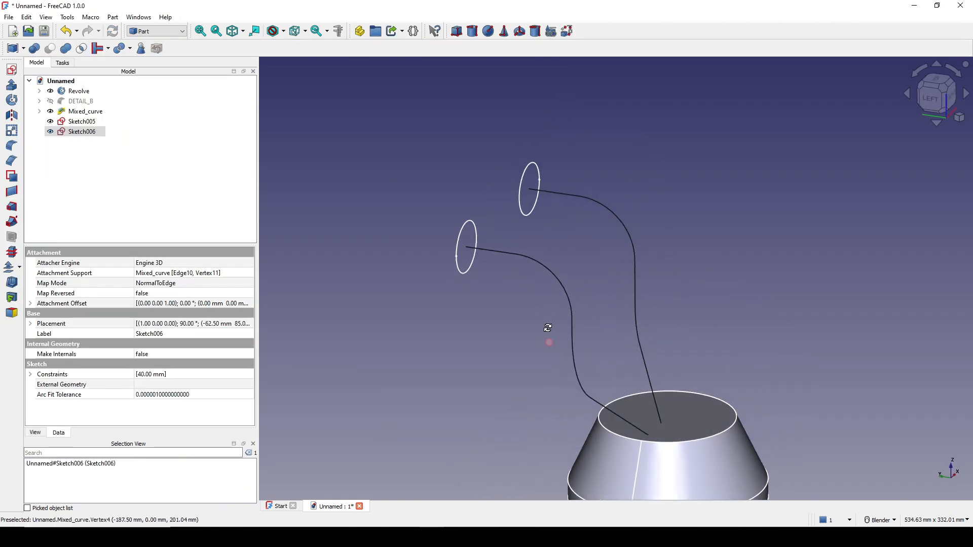
{"action": "left_click", "coordinate": [472, 300]}
{"action": "left_click", "coordinate": [470, 269]}
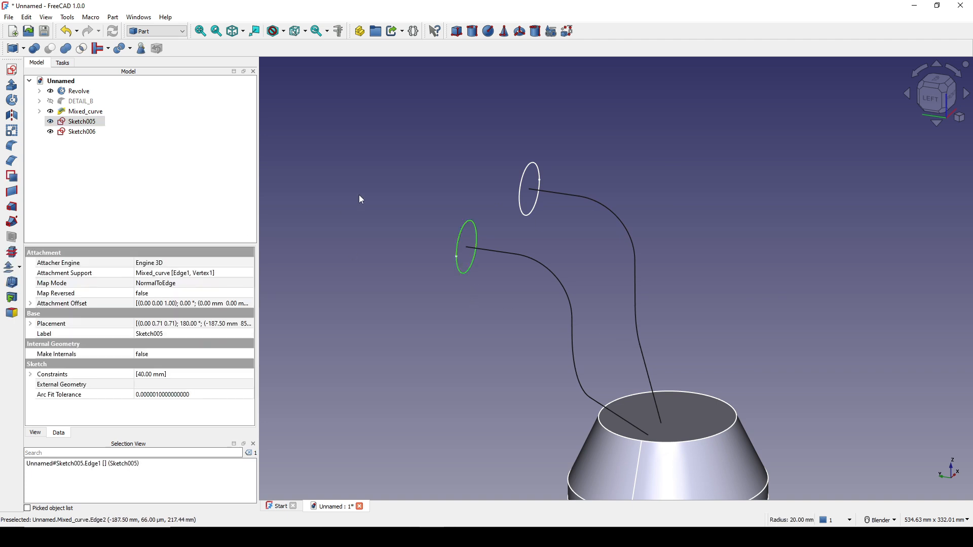
{"action": "right_click", "coordinate": [83, 121]}
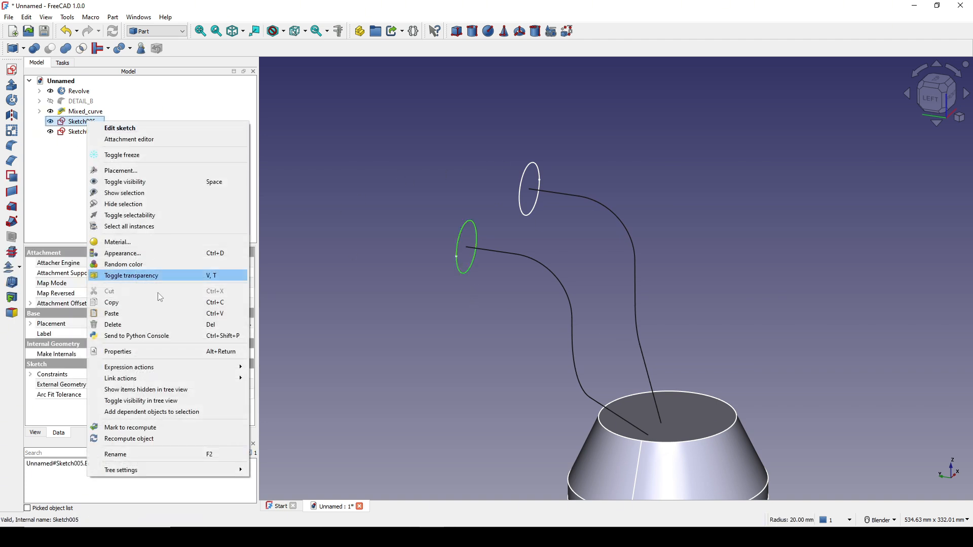
{"action": "left_click", "coordinate": [151, 454]}
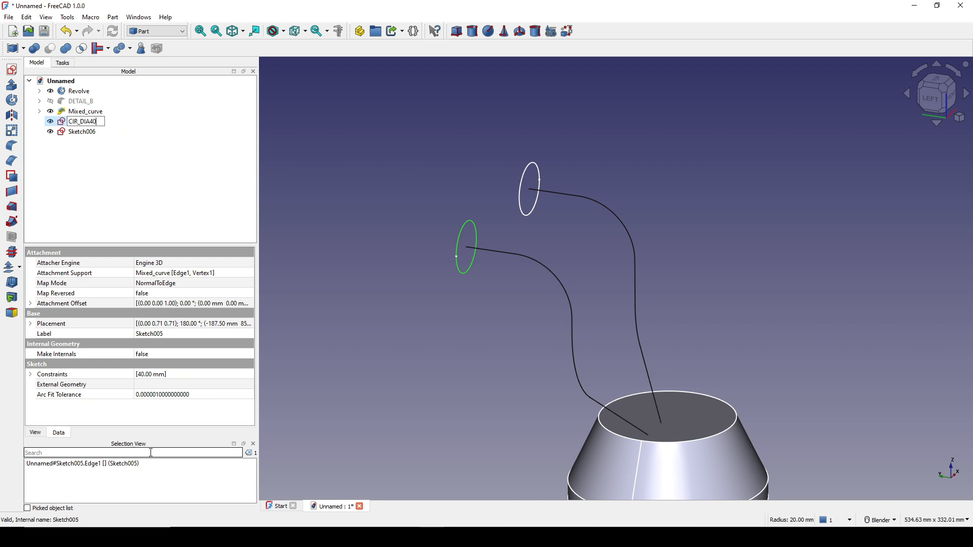
{"action": "key", "text": "Return"}
{"action": "right_click", "coordinate": [83, 132]}
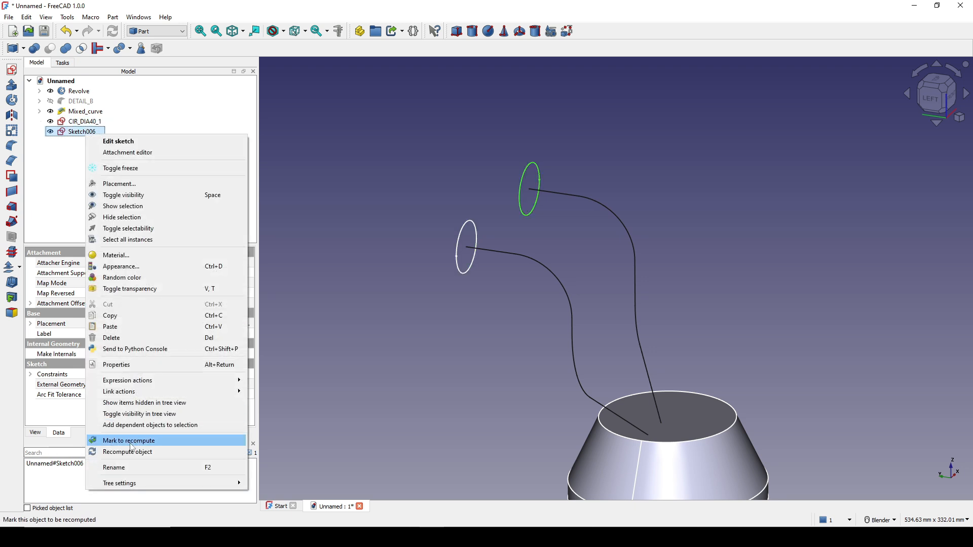
{"action": "left_click", "coordinate": [133, 467]}
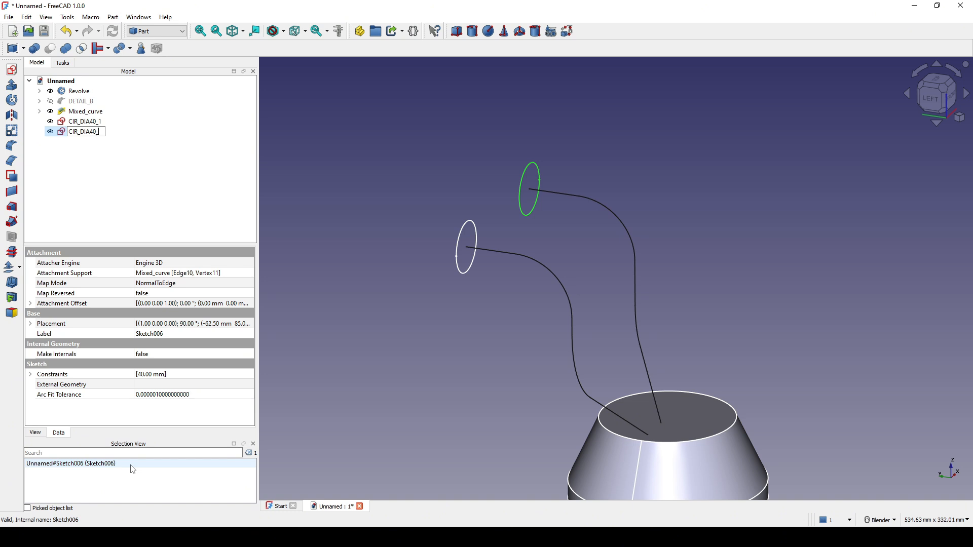
{"action": "key", "text": "Return"}
Sweep the CIR_DIA40_1 profile along all five connected edges of the outer pipe path as a solid with Frenet enabled
{"action": "middle_click_drag", "start_coordinate": [594, 297], "coordinate": [588, 281]}
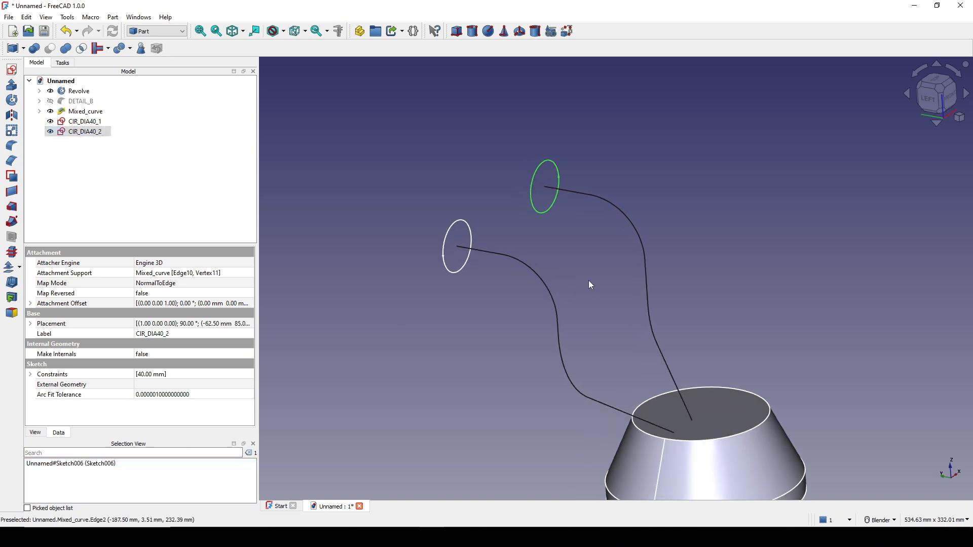
{"action": "left_click", "coordinate": [723, 303]}
{"action": "middle_click_drag", "start_coordinate": [722, 302], "coordinate": [685, 274]}
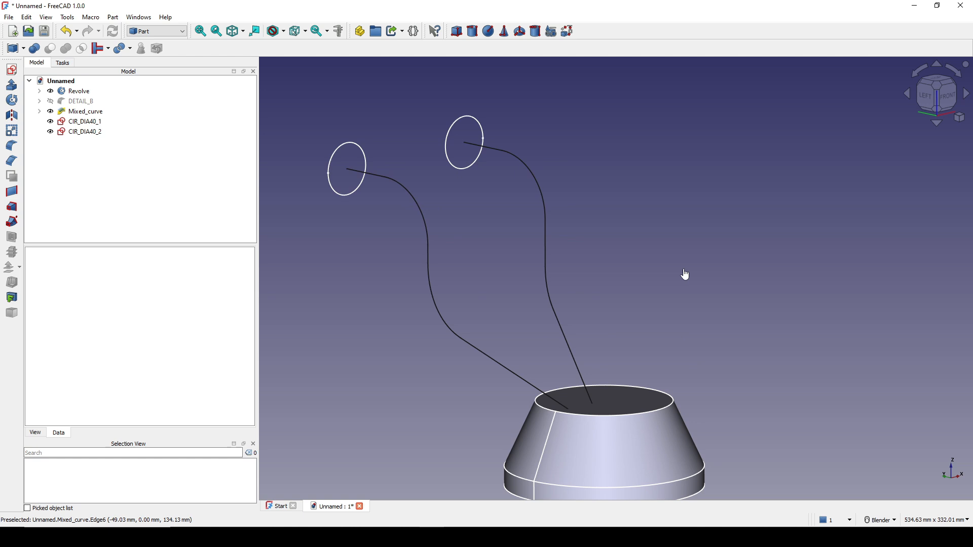
{"action": "left_click", "coordinate": [12, 226]}
{"action": "left_click", "coordinate": [80, 198]}
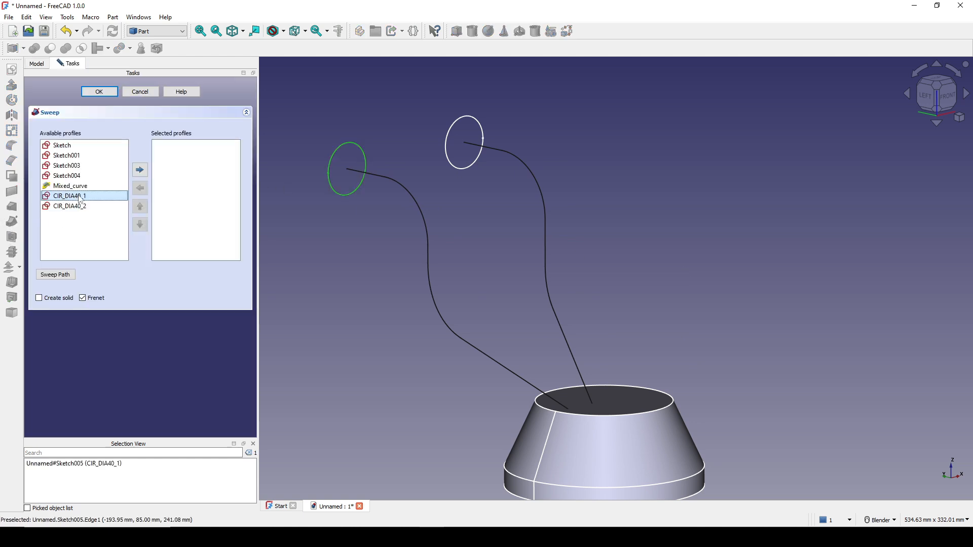
{"action": "left_click", "coordinate": [140, 169]}
{"action": "left_click", "coordinate": [55, 274]}
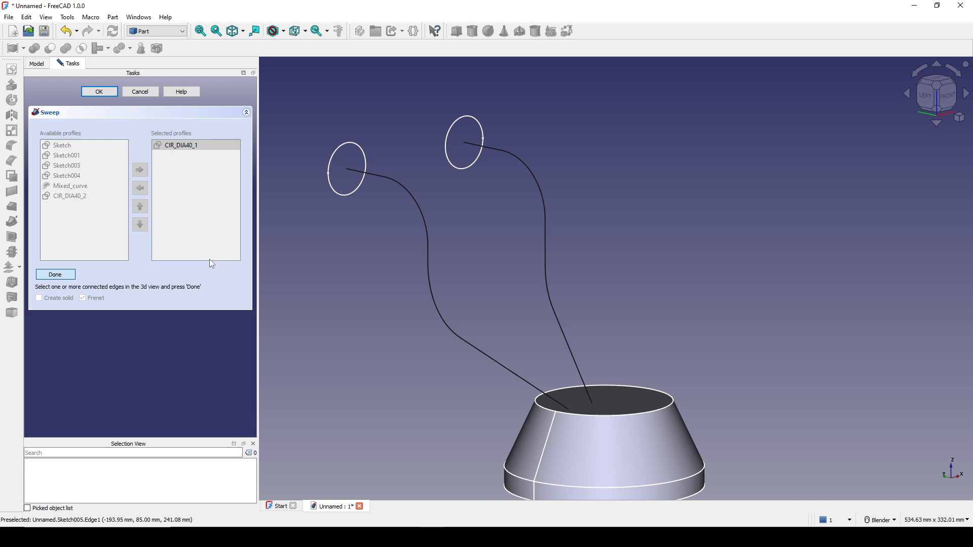
{"action": "left_click", "coordinate": [367, 174]}
{"action": "left_click", "coordinate": [398, 185]}
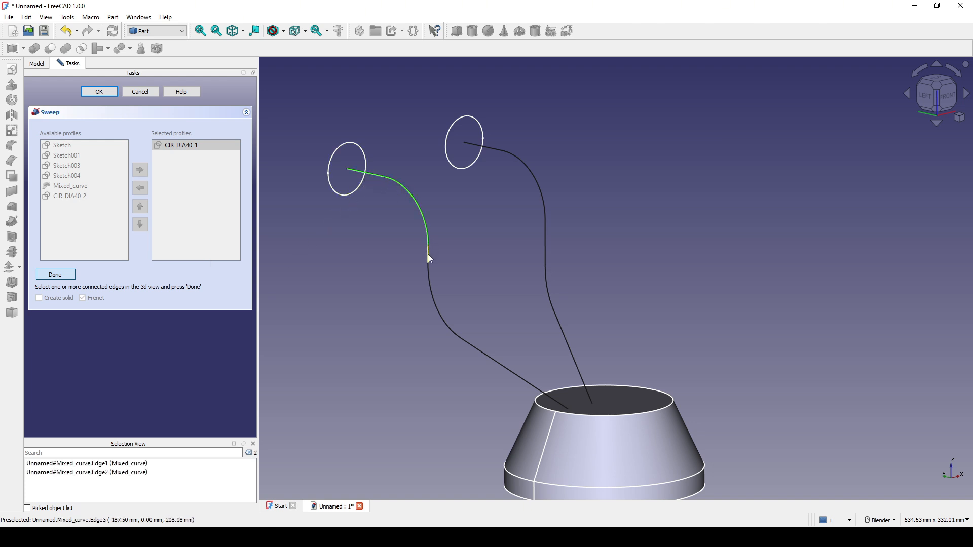
{"action": "left_click", "coordinate": [427, 254]}
{"action": "left_click", "coordinate": [432, 283]}
{"action": "left_click", "coordinate": [483, 353]}
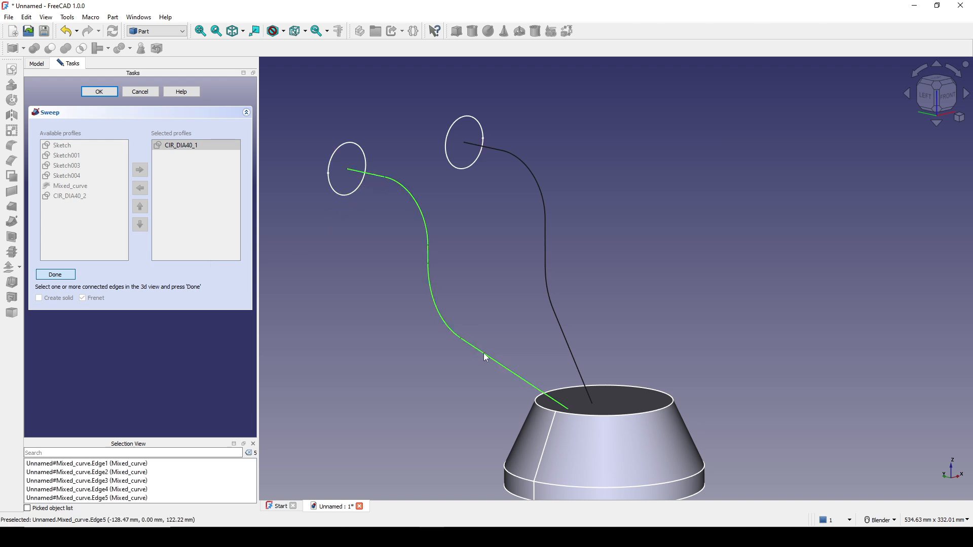
{"action": "left_click", "coordinate": [67, 275]}
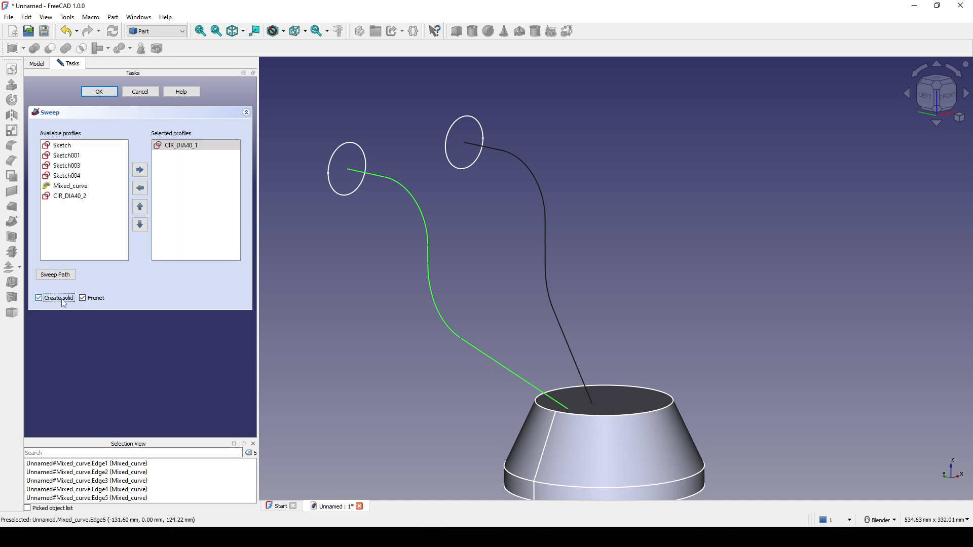
{"action": "left_click", "coordinate": [99, 92]}
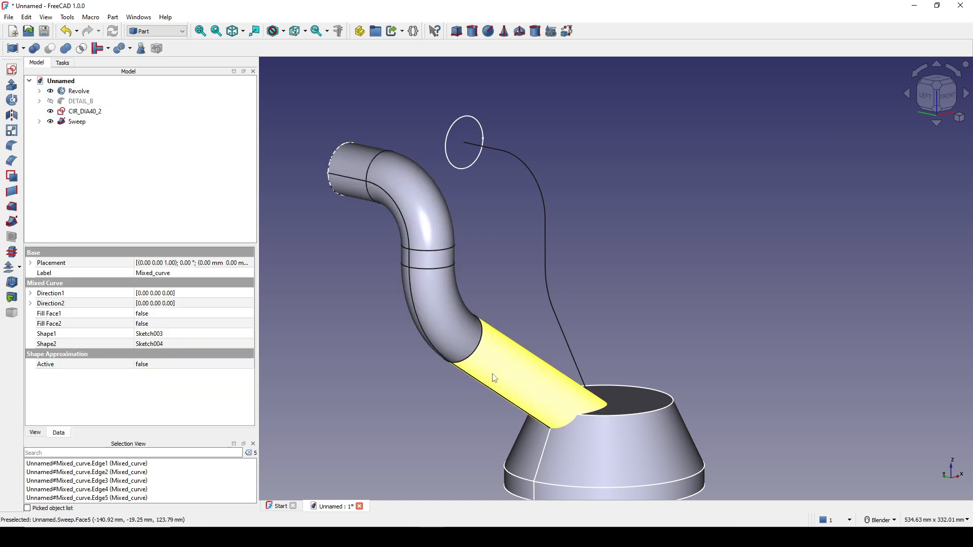
Sweep the CIR_DIA40_2 profile along all five connected edges of the inner pipe path as a solid with Frenet enabled
{"action": "middle_click_drag", "start_coordinate": [494, 378], "coordinate": [511, 297]}
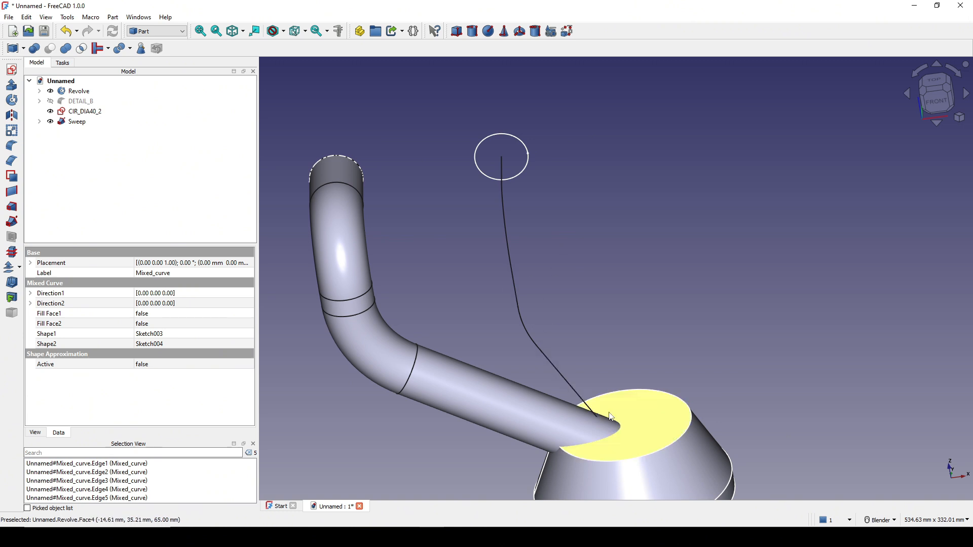
{"action": "middle_click_drag", "start_coordinate": [591, 403], "coordinate": [562, 284]}
{"action": "left_click", "coordinate": [12, 222]}
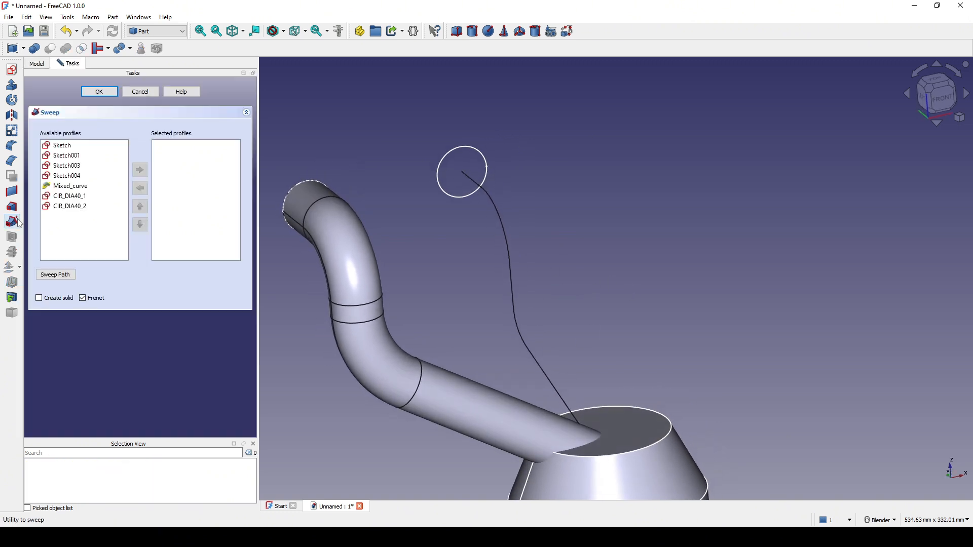
{"action": "left_click", "coordinate": [87, 208]}
{"action": "double_click", "coordinate": [91, 207]}
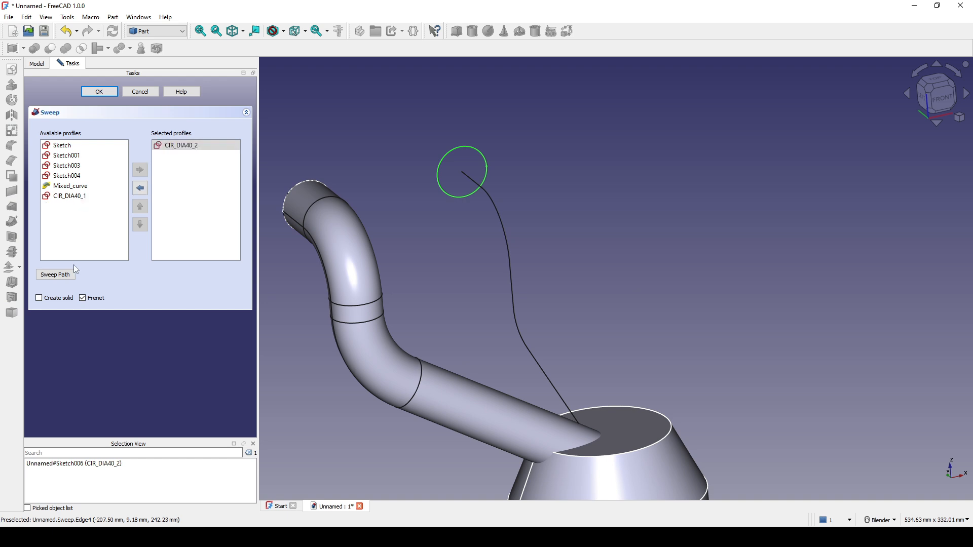
{"action": "left_click", "coordinate": [55, 274]}
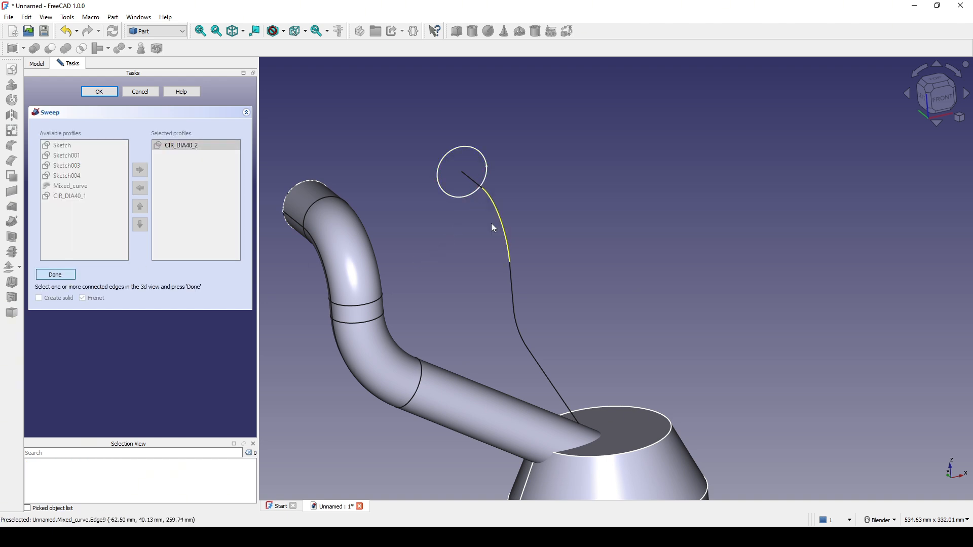
{"action": "middle_click_drag", "start_coordinate": [491, 223], "coordinate": [512, 236]}
{"action": "left_click", "coordinate": [487, 186]}
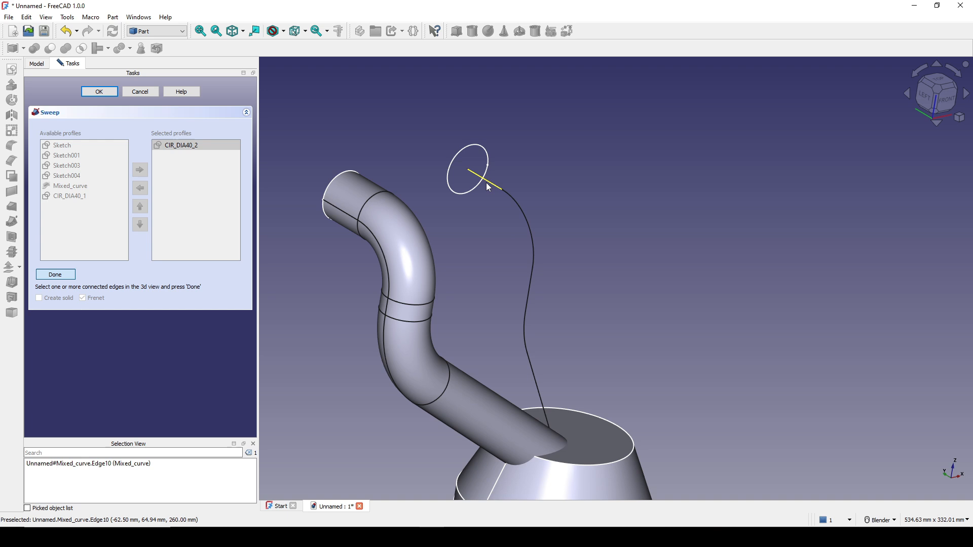
{"action": "left_click", "coordinate": [513, 204], "text": "ctrl"}
{"action": "left_click", "coordinate": [536, 287], "text": "ctrl"}
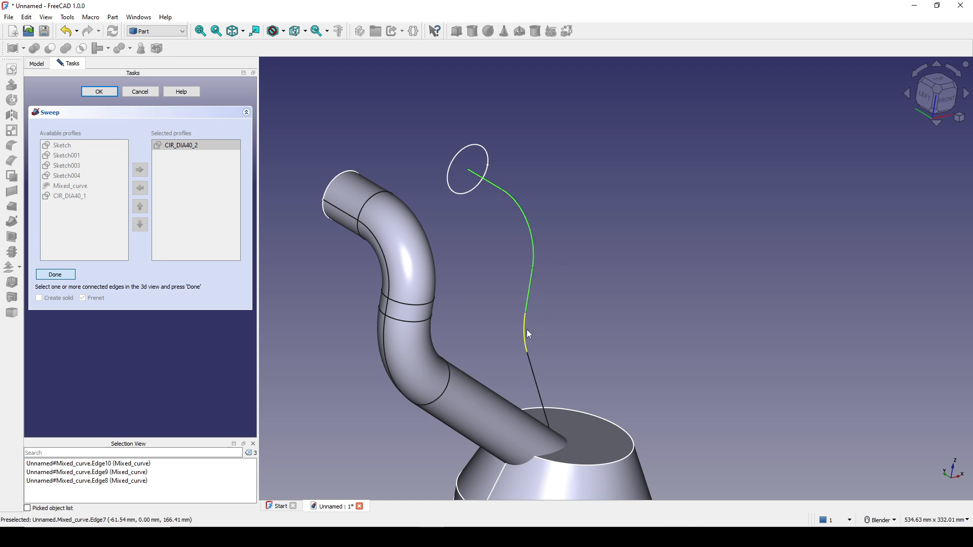
{"action": "left_click", "coordinate": [527, 329], "text": "ctrl"}
{"action": "left_click", "coordinate": [535, 369], "text": "ctrl"}
{"action": "left_click", "coordinate": [56, 274]}
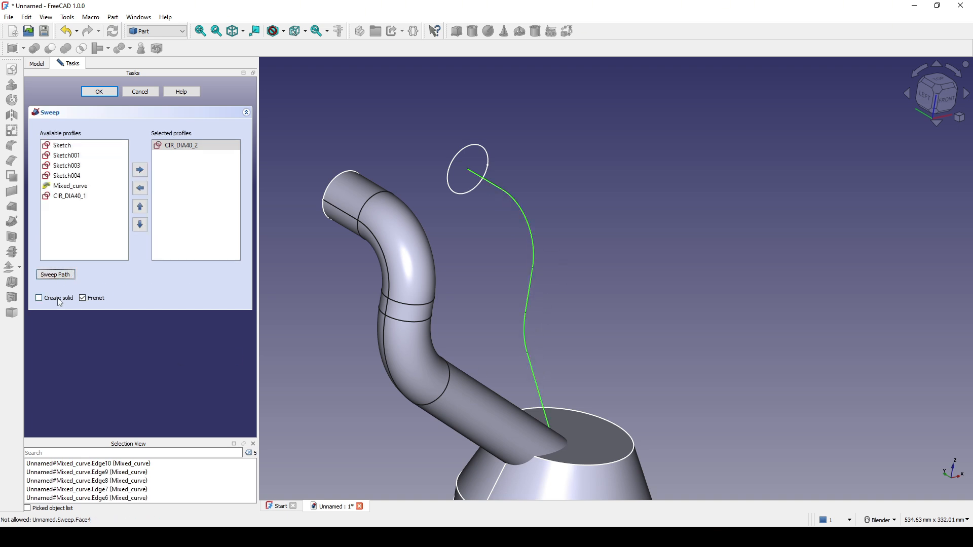
{"action": "left_click", "coordinate": [99, 91]}
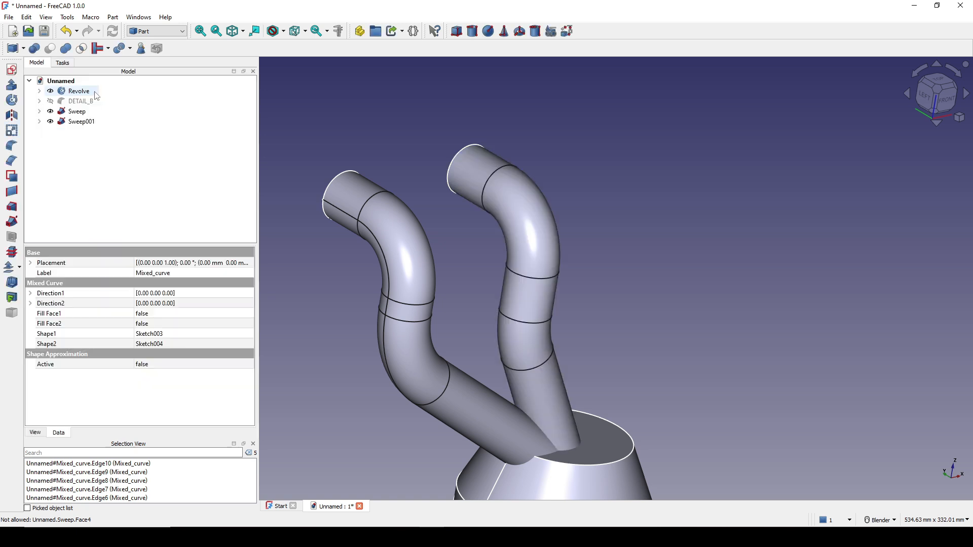
Examine both swept pipes and where they meet the conical base from several angles
{"action": "middle_click_drag", "start_coordinate": [576, 278], "coordinate": [641, 304]}
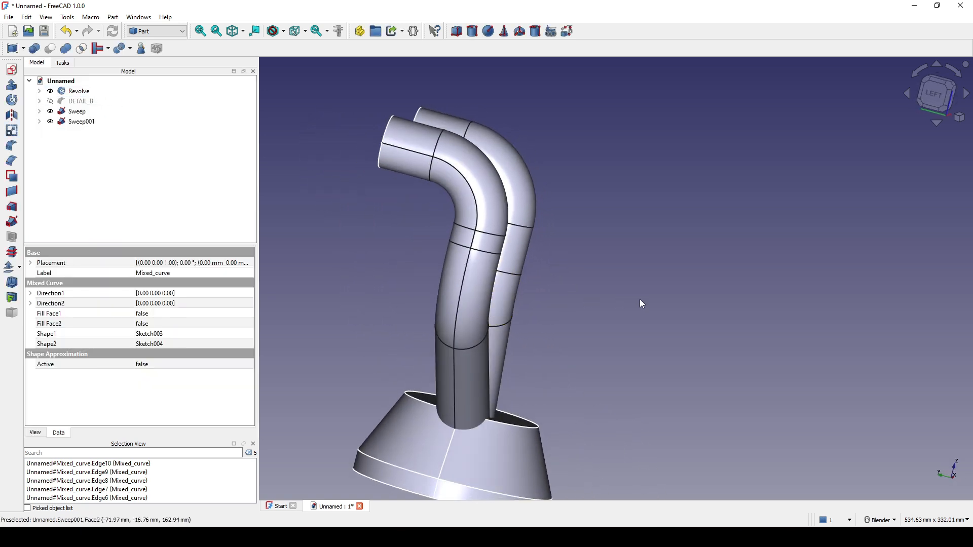
{"action": "left_click", "coordinate": [641, 304]}
{"action": "middle_click_drag", "start_coordinate": [538, 329], "coordinate": [378, 344]}
{"action": "scroll", "coordinate": [606, 334], "scroll_direction": "down", "scroll_amount": 1}
{"action": "middle_click_drag", "start_coordinate": [606, 337], "coordinate": [598, 307]}
{"action": "middle_click_drag", "start_coordinate": [450, 373], "coordinate": [487, 355]}
{"action": "middle_click_drag", "start_coordinate": [676, 362], "coordinate": [463, 323]}
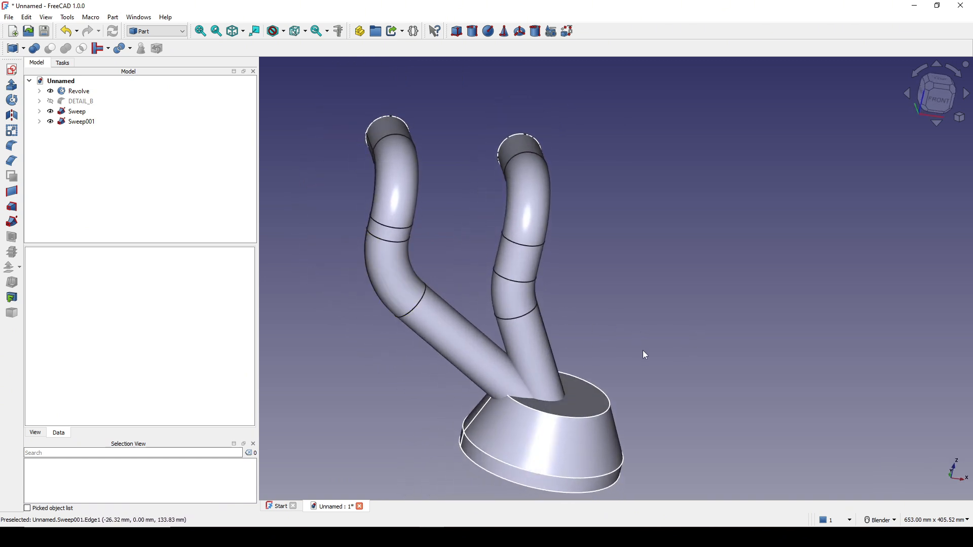
{"action": "middle_click_drag", "start_coordinate": [643, 351], "coordinate": [626, 279]}
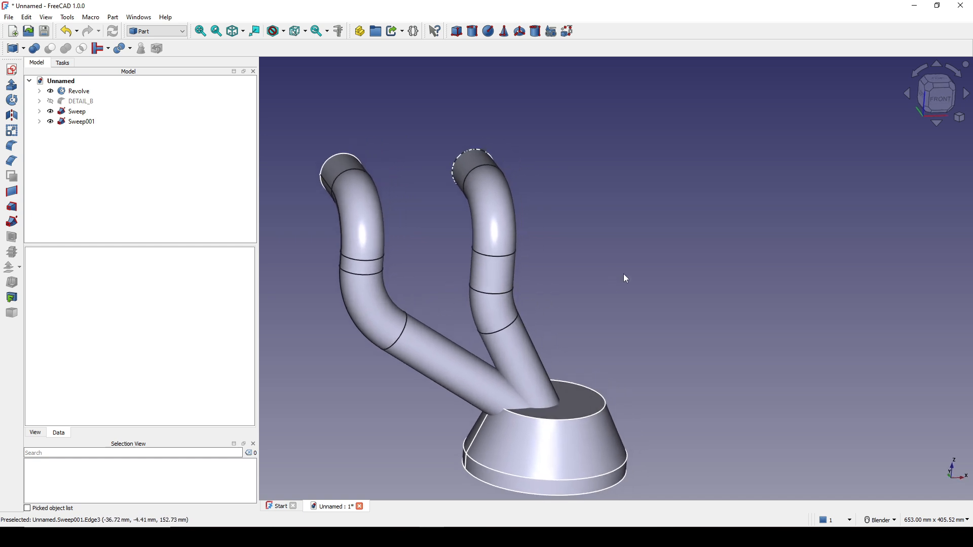
{"action": "left_click", "coordinate": [361, 218]}
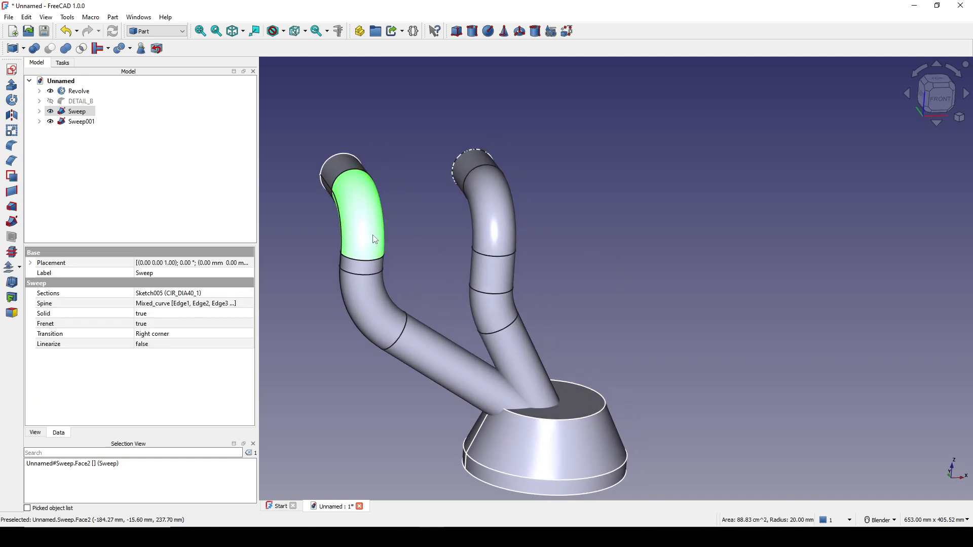
Mirror both swept pipes about the YZ plane to make the matching pair on the opposite side of the base
{"action": "left_click", "coordinate": [496, 223], "text": "ctrl"}
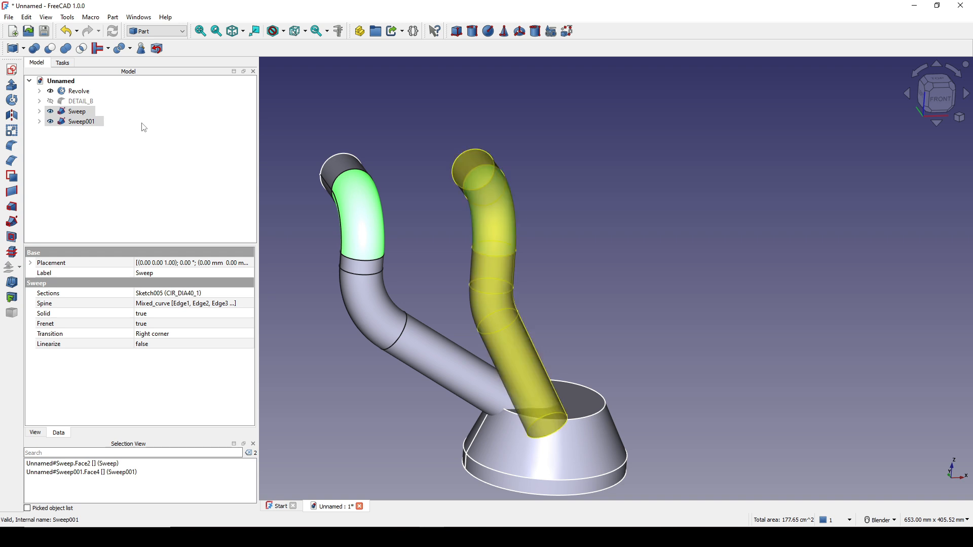
{"action": "left_click", "coordinate": [13, 118]}
{"action": "left_click", "coordinate": [134, 230]}
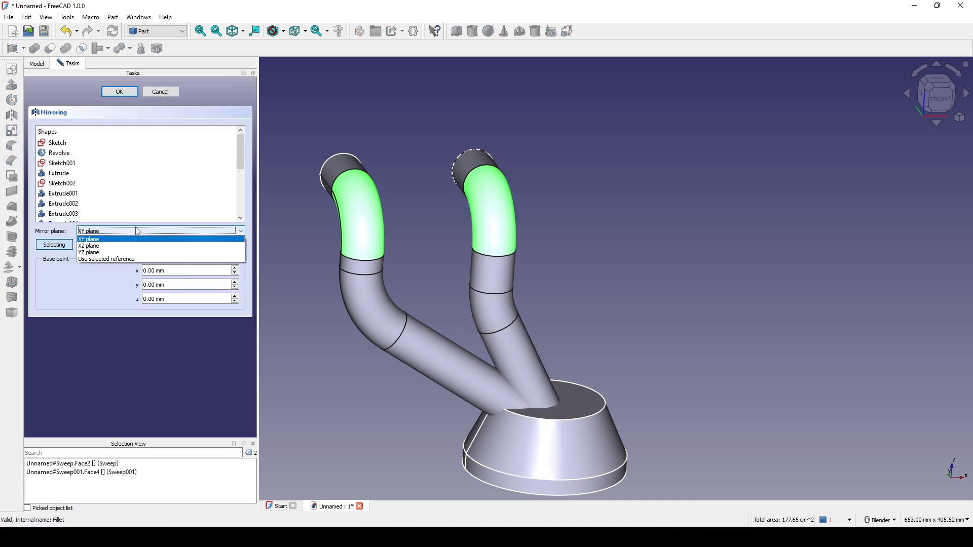
{"action": "left_click", "coordinate": [150, 252]}
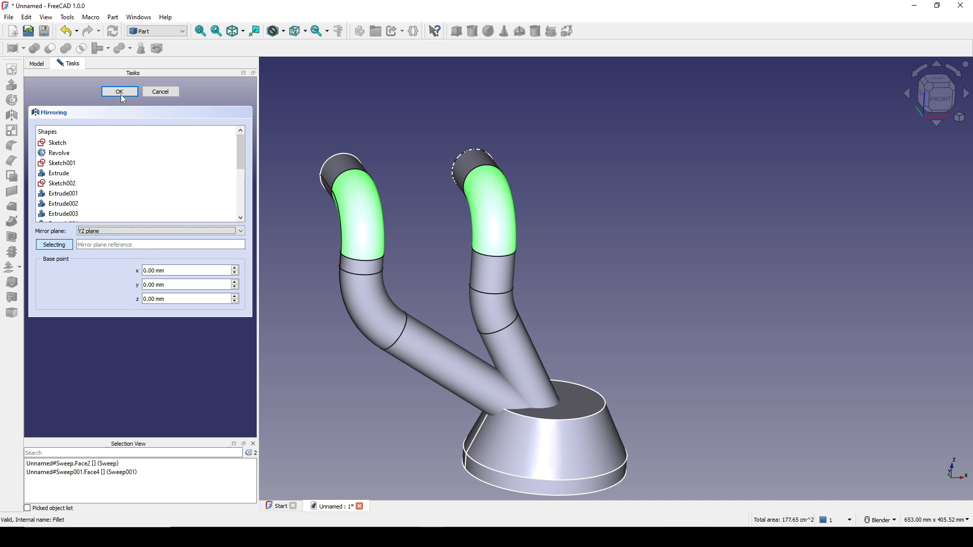
{"action": "scroll", "coordinate": [512, 319], "scroll_direction": "down", "scroll_amount": 2}
{"action": "middle_click_drag", "start_coordinate": [548, 396], "coordinate": [658, 364]}
{"action": "left_click", "coordinate": [658, 364]}
{"action": "middle_click_drag", "start_coordinate": [524, 367], "coordinate": [442, 363]}
{"action": "scroll", "coordinate": [442, 362], "scroll_direction": "up", "scroll_amount": 1}
{"action": "middle_click_drag", "start_coordinate": [578, 365], "coordinate": [549, 366], "text": "shift"}
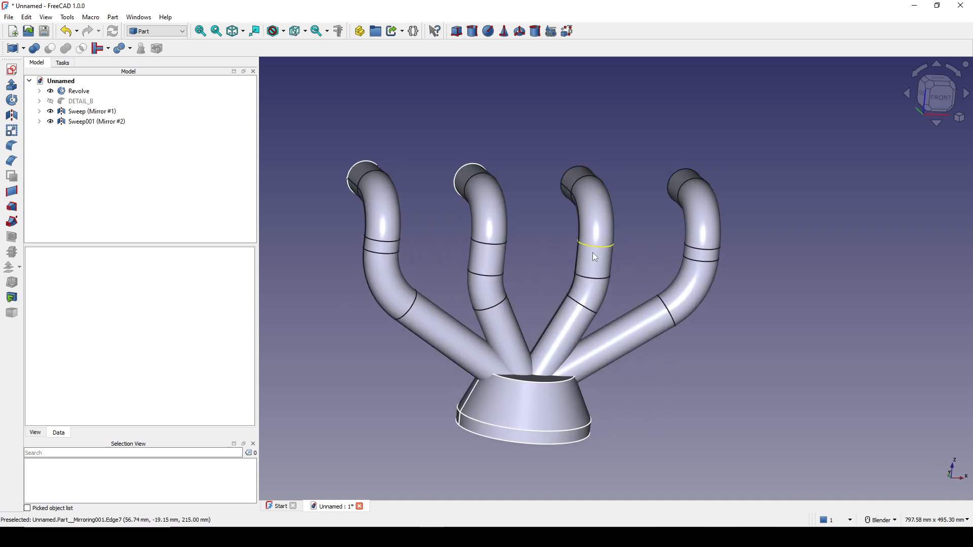
Fuse the two swept pipes and their two mirrored copies into a single body with a union
{"action": "left_click", "coordinate": [408, 286]}
{"action": "left_click", "coordinate": [487, 260], "text": "ctrl"}
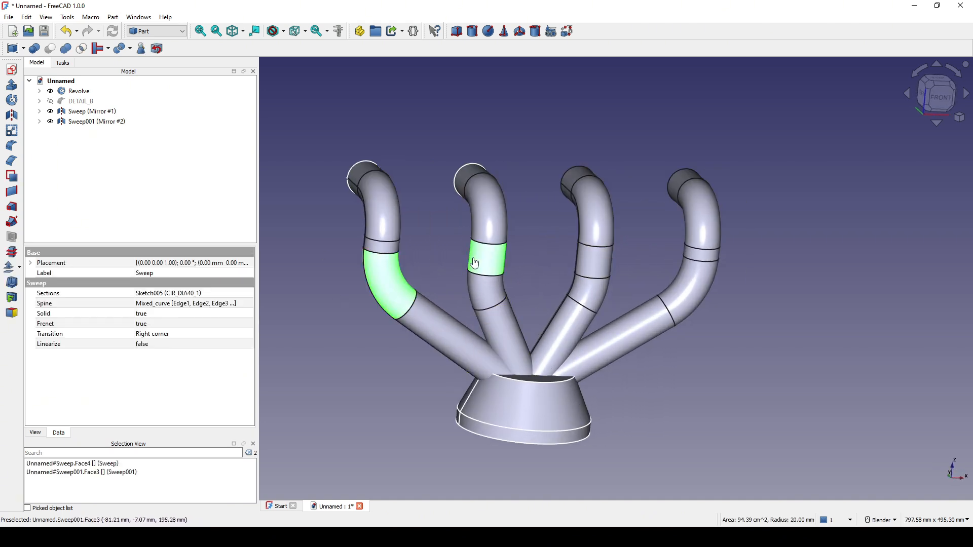
{"action": "left_click", "coordinate": [594, 261], "text": "ctrl"}
{"action": "left_click", "coordinate": [686, 282], "text": "ctrl"}
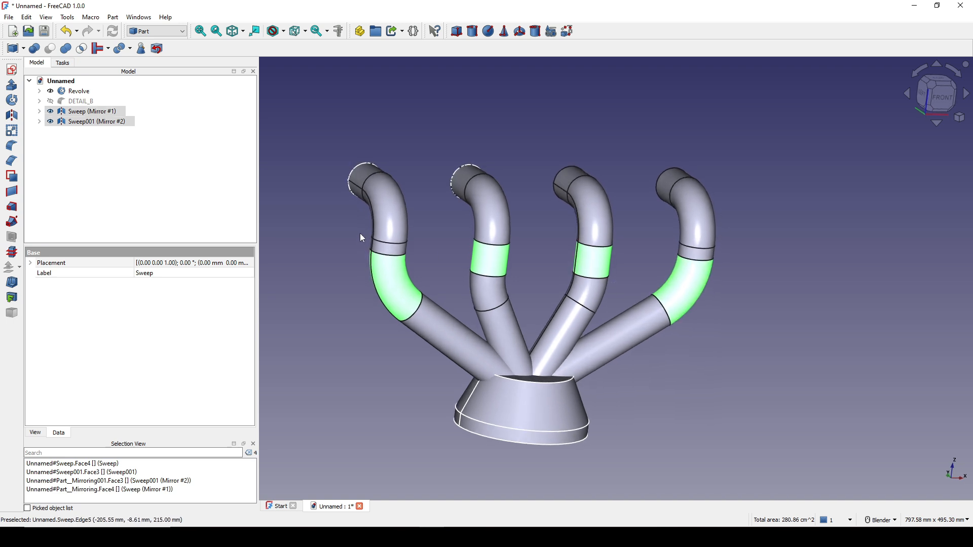
{"action": "left_click", "coordinate": [65, 49]}
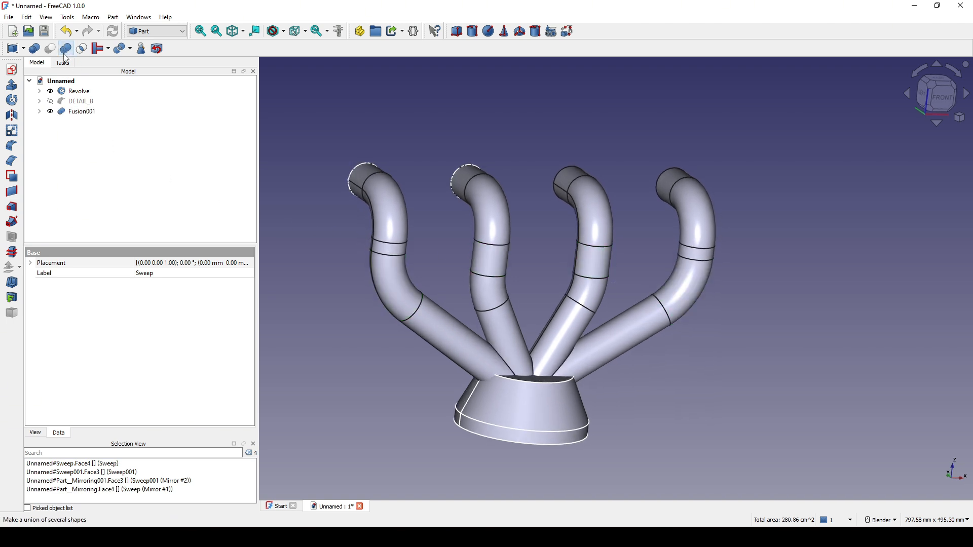
{"action": "middle_click_drag", "start_coordinate": [570, 324], "coordinate": [598, 325]}
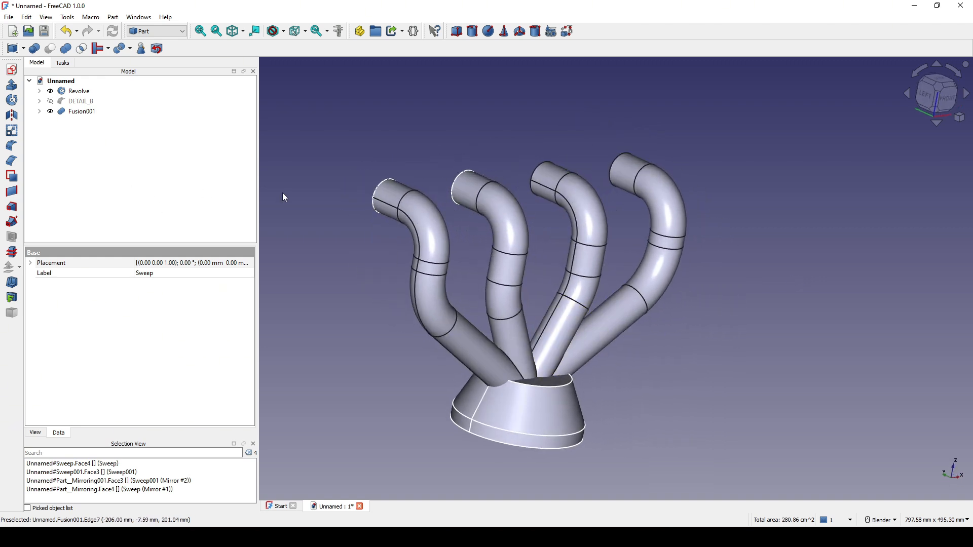
Rename the fused pipes DETAIL_C_OUTSIDE and hide them
{"action": "left_click", "coordinate": [74, 111]}
{"action": "right_click", "coordinate": [72, 110]}
{"action": "left_click", "coordinate": [136, 442]}
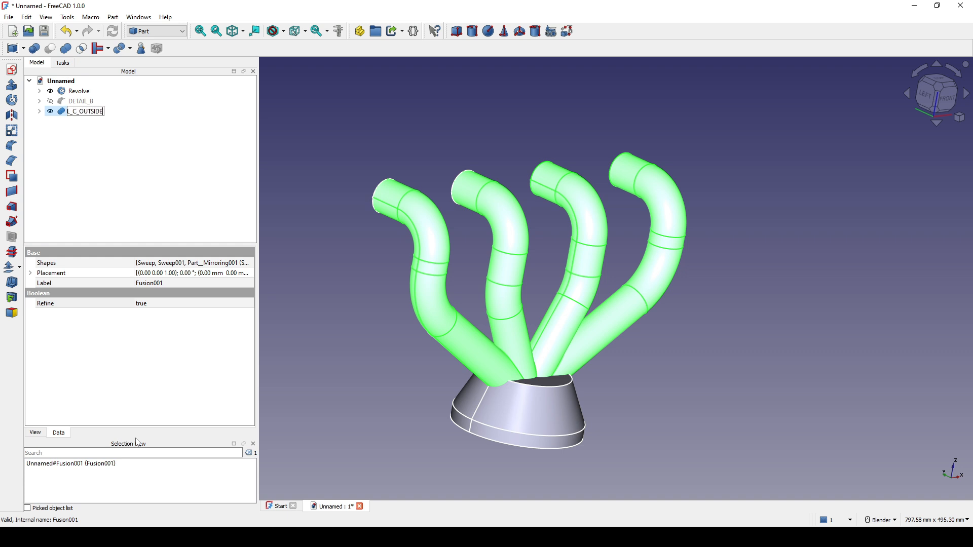
{"action": "key", "text": "Return"}
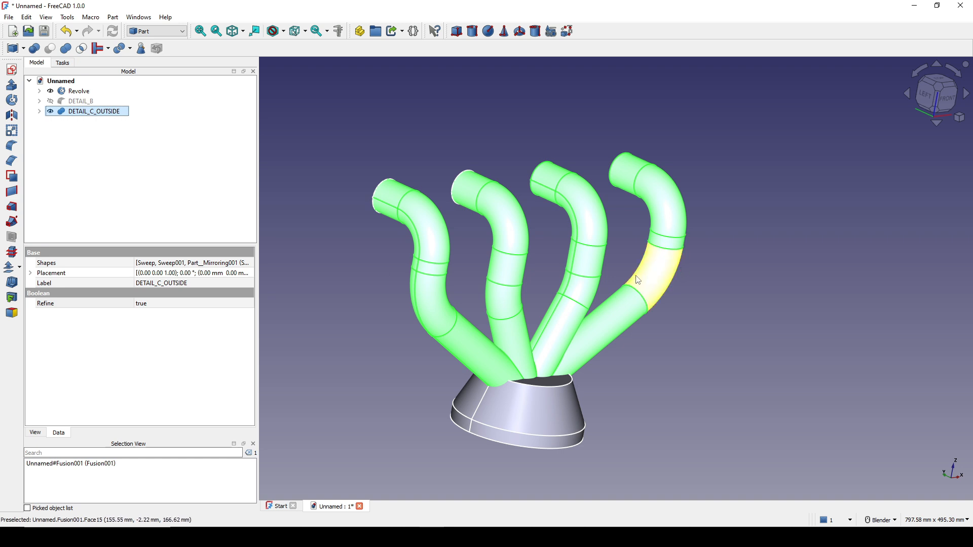
{"action": "middle_click_drag", "start_coordinate": [636, 278], "coordinate": [614, 277]}
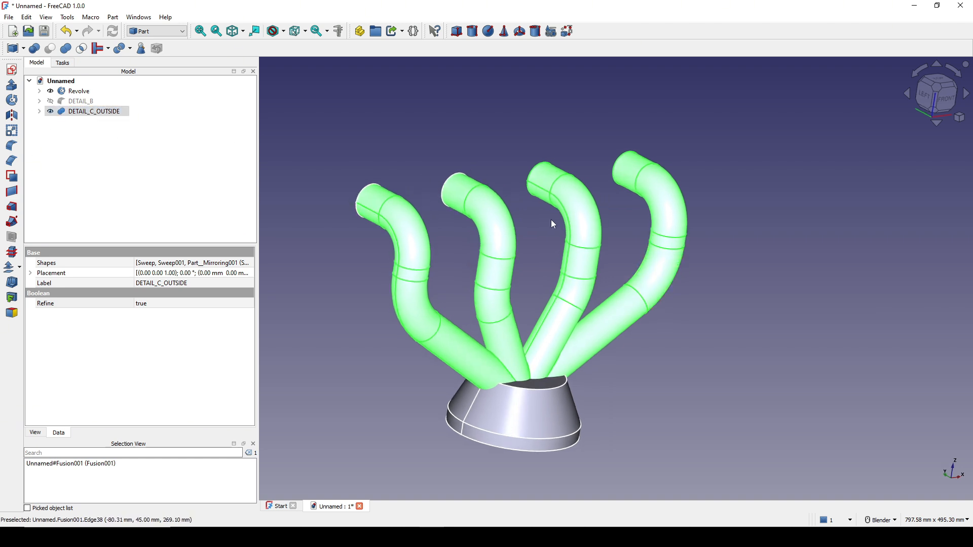
{"action": "key", "text": "space"}
Duplicate the circle sketches CIR_DIA40_1 and CIR_DIA40_2 by copy and paste, excluding all their dependencies
{"action": "middle_click_drag", "start_coordinate": [551, 220], "coordinate": [556, 242]}
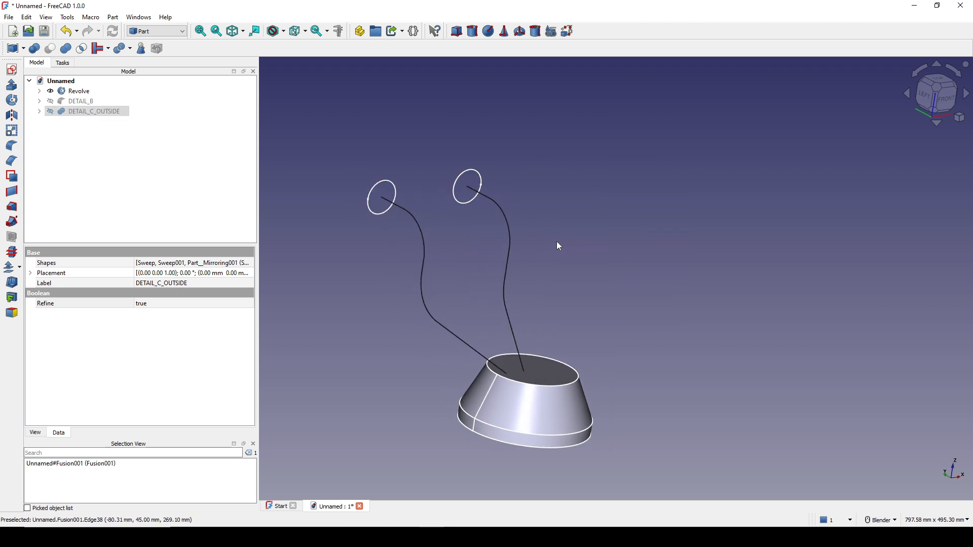
{"action": "scroll", "coordinate": [543, 284], "scroll_direction": "up", "scroll_amount": 3}
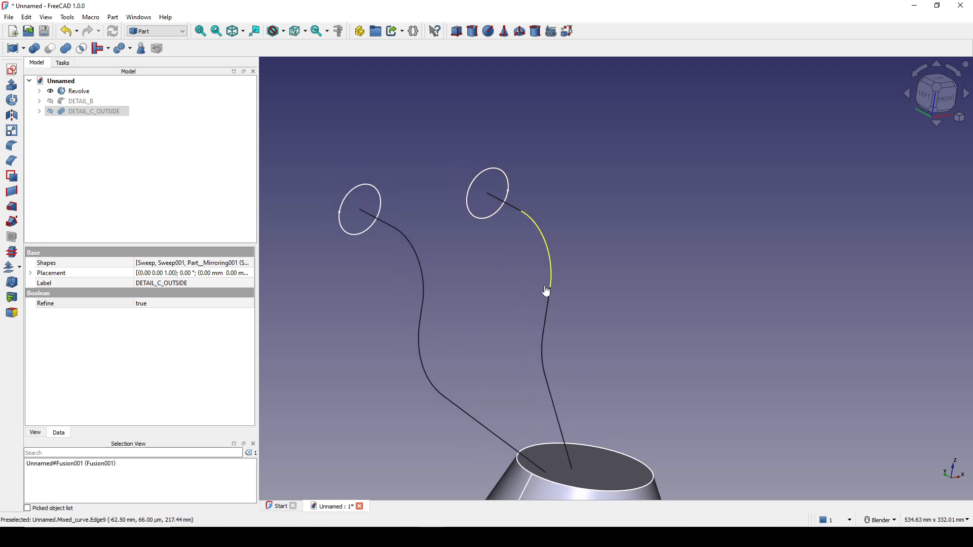
{"action": "left_click", "coordinate": [356, 217]}
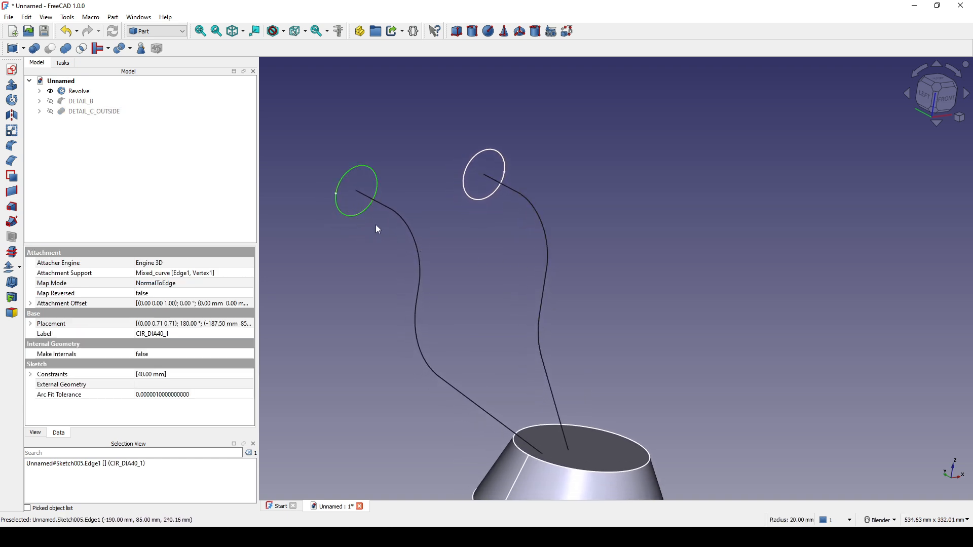
{"action": "left_click", "coordinate": [480, 201], "text": "ctrl"}
{"action": "scroll", "coordinate": [482, 203], "scroll_direction": "down", "scroll_amount": 3}
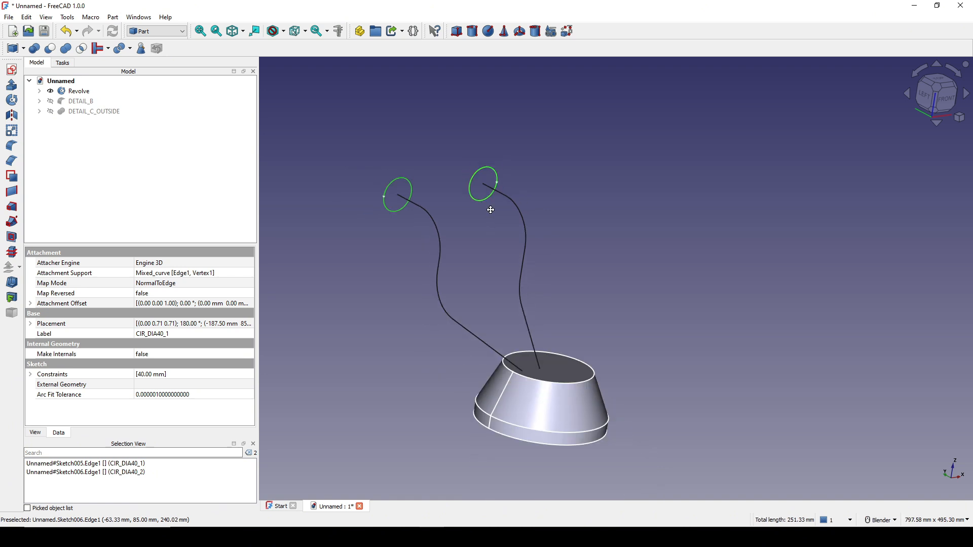
{"action": "middle_click_drag", "start_coordinate": [491, 210], "coordinate": [493, 195], "text": "shift"}
{"action": "key", "text": "ctrl+c"}
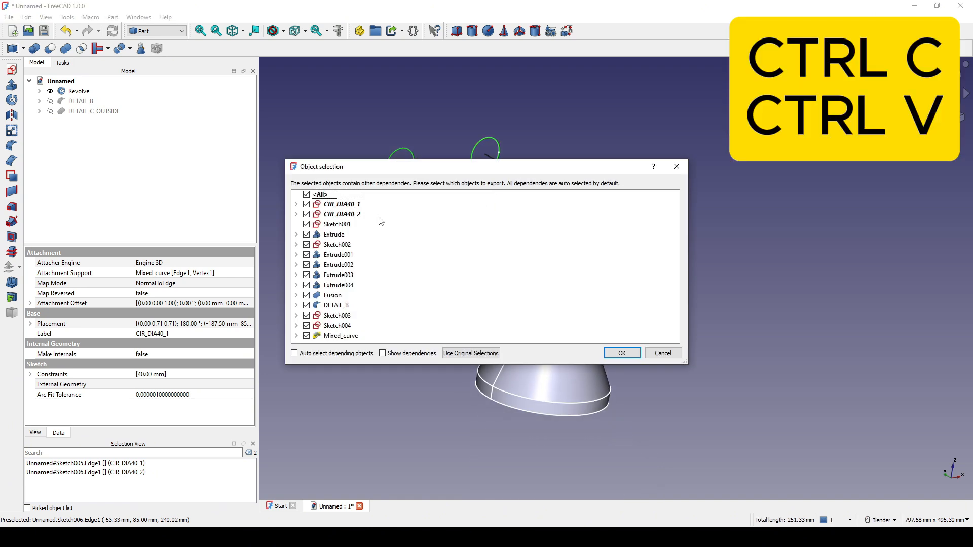
{"action": "left_click", "coordinate": [306, 204]}
{"action": "left_click", "coordinate": [306, 214]}
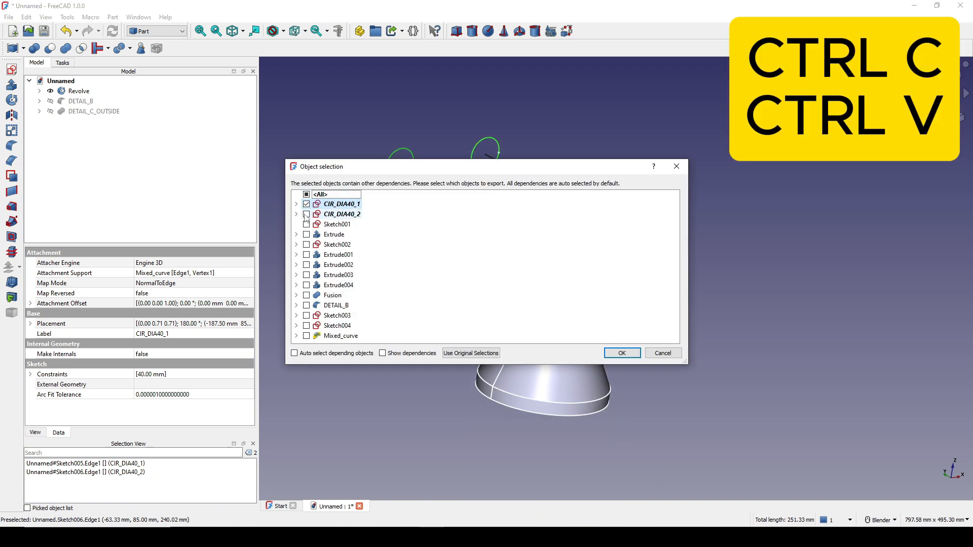
{"action": "left_click", "coordinate": [623, 353]}
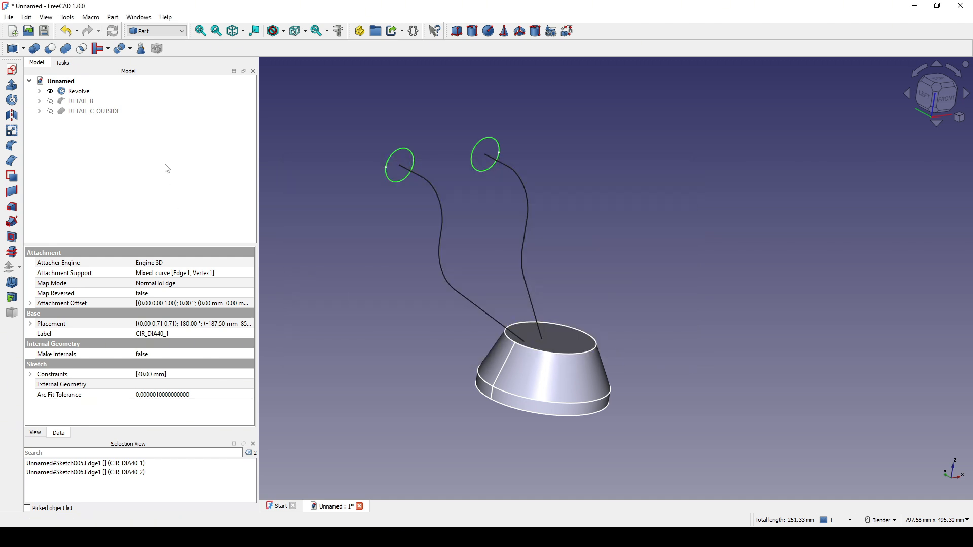
{"action": "key", "text": "ctrl+v"}
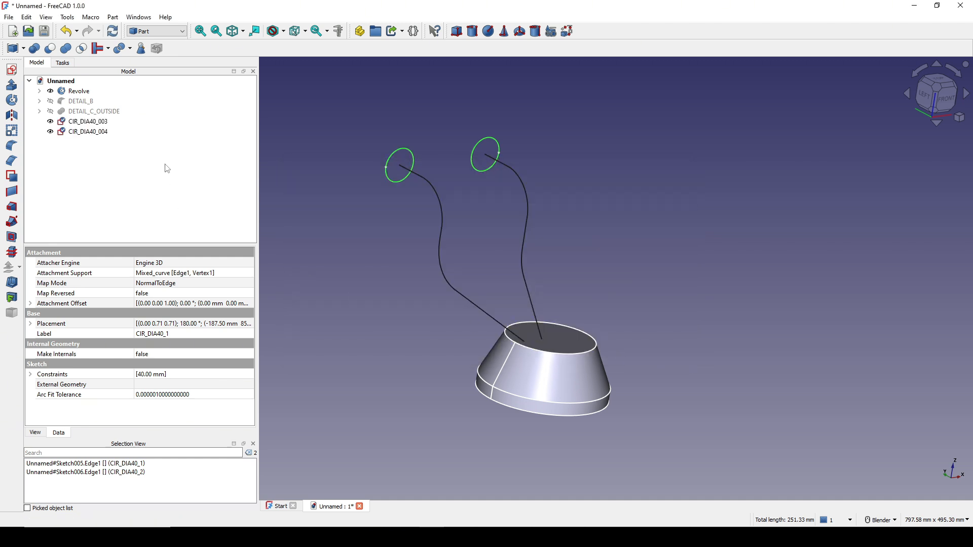
Rename the two pasted circle sketches CIR_DIA30_1 and CIR_DIA30_2
{"action": "left_click", "coordinate": [86, 122]}
{"action": "right_click", "coordinate": [85, 122]}
{"action": "left_click", "coordinate": [157, 455]}
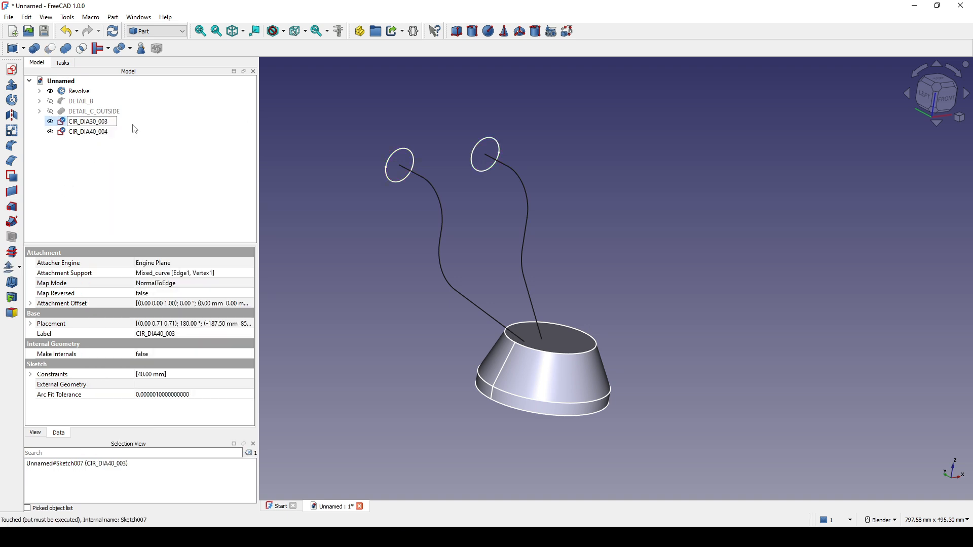
{"action": "key", "text": "Tab"}
{"action": "type", "text": "CIR_DIA3"}
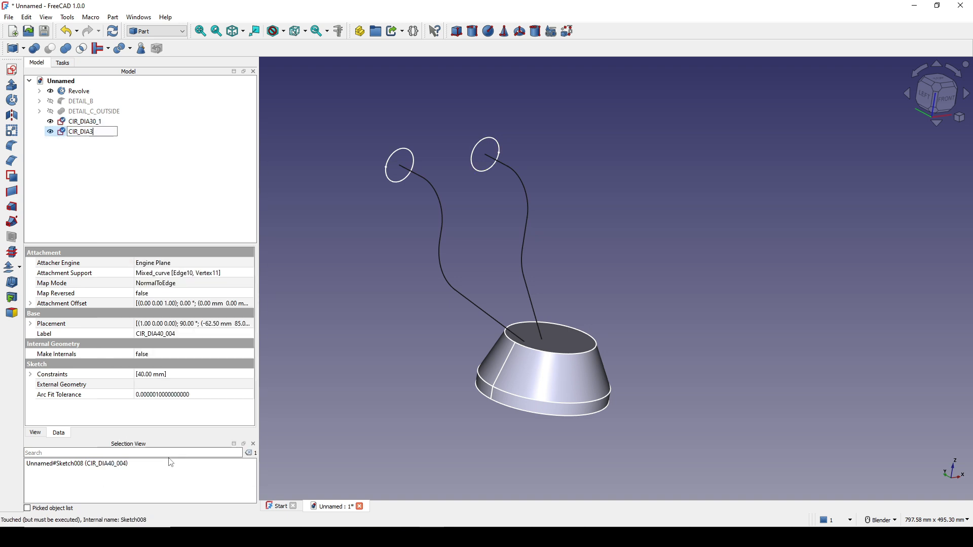
{"action": "type", "text": "0_2"}
{"action": "key", "text": "Return"}
{"action": "left_click", "coordinate": [39, 181]}
Set the circle diameter in sketch CIR_DIA30_1 to 30 mm and close the sketch
{"action": "double_click", "coordinate": [92, 122]}
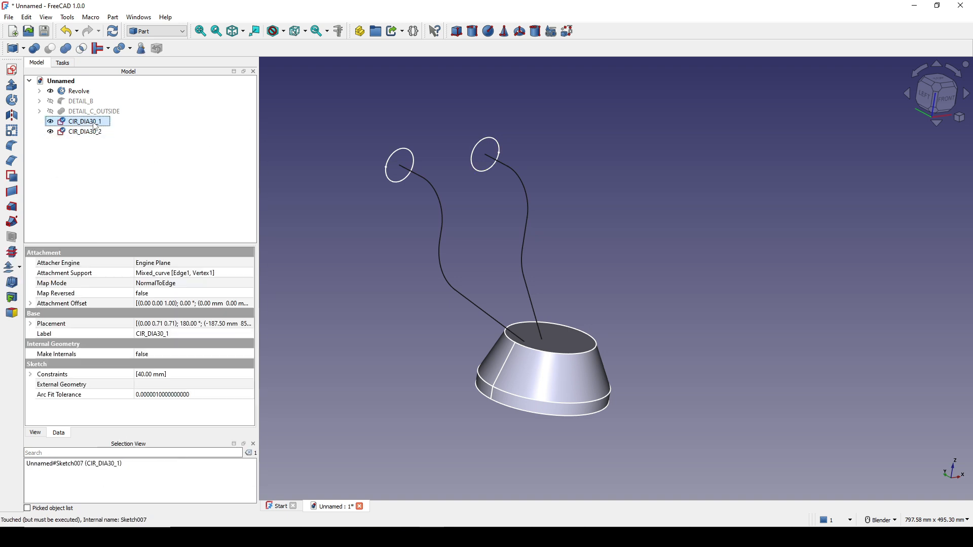
{"action": "middle_click_drag", "start_coordinate": [799, 152], "coordinate": [450, 195], "text": "shift"}
{"action": "double_click", "coordinate": [583, 160]}
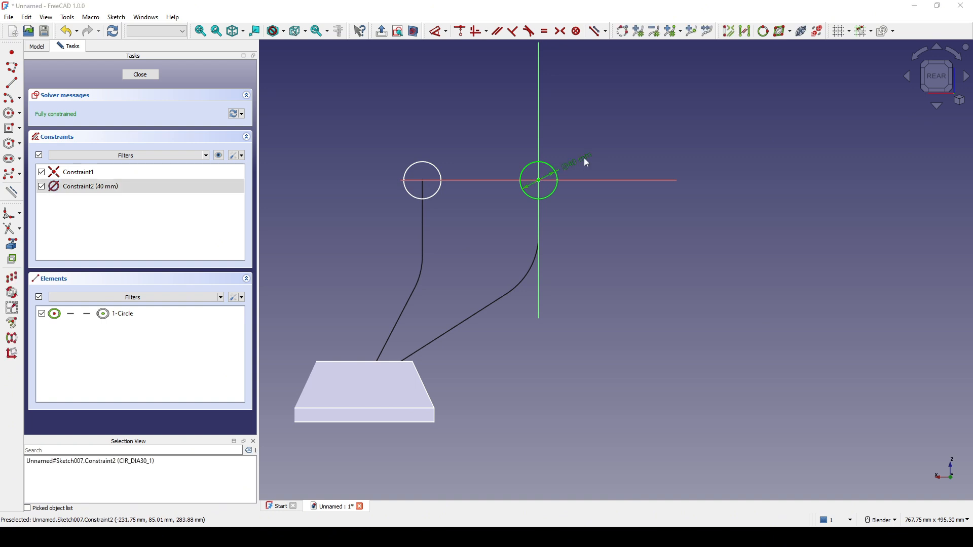
{"action": "key", "text": "Return"}
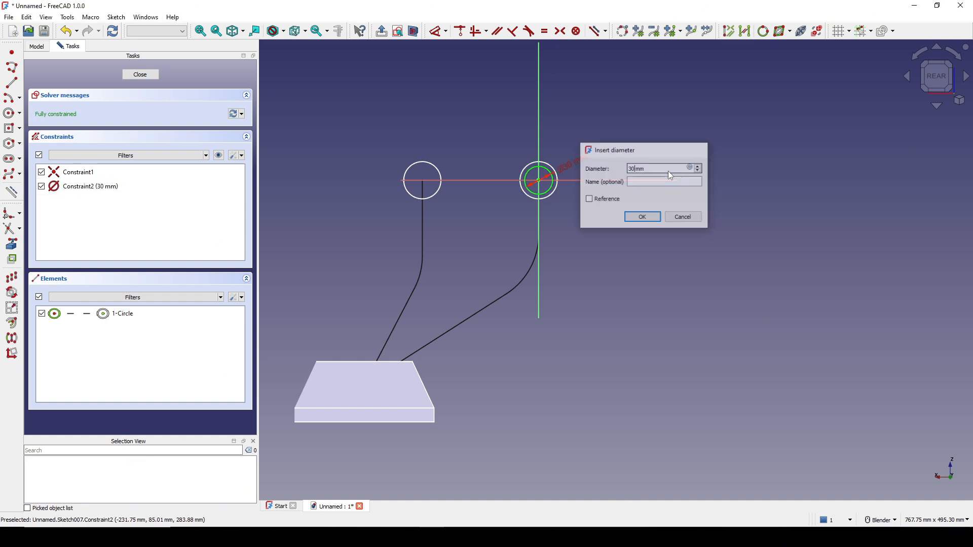
{"action": "left_click", "coordinate": [140, 74]}
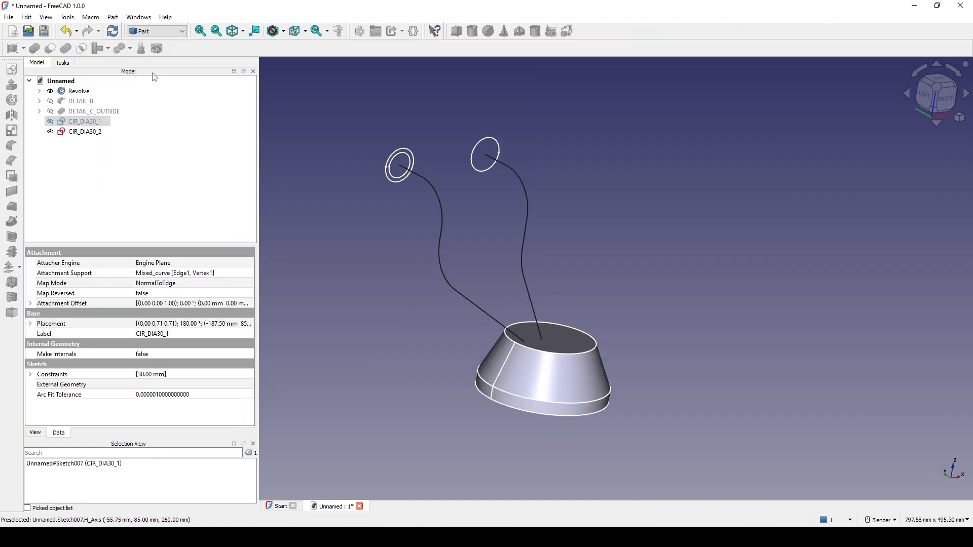
Set the circle diameter in sketch CIR_DIA30_2 to 30 mm and close the sketch
{"action": "left_click", "coordinate": [84, 132]}
{"action": "double_click", "coordinate": [97, 132]}
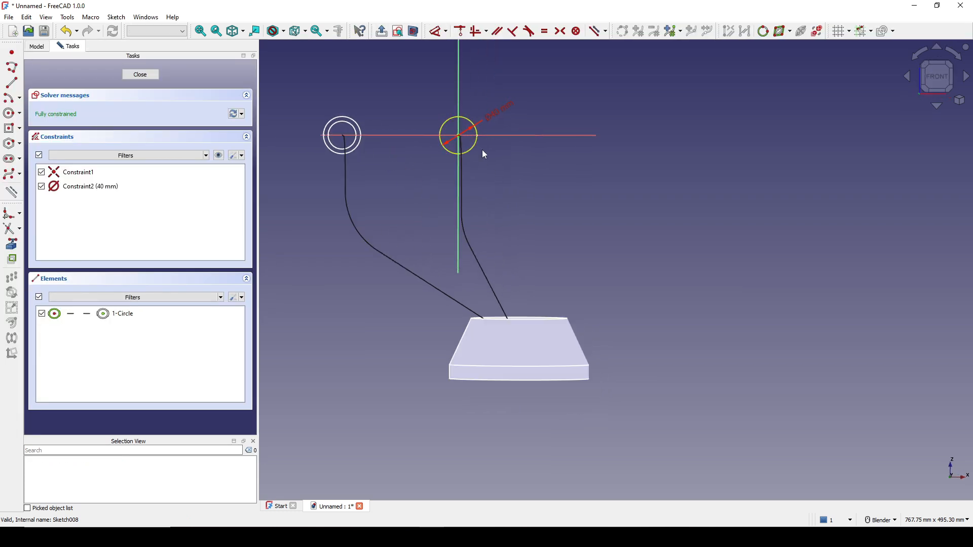
{"action": "double_click", "coordinate": [494, 118]}
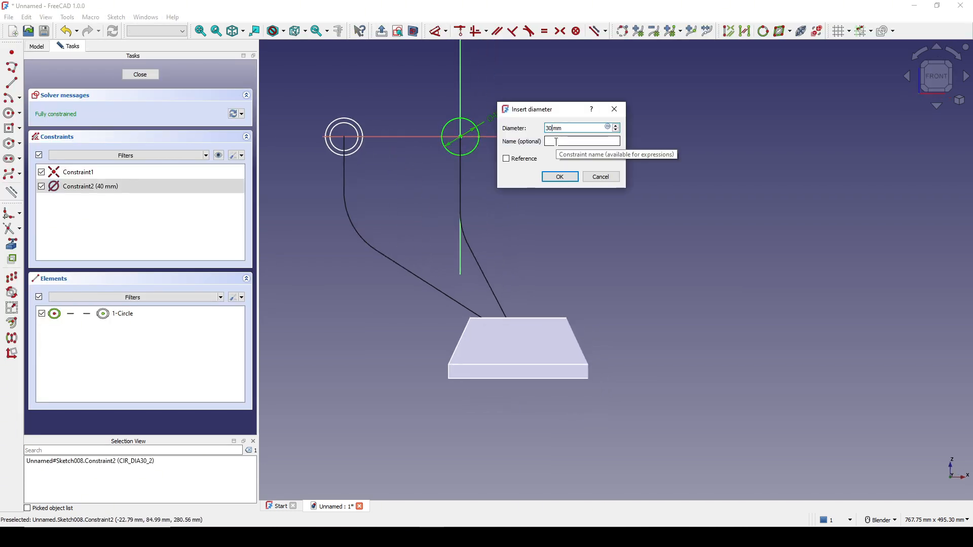
{"action": "key", "text": "Return"}
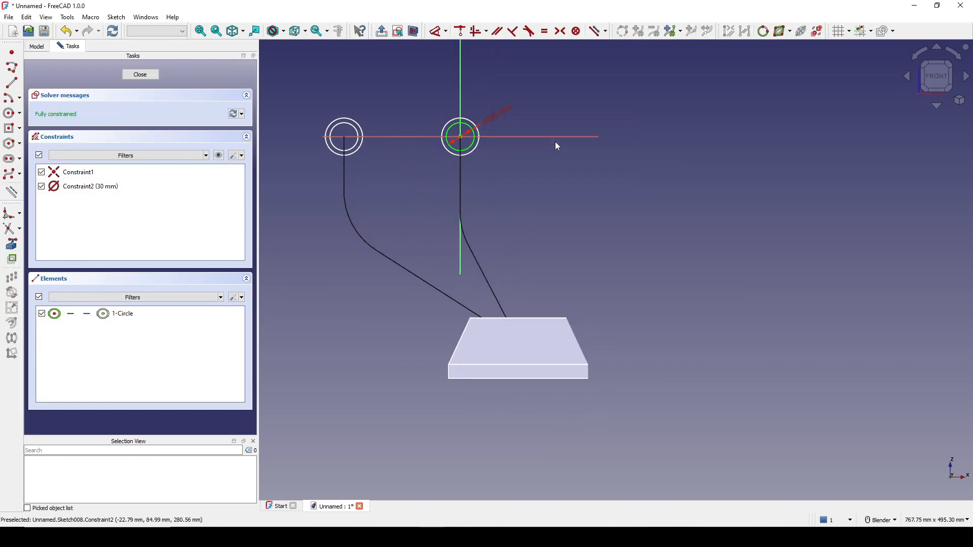
{"action": "left_click", "coordinate": [150, 77]}
{"action": "middle_click_drag", "start_coordinate": [681, 295], "coordinate": [439, 322]}
{"action": "middle_click_drag", "start_coordinate": [629, 395], "coordinate": [517, 370]}
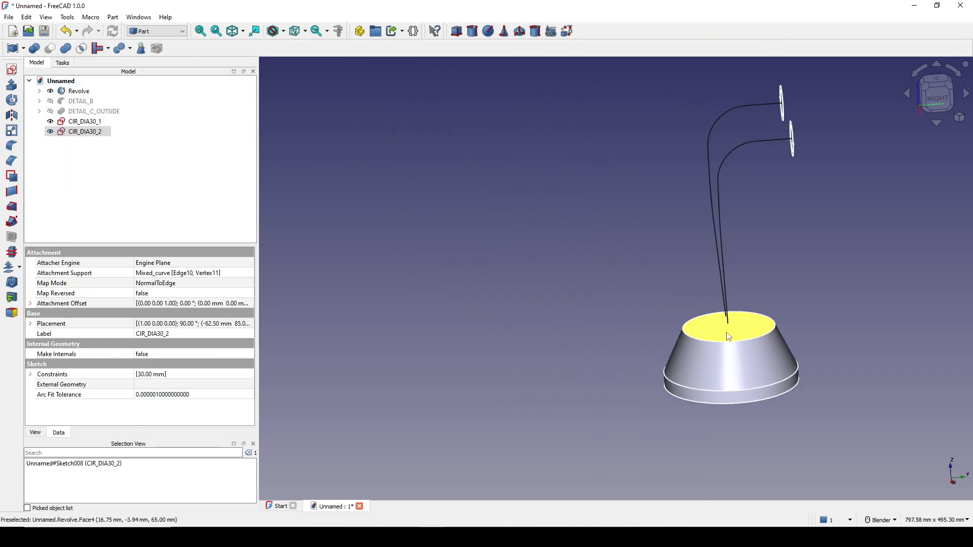
{"action": "middle_click_drag", "start_coordinate": [729, 337], "coordinate": [659, 247]}
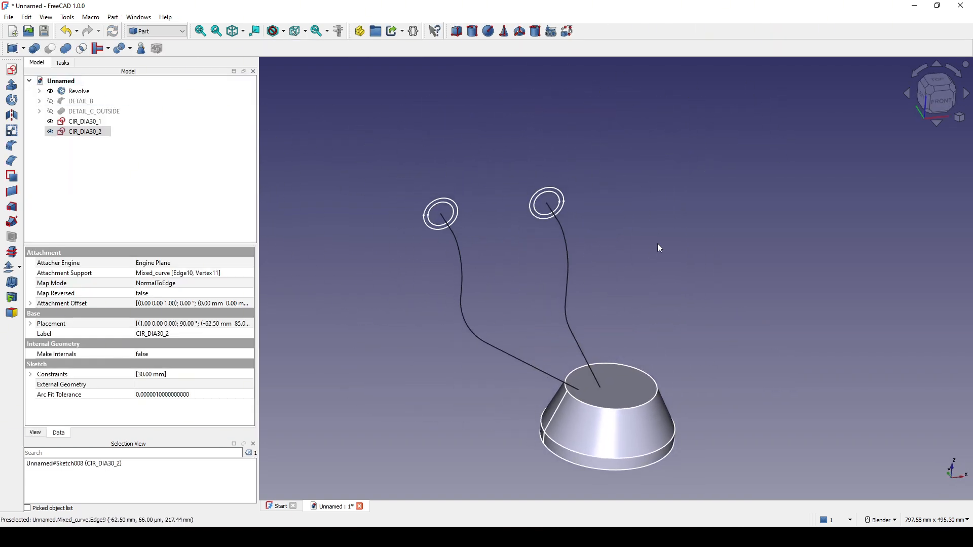
Hide the two larger circle sketches, CIR_DIA40_1 and CIR_DIA40_2, at the pipe path ends
{"action": "left_click", "coordinate": [659, 247]}
{"action": "scroll", "coordinate": [482, 193], "scroll_direction": "up", "scroll_amount": 3}
{"action": "left_click", "coordinate": [437, 206]}
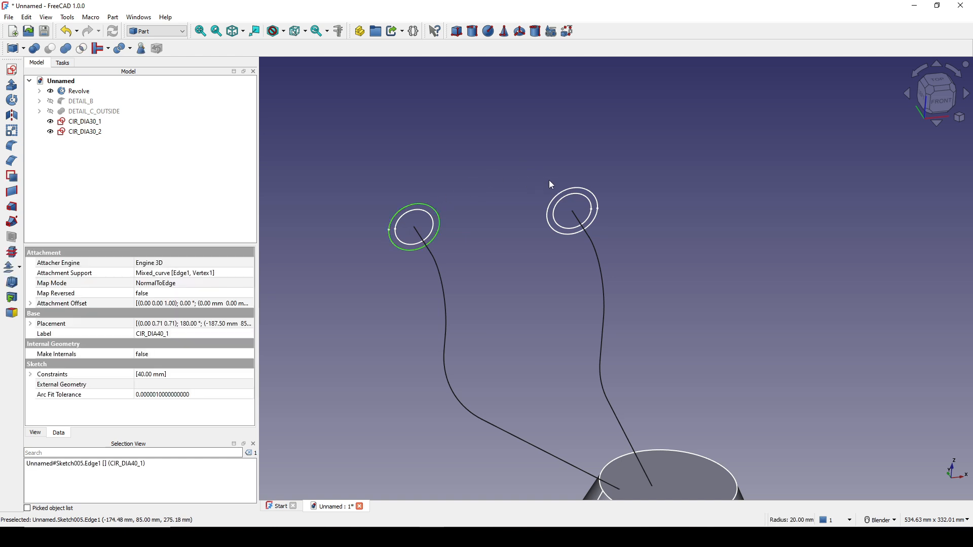
{"action": "left_click", "coordinate": [568, 192], "text": "ctrl"}
{"action": "left_click", "coordinate": [651, 192]}
{"action": "scroll", "coordinate": [633, 235], "scroll_direction": "down", "scroll_amount": 5}
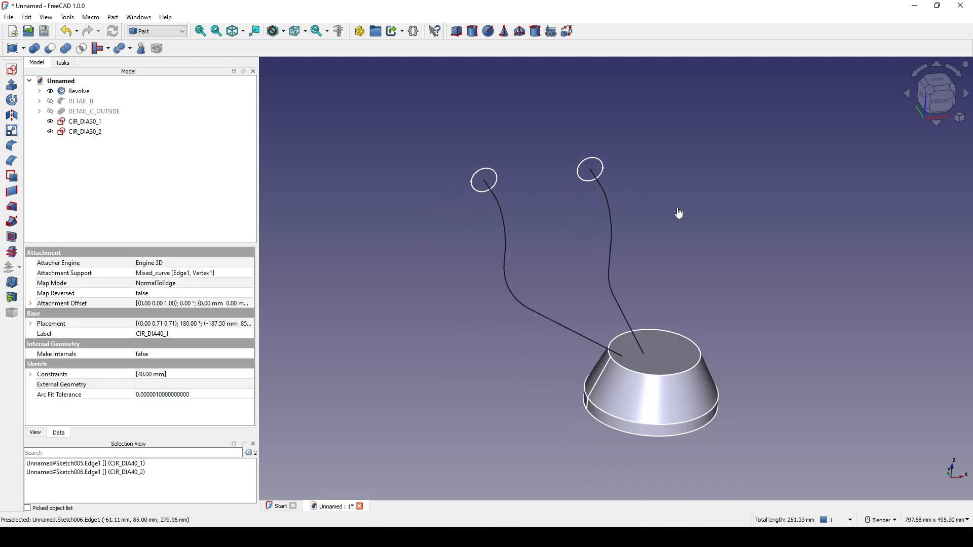
{"action": "middle_click_drag", "start_coordinate": [743, 251], "coordinate": [706, 234], "text": "shift"}
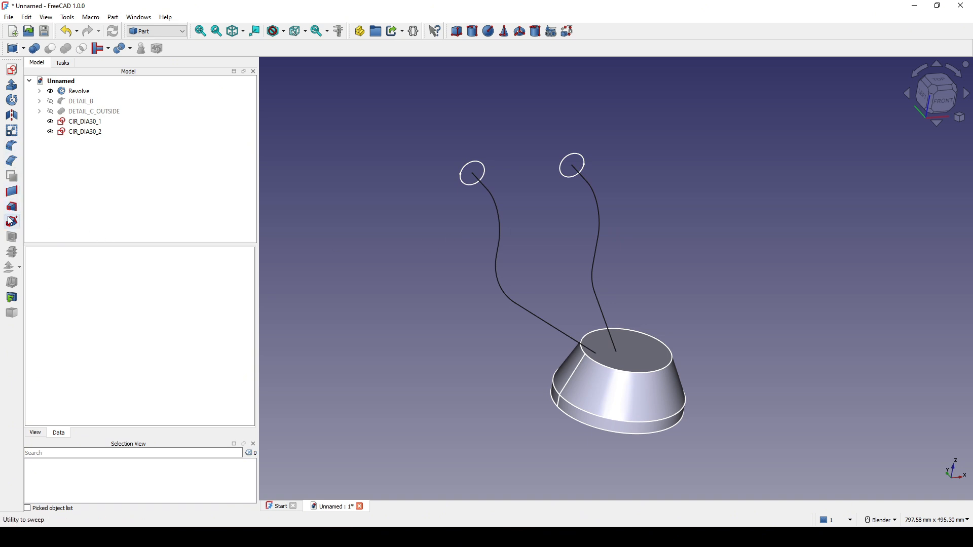
Sweep the CIR_DIA30_1 profile as a solid along all five edges of the outer pipe path
{"action": "left_click", "coordinate": [12, 221]}
{"action": "left_click", "coordinate": [89, 222]}
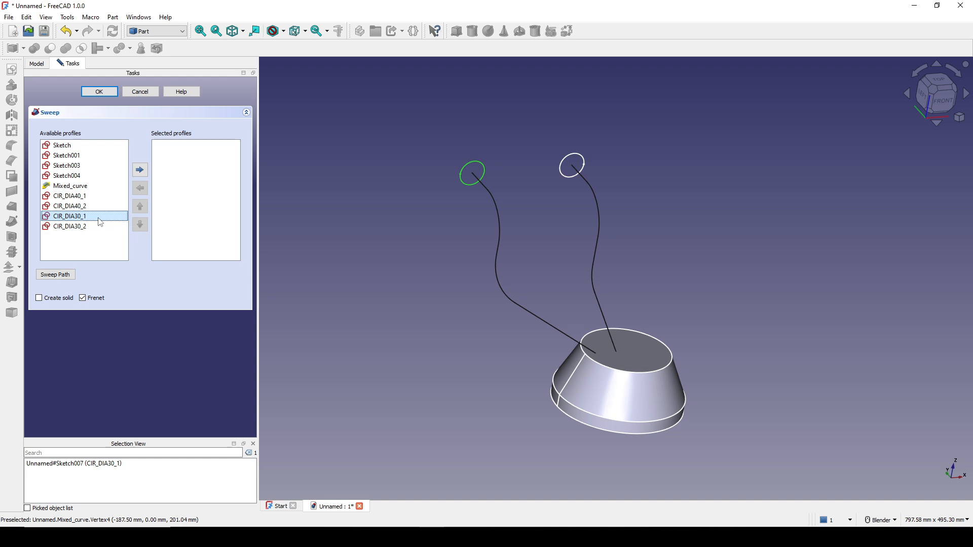
{"action": "double_click", "coordinate": [100, 222]}
{"action": "left_click", "coordinate": [67, 275]}
{"action": "scroll", "coordinate": [469, 226], "scroll_direction": "up", "scroll_amount": 3}
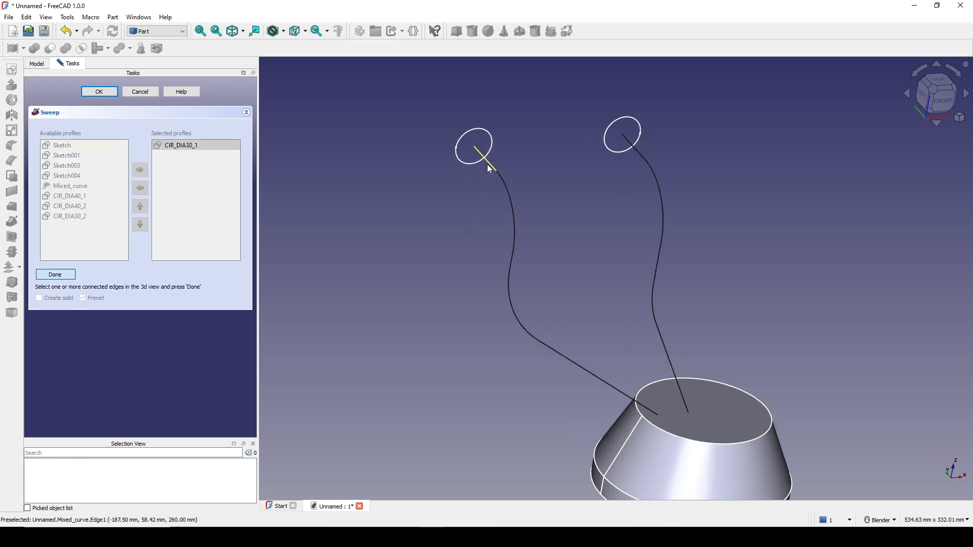
{"action": "left_click", "coordinate": [487, 164]}
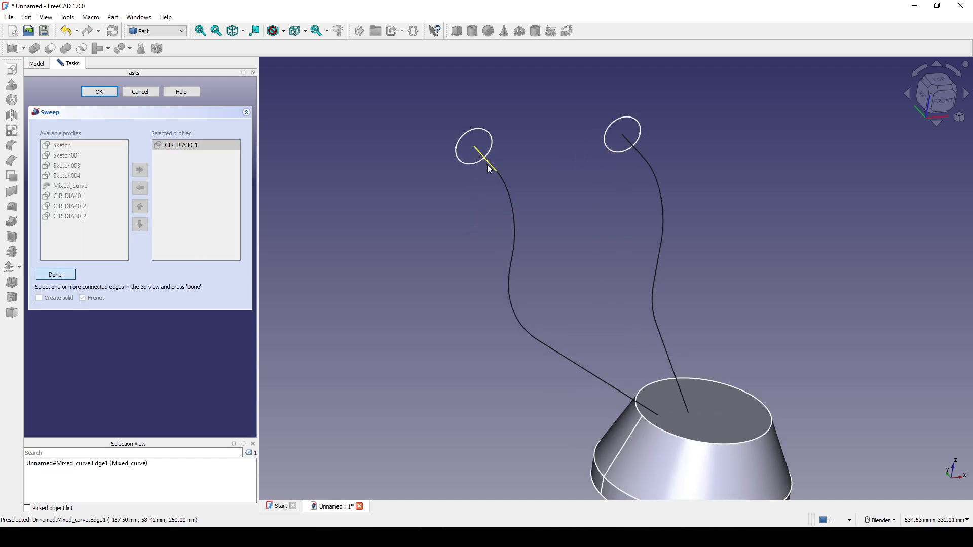
{"action": "left_click", "coordinate": [515, 262]}
{"action": "left_click", "coordinate": [512, 278]}
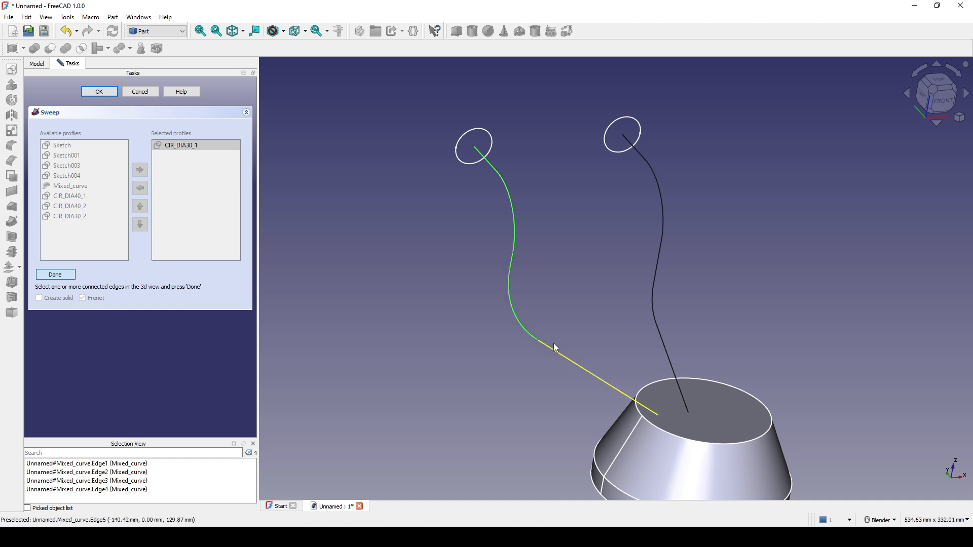
{"action": "left_click", "coordinate": [555, 347]}
{"action": "left_click", "coordinate": [55, 275]}
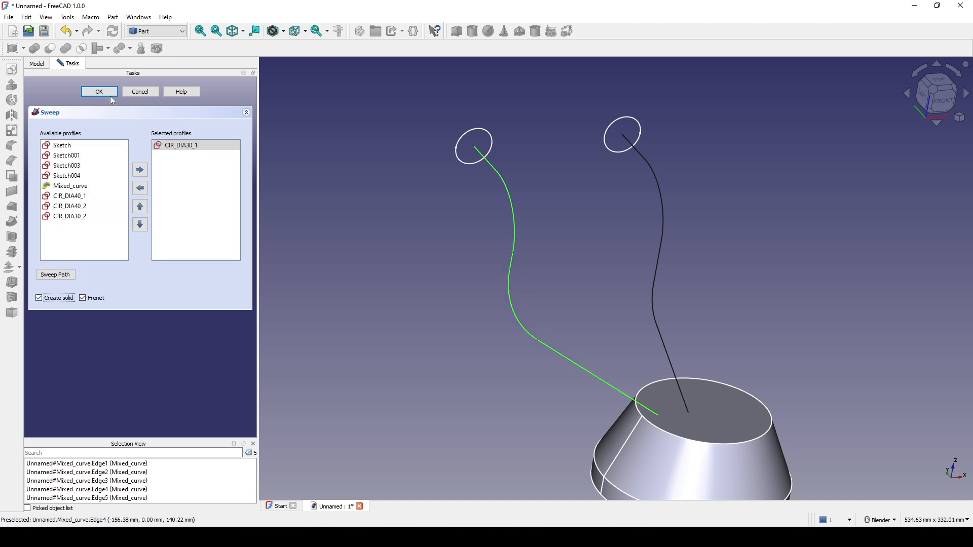
{"action": "left_click", "coordinate": [108, 90]}
{"action": "middle_click_drag", "start_coordinate": [634, 226], "coordinate": [542, 227]}
{"action": "left_click", "coordinate": [542, 227]}
Sweep the CIR_DIA30_2 profile as a solid along all five edges of the inner pipe path
{"action": "left_click", "coordinate": [12, 222]}
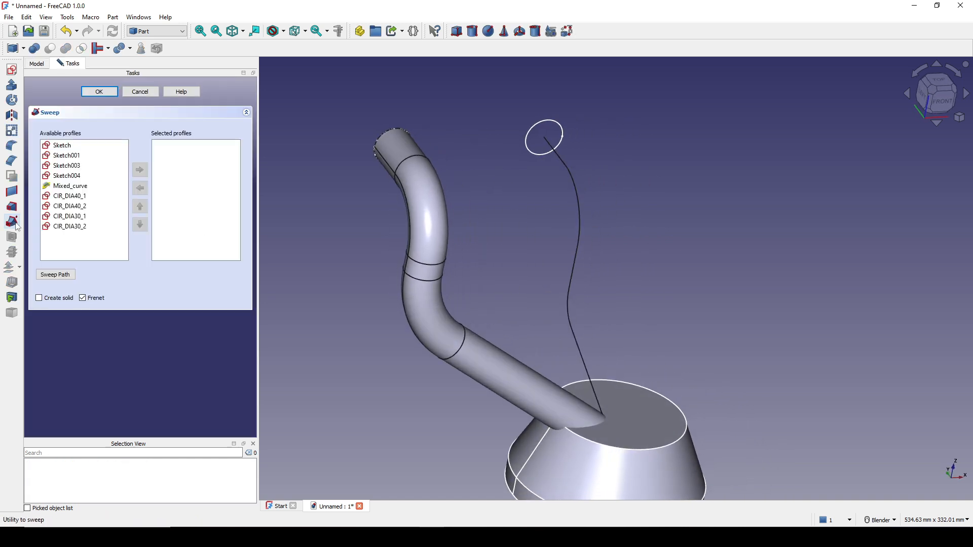
{"action": "double_click", "coordinate": [70, 227]}
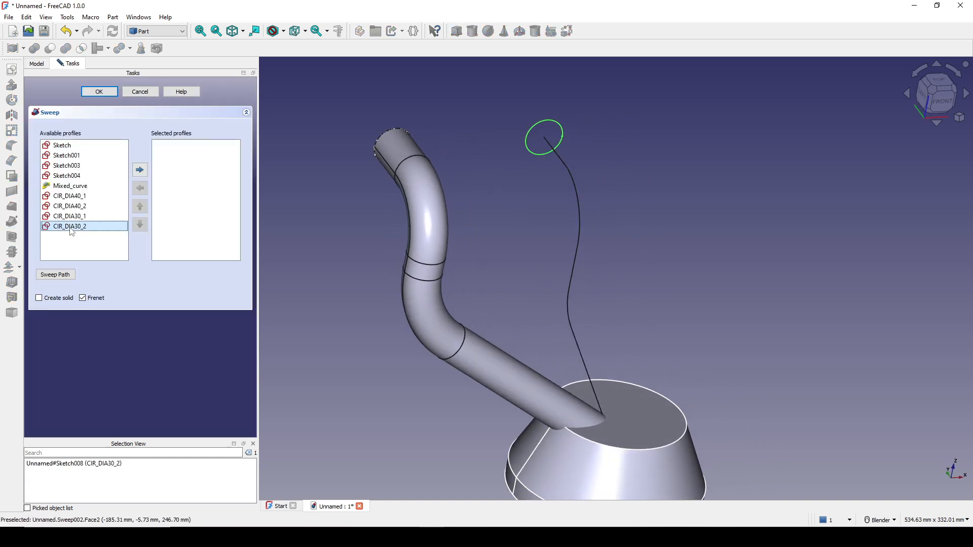
{"action": "left_click", "coordinate": [55, 275]}
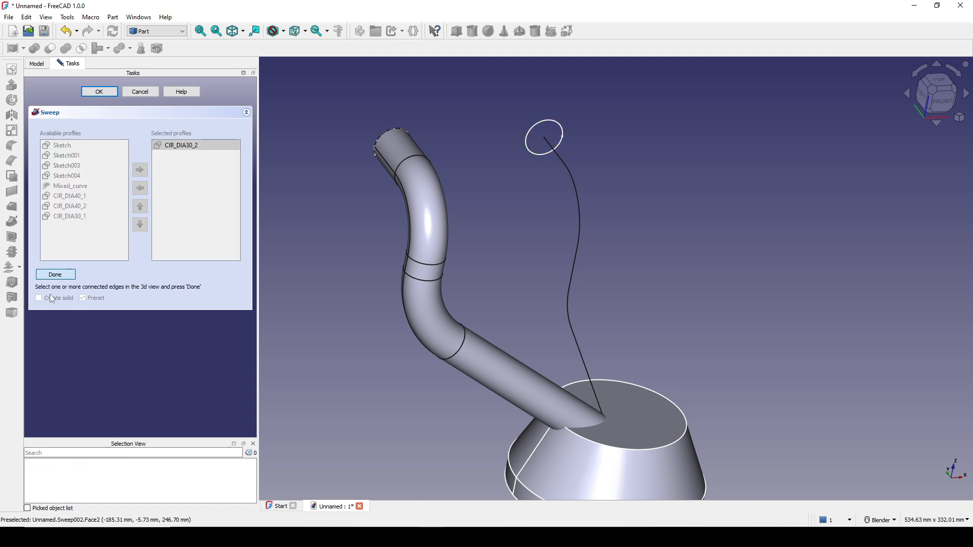
{"action": "left_click", "coordinate": [560, 157]}
{"action": "left_click", "coordinate": [570, 171], "text": "ctrl"}
{"action": "left_click", "coordinate": [577, 263], "text": "ctrl"}
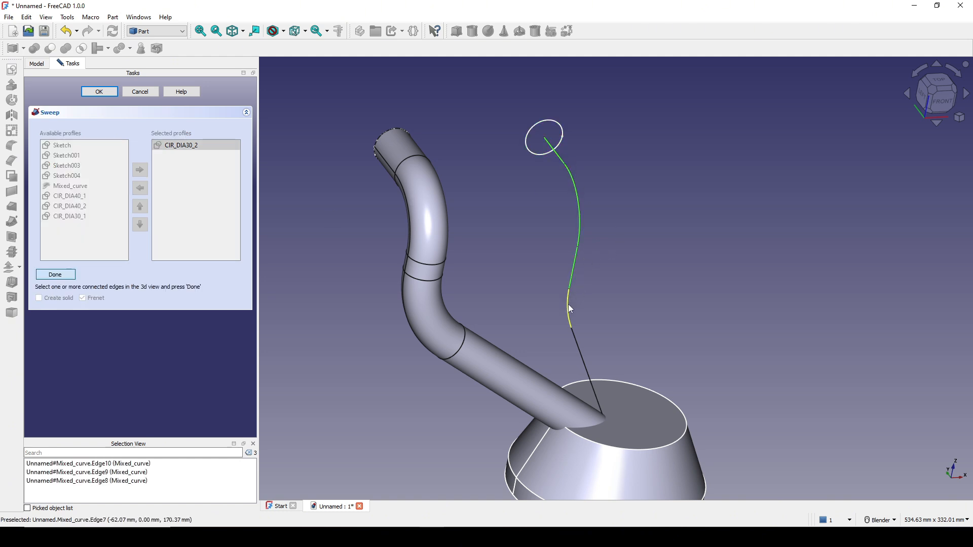
{"action": "left_click", "coordinate": [568, 304], "text": "ctrl"}
{"action": "left_click", "coordinate": [575, 338], "text": "ctrl"}
{"action": "left_click", "coordinate": [47, 278]}
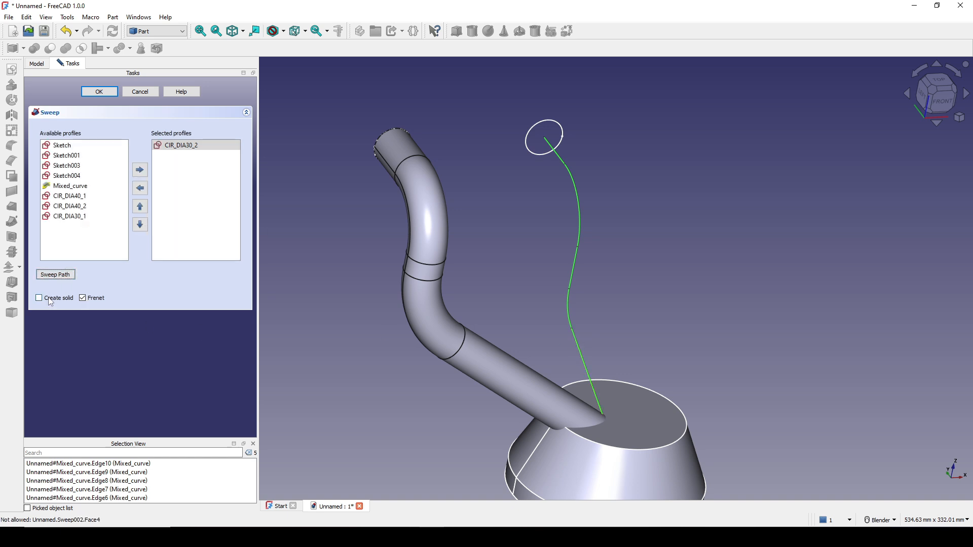
{"action": "left_click", "coordinate": [39, 298]}
{"action": "left_click", "coordinate": [100, 93]}
{"action": "scroll", "coordinate": [551, 233], "scroll_direction": "down", "scroll_amount": 1}
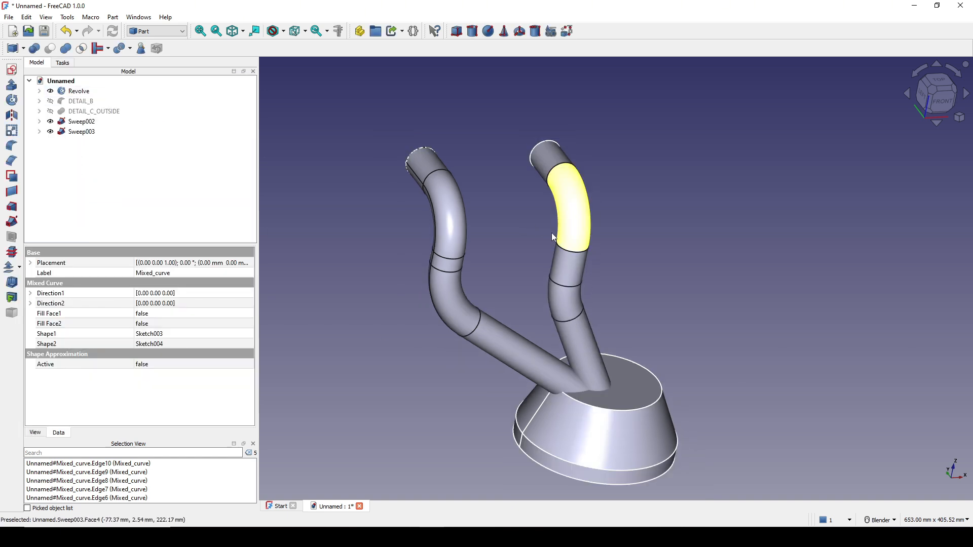
{"action": "left_click", "coordinate": [686, 215]}
Mirror the two 30 mm pipe sweeps across the YZ plane
{"action": "mouse_move", "coordinate": [552, 233]}
{"action": "middle_mouse_down"}
{"action": "mouse_move", "coordinate": [539, 232]}
{"action": "mouse_move", "coordinate": [548, 229]}
{"action": "middle_mouse_up"}
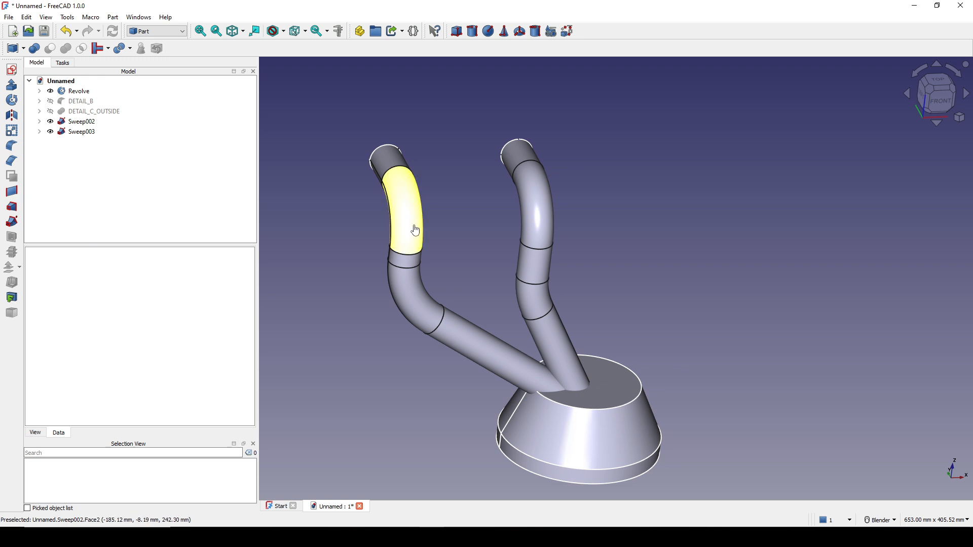
{"action": "left_click", "coordinate": [403, 203]}
{"action": "left_click", "coordinate": [535, 203], "text": "ctrl"}
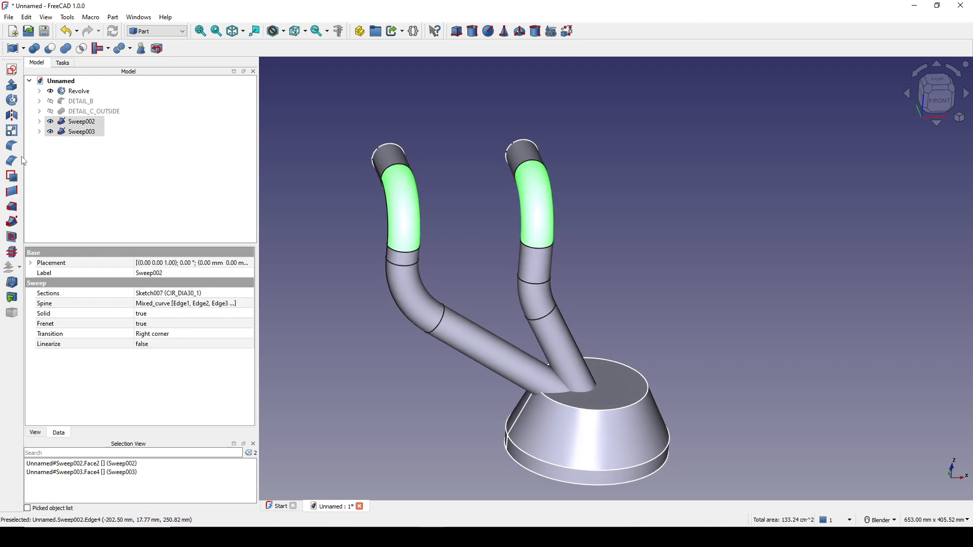
{"action": "left_click", "coordinate": [12, 115]}
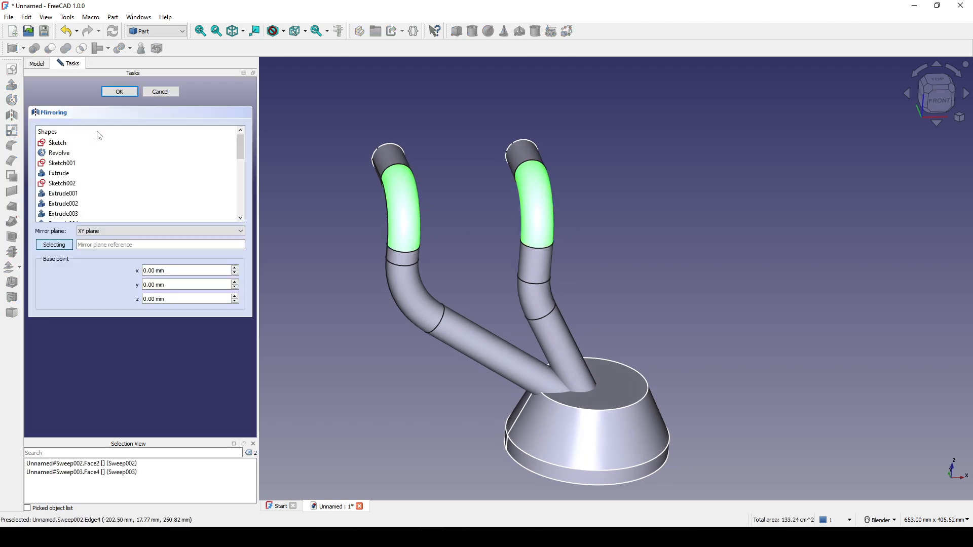
{"action": "left_click", "coordinate": [173, 233]}
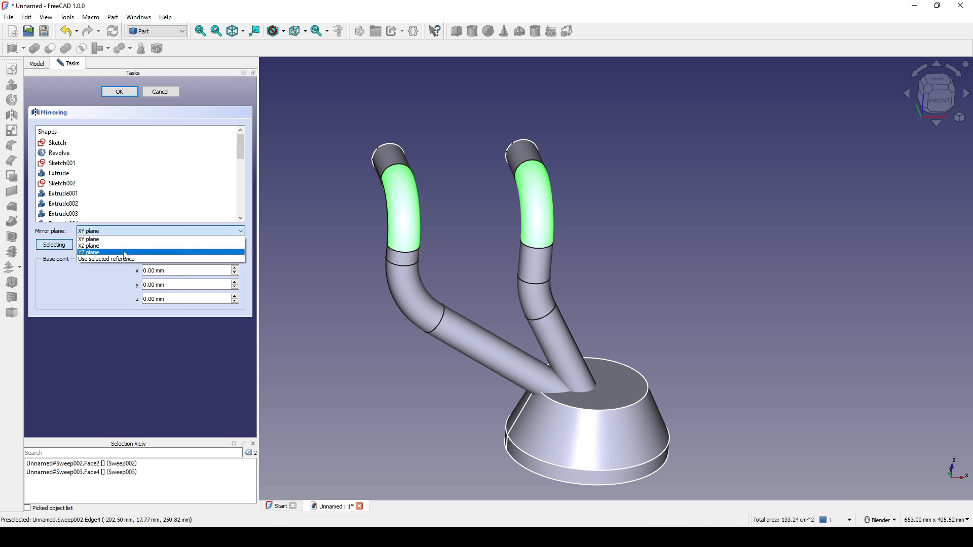
{"action": "left_click", "coordinate": [126, 252]}
{"action": "scroll", "coordinate": [536, 258], "scroll_direction": "down", "scroll_amount": 3}
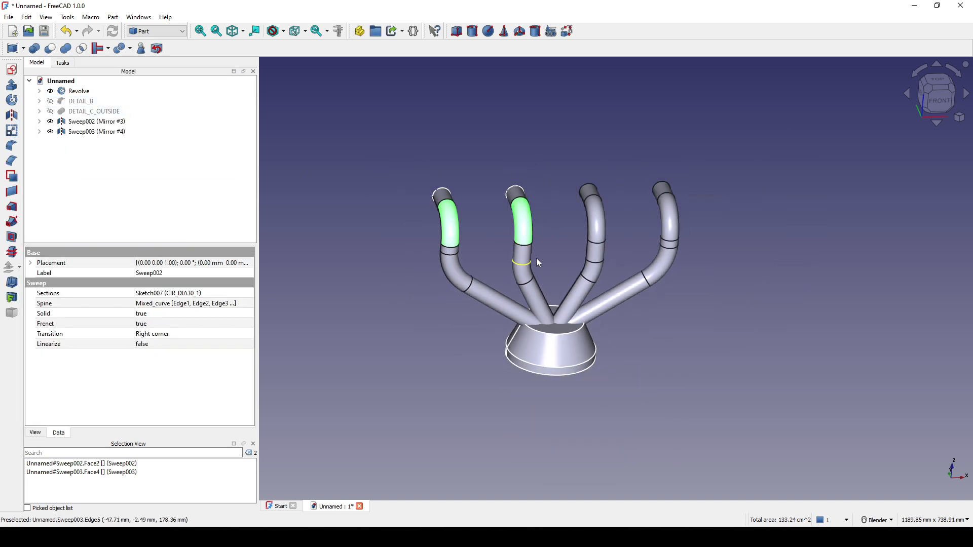
{"action": "left_click", "coordinate": [759, 242]}
Fuse the two 30 mm sweeps and their two mirrored copies into one body
{"action": "middle_click_drag", "start_coordinate": [625, 260], "coordinate": [627, 274]}
{"action": "left_click", "coordinate": [459, 223]}
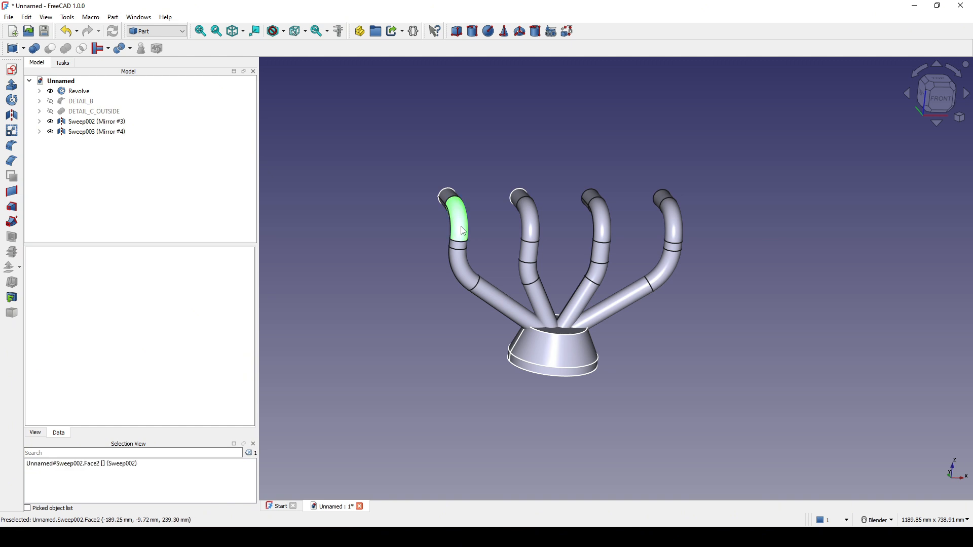
{"action": "left_click", "coordinate": [529, 220], "text": "ctrl"}
{"action": "left_click", "coordinate": [601, 225], "text": "ctrl"}
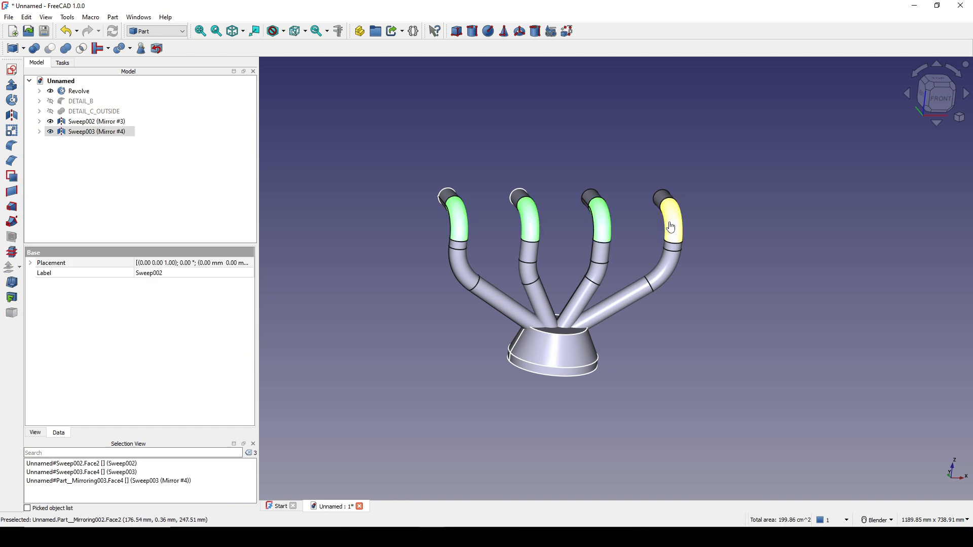
{"action": "left_click", "coordinate": [669, 220], "text": "ctrl"}
{"action": "scroll", "coordinate": [593, 236], "scroll_direction": "up", "scroll_amount": 2}
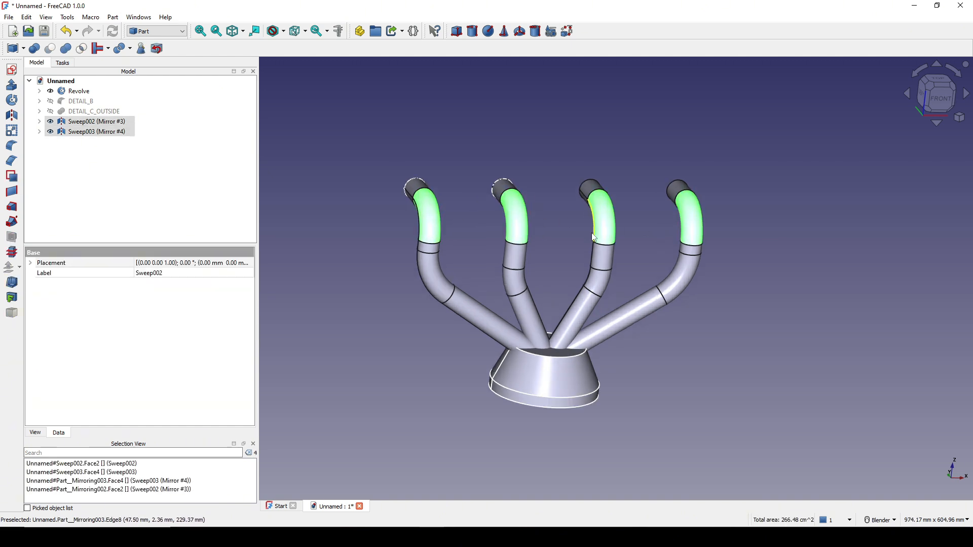
{"action": "left_click", "coordinate": [65, 49]}
{"action": "middle_click_drag", "start_coordinate": [629, 253], "coordinate": [635, 269]}
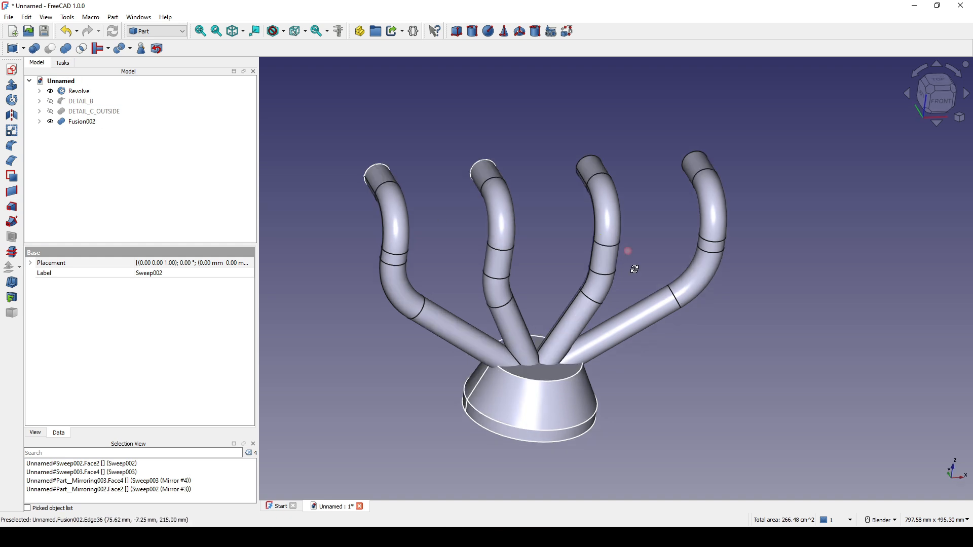
Rename the fused 30 mm pipe body CUTTER_HOLLOW
{"action": "right_click", "coordinate": [74, 122]}
{"action": "left_click", "coordinate": [115, 455]}
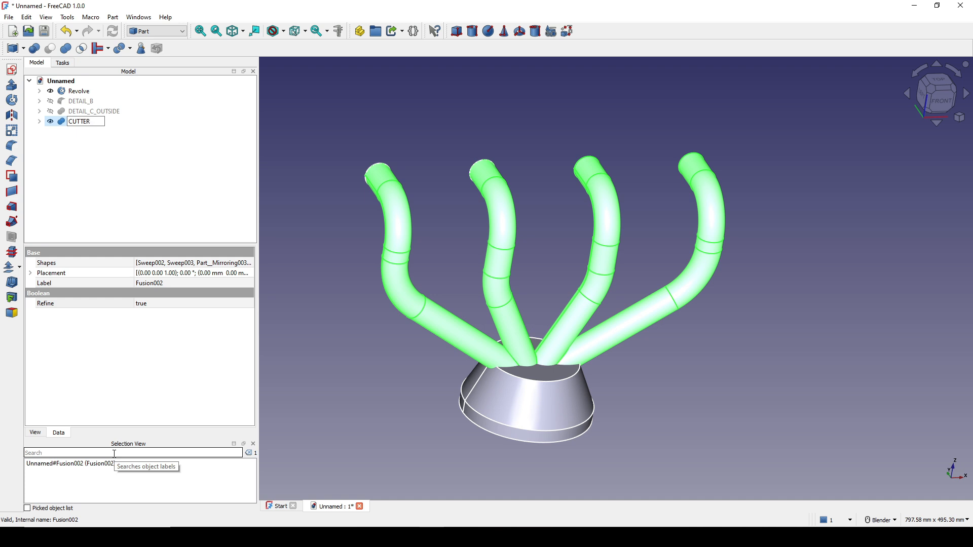
{"action": "type", "text": "CUTTER_FOLLOW"}
{"action": "key", "text": "Return"}
{"action": "middle_click_drag", "start_coordinate": [522, 233], "coordinate": [579, 244]}
Hide the CUTTER_HOLLOW body and show the DETAIL_C_OUTSIDE pipes
{"action": "left_click", "coordinate": [106, 122]}
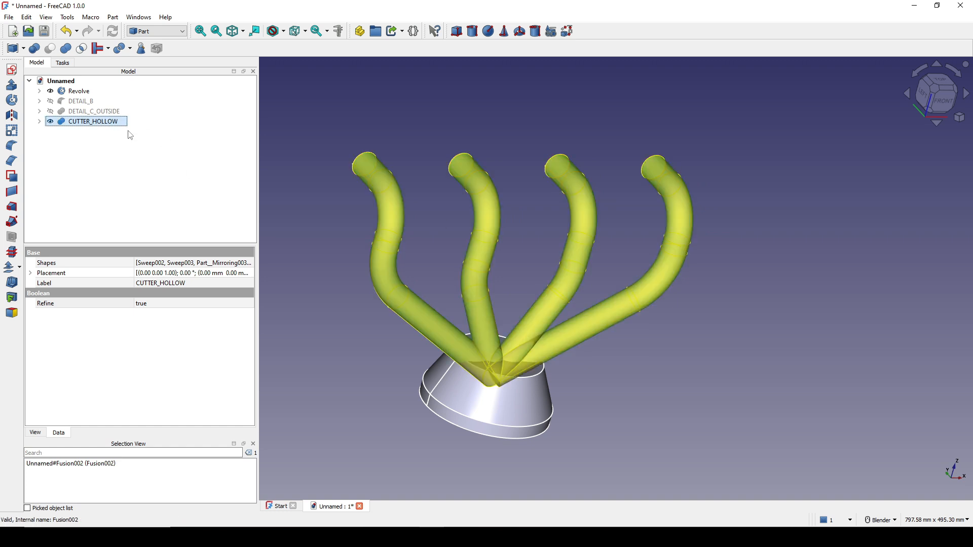
{"action": "middle_click_drag", "start_coordinate": [452, 227], "coordinate": [474, 203]}
{"action": "middle_click_drag", "start_coordinate": [486, 153], "coordinate": [501, 192]}
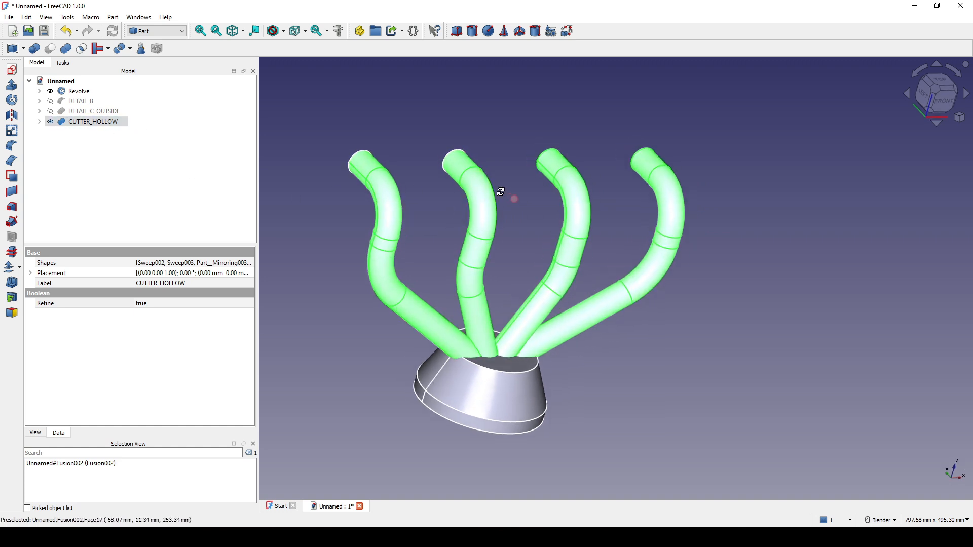
{"action": "key", "text": "space"}
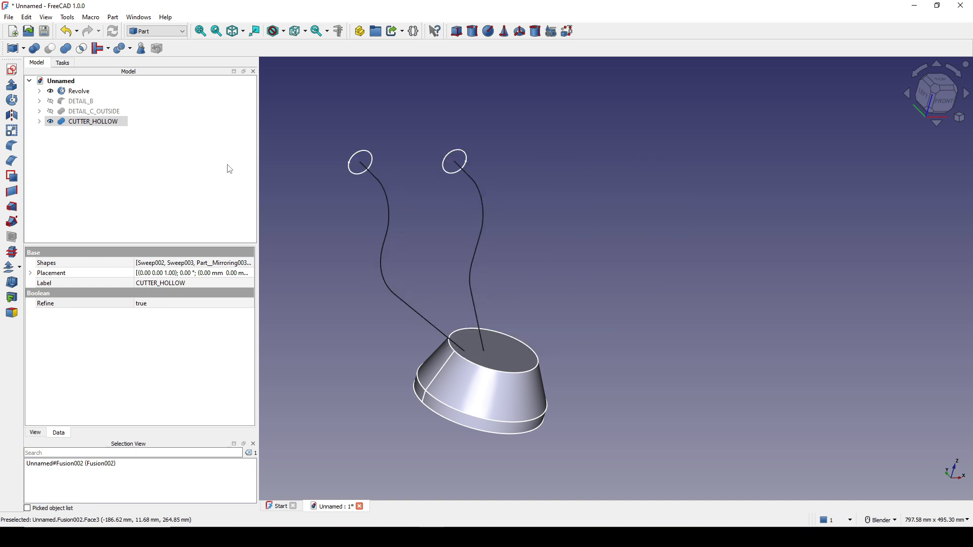
{"action": "left_click", "coordinate": [81, 101]}
{"action": "left_click", "coordinate": [94, 112]}
{"action": "key", "text": "space"}
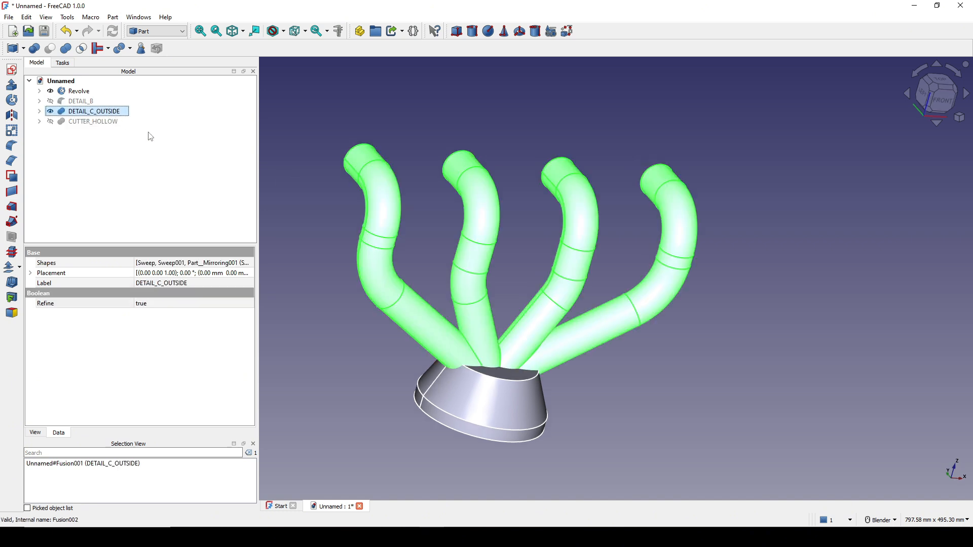
Inspect where the pipes meet the base and compare it with section A-A in the reference drawing exercies7.png
{"action": "middle_click_drag", "start_coordinate": [505, 208], "coordinate": [500, 296]}
{"action": "left_click", "coordinate": [674, 333]}
{"action": "middle_click_drag", "start_coordinate": [675, 333], "coordinate": [644, 213], "text": "shift"}
{"action": "middle_click_drag", "start_coordinate": [504, 261], "coordinate": [498, 277], "text": "shift"}
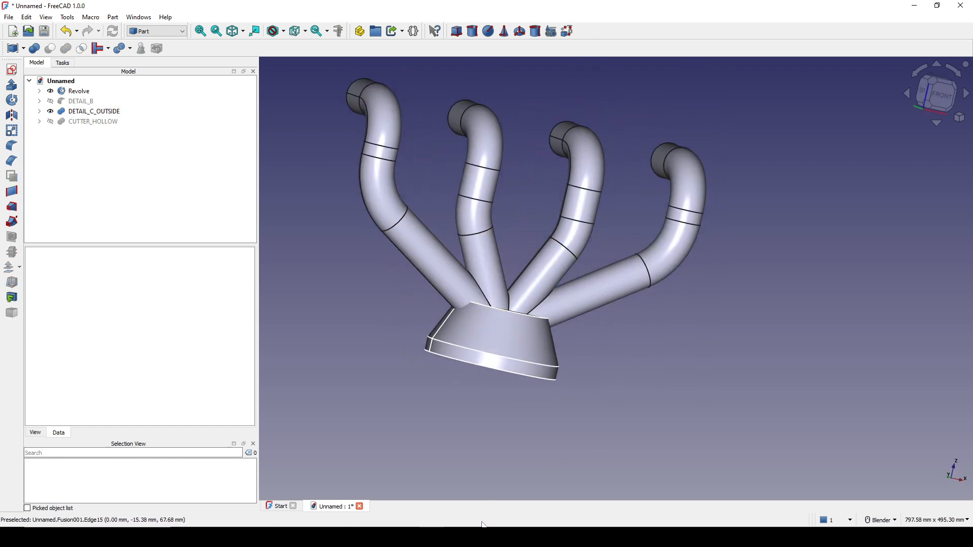
{"action": "left_click", "coordinate": [482, 538]}
{"action": "scroll", "coordinate": [557, 402], "scroll_direction": "up", "scroll_amount": 3}
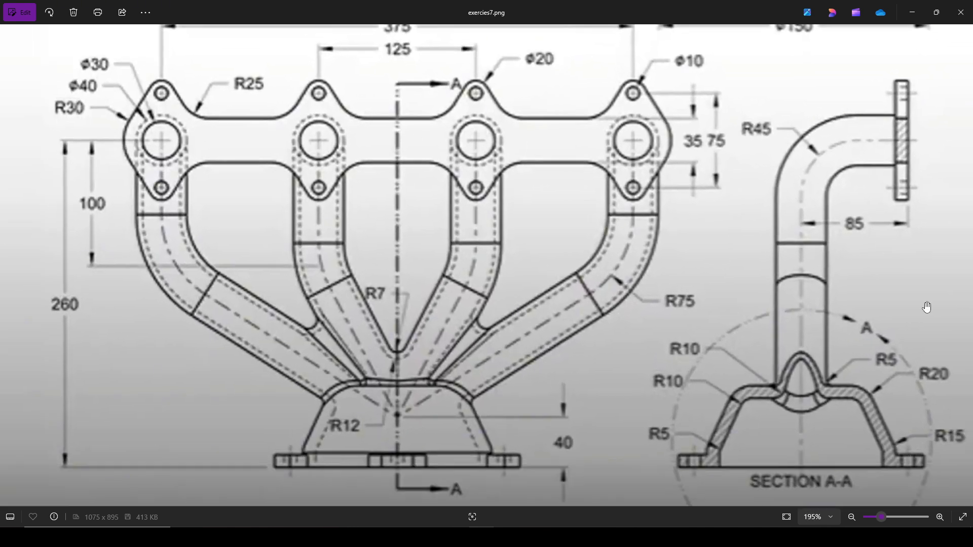
{"action": "scroll", "coordinate": [872, 444], "scroll_direction": "up", "scroll_amount": 1}
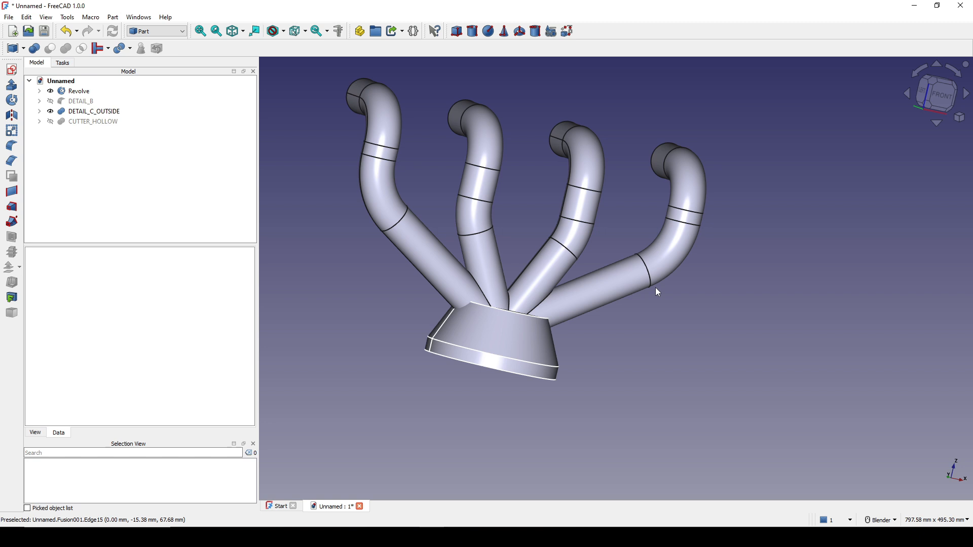
{"action": "middle_click_drag", "start_coordinate": [655, 287], "coordinate": [764, 289]}
Create a new sketch on the XZ plane and turn on the section view through the model
{"action": "left_click", "coordinate": [13, 85]}
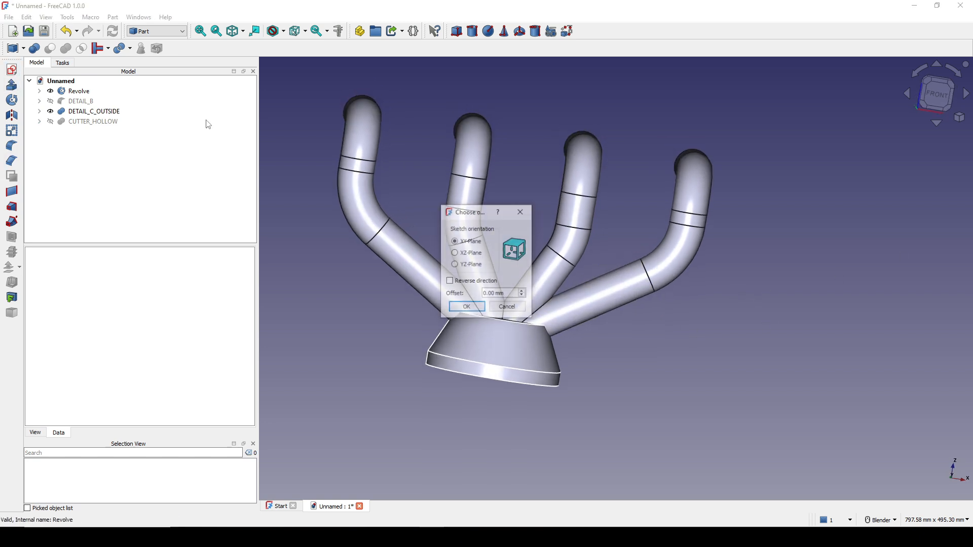
{"action": "left_click", "coordinate": [471, 253]}
{"action": "left_click", "coordinate": [466, 308]}
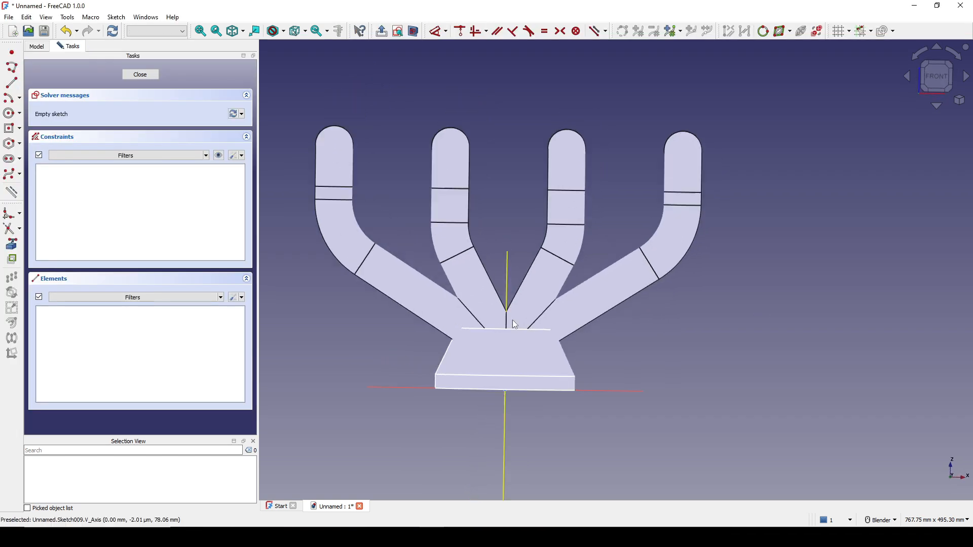
{"action": "scroll", "coordinate": [532, 330], "scroll_direction": "up", "scroll_amount": 6}
{"action": "middle_click_drag", "start_coordinate": [635, 278], "coordinate": [642, 279], "text": "shift"}
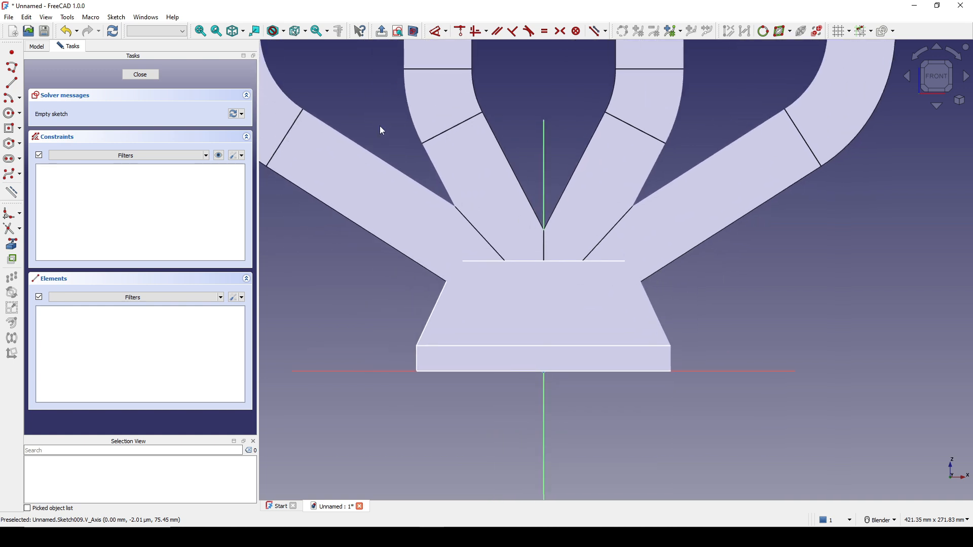
{"action": "left_click", "coordinate": [414, 31]}
{"action": "scroll", "coordinate": [624, 274], "scroll_direction": "up", "scroll_amount": 4}
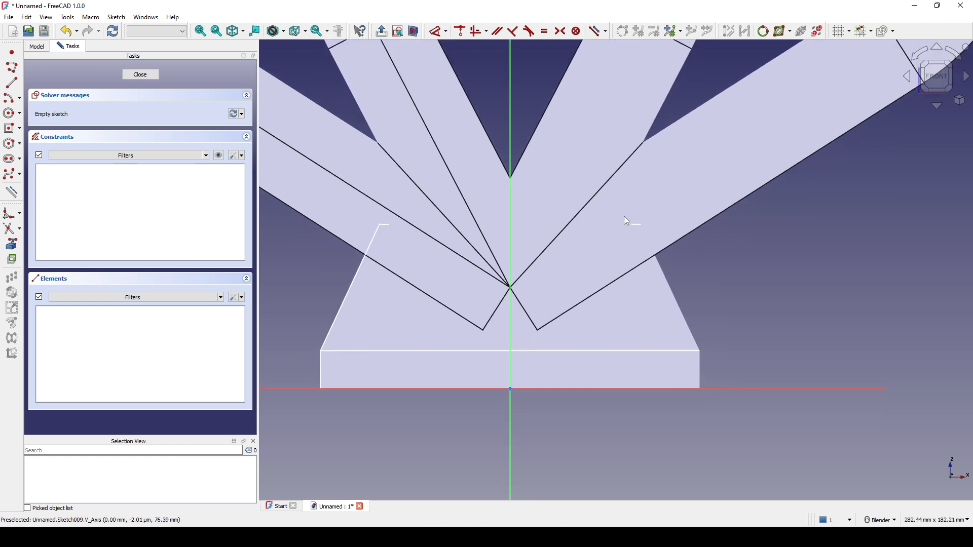
Link the base cone's short vertical edge and sloped side edge into the sketch as external geometry
{"action": "left_click", "coordinate": [12, 244]}
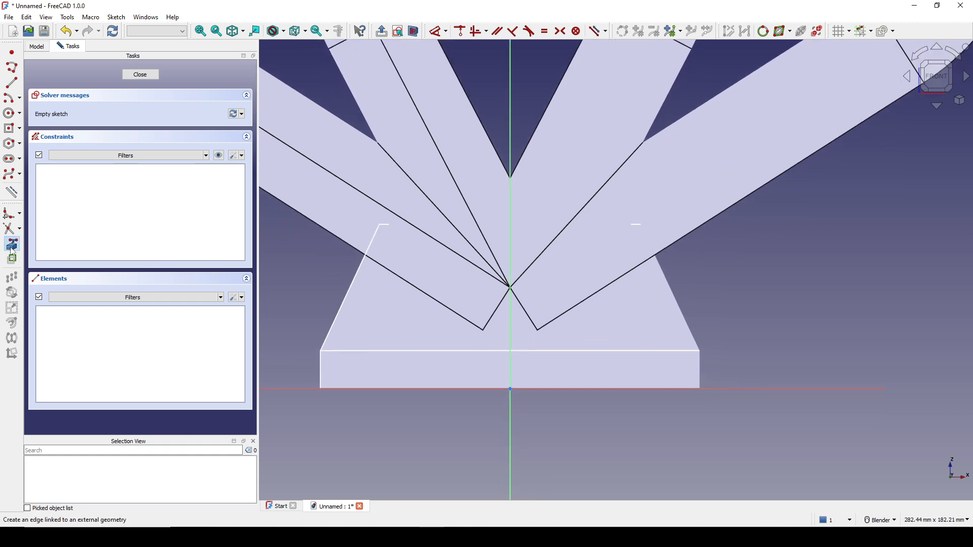
{"action": "left_click", "coordinate": [320, 370]}
{"action": "left_click", "coordinate": [341, 306]}
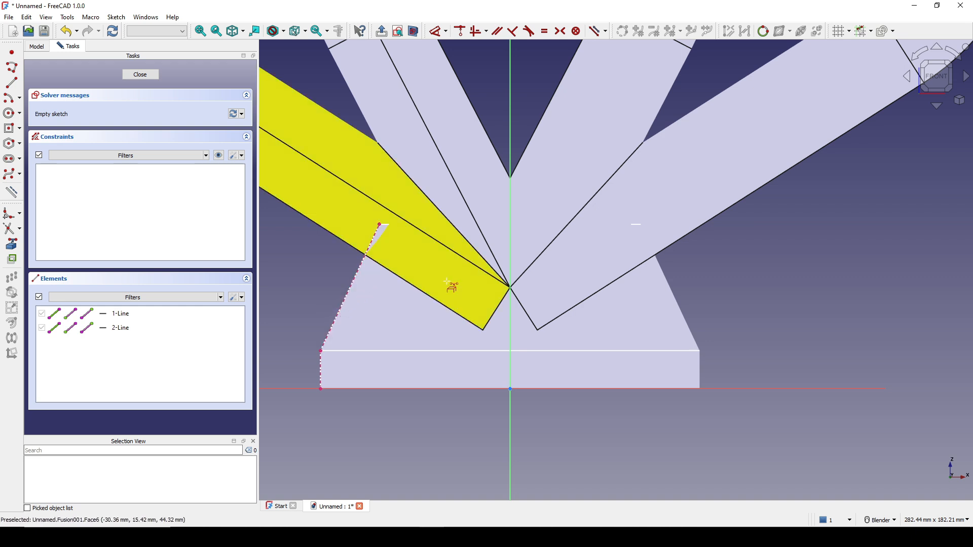
{"action": "middle_click_drag", "start_coordinate": [481, 288], "coordinate": [481, 269], "text": "shift"}
With the polyline tool active, examine the base's wall thickness dimensions in DETAIL A of the reference drawing exercies7.png
{"action": "left_click", "coordinate": [11, 67]}
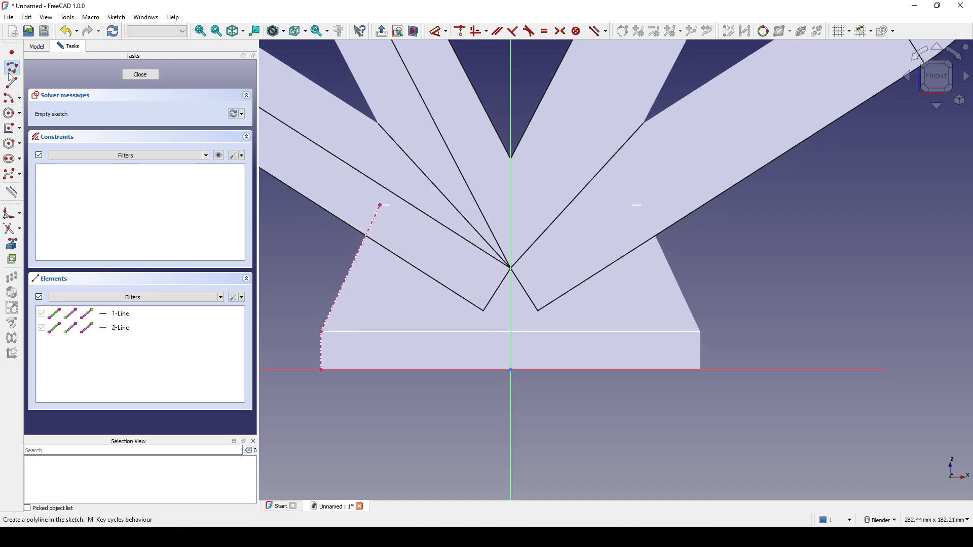
{"action": "key", "text": "alt+Tab"}
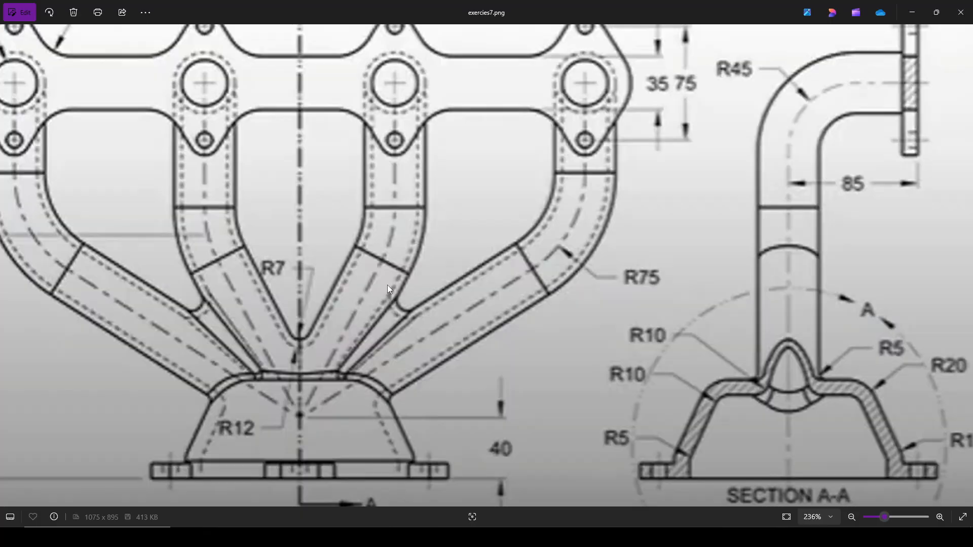
{"action": "scroll", "coordinate": [795, 324], "scroll_direction": "down", "scroll_amount": 2}
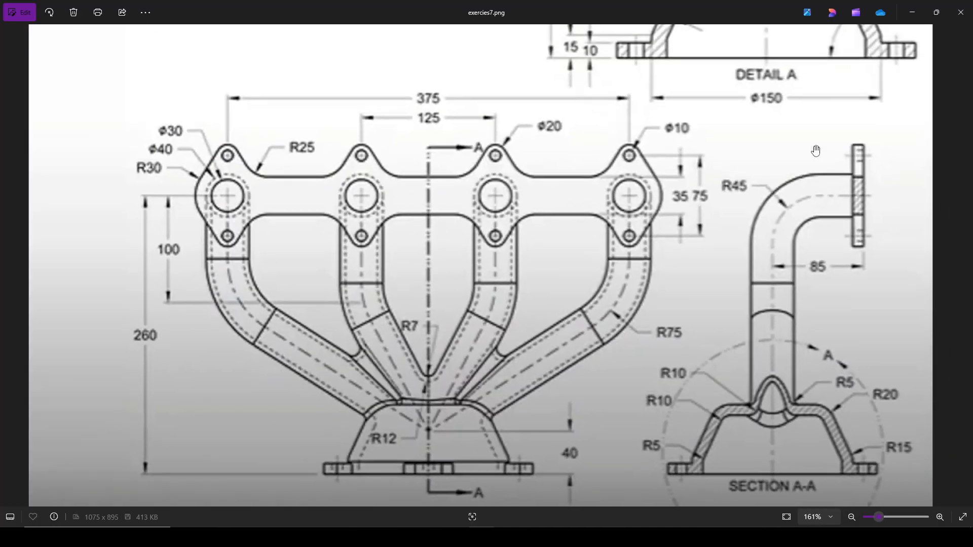
{"action": "left_click_drag", "start_coordinate": [815, 136], "coordinate": [693, 352]}
{"action": "scroll", "coordinate": [754, 233], "scroll_direction": "up", "scroll_amount": 1}
{"action": "scroll", "coordinate": [754, 233], "scroll_direction": "up", "scroll_amount": 1}
{"action": "scroll", "coordinate": [741, 311], "scroll_direction": "down", "scroll_amount": 2}
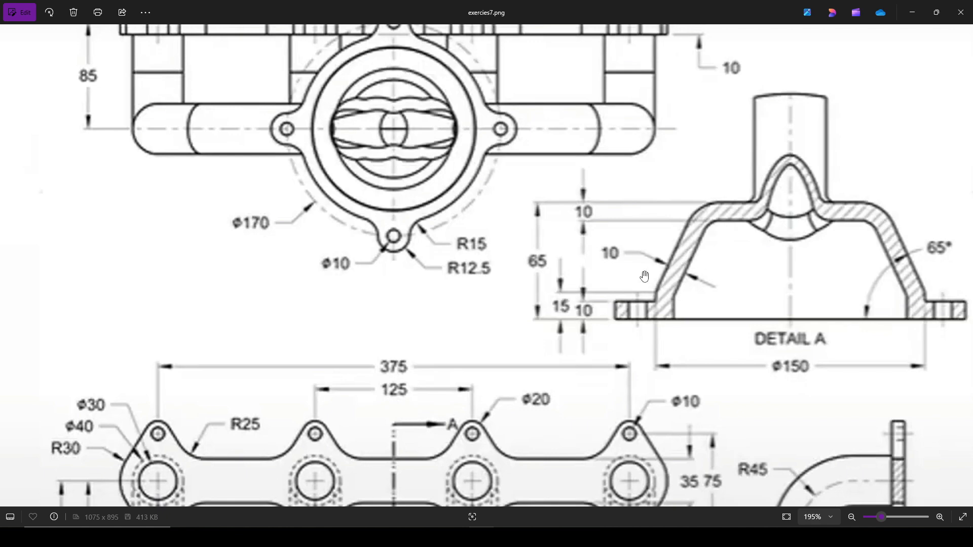
{"action": "key", "text": "alt+Tab"}
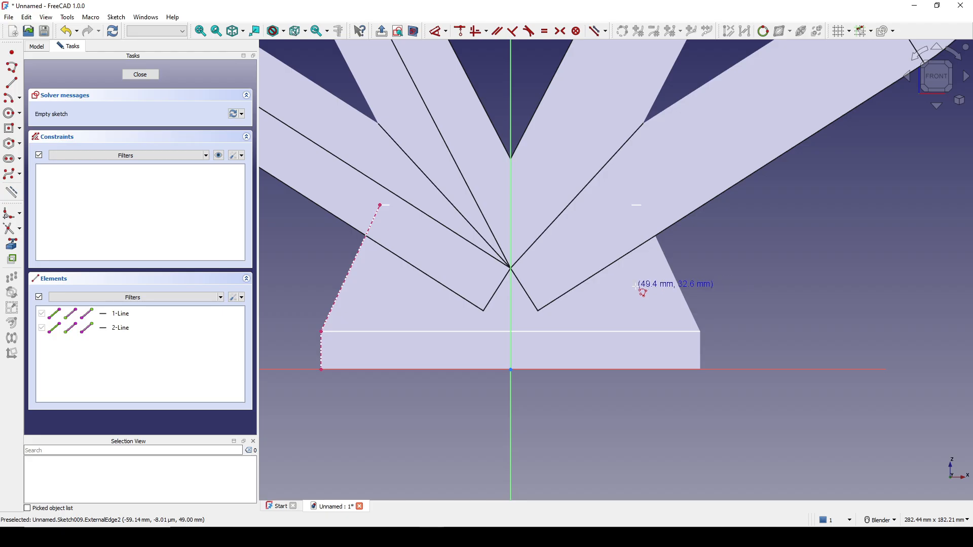
Sketch a closed five-line profile inside the base's left half: short vertical side, sloped side, horizontal top, and edges along the Z and X axes
{"action": "left_click", "coordinate": [341, 369]}
{"action": "left_click", "coordinate": [341, 325]}
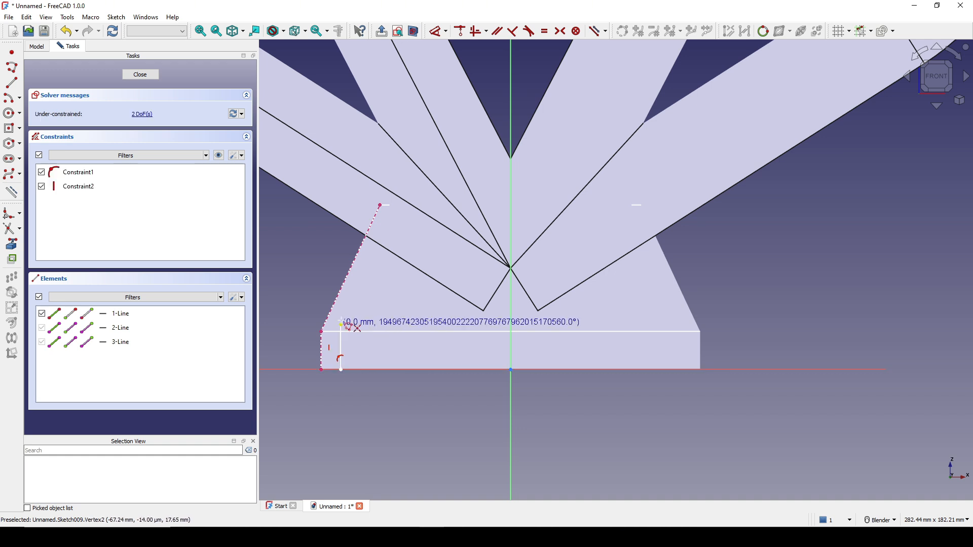
{"action": "left_click", "coordinate": [391, 221]}
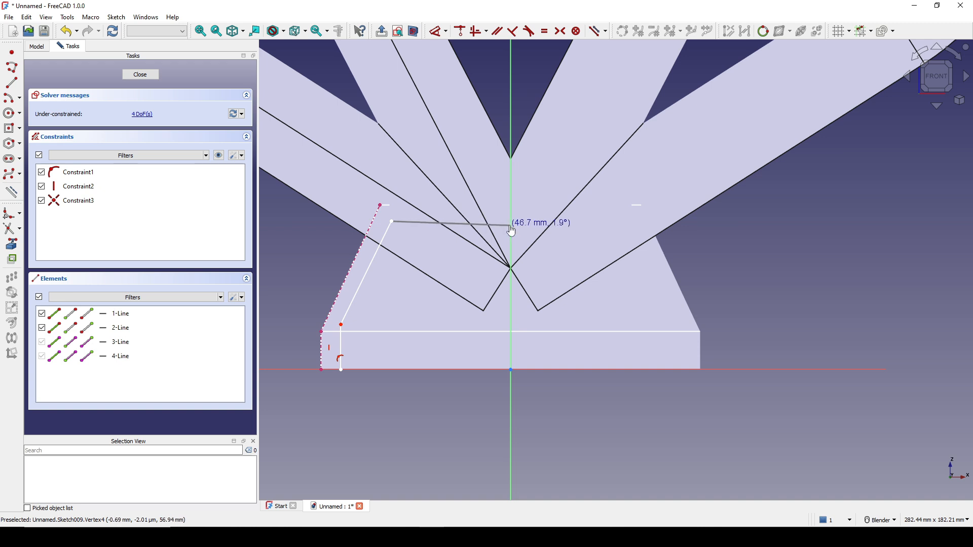
{"action": "left_click", "coordinate": [511, 222]}
{"action": "left_click", "coordinate": [511, 369]}
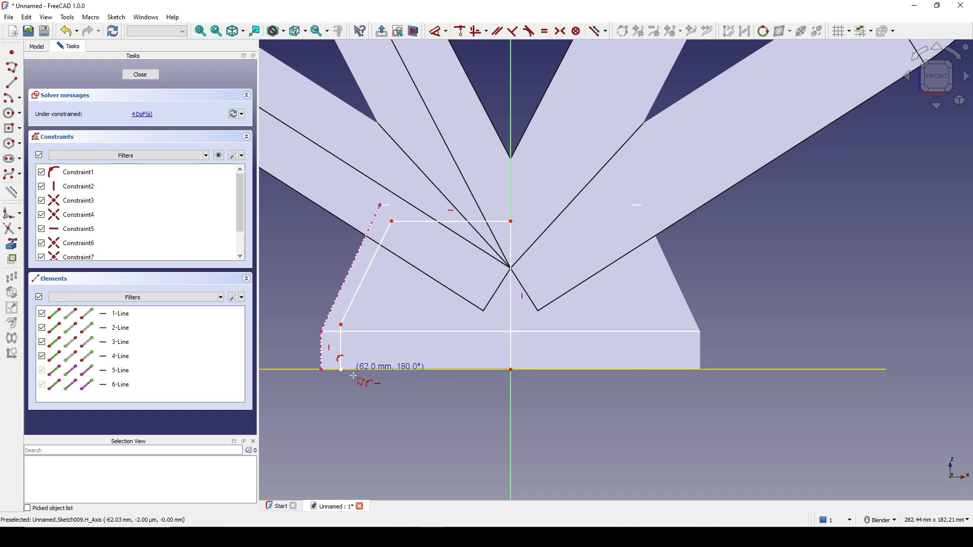
{"action": "left_click", "coordinate": [347, 378]}
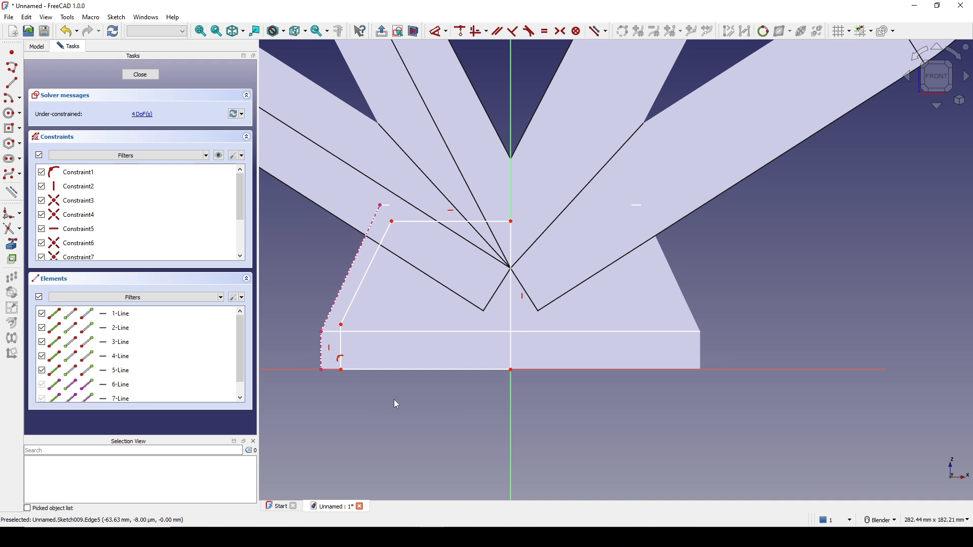
Constrain the horizontal distance between the profile's bottom outer corner and the base's bottom outer corner to 10 mm
{"action": "scroll", "coordinate": [345, 354], "scroll_direction": "up", "scroll_amount": 4}
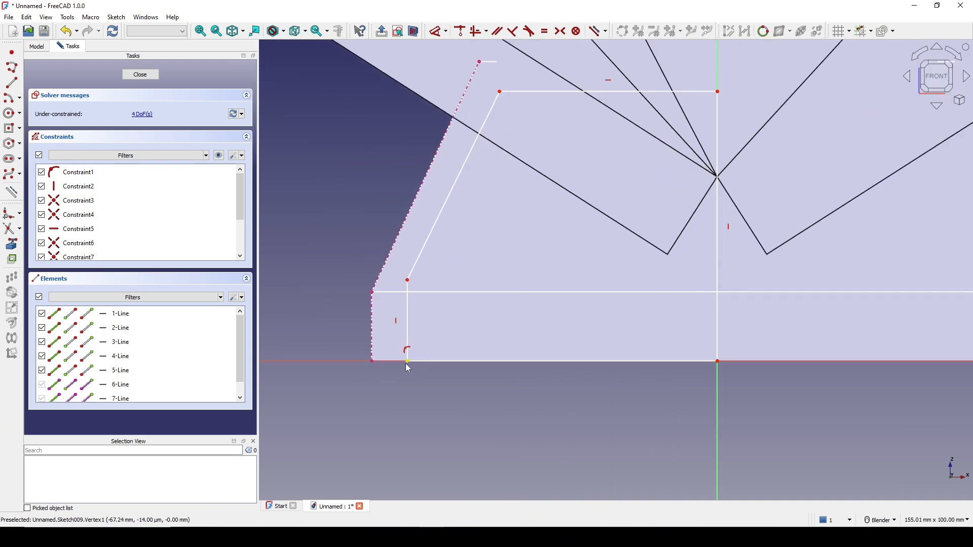
{"action": "left_click", "coordinate": [405, 363]}
{"action": "left_click", "coordinate": [371, 363]}
{"action": "key", "text": "d"}
{"action": "left_click", "coordinate": [384, 397]}
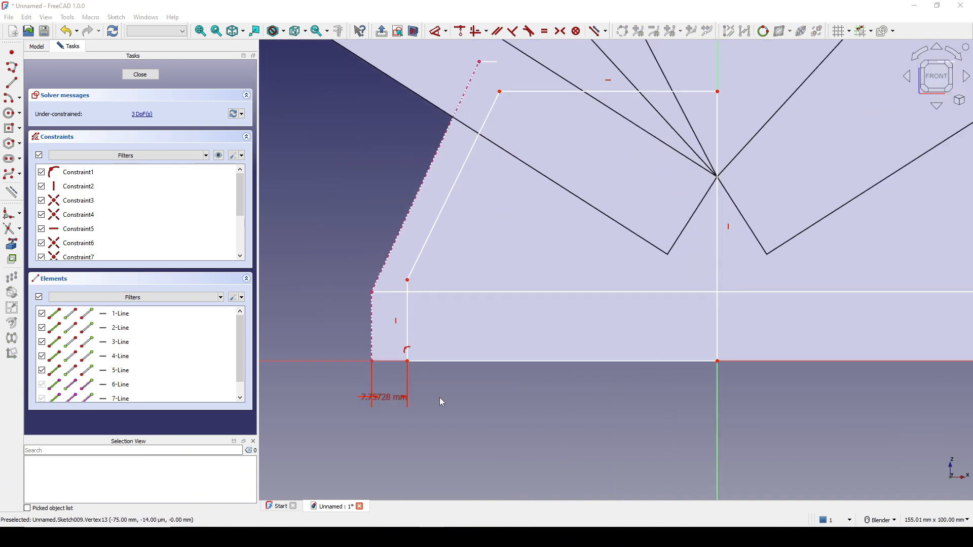
{"action": "type", "text": "10"}
{"action": "left_click", "coordinate": [453, 456]}
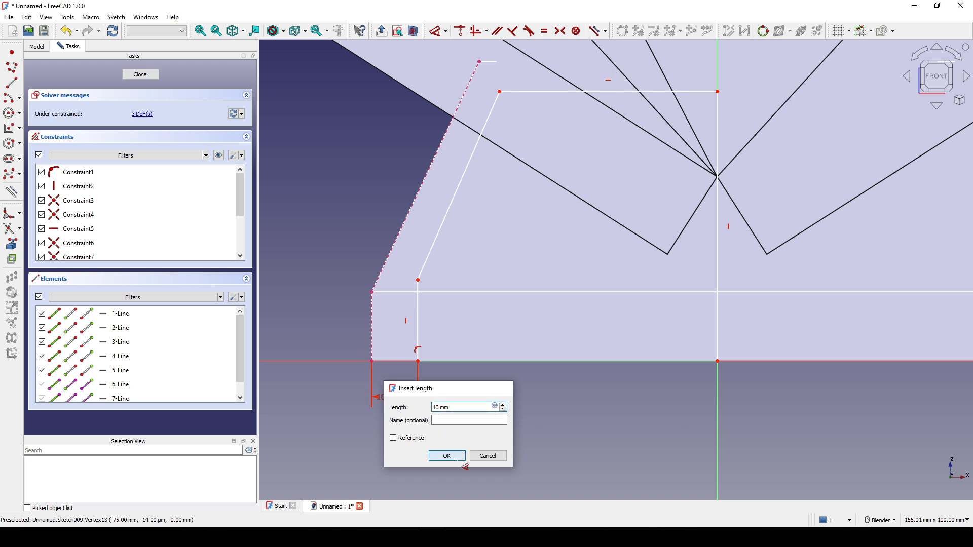
Constrain the profile's lower bend point to a distance of 10 mm from the base's external sloped edge
{"action": "left_click", "coordinate": [418, 280]}
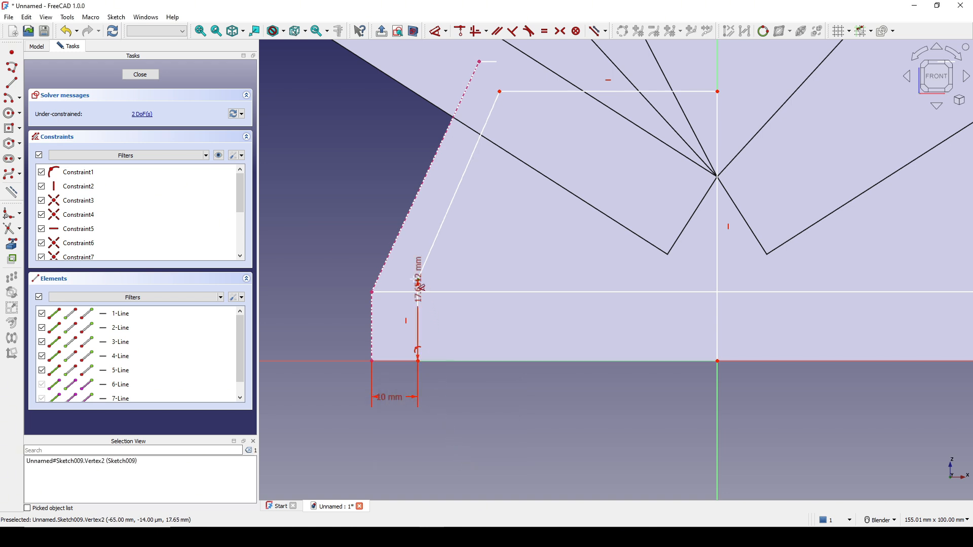
{"action": "left_click", "coordinate": [387, 260]}
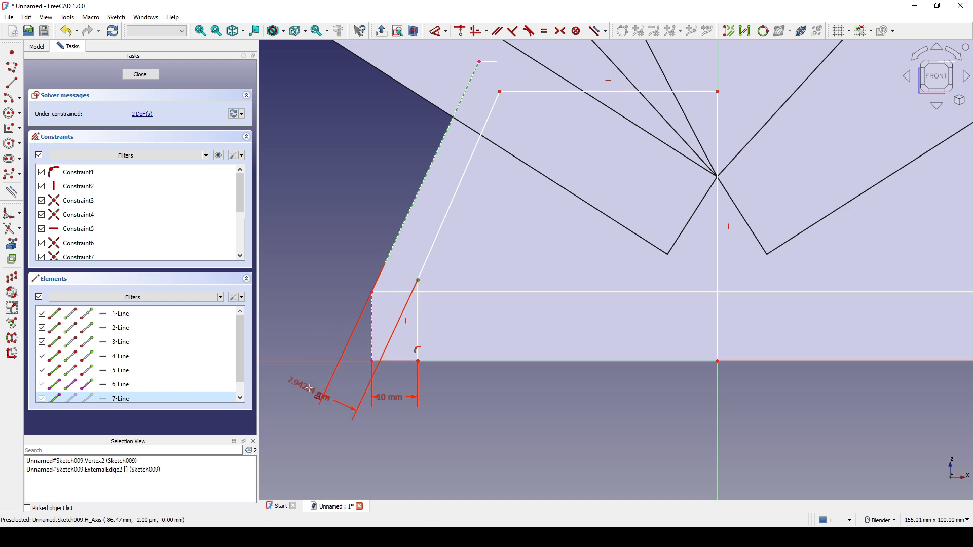
{"action": "left_click", "coordinate": [302, 387]}
{"action": "type", "text": "10"}
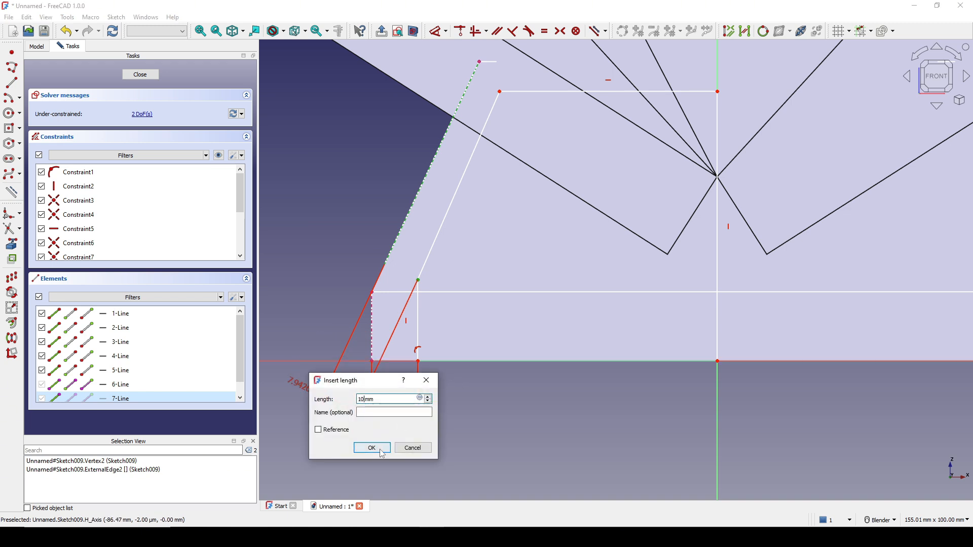
{"action": "left_click", "coordinate": [380, 447]}
Constrain the profile's upper outer corner to a distance of 10 mm from the base's external sloped edge
{"action": "middle_click_drag", "start_coordinate": [481, 199], "coordinate": [437, 324], "text": "shift"}
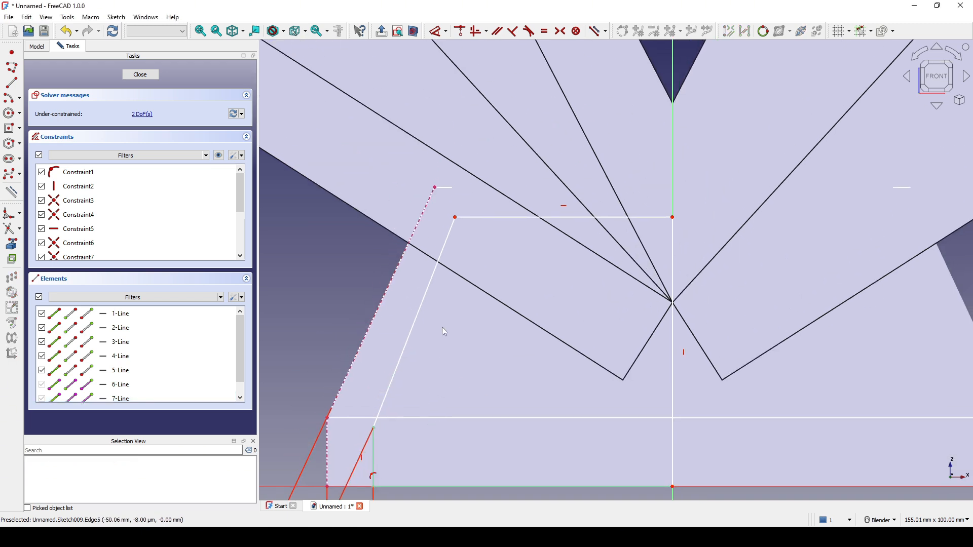
{"action": "left_click", "coordinate": [459, 227]}
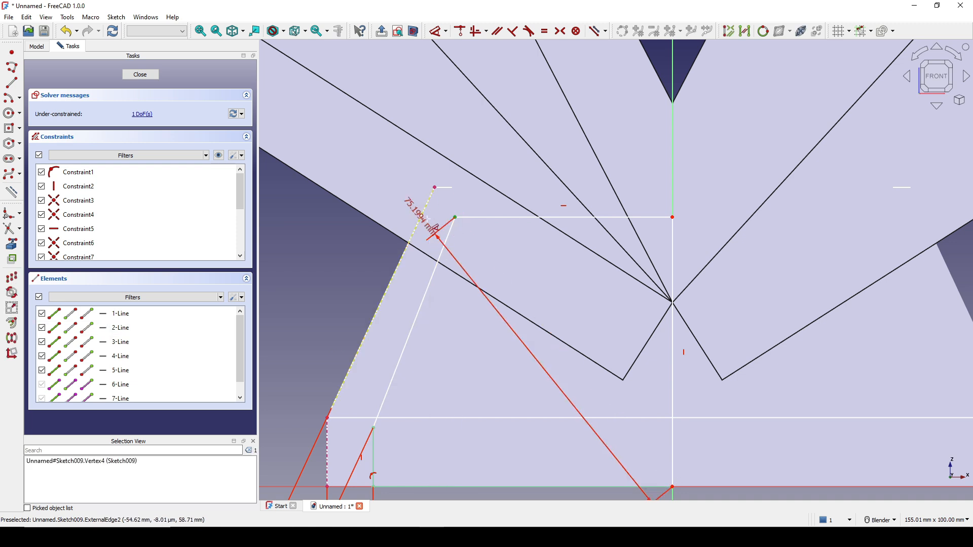
{"action": "left_click", "coordinate": [410, 243]}
{"action": "left_click", "coordinate": [329, 229]}
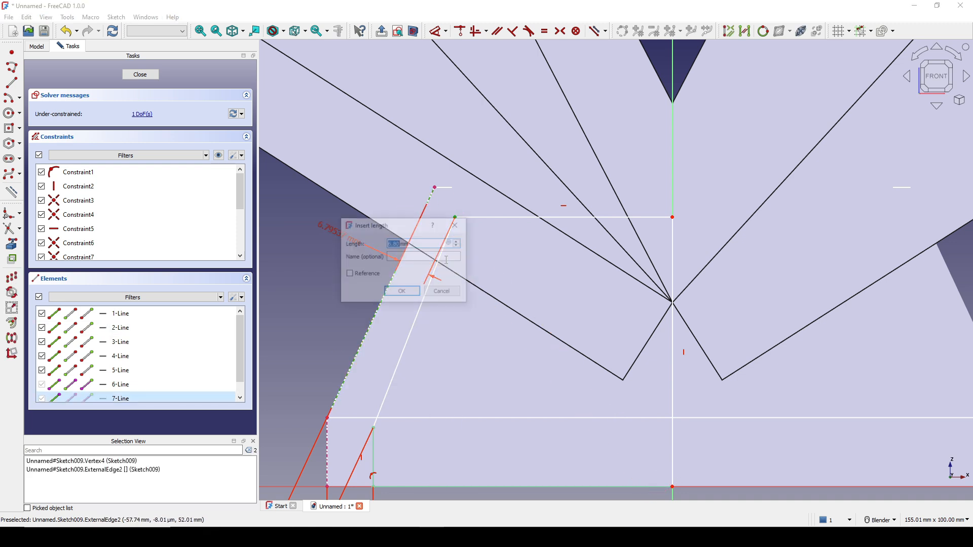
{"action": "type", "text": "10"}
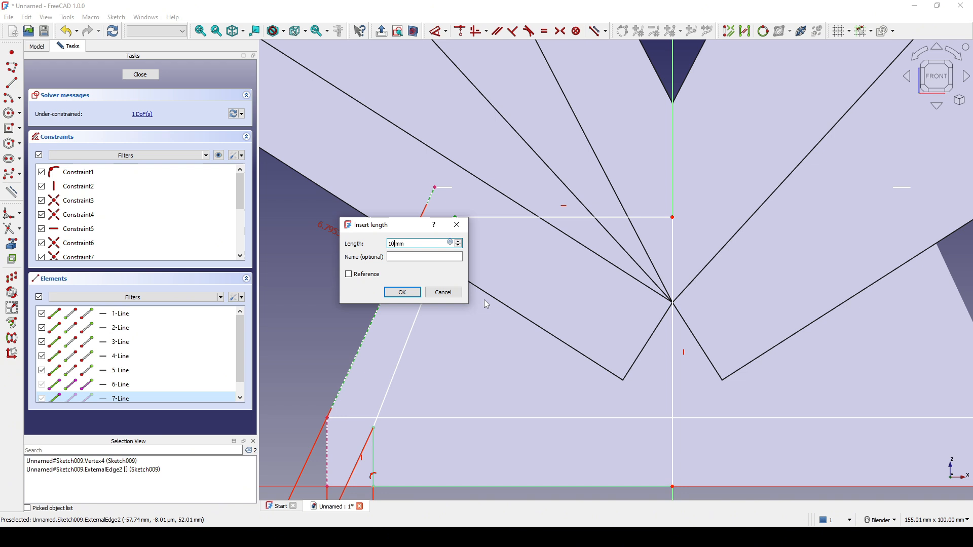
{"action": "left_click", "coordinate": [402, 293]}
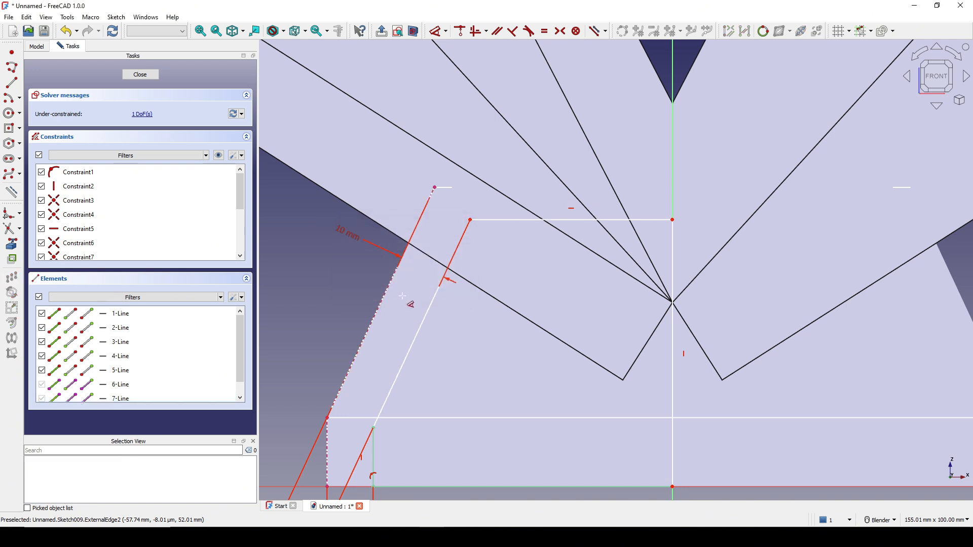
Set the distance between the external sloped edge's top endpoint and the profile's horizontal top line to 10 mm
{"action": "left_click", "coordinate": [438, 194]}
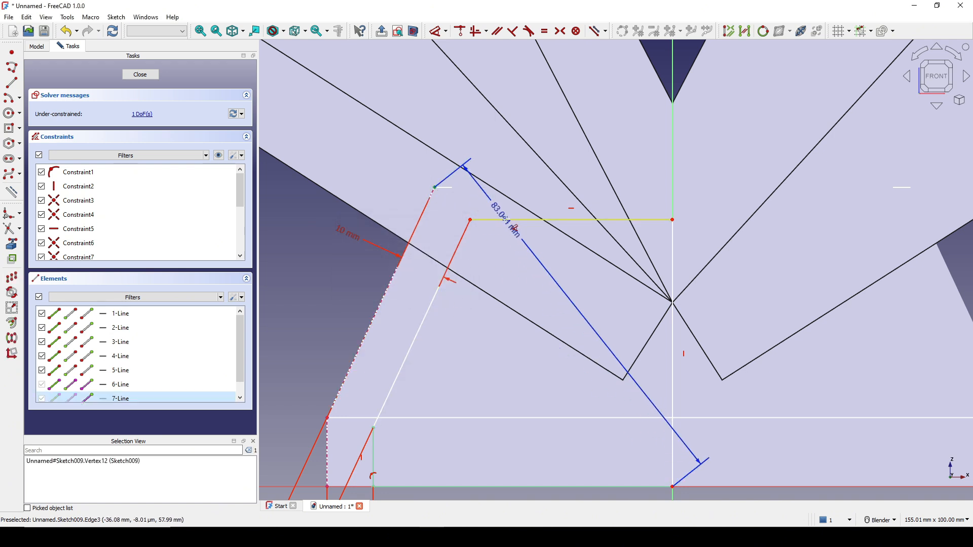
{"action": "left_click", "coordinate": [509, 220]}
{"action": "left_click", "coordinate": [273, 205]}
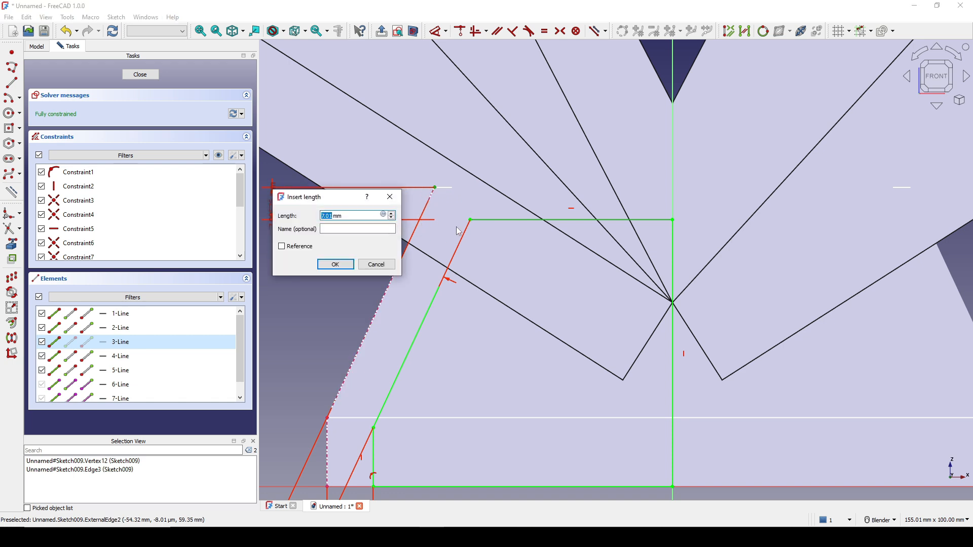
{"action": "type", "text": "10"}
{"action": "key", "text": "Return"}
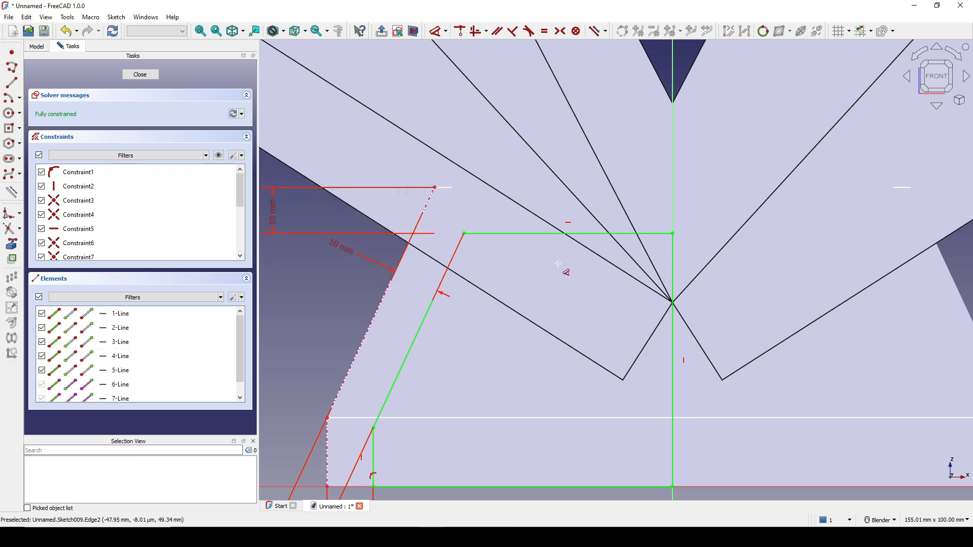
Move the 10 mm dimension labels away from the profile, outside the base's sloped side, so they no longer crowd the sketch
{"action": "scroll", "coordinate": [558, 266], "scroll_direction": "down", "scroll_amount": 3}
{"action": "scroll", "coordinate": [559, 266], "scroll_direction": "up", "scroll_amount": 2}
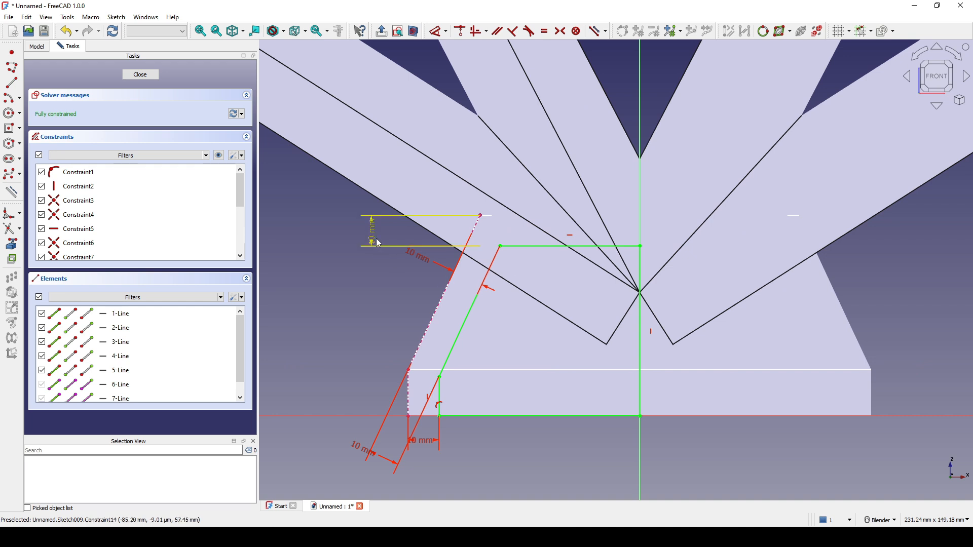
{"action": "left_click_drag", "start_coordinate": [339, 290], "coordinate": [336, 292]}
{"action": "left_click_drag", "start_coordinate": [427, 263], "coordinate": [383, 274]}
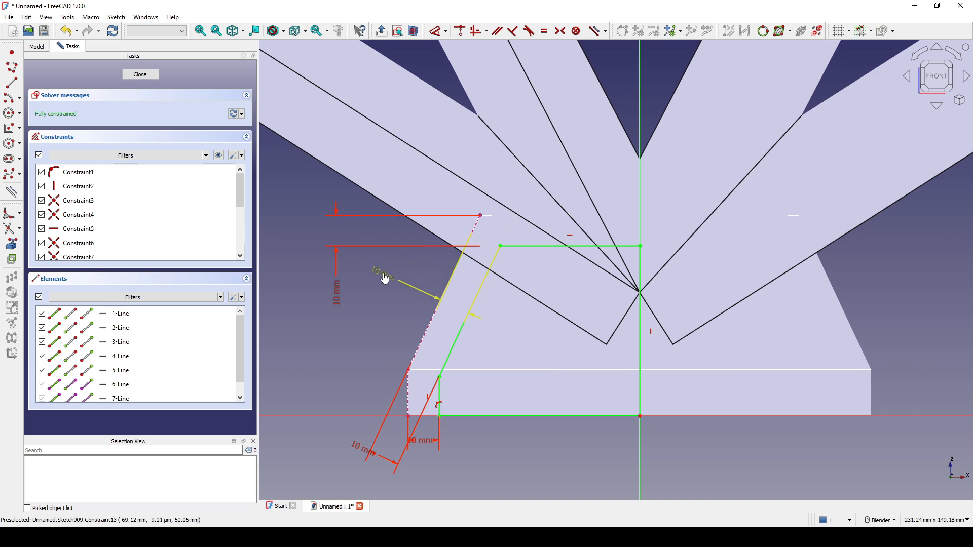
{"action": "mouse_move", "coordinate": [426, 441]}
{"action": "left_mouse_down"}
{"action": "mouse_move", "coordinate": [304, 472]}
{"action": "mouse_move", "coordinate": [343, 450]}
{"action": "mouse_move", "coordinate": [332, 444]}
{"action": "left_mouse_up"}
{"action": "mouse_move", "coordinate": [534, 431]}
{"action": "middle_mouse_down", "text": "shift"}
{"action": "mouse_move", "coordinate": [516, 434]}
{"action": "mouse_move", "coordinate": [524, 403]}
{"action": "middle_mouse_up", "text": "shift"}
{"action": "scroll", "coordinate": [516, 433], "scroll_direction": "up", "scroll_amount": 2}
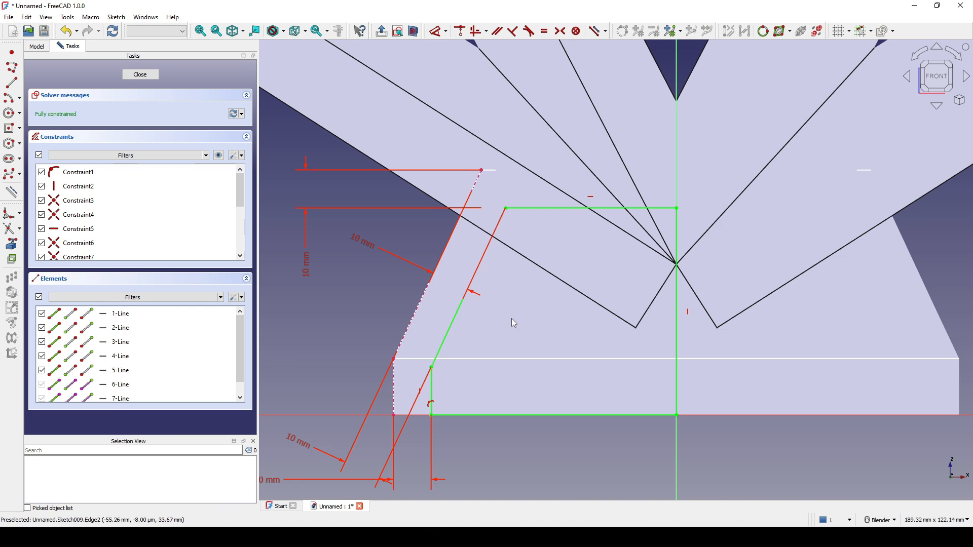
{"action": "middle_click_drag", "start_coordinate": [514, 323], "coordinate": [509, 316], "text": "shift"}
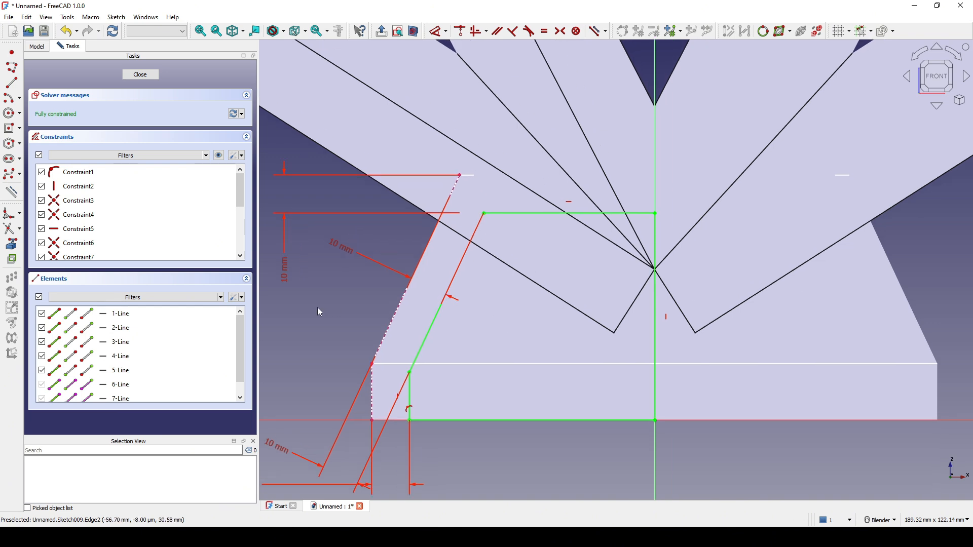
Fillet the profile's lower bend and upper outer corner with the Fillet tool, keeping the preserve corner option on
{"action": "left_click", "coordinate": [12, 213]}
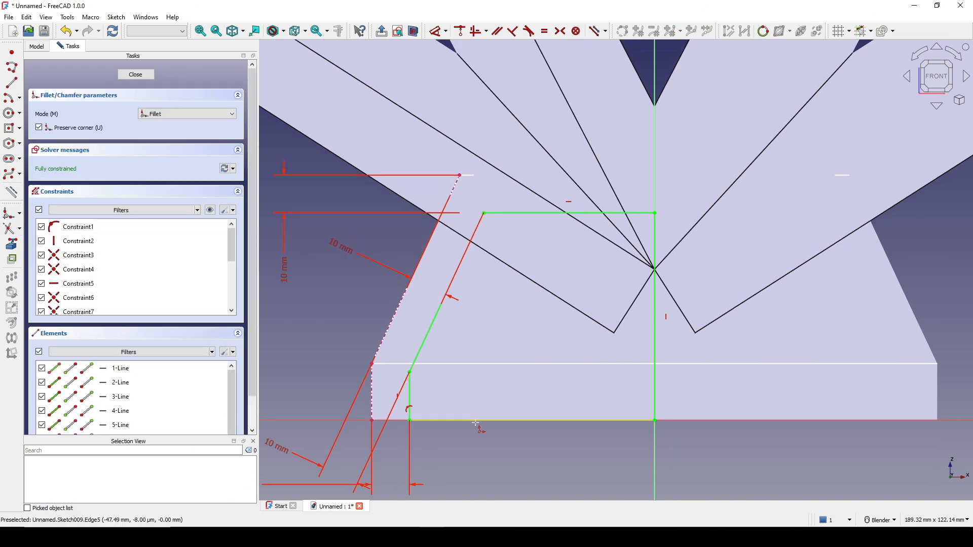
{"action": "scroll", "coordinate": [475, 423], "scroll_direction": "up", "scroll_amount": 2}
{"action": "left_click", "coordinate": [378, 369]}
{"action": "left_click", "coordinate": [384, 334]}
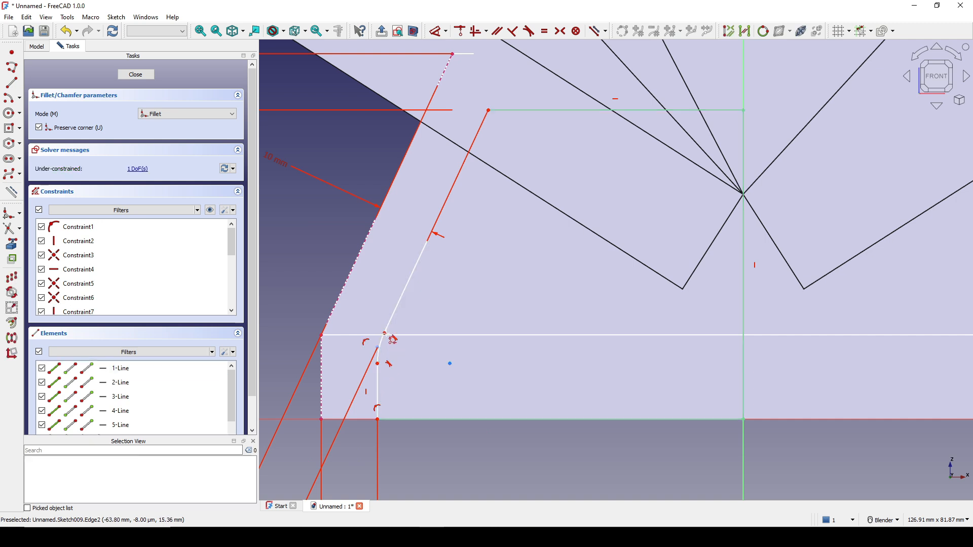
{"action": "middle_click_drag", "start_coordinate": [493, 249], "coordinate": [441, 311], "text": "shift"}
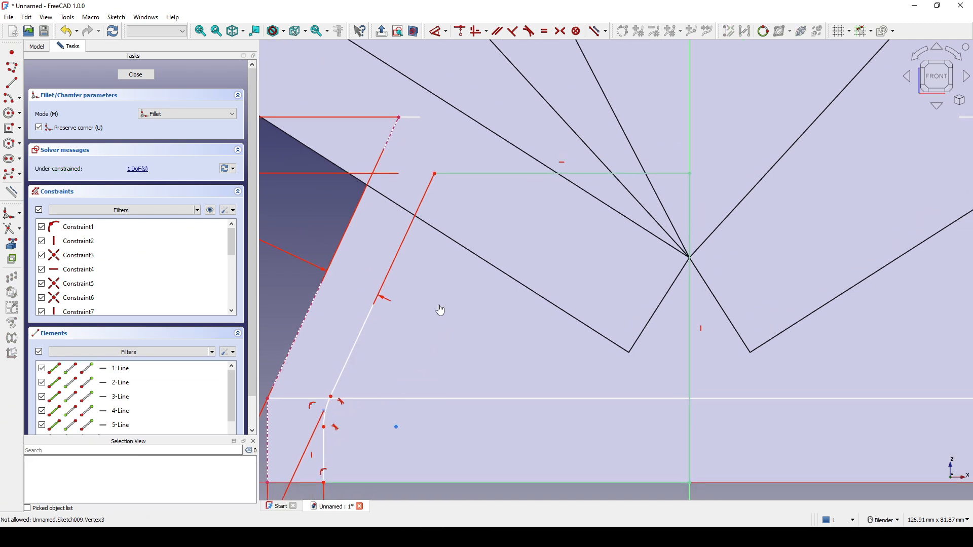
{"action": "left_click", "coordinate": [422, 199]}
{"action": "left_click", "coordinate": [456, 174]}
{"action": "right_click", "coordinate": [490, 224]}
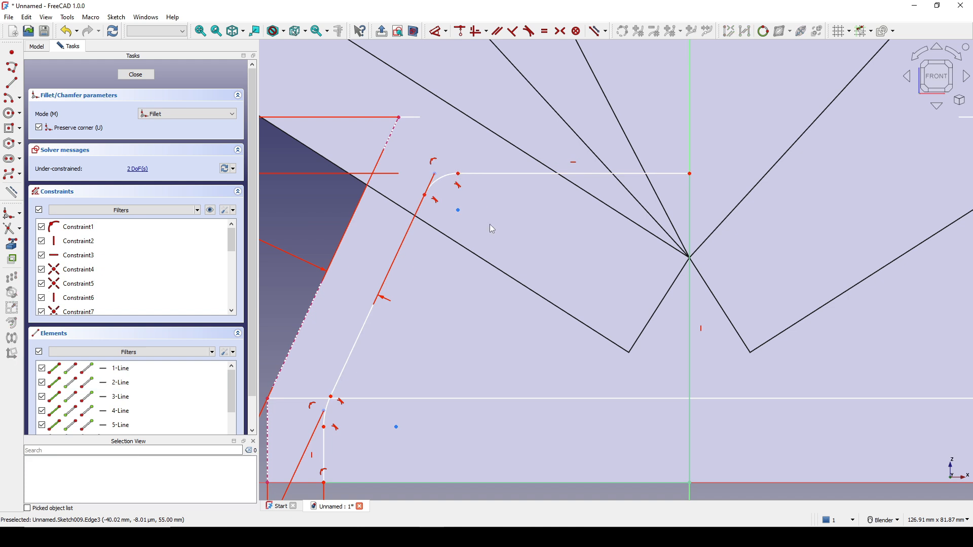
Constrain the lower fillet arc to a 5 mm radius, taking the value from section A-A of the reference drawing
{"action": "scroll", "coordinate": [495, 235], "scroll_direction": "down", "scroll_amount": 1}
{"action": "middle_click_drag", "start_coordinate": [496, 235], "coordinate": [542, 200], "text": "shift"}
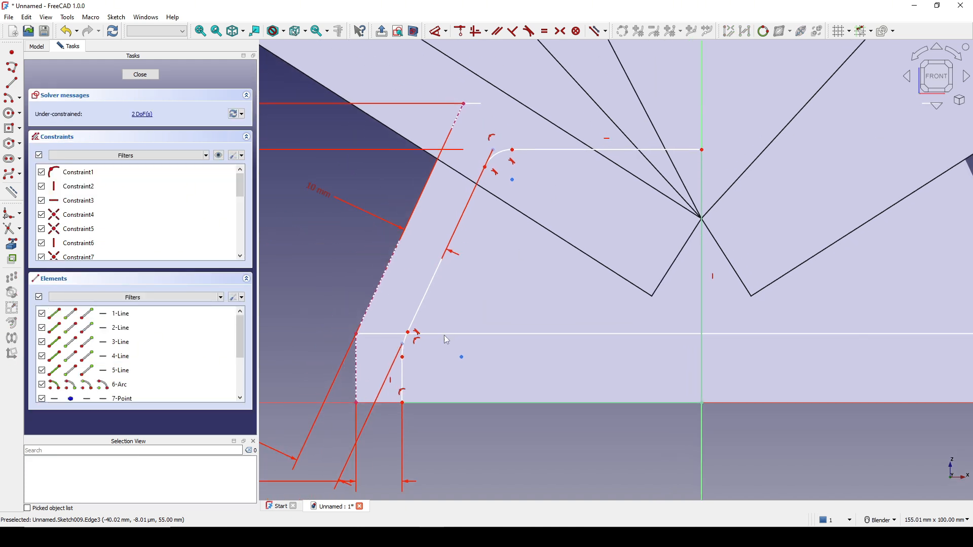
{"action": "scroll", "coordinate": [415, 350], "scroll_direction": "up", "scroll_amount": 2}
{"action": "left_click", "coordinate": [401, 334]}
{"action": "key", "text": "d"}
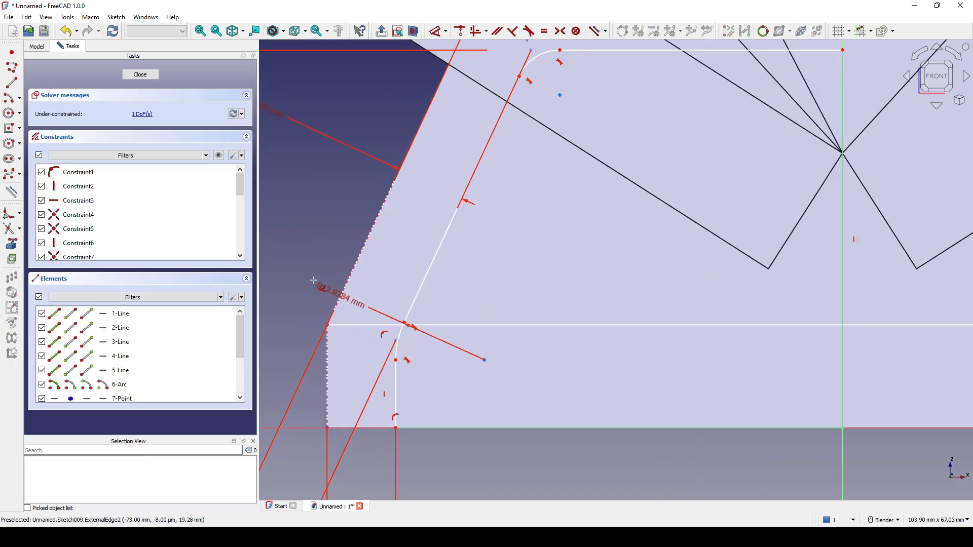
{"action": "left_click", "coordinate": [274, 277]}
{"action": "key", "text": "alt+Tab"}
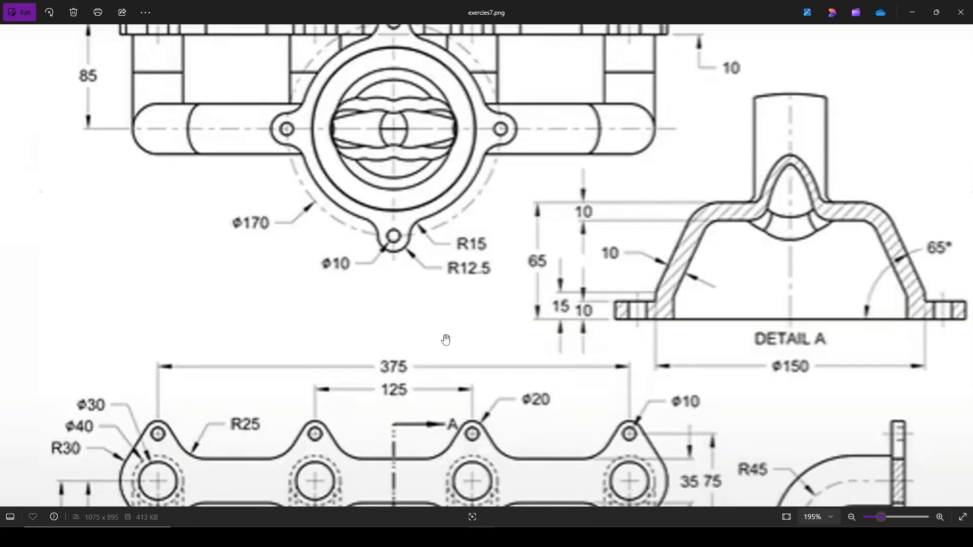
{"action": "scroll", "coordinate": [446, 340], "scroll_direction": "down", "scroll_amount": 4}
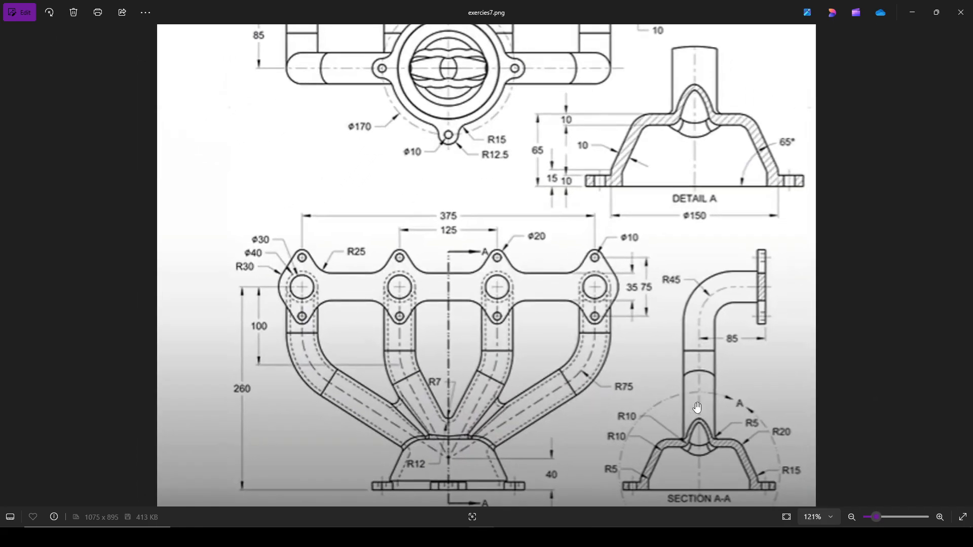
{"action": "scroll", "coordinate": [706, 459], "scroll_direction": "up", "scroll_amount": 5}
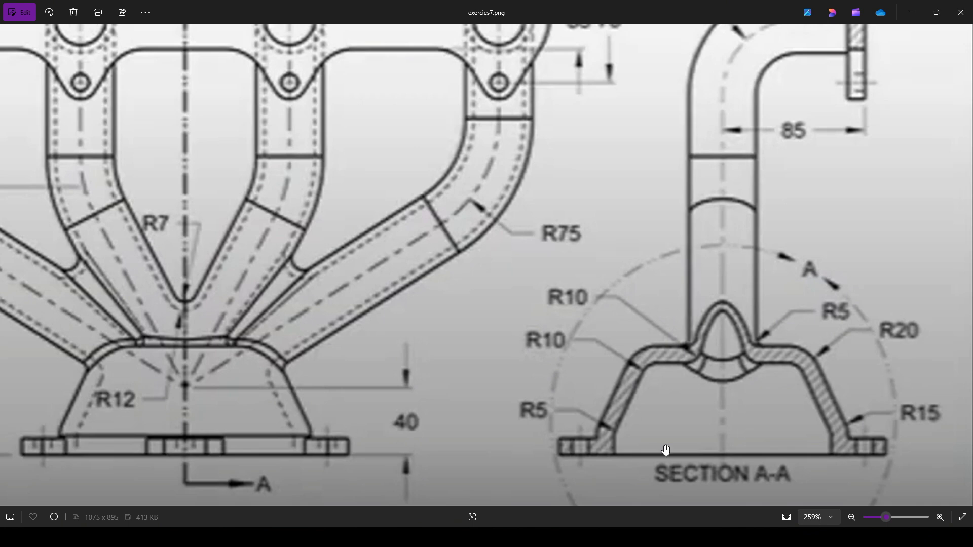
{"action": "scroll", "coordinate": [620, 439], "scroll_direction": "down", "scroll_amount": 1}
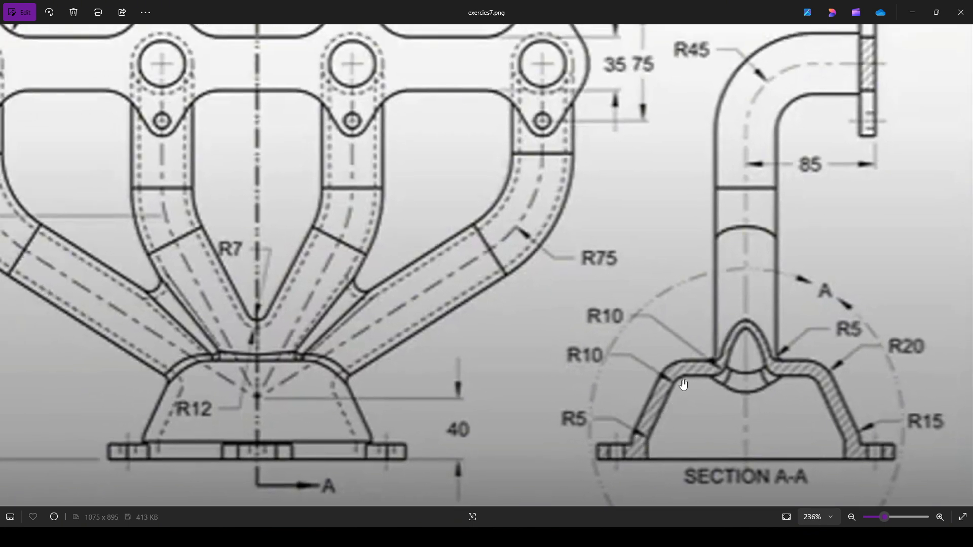
{"action": "key", "text": "alt+Tab"}
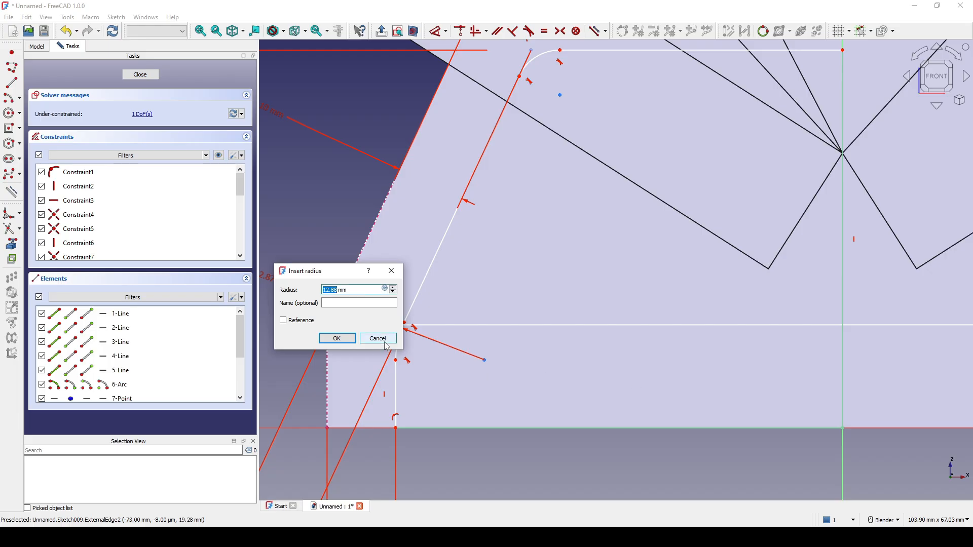
{"action": "type", "text": "5"}
{"action": "left_click", "coordinate": [350, 340]}
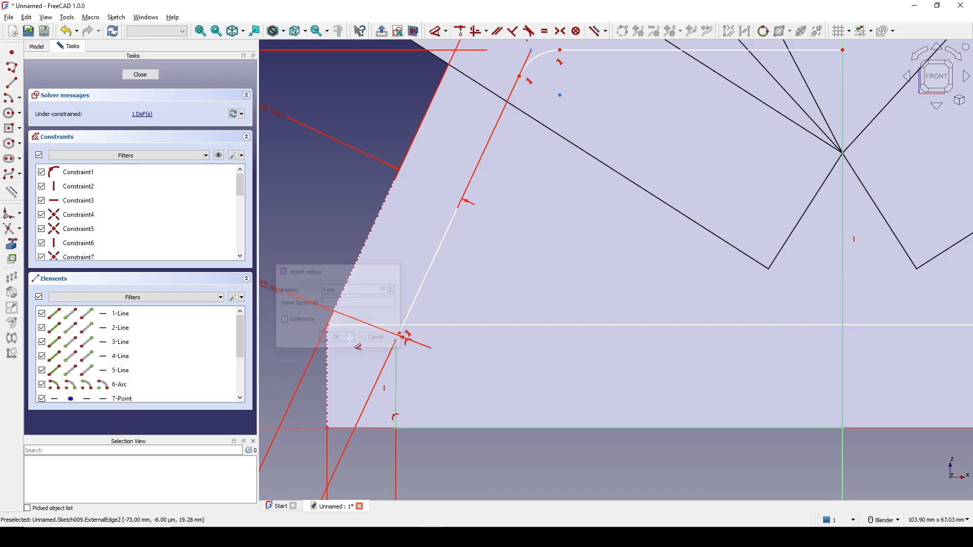
Try to dimension the upper fillet from its preserved corner point, and undo back past the lower fillet's radius constraint
{"action": "scroll", "coordinate": [467, 320], "scroll_direction": "down", "scroll_amount": 2}
{"action": "middle_click_drag", "start_coordinate": [529, 275], "coordinate": [490, 321], "text": "shift"}
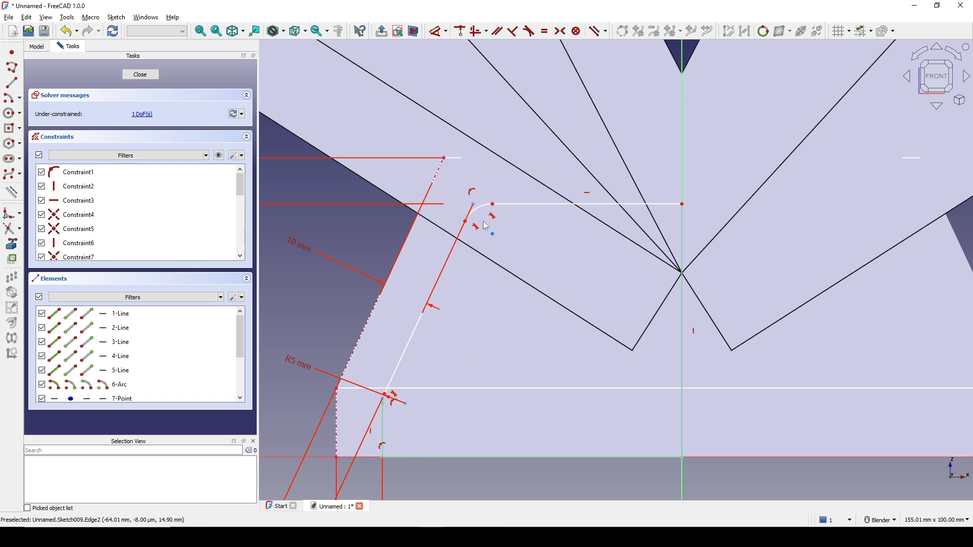
{"action": "key", "text": "d"}
{"action": "left_click", "coordinate": [473, 203]}
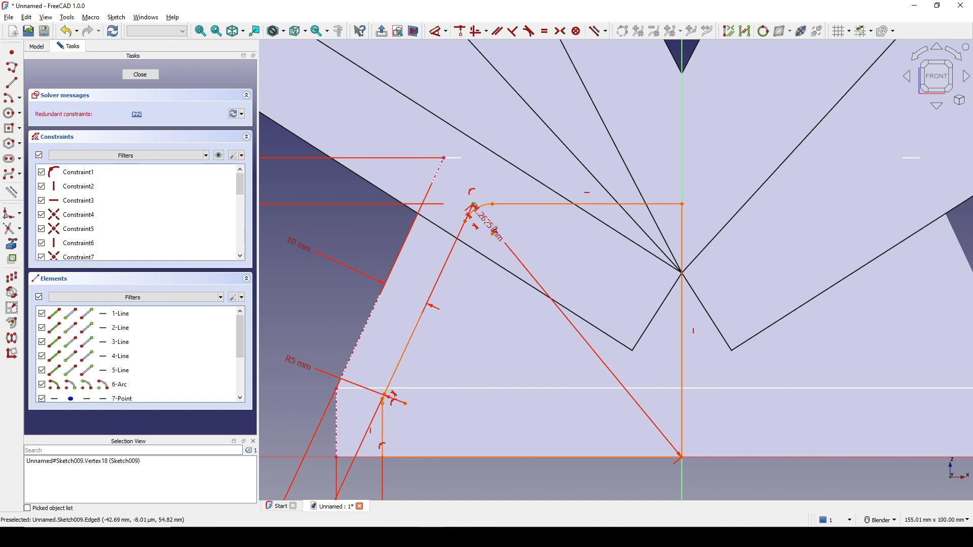
{"action": "key", "text": "Escape"}
{"action": "key", "text": "ctrl+z"}
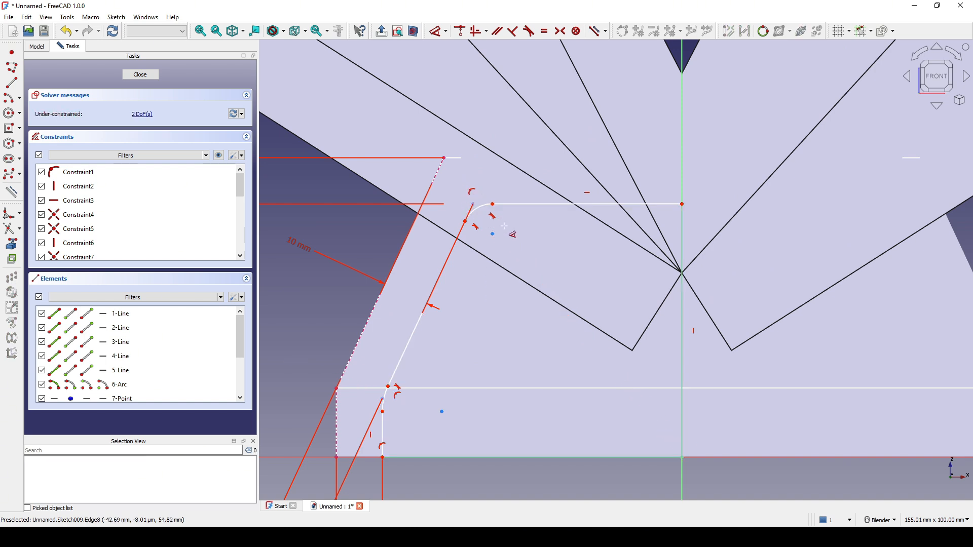
Constrain the profile's upper fillet arc to a 10 mm radius
{"action": "scroll", "coordinate": [489, 210], "scroll_direction": "up", "scroll_amount": 4}
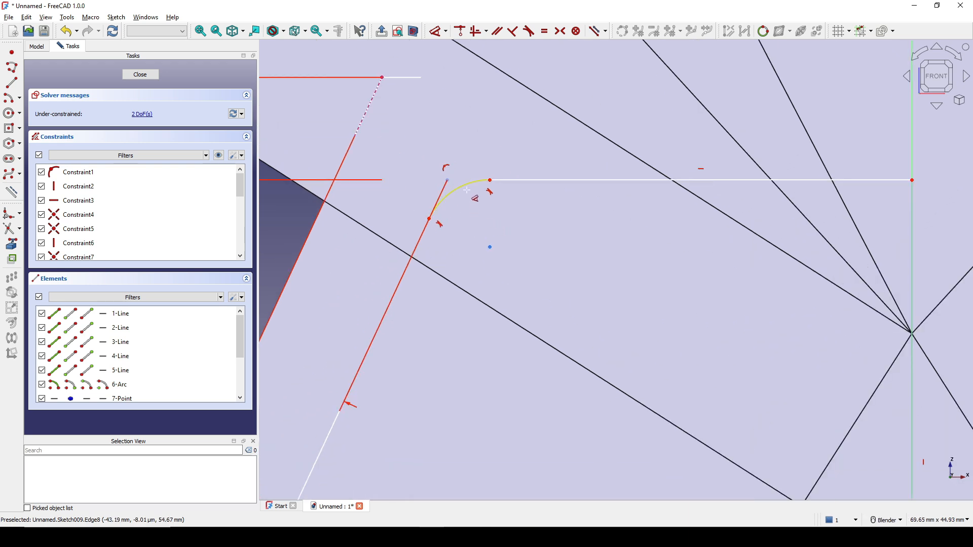
{"action": "left_click", "coordinate": [466, 189]}
{"action": "left_click", "coordinate": [420, 121]}
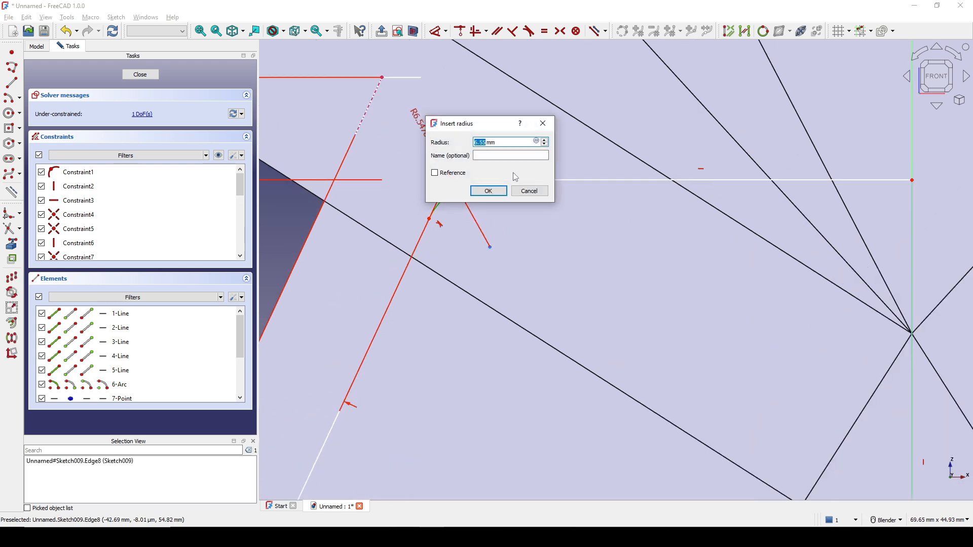
{"action": "type", "text": "10"}
{"action": "left_click", "coordinate": [490, 194]}
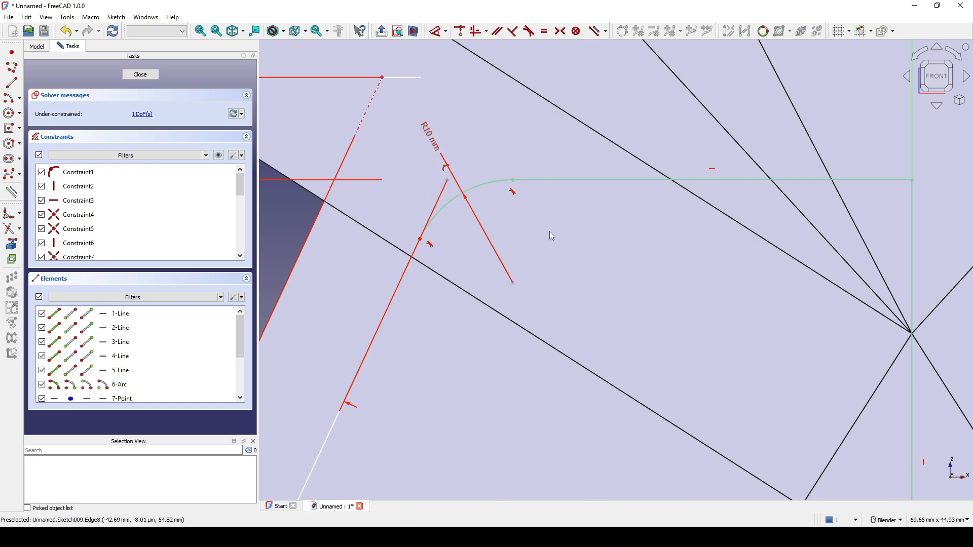
{"action": "scroll", "coordinate": [576, 244], "scroll_direction": "down", "scroll_amount": 5}
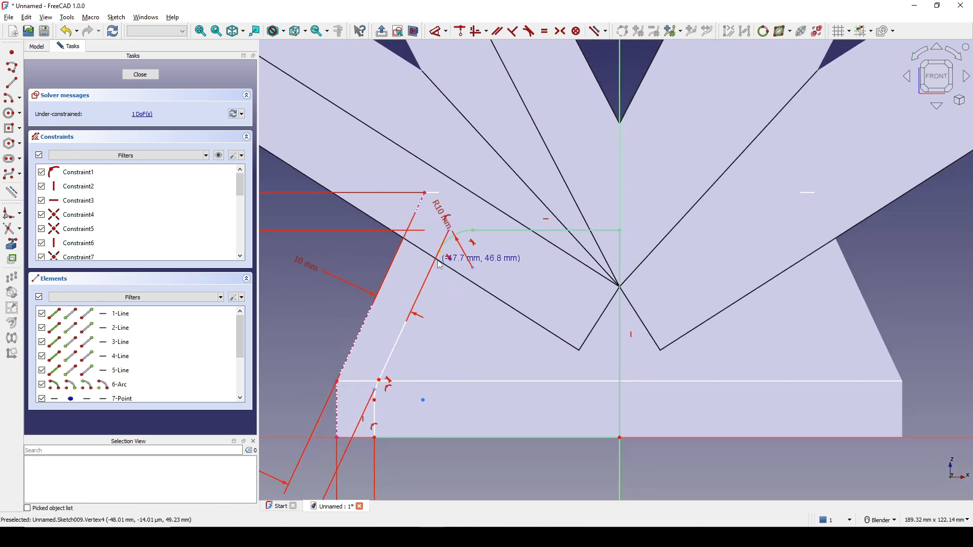
Highlight the under-constrained sketch elements and shift the lower fillet arc to identify the remaining degree of freedom
{"action": "left_click", "coordinate": [142, 114]}
{"action": "middle_click_drag", "start_coordinate": [481, 327], "coordinate": [546, 234], "text": "shift"}
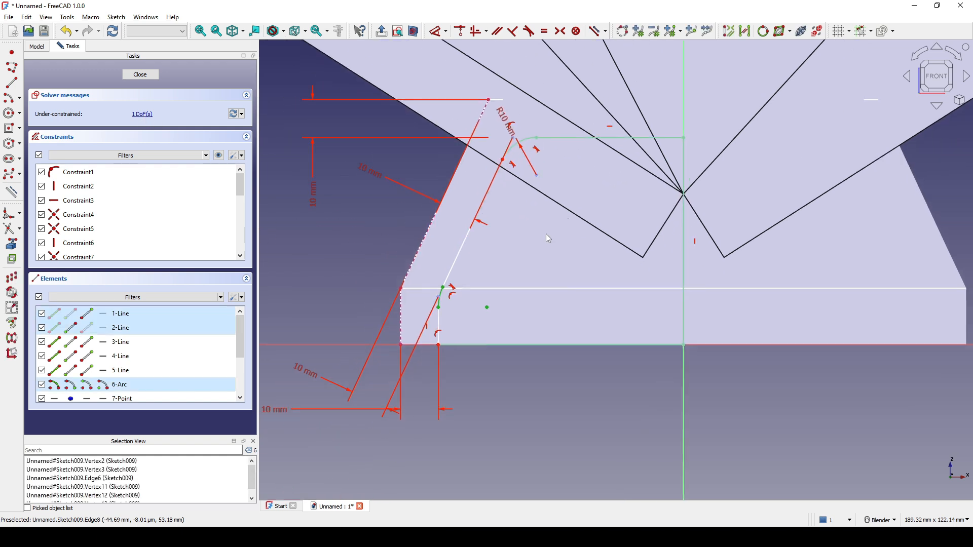
{"action": "scroll", "coordinate": [545, 233], "scroll_direction": "up", "scroll_amount": 1}
{"action": "left_click", "coordinate": [500, 402]}
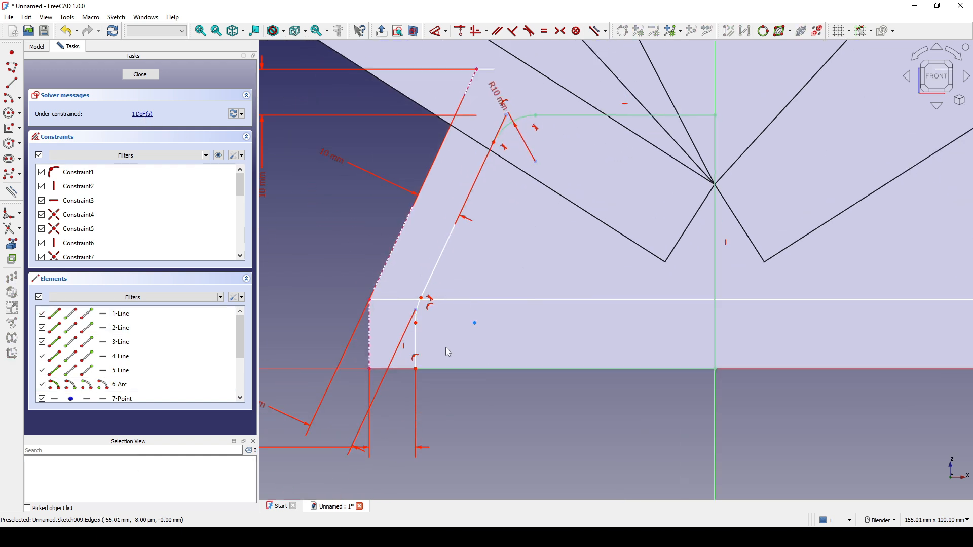
{"action": "scroll", "coordinate": [446, 348], "scroll_direction": "up", "scroll_amount": 2}
{"action": "mouse_move", "coordinate": [404, 313]}
{"action": "left_mouse_down"}
{"action": "mouse_move", "coordinate": [399, 303]}
{"action": "mouse_move", "coordinate": [415, 317]}
{"action": "left_mouse_up"}
{"action": "scroll", "coordinate": [443, 325], "scroll_direction": "down", "scroll_amount": 3}
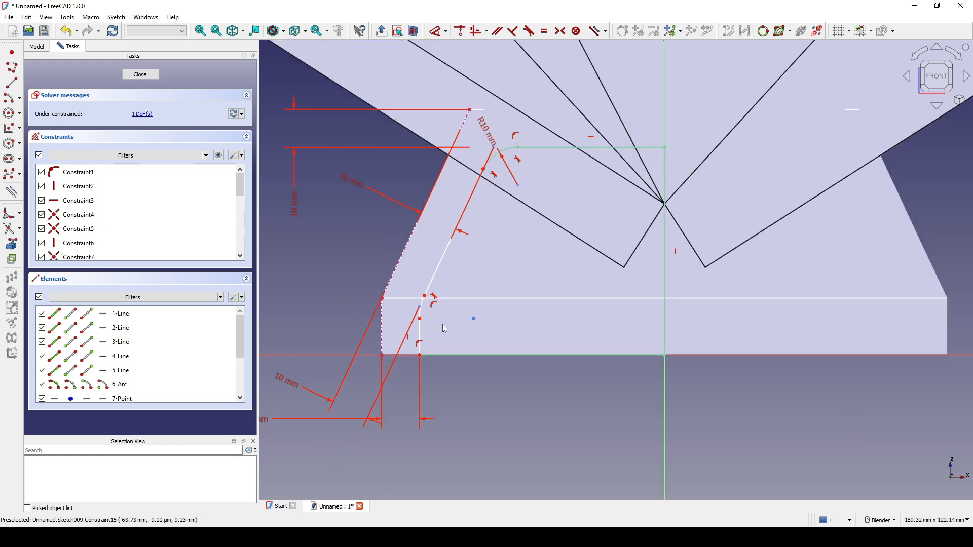
Constrain the profile's lower fillet arc to a 5 mm radius
{"action": "scroll", "coordinate": [443, 324], "scroll_direction": "up", "scroll_amount": 1}
{"action": "scroll", "coordinate": [443, 323], "scroll_direction": "down", "scroll_amount": 1}
{"action": "middle_click_drag", "start_coordinate": [443, 323], "coordinate": [493, 350], "text": "shift"}
{"action": "scroll", "coordinate": [493, 349], "scroll_direction": "up", "scroll_amount": 5}
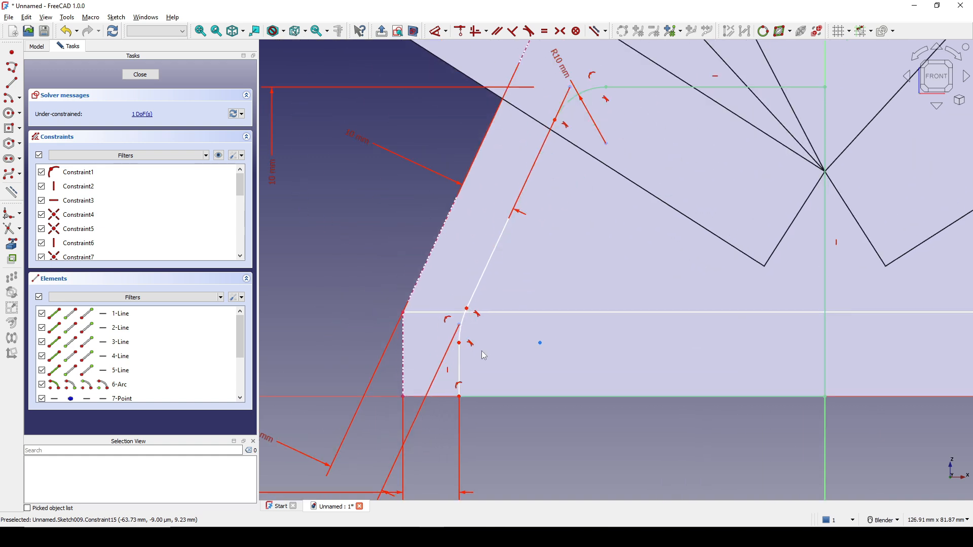
{"action": "left_click", "coordinate": [455, 293]}
{"action": "key", "text": "d"}
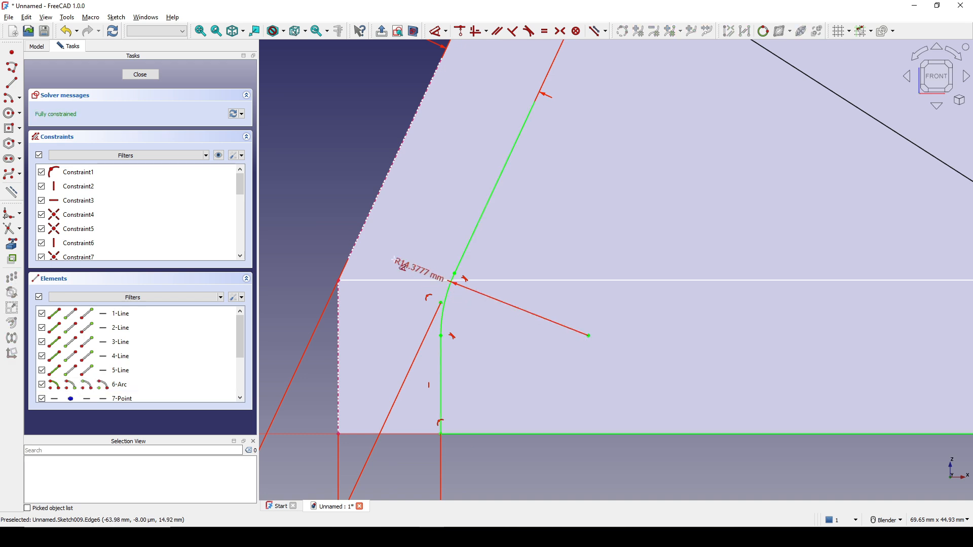
{"action": "left_click", "coordinate": [284, 221]}
{"action": "type", "text": "5"}
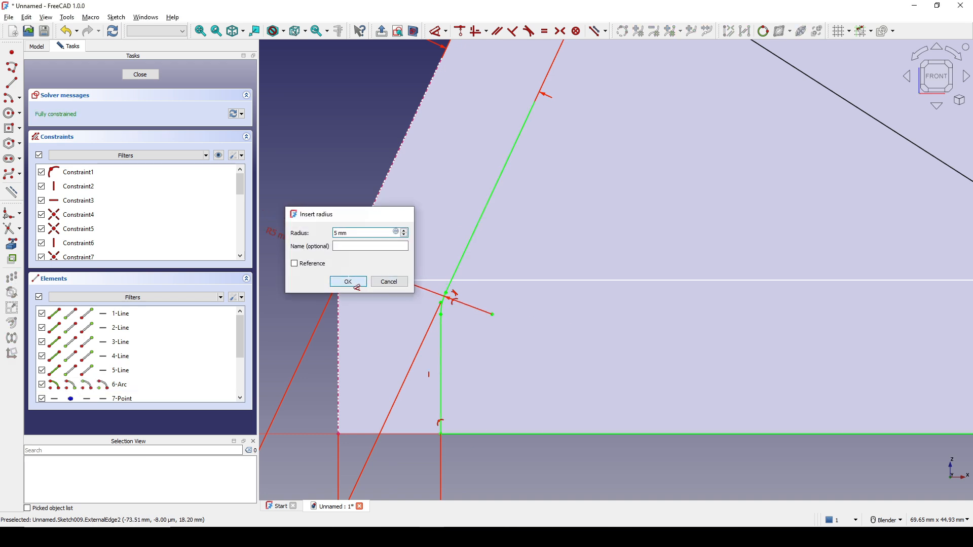
{"action": "left_click", "coordinate": [348, 282]}
Move the R10 mm label outside the base's sloped side and reposition the neighbouring 10 mm wall dimension label
{"action": "scroll", "coordinate": [601, 287], "scroll_direction": "down", "scroll_amount": 3}
{"action": "scroll", "coordinate": [601, 287], "scroll_direction": "down", "scroll_amount": 2}
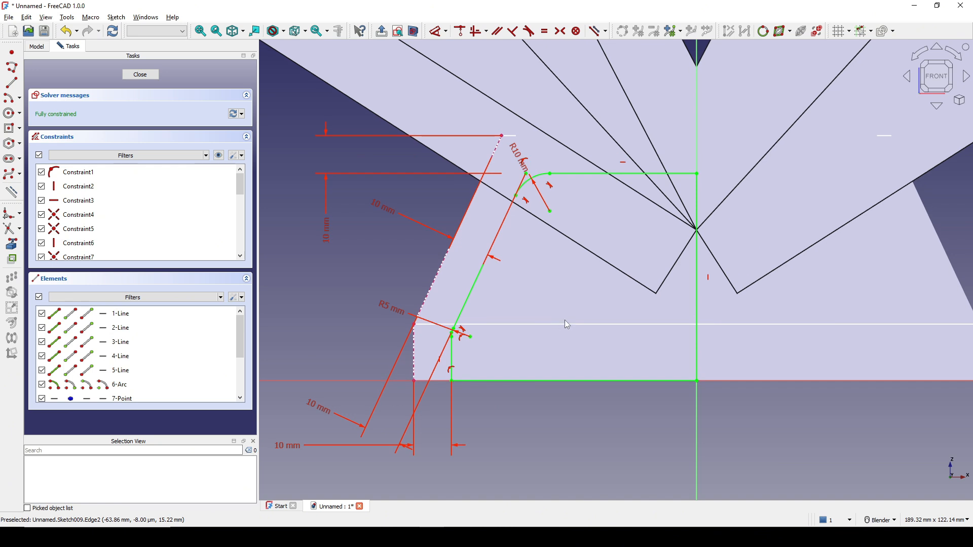
{"action": "left_click_drag", "start_coordinate": [519, 159], "coordinate": [437, 119]}
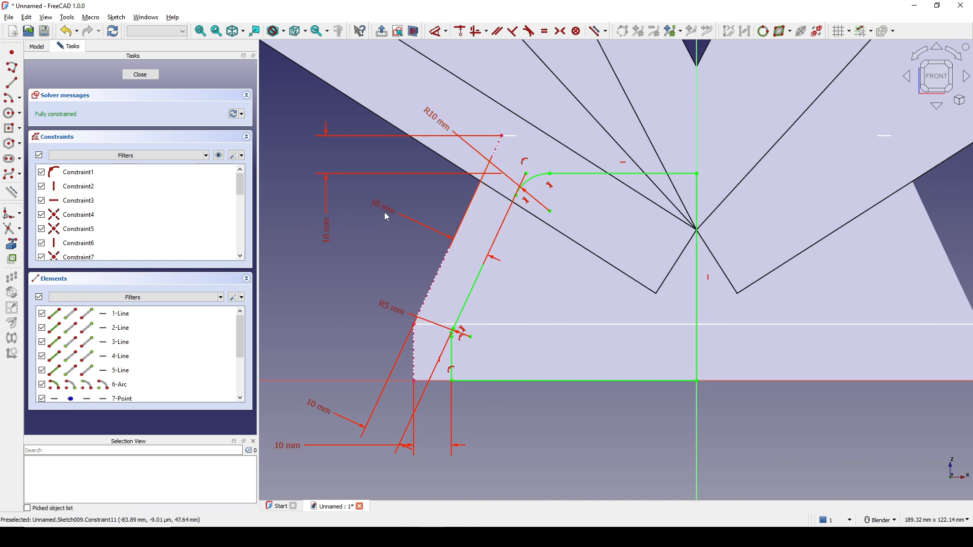
{"action": "left_click_drag", "start_coordinate": [387, 217], "coordinate": [387, 228]}
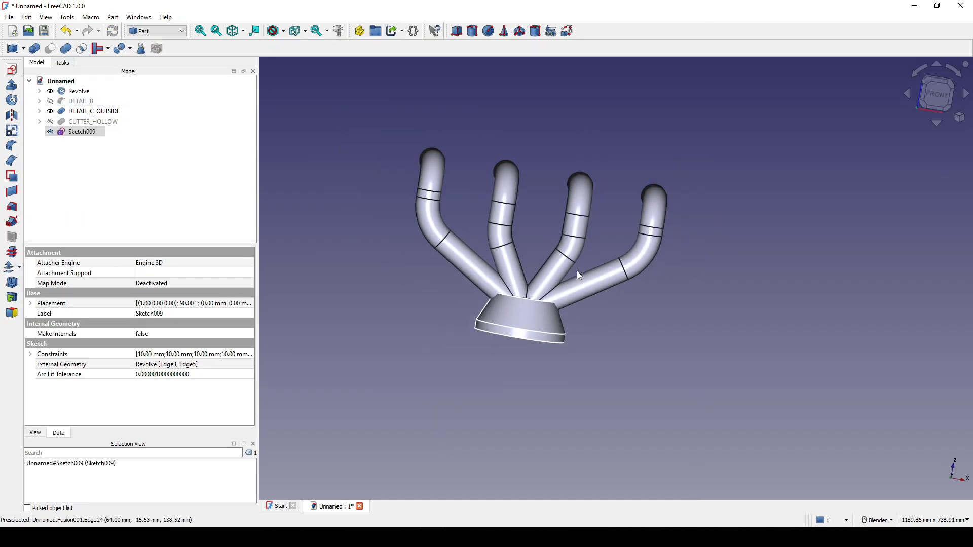
Revolve the inner profile Sketch009 into a solid inside the base and inspect it from below and the front
{"action": "scroll", "coordinate": [581, 305], "scroll_direction": "up", "scroll_amount": 4}
{"action": "middle_click_drag", "start_coordinate": [581, 304], "coordinate": [581, 238]}
{"action": "middle_click_drag", "start_coordinate": [581, 238], "coordinate": [687, 203], "text": "shift"}
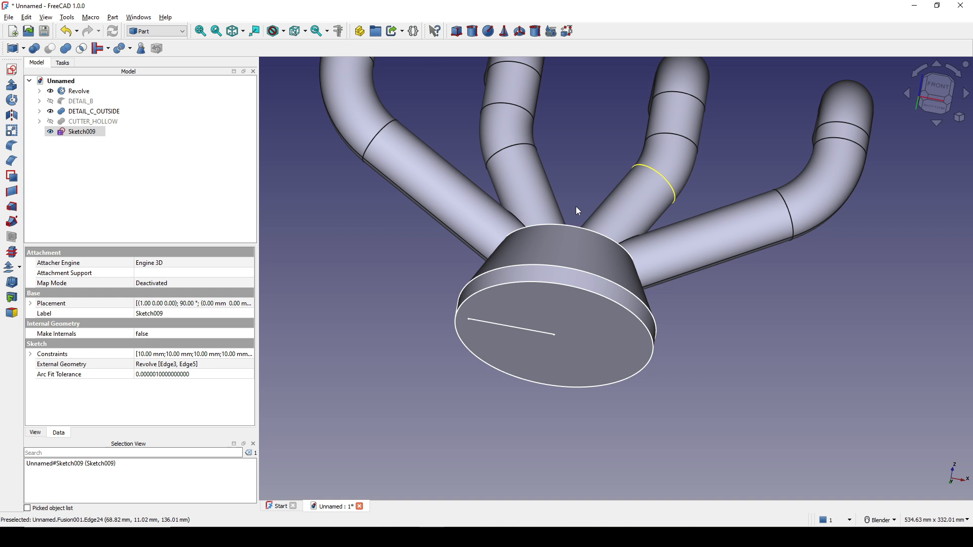
{"action": "left_click", "coordinate": [82, 132]}
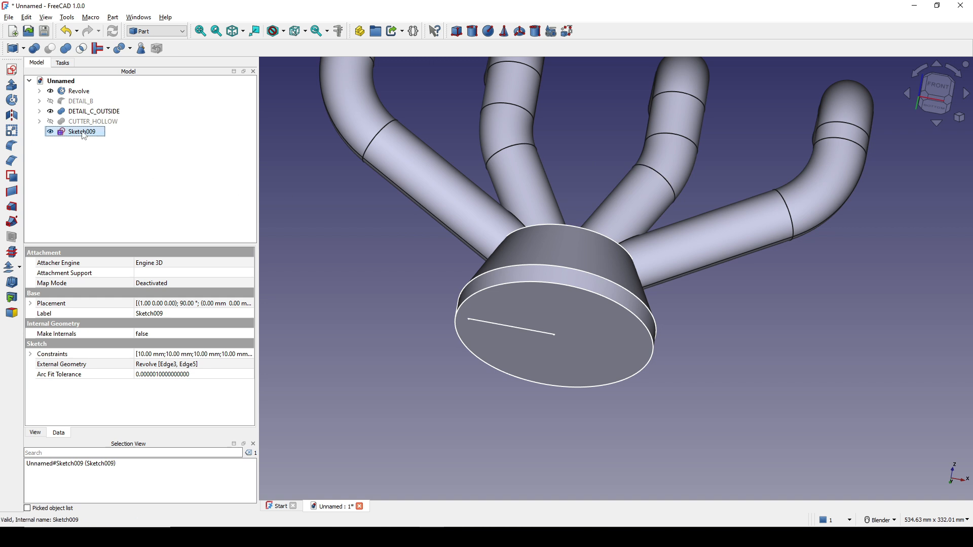
{"action": "left_click", "coordinate": [12, 100]}
{"action": "left_click", "coordinate": [120, 92]}
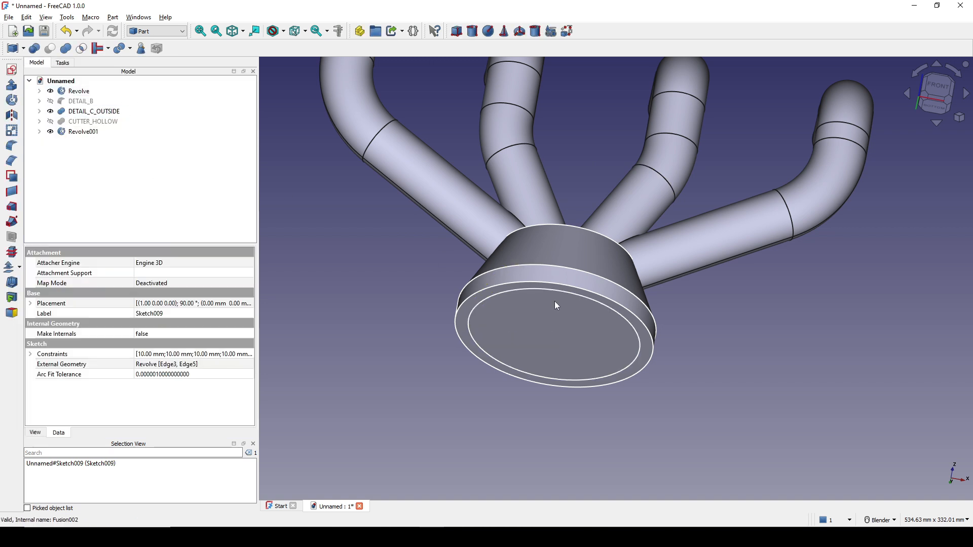
{"action": "middle_click_drag", "start_coordinate": [554, 301], "coordinate": [677, 374]}
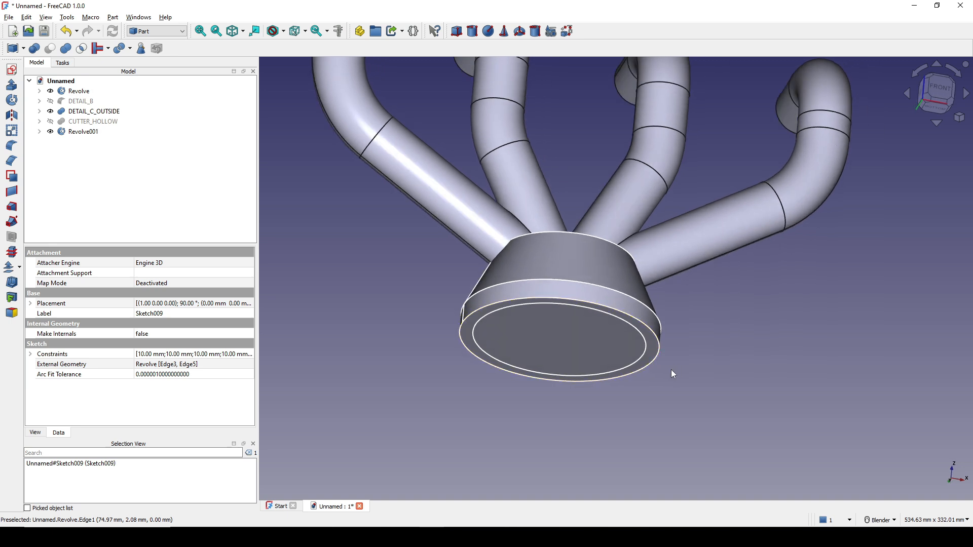
{"action": "left_click", "coordinate": [670, 369]}
{"action": "key", "text": "1"}
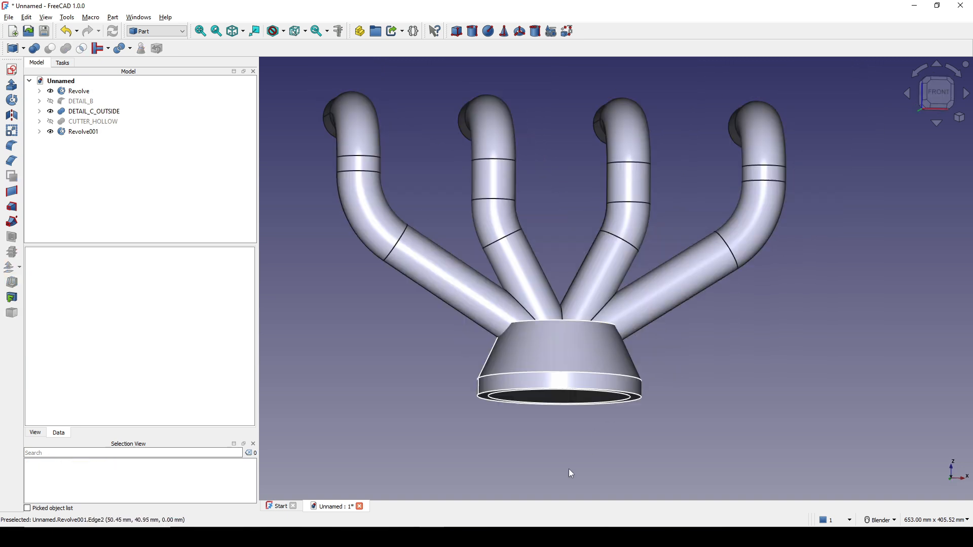
Switch to the reference drawing exercies7.png and examine the base's fillet radii in Section A-A
{"action": "key", "text": "alt+Tab"}
{"action": "scroll", "coordinate": [497, 354], "scroll_direction": "down", "scroll_amount": 4}
{"action": "scroll", "coordinate": [450, 431], "scroll_direction": "up", "scroll_amount": 2}
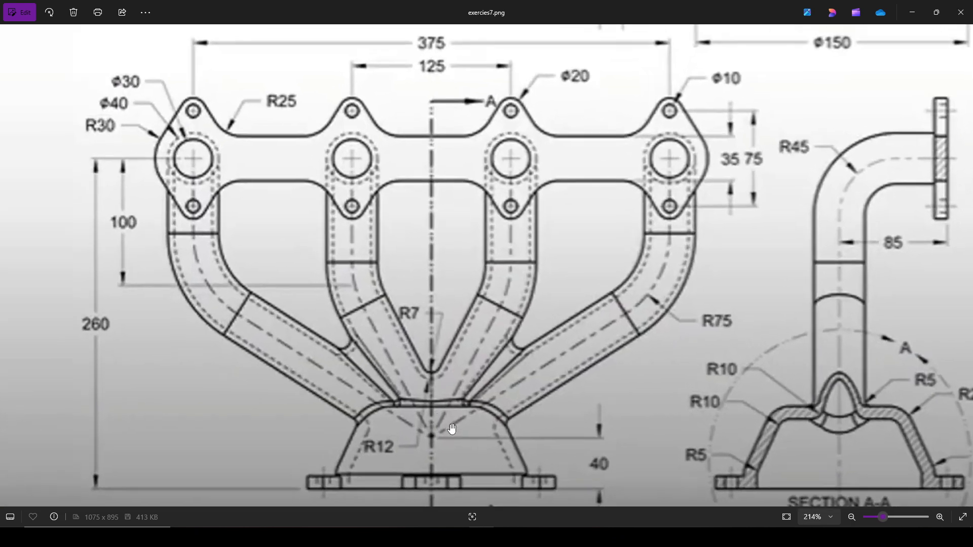
{"action": "left_click_drag", "start_coordinate": [471, 354], "coordinate": [460, 322]}
{"action": "scroll", "coordinate": [687, 392], "scroll_direction": "up", "scroll_amount": 3}
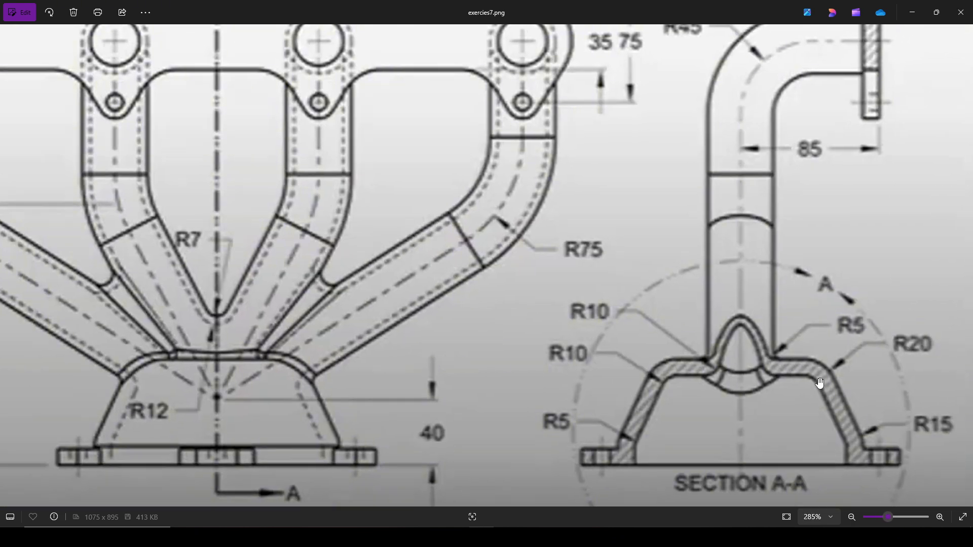
{"action": "left_click_drag", "start_coordinate": [820, 383], "coordinate": [614, 320]}
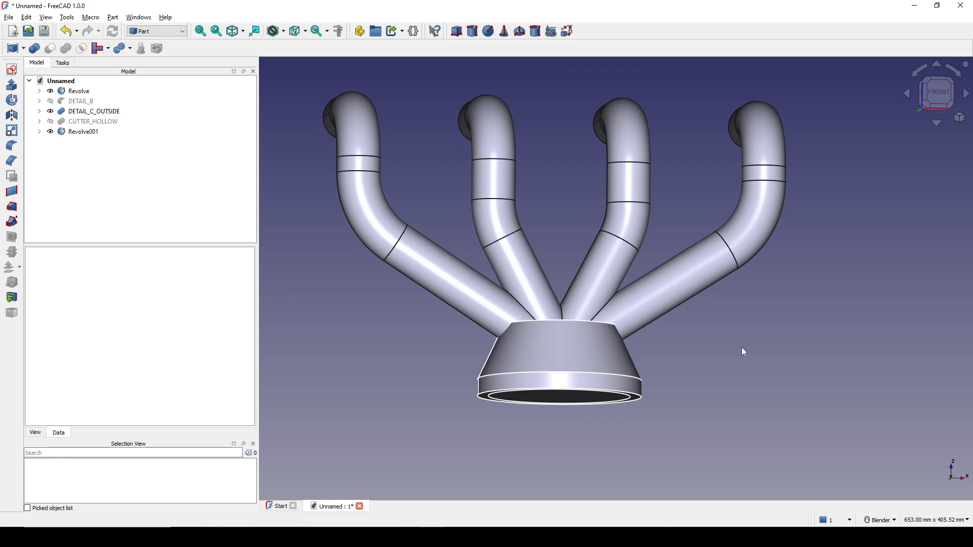
Back in FreeCAD, fillet the top outer edge of the base's outer revolve with a 20 mm constant radius
{"action": "scroll", "coordinate": [582, 312], "scroll_direction": "up", "scroll_amount": 5}
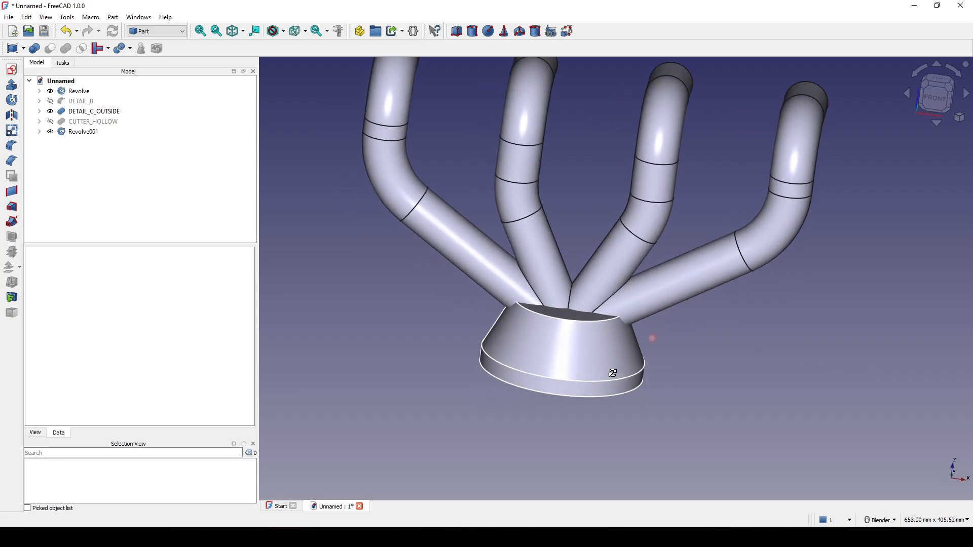
{"action": "left_click", "coordinate": [582, 313]}
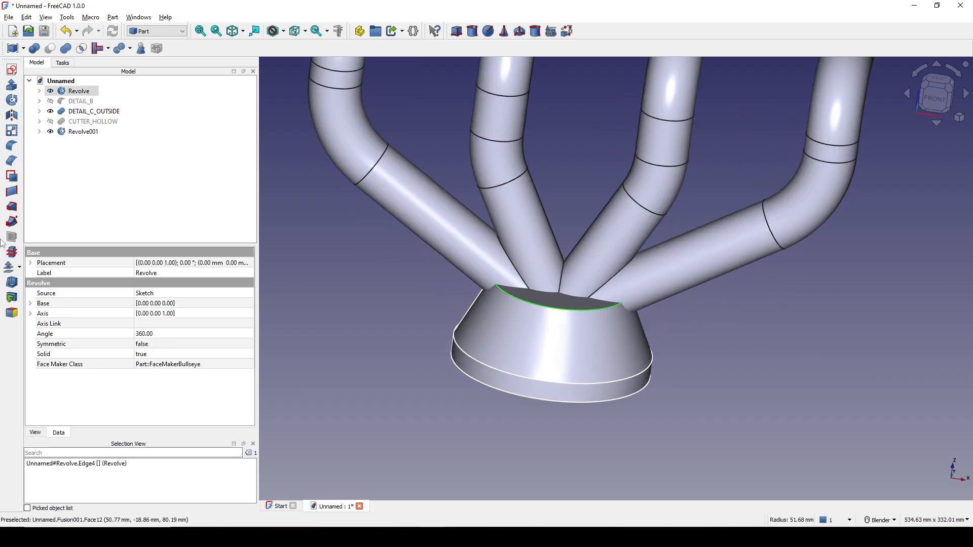
{"action": "left_click", "coordinate": [11, 146]}
{"action": "left_click_drag", "start_coordinate": [155, 416], "coordinate": [99, 415]}
{"action": "type", "text": "20"}
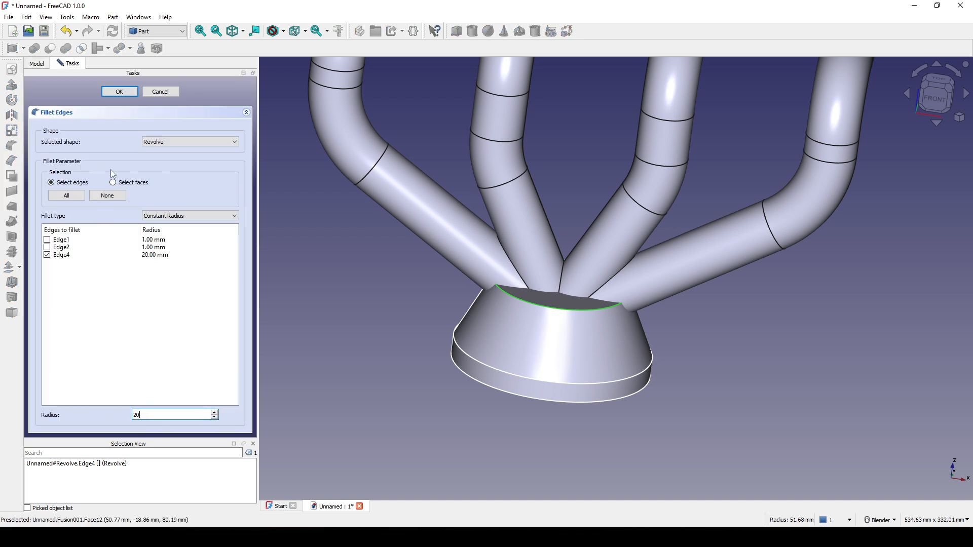
{"action": "left_click", "coordinate": [126, 92]}
{"action": "middle_click_drag", "start_coordinate": [573, 324], "coordinate": [532, 297]}
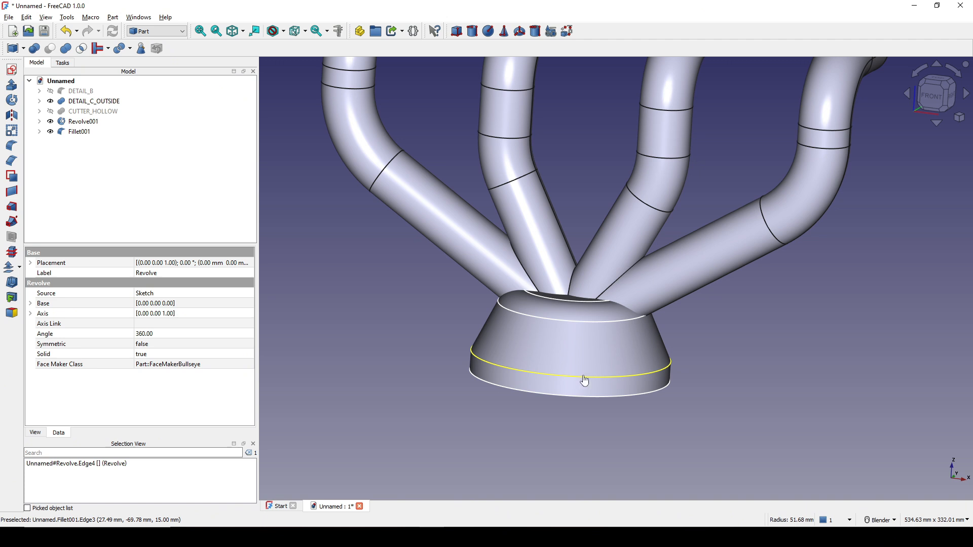
Fillet the base's outer edge between the sloped side and the lower cylindrical band with a 15 mm radius
{"action": "left_click", "coordinate": [584, 380]}
{"action": "scroll", "coordinate": [586, 398], "scroll_direction": "up", "scroll_amount": 1}
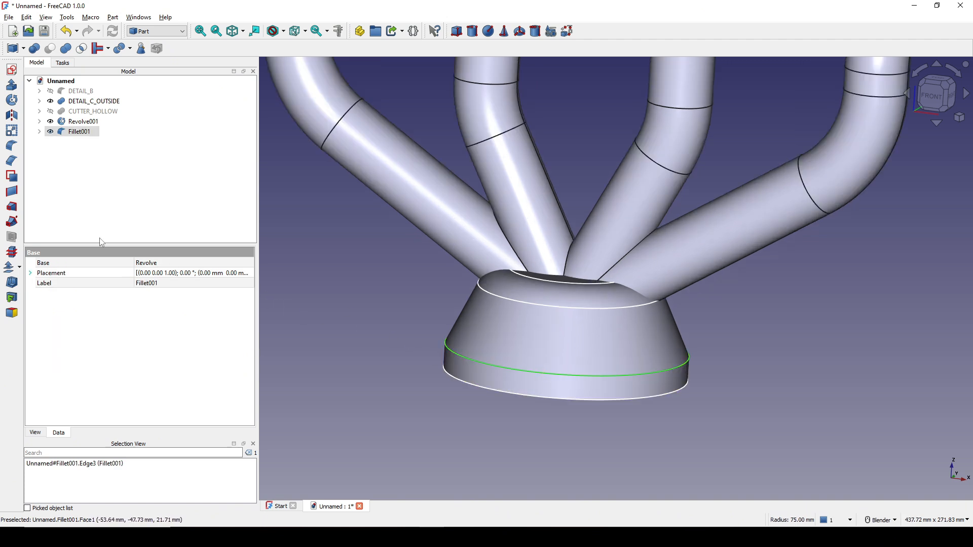
{"action": "left_click", "coordinate": [11, 146]}
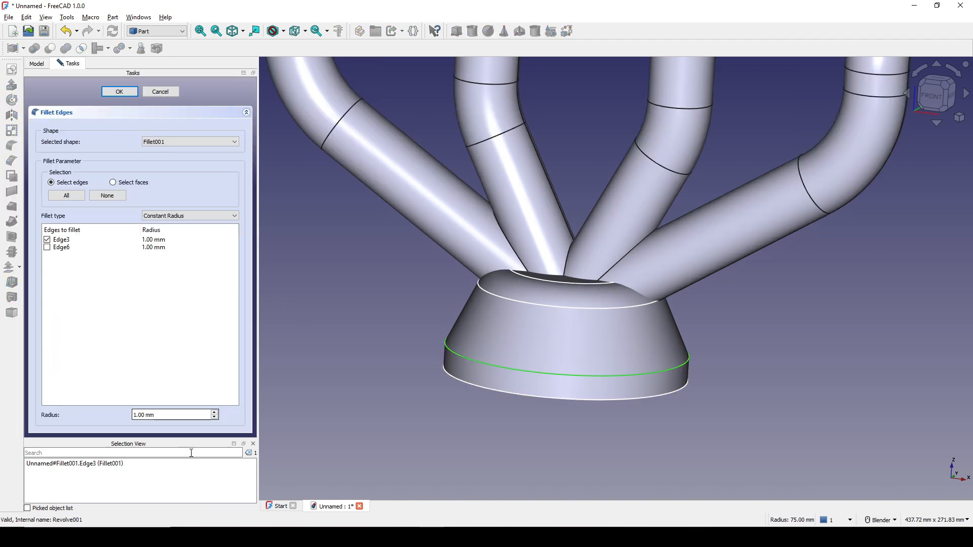
{"action": "triple_click", "coordinate": [152, 415]}
{"action": "type", "text": "15"}
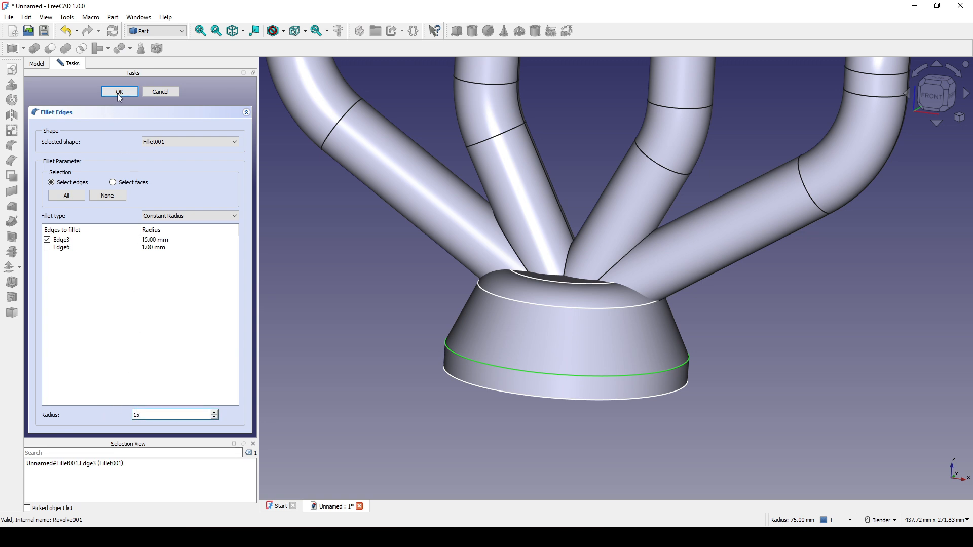
{"action": "left_click", "coordinate": [120, 96]}
{"action": "middle_click_drag", "start_coordinate": [583, 325], "coordinate": [484, 341]}
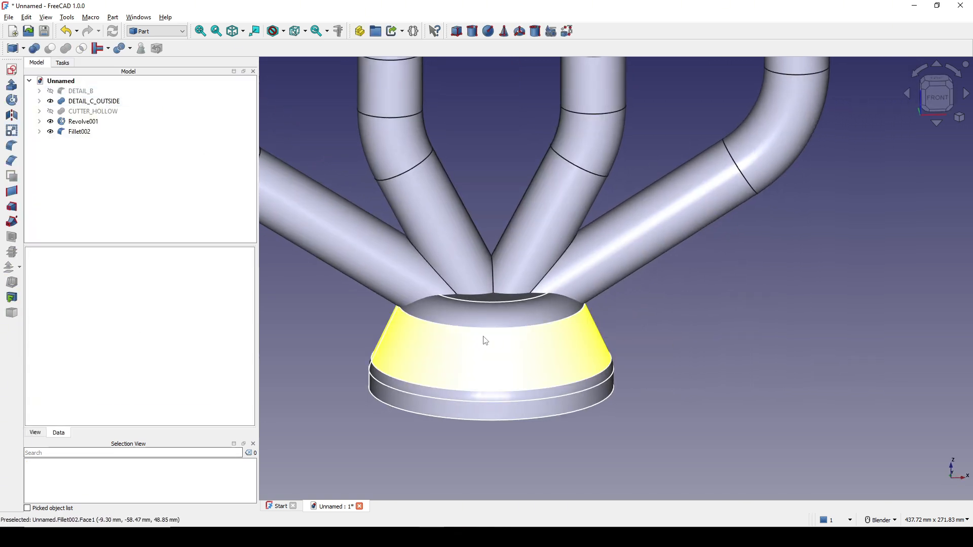
Fuse the filleted base with the DETAIL_C_OUTSIDE pipes into one solid
{"action": "left_click", "coordinate": [484, 340]}
{"action": "left_click", "coordinate": [557, 238], "text": "ctrl"}
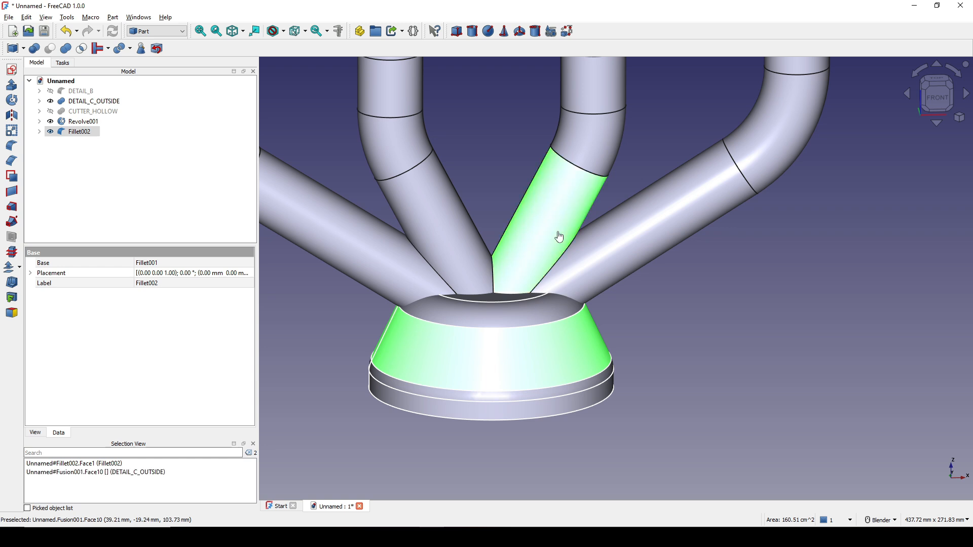
{"action": "scroll", "coordinate": [557, 236], "scroll_direction": "down", "scroll_amount": 3}
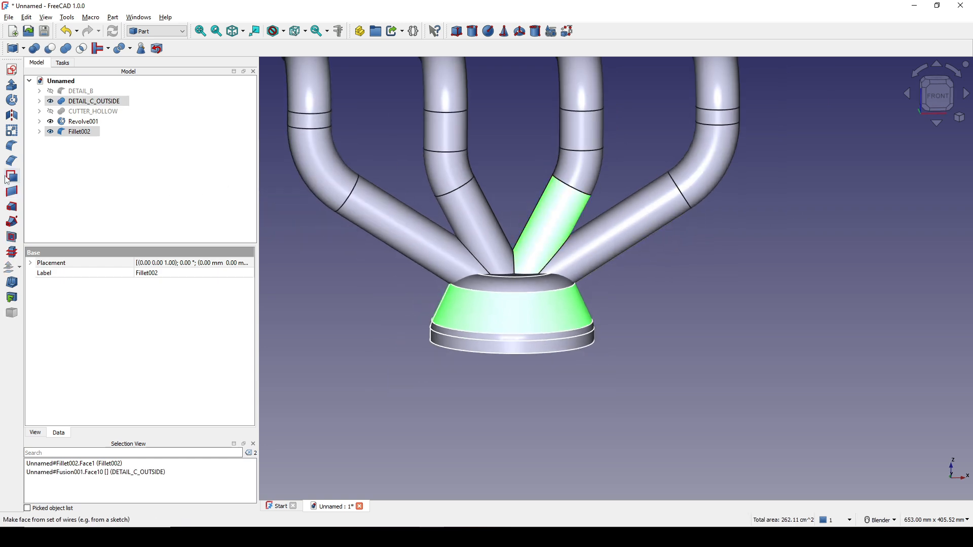
{"action": "left_click", "coordinate": [67, 51]}
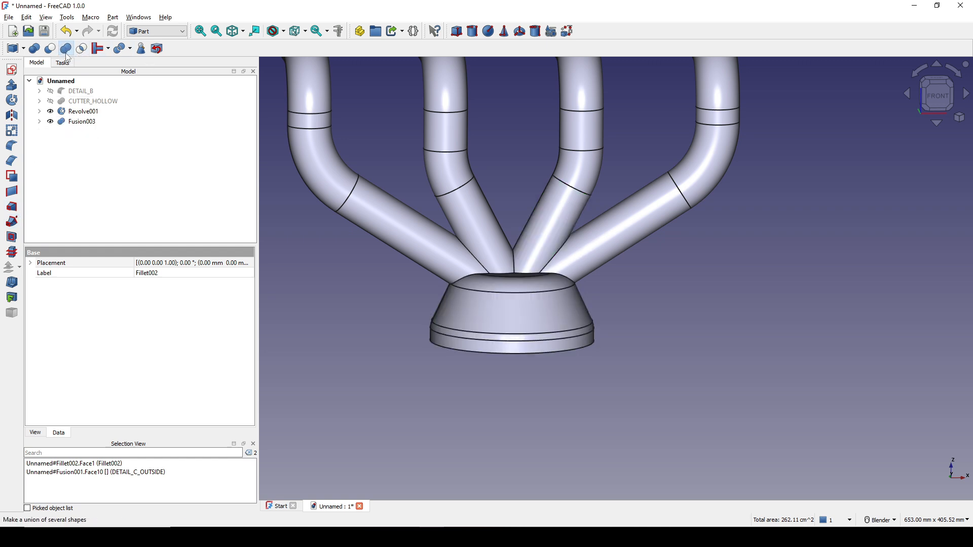
{"action": "middle_click_drag", "start_coordinate": [601, 308], "coordinate": [579, 289]}
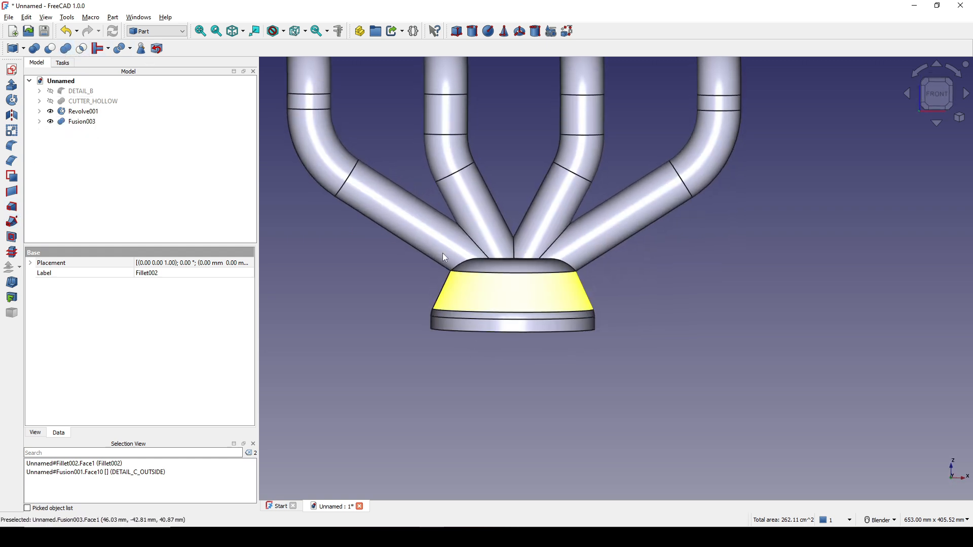
Cut the inner solid Revolve001 from Fusion003 to hollow the base, and inspect the cavity from below
{"action": "left_click", "coordinate": [86, 122]}
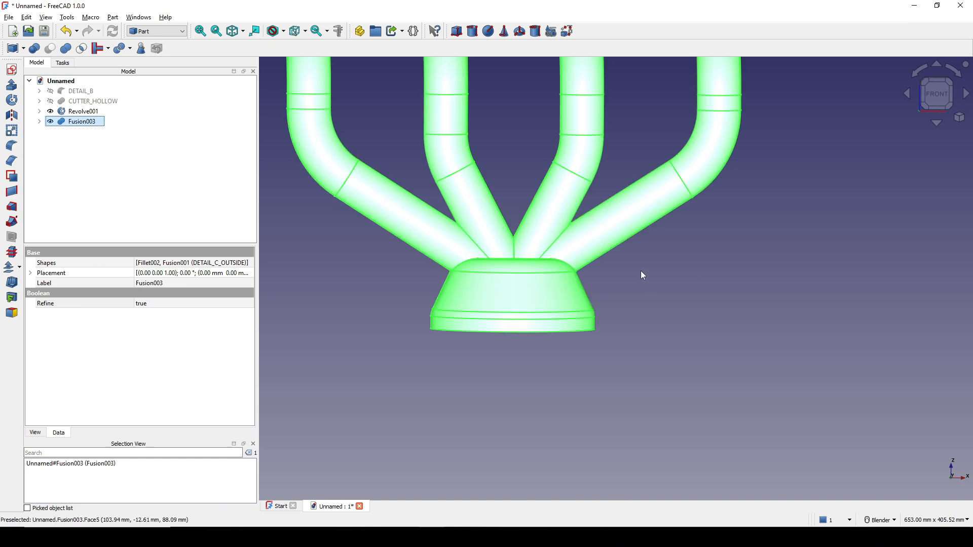
{"action": "middle_click_drag", "start_coordinate": [641, 270], "coordinate": [627, 203]}
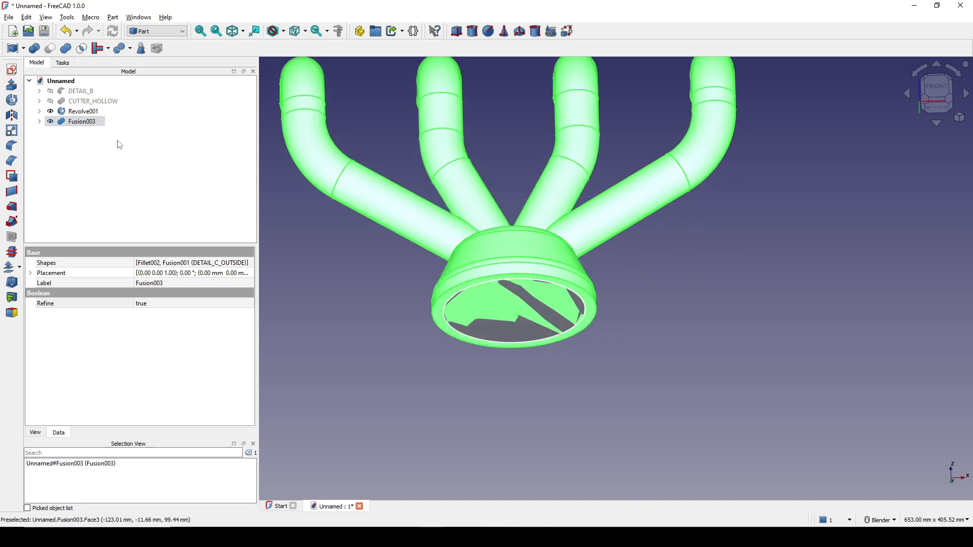
{"action": "left_click", "coordinate": [82, 112], "text": "ctrl"}
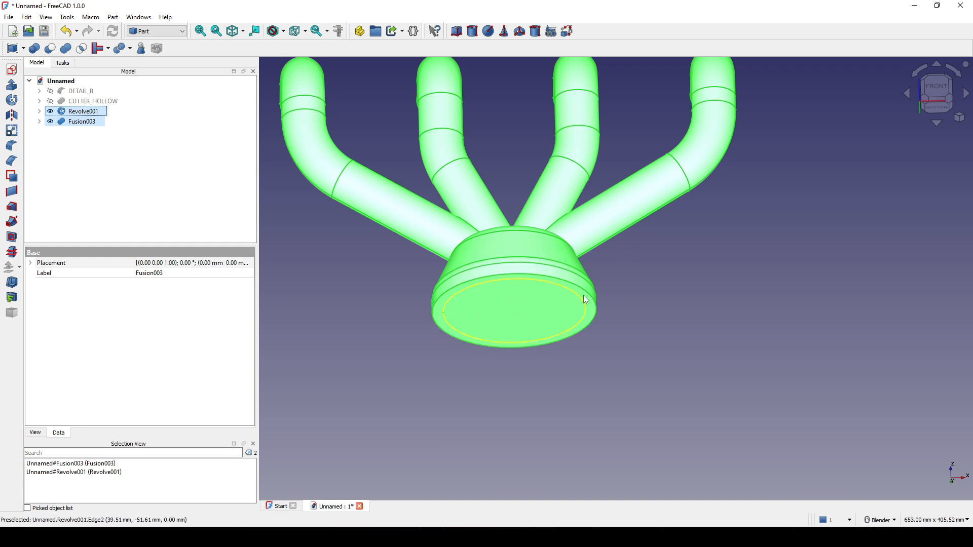
{"action": "left_click", "coordinate": [49, 48]}
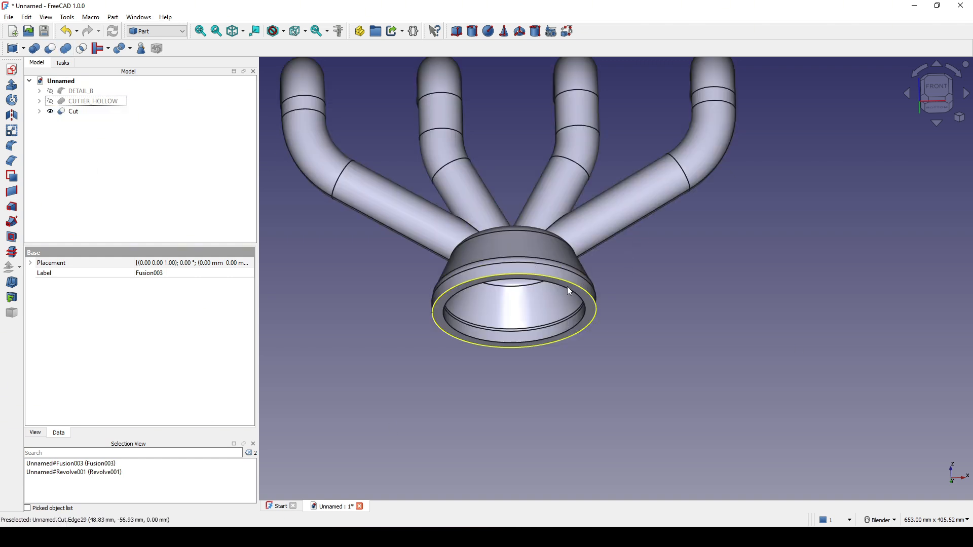
{"action": "middle_click_drag", "start_coordinate": [567, 287], "coordinate": [591, 243]}
{"action": "left_click", "coordinate": [738, 342]}
{"action": "middle_click_drag", "start_coordinate": [582, 346], "coordinate": [565, 340]}
{"action": "scroll", "coordinate": [563, 338], "scroll_direction": "up", "scroll_amount": 1}
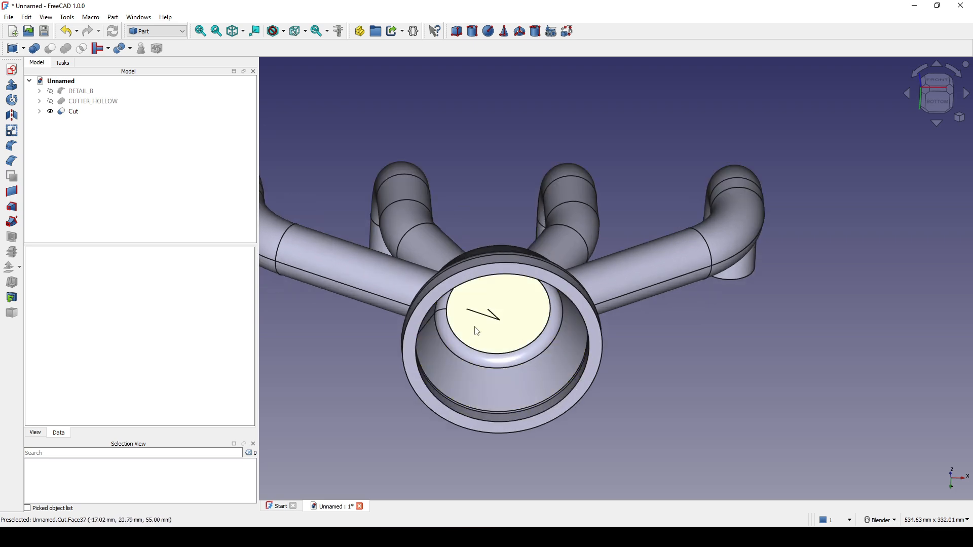
{"action": "middle_click_drag", "start_coordinate": [486, 321], "coordinate": [517, 421]}
{"action": "scroll", "coordinate": [527, 419], "scroll_direction": "down", "scroll_amount": 2}
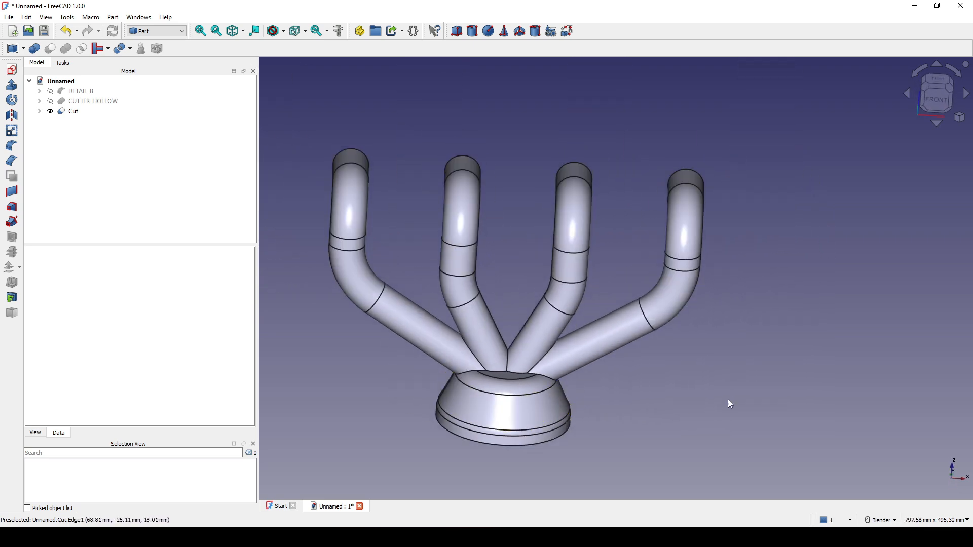
{"action": "middle_click_drag", "start_coordinate": [635, 400], "coordinate": [604, 362]}
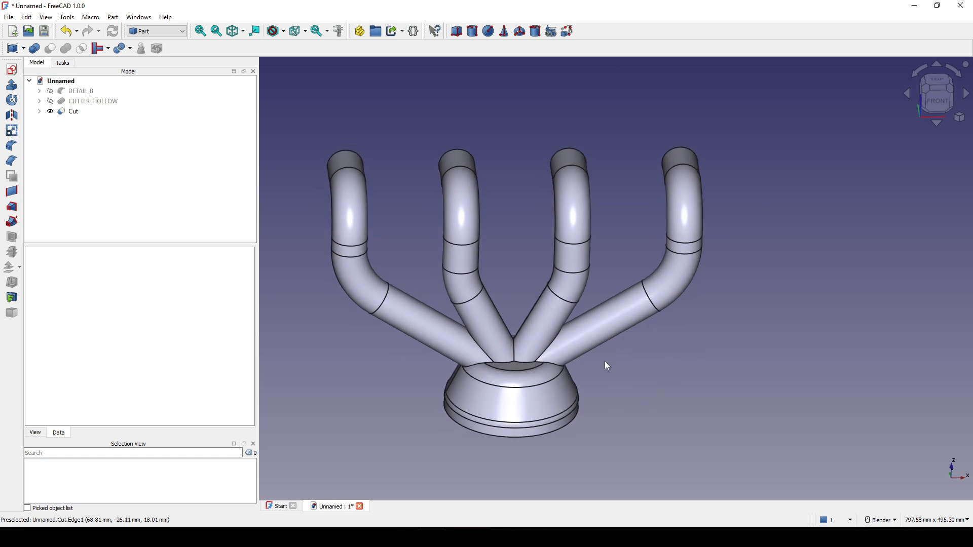
Show the DETAIL_B flange and fuse it with the cut pipe-and-base body
{"action": "left_click", "coordinate": [85, 92]}
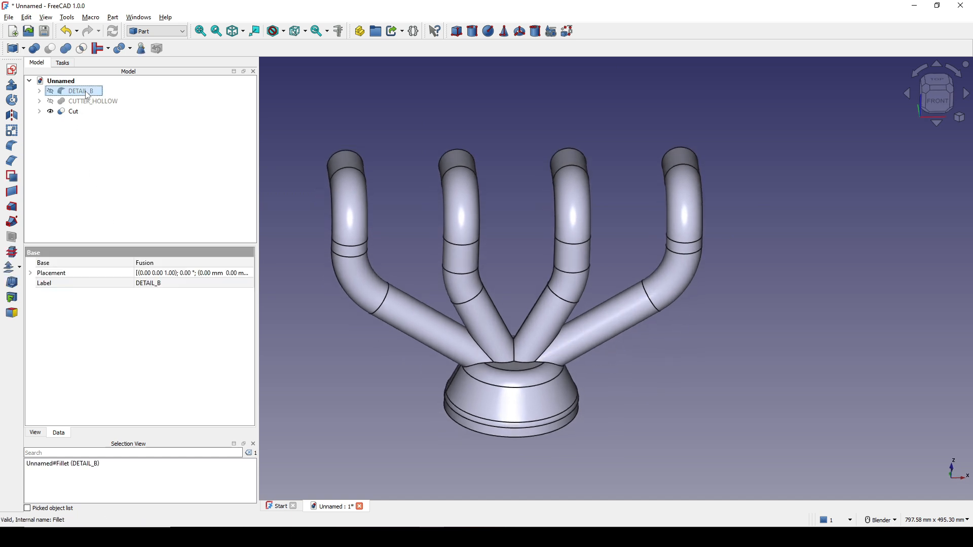
{"action": "key", "text": "space"}
{"action": "middle_click_drag", "start_coordinate": [479, 307], "coordinate": [537, 302]}
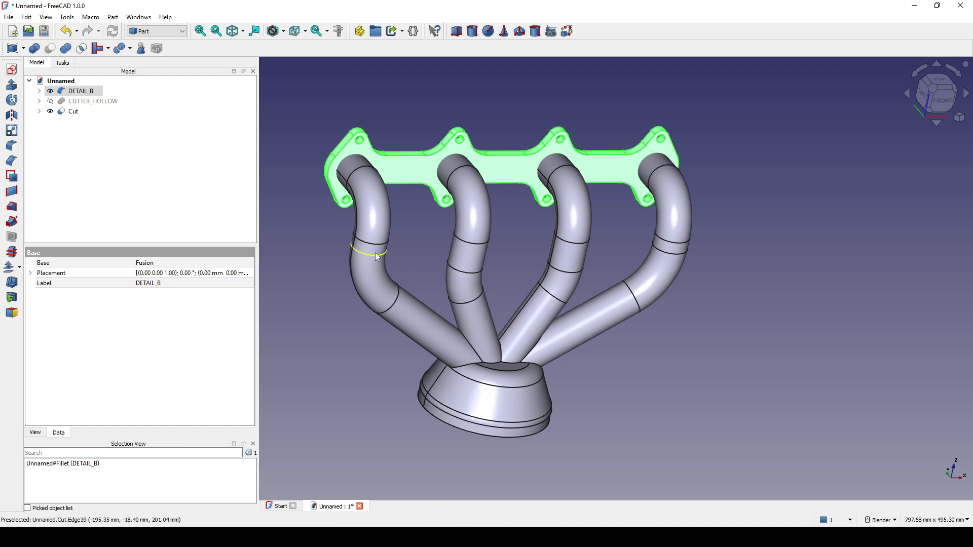
{"action": "left_click", "coordinate": [374, 273]}
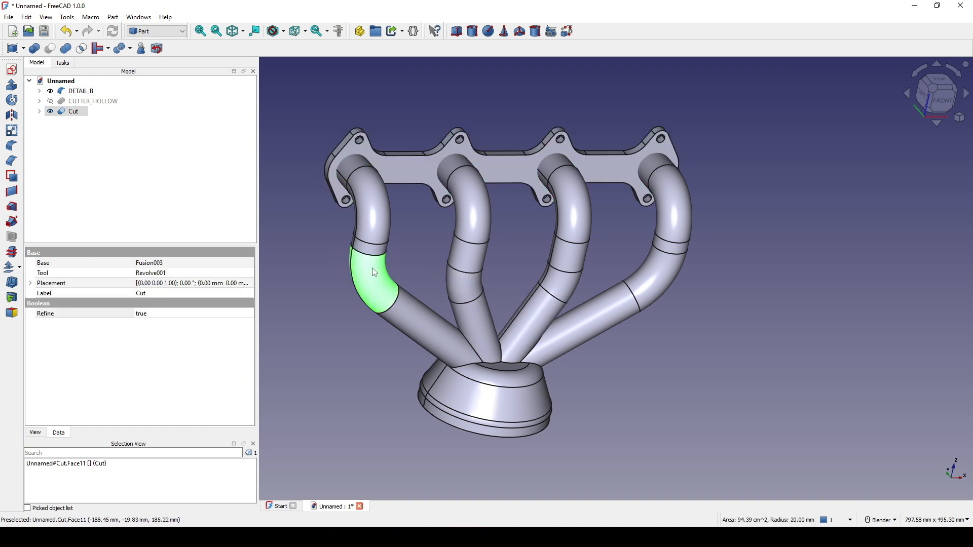
{"action": "left_click", "coordinate": [419, 175], "text": "ctrl"}
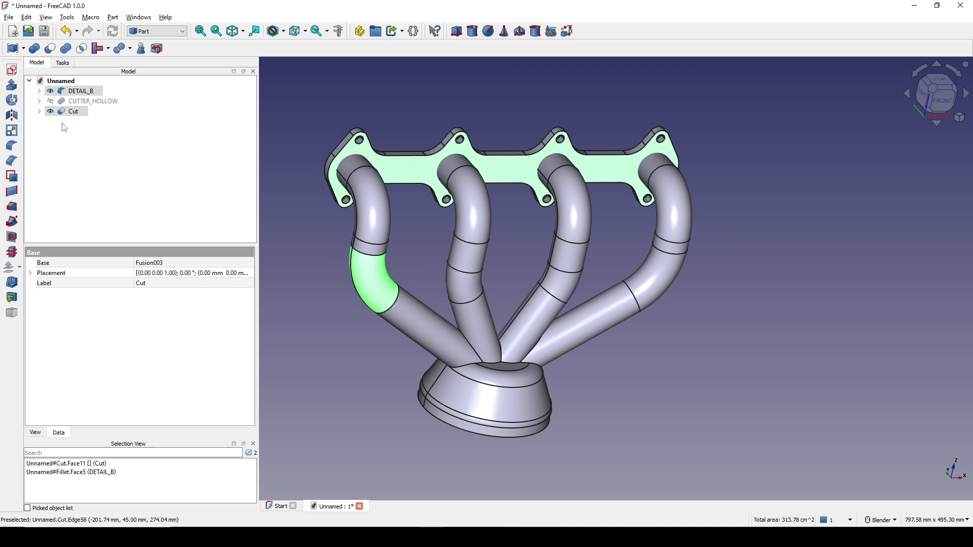
{"action": "left_click", "coordinate": [65, 48]}
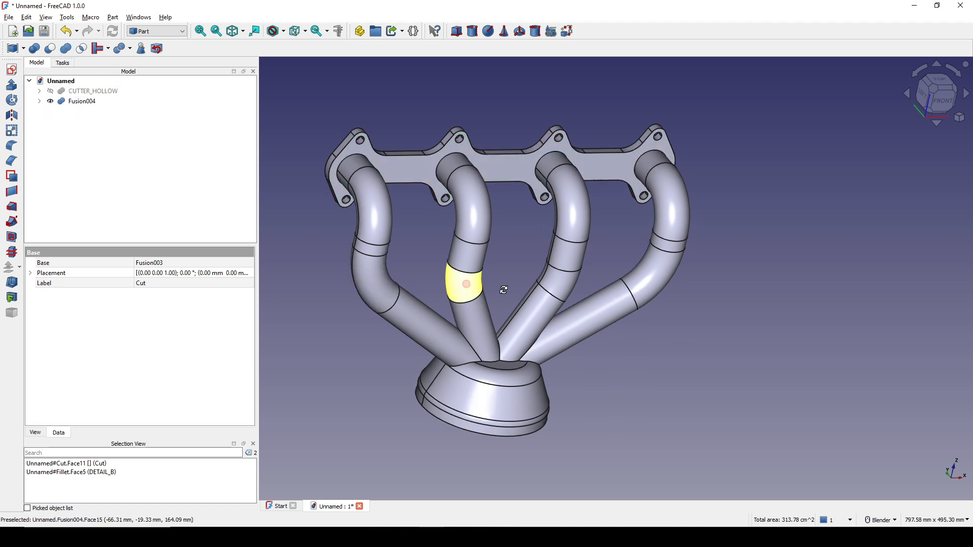
{"action": "middle_click_drag", "start_coordinate": [464, 280], "coordinate": [724, 263]}
{"action": "scroll", "coordinate": [725, 263], "scroll_direction": "up", "scroll_amount": 1}
{"action": "middle_click_drag", "start_coordinate": [722, 266], "coordinate": [648, 204], "text": "shift"}
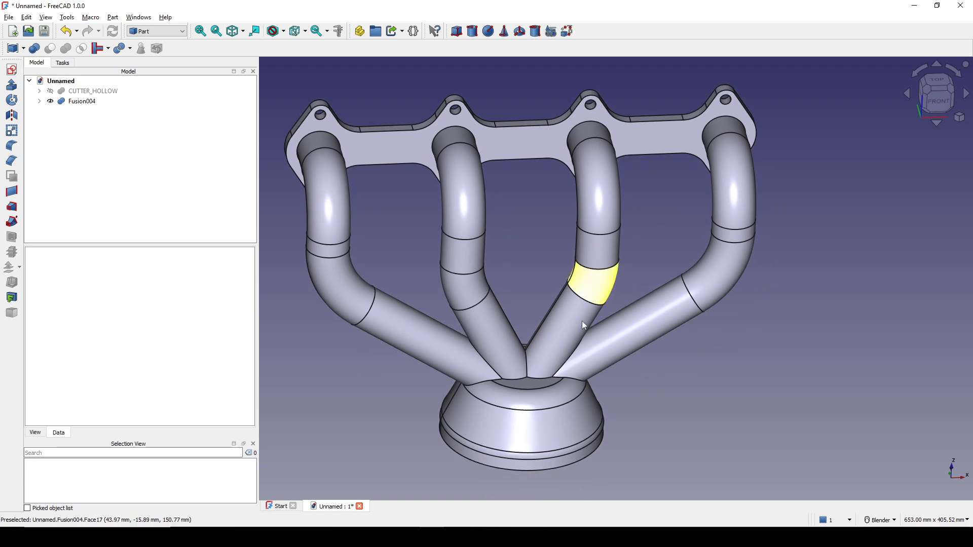
Show CUTTER_HOLLOW and cut it from Fusion004 to hollow out the pipes
{"action": "middle_click_drag", "start_coordinate": [578, 329], "coordinate": [548, 304]}
{"action": "middle_click_drag", "start_coordinate": [561, 348], "coordinate": [536, 259], "text": "shift"}
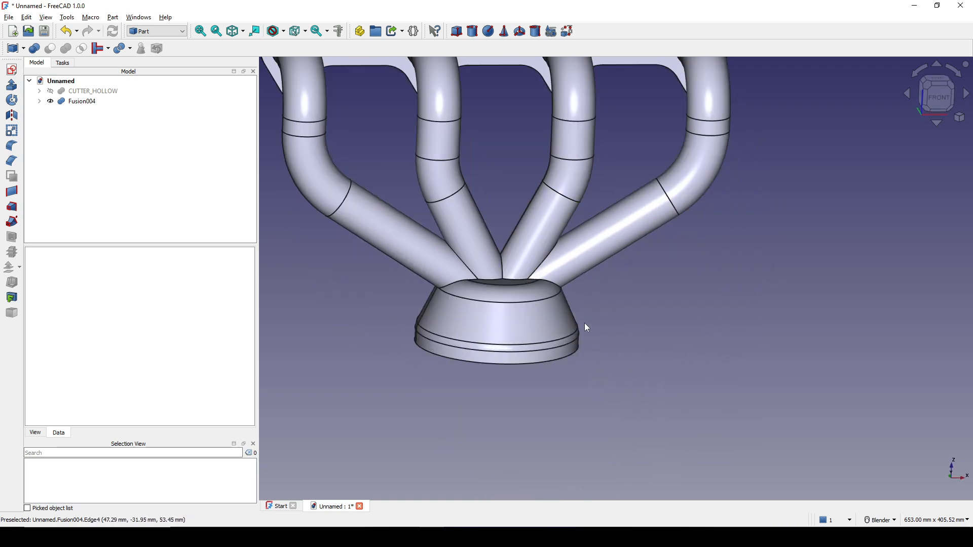
{"action": "middle_click_drag", "start_coordinate": [585, 324], "coordinate": [497, 321]}
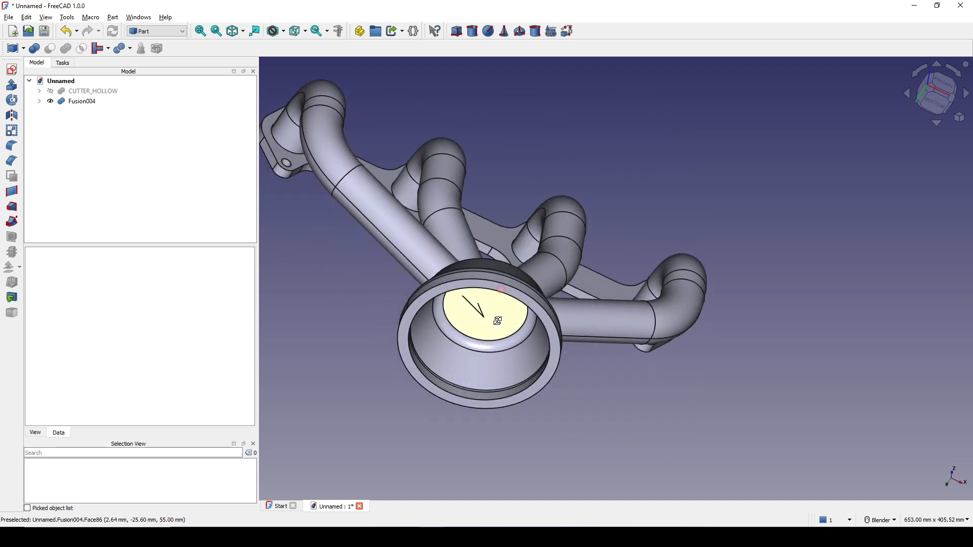
{"action": "left_click", "coordinate": [71, 93]}
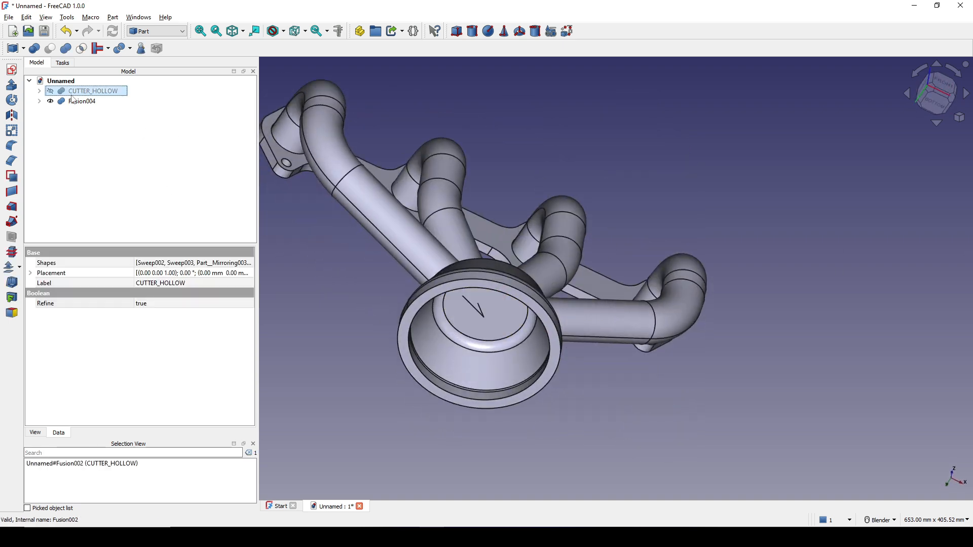
{"action": "key", "text": "space"}
{"action": "middle_click_drag", "start_coordinate": [571, 224], "coordinate": [590, 235]}
{"action": "left_click", "coordinate": [82, 101]}
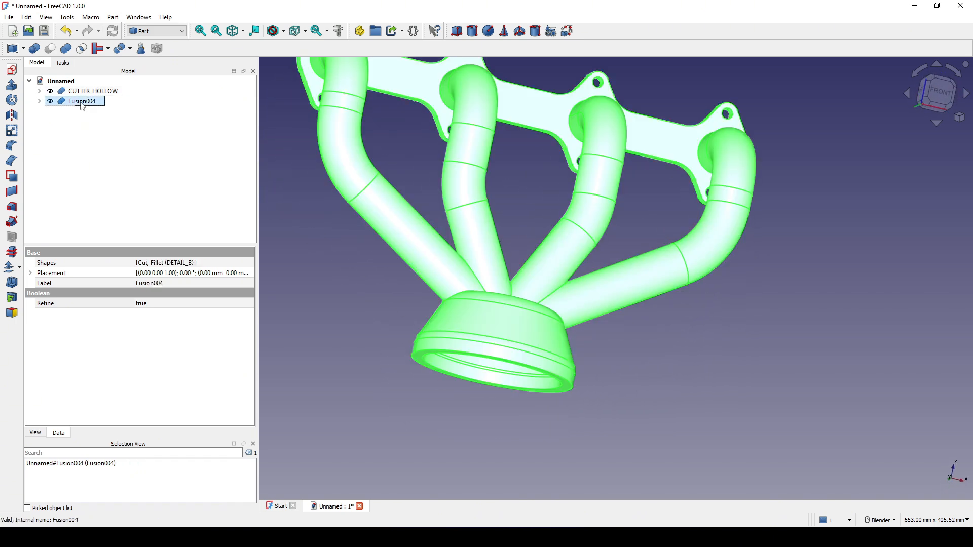
{"action": "left_click", "coordinate": [78, 93], "text": "ctrl"}
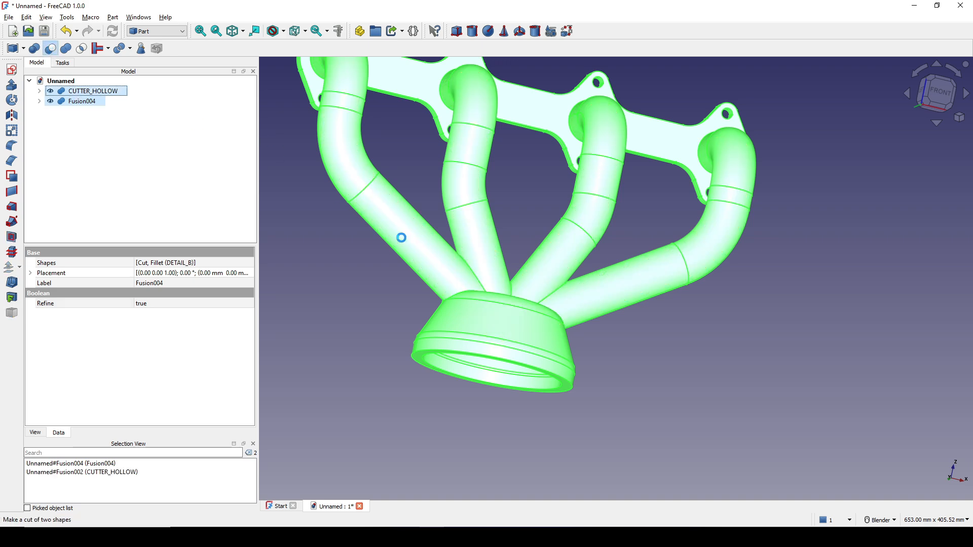
{"action": "left_click", "coordinate": [50, 48]}
{"action": "mouse_move", "coordinate": [533, 289]}
{"action": "middle_mouse_down"}
{"action": "mouse_move", "coordinate": [582, 183]}
{"action": "mouse_move", "coordinate": [624, 214]}
{"action": "mouse_move", "coordinate": [792, 285]}
{"action": "mouse_move", "coordinate": [597, 254]}
{"action": "mouse_move", "coordinate": [502, 317]}
{"action": "mouse_move", "coordinate": [570, 370]}
{"action": "mouse_move", "coordinate": [642, 360]}
{"action": "mouse_move", "coordinate": [610, 352]}
{"action": "middle_mouse_up"}
{"action": "left_click", "coordinate": [610, 352]}
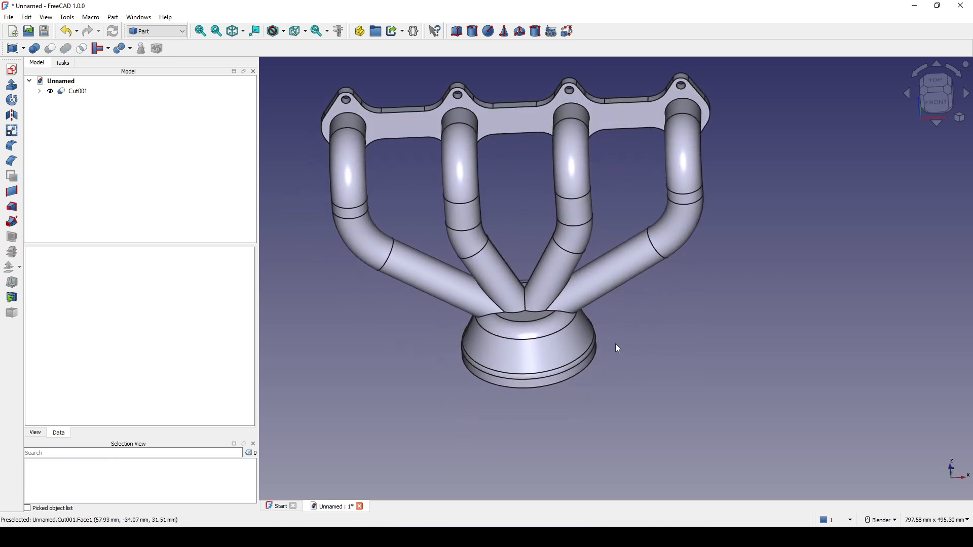
Check the base flange in the reference drawing, and start a new sketch on the XY-plane with the section view enabled
{"action": "key", "text": "alt+Tab"}
{"action": "scroll", "coordinate": [502, 441], "scroll_direction": "down", "scroll_amount": 3}
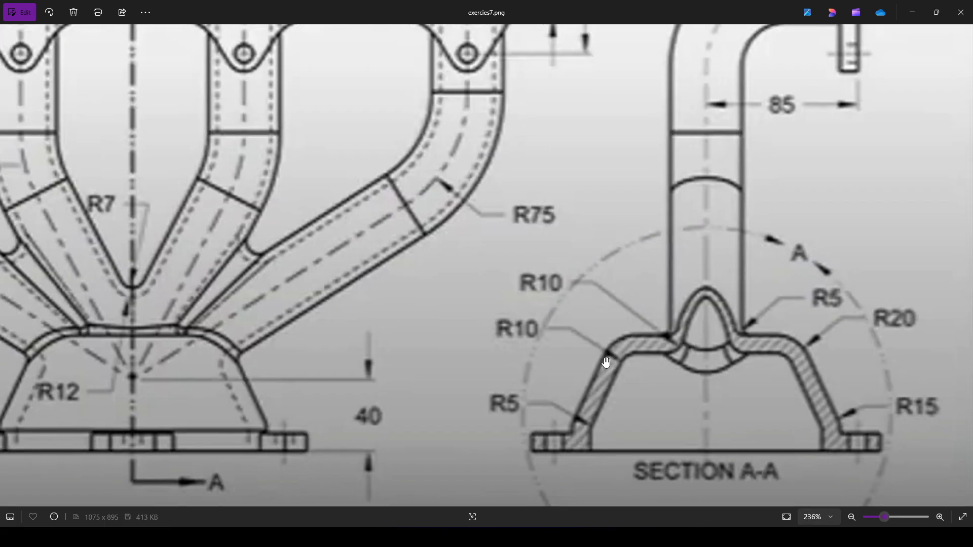
{"action": "scroll", "coordinate": [489, 430], "scroll_direction": "down", "scroll_amount": 5}
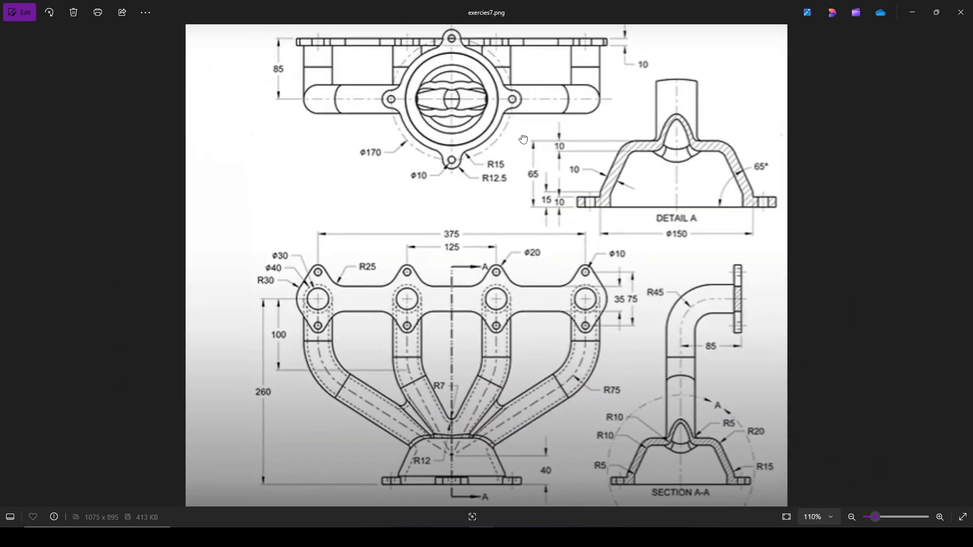
{"action": "scroll", "coordinate": [488, 119], "scroll_direction": "up", "scroll_amount": 4}
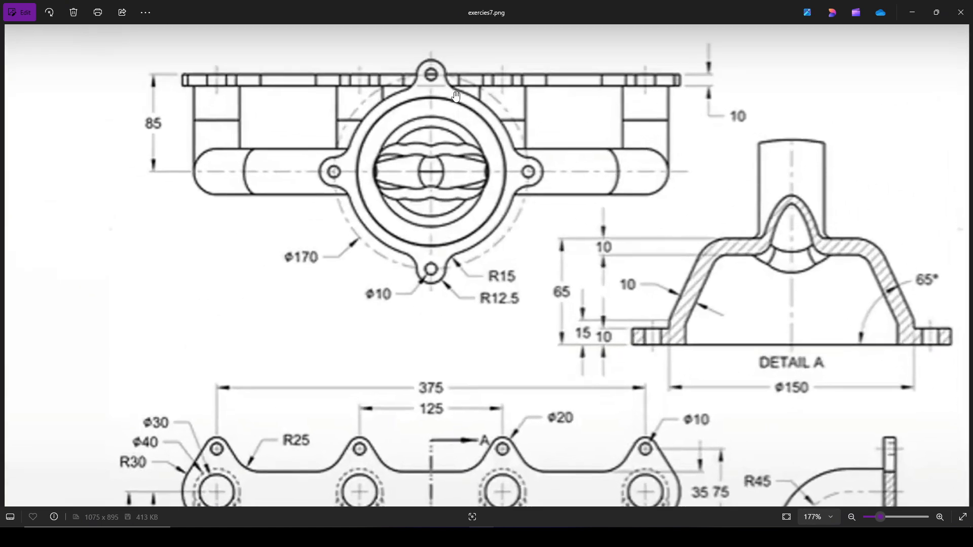
{"action": "key", "text": "alt+Tab"}
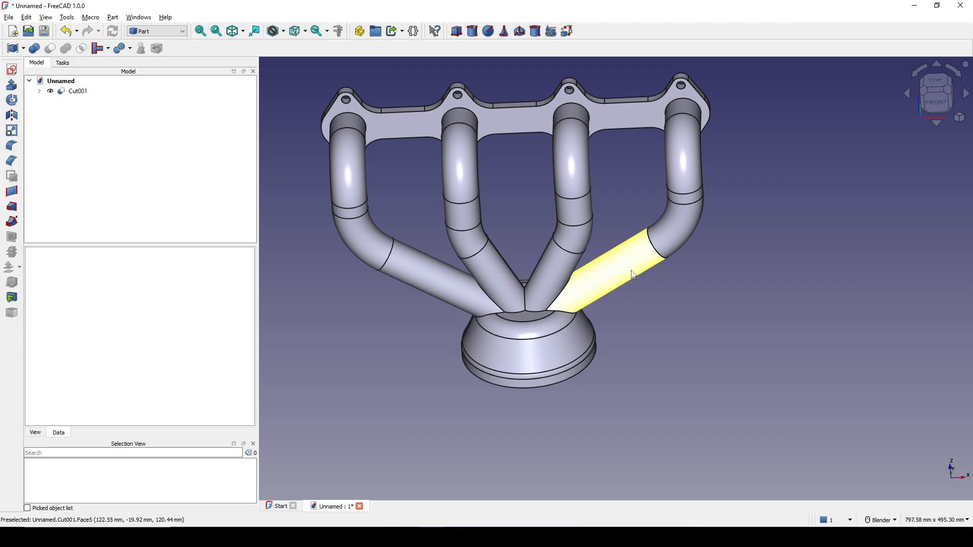
{"action": "middle_click_drag", "start_coordinate": [632, 272], "coordinate": [681, 327]}
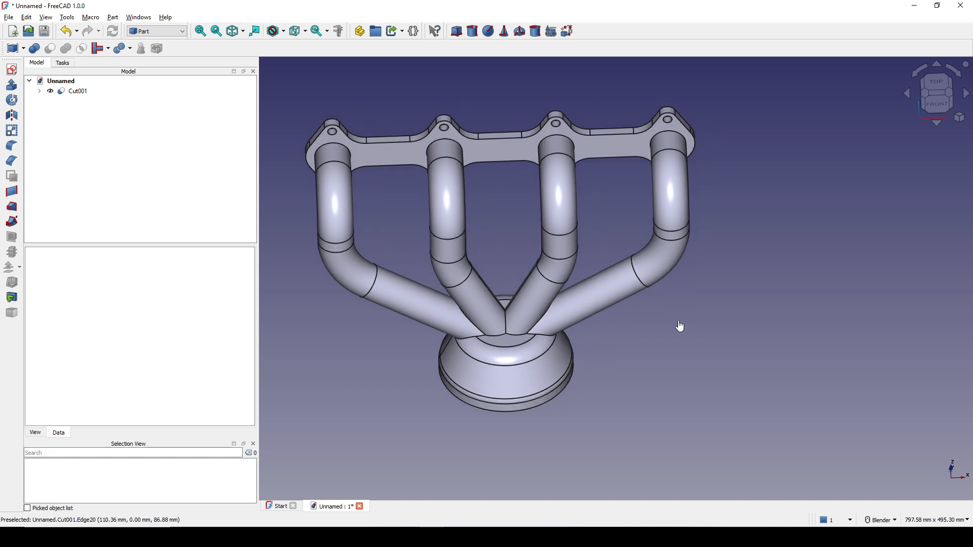
{"action": "left_click", "coordinate": [12, 69]}
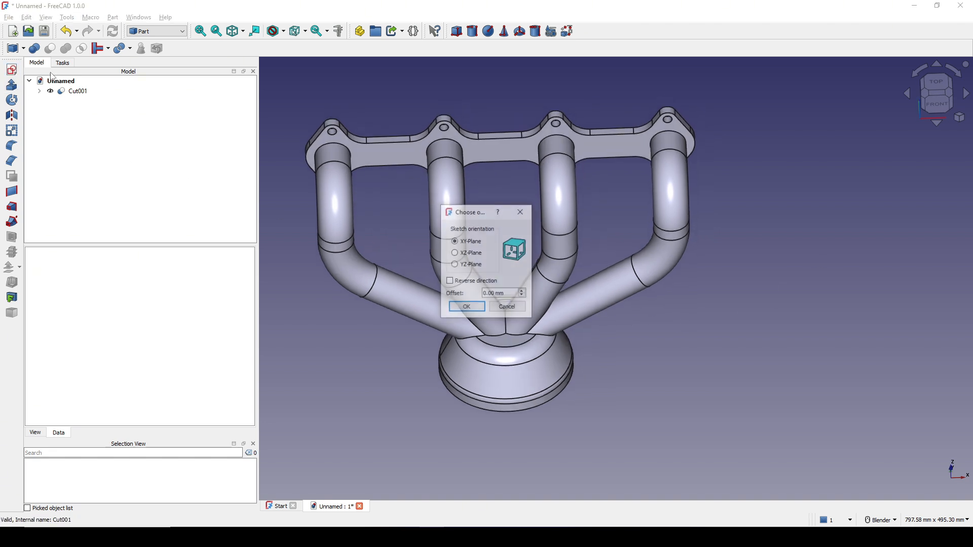
{"action": "left_click", "coordinate": [475, 312]}
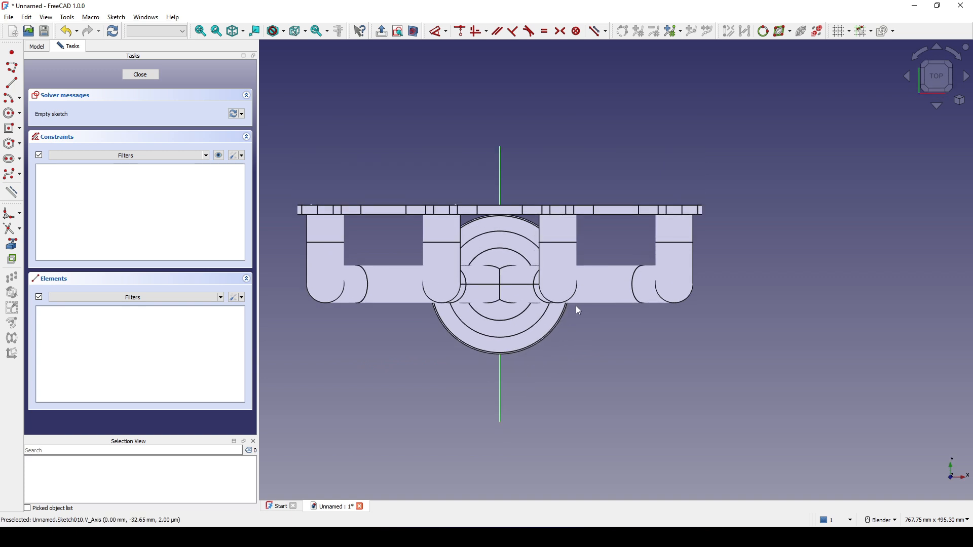
{"action": "left_click", "coordinate": [414, 31]}
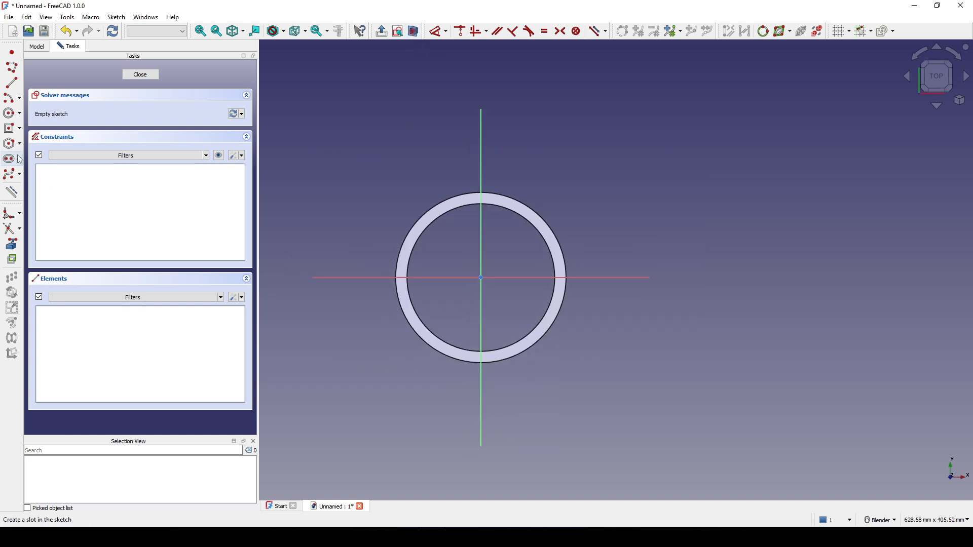
Sketch a circle about 235 mm in diameter centred on the origin
{"action": "left_click", "coordinate": [10, 113]}
{"action": "left_click", "coordinate": [480, 278]}
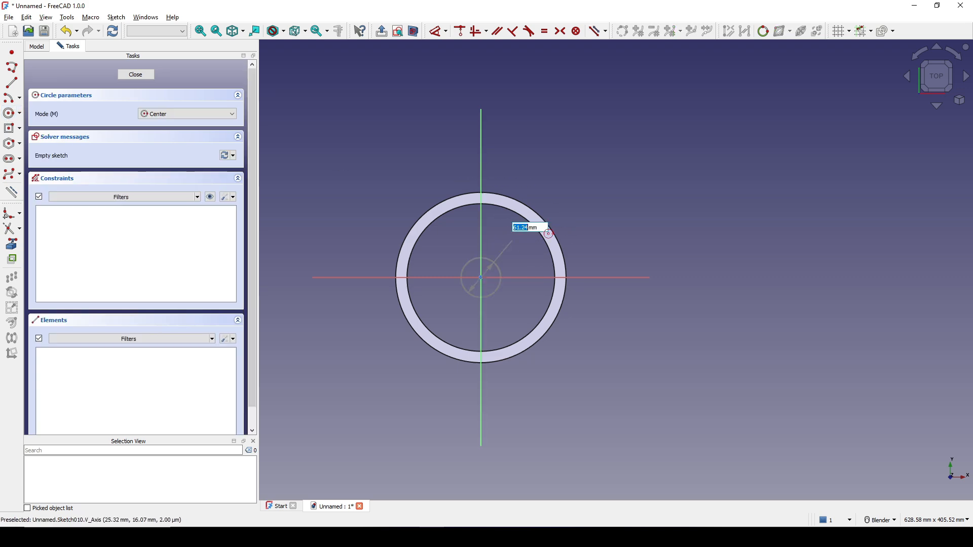
{"action": "left_click", "coordinate": [578, 181]}
Mark up the reference drawing's base flange view to examine the bolt circle diameter, lug radius, hole diameter and lug blend radius
{"action": "key", "text": "alt+Tab"}
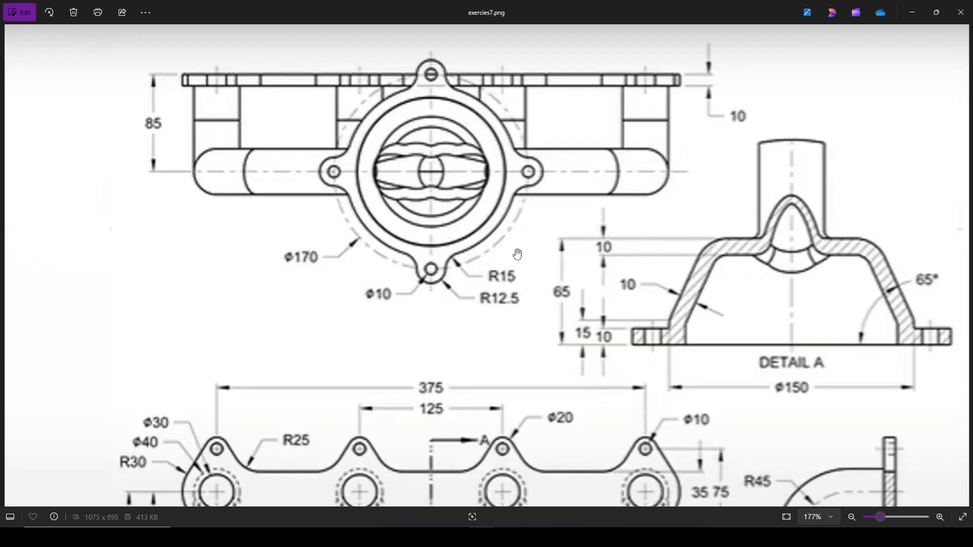
{"action": "key", "text": "Print"}
{"action": "left_click_drag", "start_coordinate": [184, 55], "coordinate": [674, 366]}
{"action": "left_click_drag", "start_coordinate": [319, 249], "coordinate": [313, 248]}
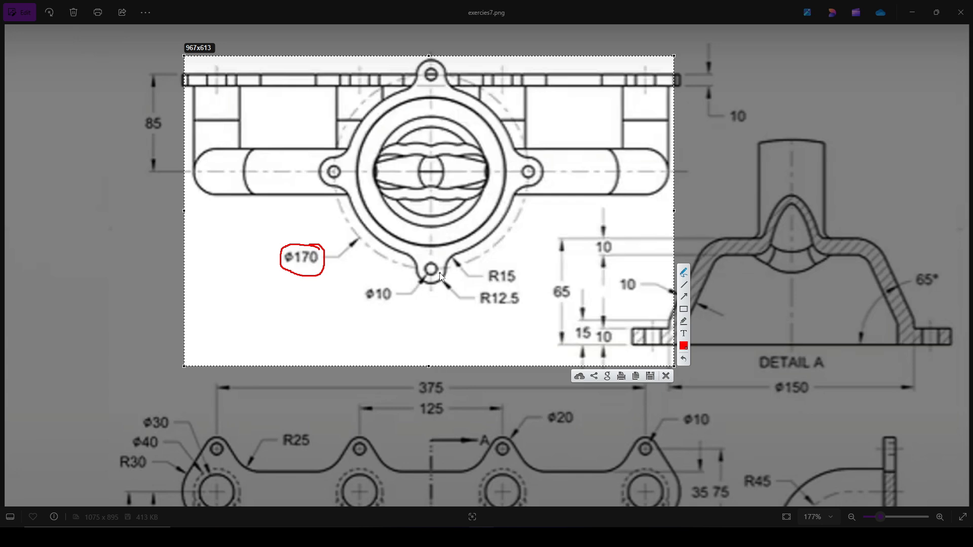
{"action": "left_click_drag", "start_coordinate": [439, 272], "coordinate": [440, 272]}
{"action": "mouse_move", "coordinate": [387, 291]}
{"action": "left_mouse_down"}
{"action": "mouse_move", "coordinate": [383, 303]}
{"action": "mouse_move", "coordinate": [380, 287]}
{"action": "mouse_move", "coordinate": [429, 290]}
{"action": "mouse_move", "coordinate": [447, 269]}
{"action": "left_mouse_up"}
{"action": "left_click_drag", "start_coordinate": [448, 267], "coordinate": [464, 249]}
{"action": "left_click", "coordinate": [666, 376]}
{"action": "key", "text": "alt+Tab"}
Set the origin-centred circle's diameter to 170 mm and convert it to construction geometry
{"action": "middle_click_drag", "start_coordinate": [540, 326], "coordinate": [534, 291], "text": "shift"}
{"action": "left_click", "coordinate": [525, 369]}
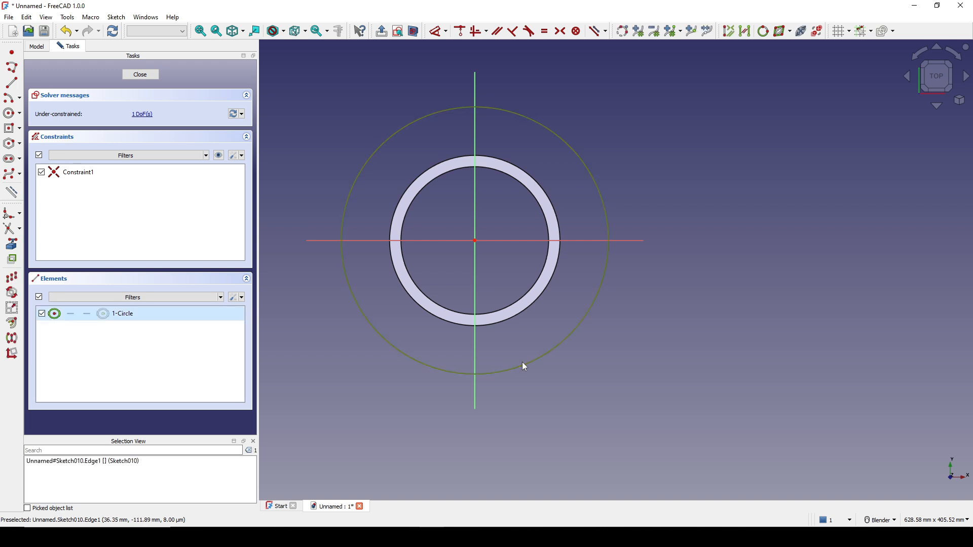
{"action": "key", "text": "d"}
{"action": "left_click", "coordinate": [680, 381]}
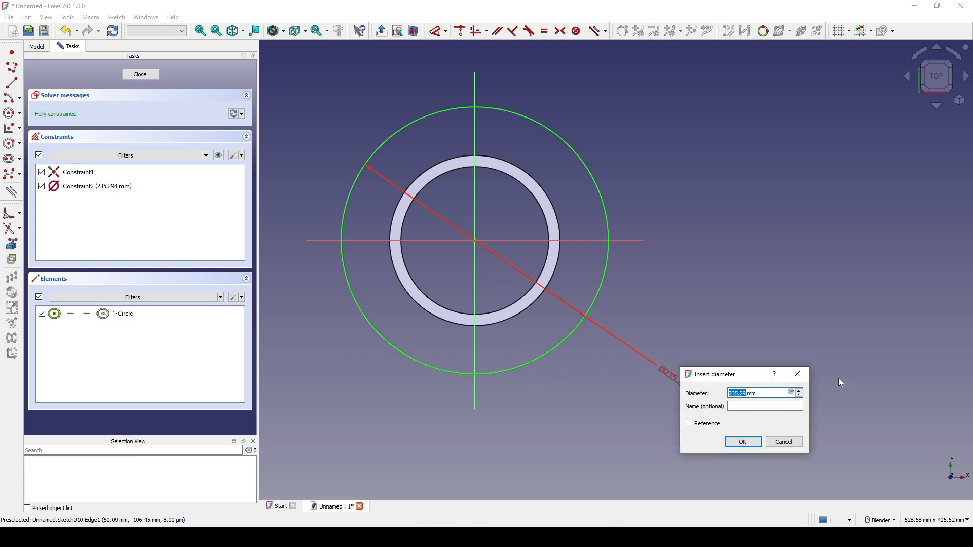
{"action": "key", "text": "alt+Tab"}
{"action": "key", "text": "alt+Tab"}
{"action": "key", "text": "Return"}
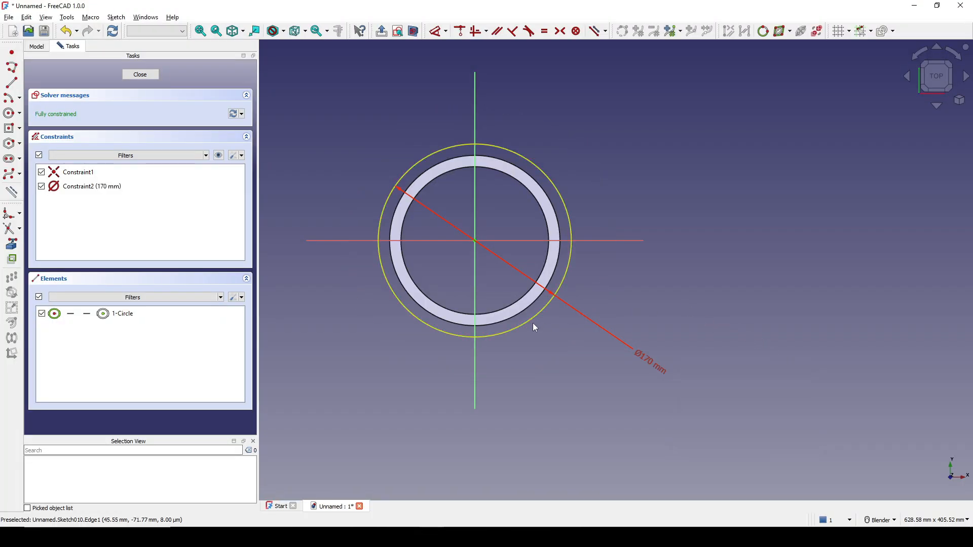
{"action": "left_click", "coordinate": [534, 325]}
{"action": "key", "text": "g"}
{"action": "key", "text": "n"}
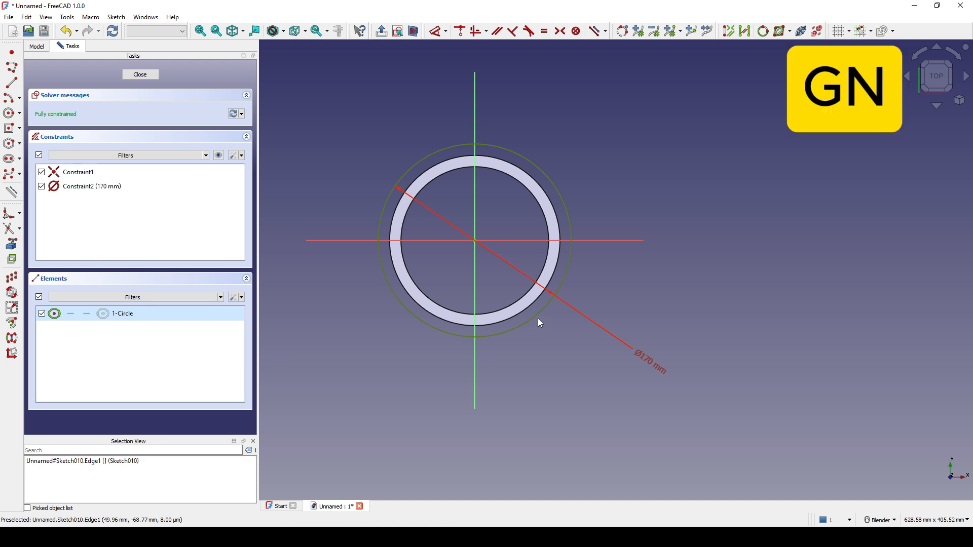
Sketch a small circle about 38 mm in diameter outside the construction circle, below and to the right of its centre
{"action": "scroll", "coordinate": [546, 319], "scroll_direction": "up", "scroll_amount": 2}
{"action": "middle_click_drag", "start_coordinate": [501, 313], "coordinate": [554, 328], "text": "shift"}
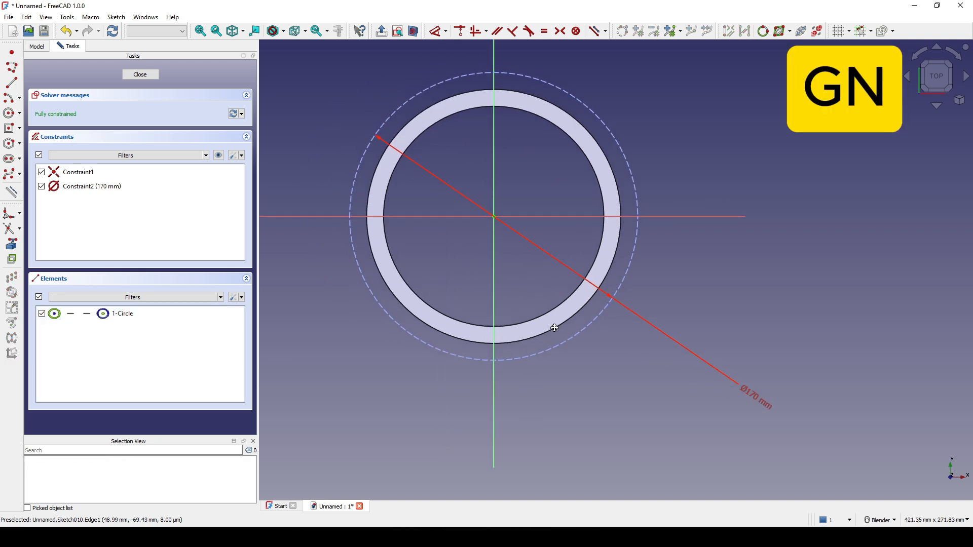
{"action": "left_click", "coordinate": [9, 113]}
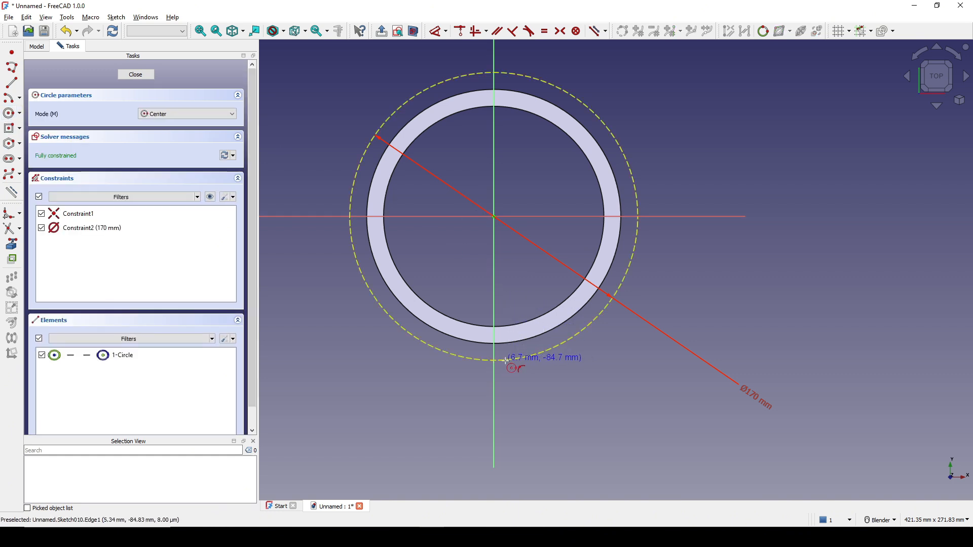
{"action": "left_click", "coordinate": [556, 403]}
{"action": "left_click", "coordinate": [586, 393]}
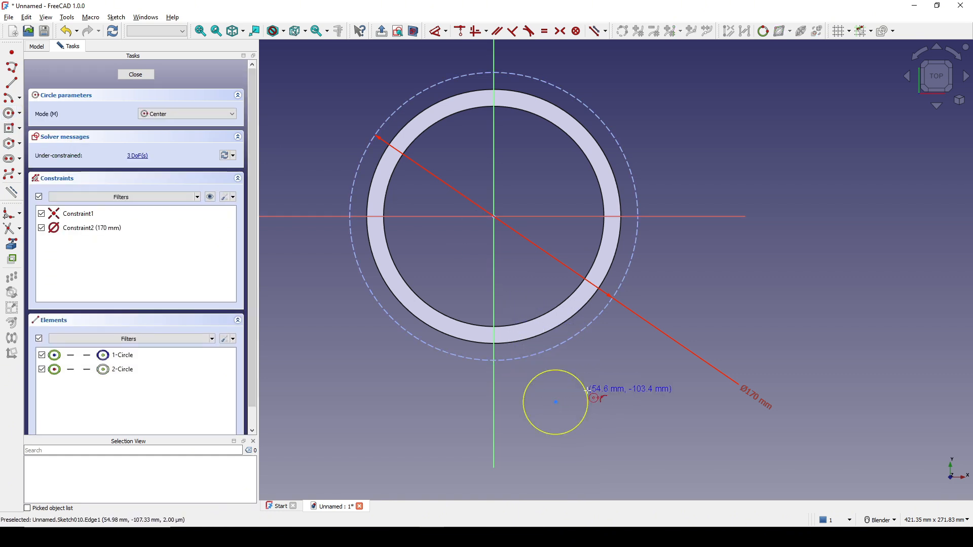
Constrain the small circle's centre to lie on the construction circle and on the vertical axis
{"action": "left_click", "coordinate": [558, 404]}
{"action": "key", "text": "c"}
{"action": "left_click", "coordinate": [547, 352]}
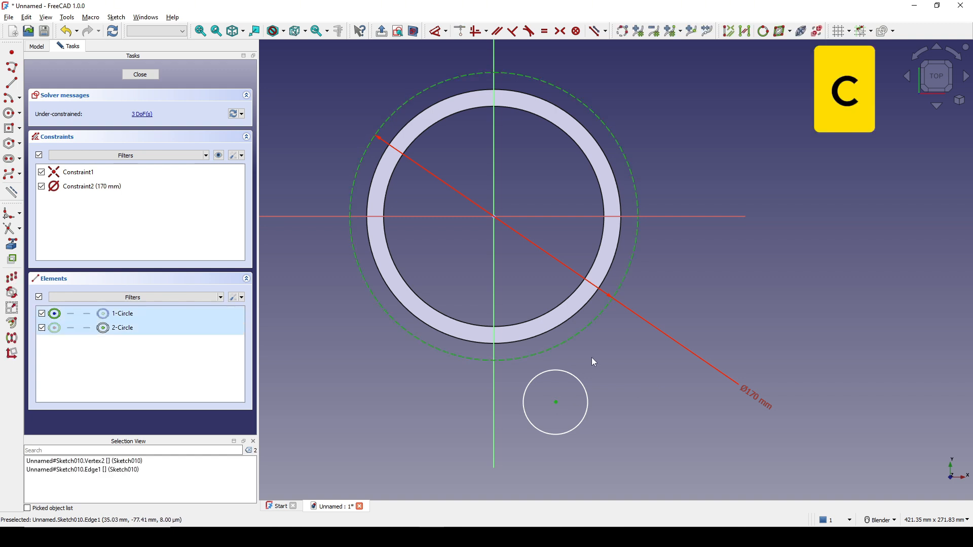
{"action": "left_click", "coordinate": [554, 351]}
{"action": "left_click", "coordinate": [494, 384]}
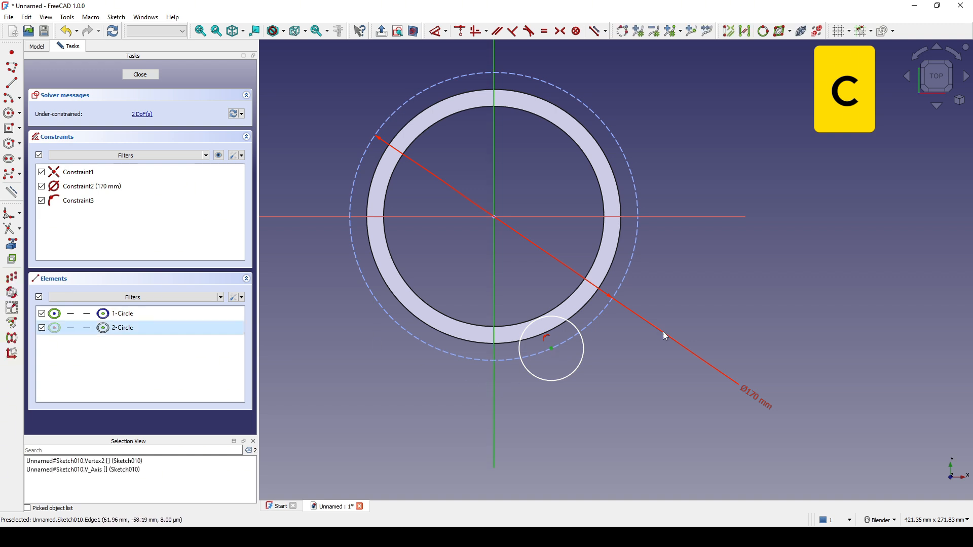
{"action": "key", "text": "c"}
Dimension the small circle's diameter as 25 mm, based on the reference drawing's R12.5 lug
{"action": "scroll", "coordinate": [558, 353], "scroll_direction": "up", "scroll_amount": 3}
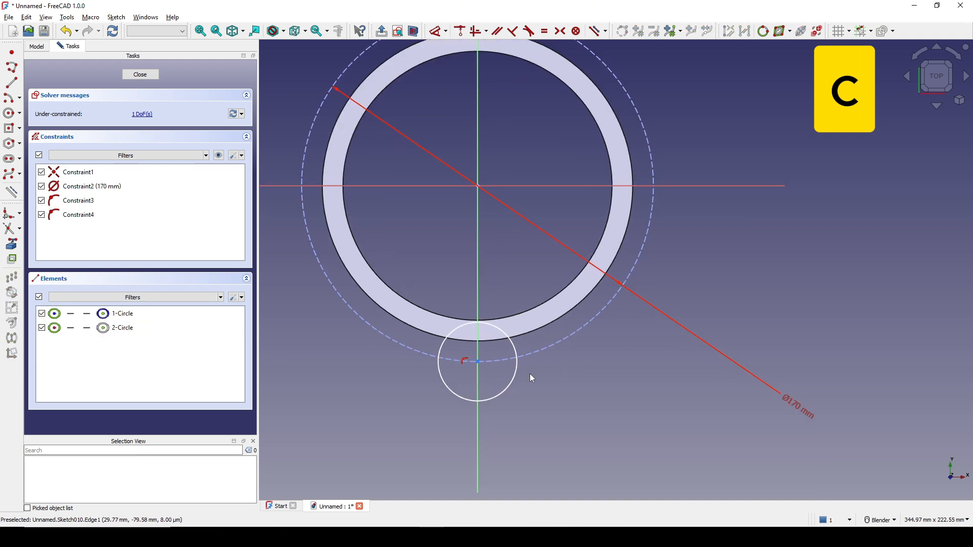
{"action": "left_click", "coordinate": [517, 383]}
{"action": "key", "text": "d"}
{"action": "left_click", "coordinate": [590, 399]}
{"action": "key", "text": "alt+Tab"}
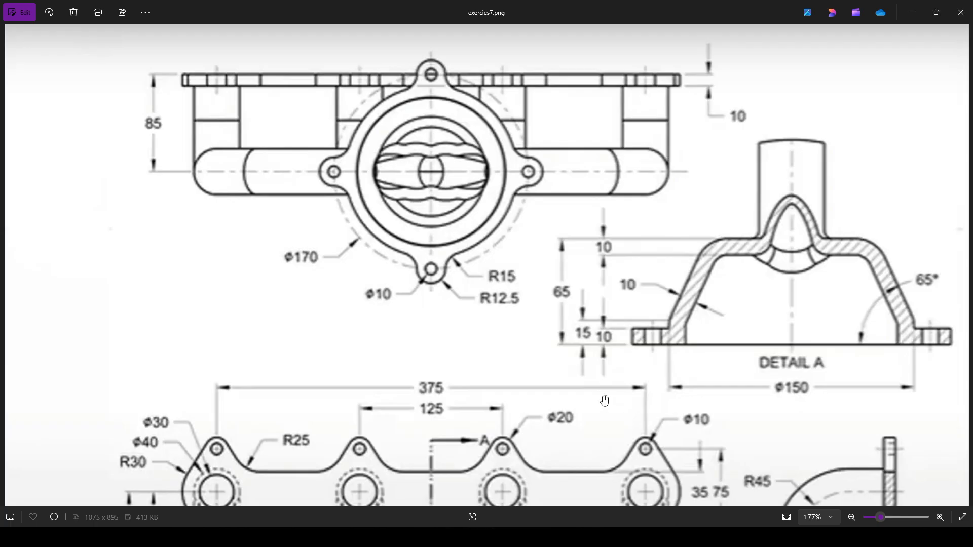
{"action": "key", "text": "alt+Tab"}
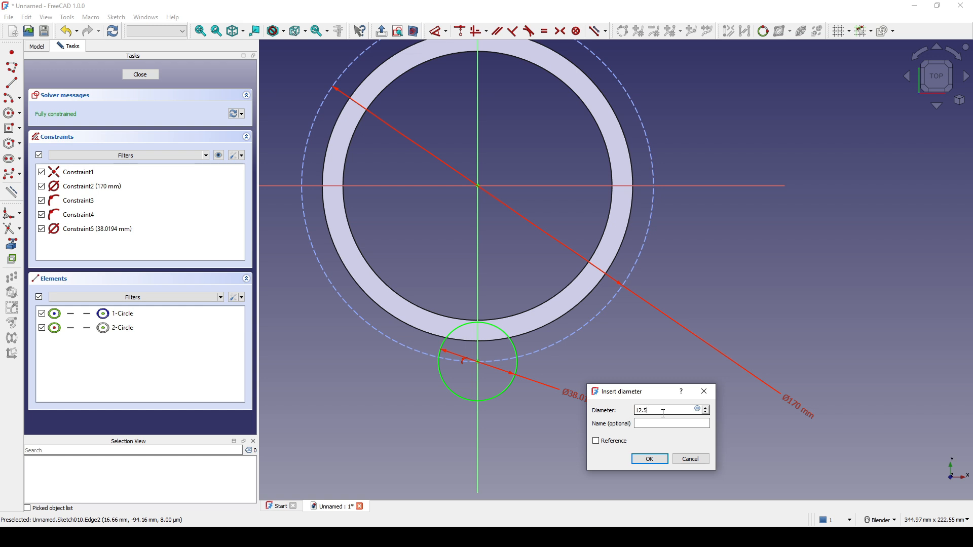
{"action": "key", "text": "Return"}
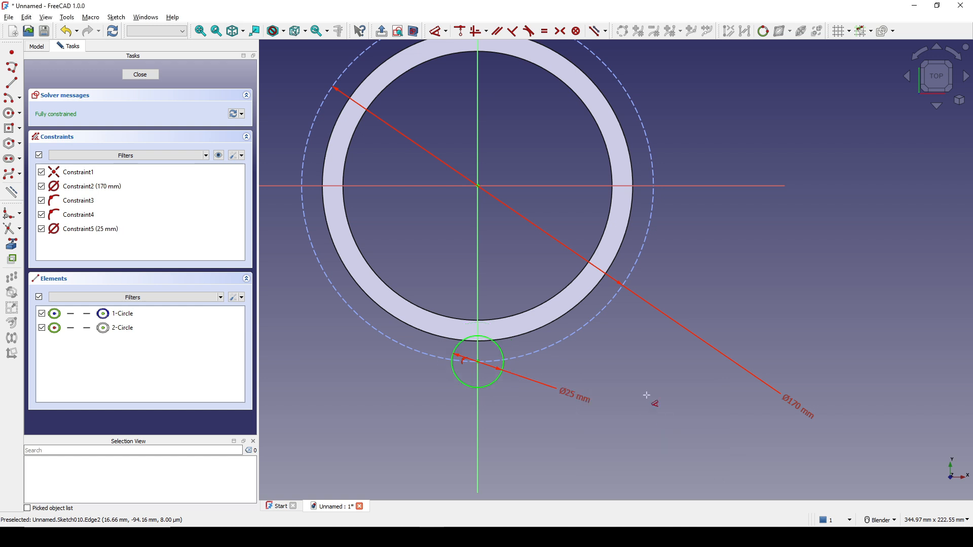
Add a circle concentric with the 25 mm lug circle and set its diameter to 10 mm for the bolt hole
{"action": "key", "text": "alt+Tab"}
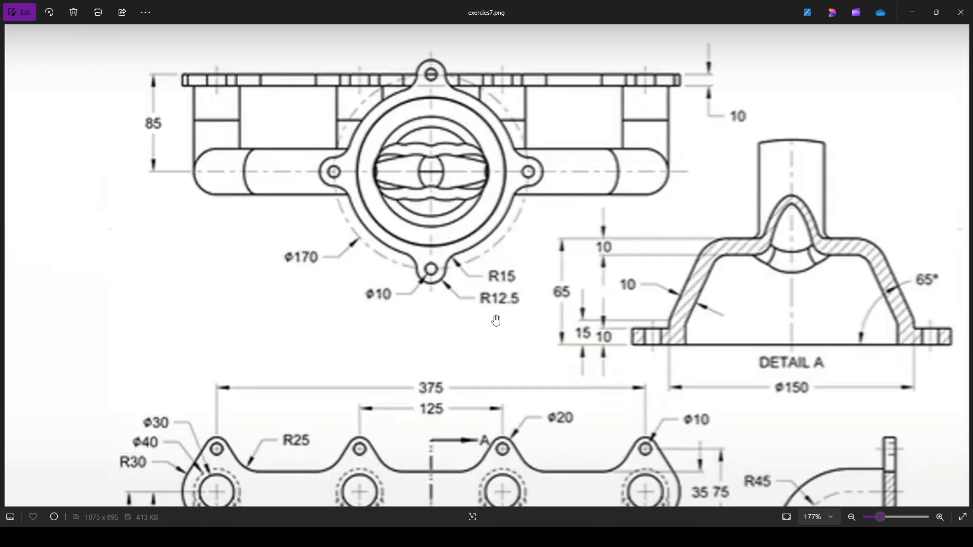
{"action": "key", "text": "alt+Tab"}
{"action": "scroll", "coordinate": [531, 368], "scroll_direction": "up", "scroll_amount": 3}
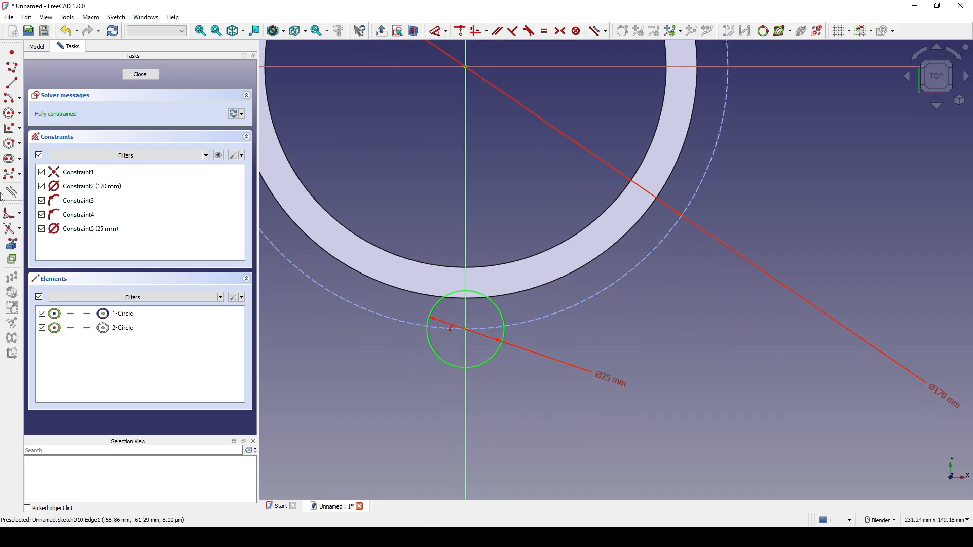
{"action": "left_click", "coordinate": [9, 113]}
{"action": "scroll", "coordinate": [462, 329], "scroll_direction": "up", "scroll_amount": 2}
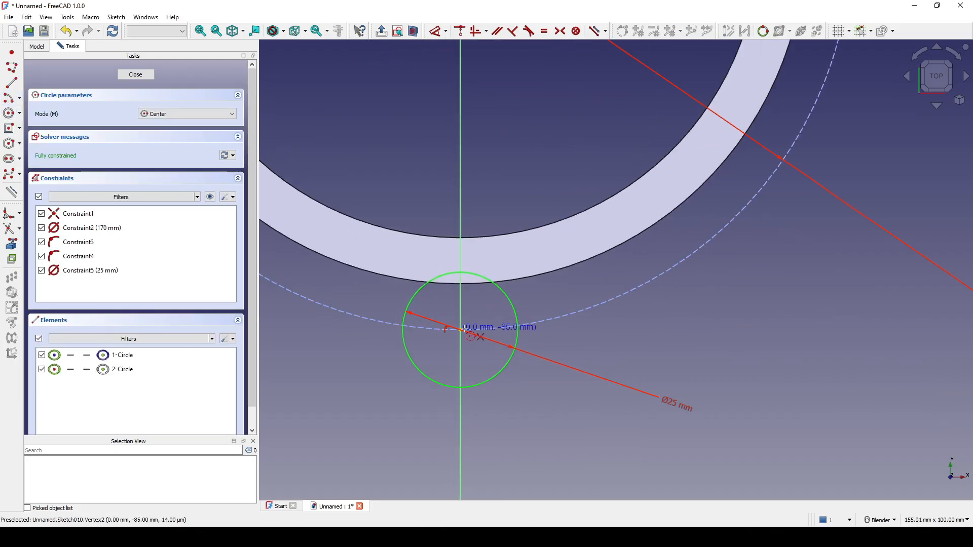
{"action": "left_click", "coordinate": [461, 330]}
{"action": "left_click", "coordinate": [484, 317]}
{"action": "key", "text": "d"}
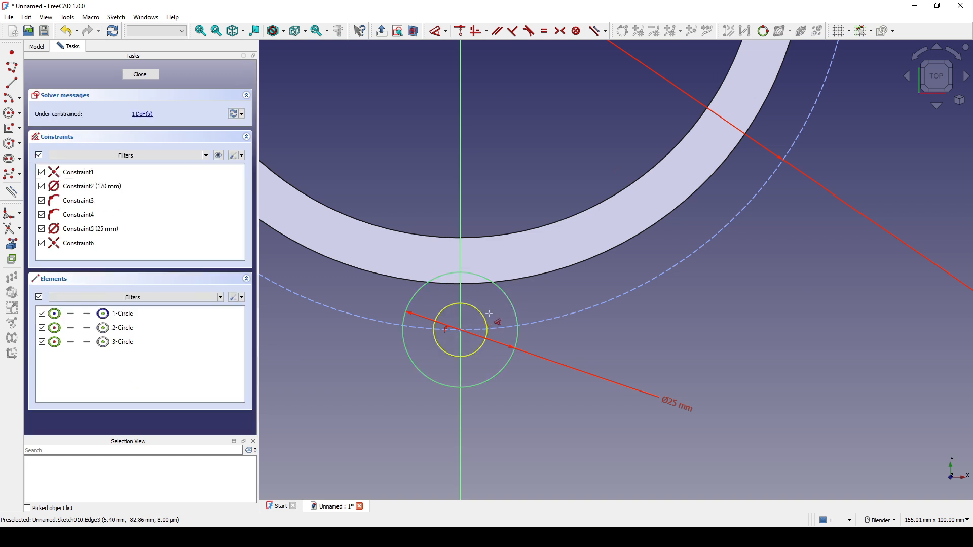
{"action": "left_click", "coordinate": [487, 318]}
{"action": "left_click", "coordinate": [510, 304]}
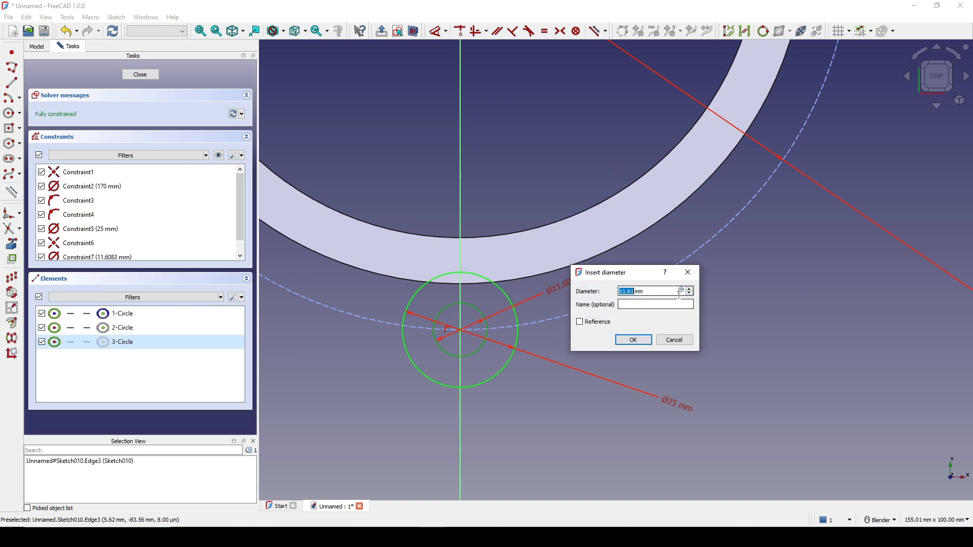
{"action": "type", "text": "10"}
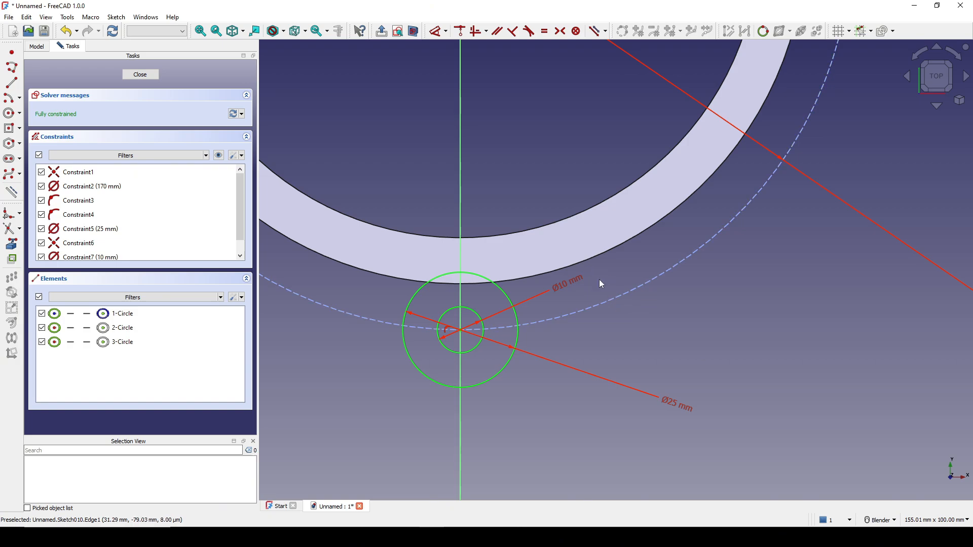
Project the base ring's outer edge into the sketch as external geometry, and move the 10 mm dimension label below the lug circle
{"action": "scroll", "coordinate": [599, 279], "scroll_direction": "down", "scroll_amount": 2}
{"action": "middle_click_drag", "start_coordinate": [598, 285], "coordinate": [592, 315], "text": "shift"}
{"action": "key", "text": "alt+Tab"}
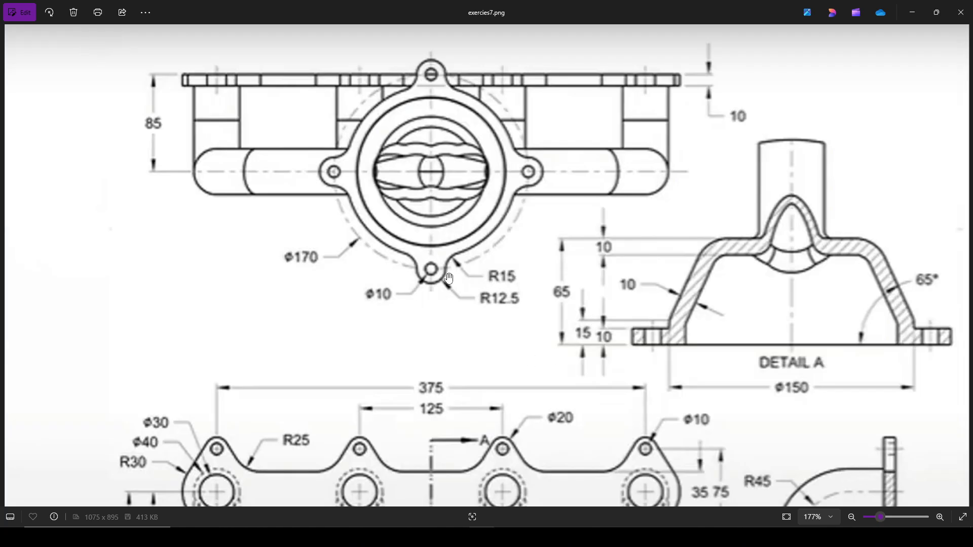
{"action": "key", "text": "alt+Tab"}
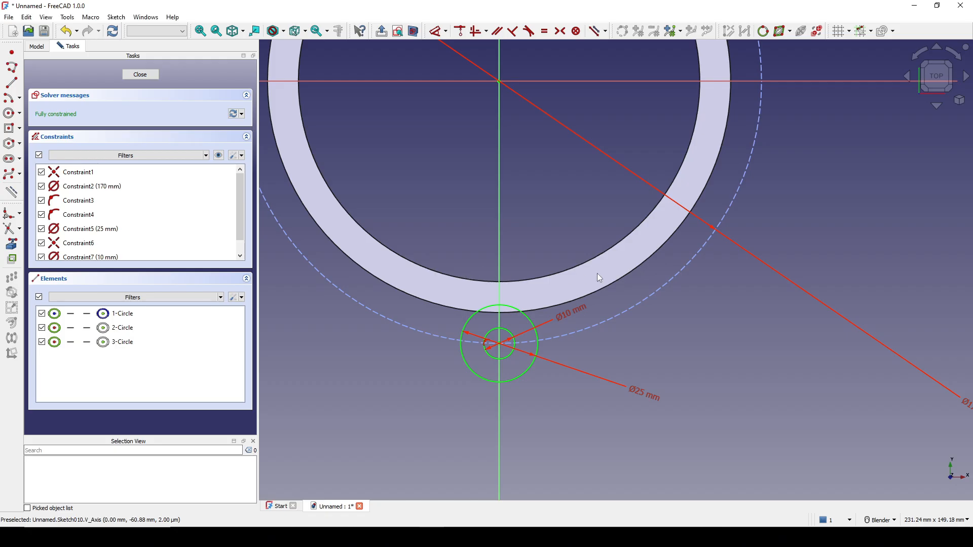
{"action": "middle_click_drag", "start_coordinate": [599, 278], "coordinate": [577, 280], "text": "shift"}
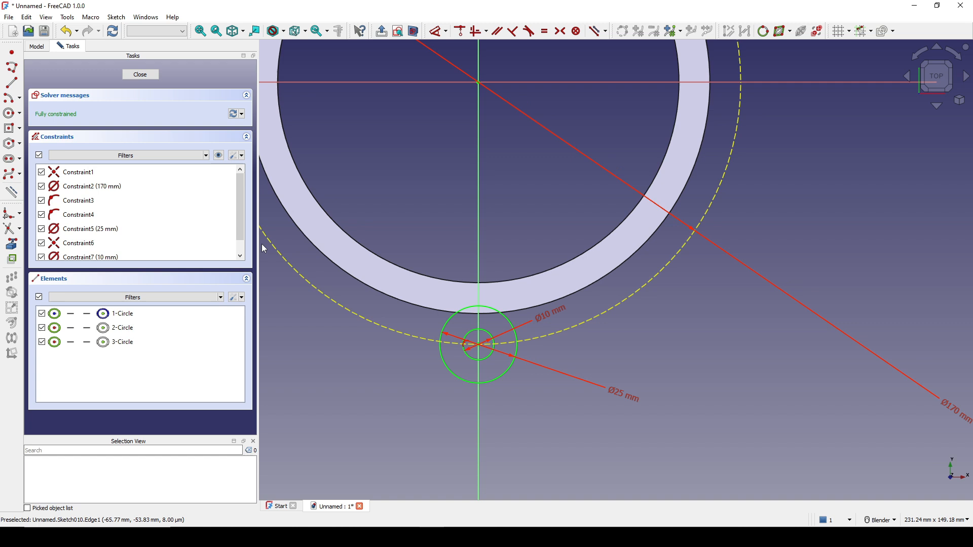
{"action": "left_click", "coordinate": [22, 249]}
{"action": "left_click", "coordinate": [593, 292]}
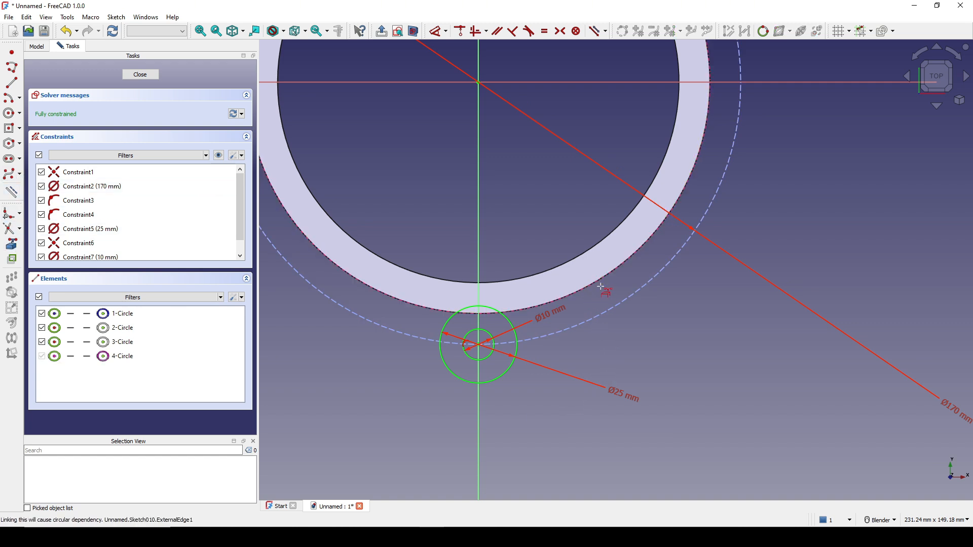
{"action": "scroll", "coordinate": [605, 289], "scroll_direction": "up", "scroll_amount": 2}
{"action": "left_click_drag", "start_coordinate": [555, 291], "coordinate": [573, 435]}
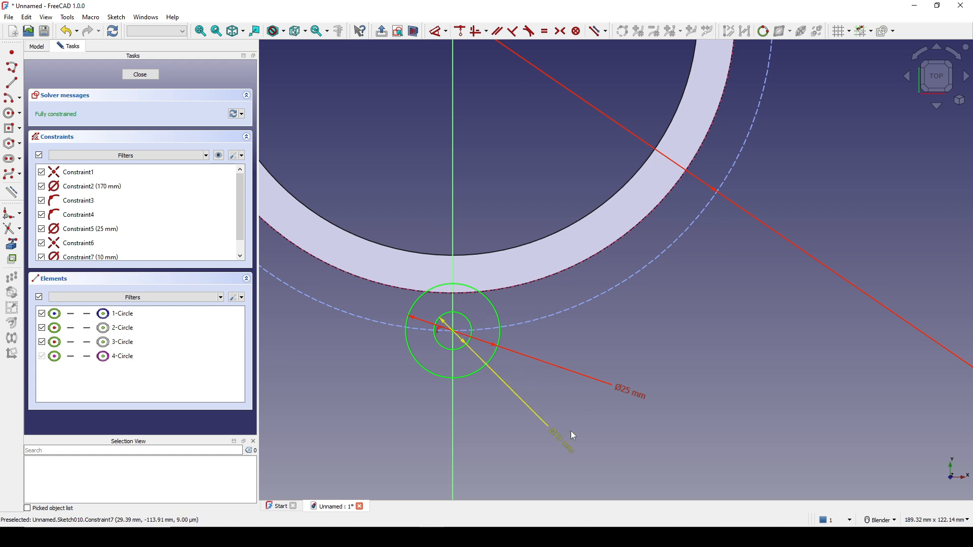
Draw two three-point arcs, one on each side, joining the 25 mm lug circle to the ring's outer edge
{"action": "left_click", "coordinate": [20, 99]}
{"action": "left_click", "coordinate": [38, 105]}
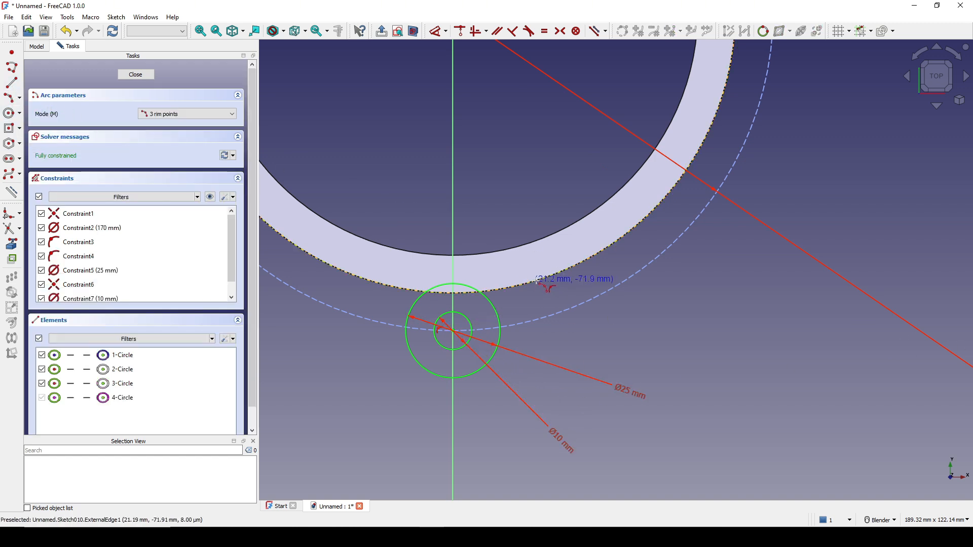
{"action": "scroll", "coordinate": [519, 282], "scroll_direction": "up", "scroll_amount": 2}
{"action": "left_click", "coordinate": [495, 326]}
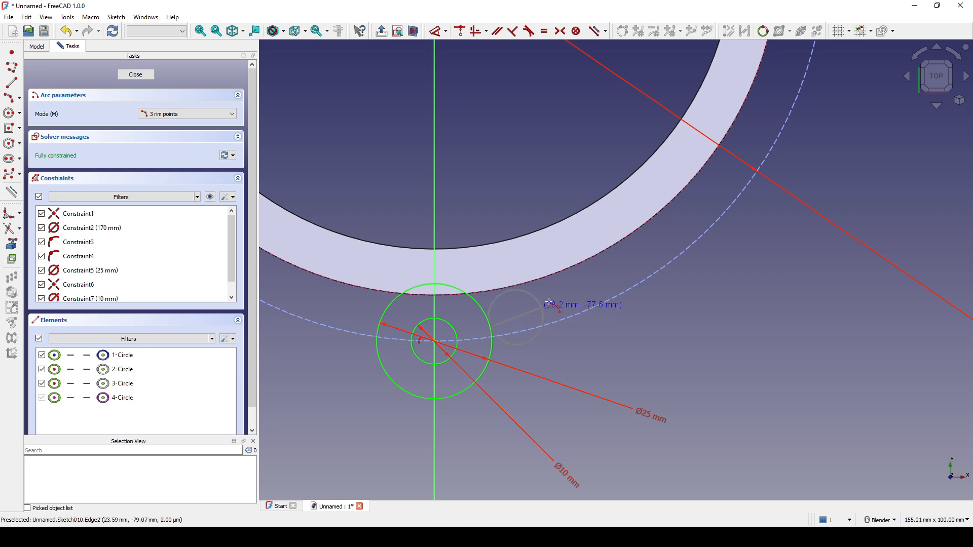
{"action": "left_click", "coordinate": [520, 292]}
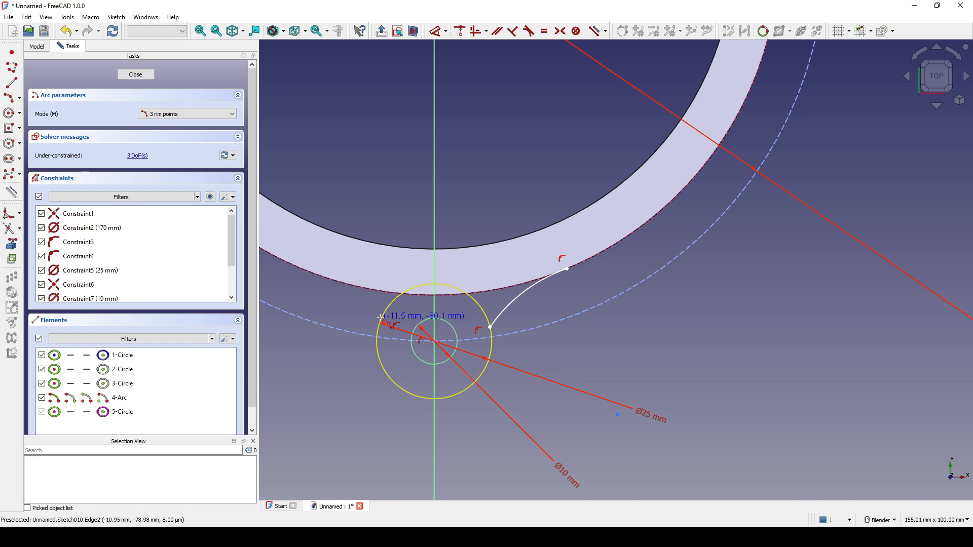
{"action": "left_click", "coordinate": [308, 272]}
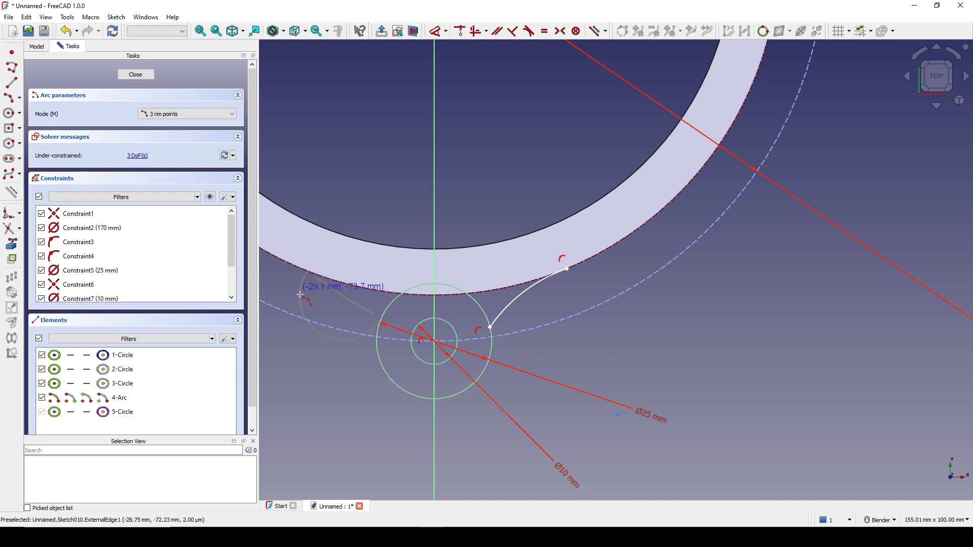
{"action": "left_click", "coordinate": [354, 296]}
Constrain both side arcs tangent to the ring's outer edge and to the 25 mm lug circle
{"action": "scroll", "coordinate": [613, 310], "scroll_direction": "up", "scroll_amount": 2}
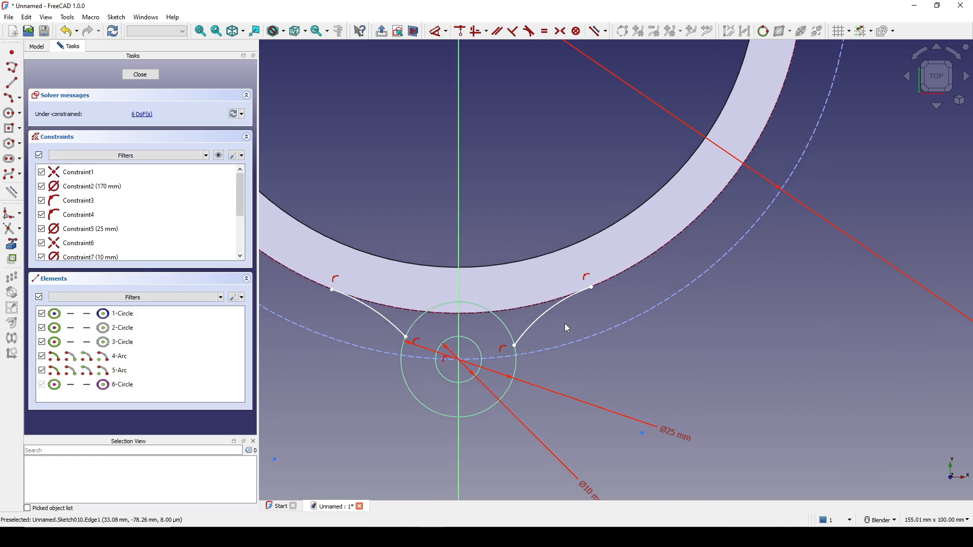
{"action": "middle_click_drag", "start_coordinate": [344, 331], "coordinate": [367, 341], "text": "shift"}
{"action": "key", "text": "t"}
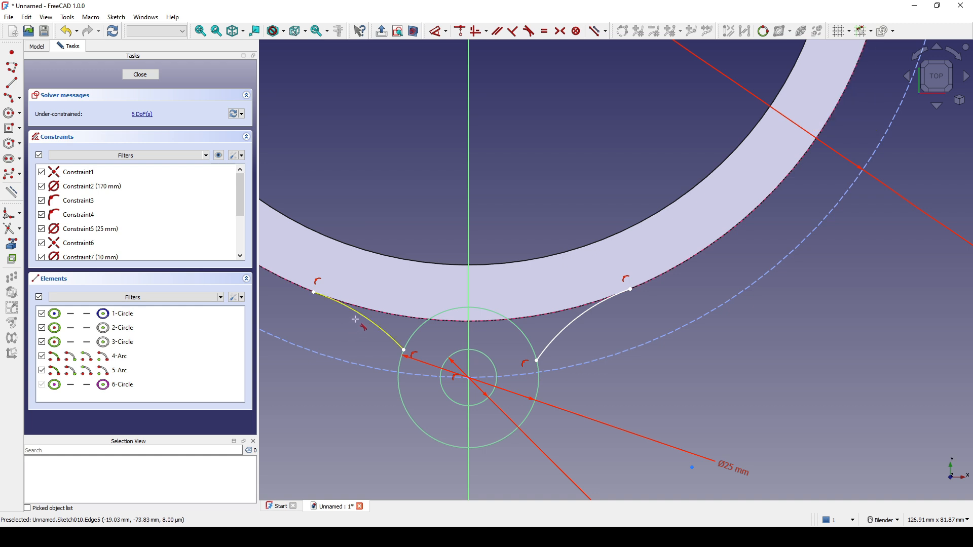
{"action": "left_click", "coordinate": [357, 323]}
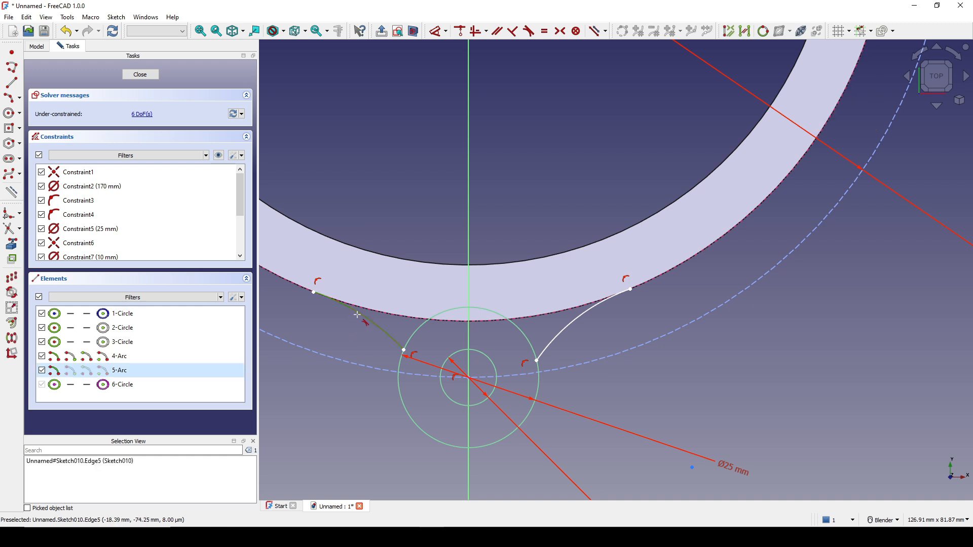
{"action": "left_click", "coordinate": [364, 308]}
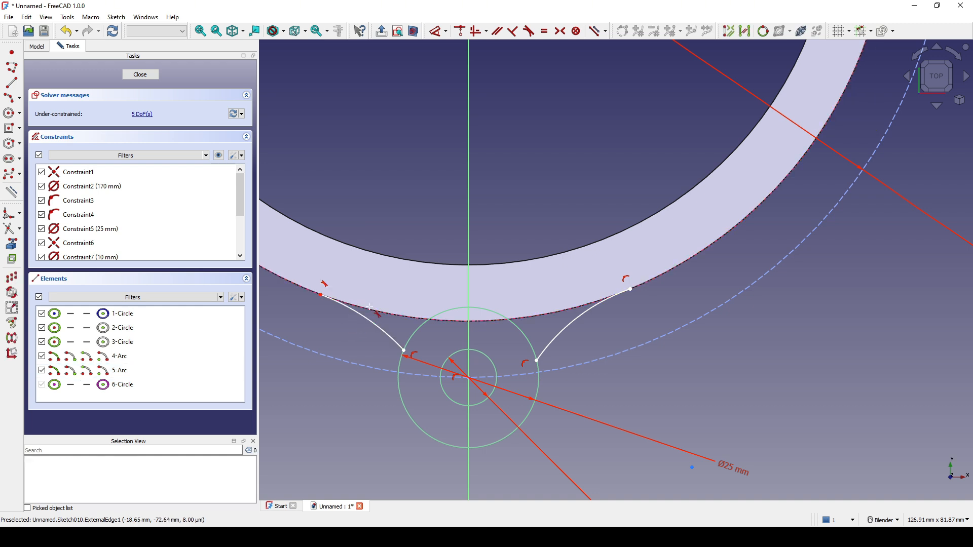
{"action": "left_click", "coordinate": [380, 333]}
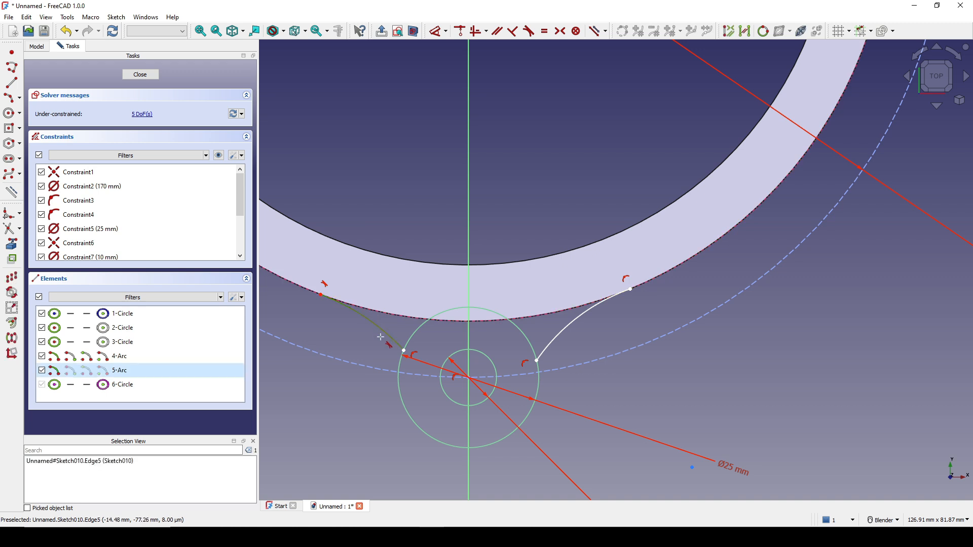
{"action": "left_click", "coordinate": [395, 359]}
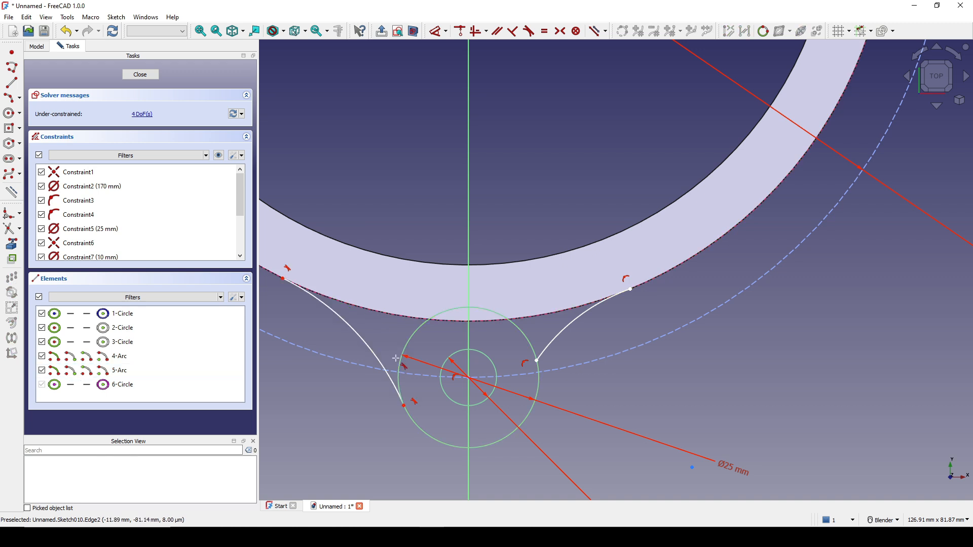
{"action": "left_click", "coordinate": [573, 334]}
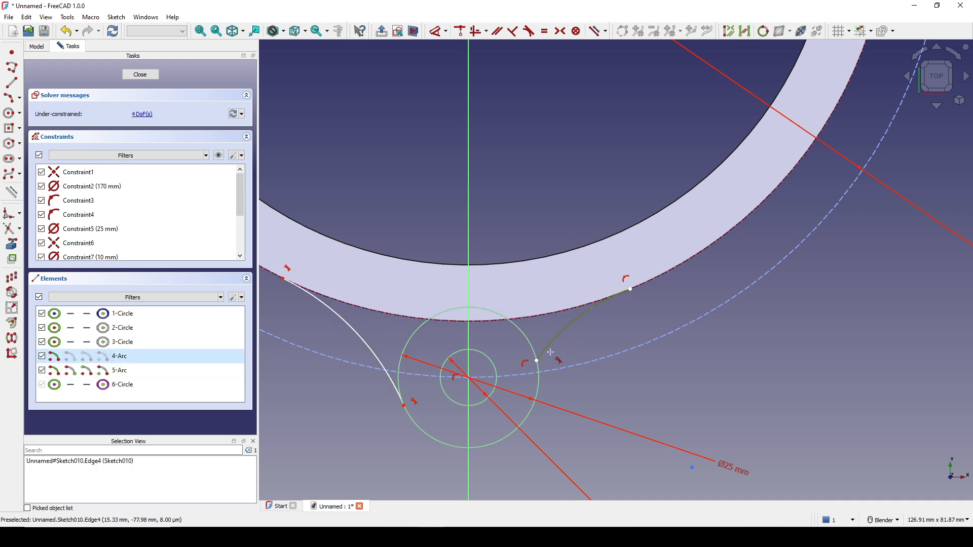
{"action": "left_click", "coordinate": [539, 385]}
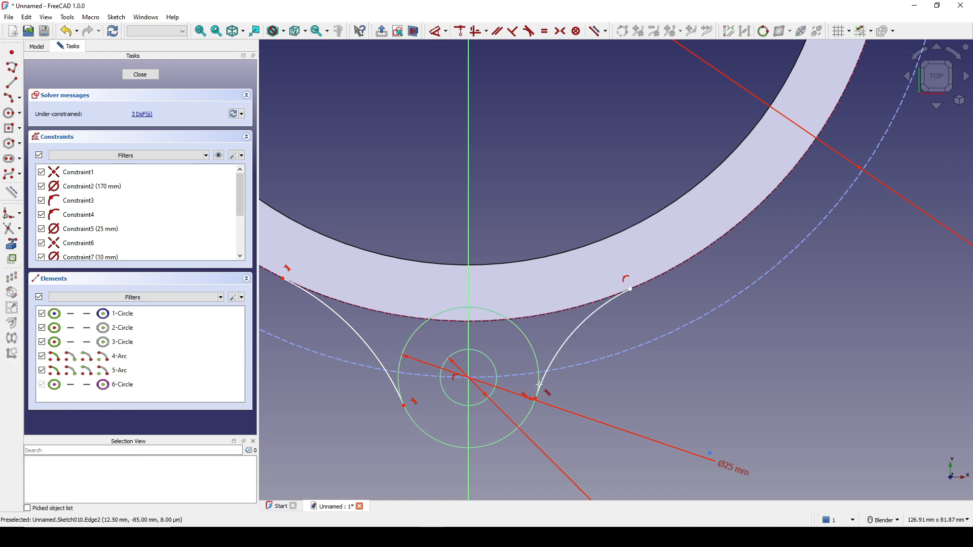
{"action": "left_click", "coordinate": [653, 282]}
Make the two side arcs equal and set their radius to 15 mm, based on the reference drawing
{"action": "scroll", "coordinate": [646, 307], "scroll_direction": "down", "scroll_amount": 2}
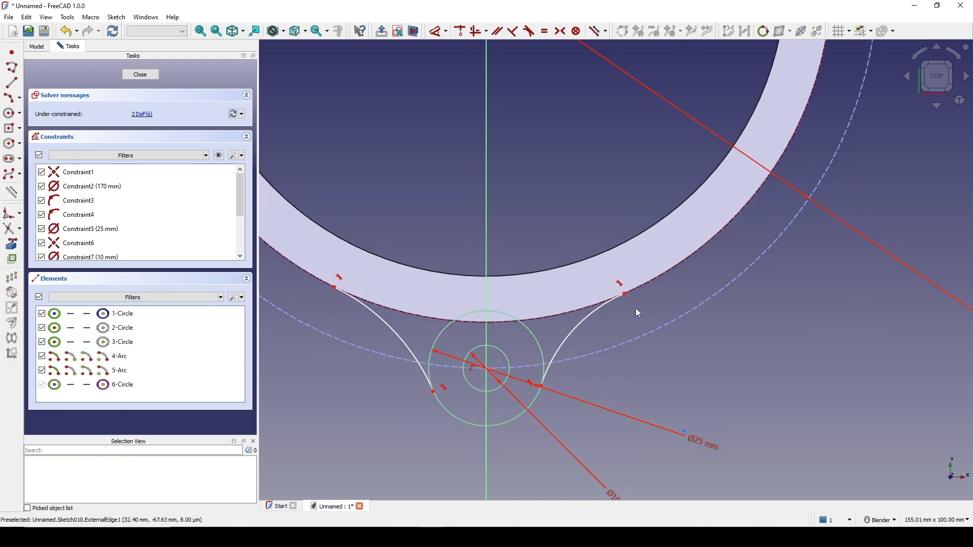
{"action": "left_click", "coordinate": [583, 325]}
{"action": "left_click", "coordinate": [411, 348]}
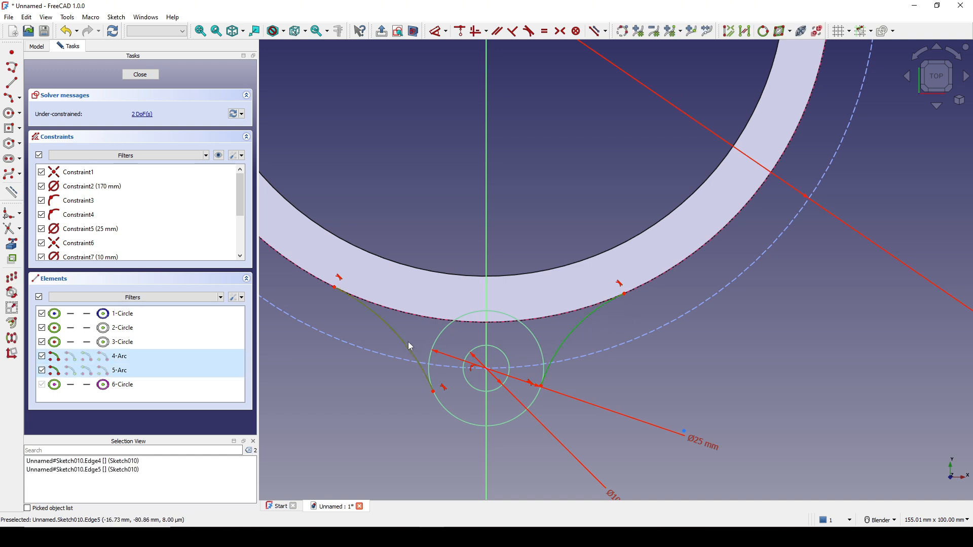
{"action": "key", "text": "e"}
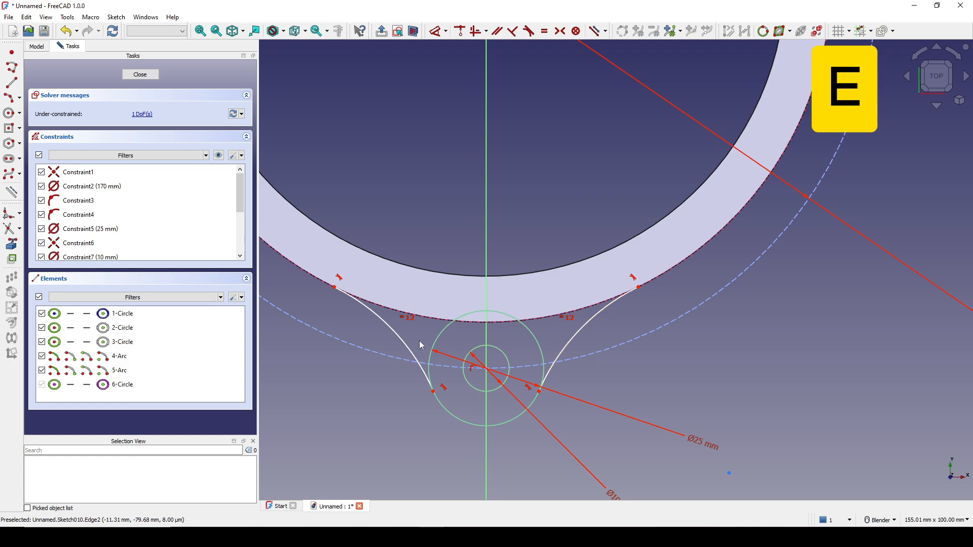
{"action": "left_click", "coordinate": [410, 345]}
{"action": "key", "text": "d"}
{"action": "left_click", "coordinate": [565, 227]}
{"action": "key", "text": "alt+Tab"}
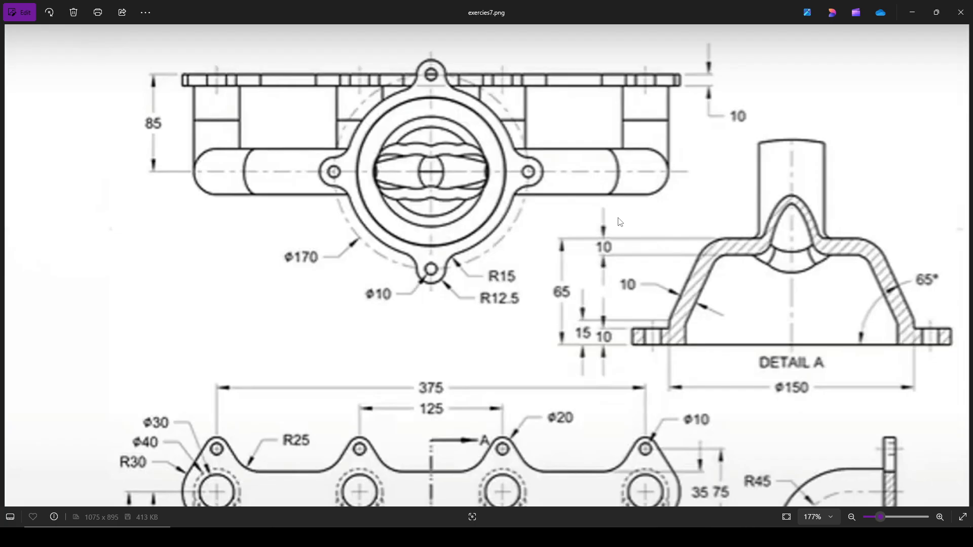
{"action": "key", "text": "alt+Tab"}
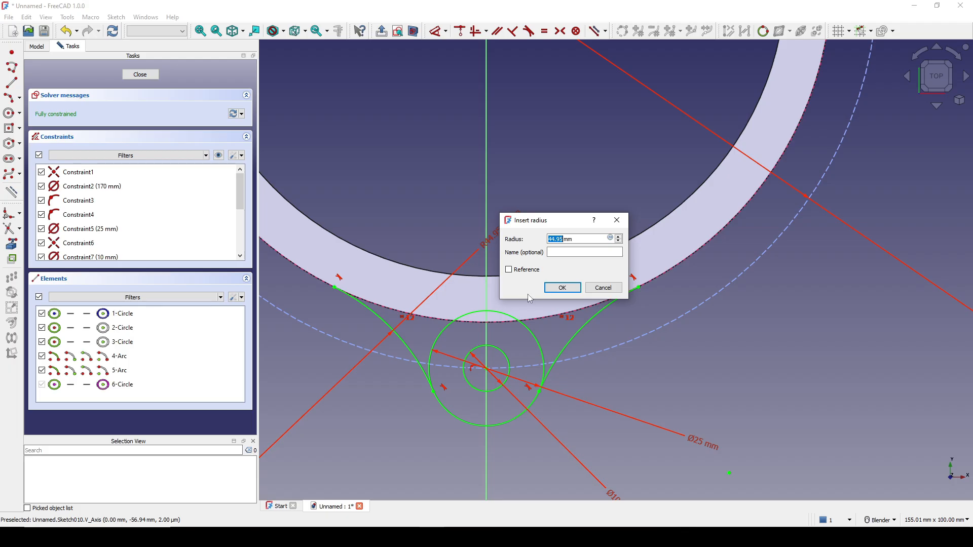
{"action": "left_click", "coordinate": [570, 290]}
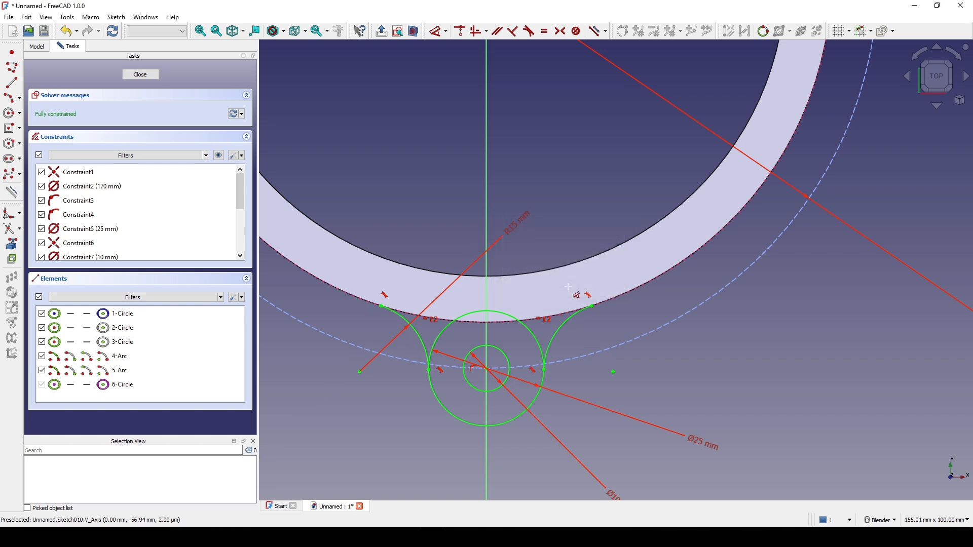
Trim away the upper part of the 25 mm lug circle between the two side arcs and check the trimmed joints
{"action": "middle_click_drag", "start_coordinate": [606, 320], "coordinate": [606, 298], "text": "shift"}
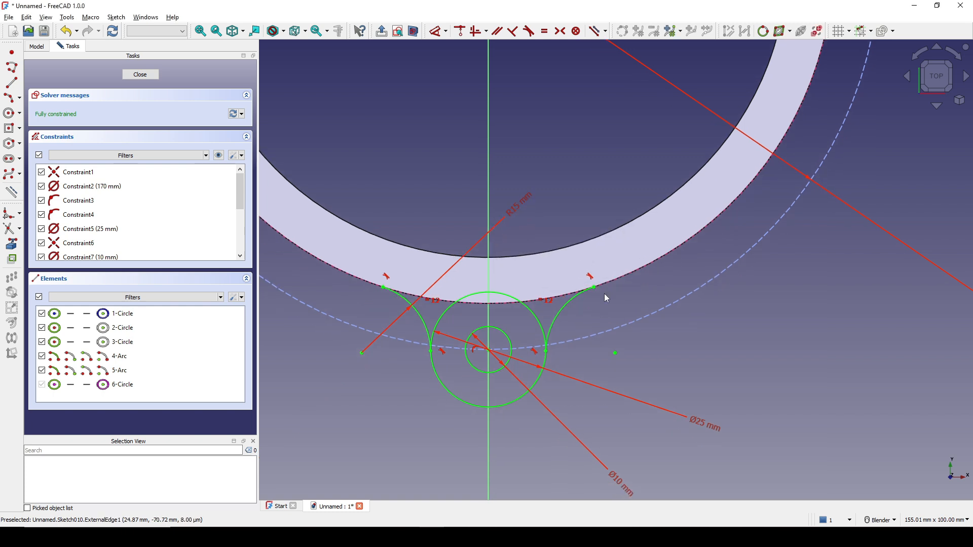
{"action": "left_click", "coordinate": [10, 231]}
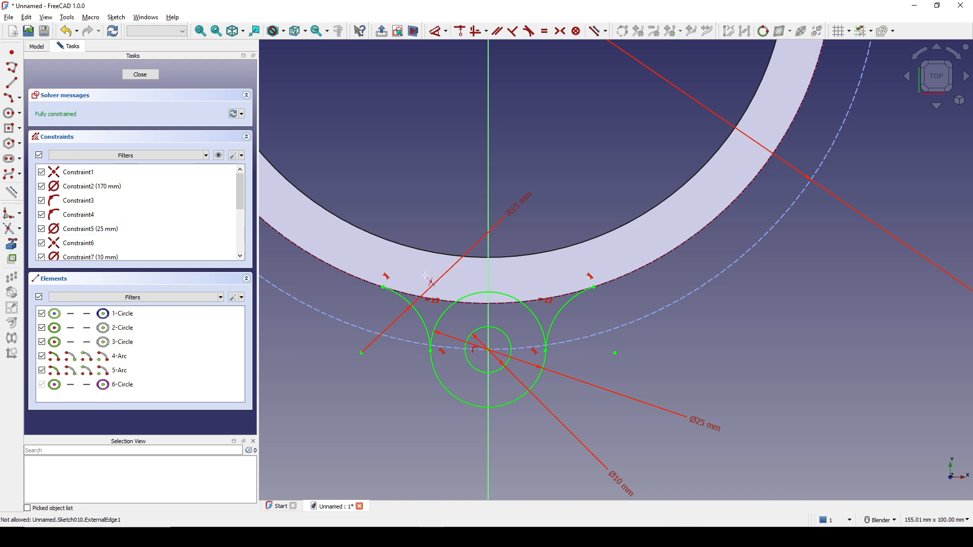
{"action": "left_click", "coordinate": [463, 294]}
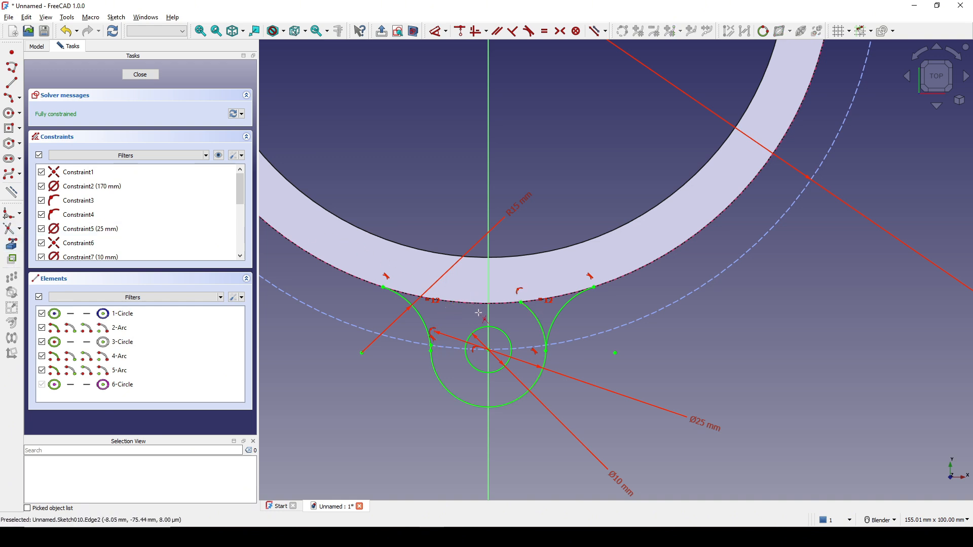
{"action": "left_click", "coordinate": [527, 310]}
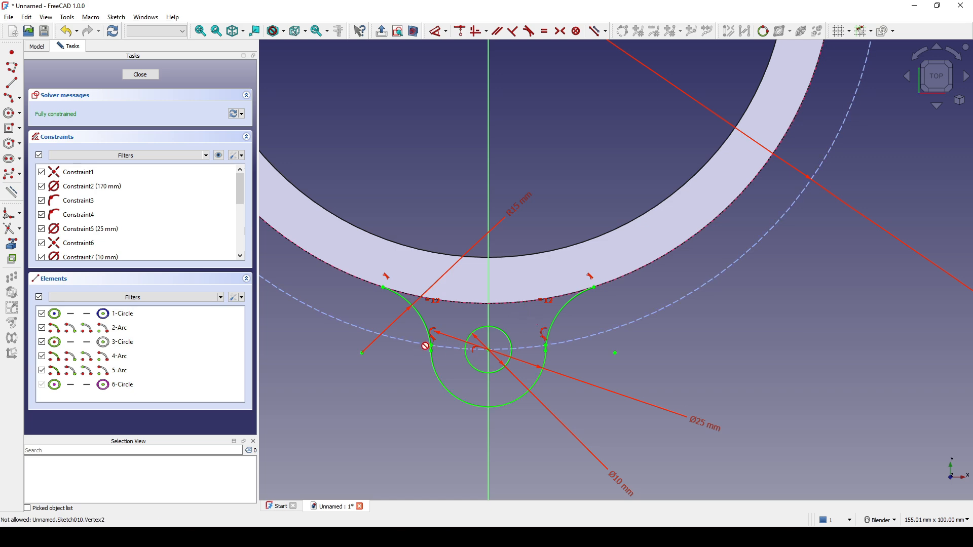
{"action": "scroll", "coordinate": [425, 346], "scroll_direction": "up", "scroll_amount": 10}
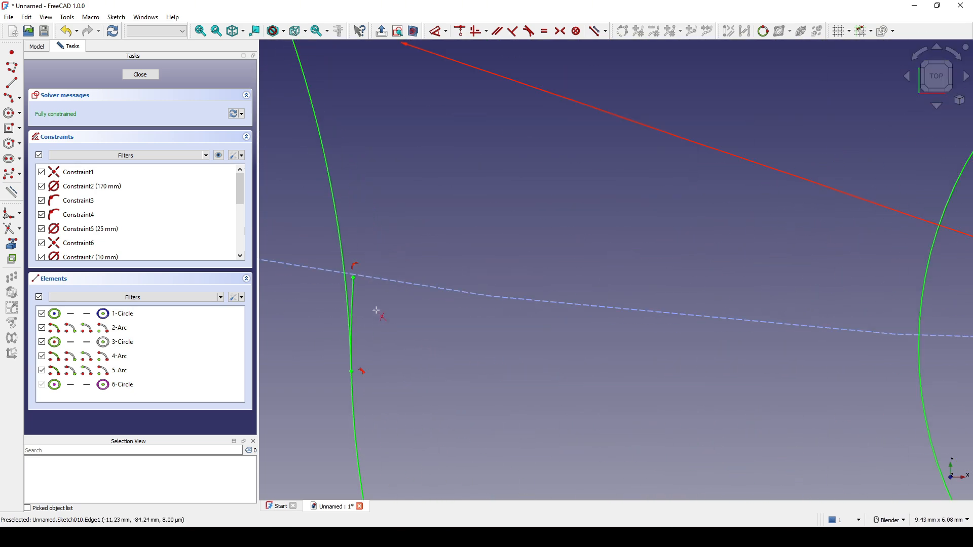
{"action": "scroll", "coordinate": [429, 322], "scroll_direction": "down", "scroll_amount": 7}
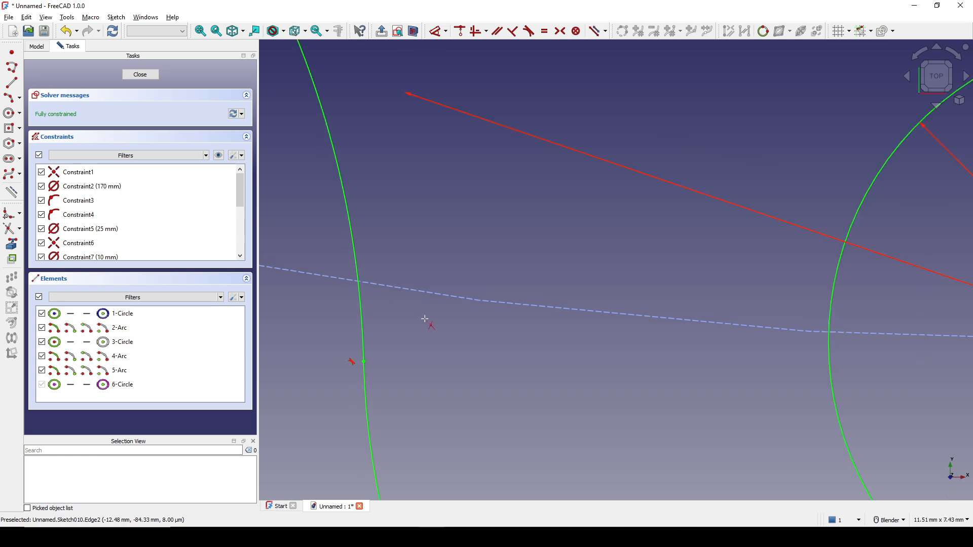
{"action": "scroll", "coordinate": [516, 334], "scroll_direction": "up", "scroll_amount": 7}
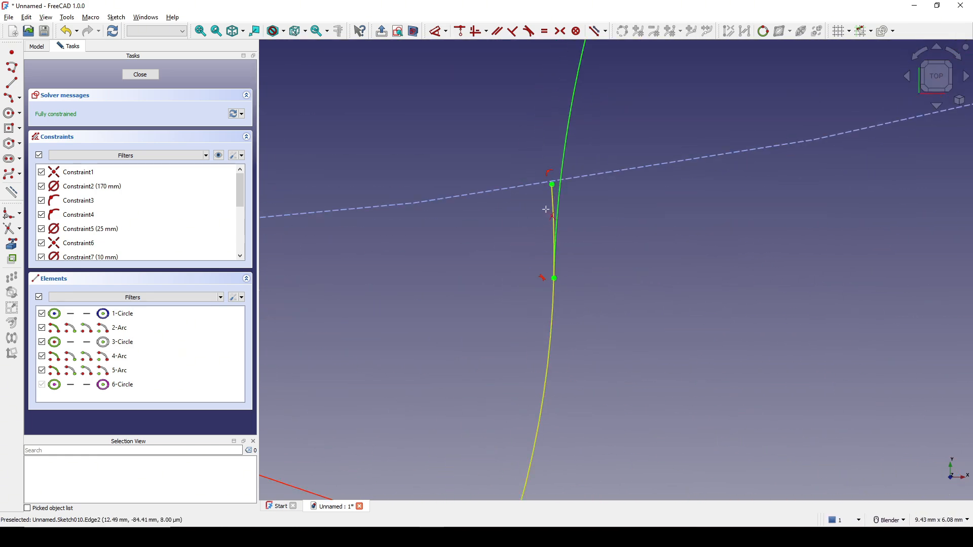
{"action": "scroll", "coordinate": [458, 294], "scroll_direction": "down", "scroll_amount": 11}
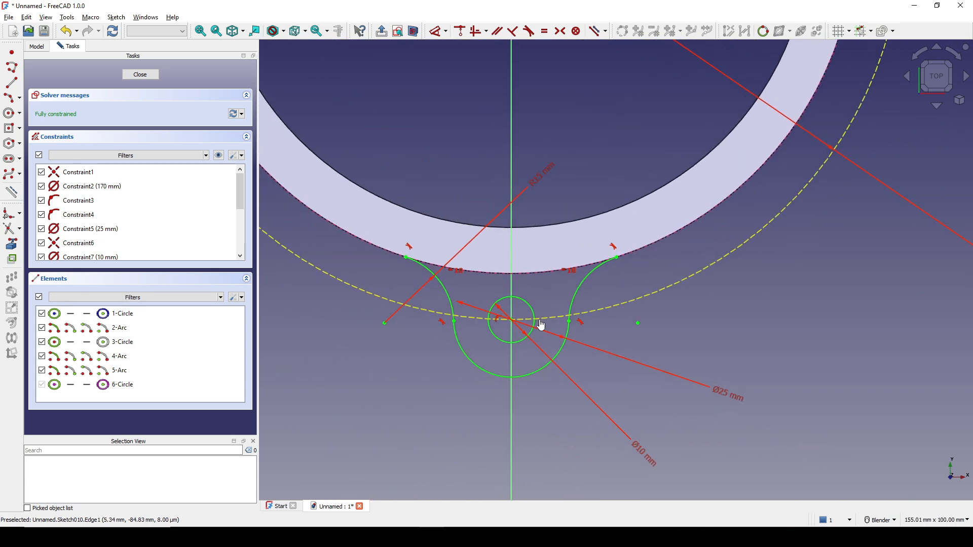
{"action": "scroll", "coordinate": [546, 309], "scroll_direction": "up", "scroll_amount": 2}
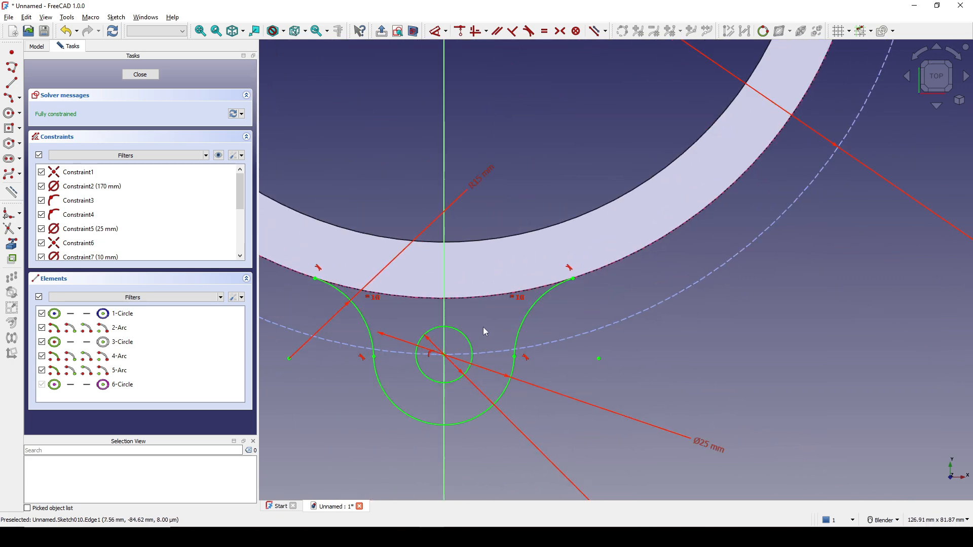
Draw a three-point arc between the upper ends of the two 15 mm arcs to close the lug profile
{"action": "left_click", "coordinate": [11, 98]}
{"action": "scroll", "coordinate": [373, 198], "scroll_direction": "up", "scroll_amount": 1}
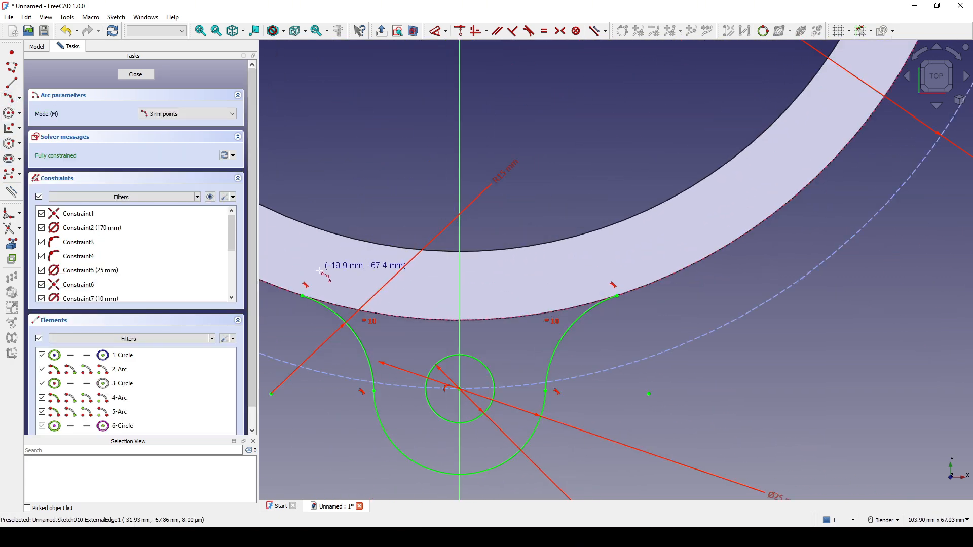
{"action": "left_click", "coordinate": [303, 296]}
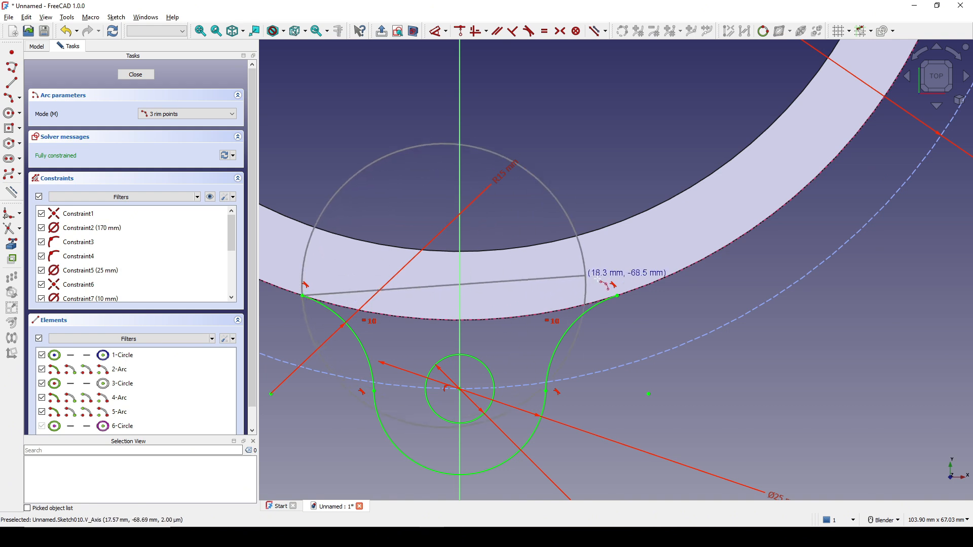
{"action": "left_click", "coordinate": [618, 295]}
{"action": "left_click", "coordinate": [486, 338]}
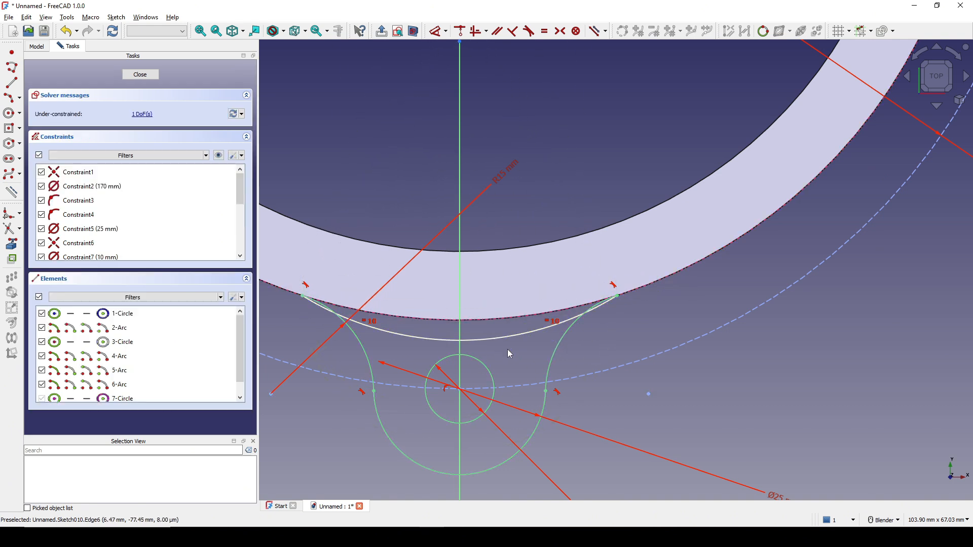
Constrain the closing arc's radius equal to that of the ring's projected outer edge
{"action": "left_click", "coordinate": [496, 340]}
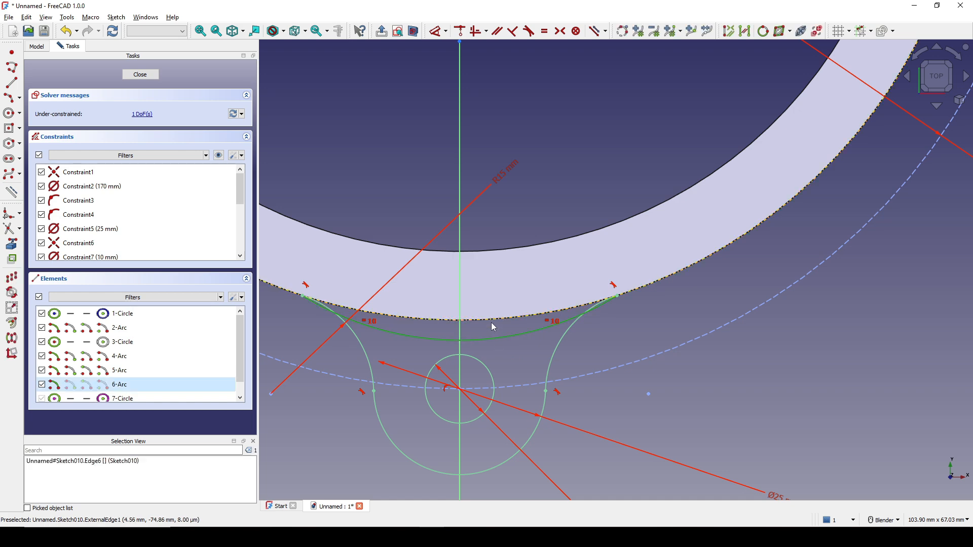
{"action": "left_click", "coordinate": [492, 323]}
{"action": "key", "text": "e"}
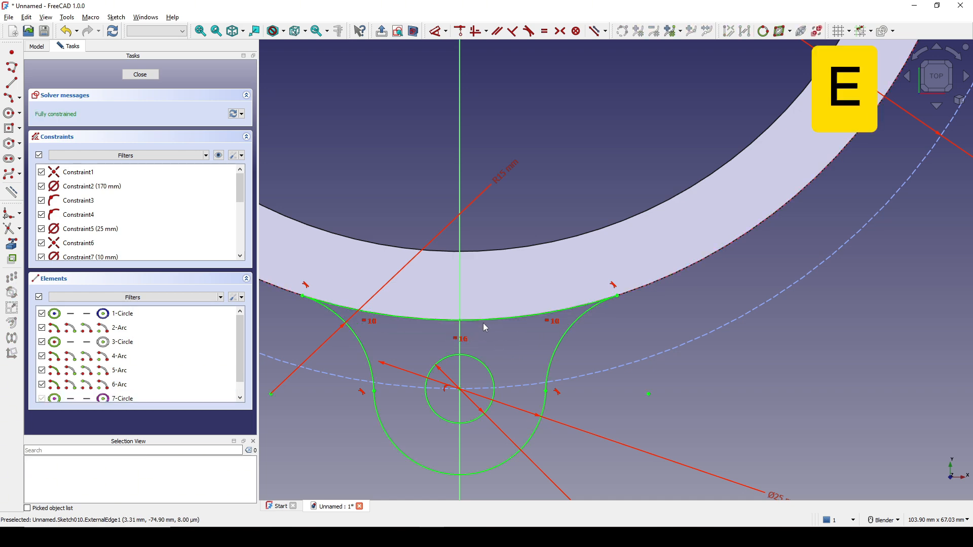
Finish the lug sketch and select Sketch010 in the model
{"action": "scroll", "coordinate": [482, 324], "scroll_direction": "down", "scroll_amount": 3}
{"action": "scroll", "coordinate": [520, 332], "scroll_direction": "down", "scroll_amount": 3}
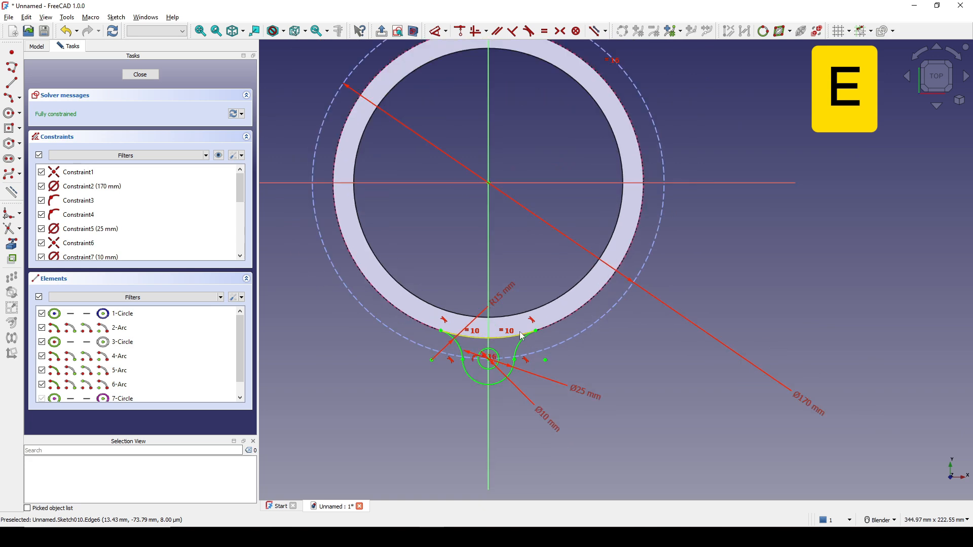
{"action": "left_click", "coordinate": [140, 75]}
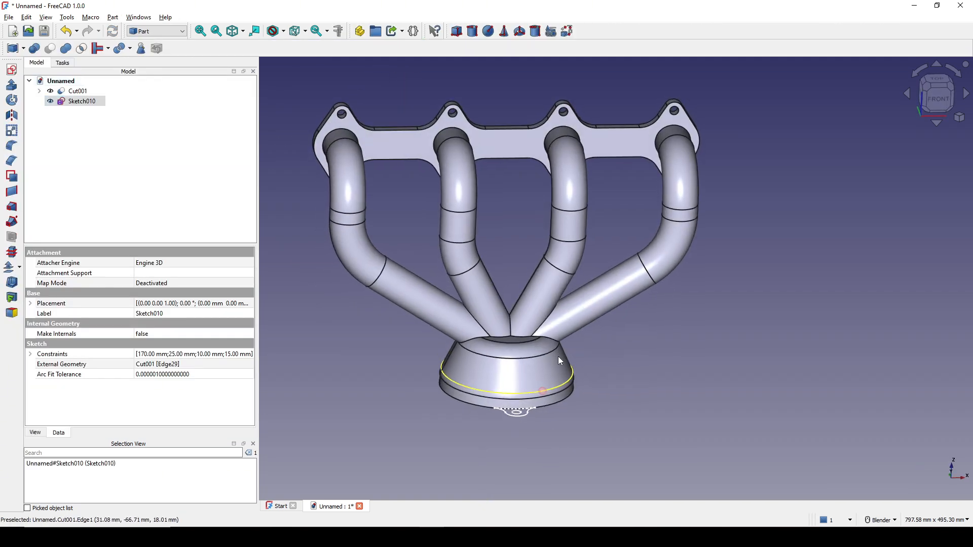
{"action": "scroll", "coordinate": [560, 350], "scroll_direction": "up", "scroll_amount": 5}
{"action": "left_click", "coordinate": [82, 101]}
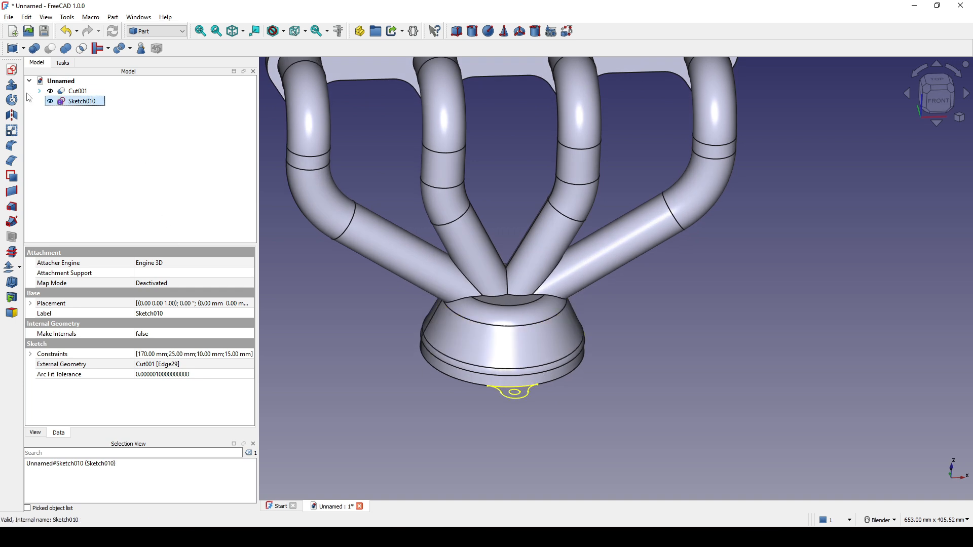
Check the flange thickness in the reference drawing and extrude the lug sketch 10 mm along its normal as a solid
{"action": "left_click", "coordinate": [16, 88]}
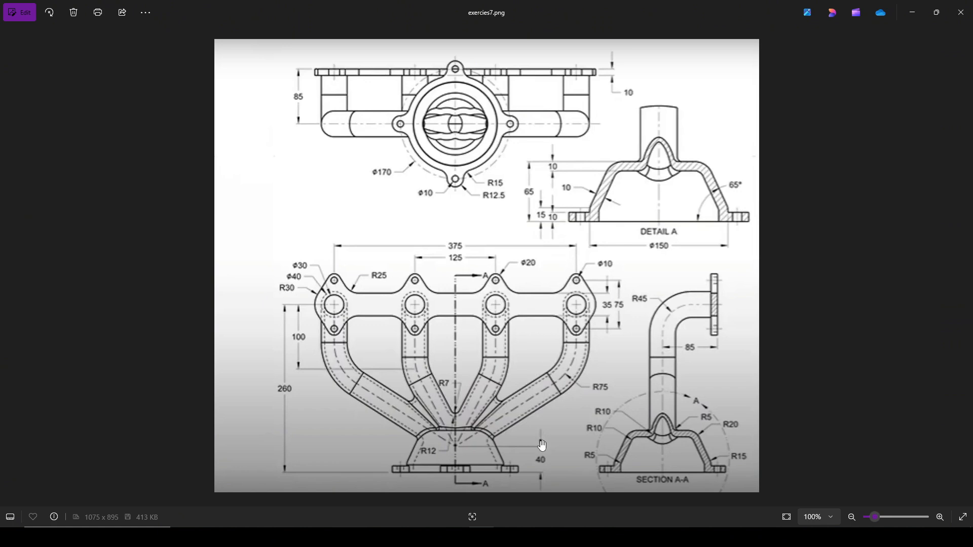
{"action": "scroll", "coordinate": [541, 445], "scroll_direction": "up", "scroll_amount": 3}
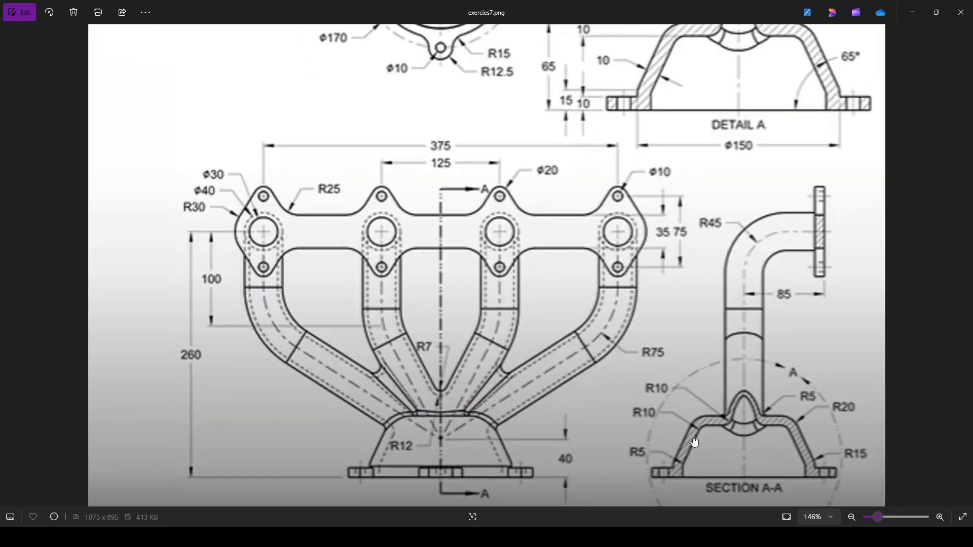
{"action": "left_click_drag", "start_coordinate": [741, 234], "coordinate": [712, 388]}
{"action": "scroll", "coordinate": [607, 257], "scroll_direction": "up", "scroll_amount": 3}
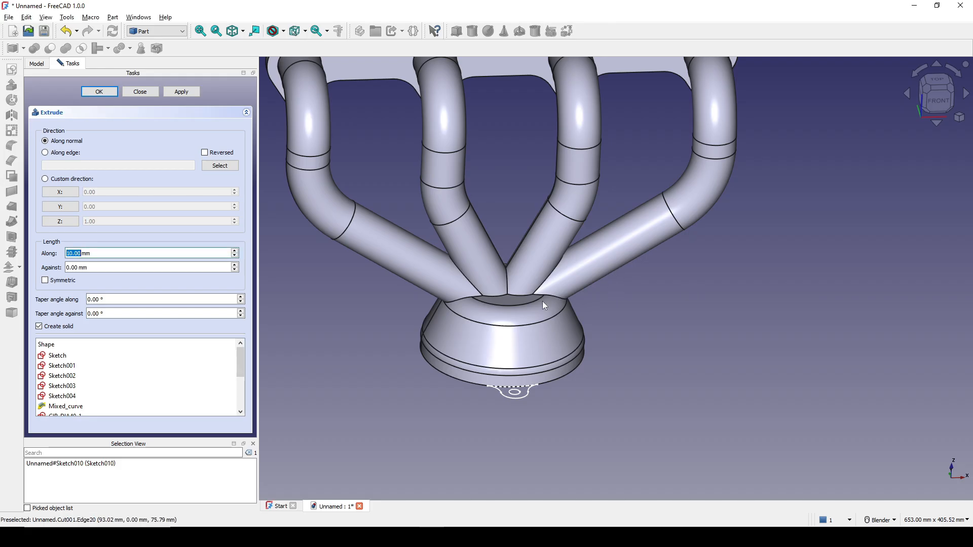
{"action": "left_click", "coordinate": [93, 93]}
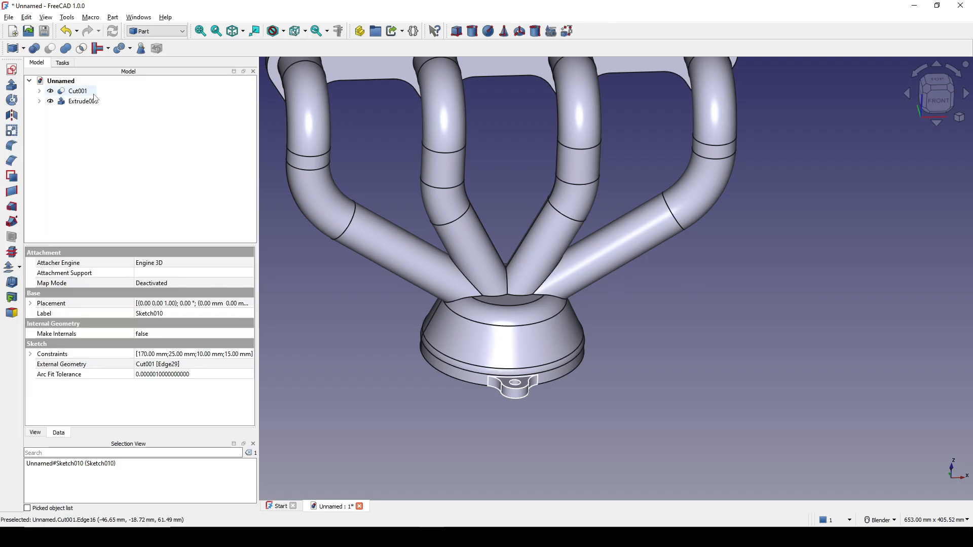
Duplicate the extruded lug Extrude005 three times without copying its dependencies
{"action": "mouse_move", "coordinate": [633, 283]}
{"action": "middle_mouse_down"}
{"action": "mouse_move", "coordinate": [712, 335]}
{"action": "mouse_move", "coordinate": [713, 365]}
{"action": "mouse_move", "coordinate": [593, 423]}
{"action": "mouse_move", "coordinate": [557, 366]}
{"action": "middle_mouse_up"}
{"action": "left_click", "coordinate": [713, 366]}
{"action": "scroll", "coordinate": [588, 404], "scroll_direction": "up", "scroll_amount": 1}
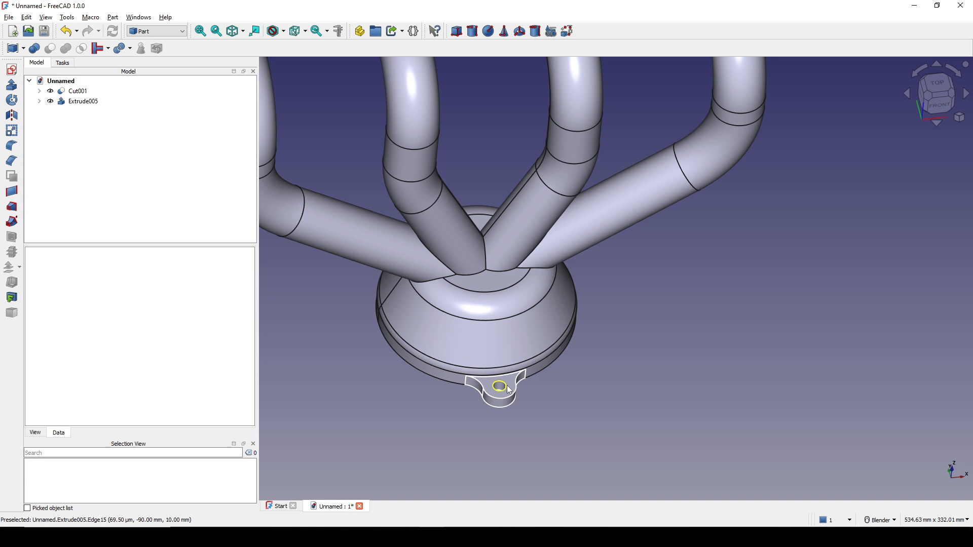
{"action": "middle_click_drag", "start_coordinate": [525, 387], "coordinate": [555, 337]}
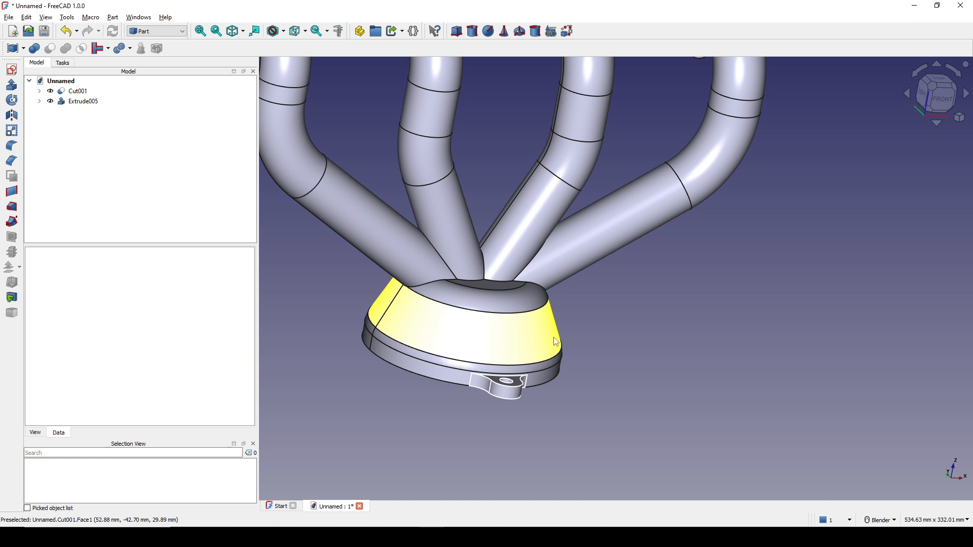
{"action": "middle_click_drag", "start_coordinate": [556, 342], "coordinate": [511, 355]}
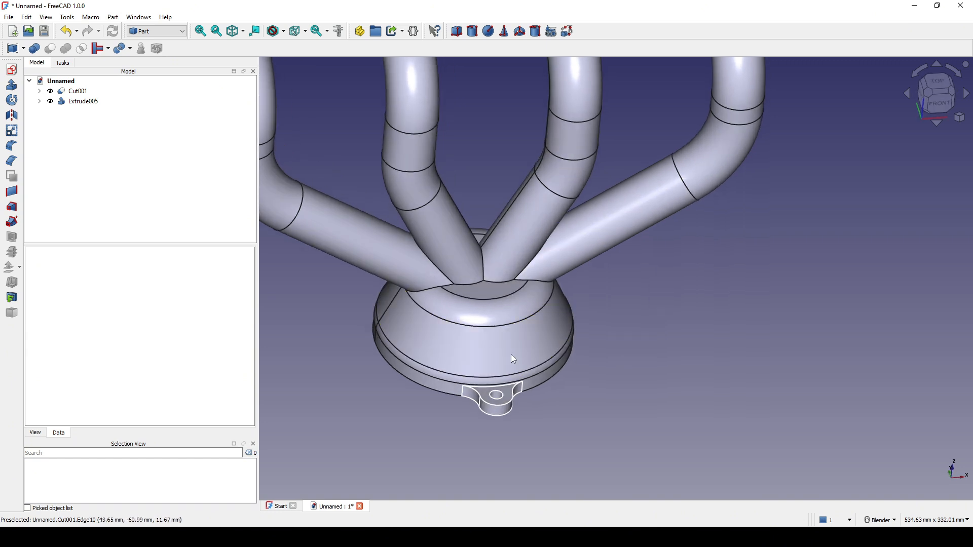
{"action": "left_click", "coordinate": [82, 103]}
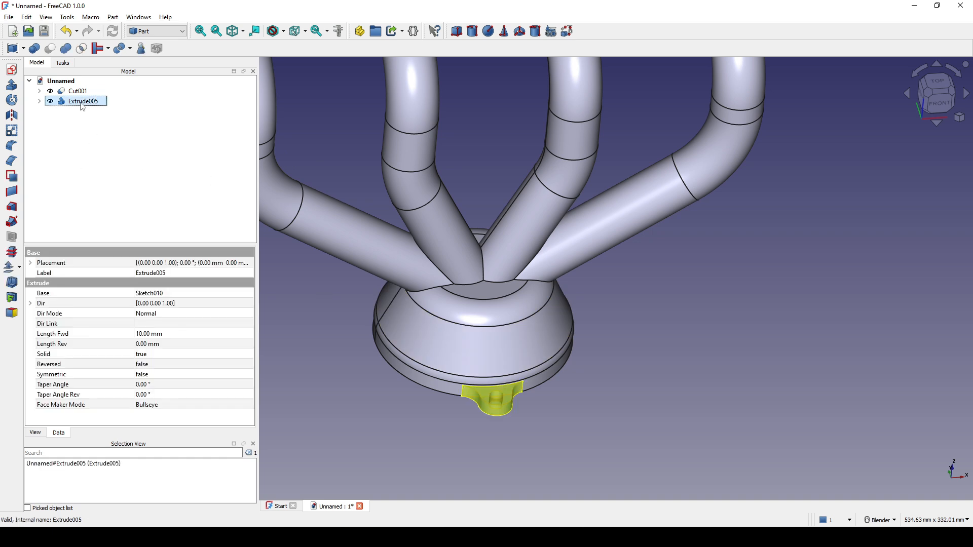
{"action": "key", "text": "ctrl+e"}
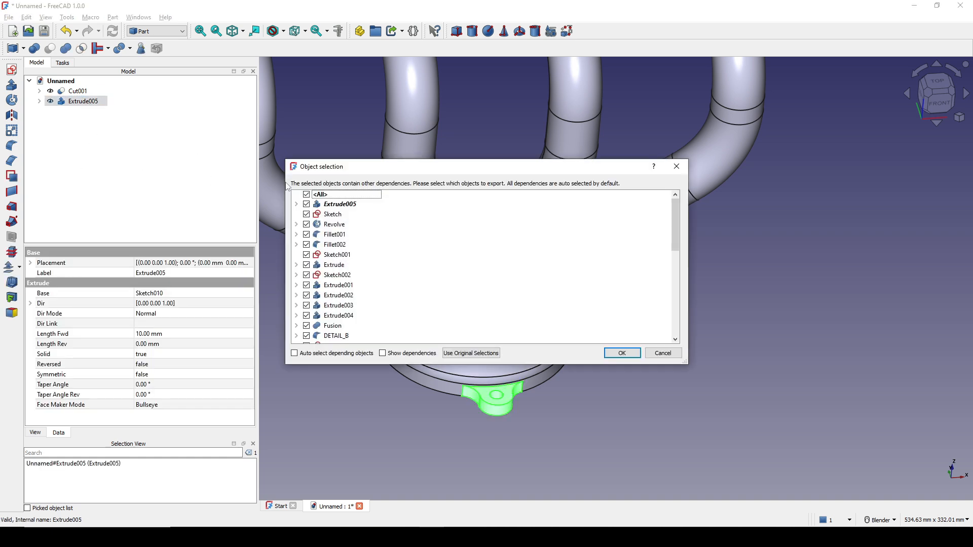
{"action": "left_click", "coordinate": [306, 205]}
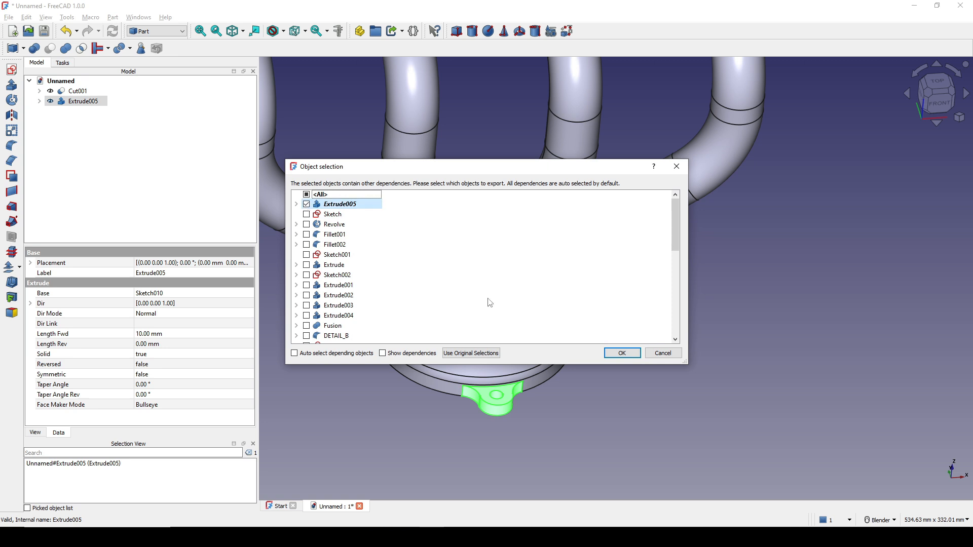
{"action": "left_click", "coordinate": [621, 353]}
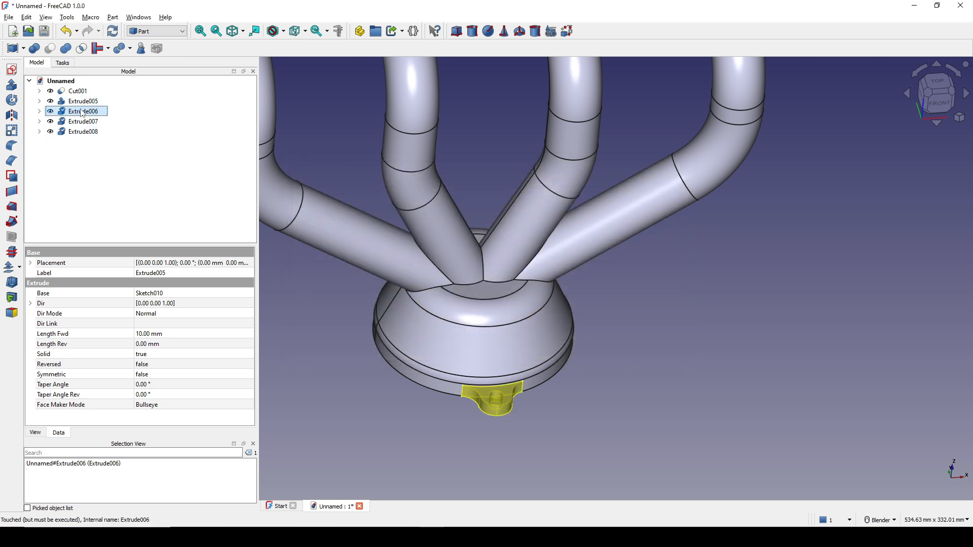
Rotate the first lug copy, Extrude006, by 90° about the vertical axis using a 90° rotation increment
{"action": "right_click", "coordinate": [83, 112]}
{"action": "left_click", "coordinate": [113, 116]}
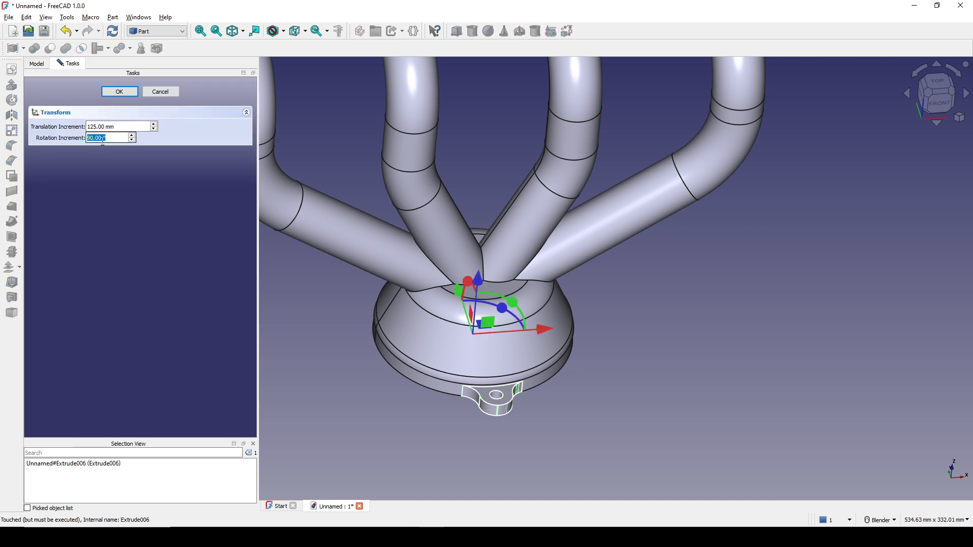
{"action": "middle_click_drag", "start_coordinate": [538, 273], "coordinate": [561, 310]}
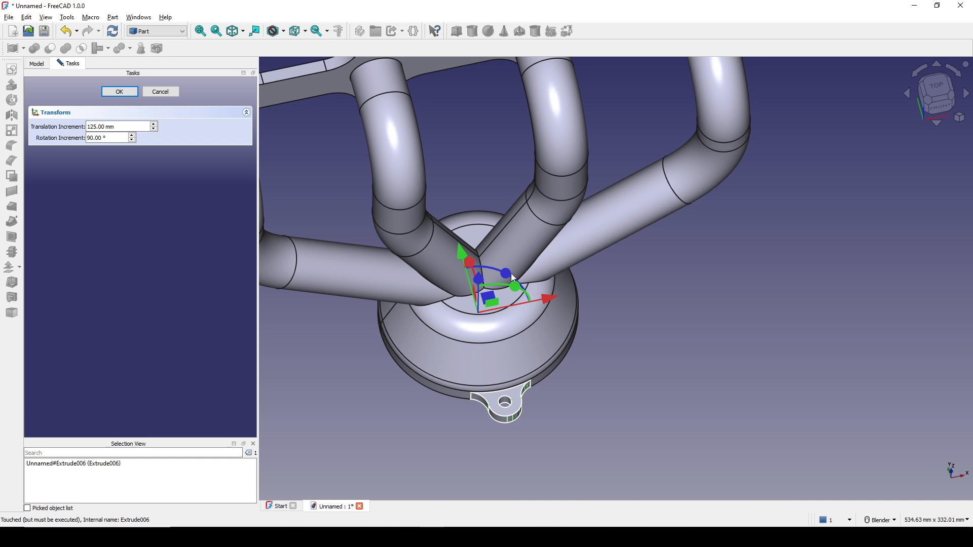
{"action": "left_click_drag", "start_coordinate": [511, 277], "coordinate": [434, 257]}
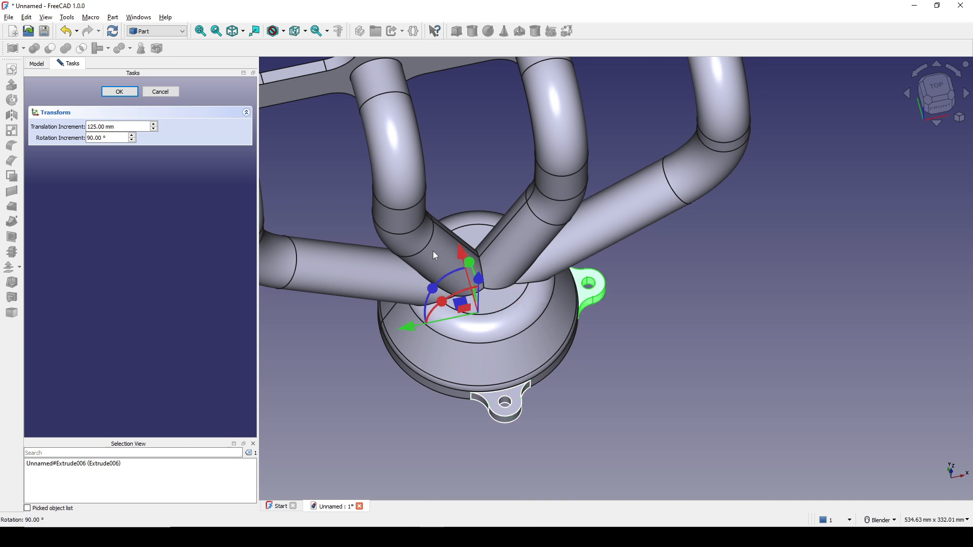
{"action": "left_click", "coordinate": [120, 92]}
Rotate the second lug copy, Extrude007, by -90° about the vertical axis
{"action": "left_click", "coordinate": [83, 121]}
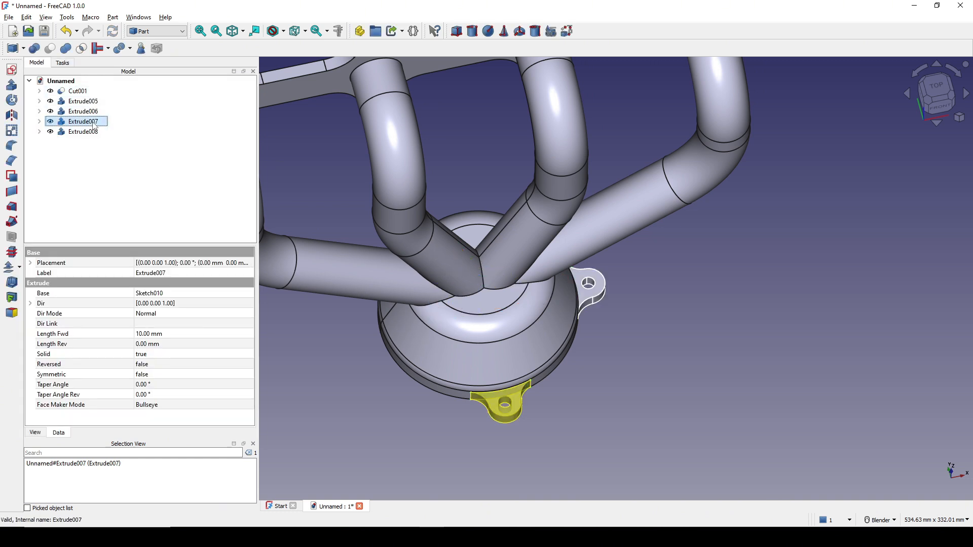
{"action": "right_click", "coordinate": [94, 123]}
{"action": "left_click", "coordinate": [125, 130]}
{"action": "middle_click_drag", "start_coordinate": [502, 243], "coordinate": [511, 260]}
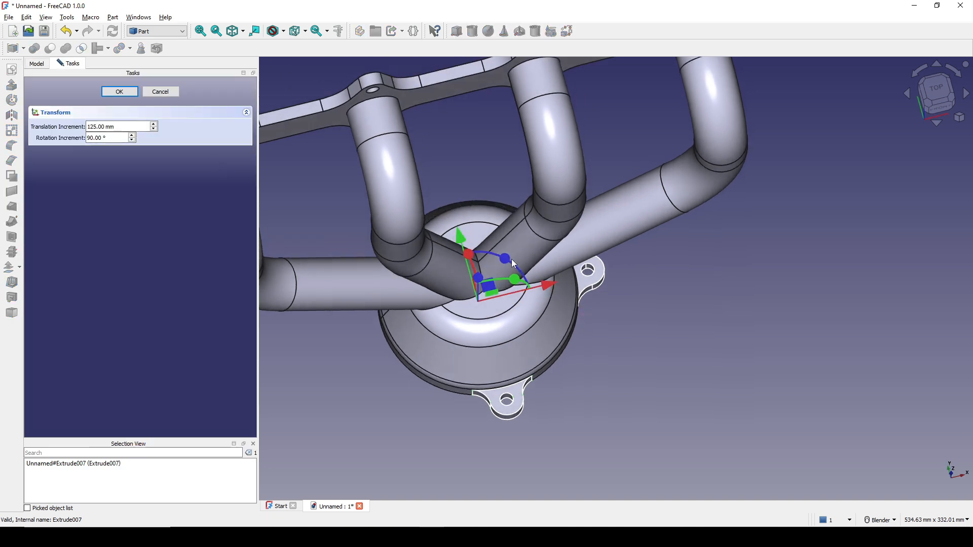
{"action": "left_click_drag", "start_coordinate": [509, 260], "coordinate": [513, 387]}
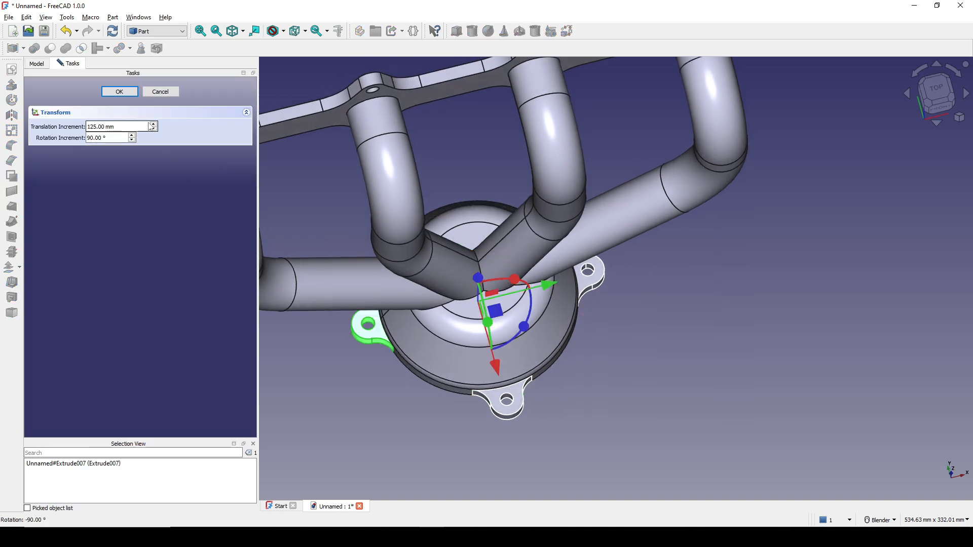
{"action": "left_click", "coordinate": [126, 93]}
Rotate the third lug copy, Extrude008, by 180° about the vertical axis
{"action": "middle_click_drag", "start_coordinate": [582, 326], "coordinate": [613, 275]}
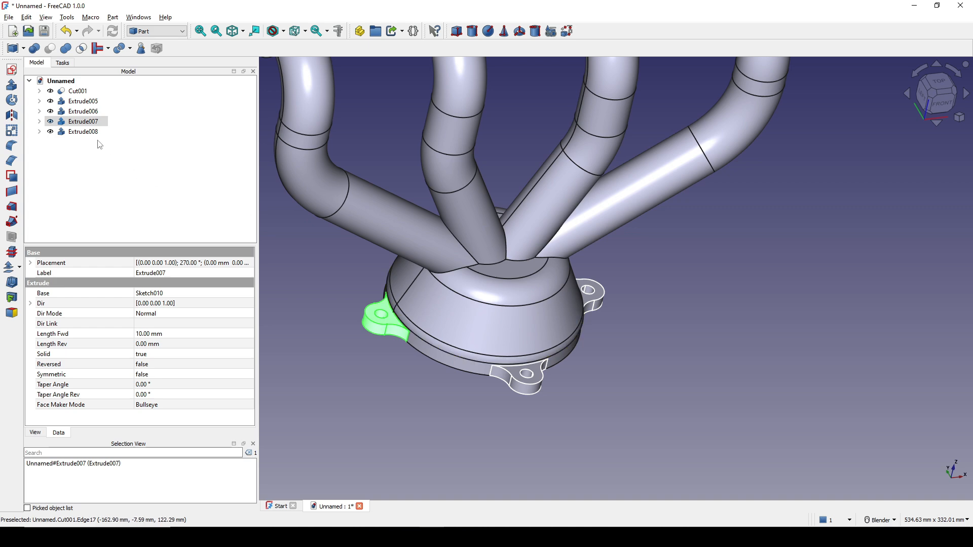
{"action": "left_click", "coordinate": [79, 133]}
{"action": "right_click", "coordinate": [80, 134]}
{"action": "left_click", "coordinate": [124, 145]}
{"action": "middle_click_drag", "start_coordinate": [507, 294], "coordinate": [516, 274]}
{"action": "left_click_drag", "start_coordinate": [504, 262], "coordinate": [414, 443]}
{"action": "middle_click_drag", "start_coordinate": [493, 373], "coordinate": [468, 371]}
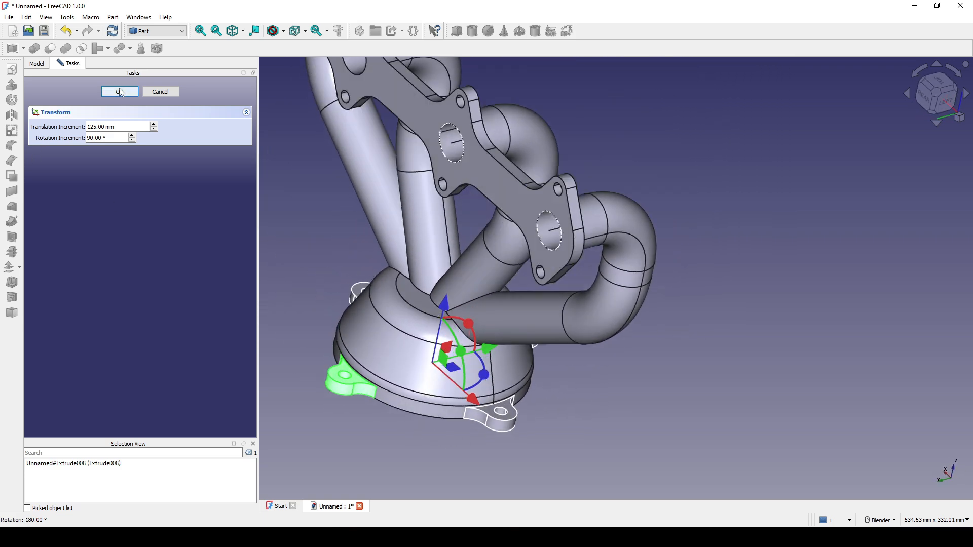
{"action": "left_click", "coordinate": [120, 92]}
Combine the four lugs, Extrude005 to Extrude008, into one compound
{"action": "middle_click_drag", "start_coordinate": [576, 246], "coordinate": [547, 157]}
{"action": "middle_click_drag", "start_coordinate": [635, 403], "coordinate": [587, 316], "text": "shift"}
{"action": "middle_click_drag", "start_coordinate": [586, 310], "coordinate": [584, 282], "text": "shift"}
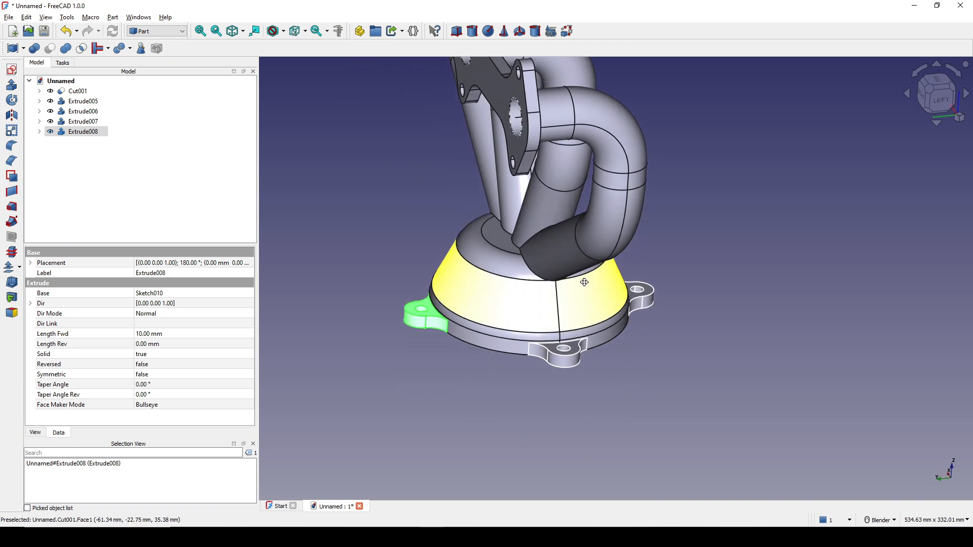
{"action": "middle_click_drag", "start_coordinate": [585, 282], "coordinate": [584, 266], "text": "shift"}
{"action": "scroll", "coordinate": [584, 266], "scroll_direction": "up", "scroll_amount": 1}
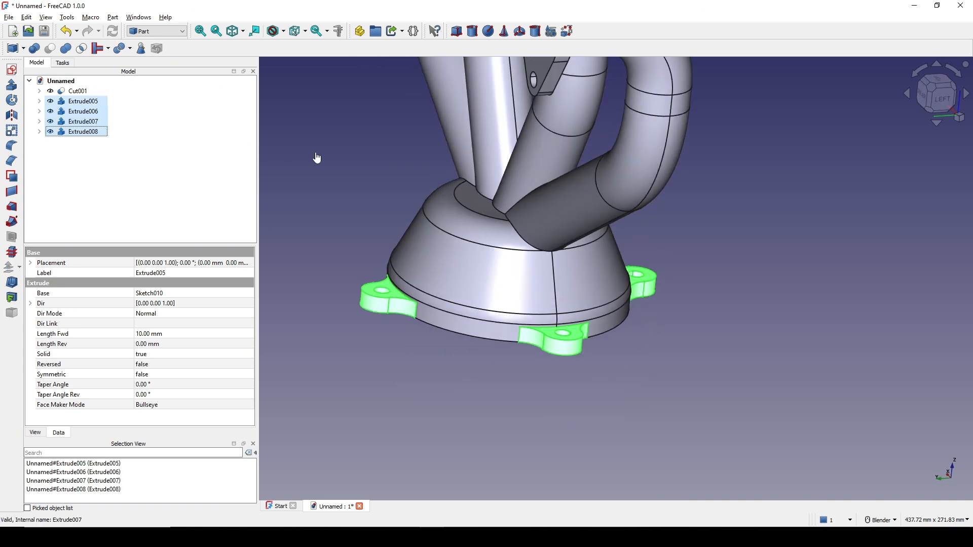
{"action": "left_click", "coordinate": [315, 154]}
{"action": "left_click", "coordinate": [86, 104]}
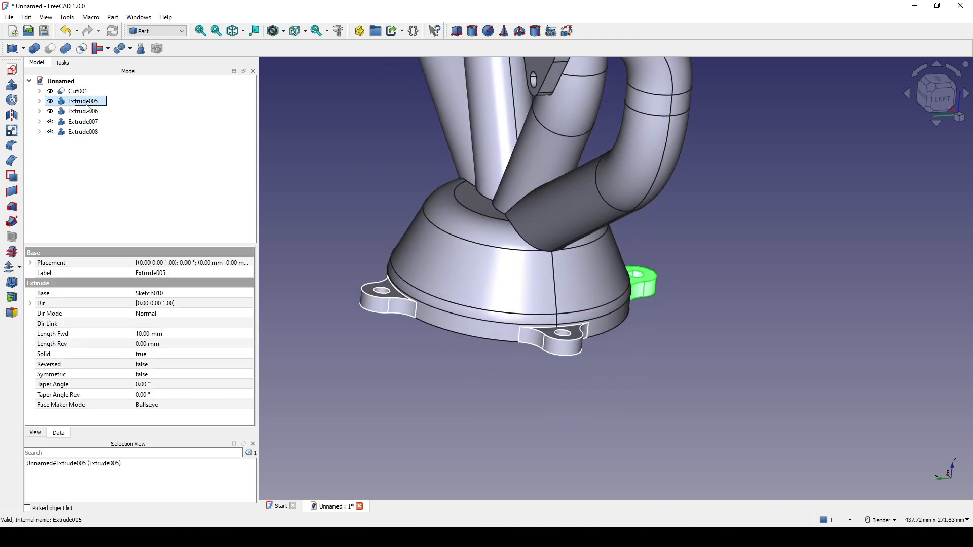
{"action": "left_click", "coordinate": [86, 111], "text": "shift"}
{"action": "left_click", "coordinate": [83, 132], "text": "shift"}
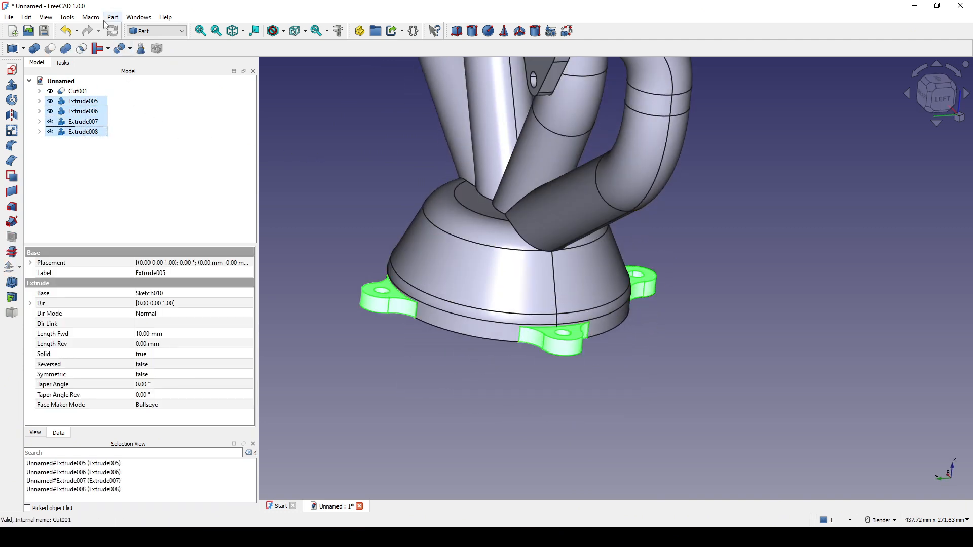
{"action": "left_click", "coordinate": [112, 17]}
{"action": "mouse_move", "coordinate": [197, 249]}
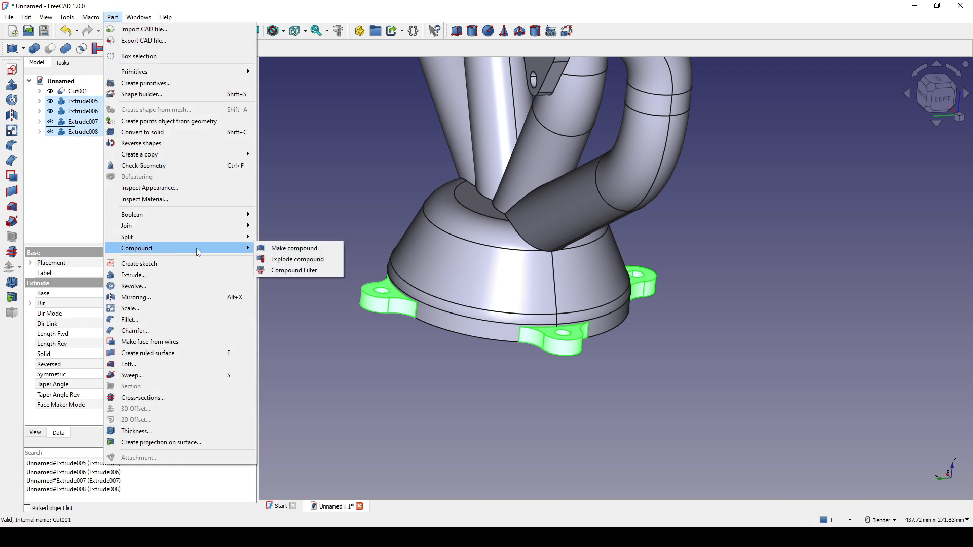
{"action": "left_click", "coordinate": [274, 249]}
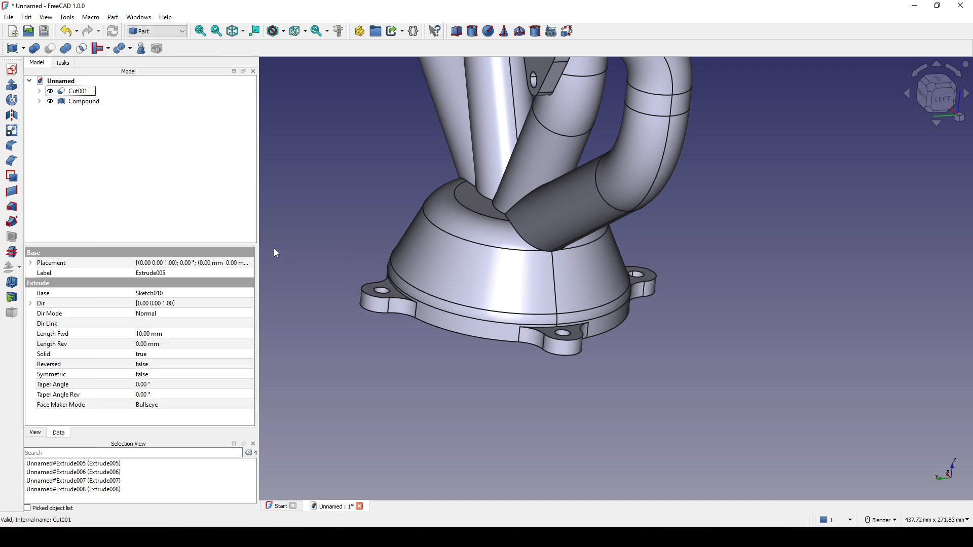
Fuse the manifold body Cut001 with the lug compound and inspect the pipe joints above the cone
{"action": "left_click", "coordinate": [78, 91]}
{"action": "left_click", "coordinate": [83, 103], "text": "ctrl"}
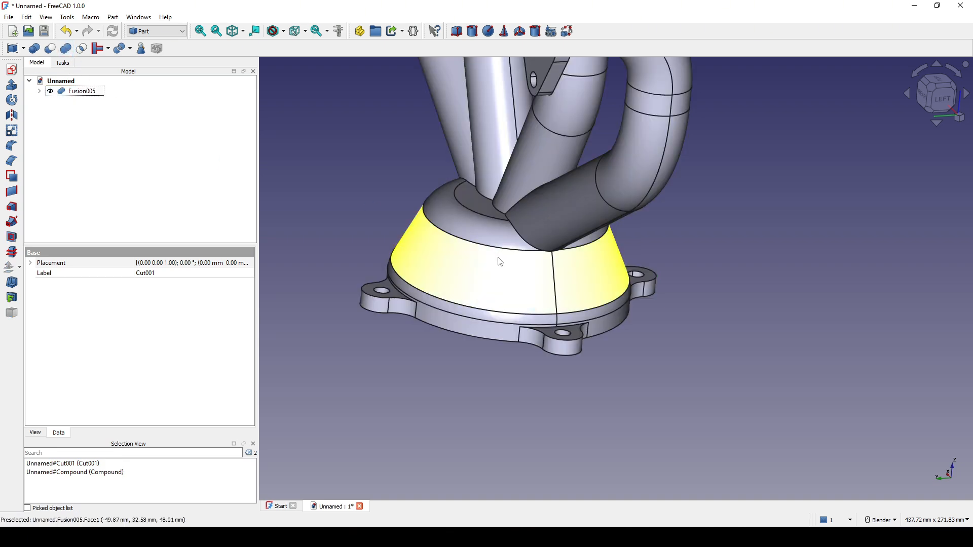
{"action": "middle_click_drag", "start_coordinate": [502, 256], "coordinate": [608, 348]}
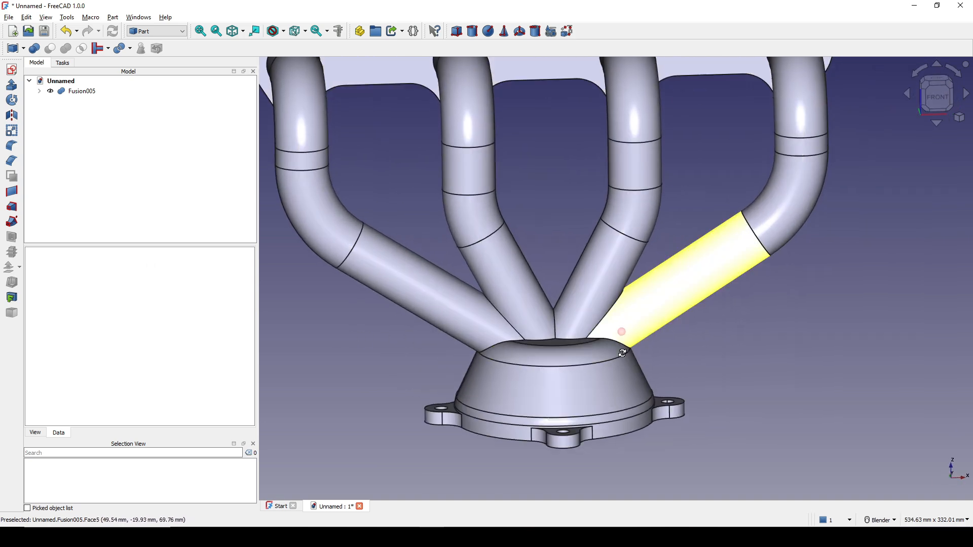
{"action": "scroll", "coordinate": [591, 367], "scroll_direction": "up", "scroll_amount": 5}
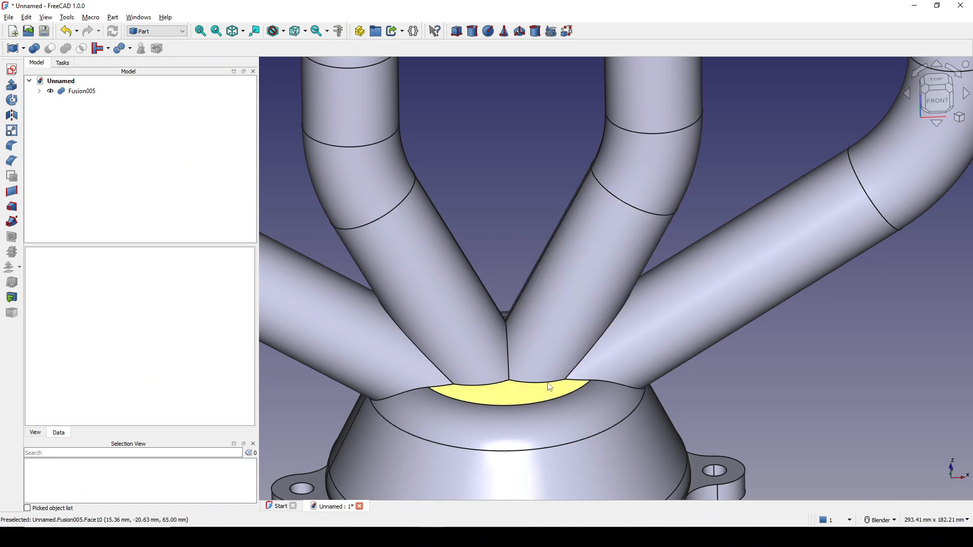
Check the joint radius in the reference drawing and fillet the three outer seams between neighbouring pipes at 7 mm
{"action": "key", "text": "alt+Tab"}
{"action": "scroll", "coordinate": [569, 367], "scroll_direction": "down", "scroll_amount": 4}
{"action": "scroll", "coordinate": [575, 360], "scroll_direction": "down", "scroll_amount": 2}
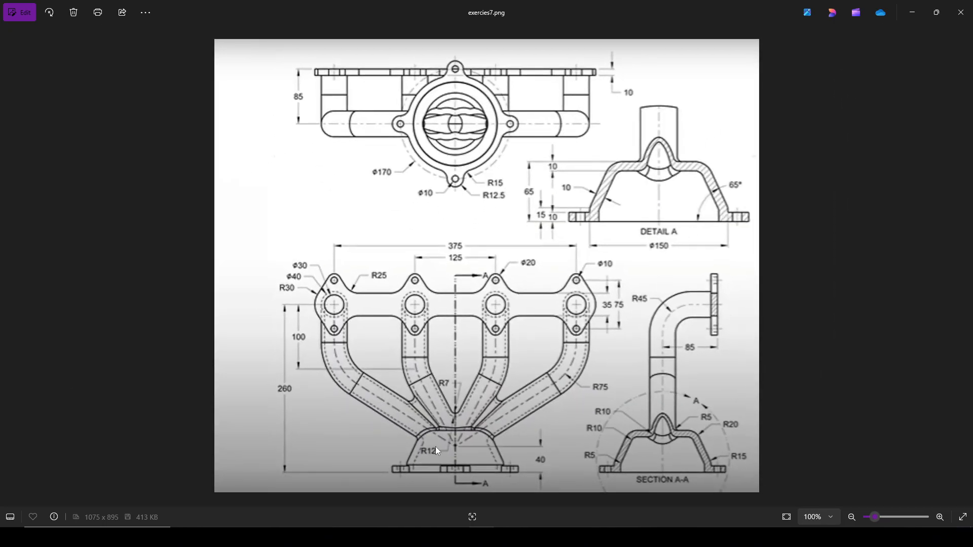
{"action": "scroll", "coordinate": [460, 444], "scroll_direction": "up", "scroll_amount": 5}
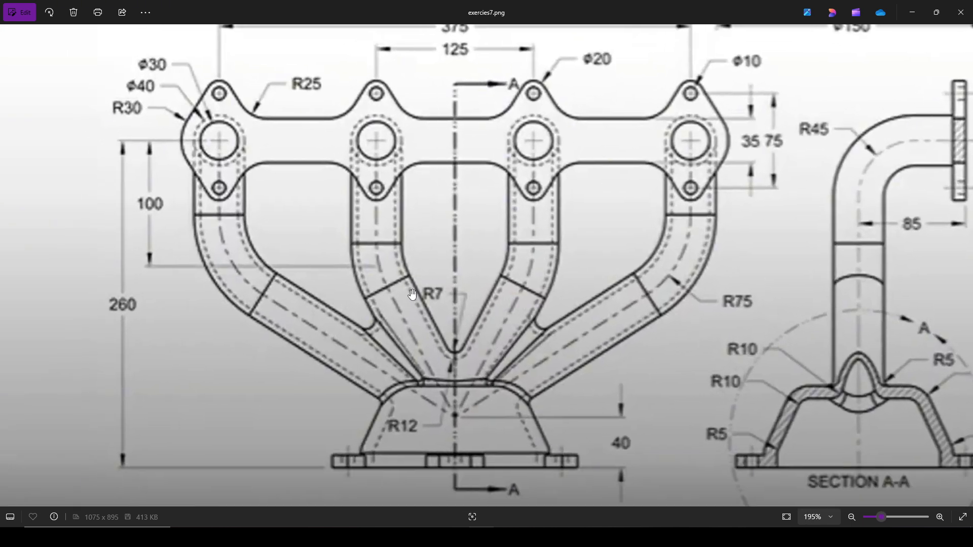
{"action": "key", "text": "alt+Tab"}
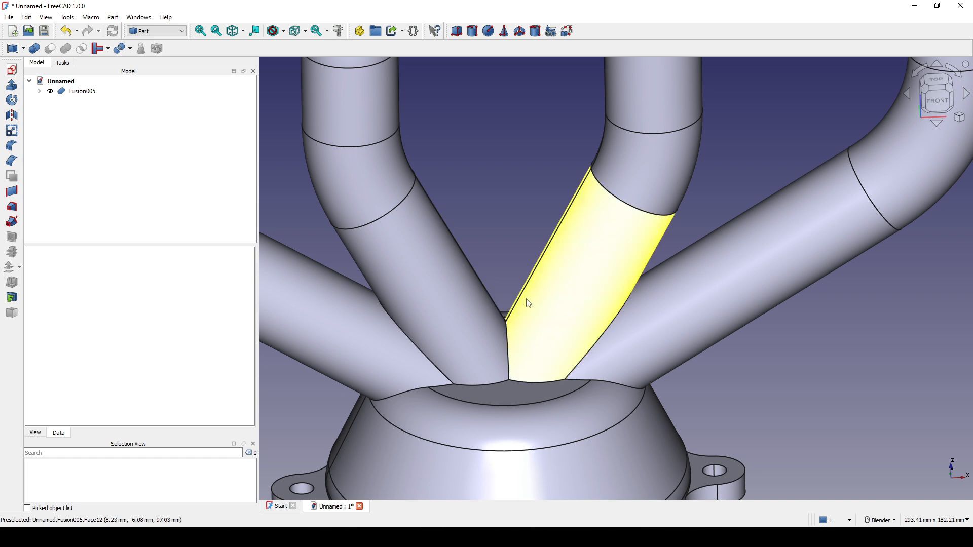
{"action": "middle_click_drag", "start_coordinate": [526, 325], "coordinate": [531, 261], "text": "shift"}
{"action": "scroll", "coordinate": [524, 245], "scroll_direction": "up", "scroll_amount": 1}
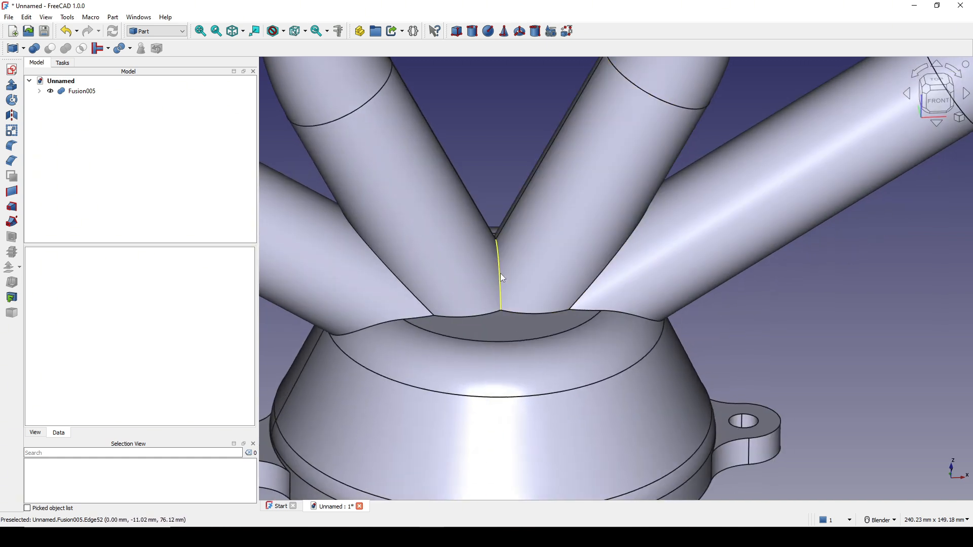
{"action": "left_click", "coordinate": [500, 273]}
{"action": "left_click", "coordinate": [410, 296]}
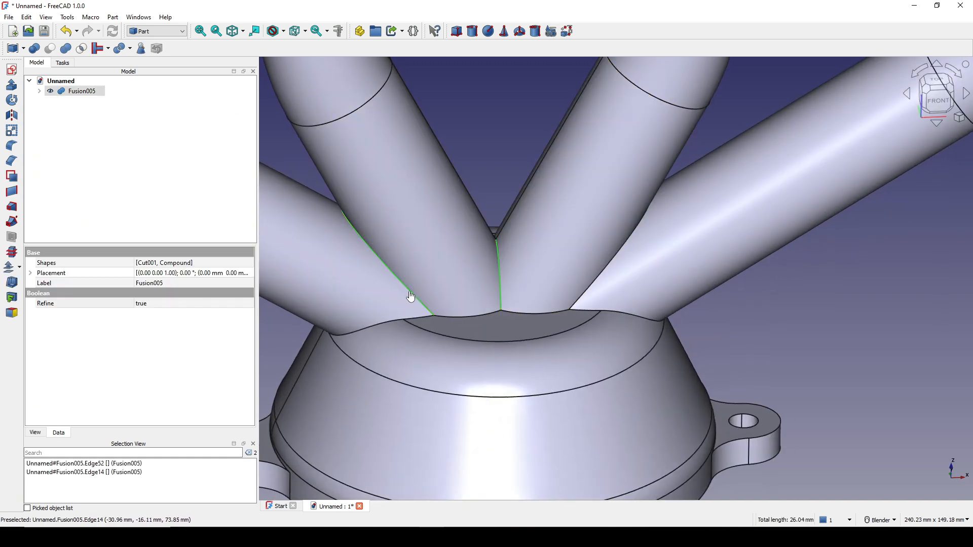
{"action": "middle_click_drag", "start_coordinate": [598, 282], "coordinate": [586, 282]}
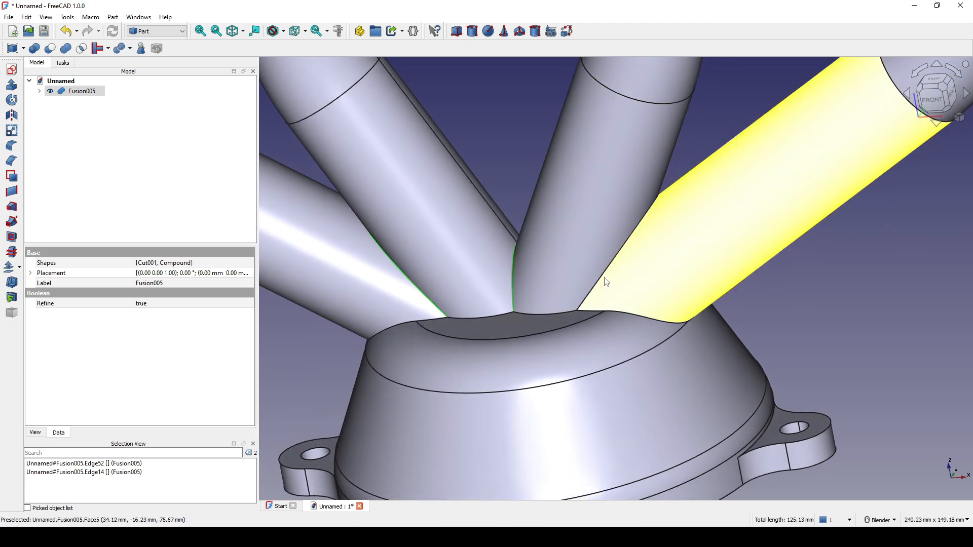
{"action": "left_click", "coordinate": [603, 272]}
{"action": "middle_click_drag", "start_coordinate": [604, 277], "coordinate": [472, 274]}
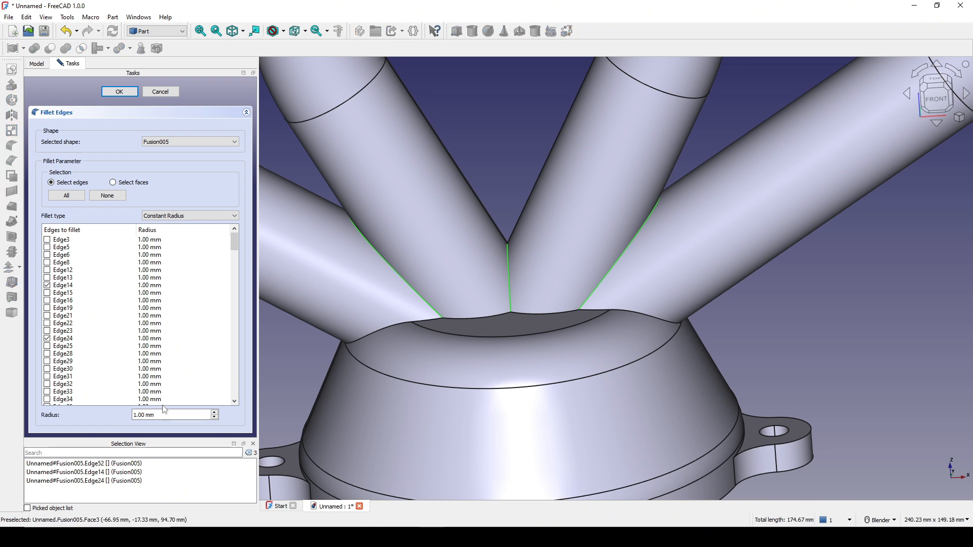
{"action": "type", "text": "7"}
{"action": "scroll", "coordinate": [560, 285], "scroll_direction": "down", "scroll_amount": 4}
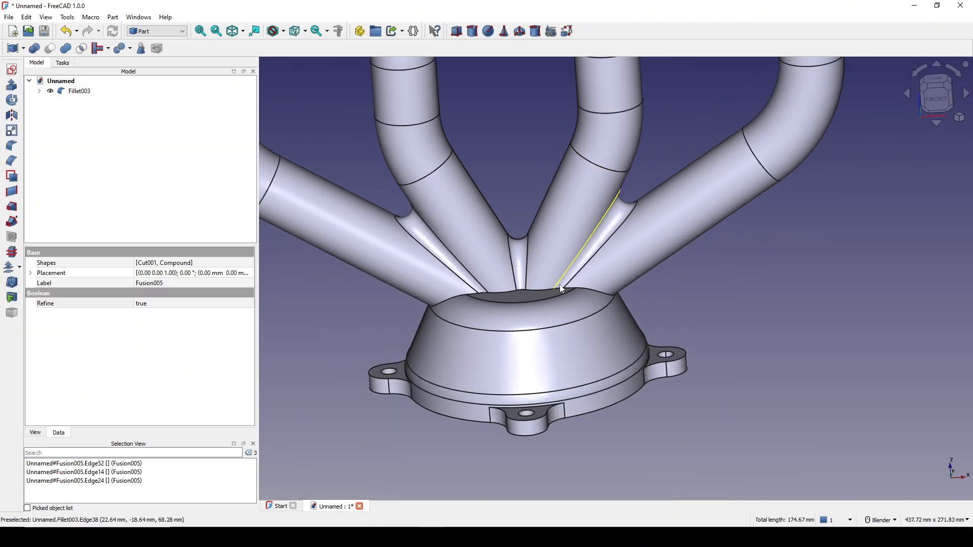
Fillet the outer edge where the pipes meet the cone's top at 5 mm, checking the radius in the reference drawing
{"action": "middle_click_drag", "start_coordinate": [560, 285], "coordinate": [527, 324]}
{"action": "scroll", "coordinate": [609, 276], "scroll_direction": "up", "scroll_amount": 1}
{"action": "scroll", "coordinate": [524, 326], "scroll_direction": "up", "scroll_amount": 2}
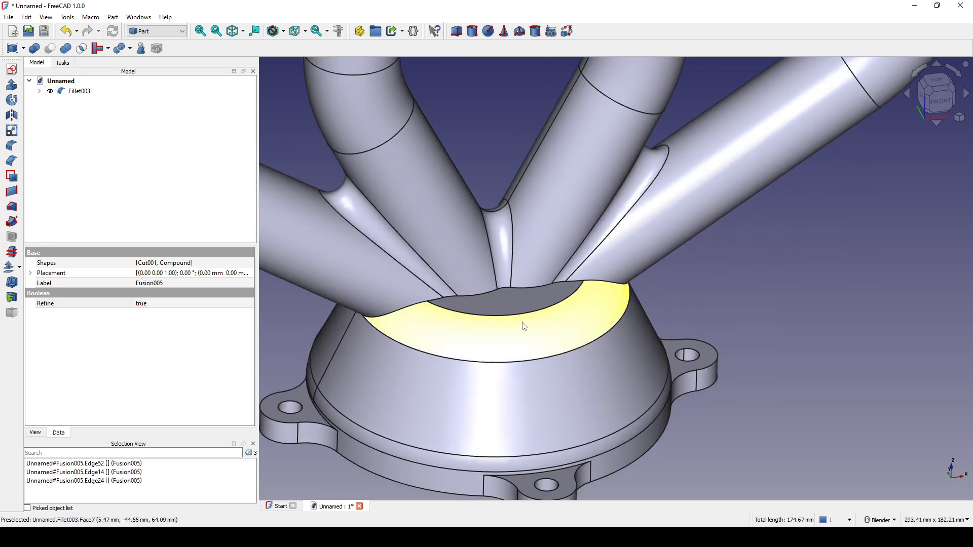
{"action": "left_click", "coordinate": [370, 310]}
{"action": "scroll", "coordinate": [374, 305], "scroll_direction": "down", "scroll_amount": 2}
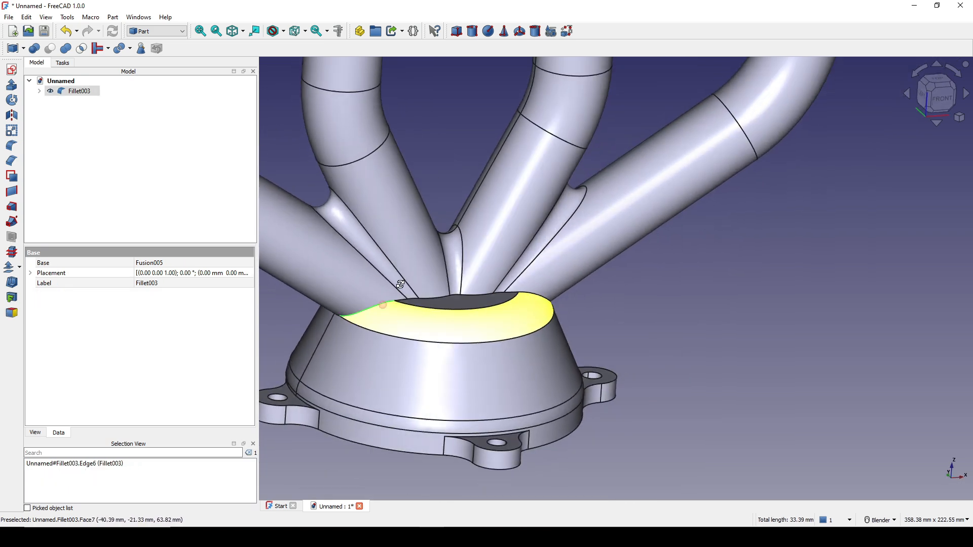
{"action": "left_click", "coordinate": [15, 153]}
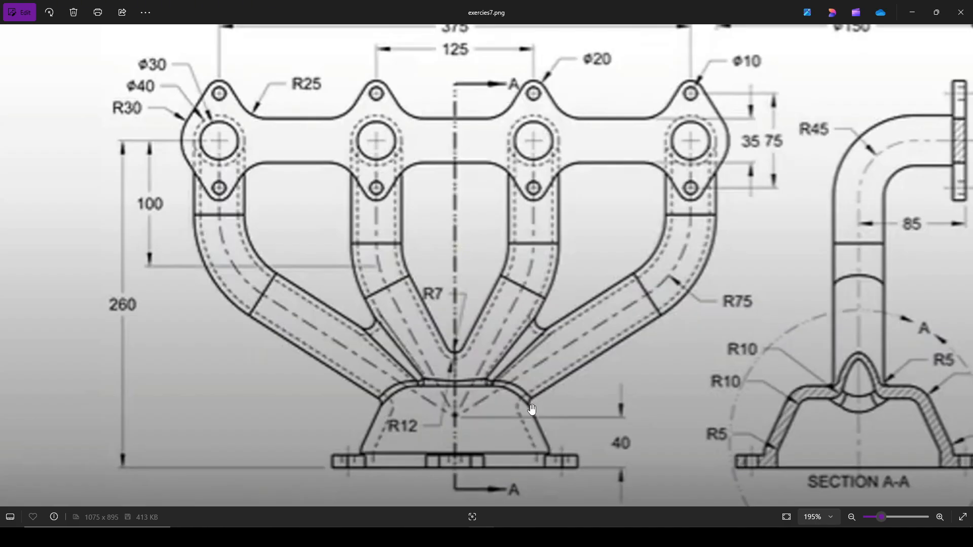
{"action": "scroll", "coordinate": [532, 409], "scroll_direction": "down", "scroll_amount": 2}
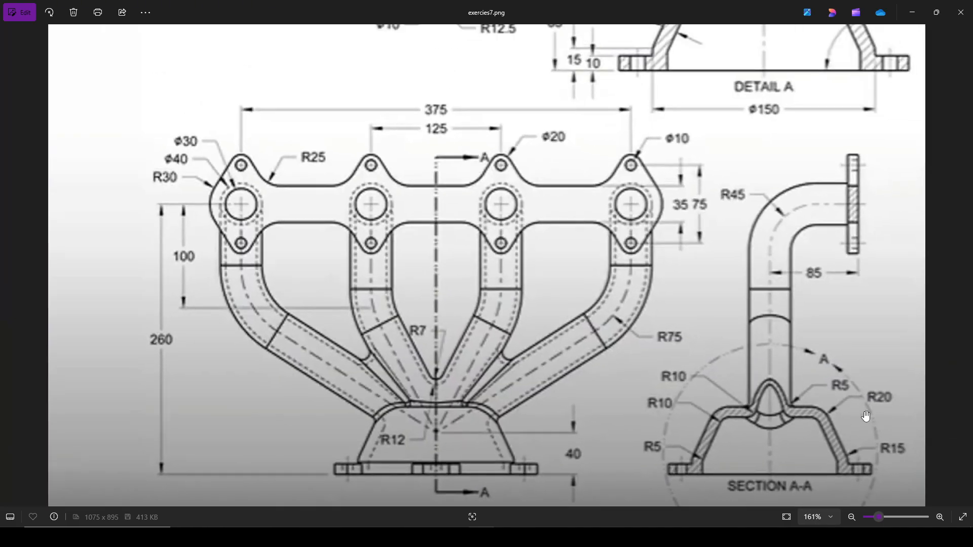
{"action": "scroll", "coordinate": [865, 416], "scroll_direction": "up", "scroll_amount": 2}
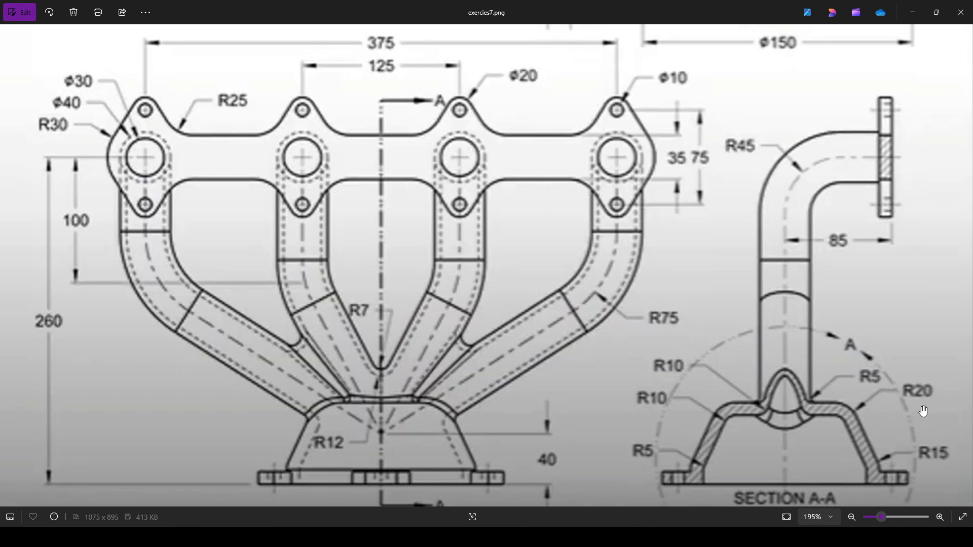
{"action": "scroll", "coordinate": [925, 411], "scroll_direction": "down", "scroll_amount": 2}
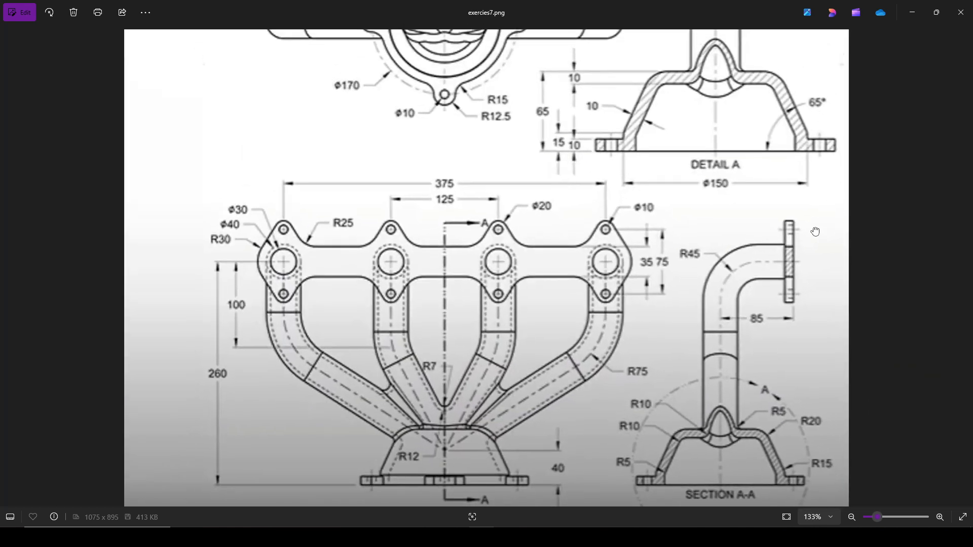
{"action": "scroll", "coordinate": [836, 408], "scroll_direction": "up", "scroll_amount": 2}
{"action": "key", "text": "alt+Tab"}
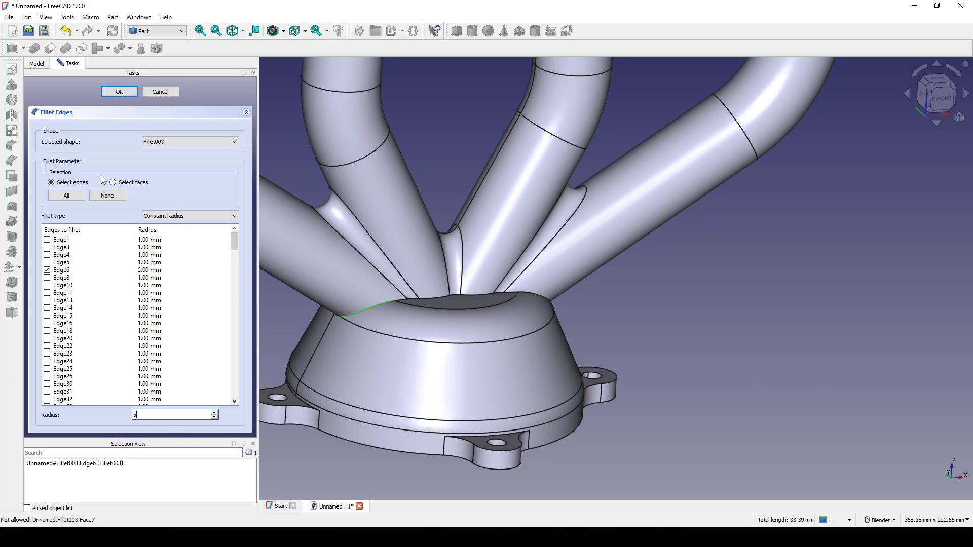
{"action": "left_click", "coordinate": [120, 92]}
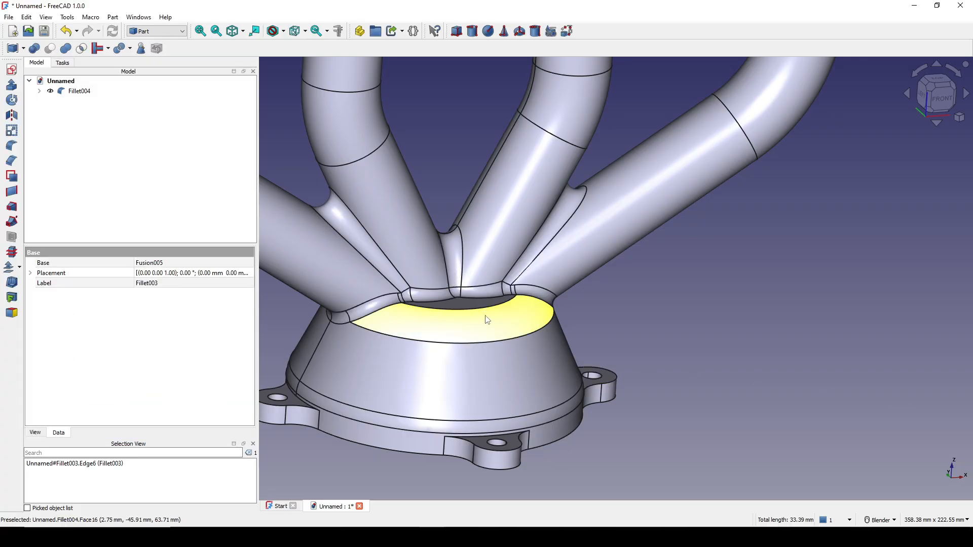
Fillet the inner seams between the pipe bores inside the cone, using the radius given in the reference drawing
{"action": "middle_click_drag", "start_coordinate": [489, 319], "coordinate": [501, 255]}
{"action": "scroll", "coordinate": [479, 281], "scroll_direction": "up", "scroll_amount": 1}
{"action": "left_click", "coordinate": [467, 304]}
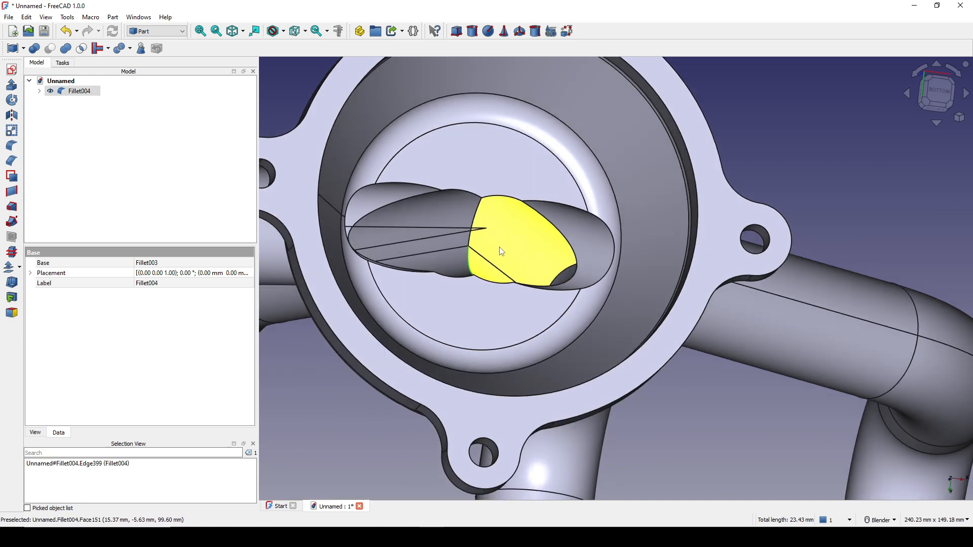
{"action": "left_click", "coordinate": [476, 219]}
{"action": "middle_click_drag", "start_coordinate": [477, 219], "coordinate": [549, 297]}
{"action": "left_click", "coordinate": [495, 370]}
{"action": "left_click", "coordinate": [653, 302]}
{"action": "scroll", "coordinate": [650, 272], "scroll_direction": "down", "scroll_amount": 3}
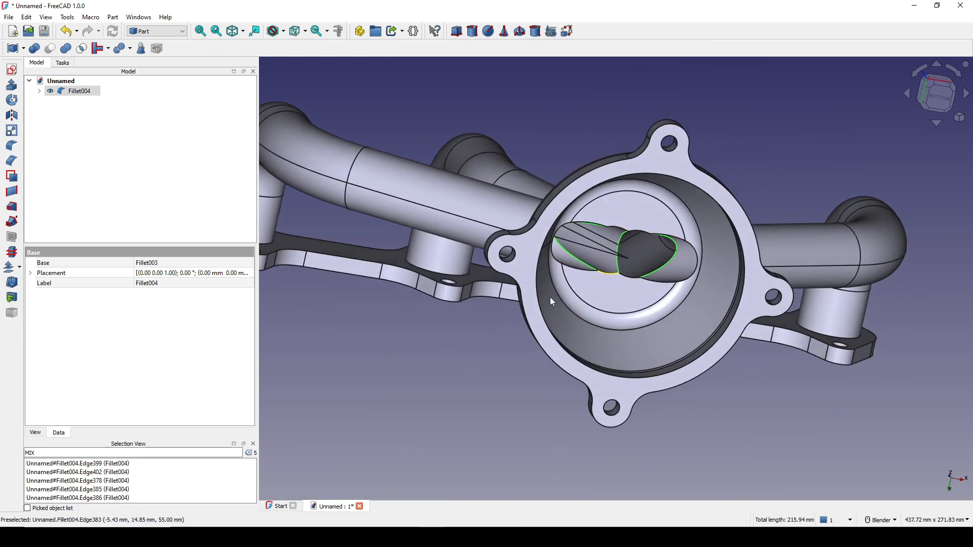
{"action": "middle_click_drag", "start_coordinate": [643, 313], "coordinate": [612, 344], "text": "shift"}
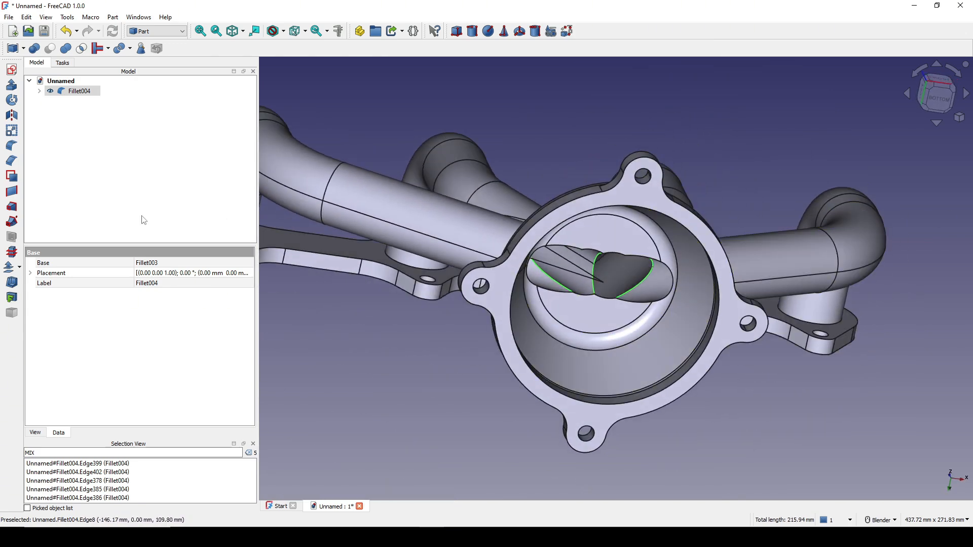
{"action": "left_click", "coordinate": [12, 148]}
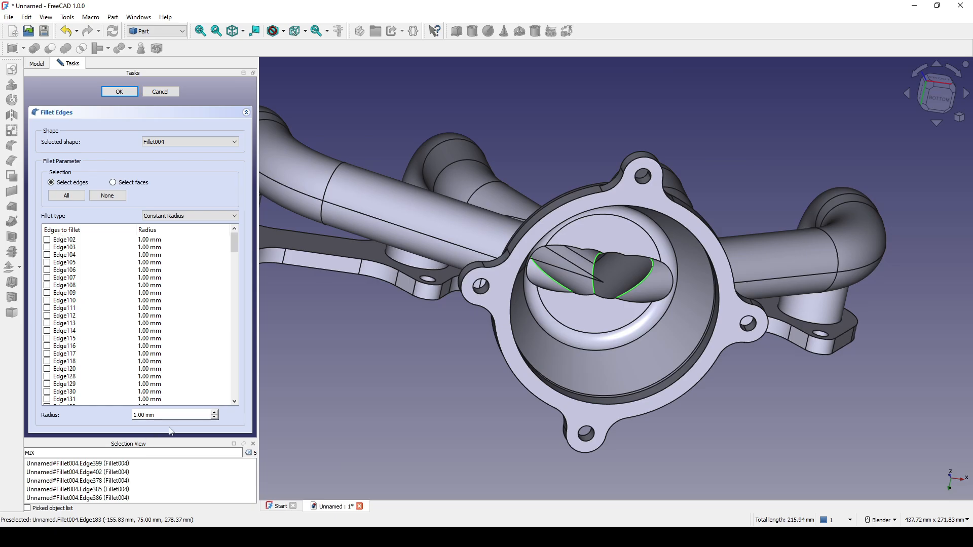
{"action": "left_click", "coordinate": [482, 536]}
{"action": "scroll", "coordinate": [488, 356], "scroll_direction": "down", "scroll_amount": 2}
{"action": "scroll", "coordinate": [458, 416], "scroll_direction": "up", "scroll_amount": 1}
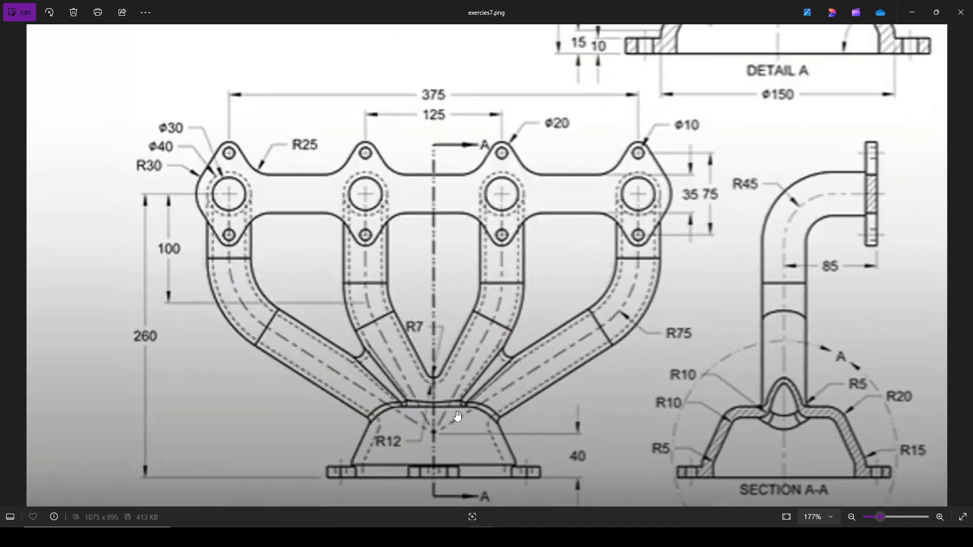
{"action": "scroll", "coordinate": [458, 417], "scroll_direction": "up", "scroll_amount": 3}
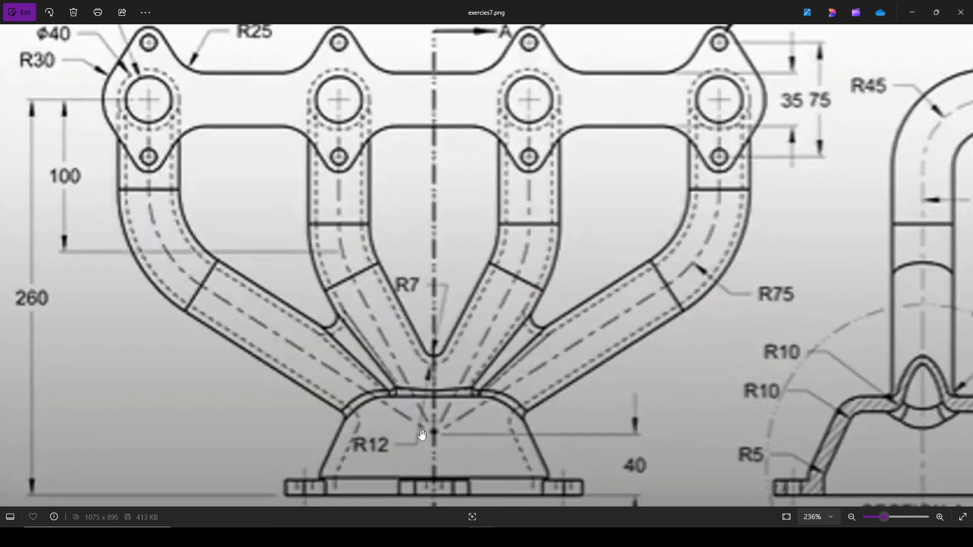
{"action": "key", "text": "alt+Tab"}
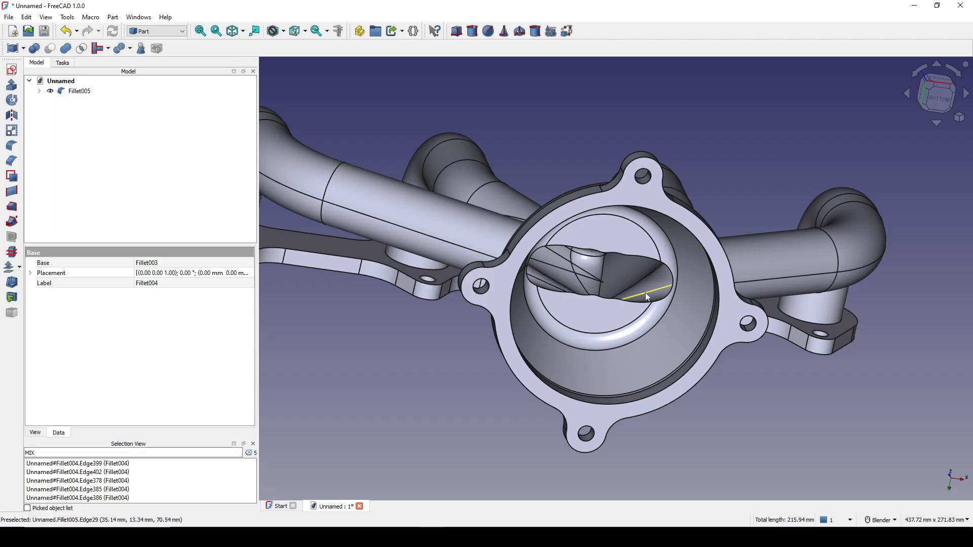
Fillet the inner edge where the pipe bores open into the cone's ceiling at 10 mm
{"action": "scroll", "coordinate": [651, 294], "scroll_direction": "up", "scroll_amount": 1}
{"action": "middle_click_drag", "start_coordinate": [651, 299], "coordinate": [727, 357]}
{"action": "scroll", "coordinate": [623, 314], "scroll_direction": "up", "scroll_amount": 2}
{"action": "left_click", "coordinate": [538, 331]}
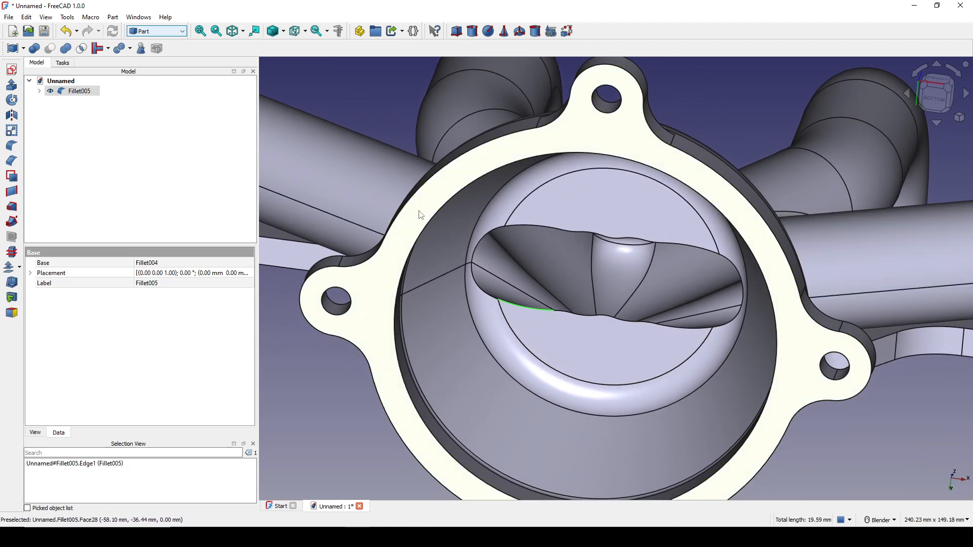
{"action": "left_click", "coordinate": [11, 146]}
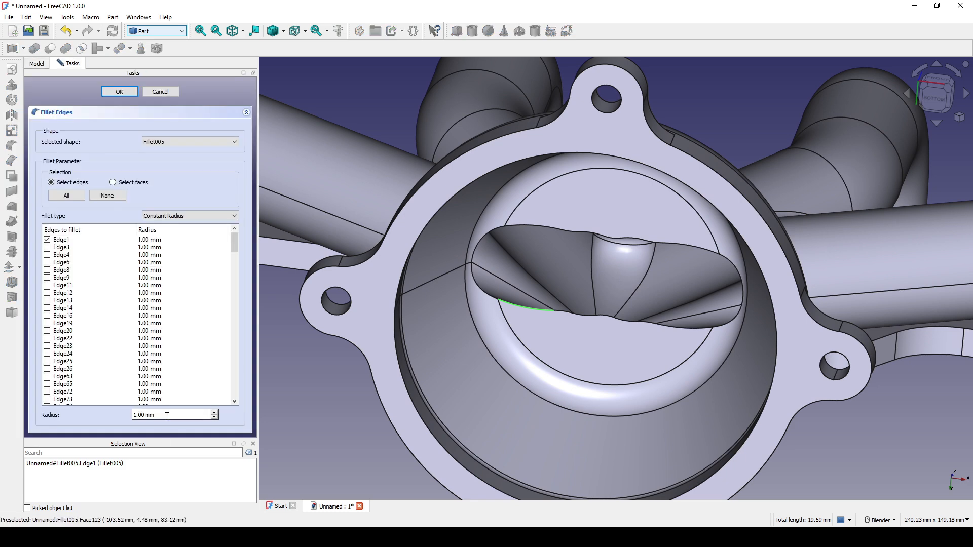
{"action": "type", "text": "10"}
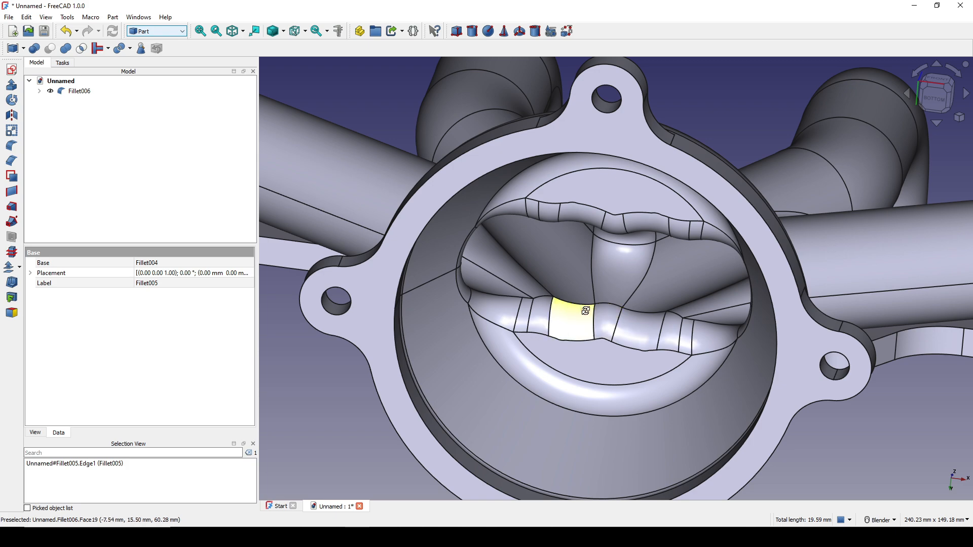
Examine the filleted pipe openings inside the cone and the whole manifold from the front and sides
{"action": "middle_click_drag", "start_coordinate": [586, 311], "coordinate": [656, 315]}
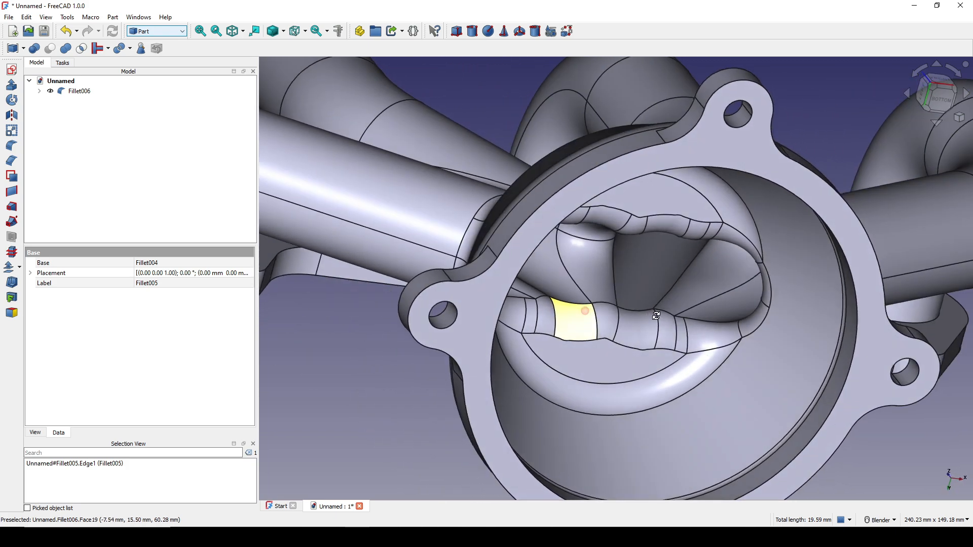
{"action": "key", "text": "1"}
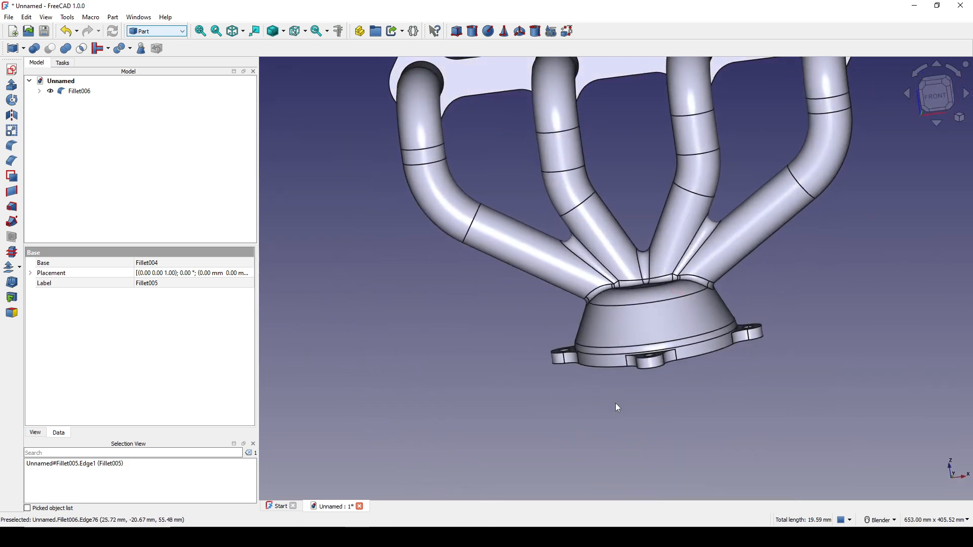
{"action": "scroll", "coordinate": [649, 384], "scroll_direction": "down", "scroll_amount": 3}
{"action": "middle_click_drag", "start_coordinate": [589, 327], "coordinate": [743, 334]}
{"action": "middle_click_drag", "start_coordinate": [550, 378], "coordinate": [430, 327]}
{"action": "middle_click_drag", "start_coordinate": [636, 348], "coordinate": [474, 353]}
{"action": "scroll", "coordinate": [474, 355], "scroll_direction": "up", "scroll_amount": 2}
{"action": "middle_click_drag", "start_coordinate": [723, 315], "coordinate": [666, 316]}
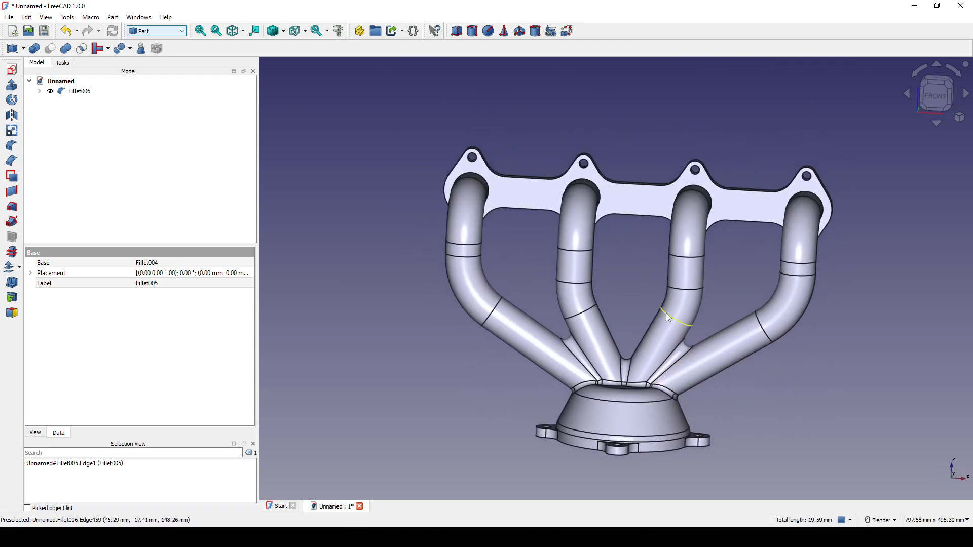